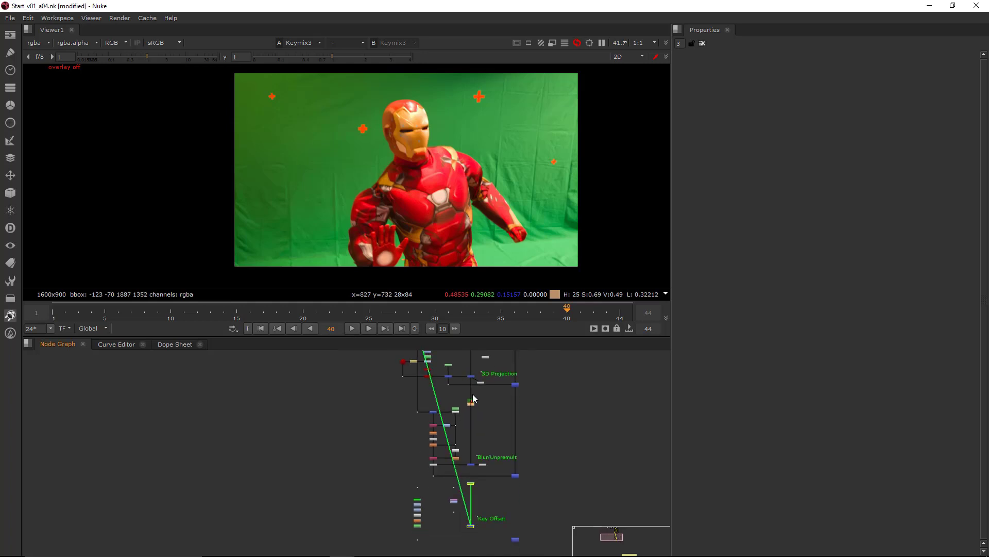
Move the denoised plate's Read node down beside the Key Offset section of the node graph.
scroll(472, 395, up, 3)
drag(471, 395, 522, 447)
scroll(522, 449, down, 5)
middle_drag(522, 450, 511, 431)
scroll(512, 480, up, 5)
scroll(510, 481, up, 1)
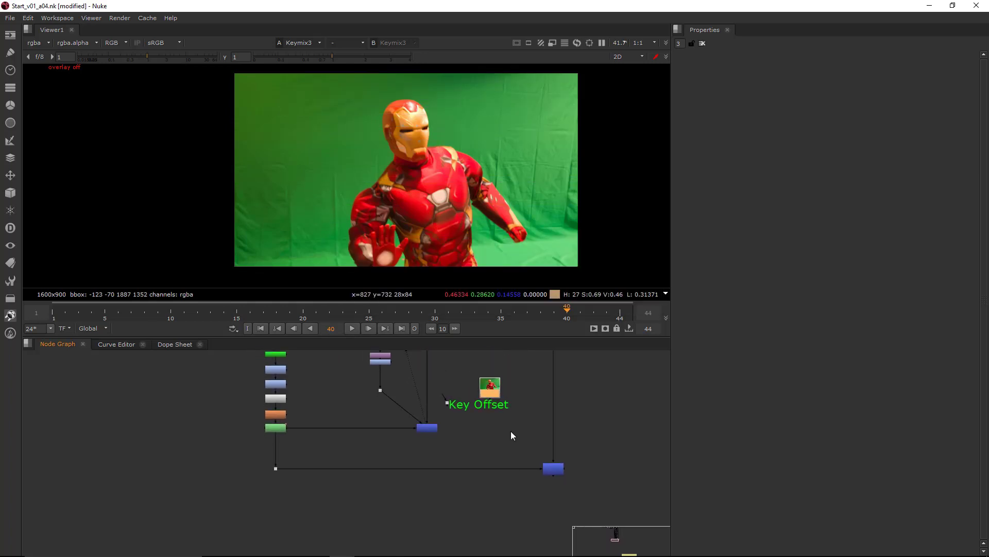
drag(494, 385, 477, 434)
middle_drag(501, 439, 533, 407)
click(525, 474)
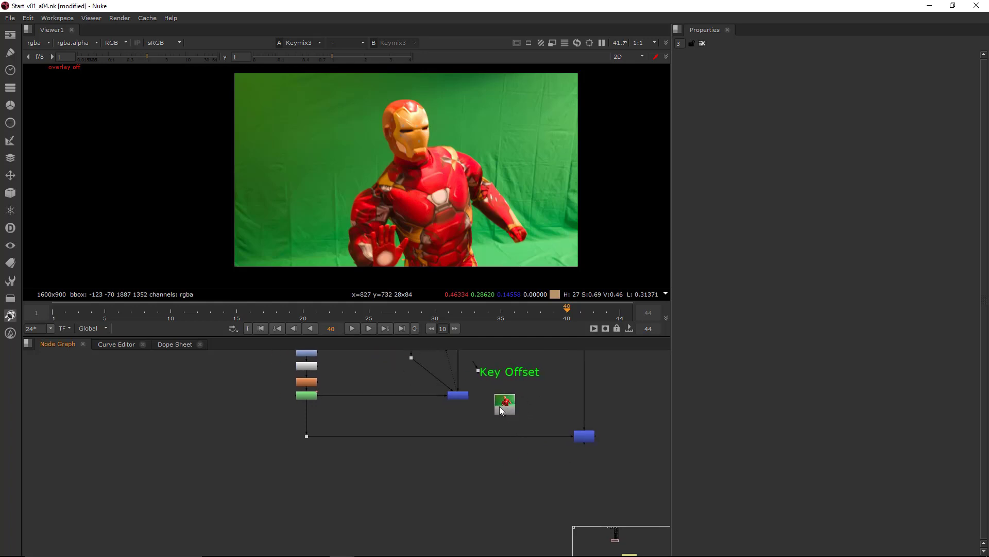
Go to frame 1 and view the denoised plate's Read node with its properties open.
click(456, 395)
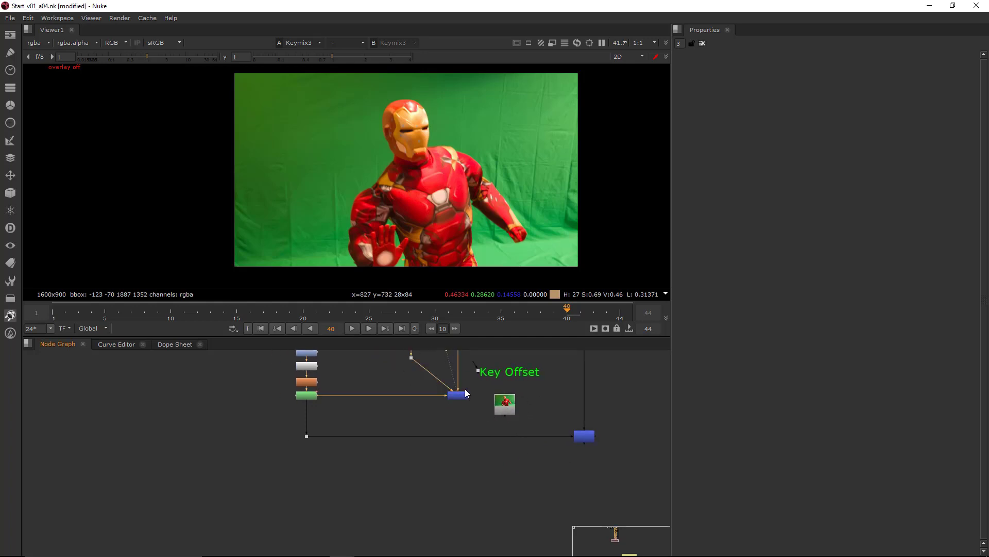
click(53, 310)
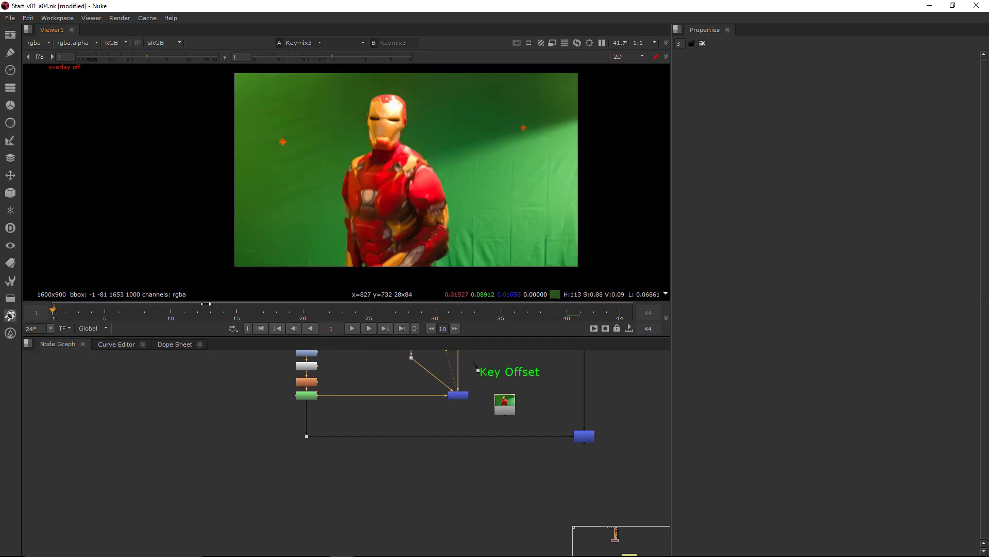
click(548, 411)
click(512, 410)
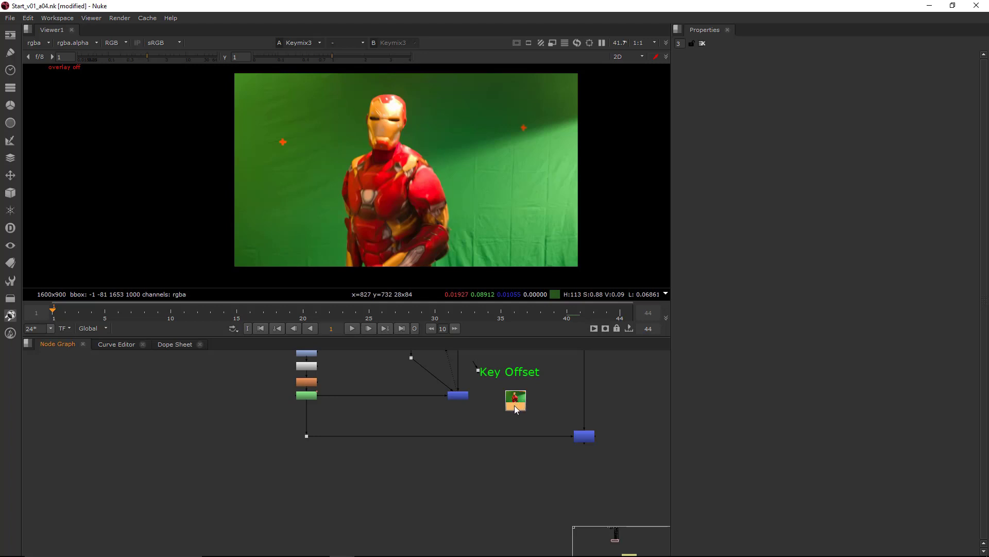
key(1)
double_click(515, 402)
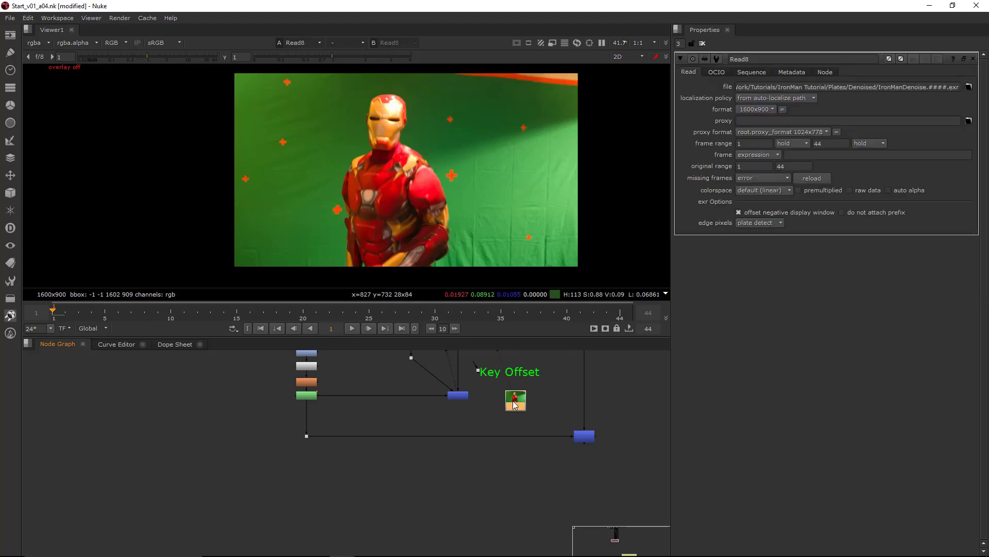
Add a RotoPaint node after the denoised plate and set its brush colour to pale yellow.
key(p)
scroll(515, 414, up, 4)
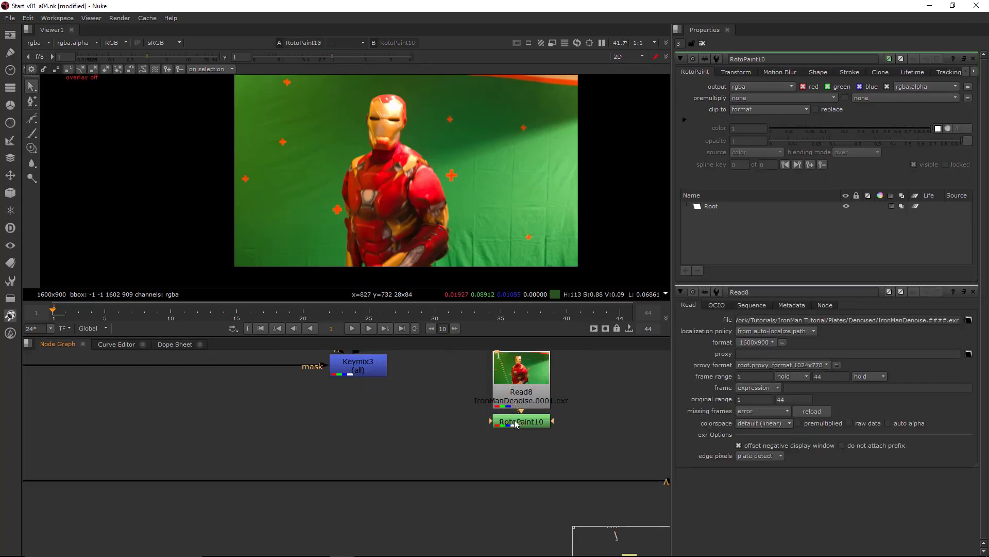
click(34, 133)
middle_drag(135, 82, 205, 102)
click(181, 69)
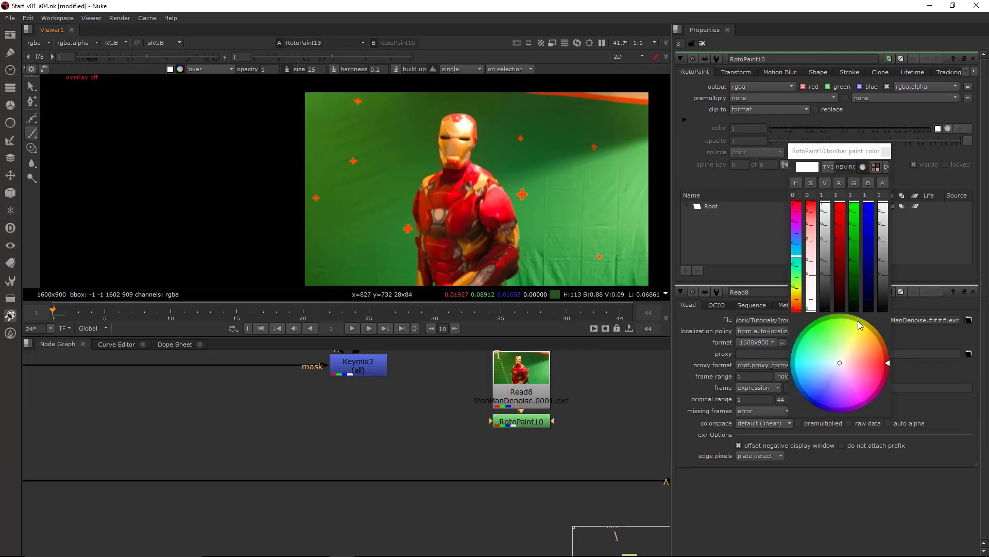
click(850, 342)
Paint thin test strokes across an orange tracking marker with brush size about 2.2 and opacity 0.75.
scroll(350, 161, up, 10)
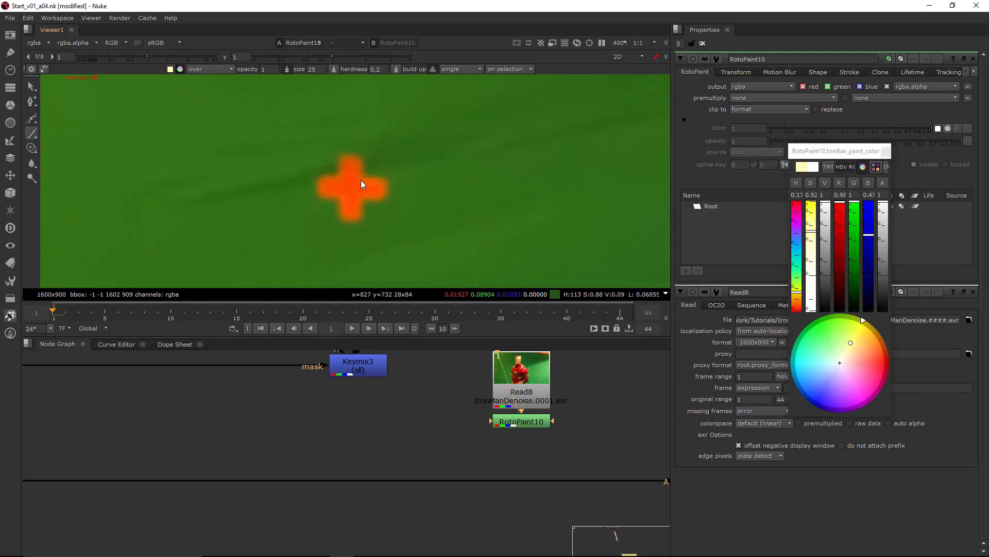
scroll(381, 177, up, 1)
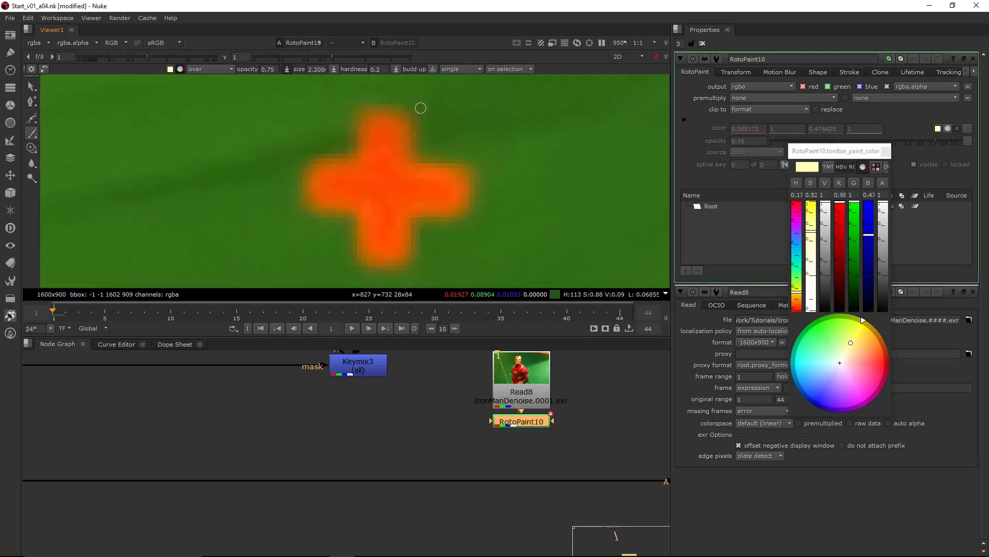
mouse_move(420, 106)
mouse_down()
mouse_move(359, 283)
mouse_move(425, 132)
mouse_move(326, 277)
mouse_move(399, 91)
mouse_move(370, 286)
mouse_up()
Examine the painted strokes over the tracking marker at pixel level, using the selection tool with the overlay shown.
scroll(397, 176, up, 7)
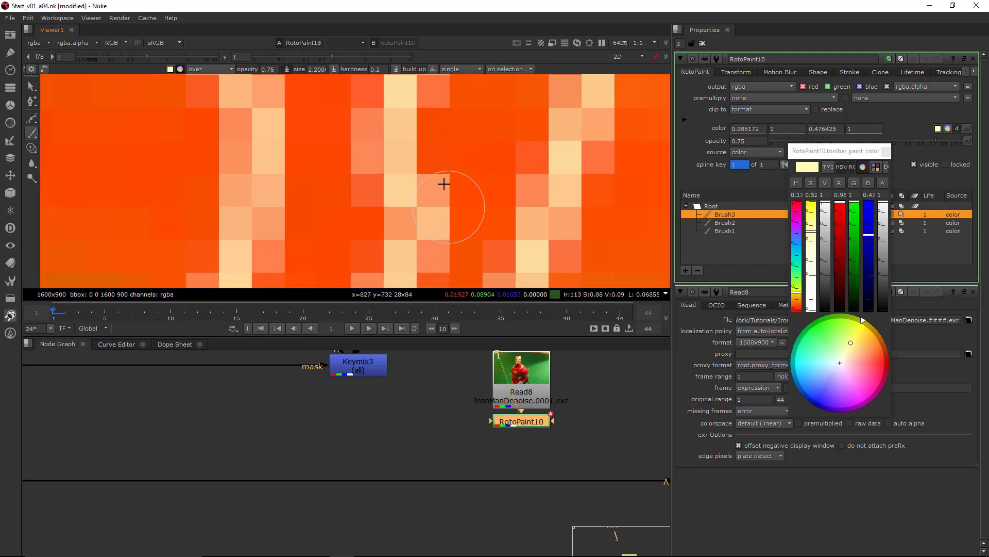
scroll(552, 184, down, 2)
mouse_move(551, 184)
middle_down()
mouse_move(468, 218)
mouse_move(502, 199)
middle_up()
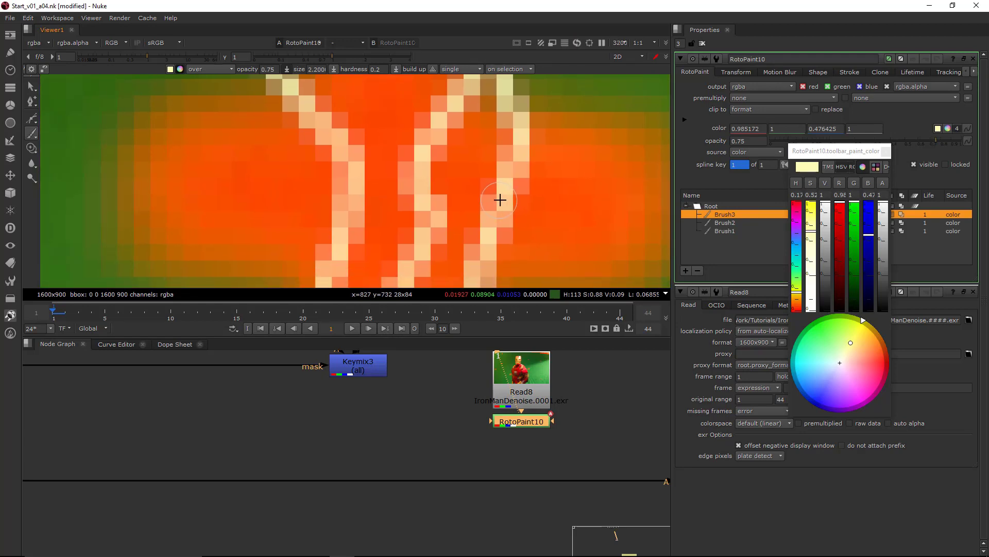
scroll(504, 199, down, 3)
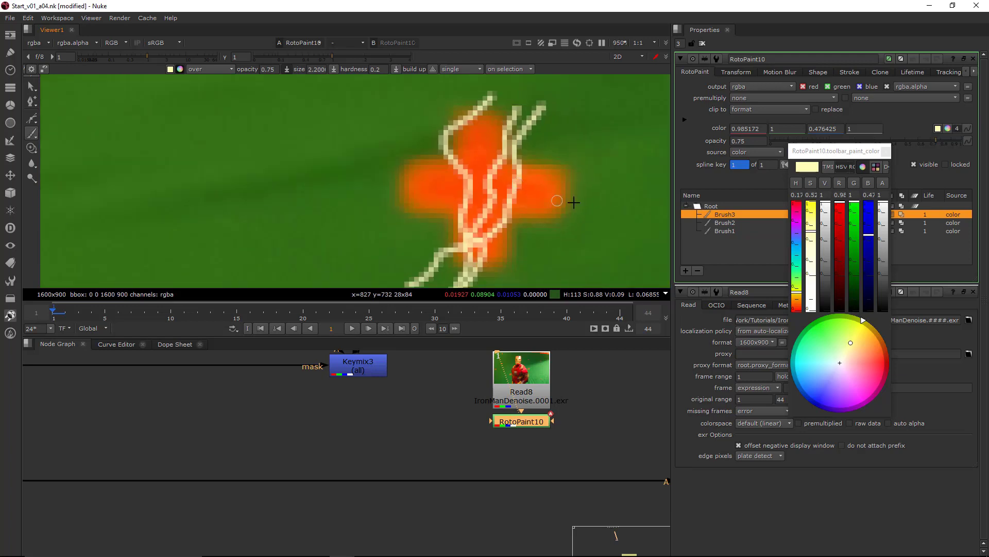
scroll(516, 184, up, 7)
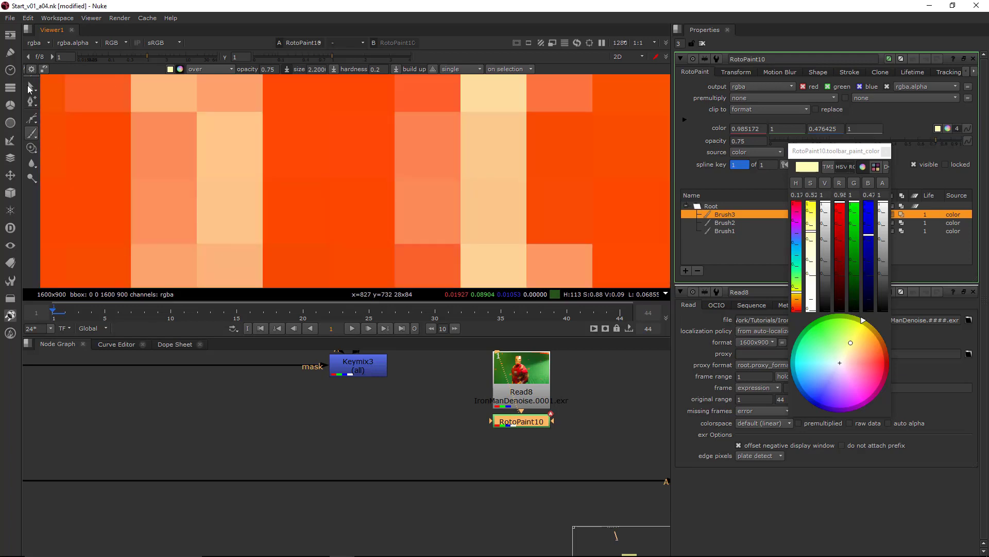
key(q)
scroll(450, 161, down, 2)
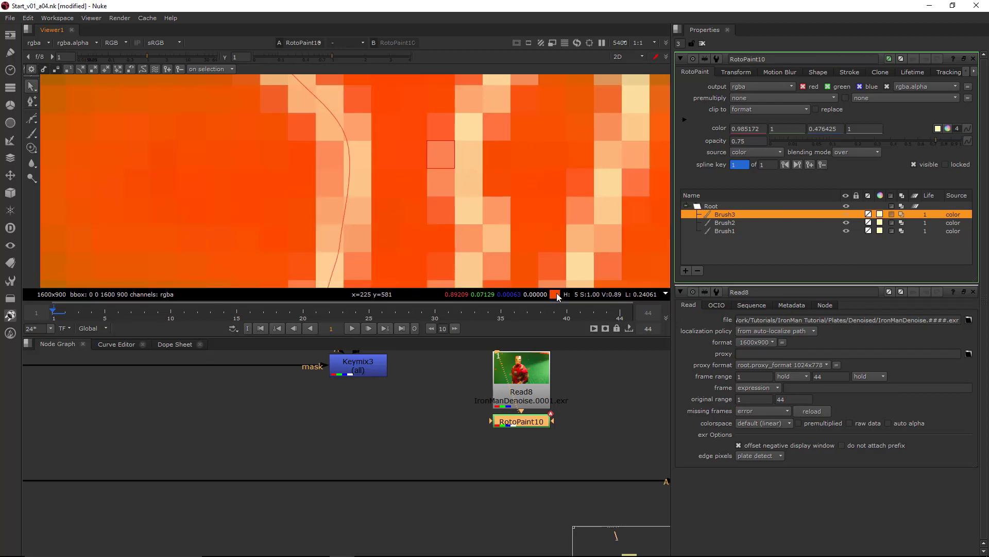
scroll(503, 150, down, 4)
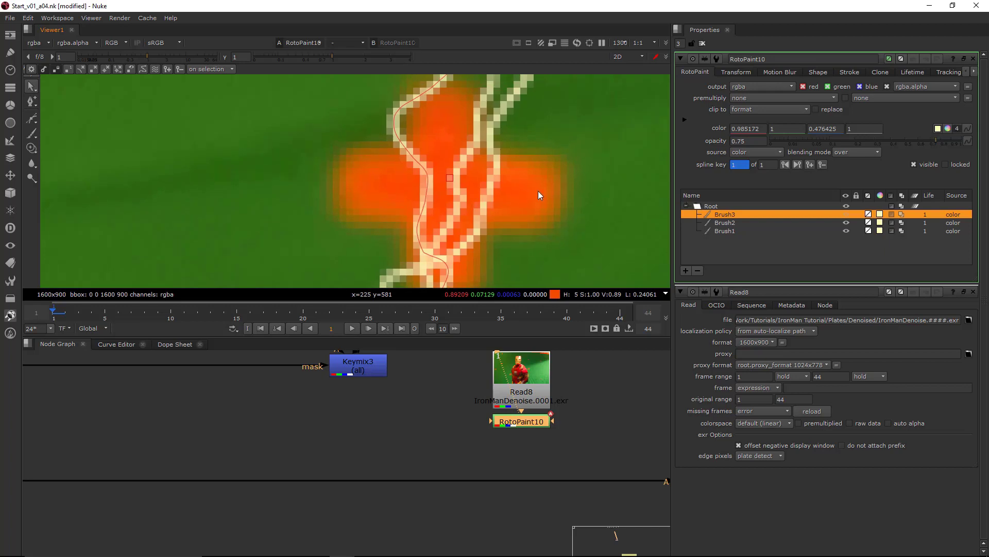
scroll(538, 191, down, 1)
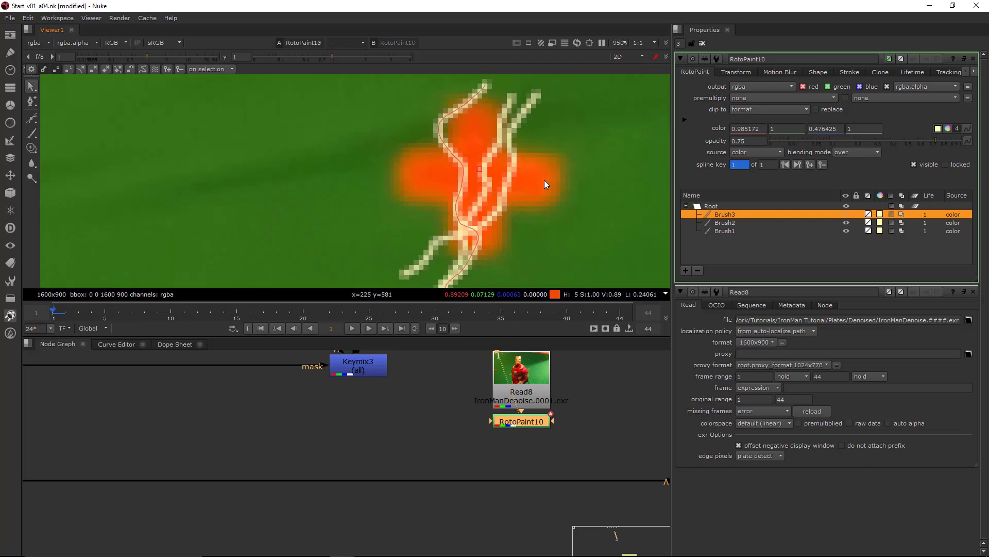
Delete the test RotoPaint node below the denoised plate.
click(509, 416)
key(Delete)
View the output of the Keymix3 node in the Key Offset section.
scroll(566, 388, down, 7)
middle_drag(551, 401, 494, 519)
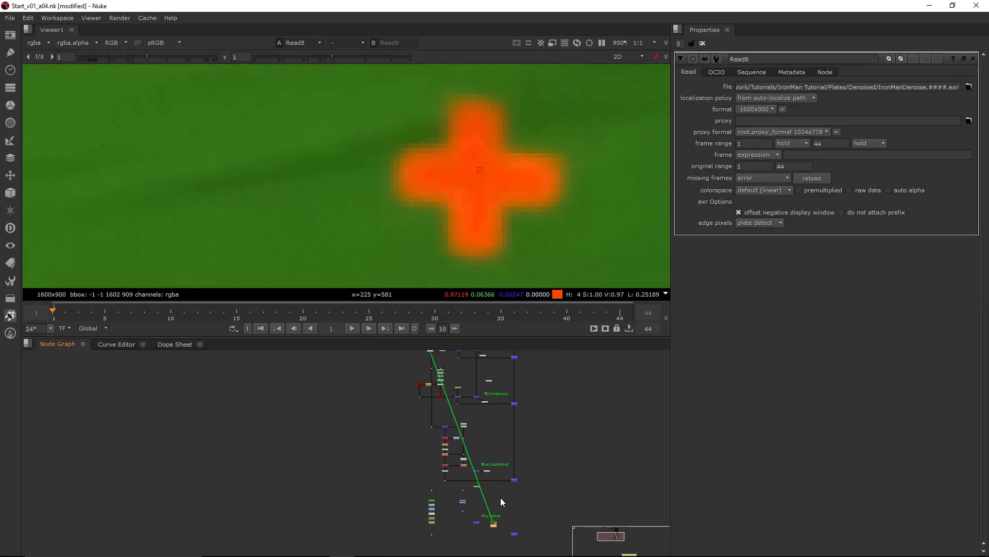
middle_drag(516, 437, 510, 510)
scroll(500, 185, down, 8)
scroll(305, 191, down, 5)
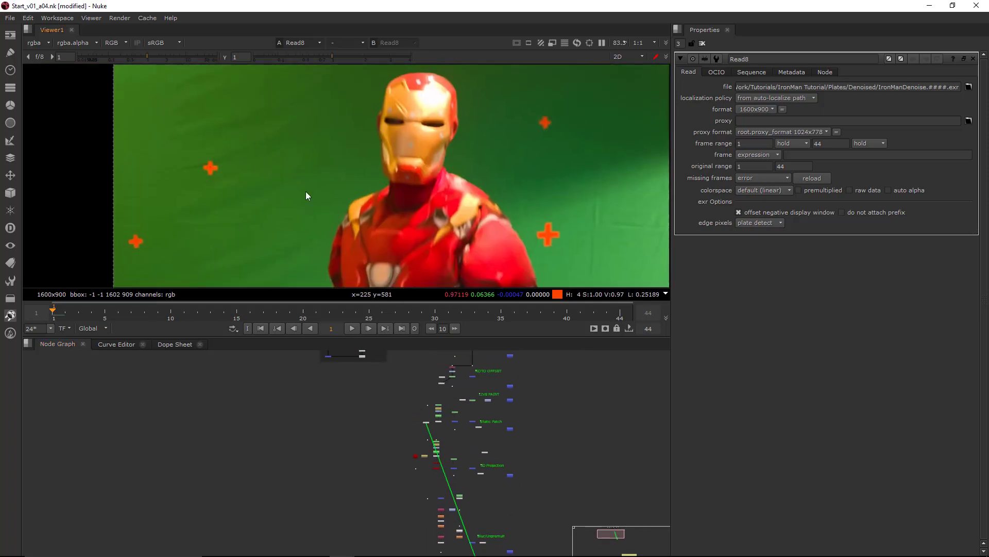
scroll(515, 474, up, 3)
middle_drag(478, 536, 489, 453)
drag(476, 476, 504, 508)
click(497, 494)
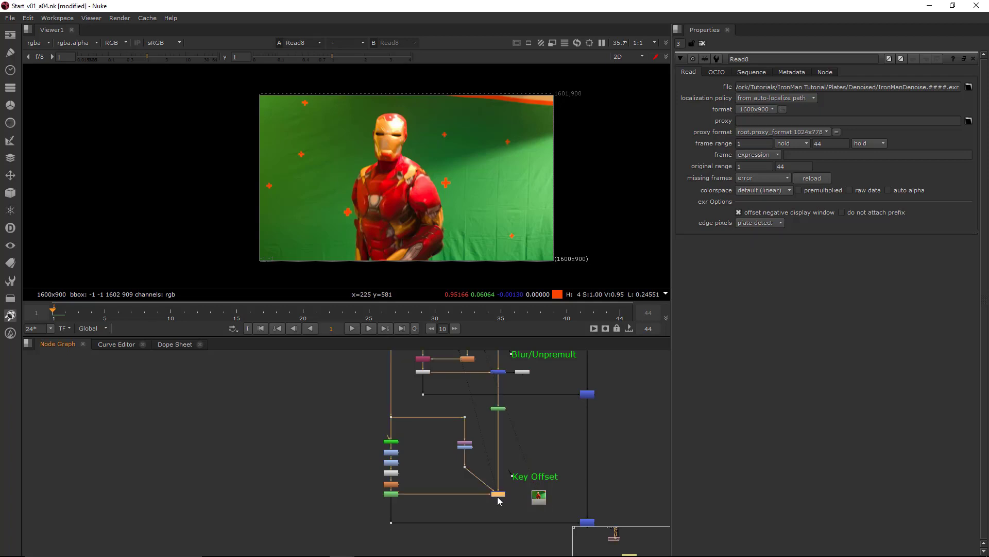
key(1)
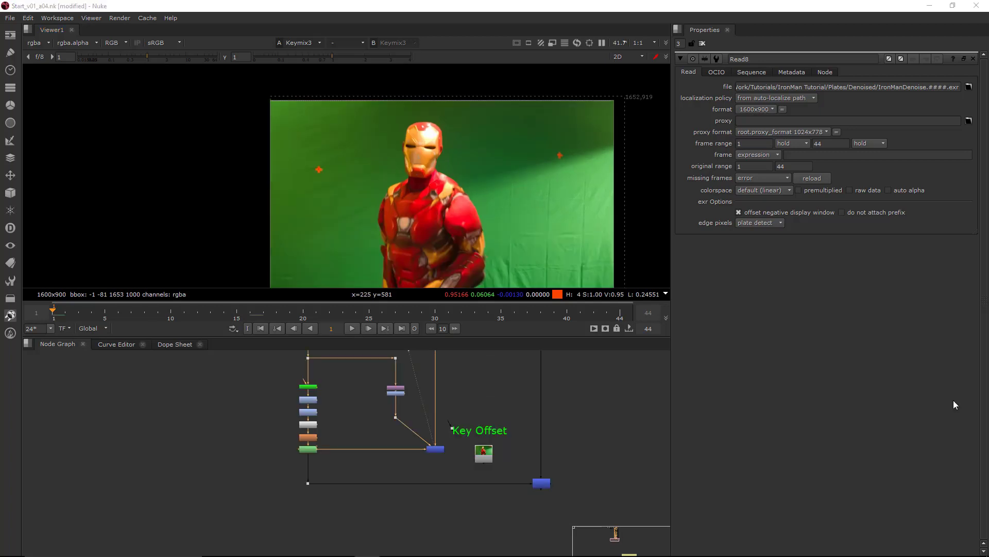
View the IBKColour node above the IBK REVEAL section and inspect its green plate at frame 15.
middle_drag(490, 360, 475, 451)
scroll(463, 449, down, 5)
middle_drag(466, 373, 459, 499)
scroll(447, 420, up, 5)
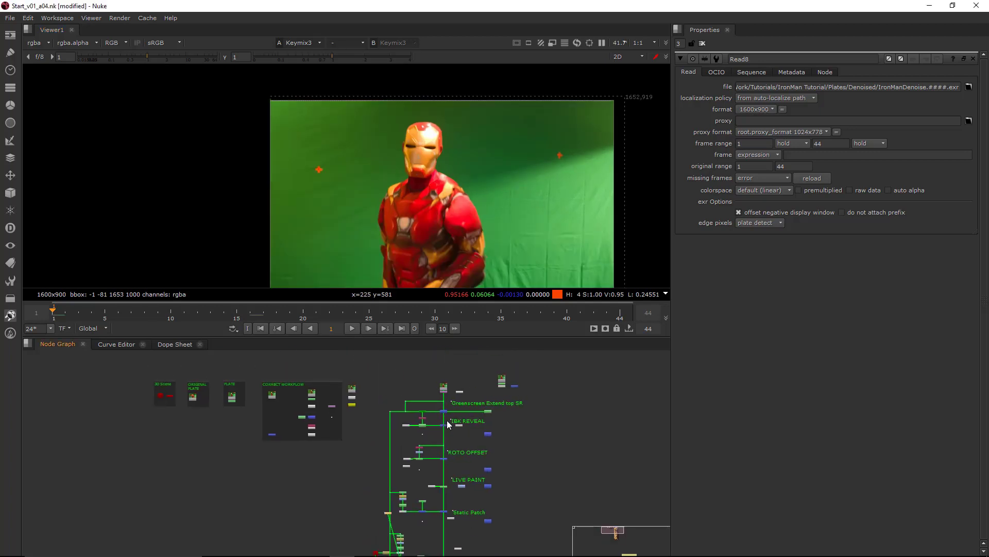
drag(380, 395, 338, 430)
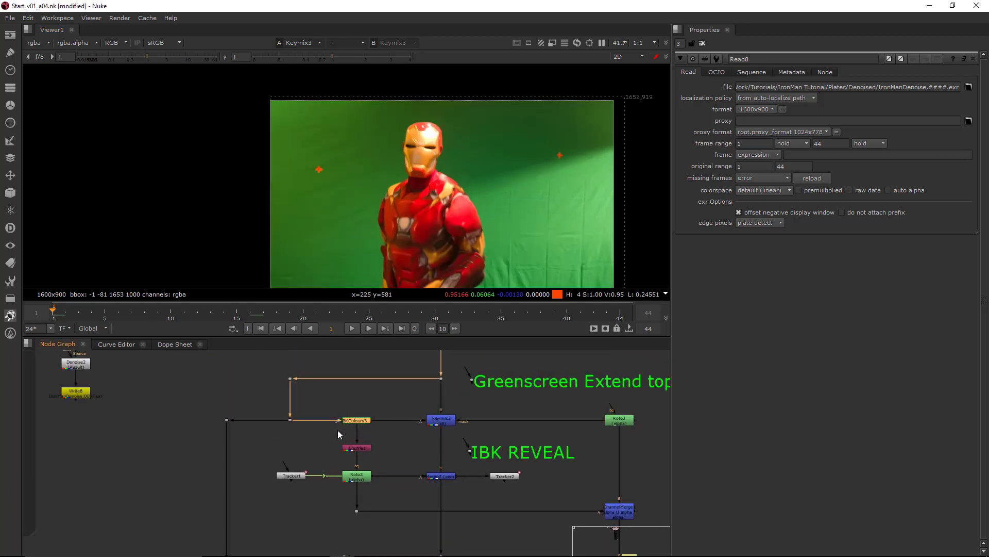
key(1)
drag(68, 313, 235, 323)
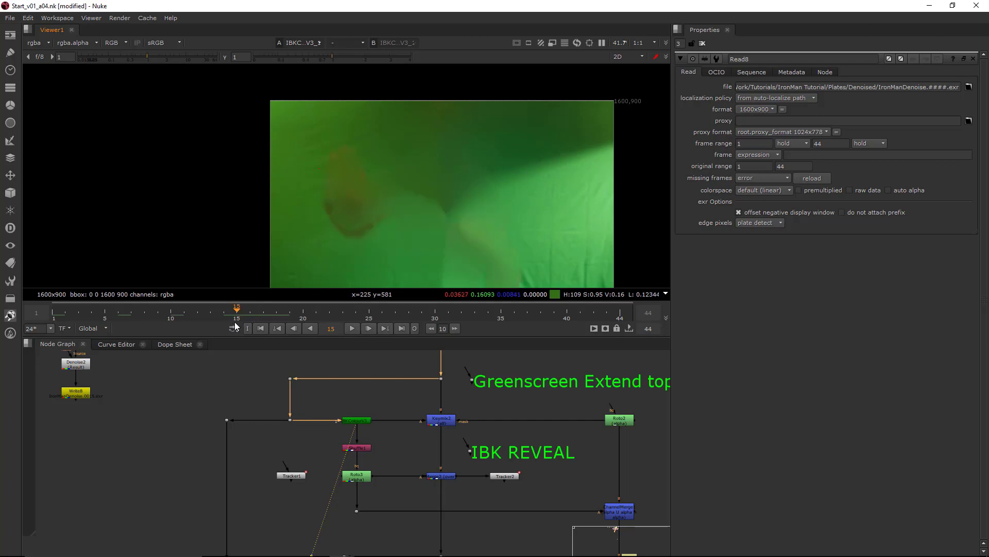
scroll(410, 162, up, 3)
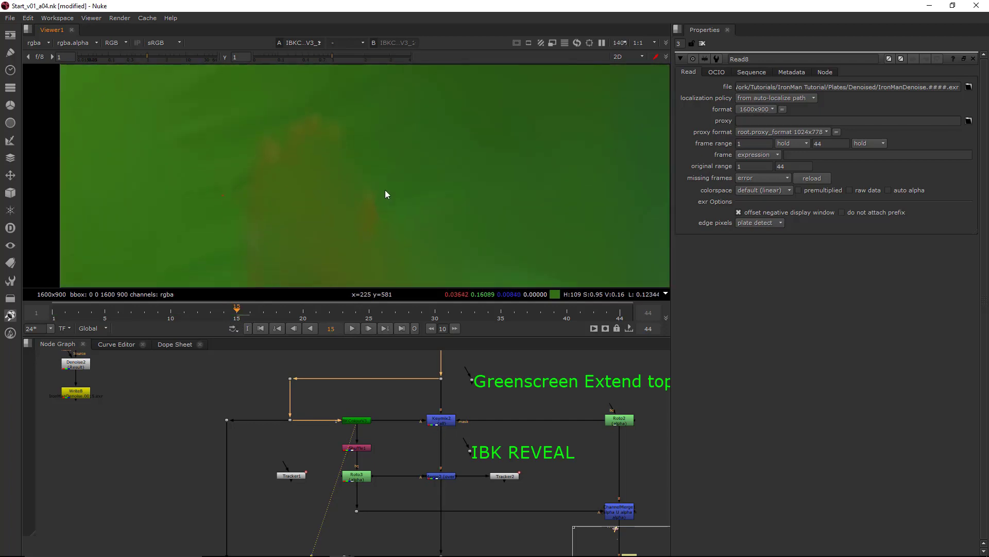
scroll(386, 194, down, 3)
Play the IBKColour plate from frame 1, stop playback, and scrub to frame 33.
drag(217, 304, 53, 311)
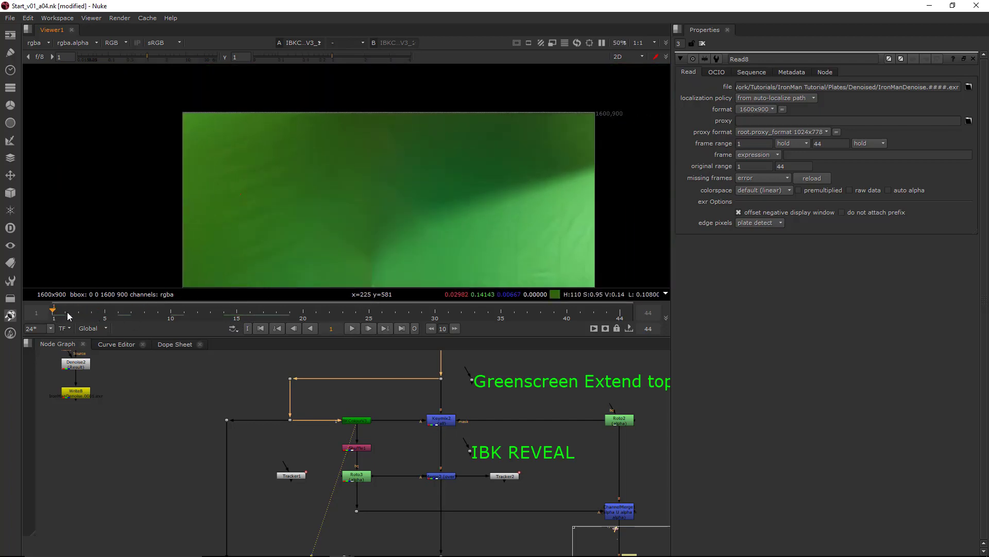
click(352, 328)
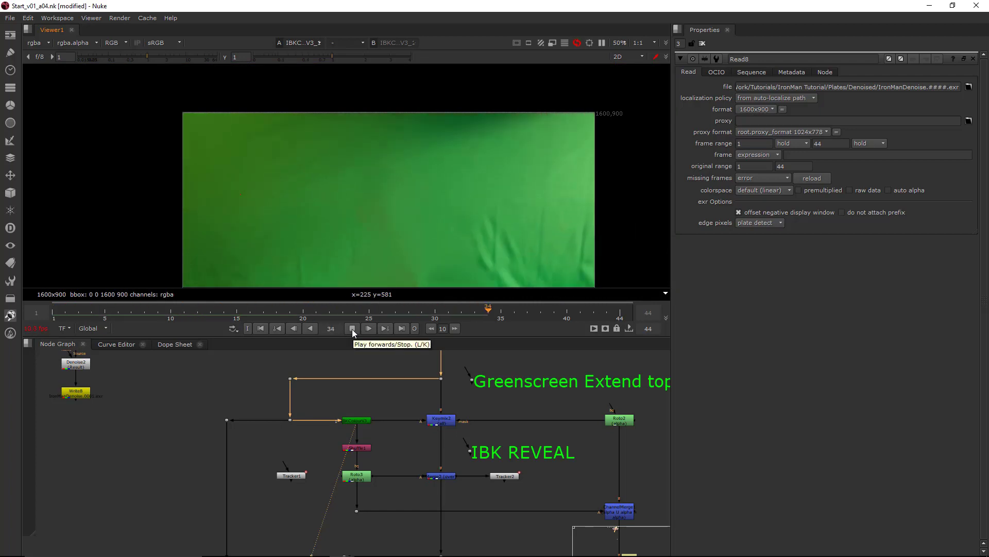
click(352, 329)
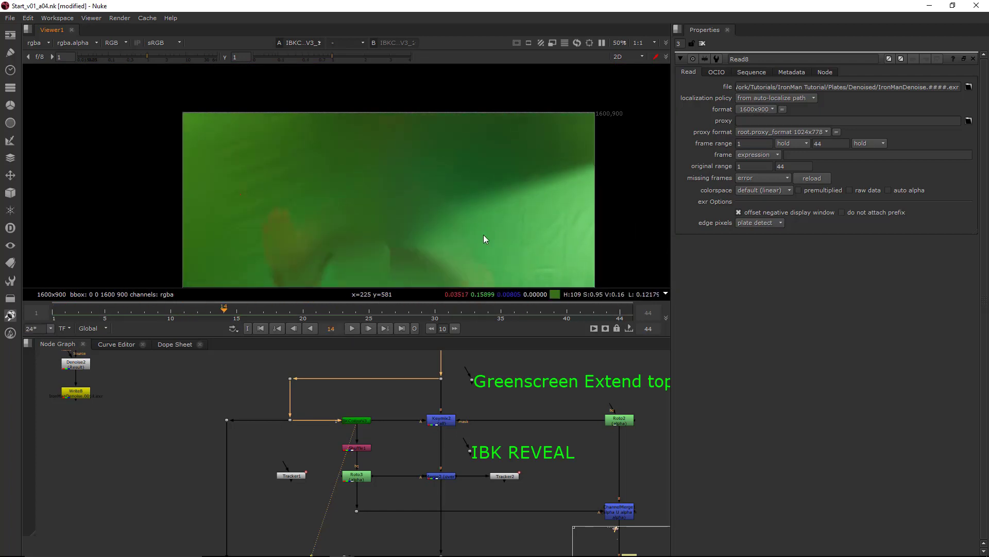
mouse_move(191, 310)
mouse_down()
mouse_move(147, 324)
mouse_move(342, 312)
mouse_move(249, 324)
mouse_move(109, 316)
mouse_move(471, 316)
mouse_up()
Scrub the Keymix3 result from frame 14 onward to examine the marker removal around the moving hand.
scroll(474, 413, down, 5)
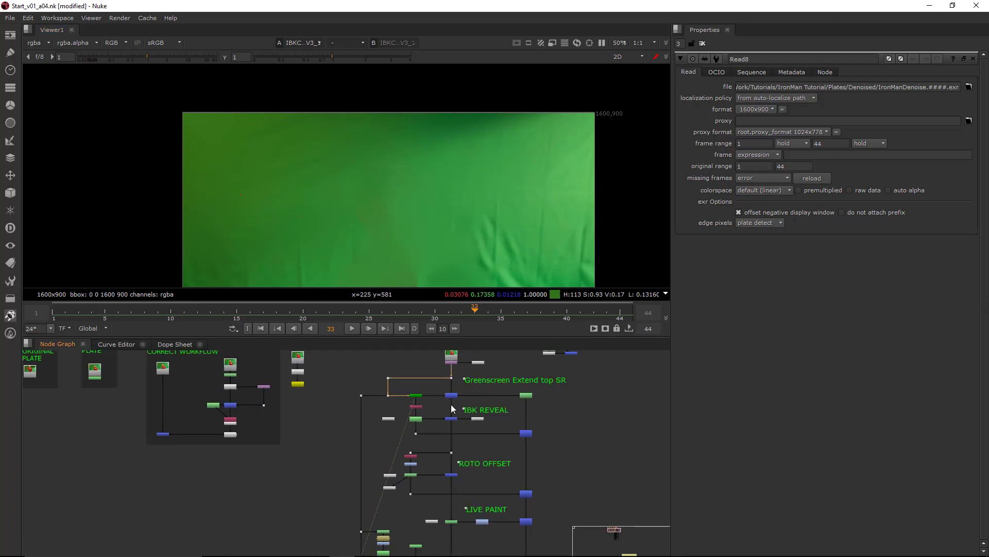
scroll(429, 423, up, 5)
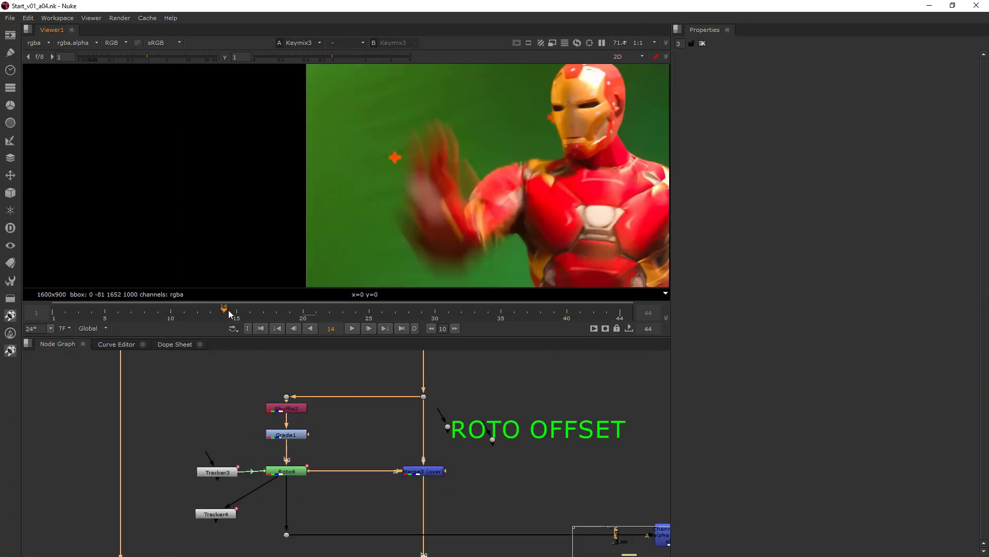
drag(225, 312, 248, 312)
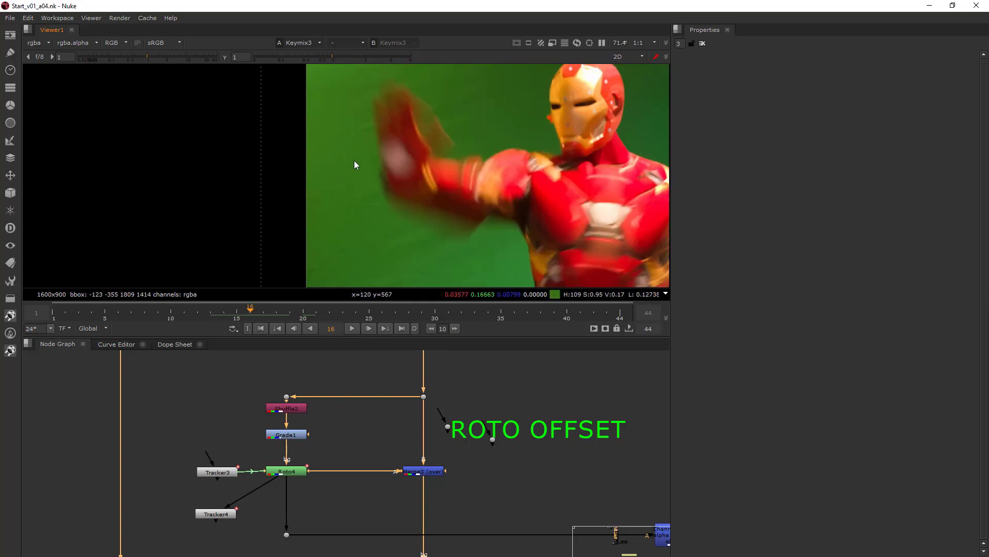
mouse_move(259, 313)
mouse_down()
mouse_move(226, 312)
mouse_move(281, 307)
mouse_move(269, 309)
mouse_up()
click(248, 312)
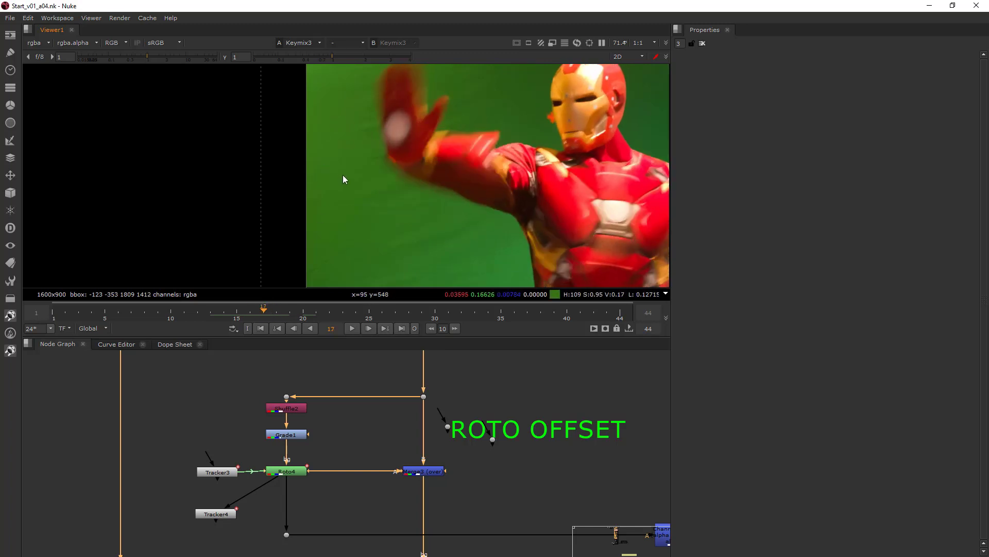
drag(271, 310, 298, 314)
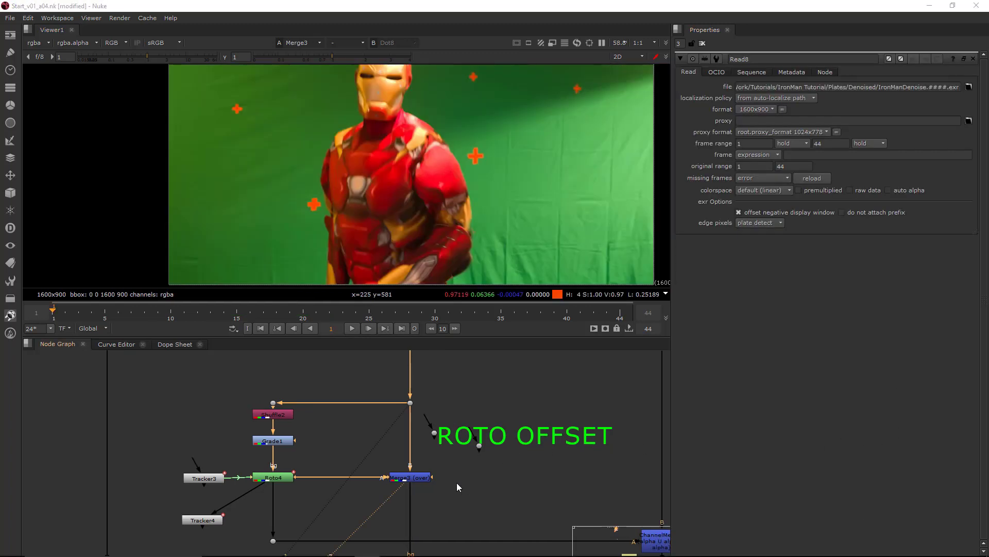
View the Merge3 output of the ROTO OFFSET section and the RotoPaint3 output of the LIVE PAINT section.
click(418, 476)
key(1)
click(450, 477)
middle_drag(451, 478, 455, 358)
middle_drag(456, 467, 422, 435)
scroll(421, 447, down, 3)
click(394, 470)
key(1)
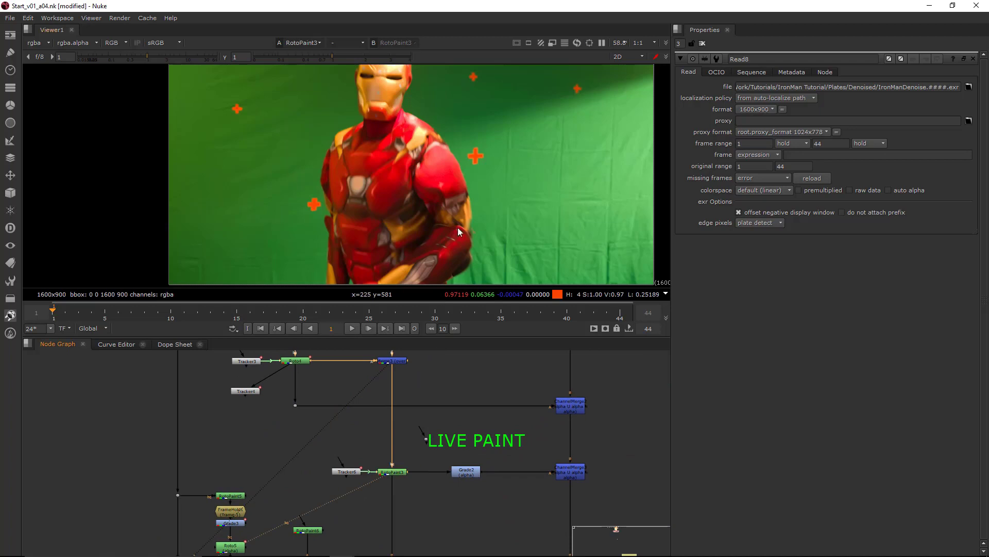
Compare the Merge3 result with the RotoPaint3 paint result on the full plate at frame 1.
click(397, 361)
key(1)
drag(366, 429, 410, 496)
key(1)
scroll(489, 130, down, 3)
mouse_move(496, 167)
middle_down()
mouse_move(483, 175)
mouse_move(498, 208)
mouse_move(503, 177)
middle_up()
scroll(498, 208, up, 3)
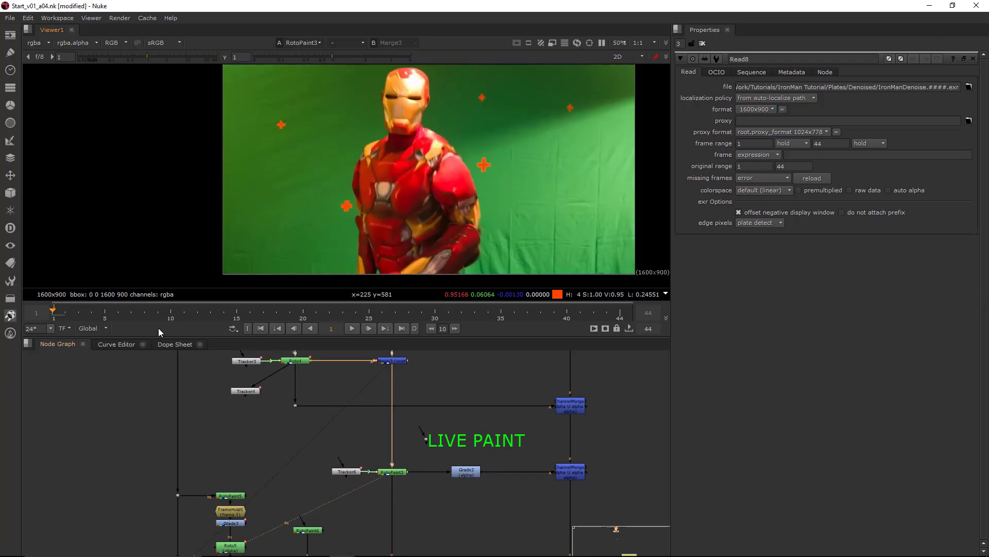
Scrub the RotoPaint3 result to frame 18 and examine the plate around the raised arm up close.
drag(105, 314, 262, 313)
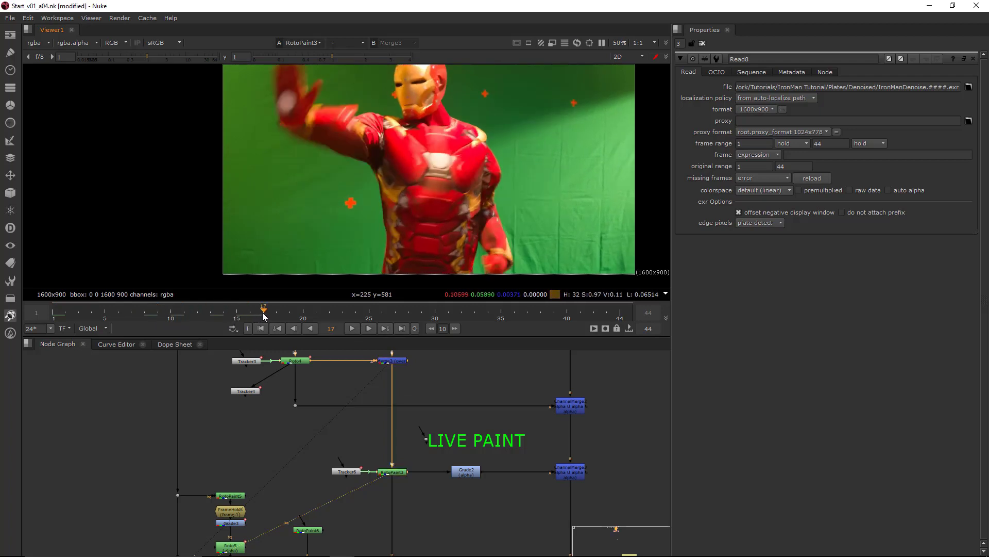
scroll(376, 190, up, 5)
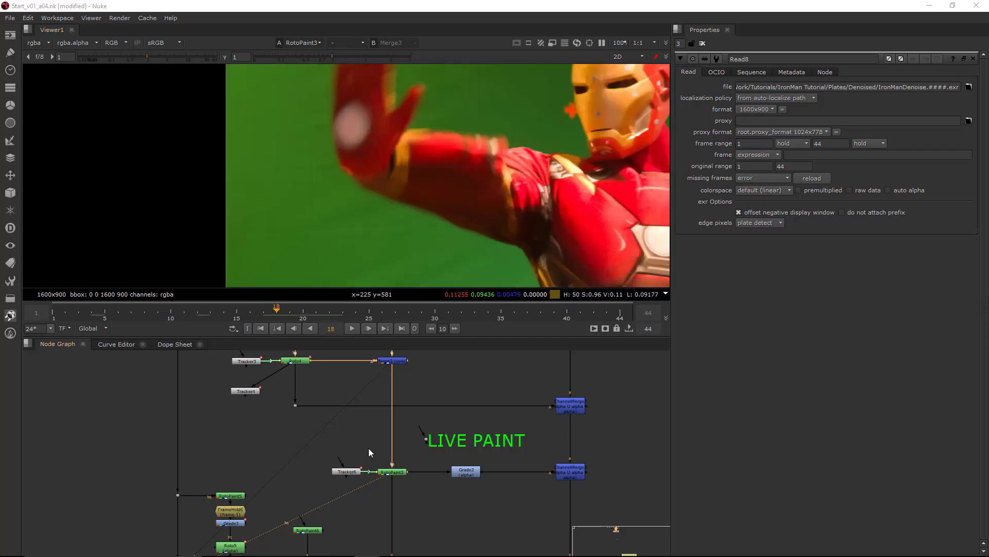
View the Merge7 output of the 3D Projection section on the full plate and close the Read8 properties.
middle_drag(380, 470, 393, 368)
scroll(406, 471, down, 2)
middle_drag(415, 470, 436, 398)
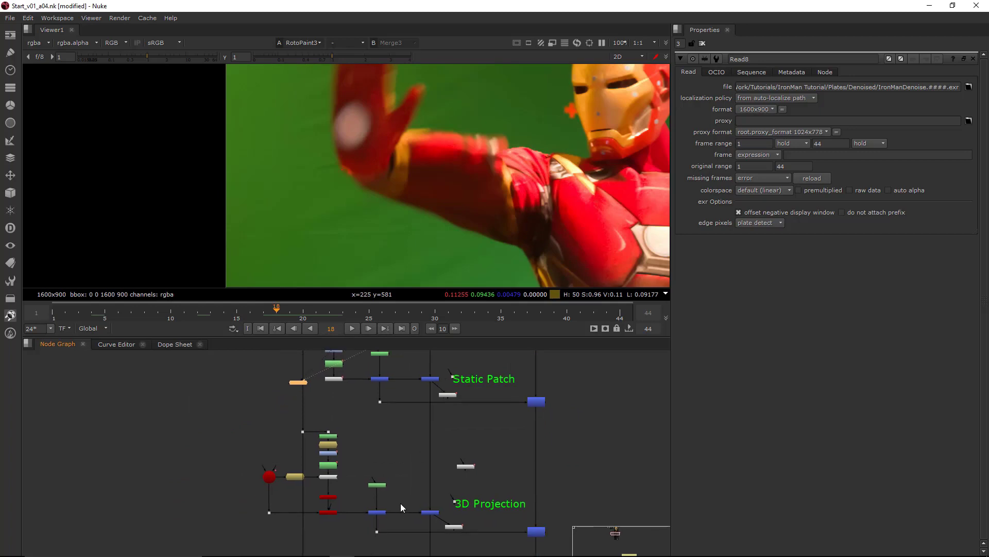
drag(403, 501, 439, 522)
key(1)
scroll(513, 213, down, 5)
middle_drag(512, 213, 413, 192)
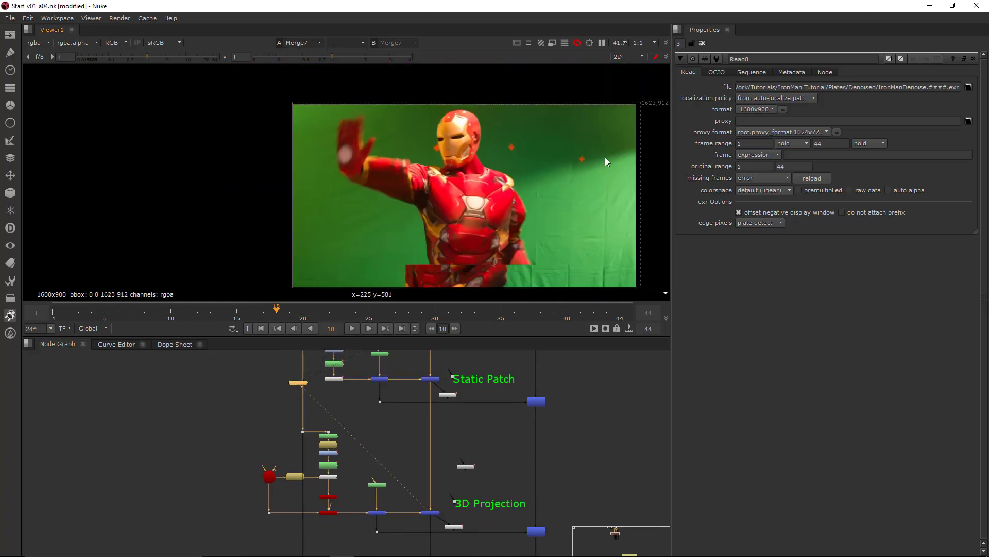
click(974, 60)
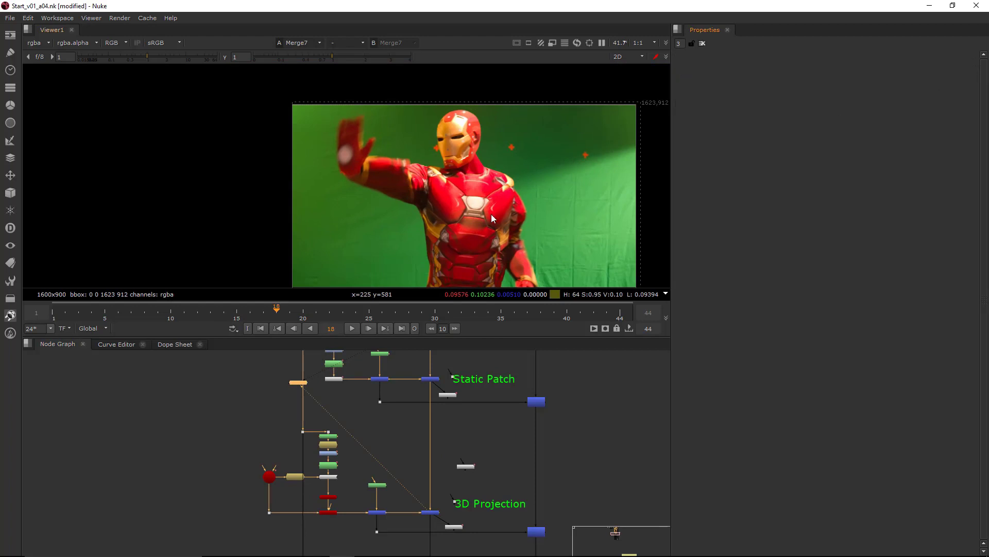
scroll(491, 214, down, 2)
drag(408, 479, 444, 521)
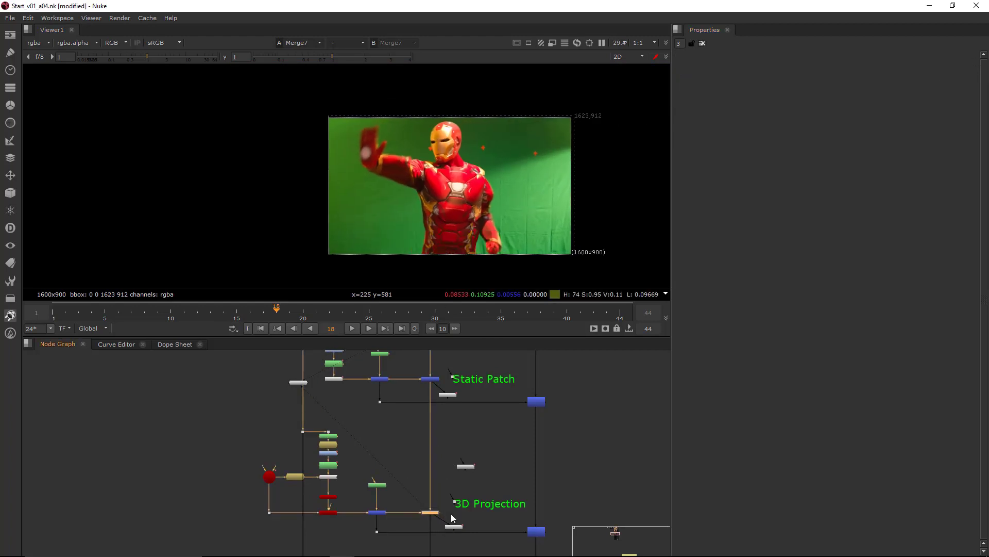
key(1)
middle_drag(535, 233, 537, 251)
Play the Merge7 result from frame 1 and stop playback.
click(58, 315)
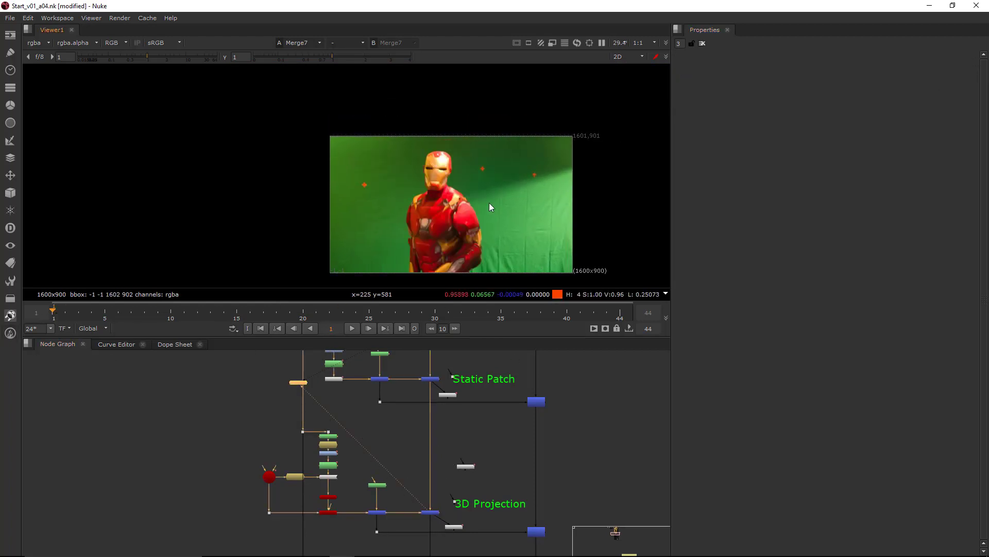
middle_drag(490, 203, 508, 177)
scroll(439, 507, up, 1)
middle_drag(450, 452, 462, 484)
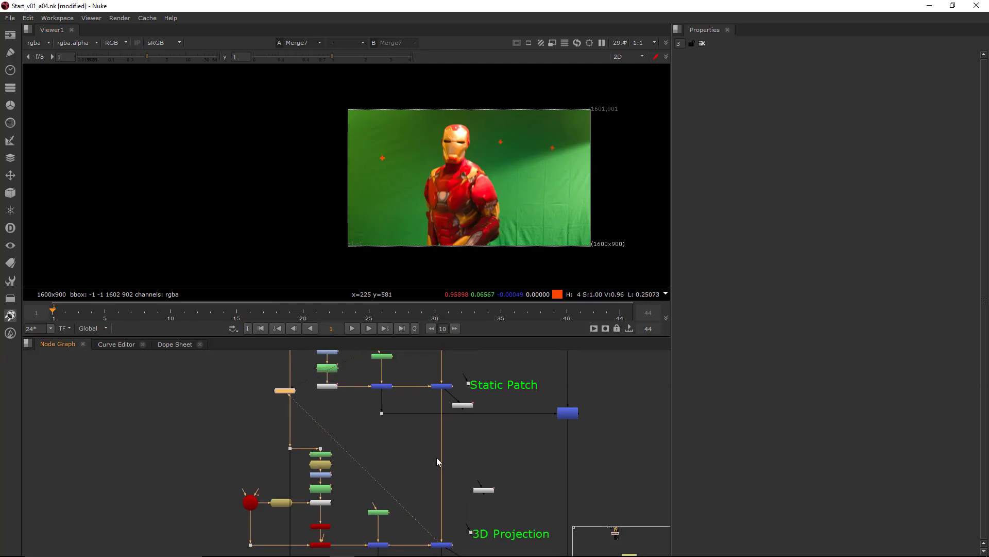
click(352, 328)
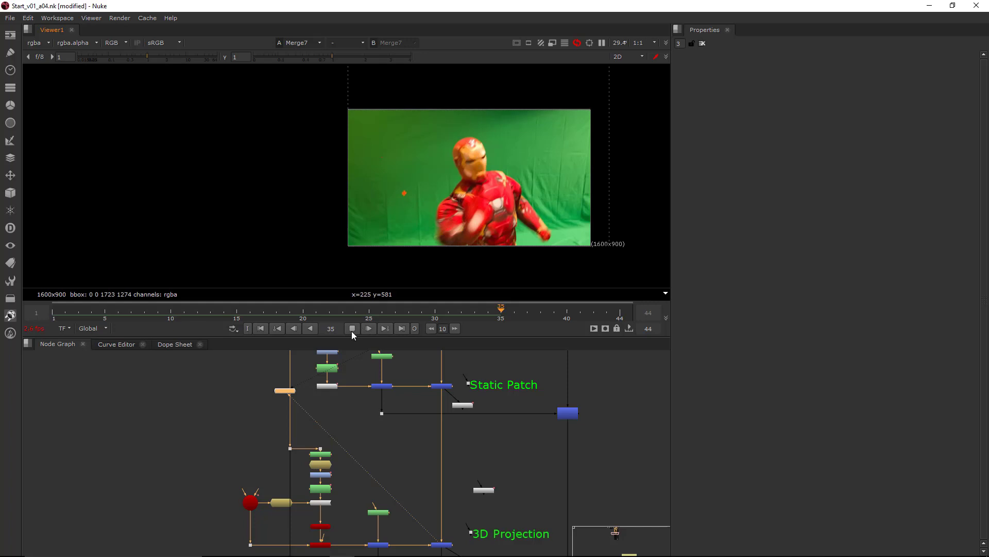
click(352, 329)
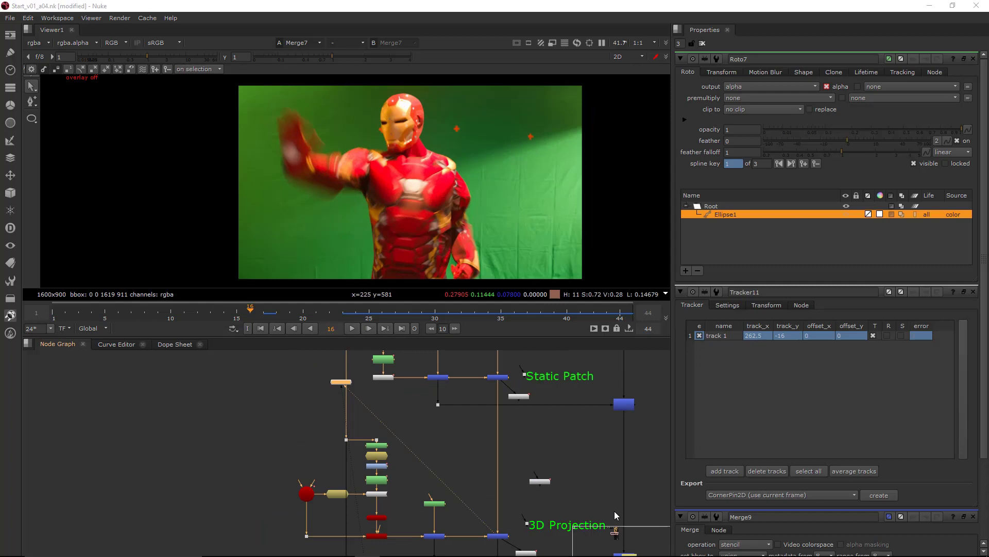
View the Merge10 output of the Blur/Unpremult section.
middle_drag(563, 541, 577, 309)
middle_drag(507, 543, 507, 457)
scroll(505, 454, up, 3)
click(510, 447)
key(1)
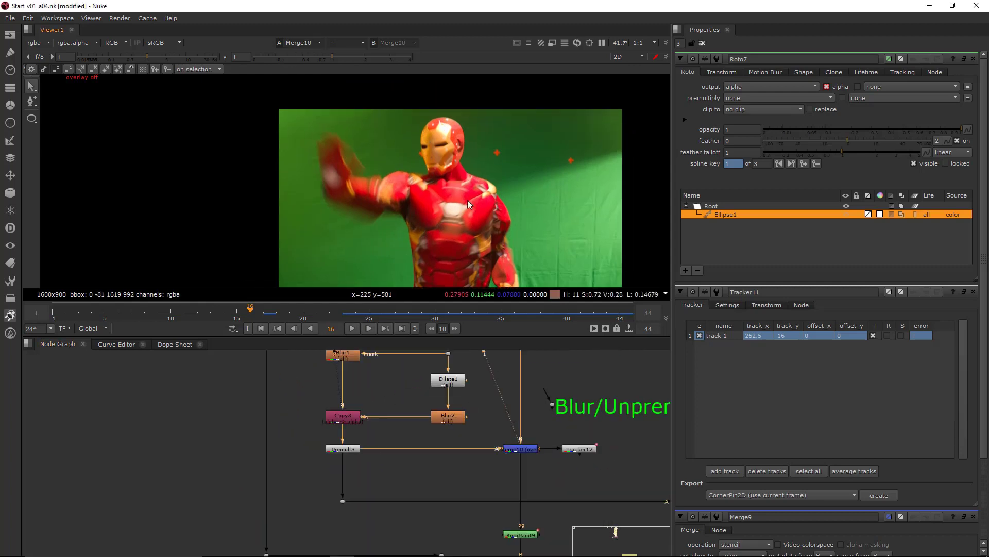
Step the Merge10 result between frames 15 and 17 to examine the marker area around the blurred hand.
middle_drag(468, 199, 518, 255)
scroll(459, 221, up, 3)
middle_drag(490, 204, 509, 168)
key(Right)
key(Left)
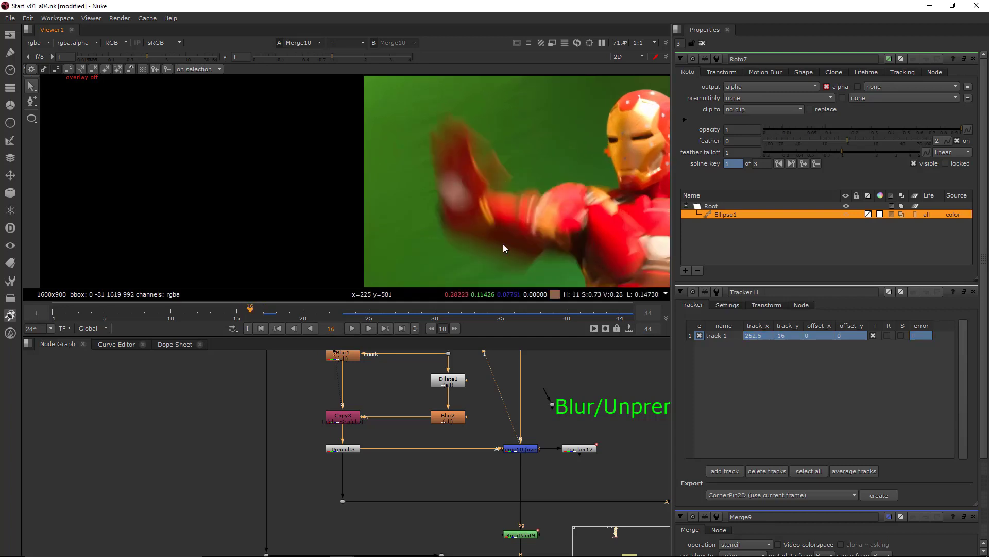
key(Left)
In Roto7, draw a circular ellipse over the tracking marker beside the hand at frame 15 and adjust its position.
middle_drag(466, 477, 484, 525)
middle_drag(460, 415, 484, 527)
middle_drag(498, 409, 523, 473)
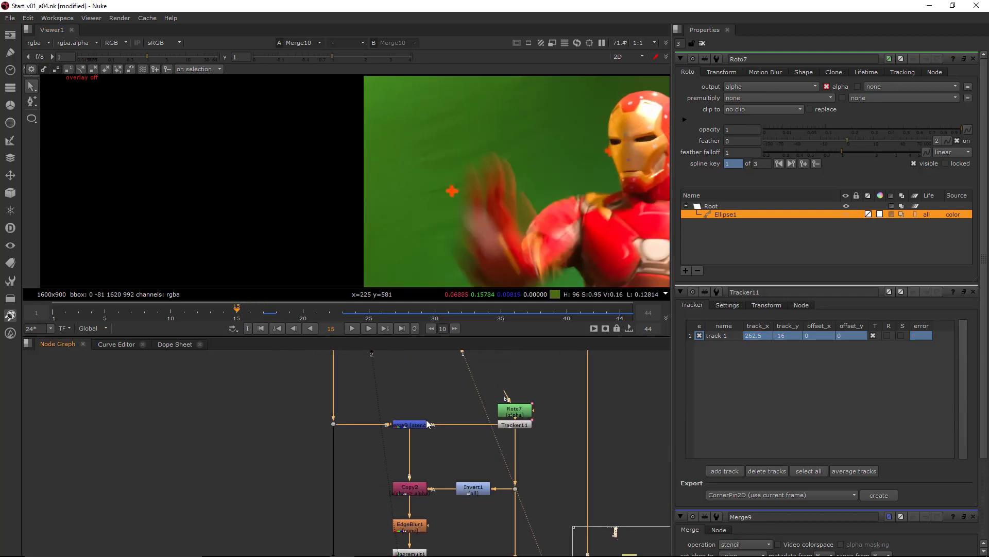
click(523, 410)
middle_drag(469, 191, 500, 203)
click(31, 120)
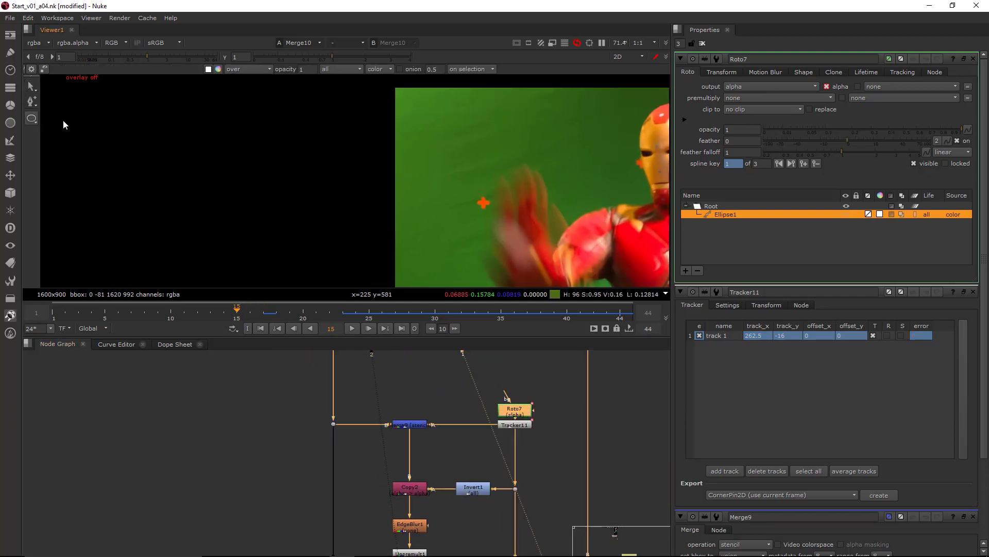
scroll(463, 196, up, 5)
scroll(500, 213, up, 3)
mouse_move(490, 203)
ctrl+shift+mouse_down()
mouse_move(520, 234)
mouse_move(513, 244)
ctrl+shift+mouse_up()
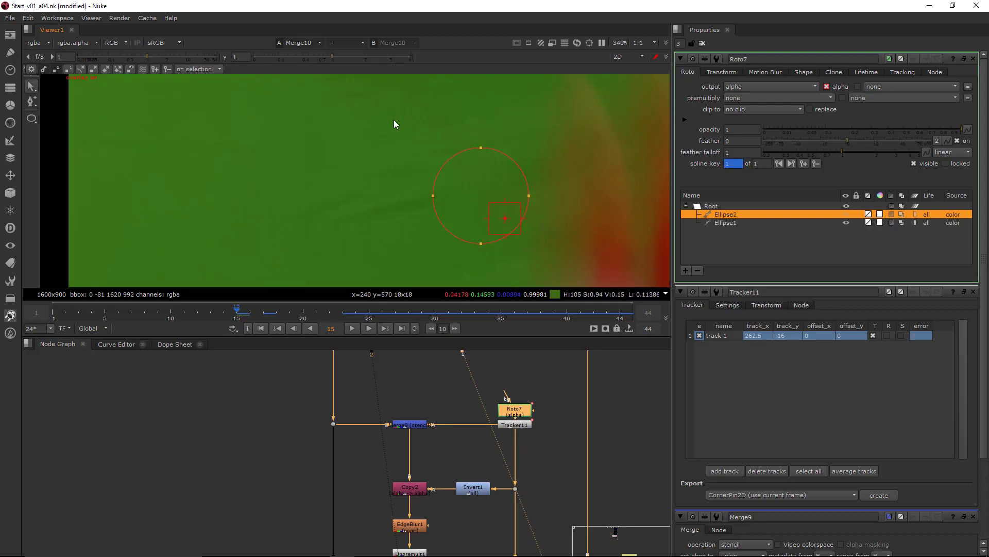
drag(394, 120, 577, 272)
drag(482, 194, 490, 199)
click(570, 200)
Show only the red channel and hide the roto overlay to inspect the marker patch at frame 15.
key(r)
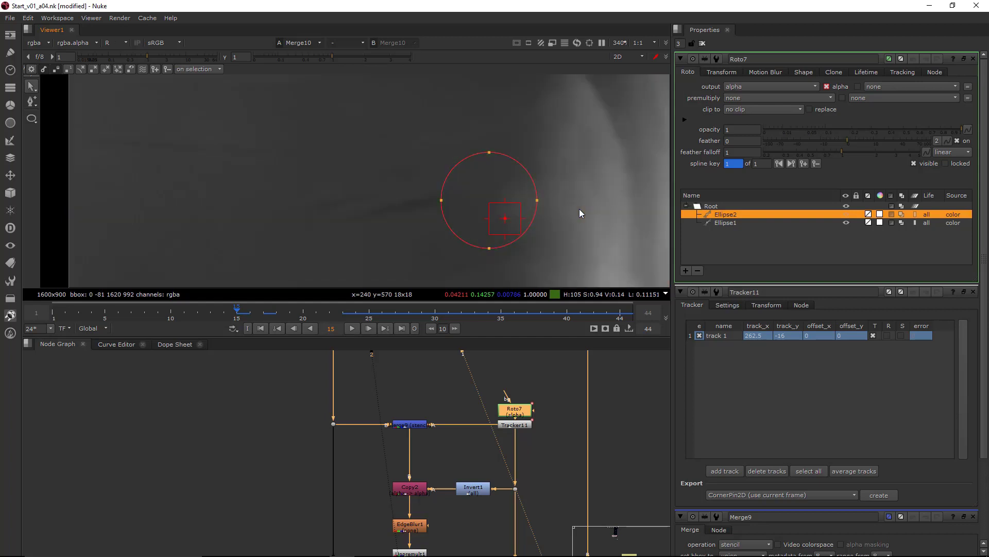
middle_drag(579, 208, 556, 186)
click(570, 196)
key(q)
scroll(554, 209, down, 3)
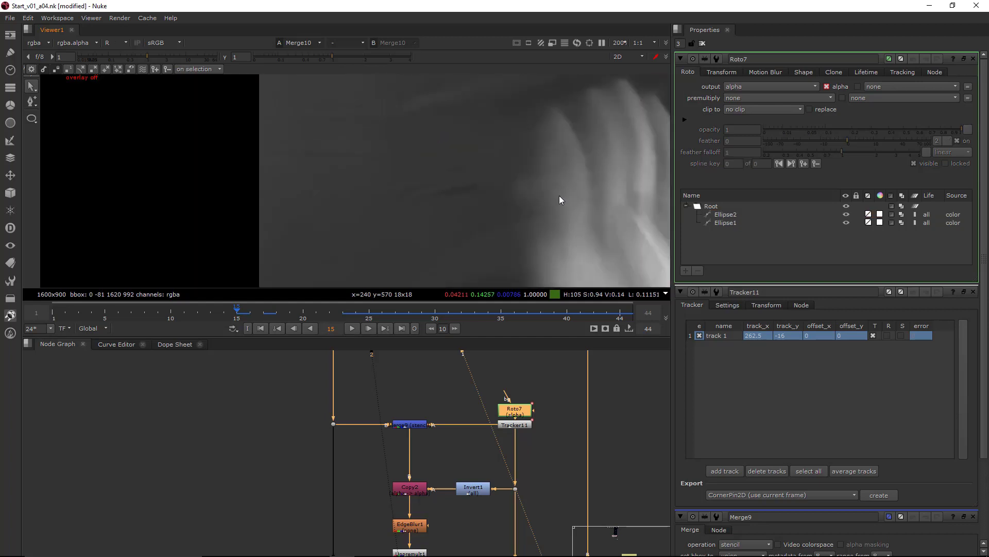
scroll(560, 201, up, 2)
scroll(561, 239, down, 5)
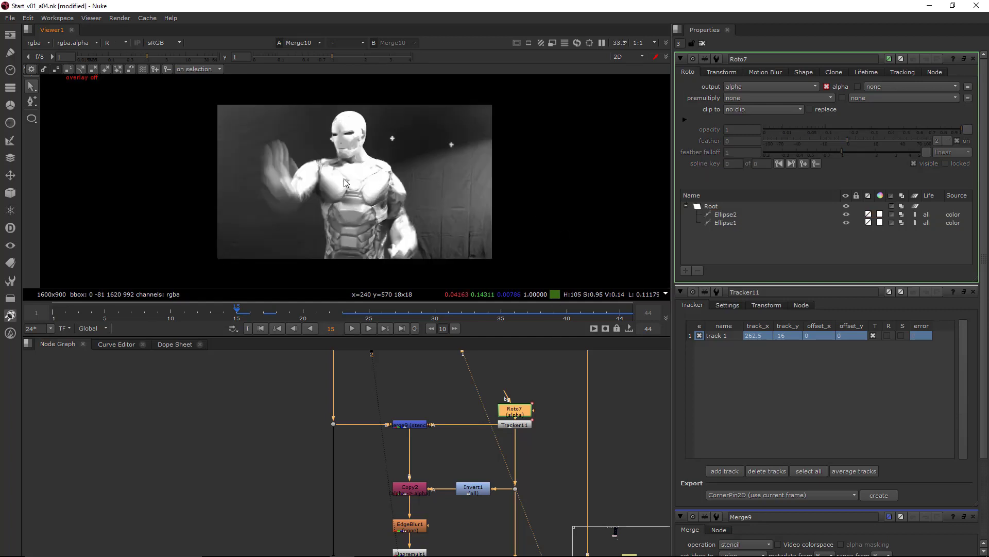
Step the red-channel Merge10 result forward to frame 22 to examine the patch behind the passing hand.
scroll(528, 168, up, 4)
key(Right)
key(Right)
key(Right)
key(Right)
key(Right)
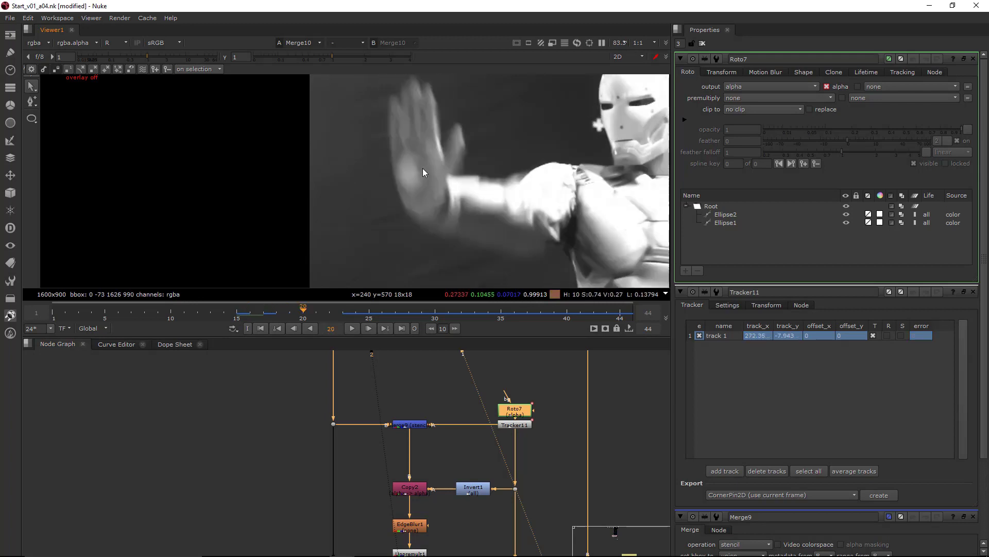
key(Right)
scroll(418, 170, up, 5)
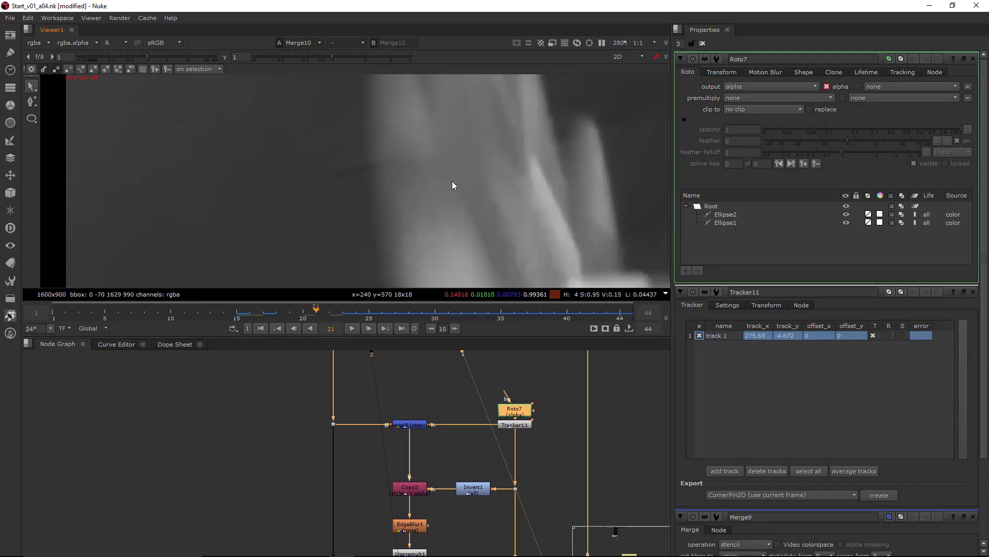
key(Right)
Compare the Dot20 source with the Copy3 output of the Blur/Unpremult section at frame 22.
drag(285, 393, 360, 437)
key(1)
scroll(388, 441, down, 4)
middle_drag(391, 492, 389, 413)
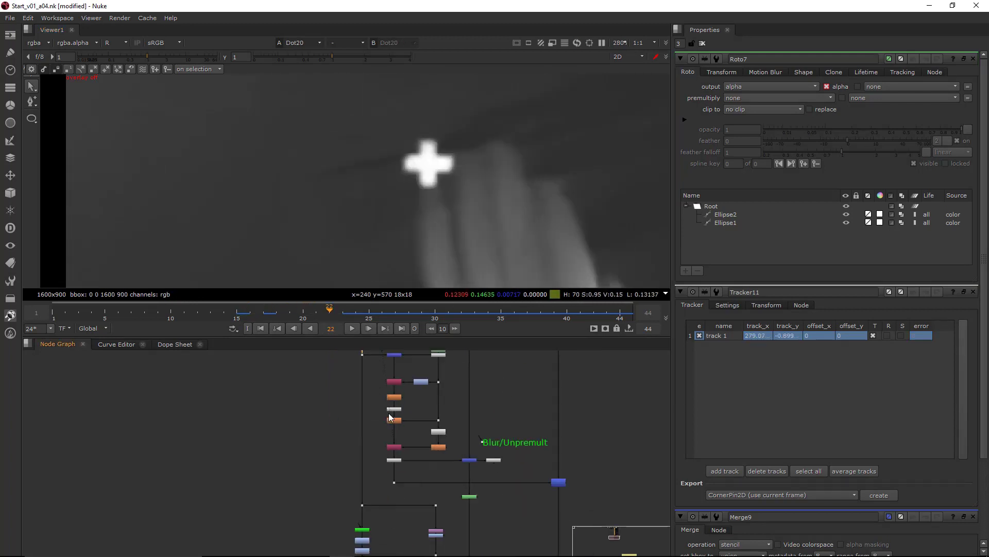
scroll(390, 417, up, 3)
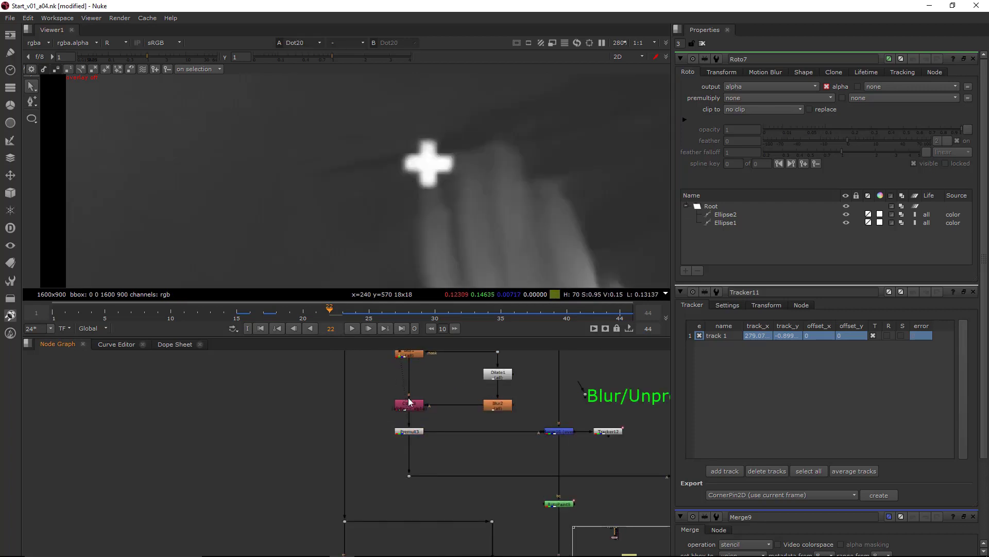
click(410, 402)
key(1)
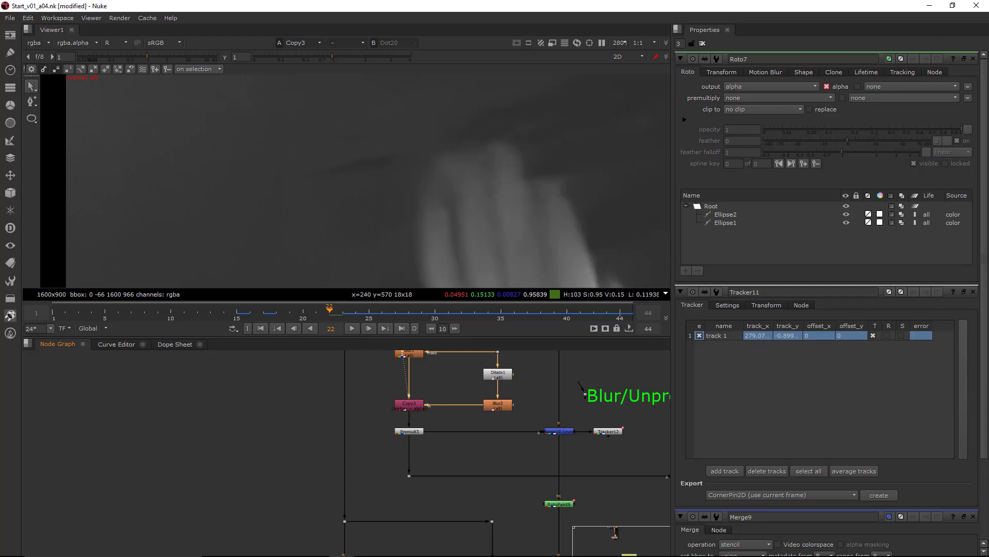
View the RotoPaint9 output between the Blur/Unpremult and Key Offset sections.
scroll(516, 423, down, 3)
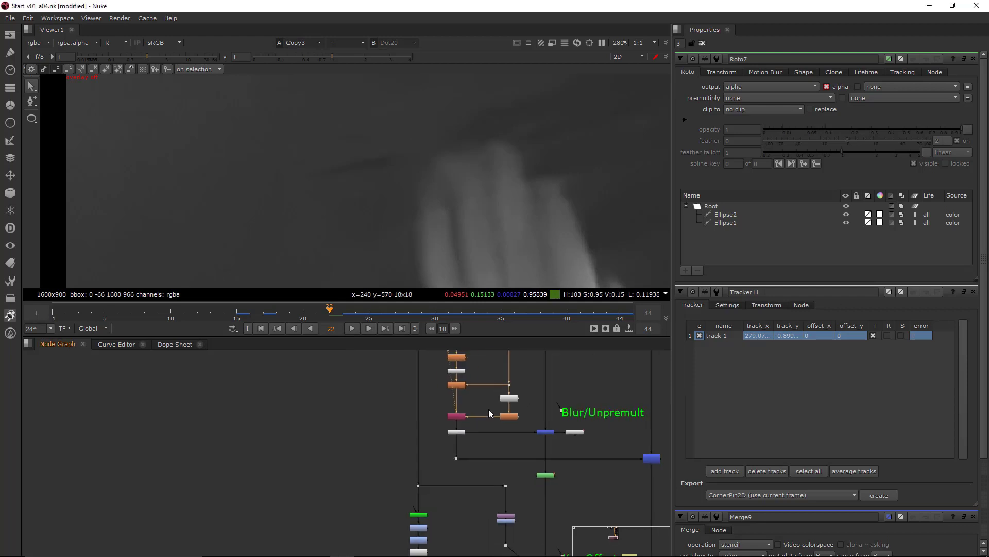
middle_drag(488, 409, 423, 289)
middle_drag(497, 439, 510, 467)
click(503, 375)
key(1)
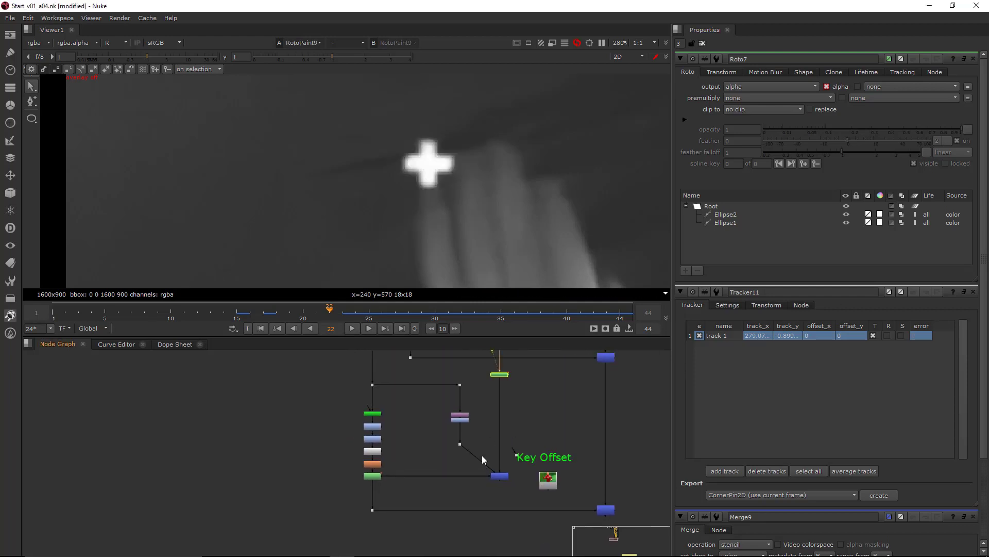
View the Keymix3 output of the Key Offset section in full colour across the whole plate.
drag(488, 433, 505, 483)
key(1)
scroll(546, 175, down, 3)
middle_drag(546, 175, 451, 138)
key(r)
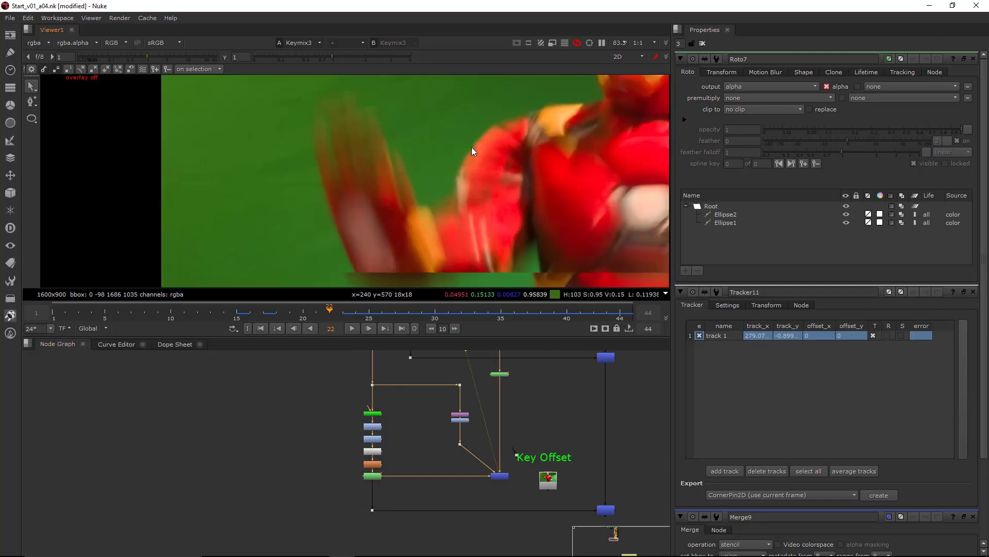
scroll(369, 196, down, 6)
scroll(409, 164, up, 1)
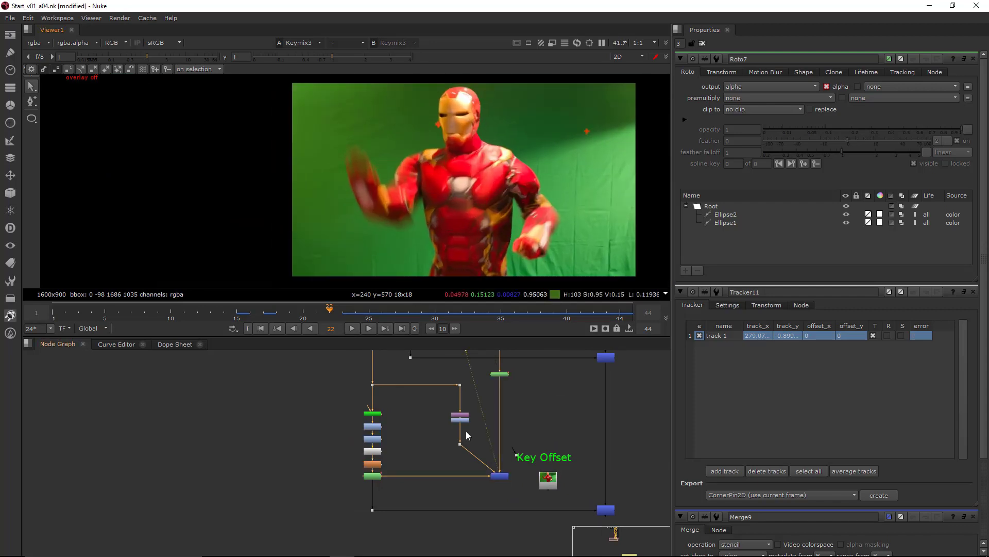
Step the Keymix3 result through the frames around 22 and return to frame 1 to examine the markers.
click(545, 482)
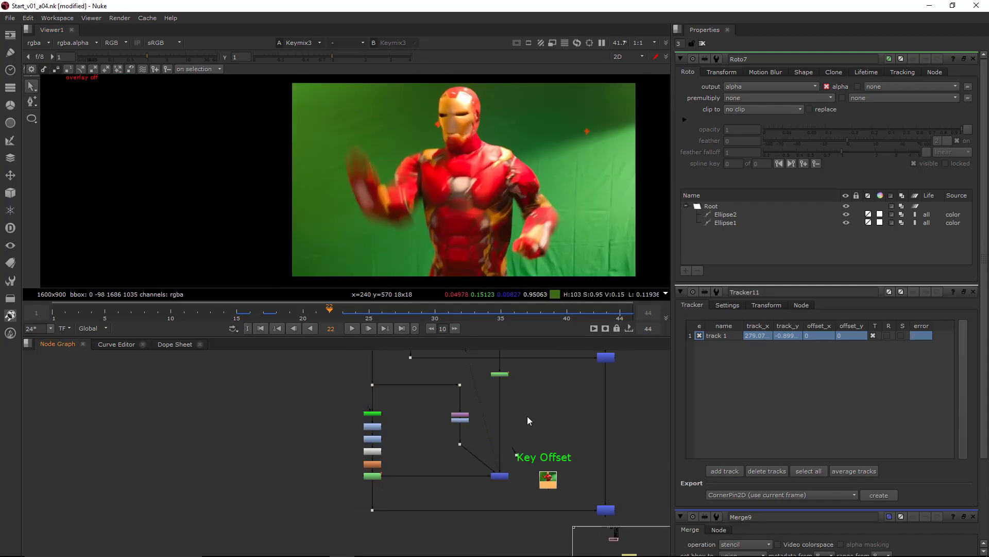
click(498, 475)
click(447, 361)
middle_drag(390, 211, 424, 211)
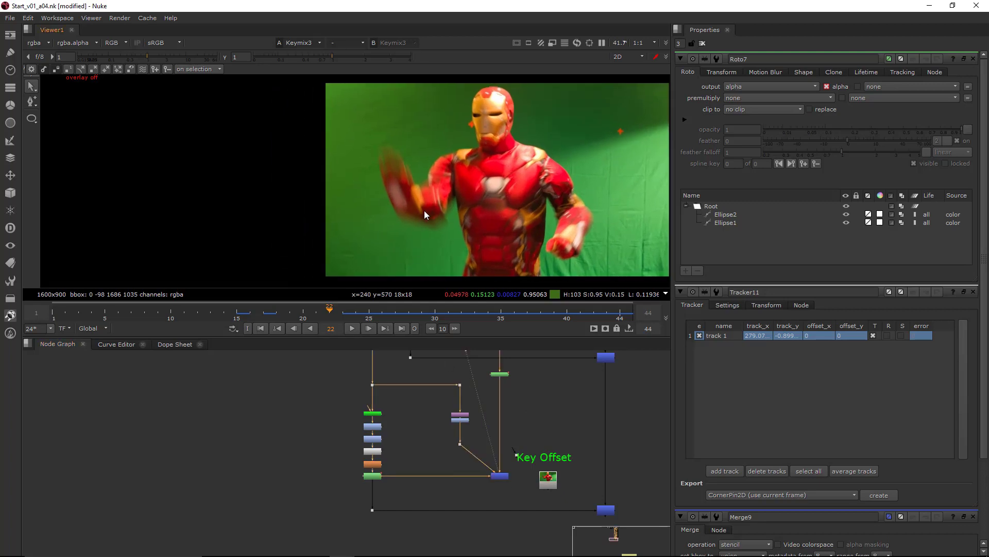
key(Right)
key(Left)
key(Left)
key(Left)
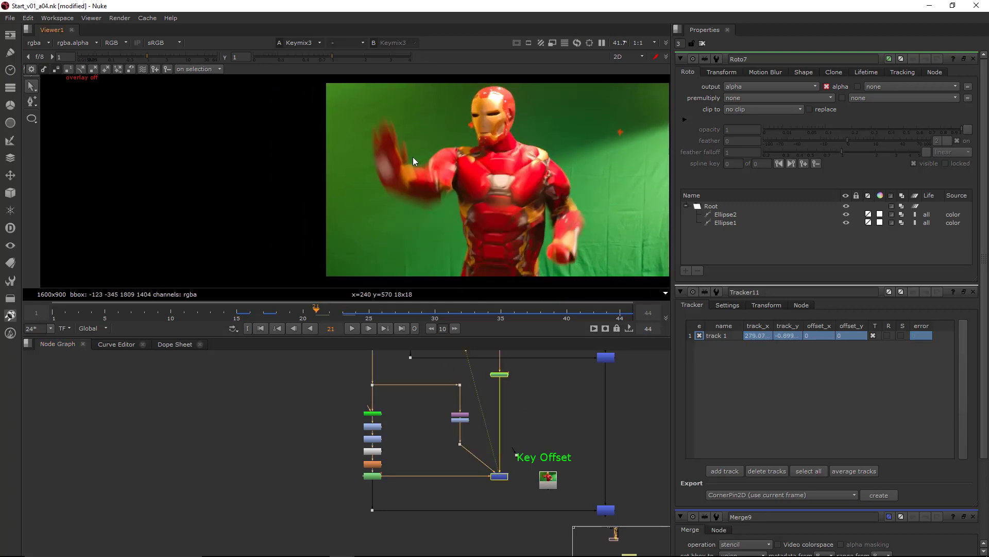
drag(101, 317, 54, 314)
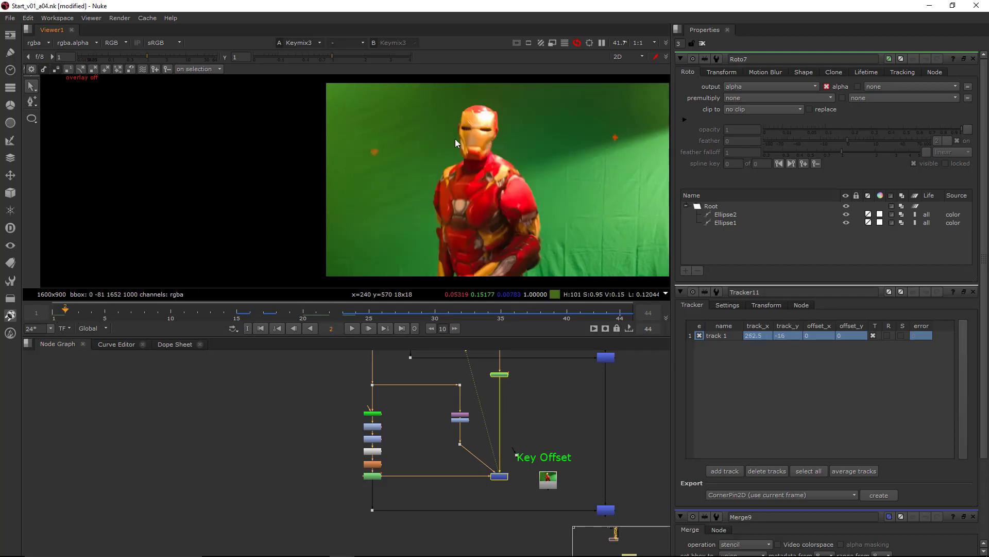
key(Right)
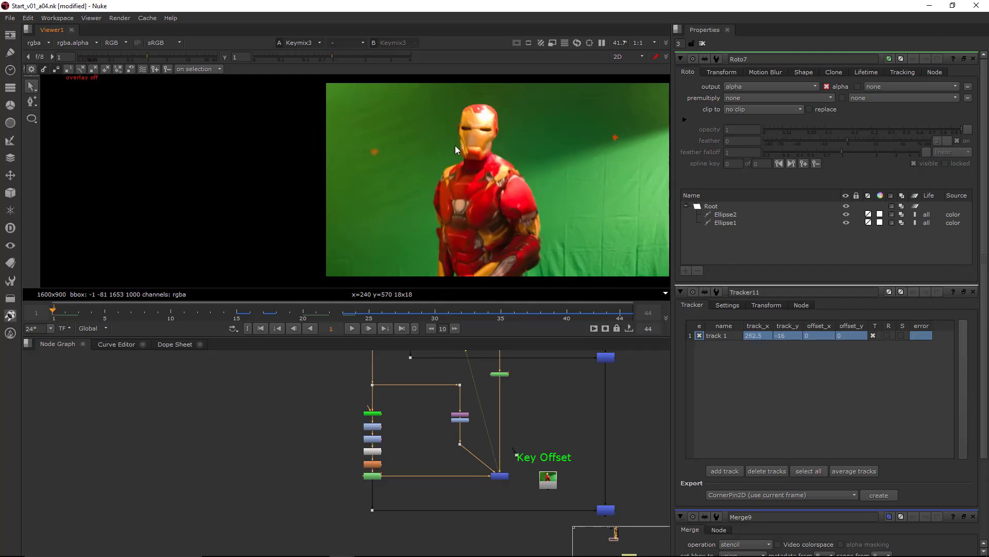
Delete the Ellipse2 shape from the Roto7 node.
click(733, 215)
click(697, 271)
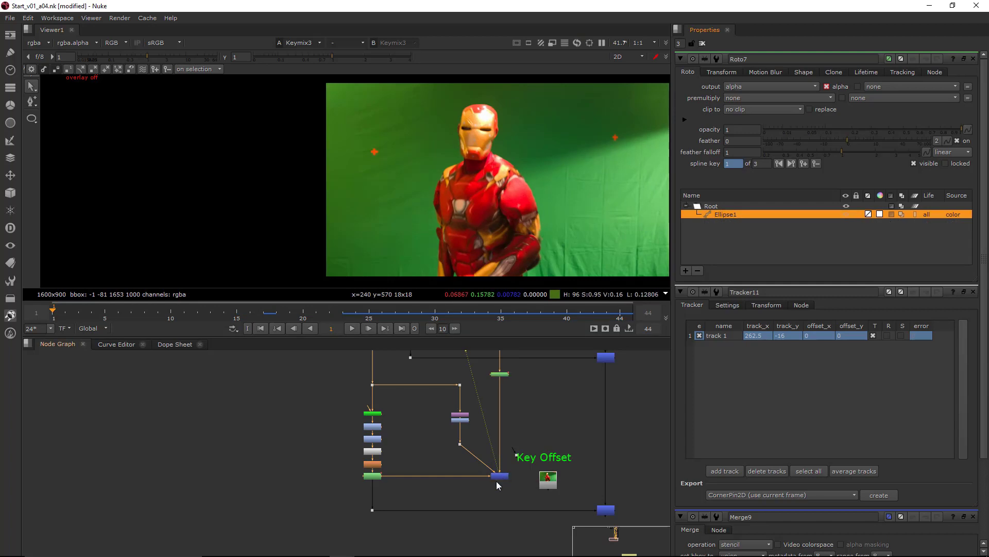
Return to the ROTO OFFSET and LIVE PAINT sections of the node graph.
scroll(521, 447, down, 4)
mouse_move(521, 445)
middle_down()
mouse_move(507, 515)
mouse_move(519, 506)
middle_up()
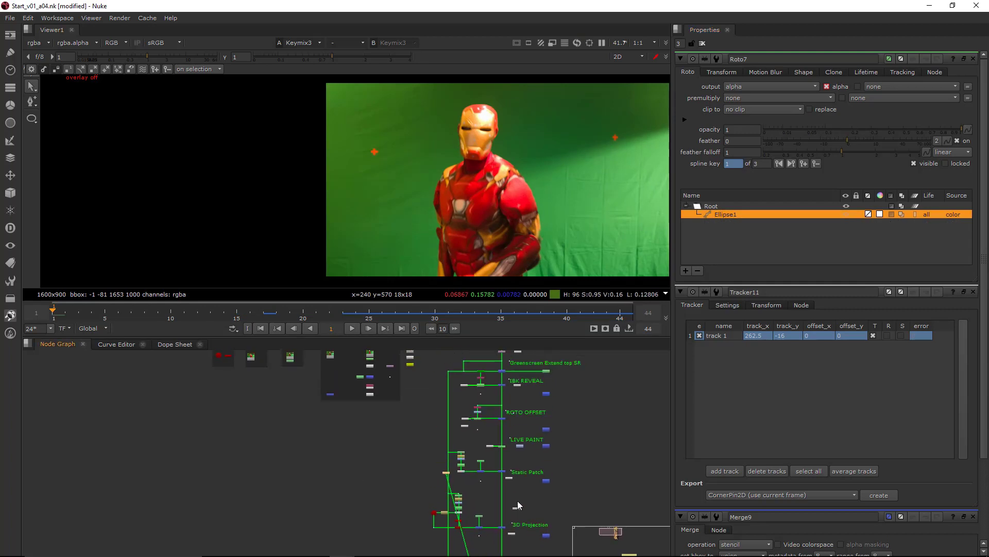
scroll(516, 443, up, 4)
mouse_move(516, 440)
middle_down()
mouse_move(525, 509)
mouse_move(530, 466)
mouse_move(539, 477)
middle_up()
scroll(537, 473, up, 2)
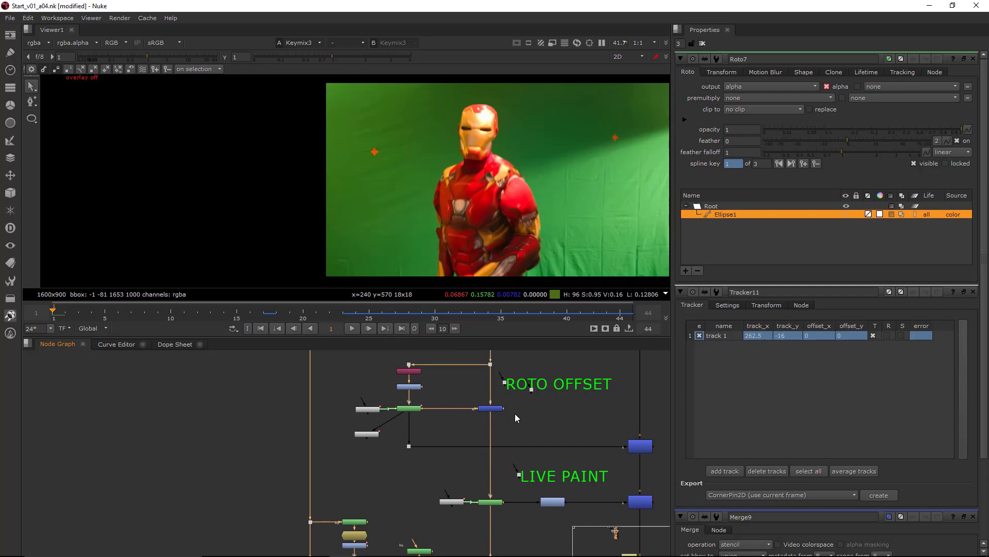
Add a Roto node under Keymix3 in the Key Offset section and move it further down for clearance.
scroll(515, 414, down, 5)
middle_drag(508, 469, 507, 393)
middle_drag(506, 492, 507, 393)
middle_drag(509, 481, 517, 447)
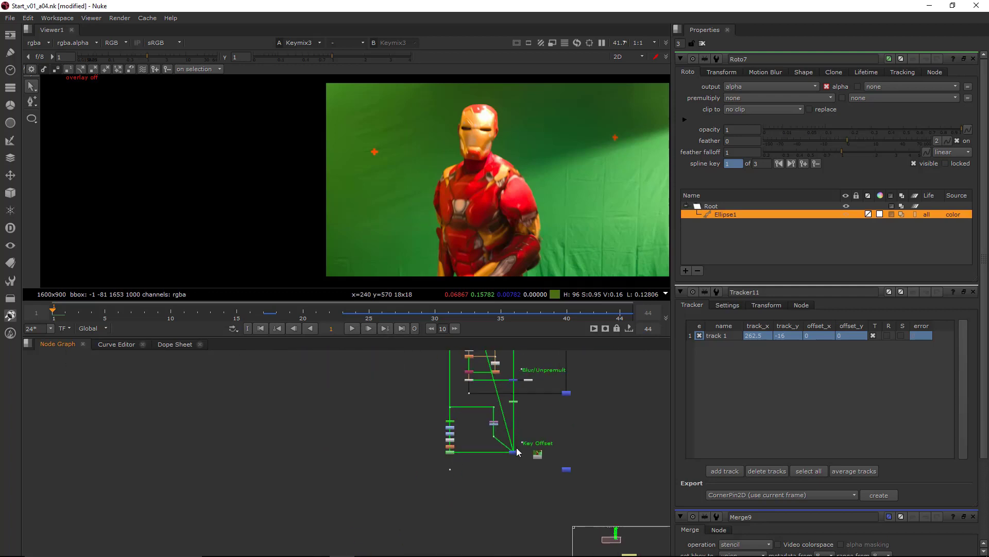
scroll(518, 452, up, 3)
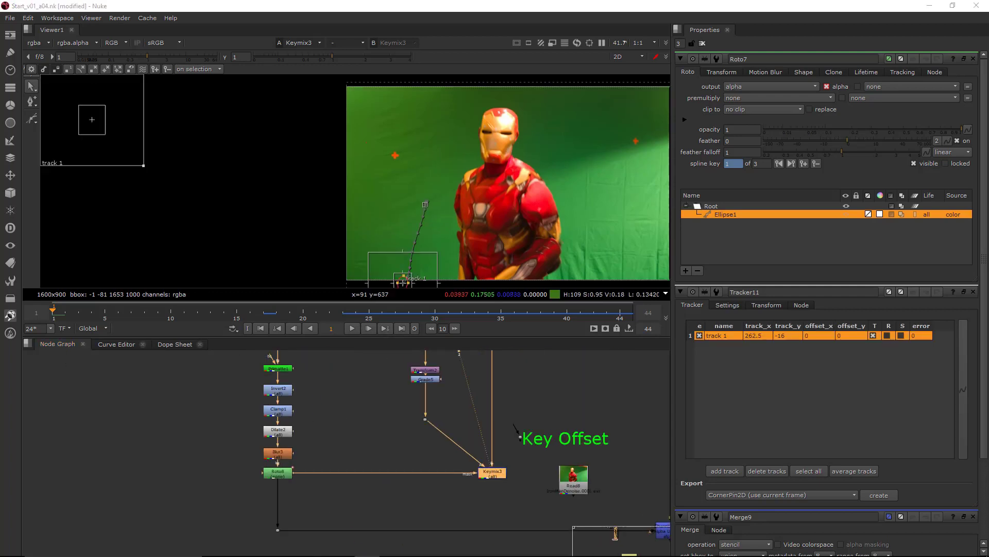
middle_drag(614, 517, 559, 431)
scroll(559, 431, up, 2)
double_click(385, 407)
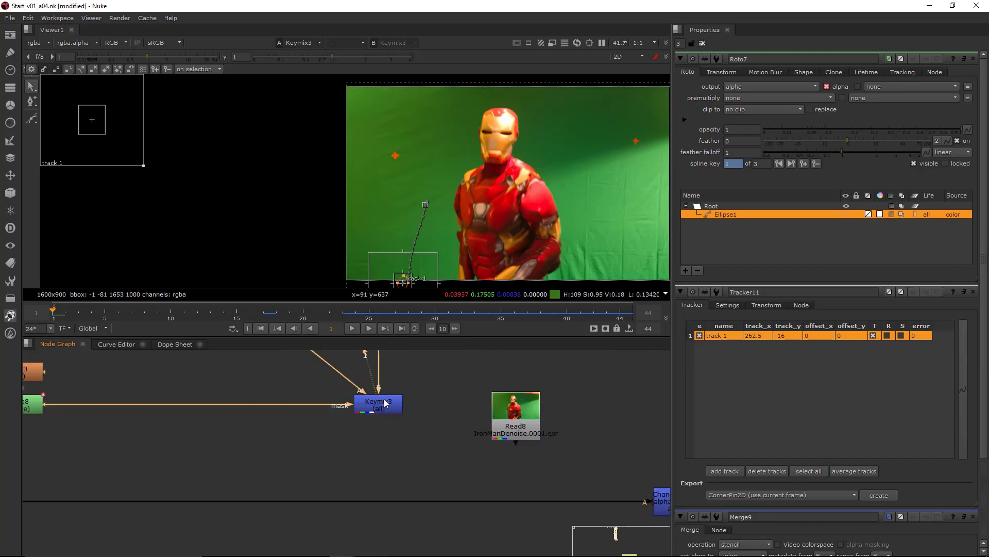
key(o)
scroll(405, 420, down, 2)
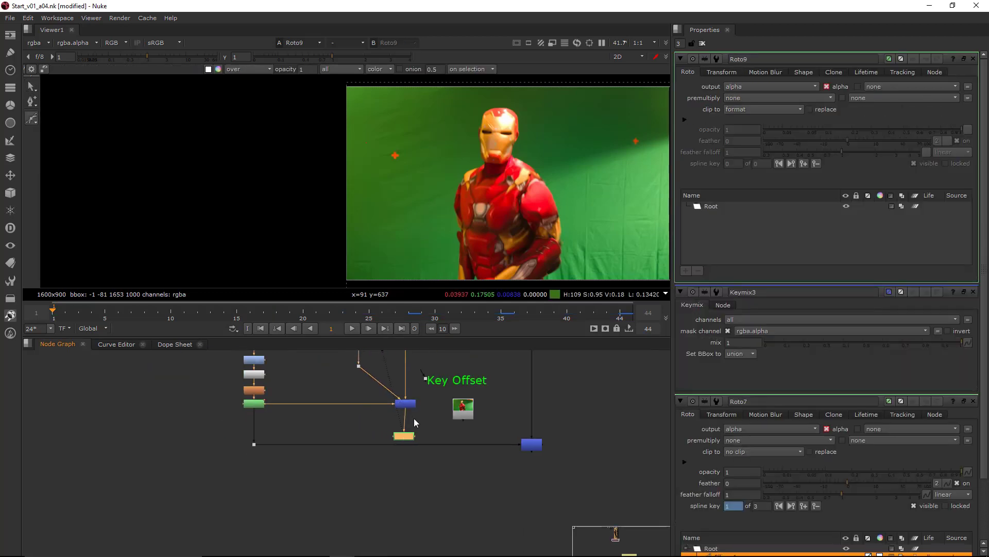
drag(408, 436, 407, 478)
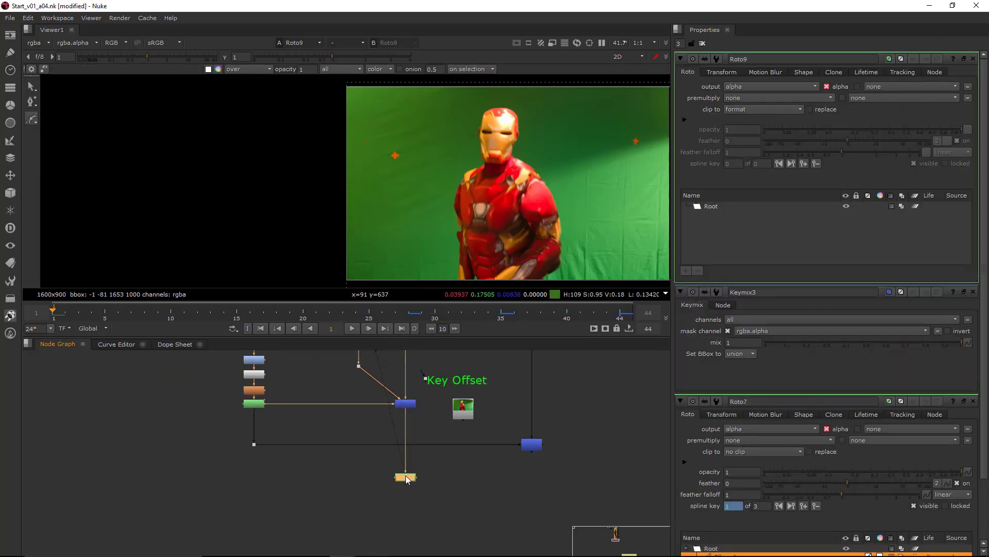
On frame 13, draw an ellipse around the isolated orange marker on the open green screen and centre it on the marker.
click(156, 315)
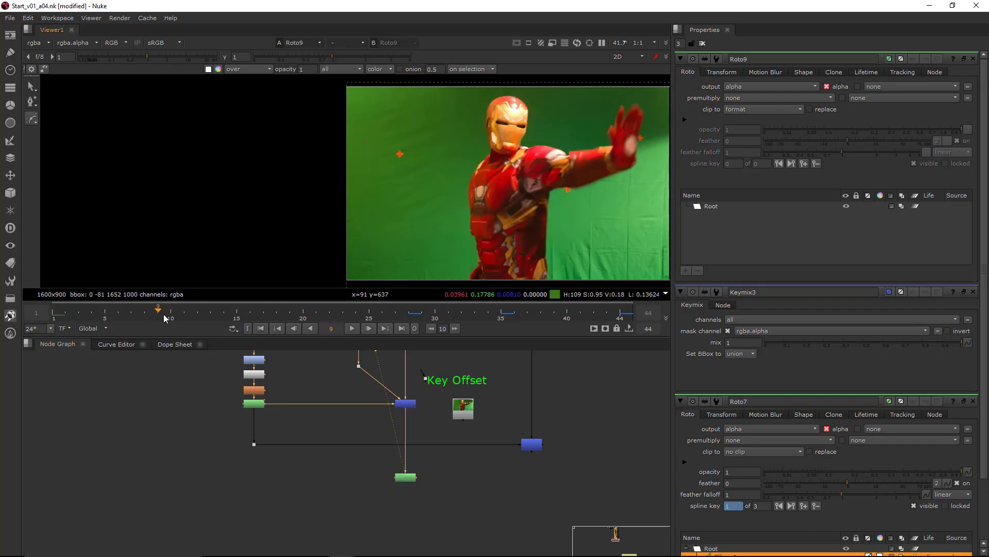
drag(165, 317, 212, 316)
scroll(478, 187, up, 5)
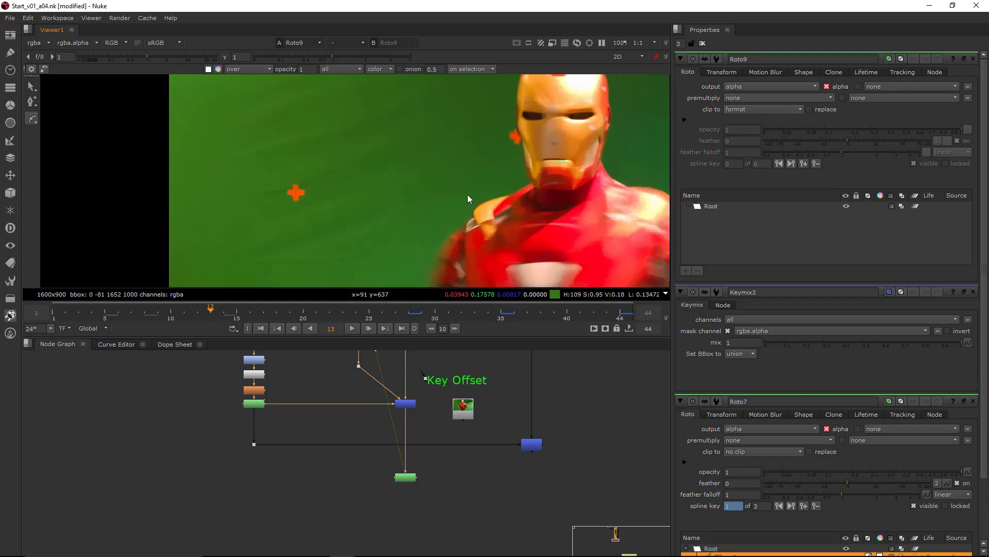
middle_drag(467, 195, 496, 212)
click(411, 480)
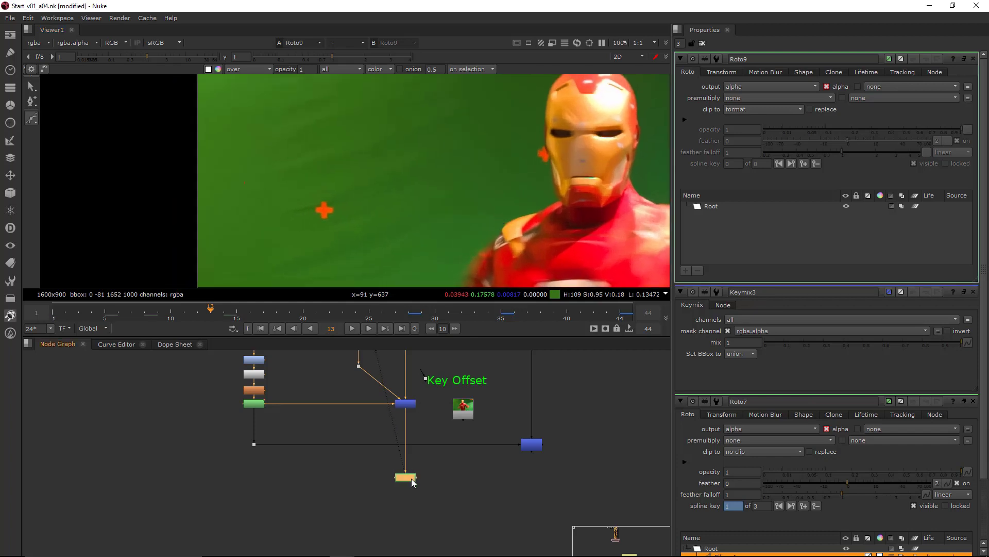
right_click(32, 122)
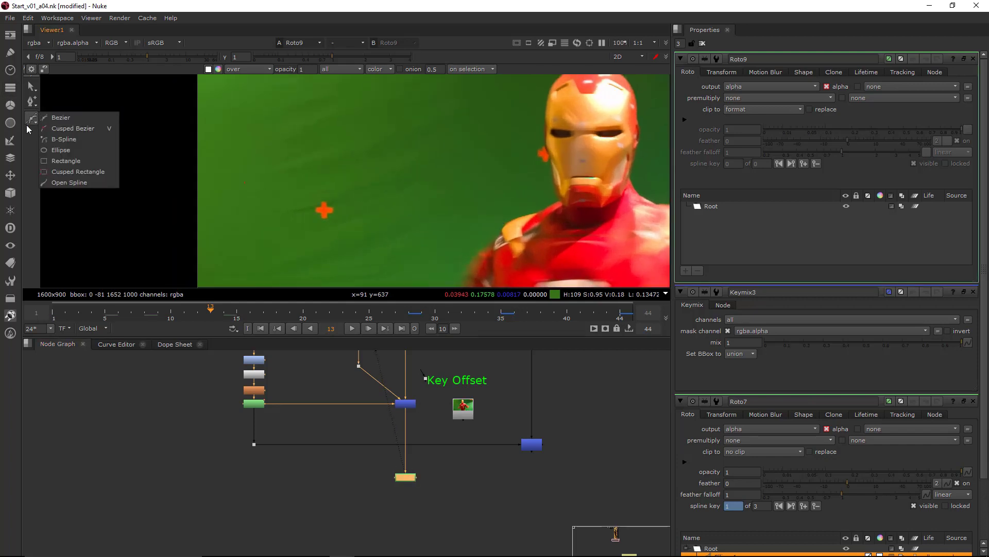
click(57, 153)
scroll(322, 208, up, 5)
scroll(355, 195, up, 1)
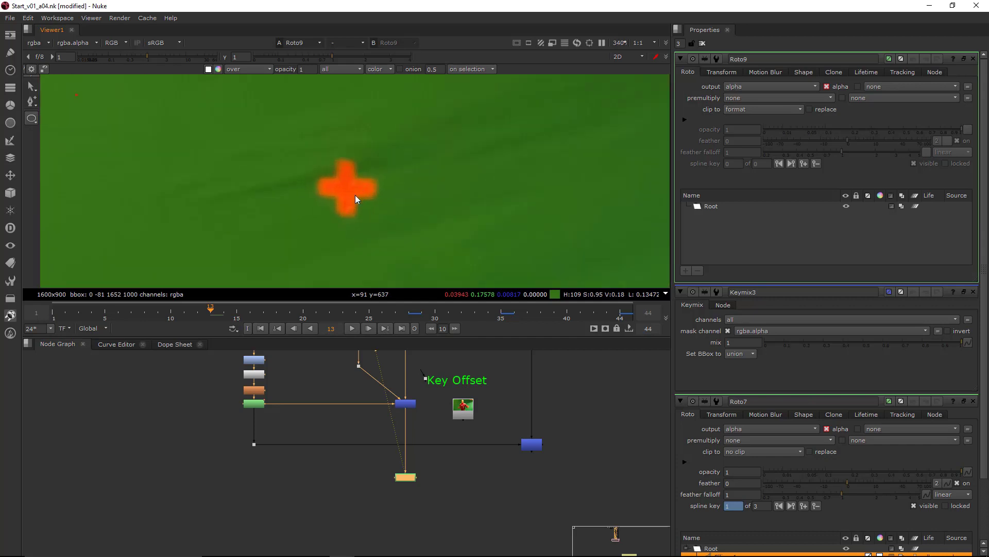
ctrl+shift+drag(382, 232, 386, 235)
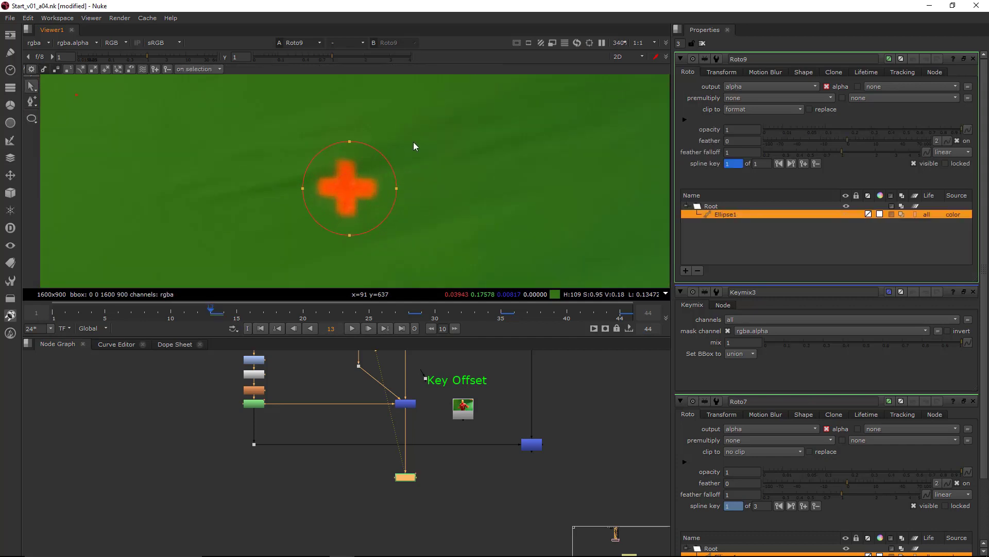
drag(425, 111, 234, 290)
drag(360, 193, 357, 191)
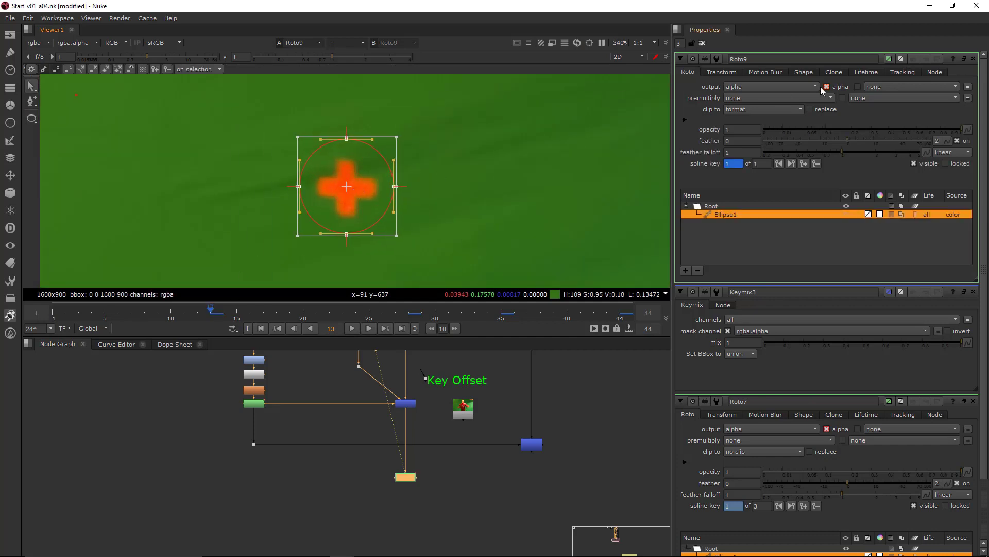
Set the Roto9 output to rgb.
click(763, 86)
click(745, 107)
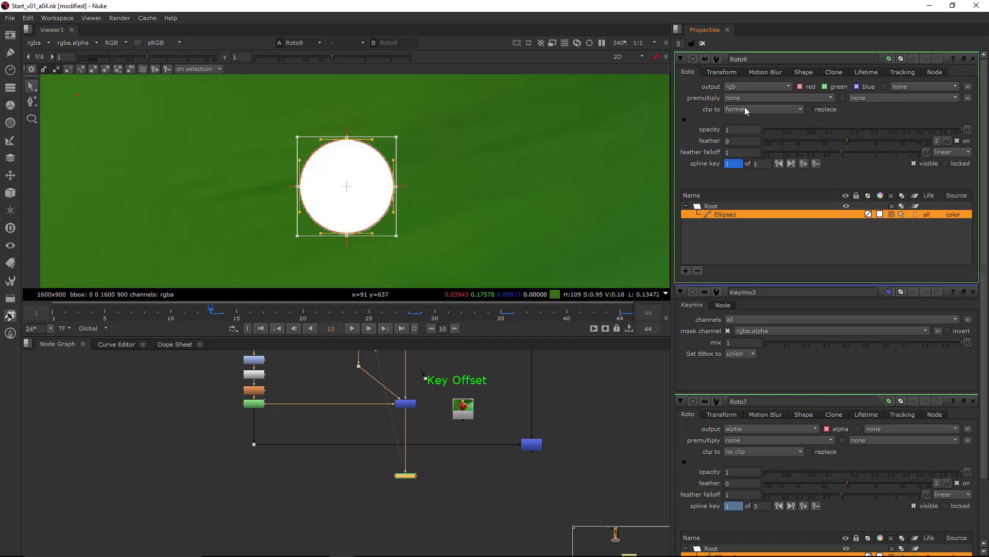
click(456, 464)
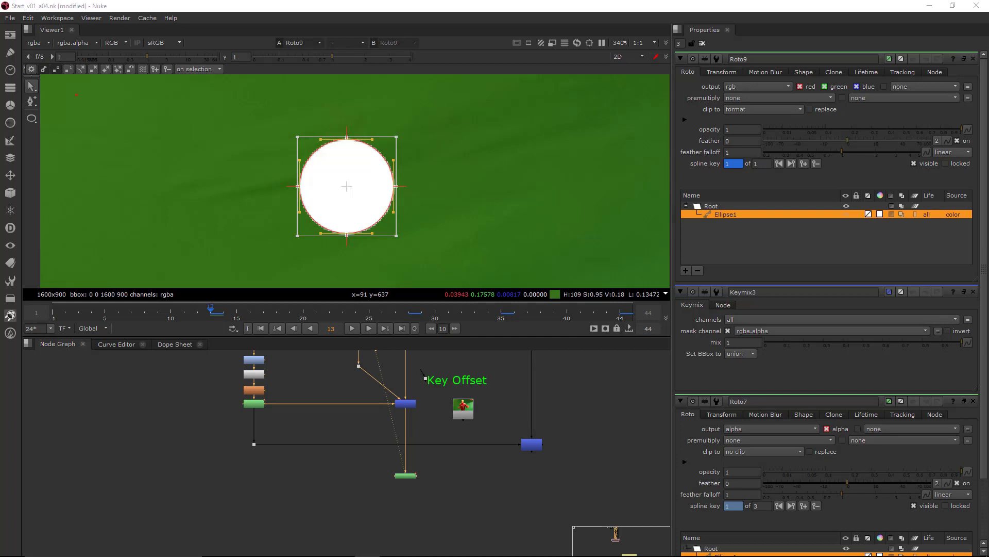
Branch a dot off the pipe between Keymix3 and Roto9 and connect Roto9's bg1 input to it.
middle_drag(409, 483, 425, 459)
scroll(424, 457, up, 2)
drag(422, 451, 422, 495)
click(425, 444)
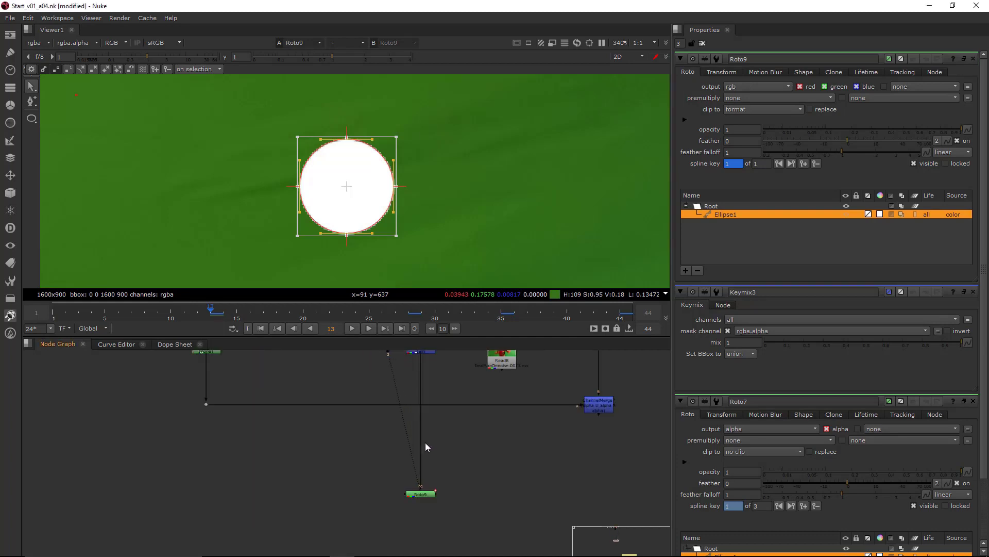
scroll(381, 469, up, 2)
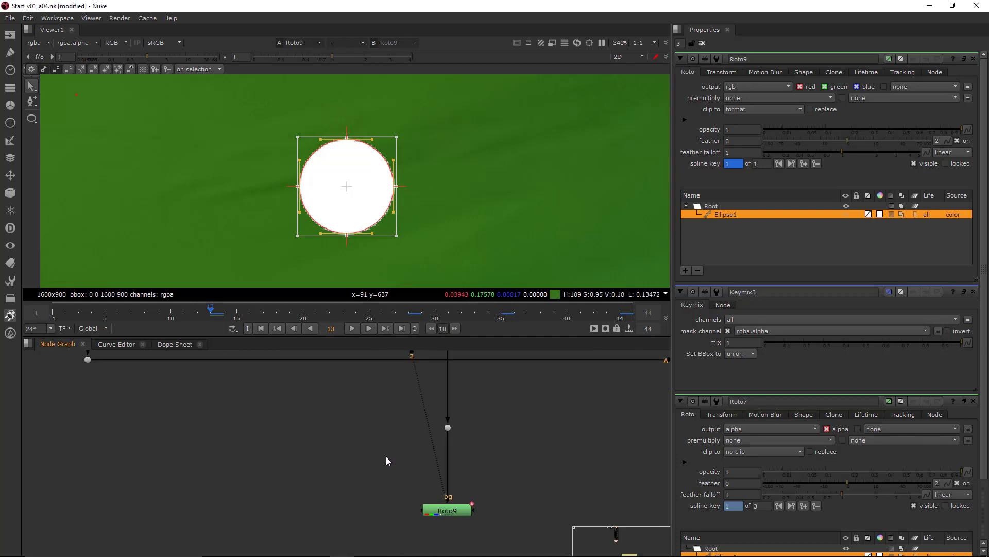
key(period)
mouse_move(371, 428)
mouse_down()
mouse_move(361, 413)
mouse_move(449, 428)
mouse_move(361, 431)
mouse_up()
drag(417, 508, 400, 473)
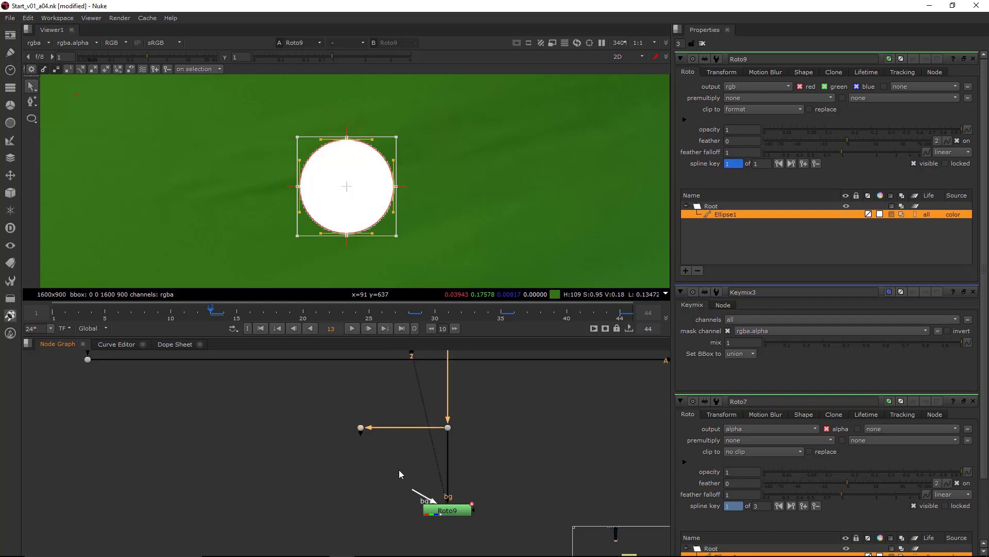
drag(363, 434, 361, 428)
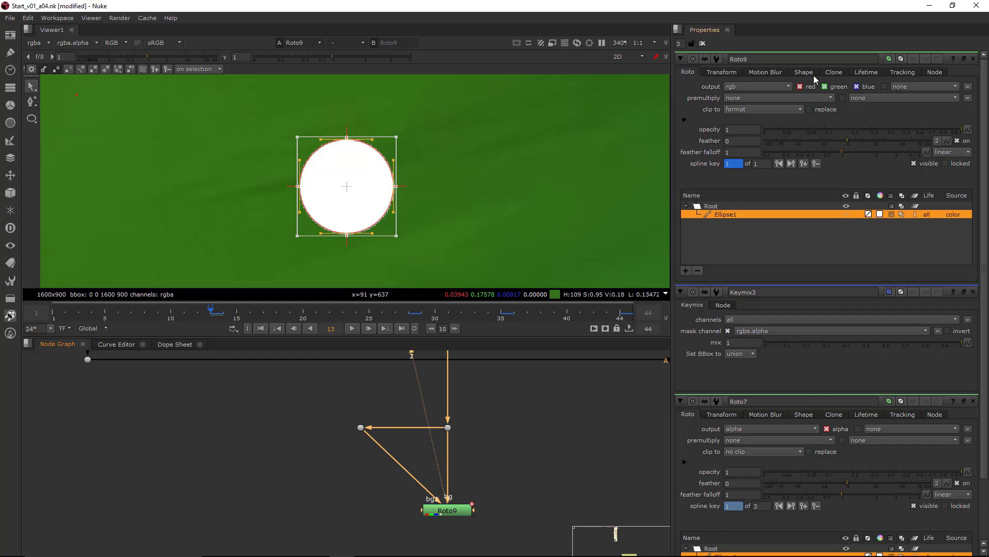
Set the source of Ellipse1 in Roto9 to background 1.
click(435, 509)
click(434, 509)
scroll(482, 475, down, 1)
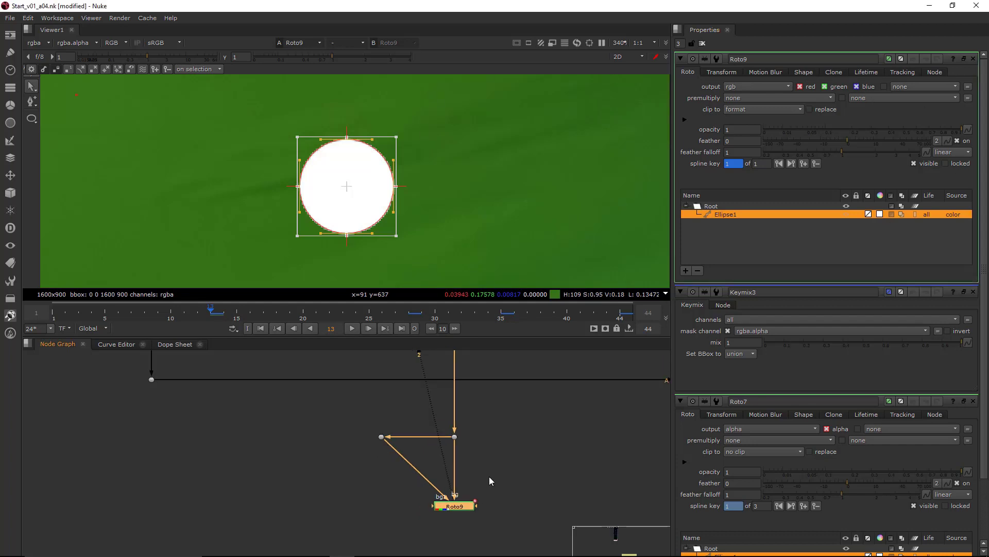
middle_drag(490, 477, 505, 453)
click(833, 72)
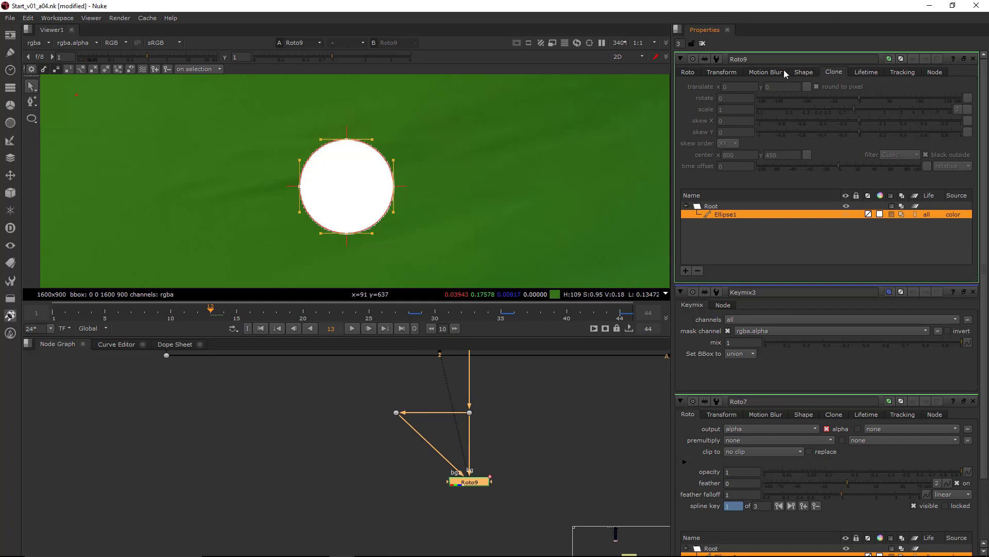
click(804, 72)
click(756, 86)
click(750, 119)
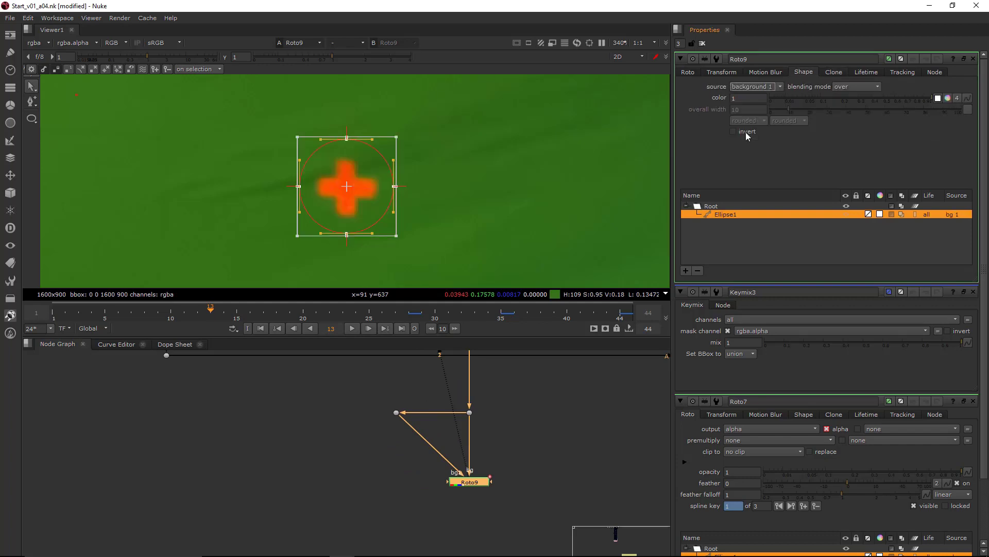
click(514, 467)
Offset Ellipse1's clone source with a translate x of 70 to cover the marker with clean green.
click(839, 74)
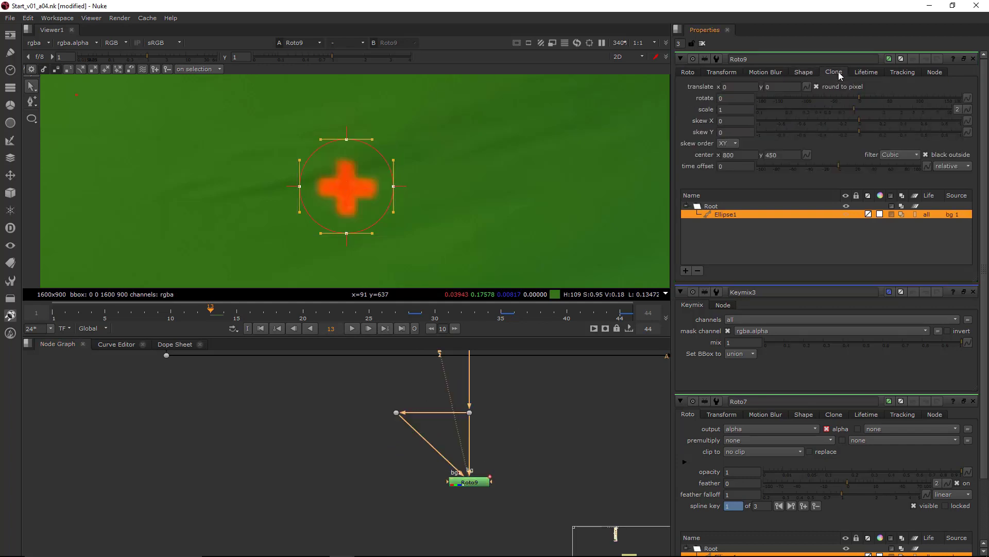
click(733, 87)
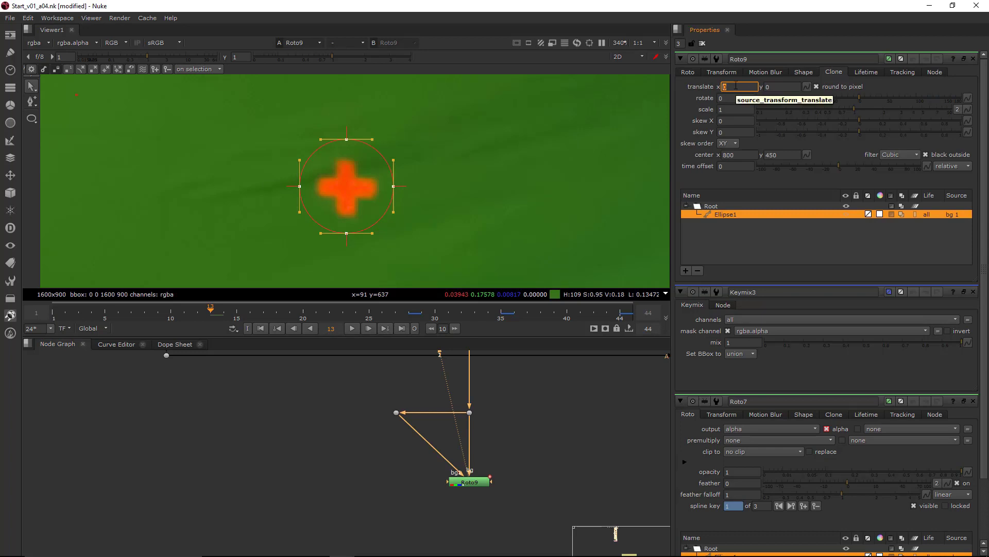
text(1)
key(Return)
text(10)
key(Return)
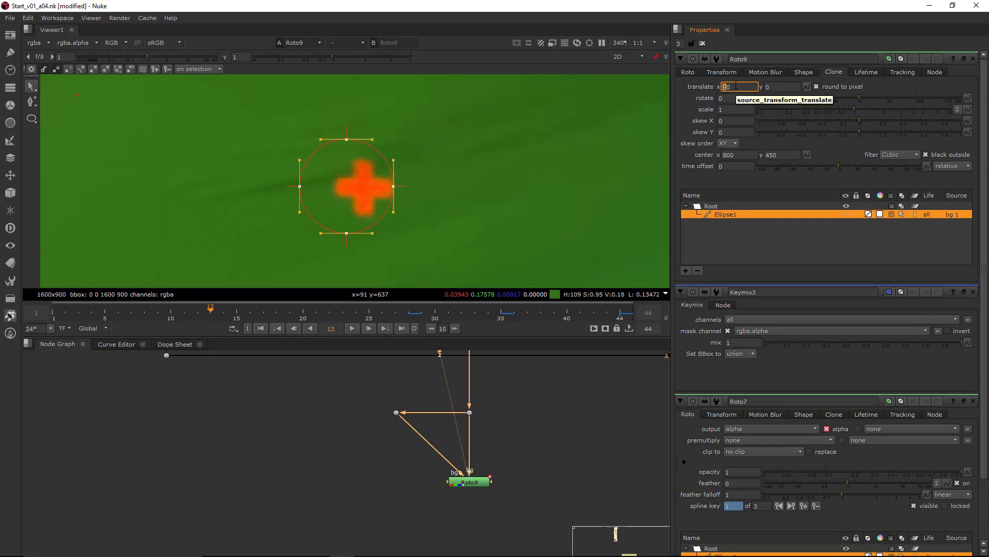
text(50)
key(Return)
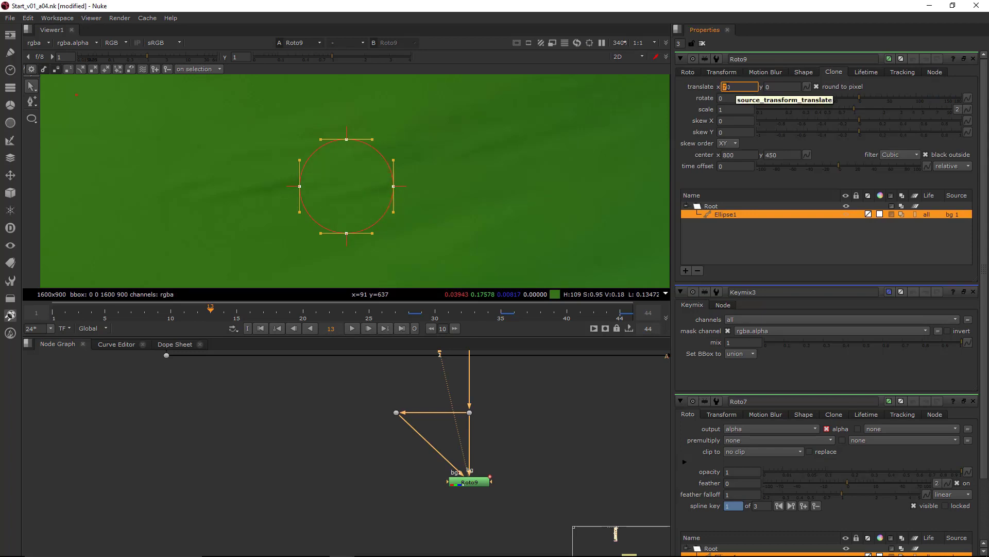
Draw a second ellipse in Roto9 around the orange marker beside the helmet.
scroll(518, 188, down, 10)
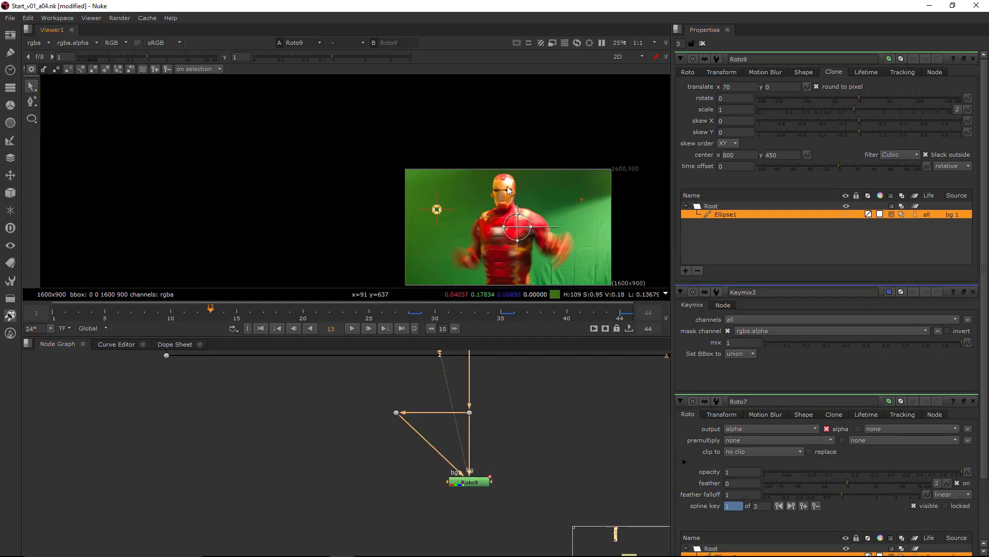
scroll(508, 190, up, 8)
click(470, 484)
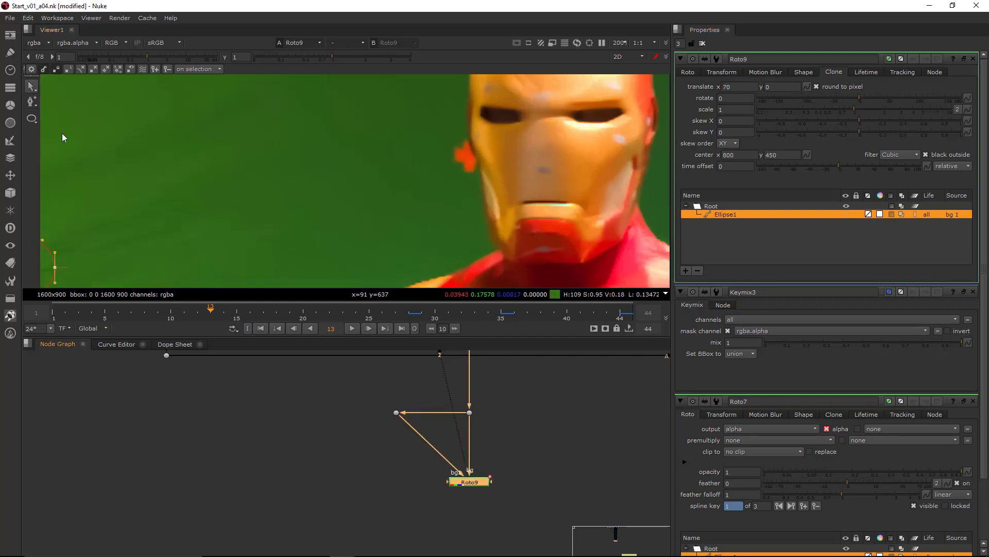
key(v)
scroll(478, 164, up, 2)
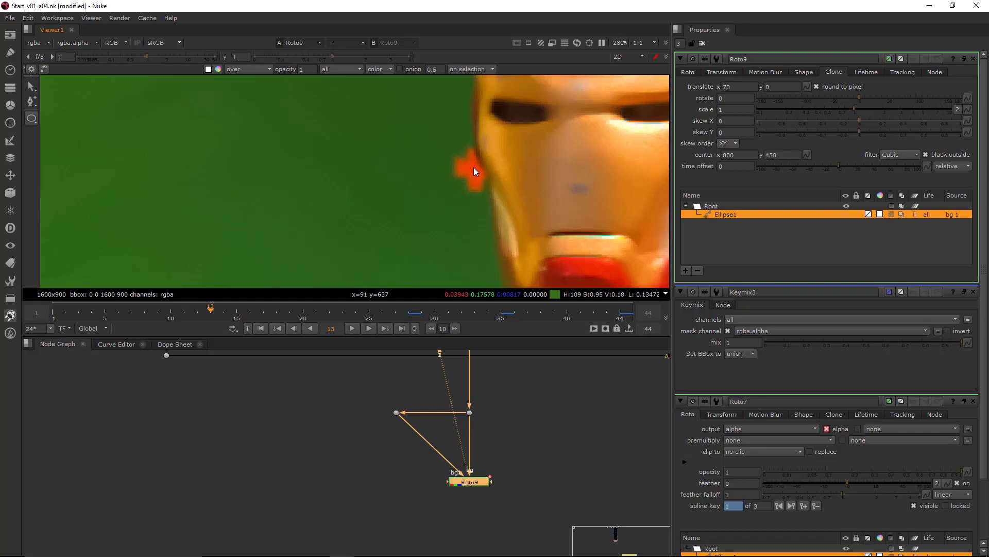
drag(473, 166, 503, 201)
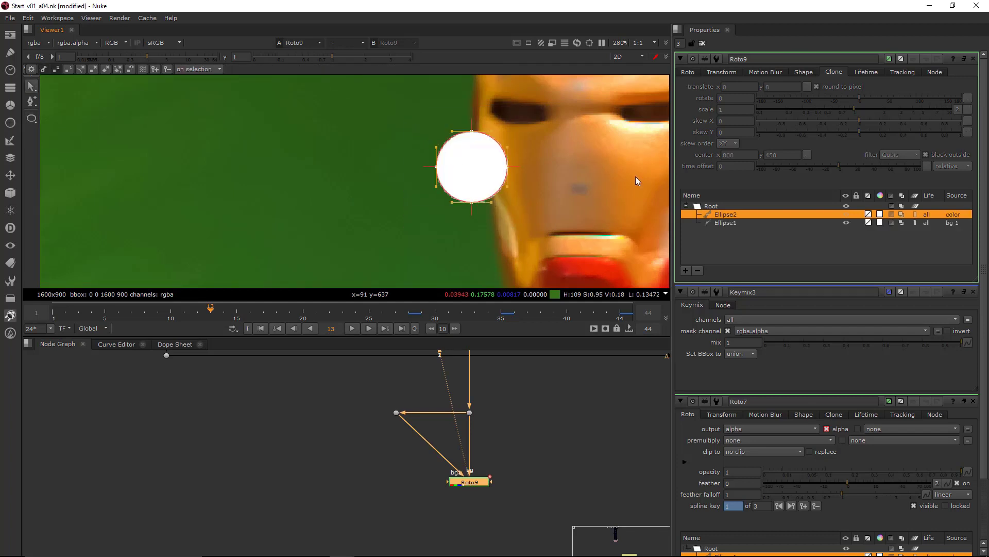
Set the source of Ellipse2 to background 2.
click(803, 72)
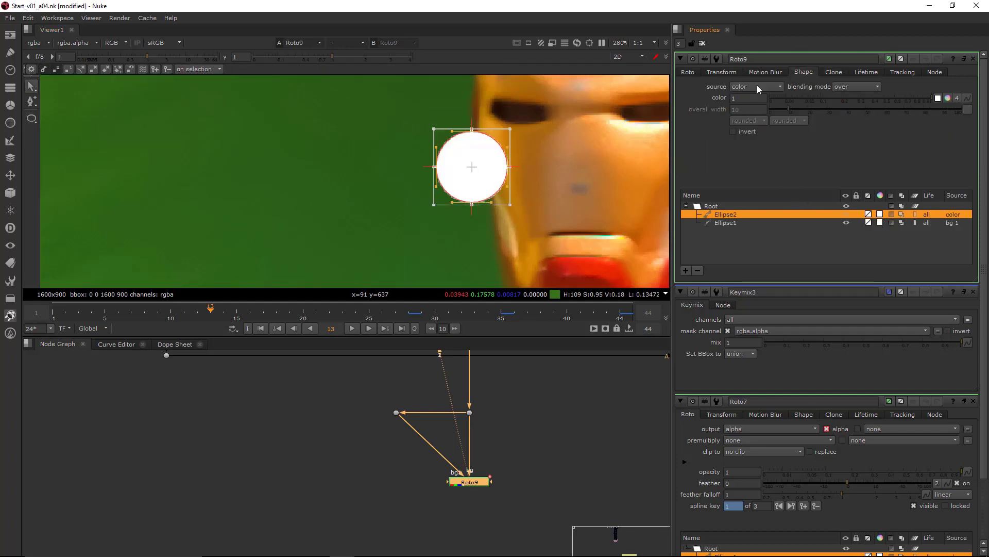
click(757, 87)
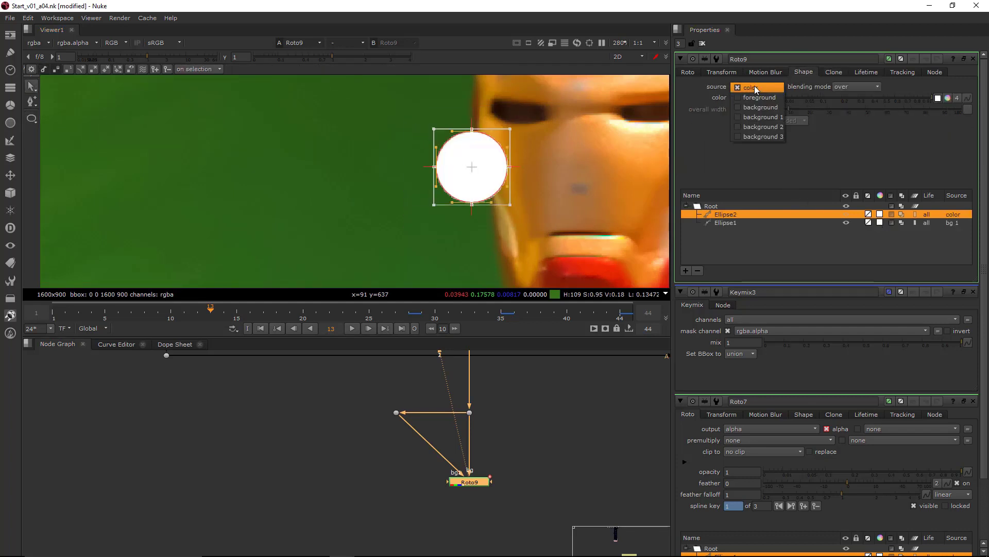
click(776, 132)
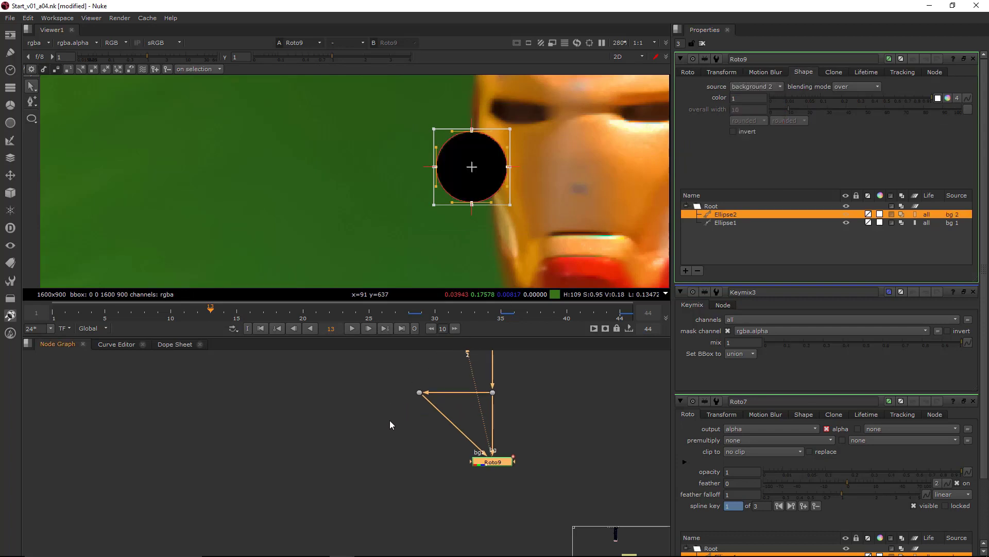
Extend the branch with another dot and connect Roto9's bg2 input to it.
click(385, 406)
mouse_move(378, 389)
mouse_down()
mouse_move(420, 392)
mouse_move(373, 392)
mouse_up()
drag(464, 465, 374, 393)
click(489, 463)
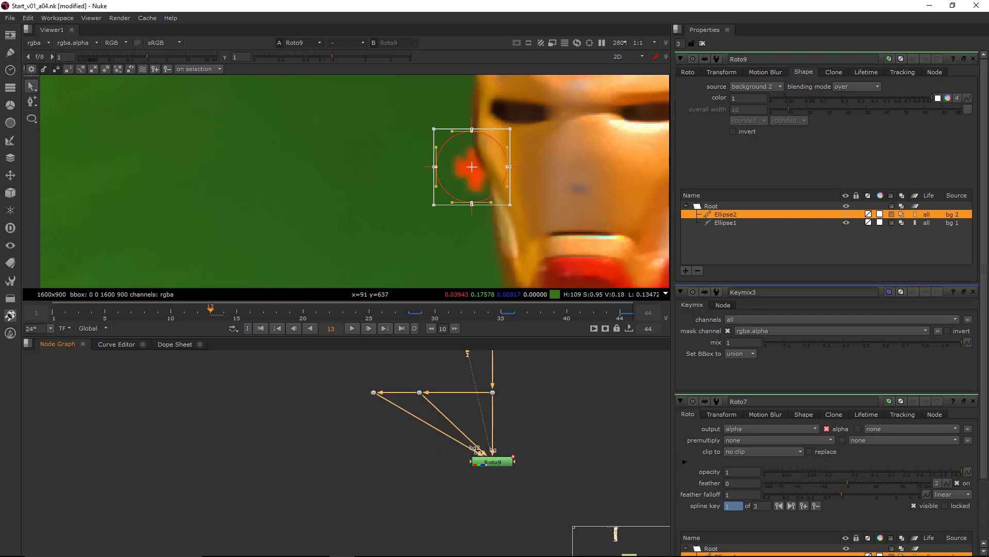
Offset Ellipse2's clone source in Roto9 with a translate of x 60 and y 10.
click(499, 462)
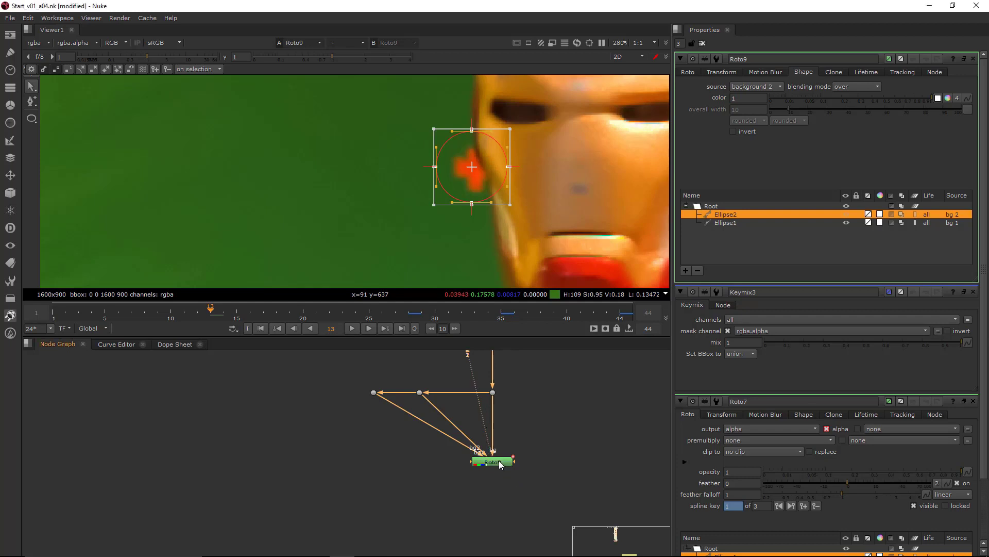
click(834, 72)
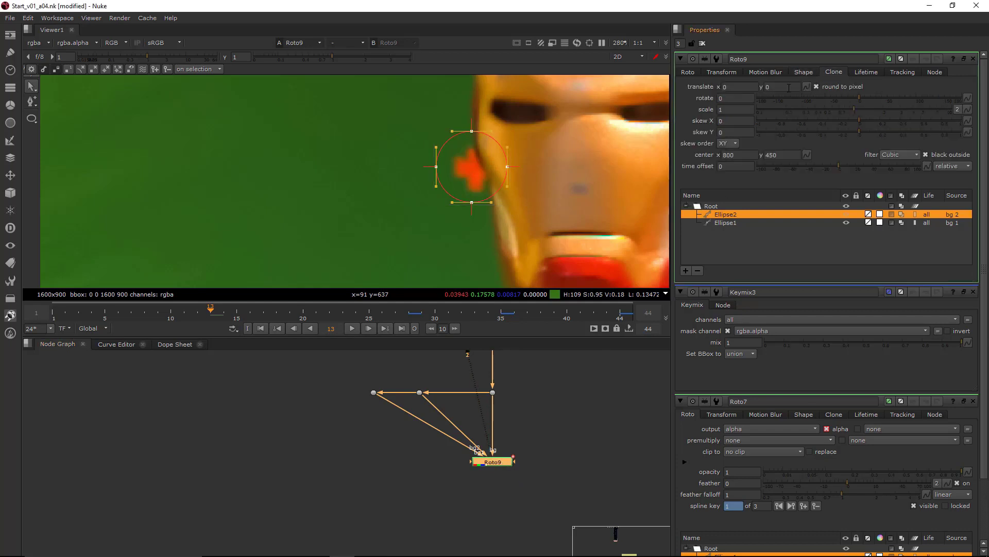
click(741, 87)
text(10)
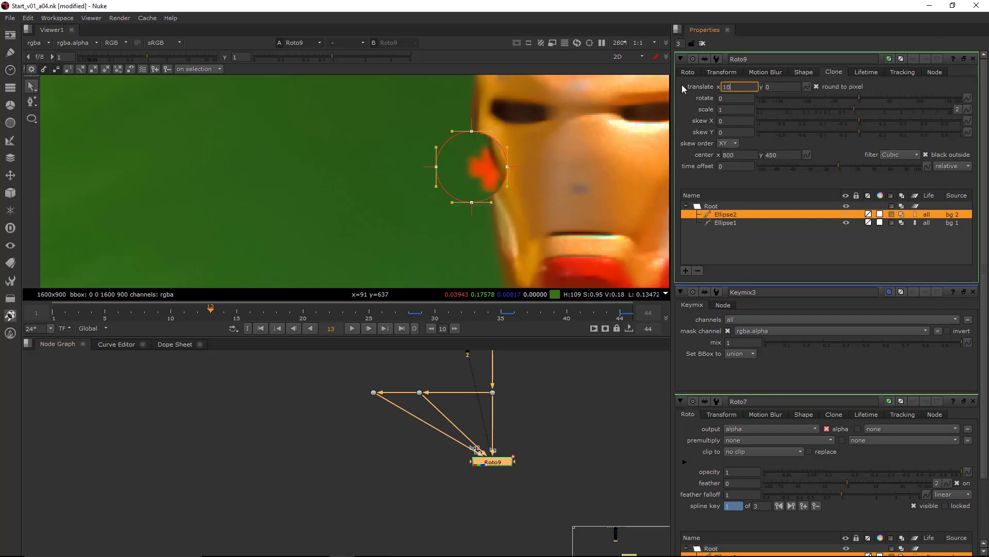
key(Left)
key(Up)
key(Up)
key(Up)
key(Up)
key(Up)
key(Up)
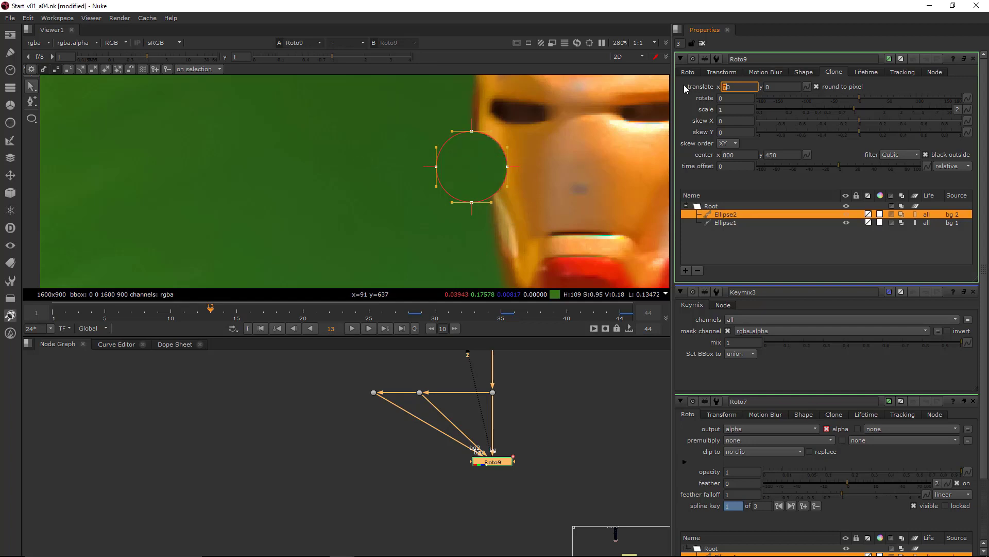
key(Tab)
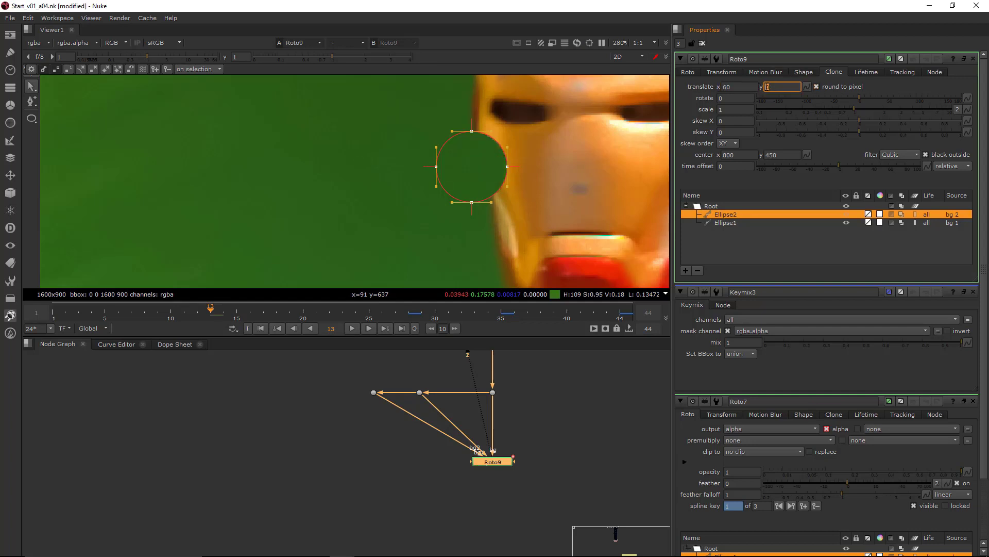
key(Return)
Add a dot to Roto9's bg2 connection, align it level with the node, and select Roto9.
ctrl+click(426, 430)
drag(425, 429, 374, 461)
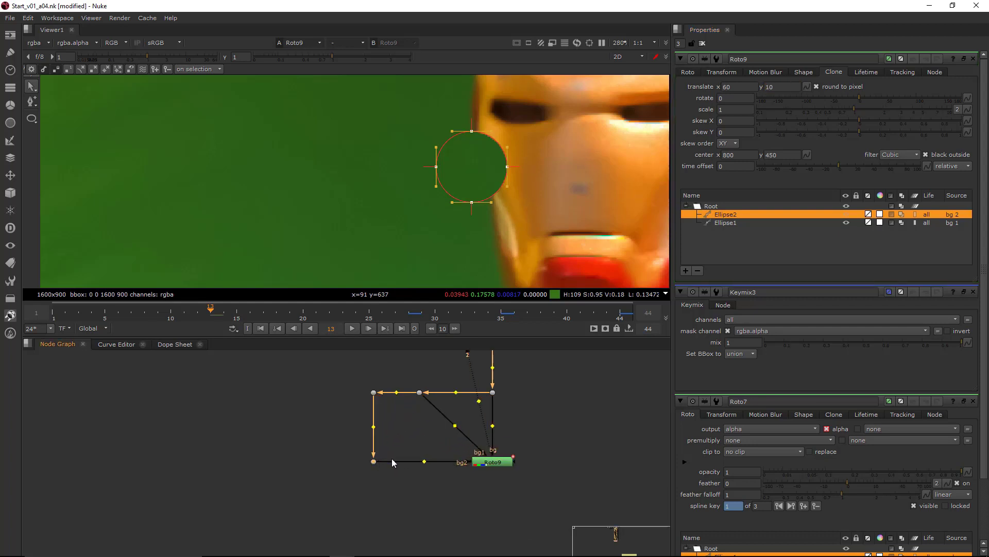
click(498, 463)
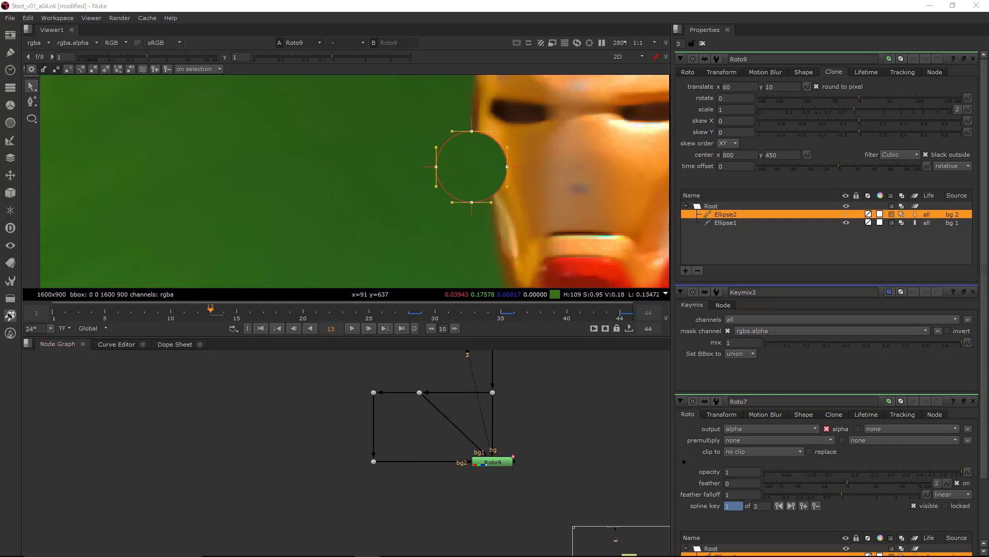
click(499, 462)
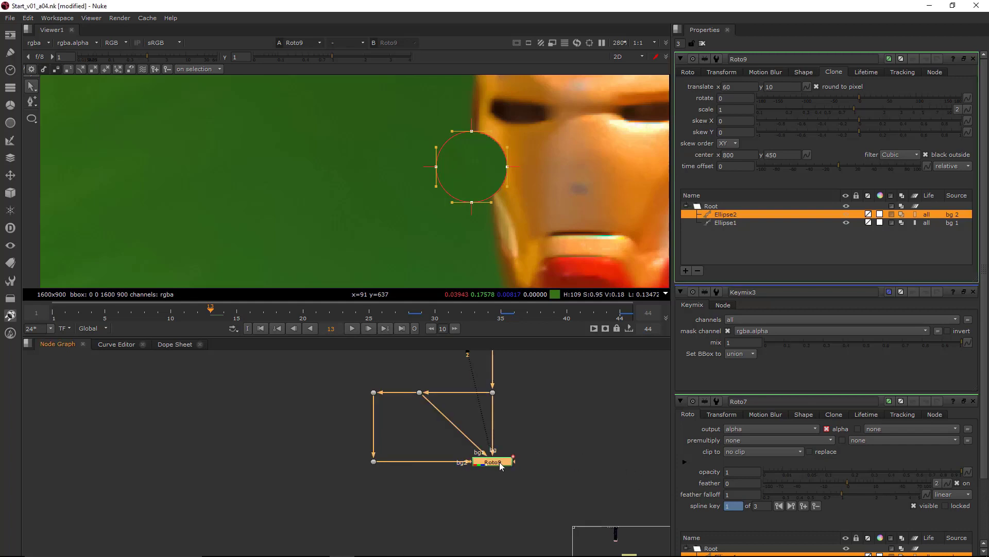
Feather the edges of Ellipse2 and Ellipse1 outward in Roto9.
click(488, 176)
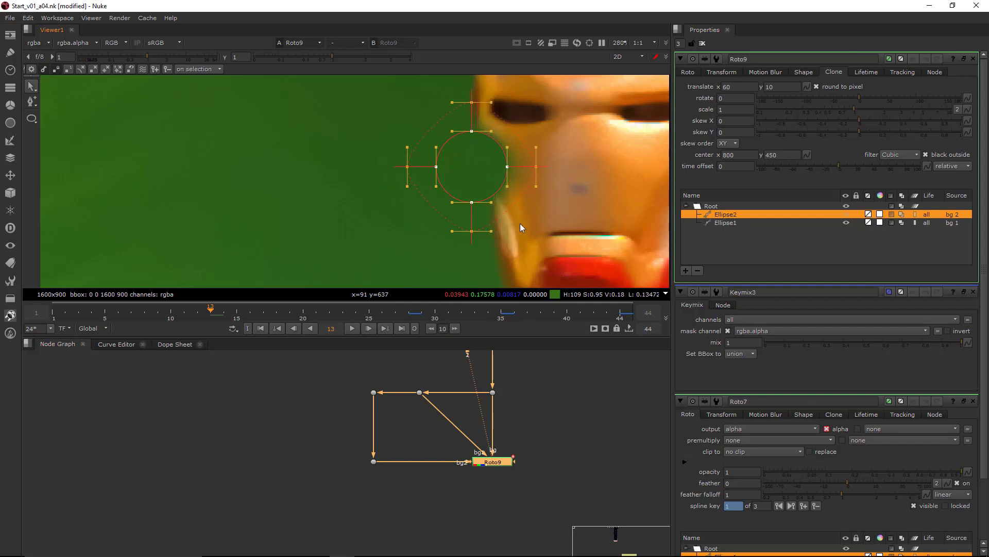
scroll(522, 228, down, 7)
click(743, 222)
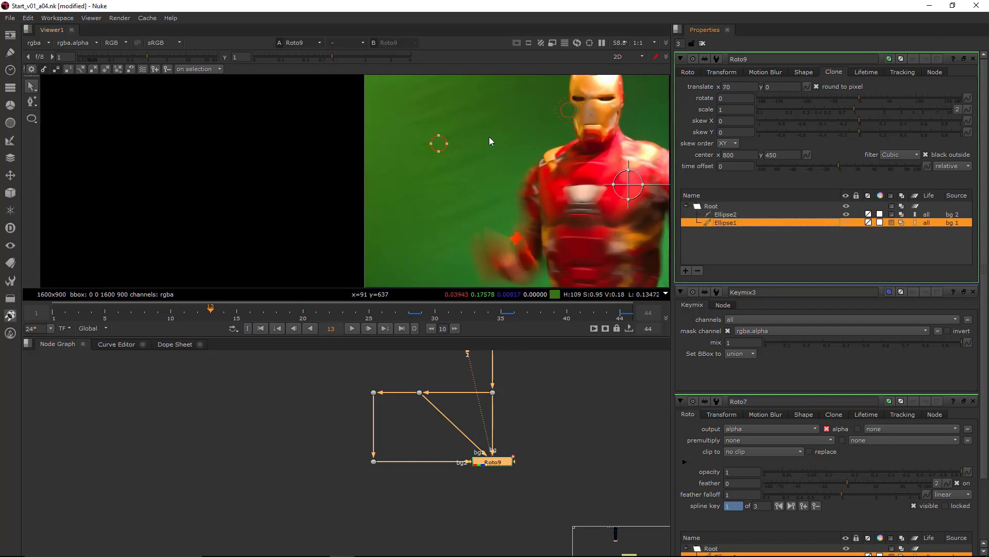
scroll(478, 129, up, 3)
drag(472, 107, 366, 222)
key(e)
key(e)
key(e)
key(e)
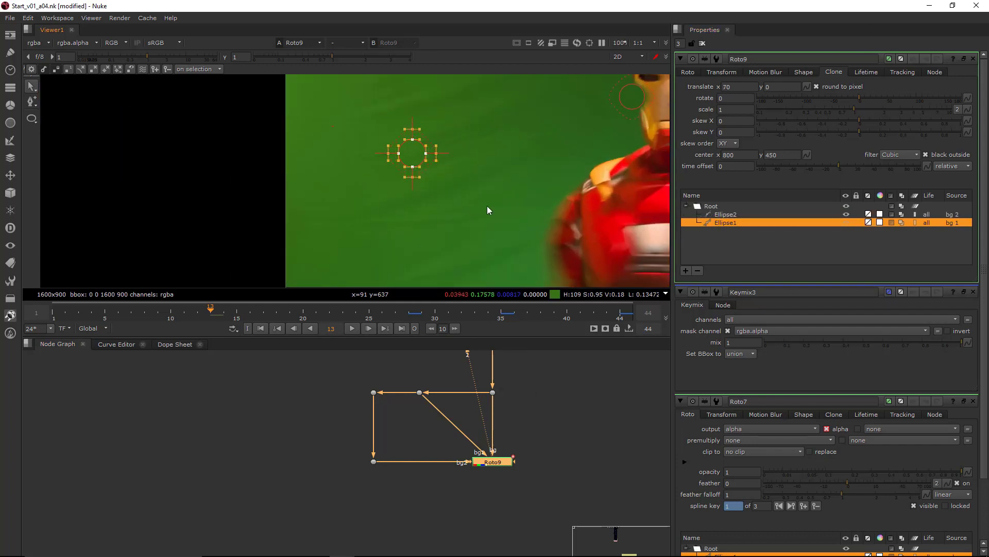
key(e)
middle_drag(504, 193, 446, 222)
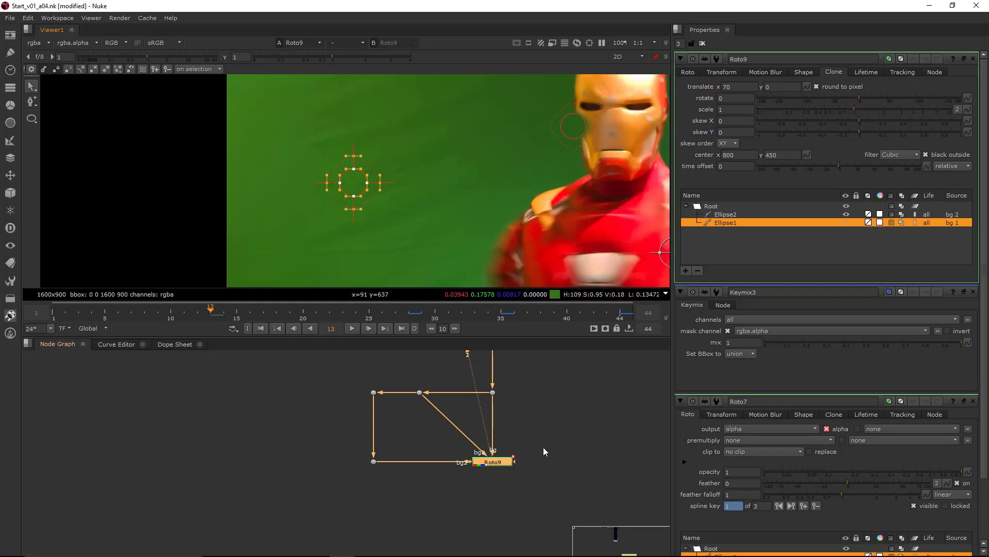
Set Ellipse2's clone translate x to 70 and raise the viewer gain to 1.8.
middle_drag(551, 436, 522, 471)
click(522, 472)
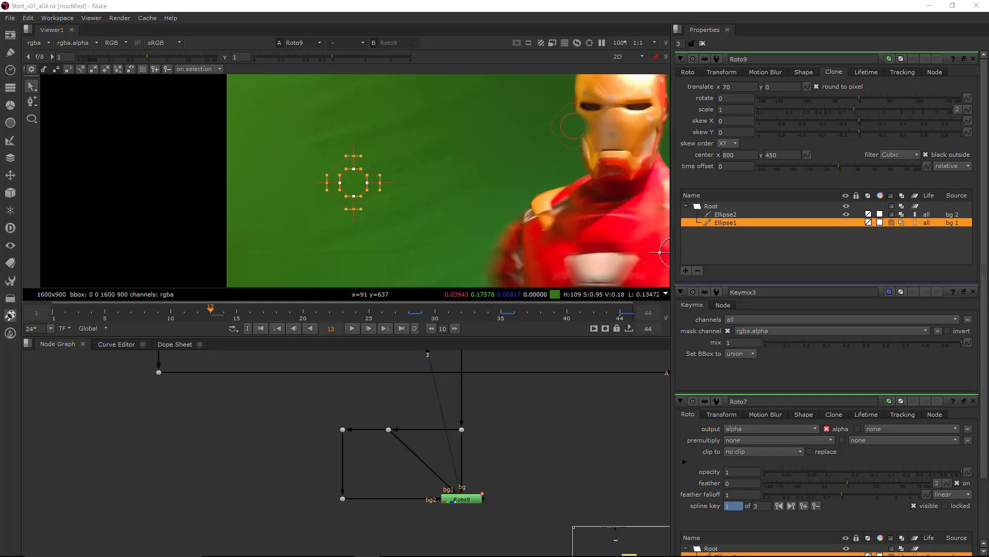
middle_drag(584, 452, 582, 426)
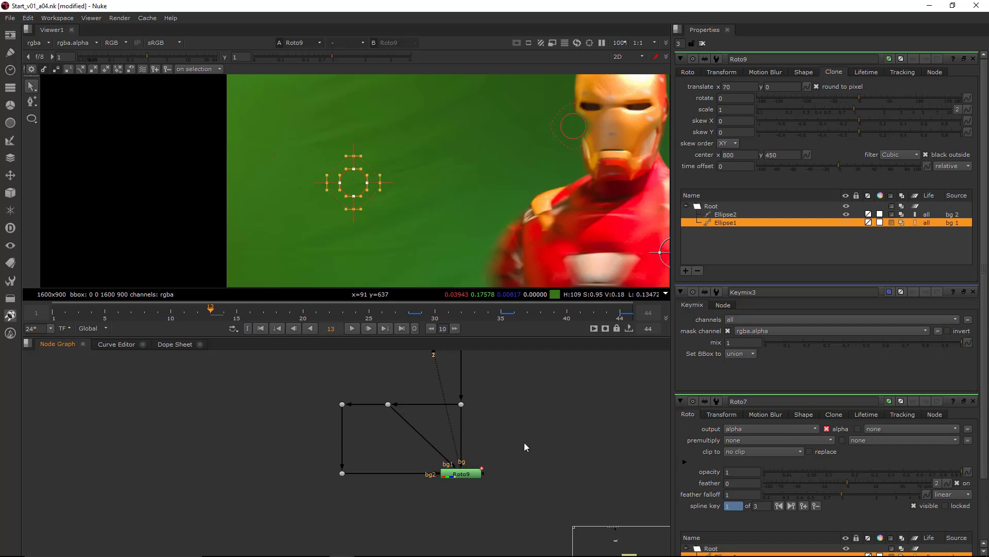
middle_drag(594, 257, 531, 268)
scroll(513, 452, up, 2)
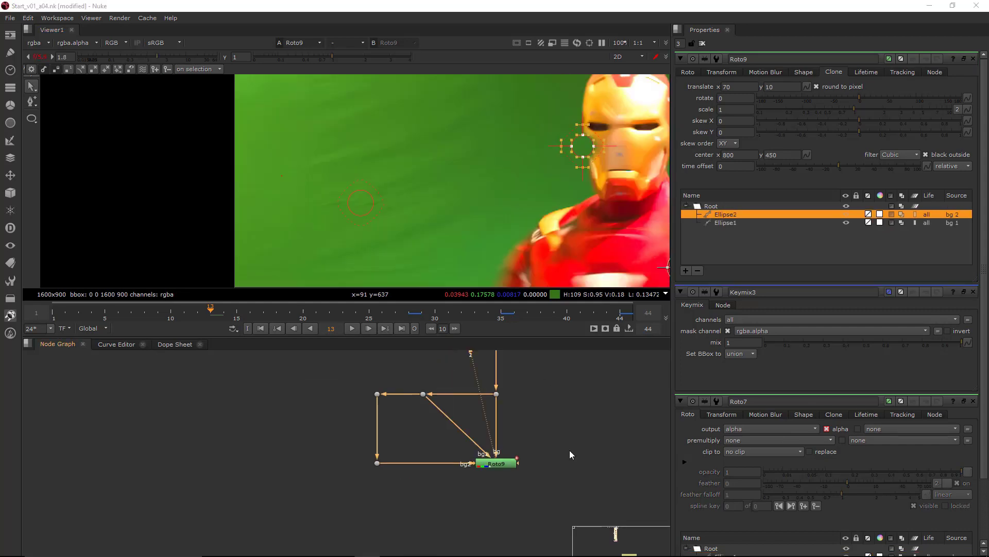
Add a Tracker node below the Read8 plate and view it.
key(Tab)
text(tracker)
key(Return)
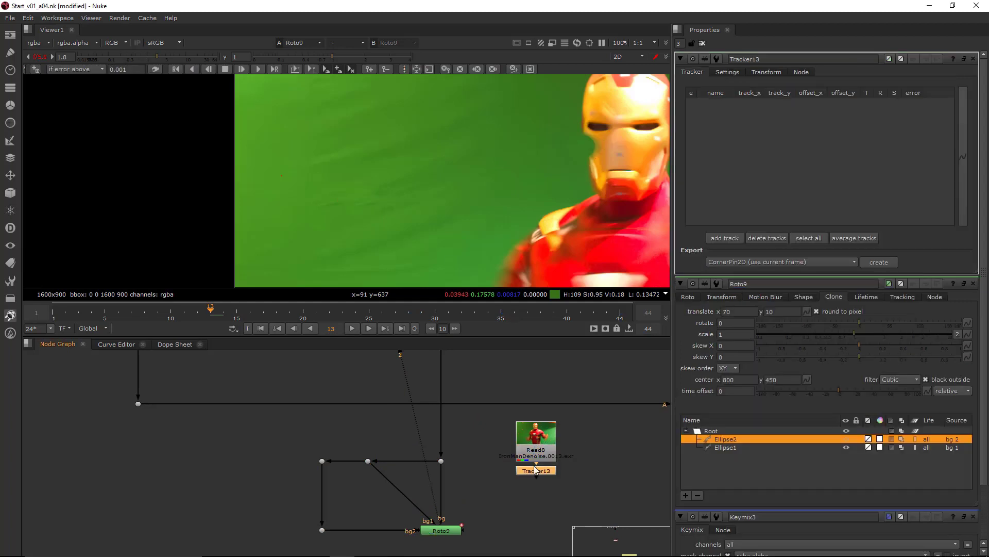
key(1)
Add a track on the orange marker originally covered by Ellipse1 at frame 13, tracking it backward and forward until the hand covers it.
scroll(398, 214, up, 4)
ctrl+alt+click(398, 213)
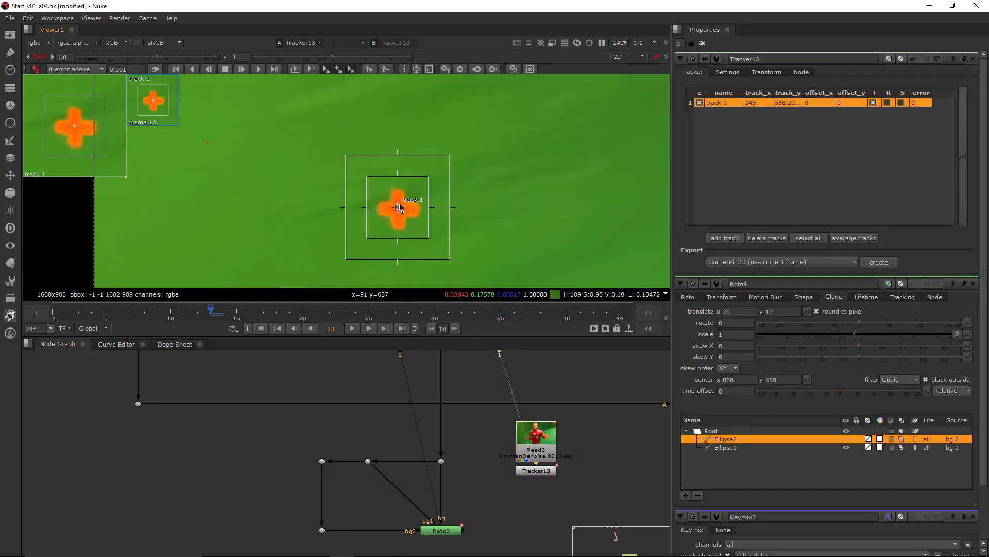
scroll(453, 209, down, 4)
click(191, 69)
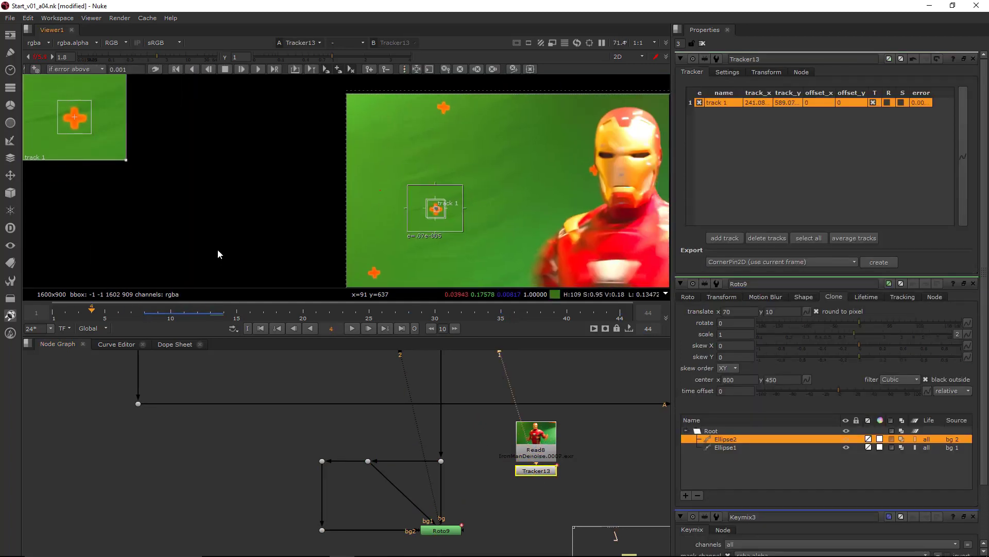
click(257, 69)
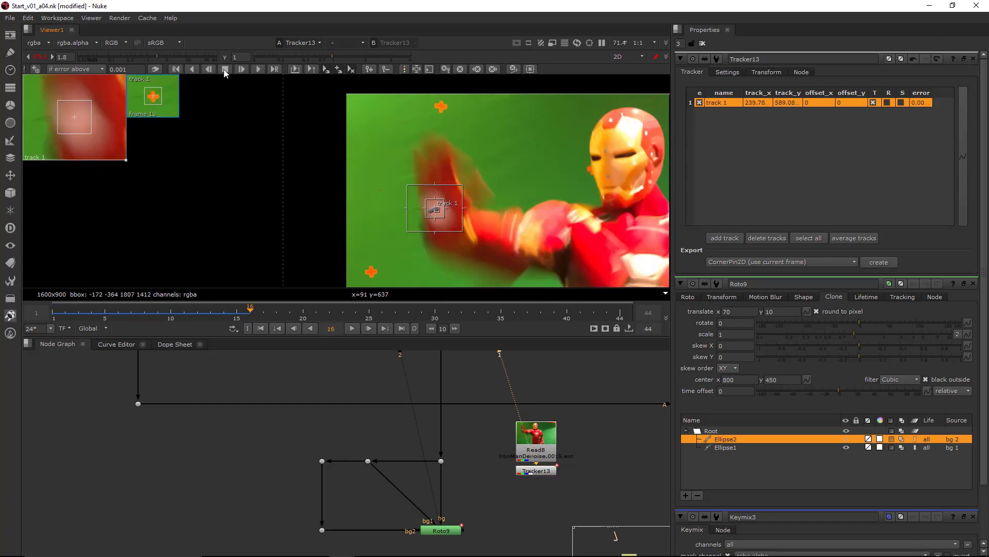
Advance to frame 22, where the hand clears the marker, and reposition track 1 on the marker's centre.
scroll(488, 207, up, 2)
key(Right)
key(Right)
key(Right)
key(Right)
key(Right)
key(Right)
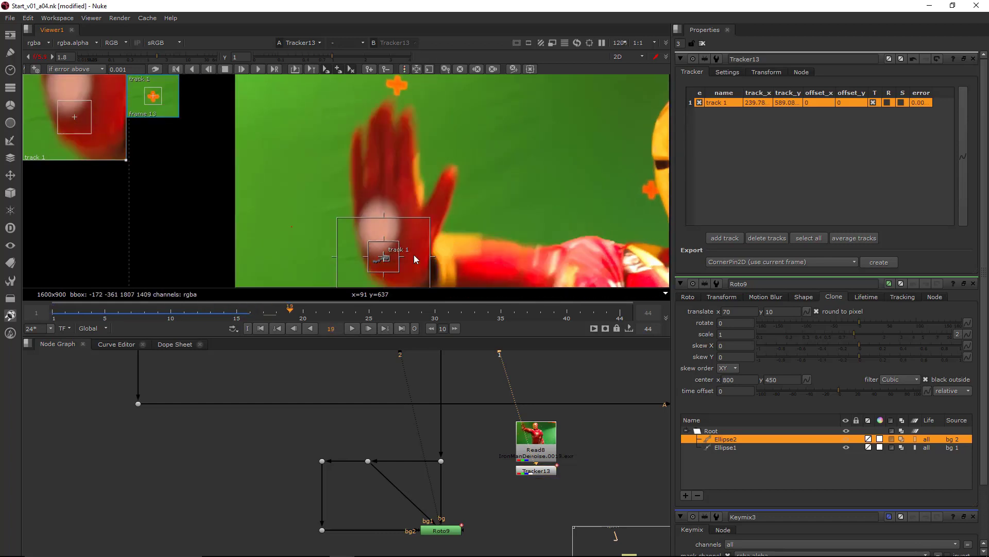
middle_drag(390, 248, 441, 196)
drag(434, 205, 441, 197)
Track the marker forward from frame 22, re-centre the track point at frame 28, and resume forward tracking.
scroll(440, 197, up, 4)
key(Left)
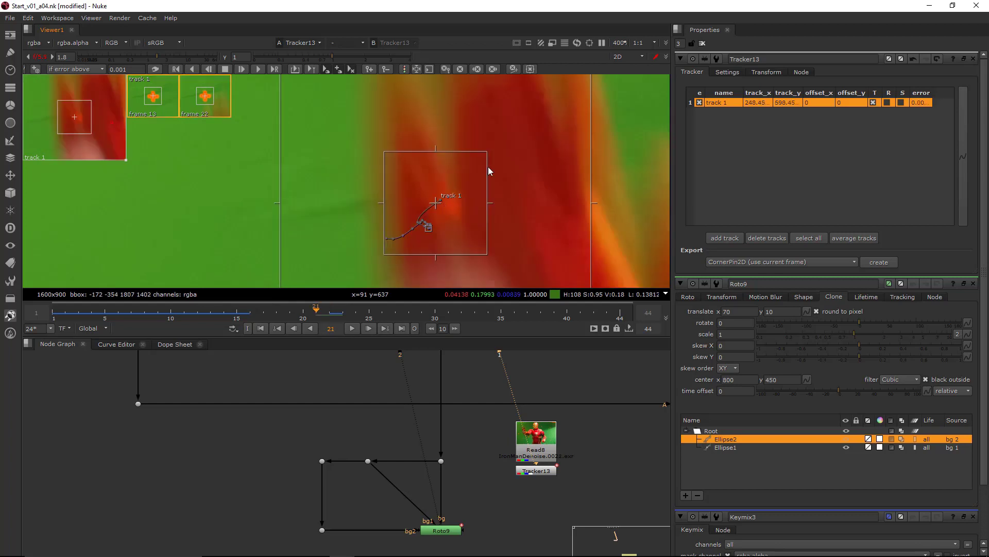
scroll(488, 168, down, 4)
middle_drag(488, 168, 459, 225)
key(Right)
click(257, 69)
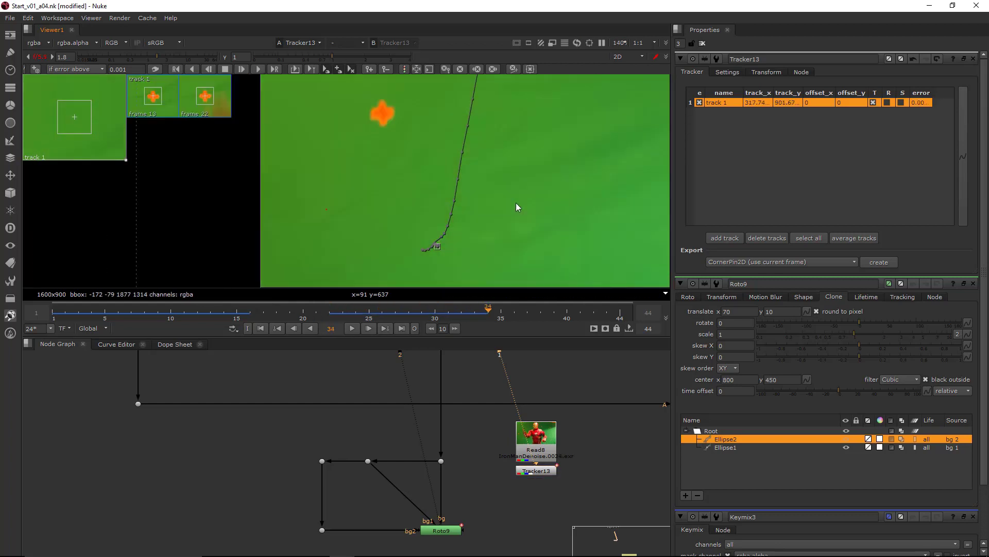
drag(468, 188, 525, 231)
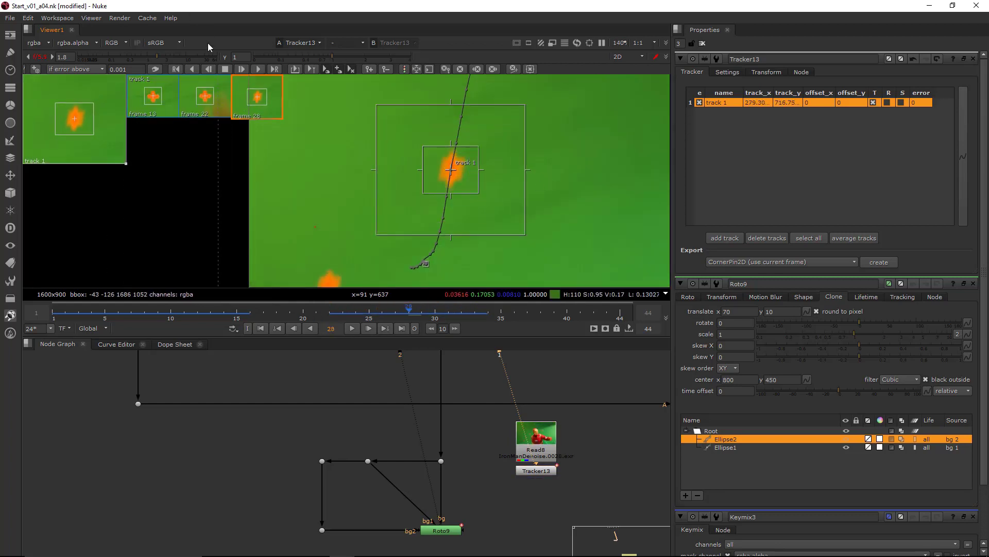
click(253, 68)
Clear the forward track keys after frame 32 and hand-place the track point beyond the plate's upper edge at frames 33 and 34.
middle_drag(496, 184, 419, 331)
key(Left)
key(Left)
key(Left)
key(Left)
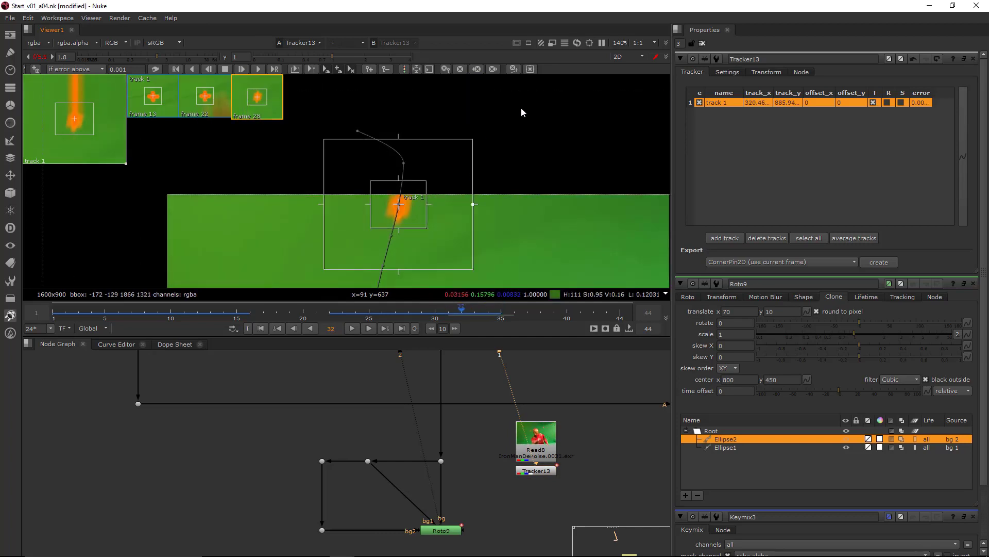
click(493, 69)
key(Right)
scroll(415, 192, up, 3)
drag(383, 217, 392, 171)
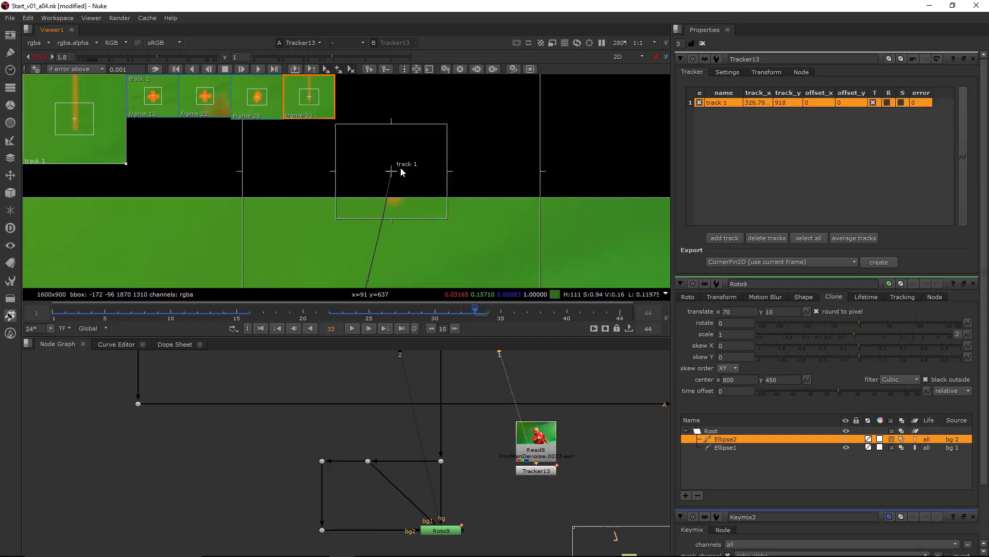
key(Left)
key(Right)
key(Right)
key(z)
scroll(549, 182, down, 6)
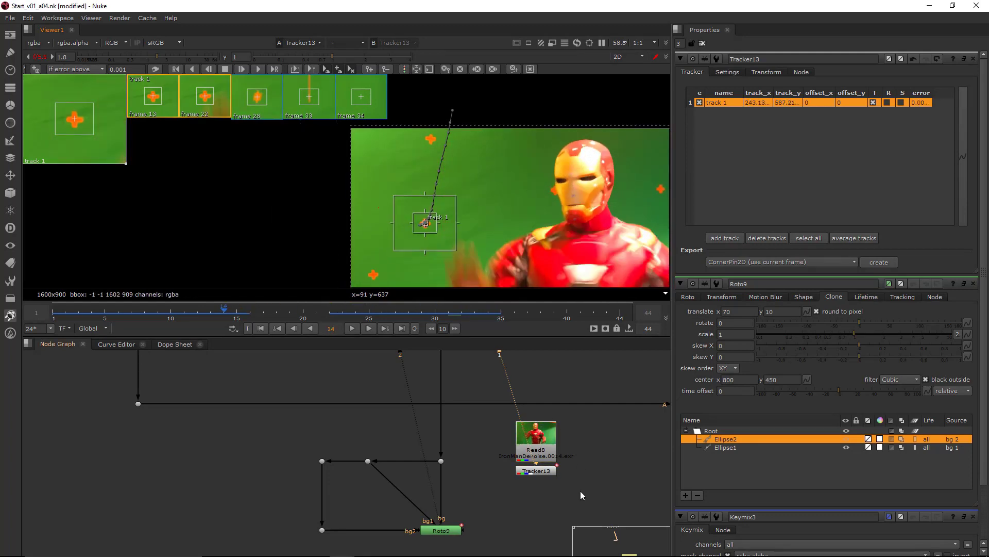
Set Tracker13's reference frame to 13 and link its translate to the transform of Roto9's Root layer.
middle_drag(507, 529, 456, 456)
click(382, 458)
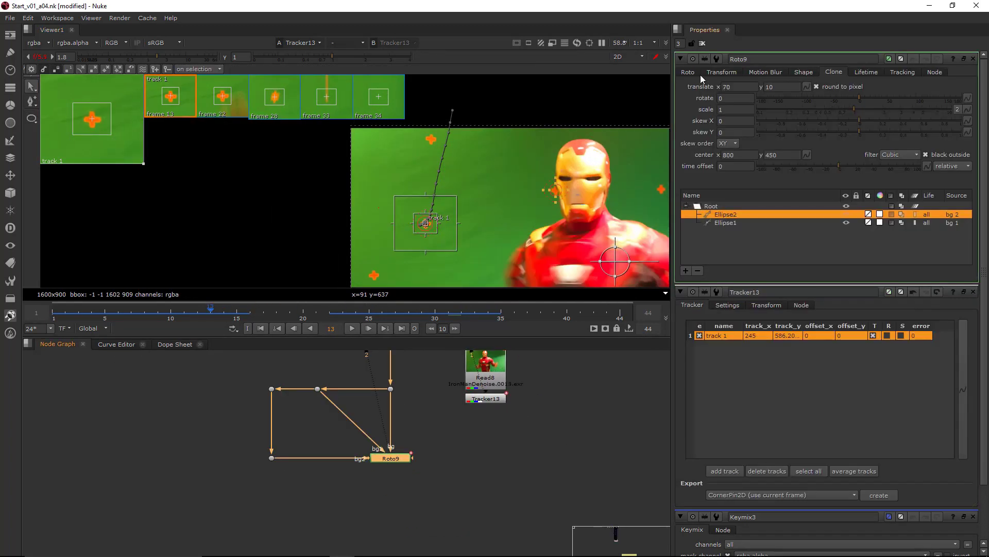
click(720, 72)
click(726, 222)
click(725, 206)
click(766, 305)
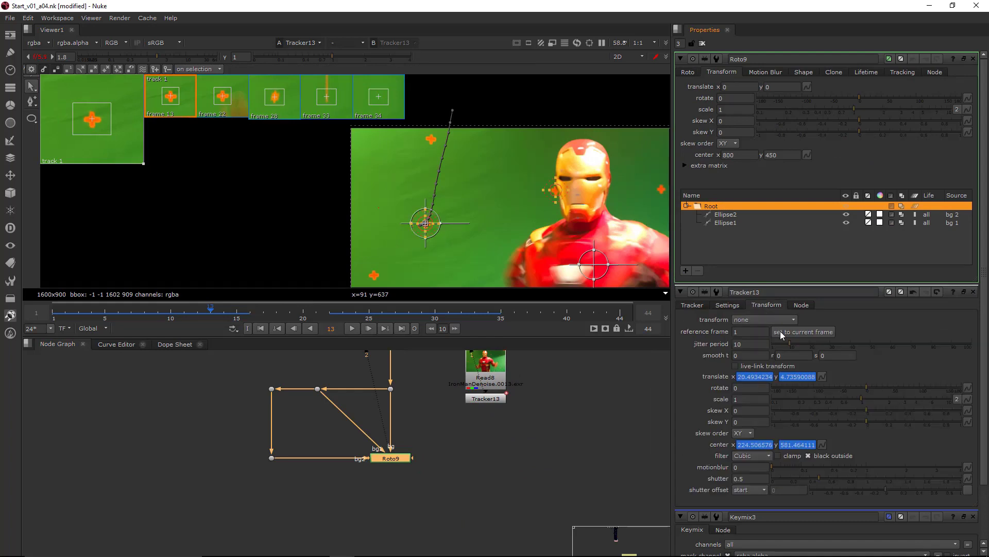
click(799, 333)
ctrl+drag(799, 109, 808, 85)
click(449, 486)
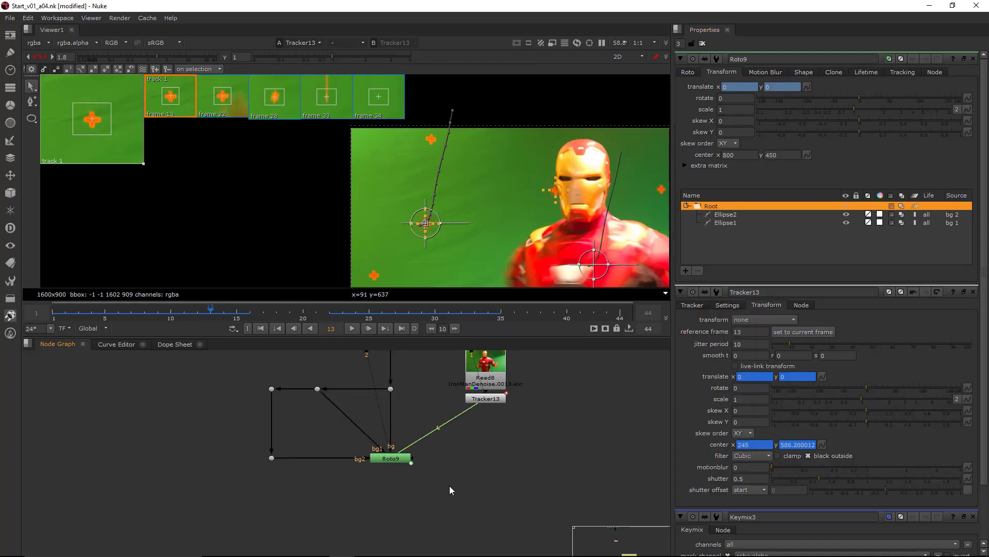
View Roto9 with overlays hidden, close all node properties, and reopen only Roto9's properties.
click(390, 458)
key(1)
click(537, 466)
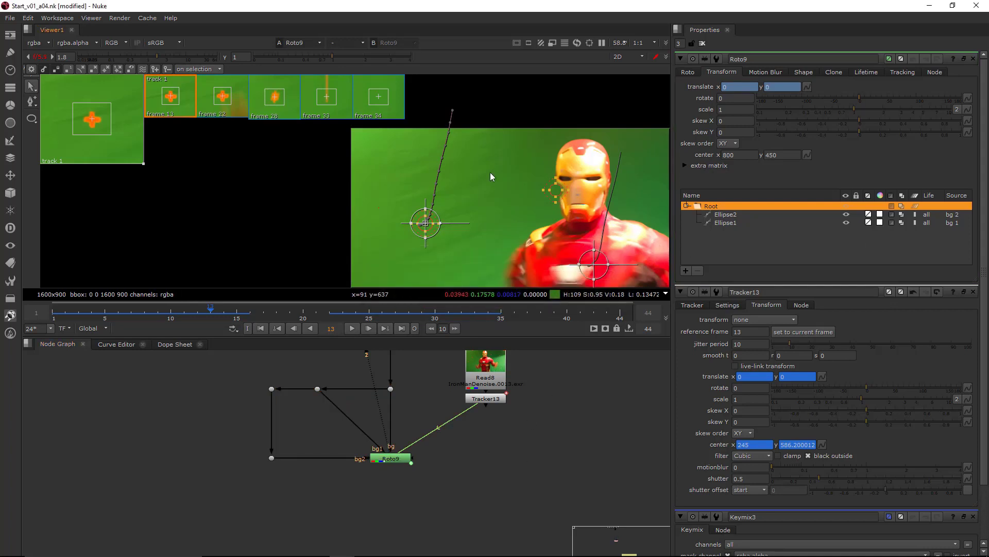
key(q)
ctrl+click(974, 58)
double_click(406, 460)
middle_drag(498, 404, 450, 377)
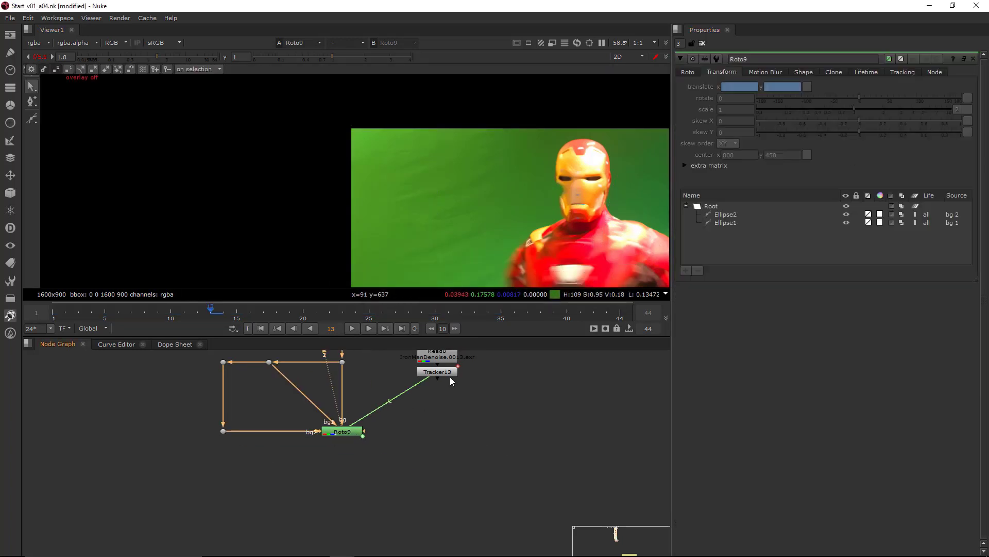
Duplicate Tracker13, connect the copy after Roto9, and view its output.
click(446, 374)
key(ctrl+c)
click(380, 467)
key(ctrl+v)
drag(383, 471, 426, 436)
double_click(429, 432)
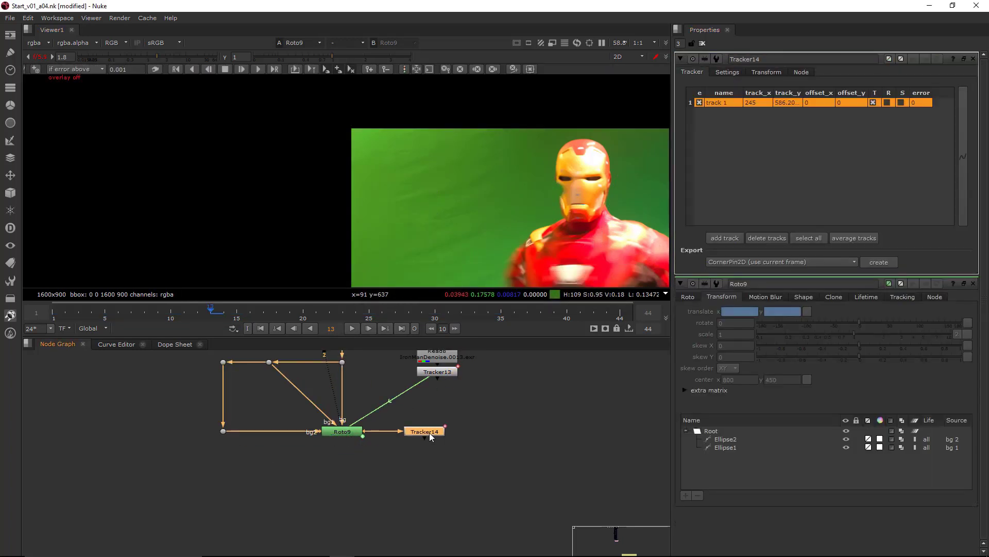
key(1)
Set the duplicated tracker's transform mode to stabilize.
click(773, 72)
click(765, 86)
click(771, 105)
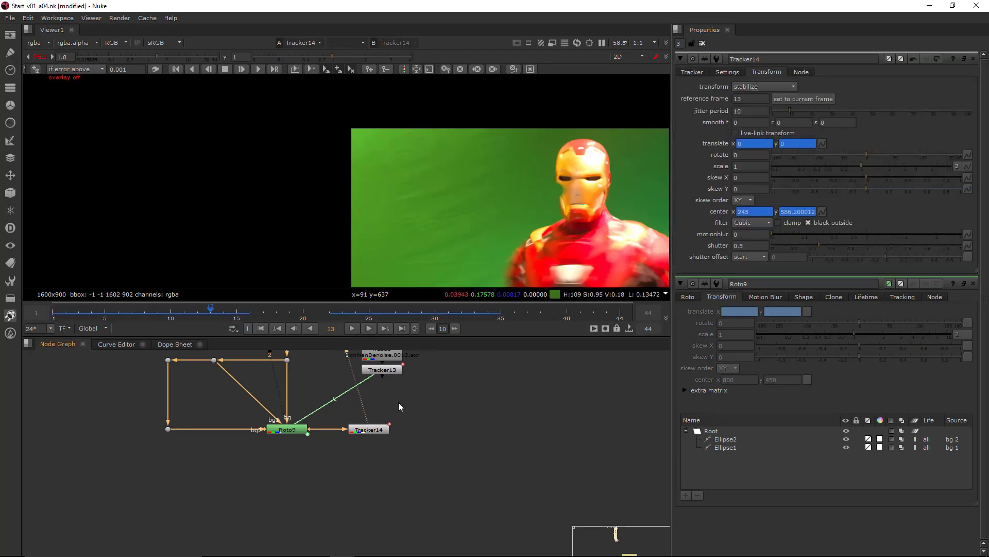
Feed Roto9's background branch from Read8 and show the stabilized result full screen at frame 1.
key(space)
key(space)
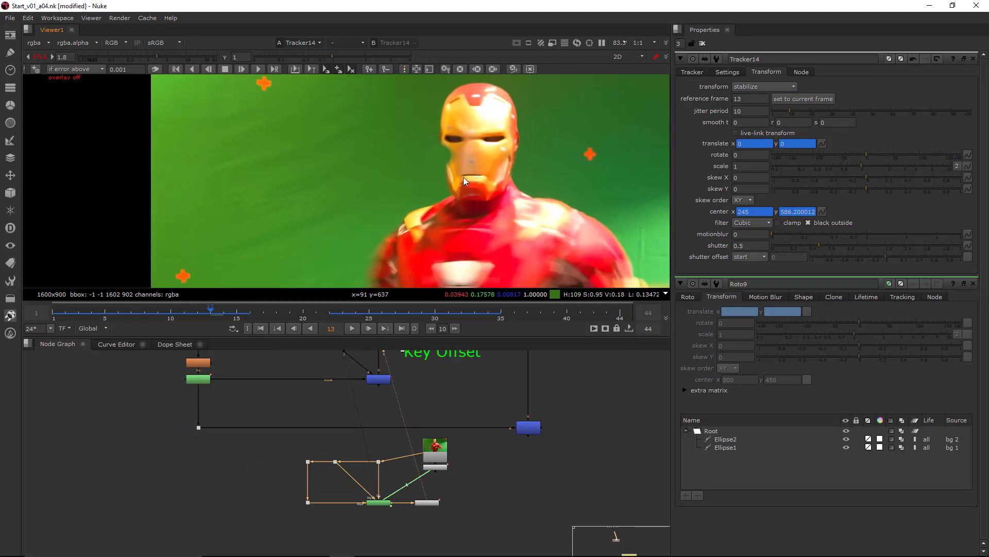
key(space)
click(37, 532)
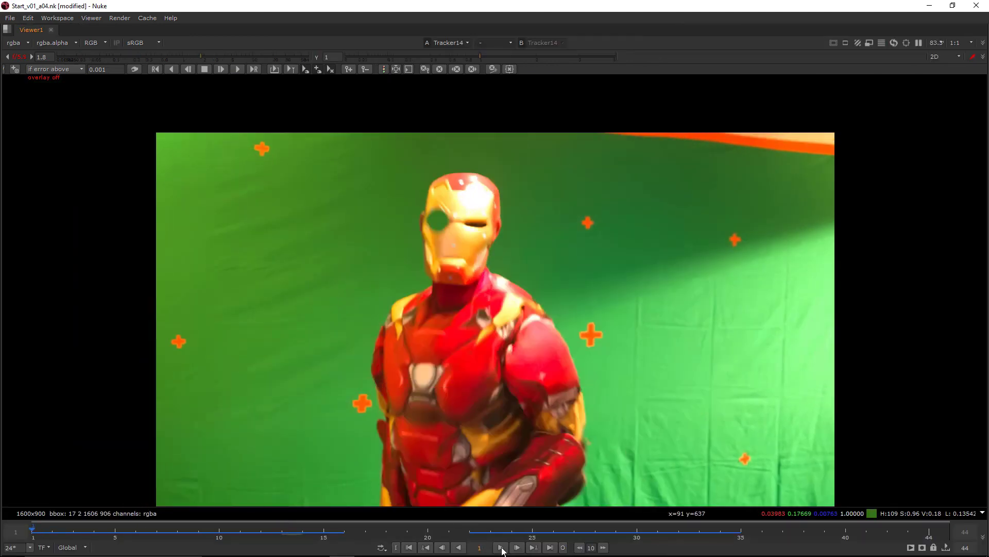
Play back the stabilized result, exit full screen, and bring up Roto9's properties for correcting the shapes.
click(500, 548)
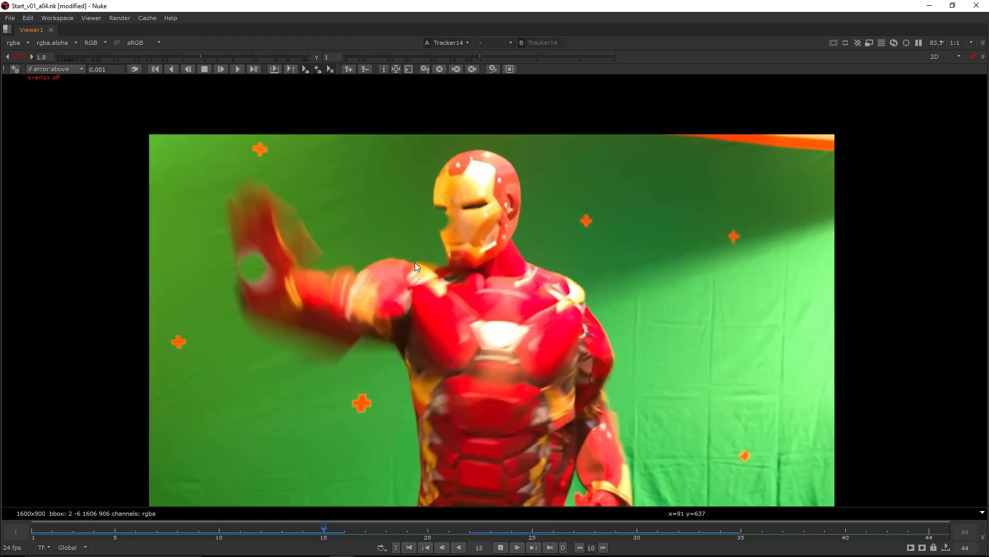
key(space)
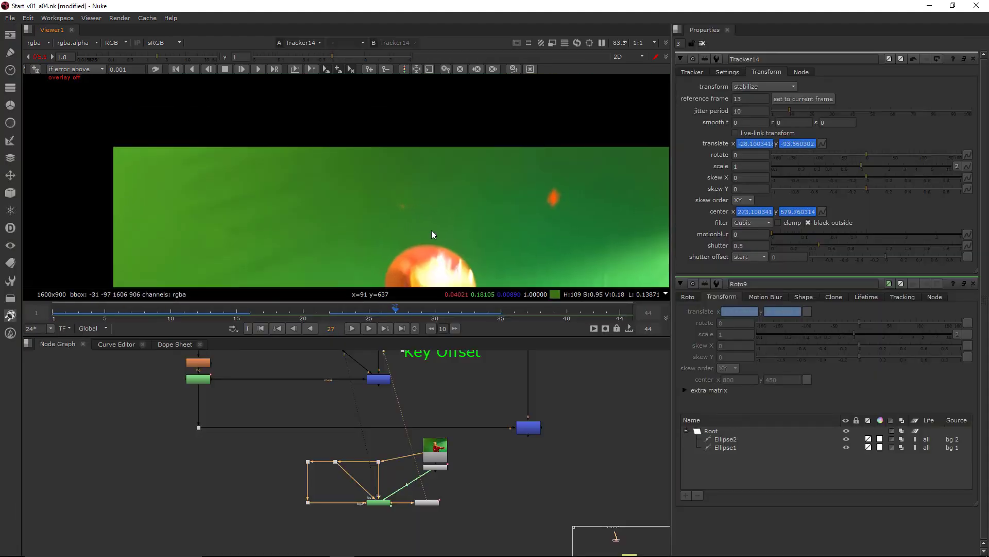
double_click(377, 502)
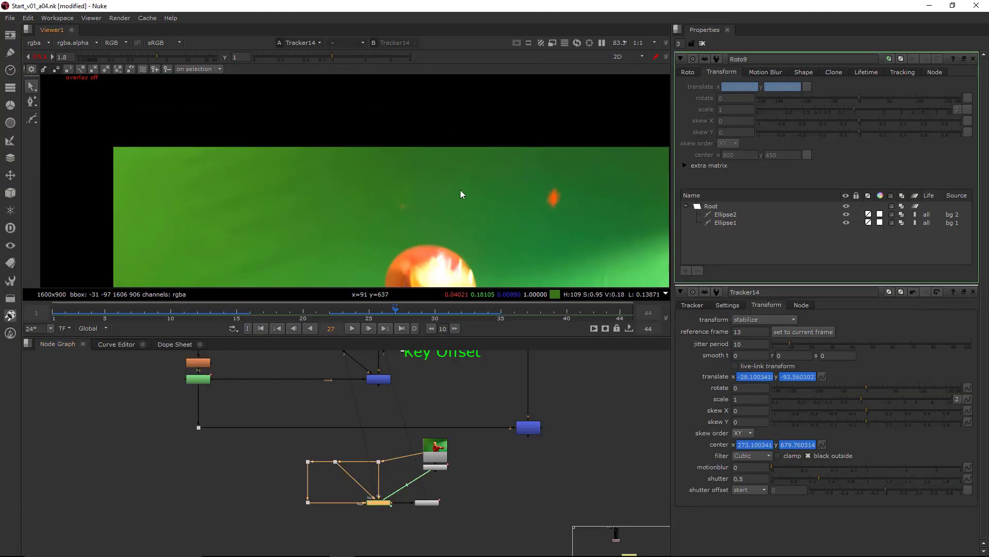
click(750, 214)
click(654, 141)
key(Right)
key(Right)
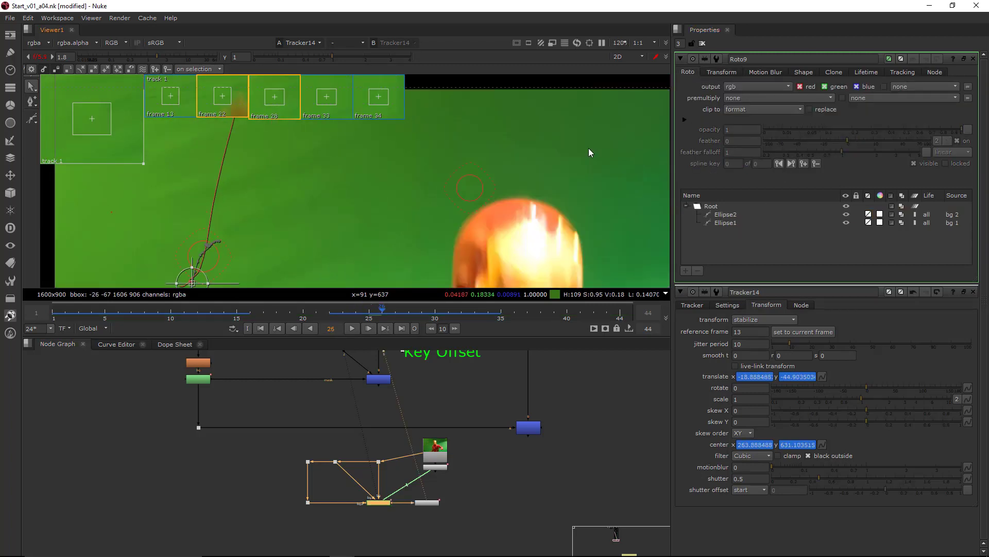
View Roto9 and disable it at frame 27, and reshape Ellipse2 to fit around its motion-blurred marker.
scroll(443, 207, up, 1)
key(1)
key(d)
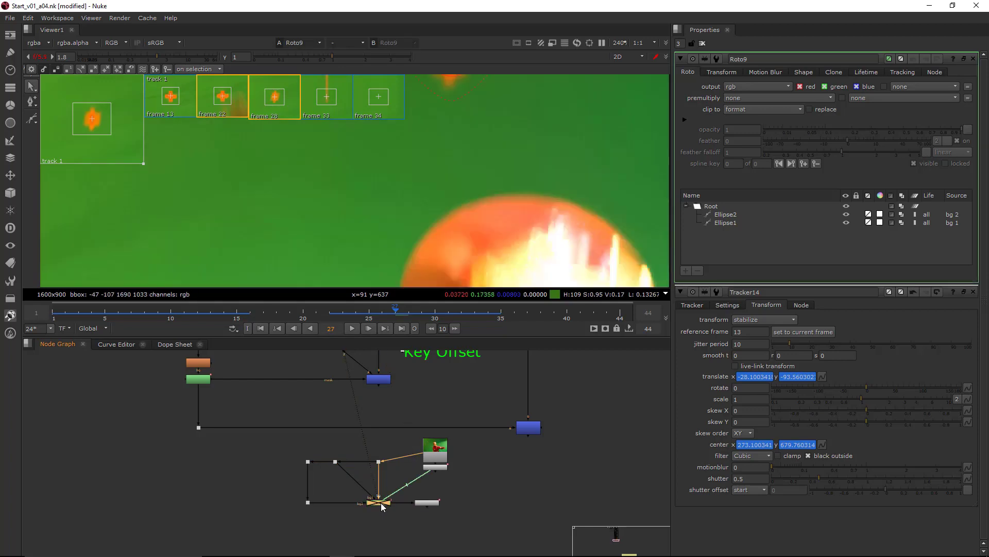
middle_drag(523, 156, 561, 218)
scroll(502, 167, up, 2)
click(478, 168)
drag(478, 170, 474, 197)
drag(441, 135, 445, 144)
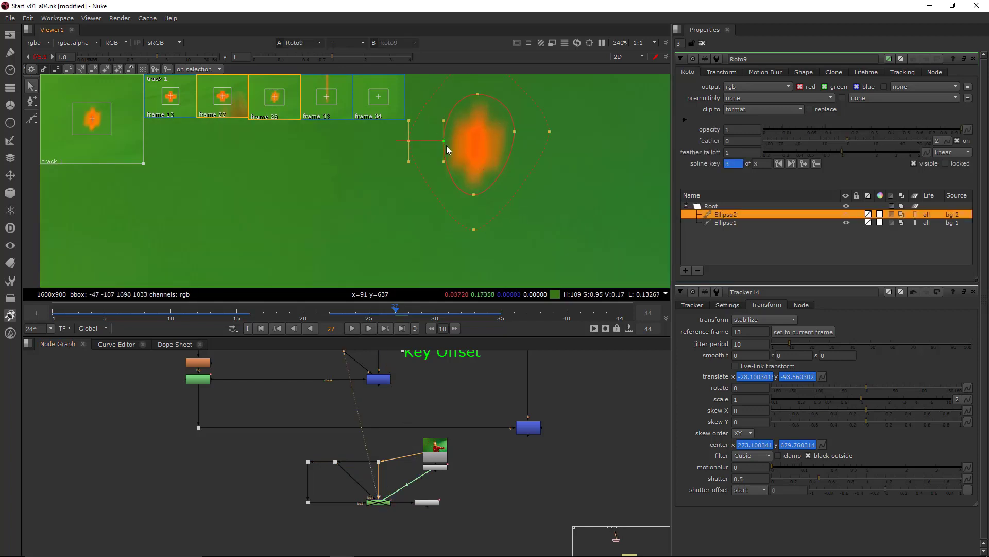
drag(516, 132, 514, 133)
Re-enable Roto9 and check the marker cleanup frame by frame from frame 28 to 30.
middle_drag(600, 144, 583, 199)
key(Right)
scroll(618, 163, down, 3)
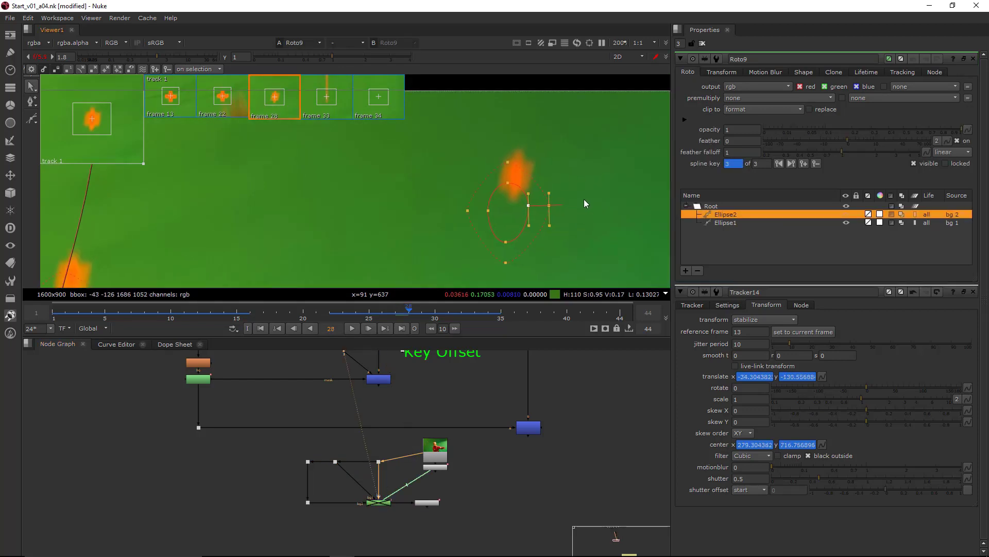
click(584, 199)
click(379, 504)
scroll(388, 497, up, 2)
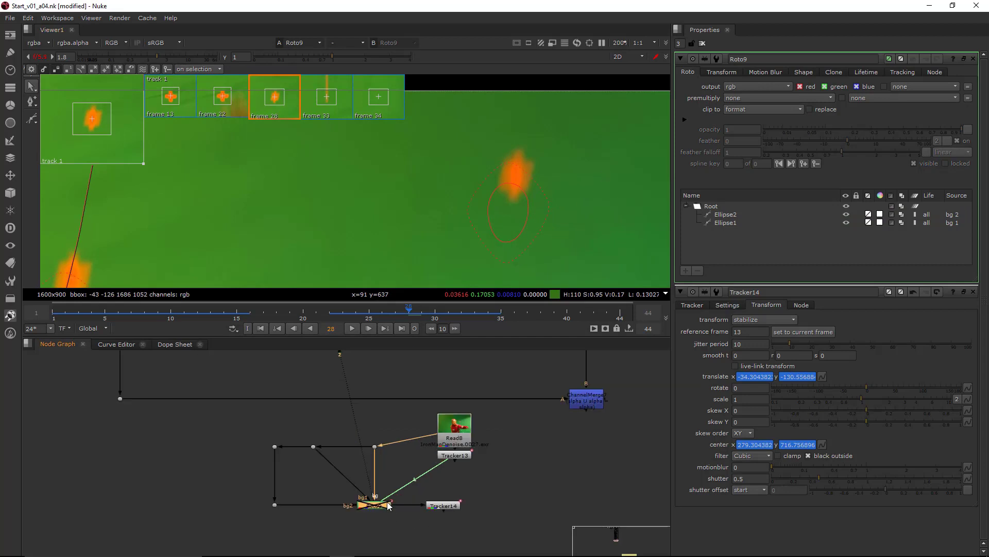
click(388, 498)
click(386, 509)
key(d)
key(Right)
middle_drag(604, 194, 598, 216)
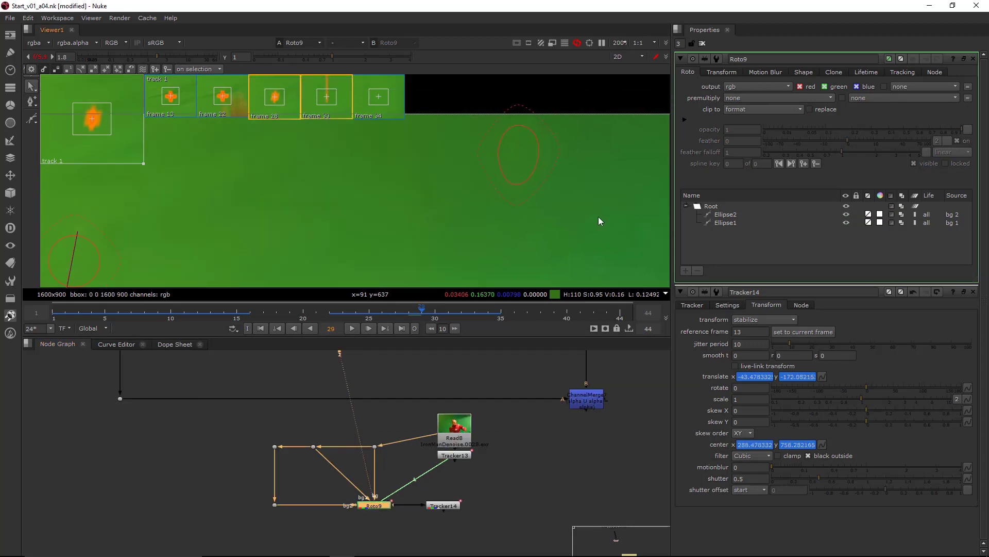
key(Right)
key(Right)
scroll(598, 206, down, 2)
key(Left)
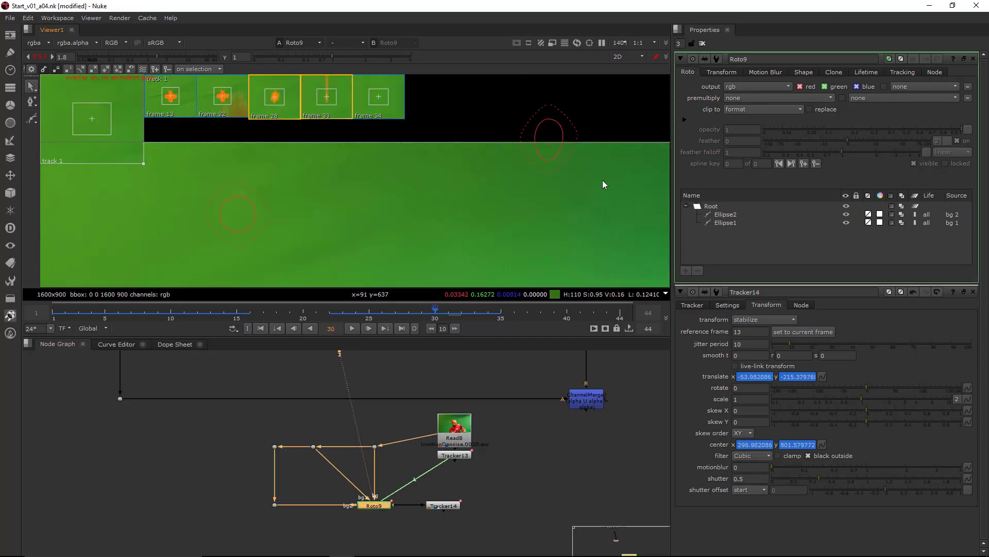
Examine Roto9's red channel frame by frame between frames 23 and 30 for marker remnants, toggling the overlays.
key(r)
key(o)
key(Left)
key(Left)
key(Left)
key(Left)
key(Left)
key(Left)
key(Left)
key(Left)
key(Right)
key(Right)
key(Right)
key(Right)
key(Right)
key(Right)
key(Right)
key(Right)
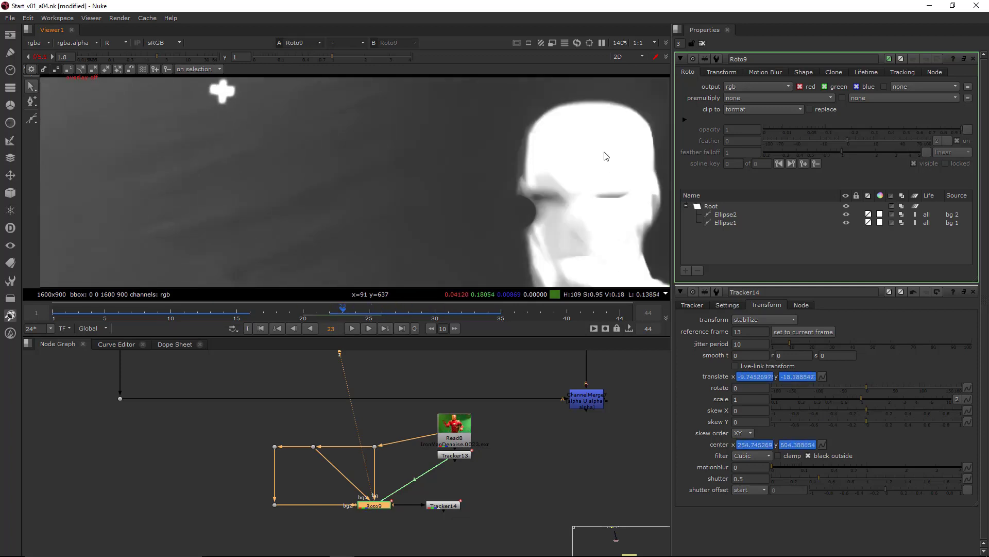
key(Left)
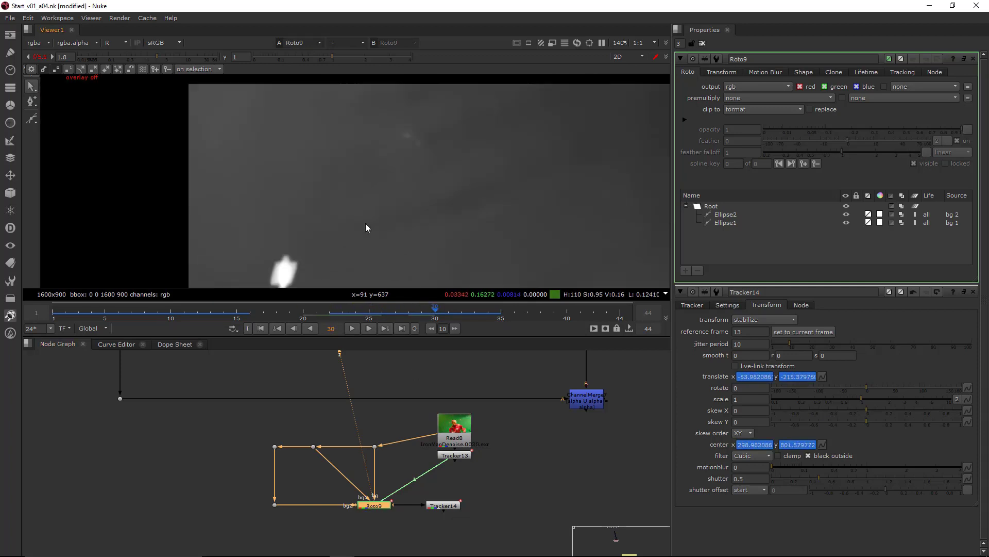
key(o)
key(Left)
key(Left)
key(Left)
key(Left)
key(o)
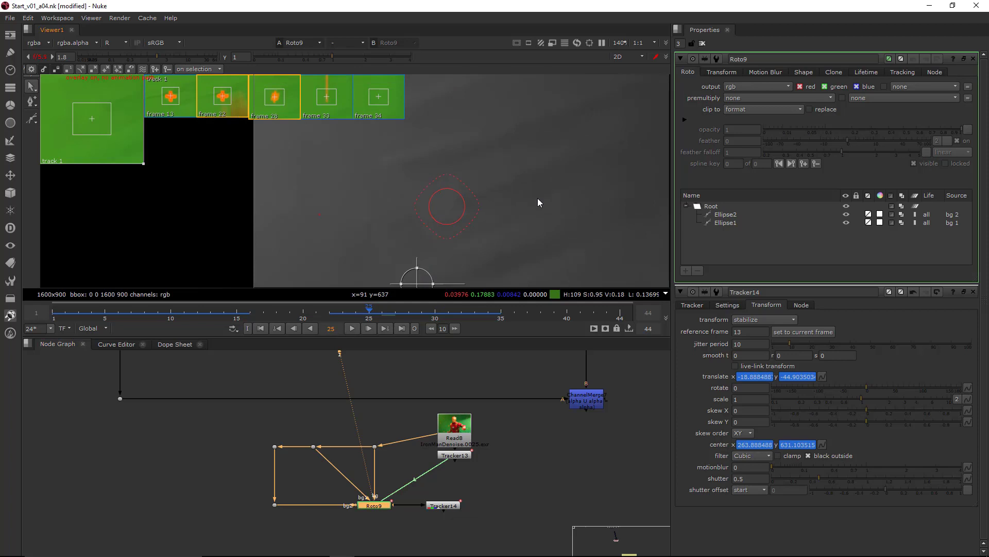
Set a spline keyframe on Ellipse1 at frame 25.
click(478, 202)
click(801, 163)
click(608, 185)
With Roto9 disabled at frame 29, reshape Ellipse1's points to fit around its stretched marker.
key(Right)
key(Right)
key(Right)
key(Right)
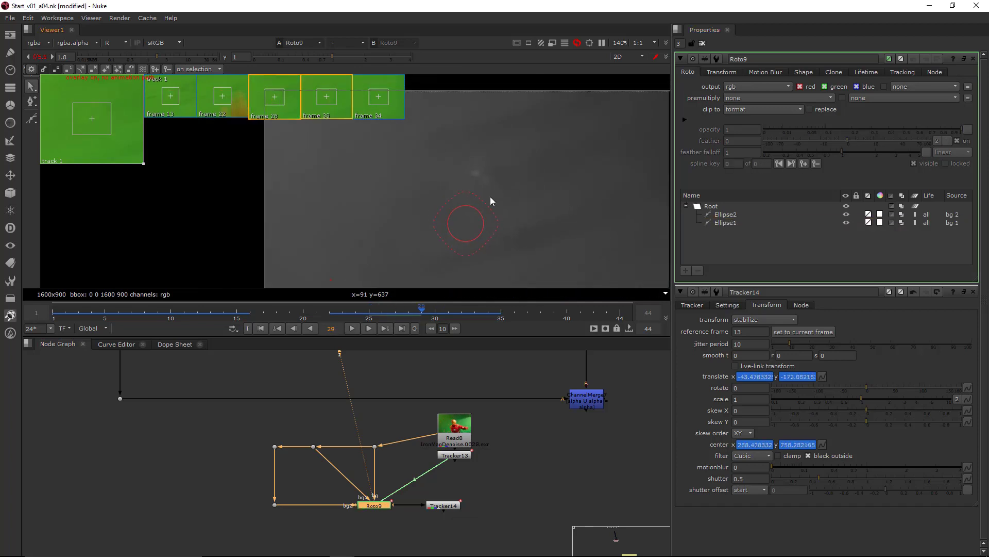
click(490, 197)
scroll(486, 168, up, 4)
click(373, 507)
key(d)
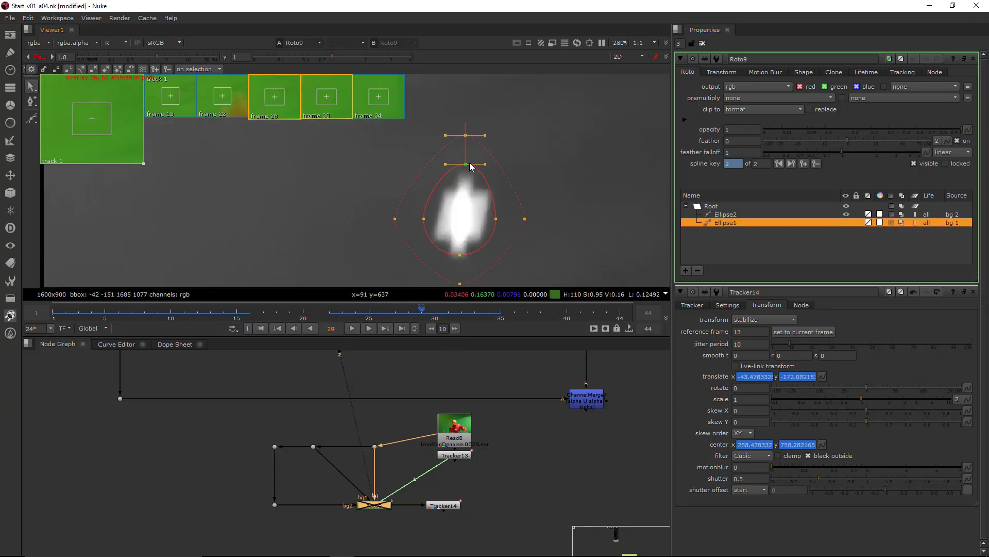
click(496, 218)
drag(496, 200, 498, 183)
middle_drag(476, 258, 484, 234)
drag(468, 230, 467, 240)
drag(431, 194, 432, 198)
drag(432, 218, 431, 228)
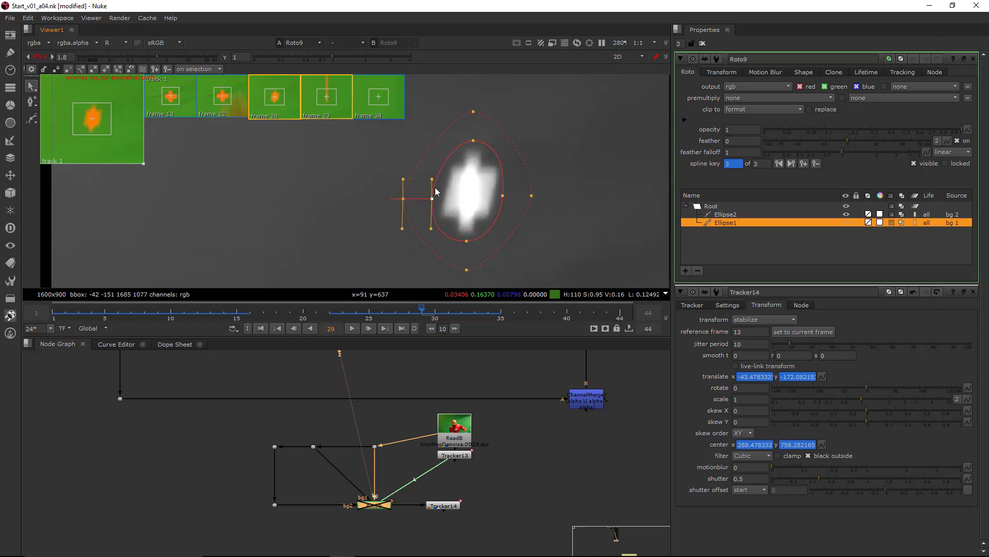
Check Ellipse1 at frame 30, re-enable Roto9, and view Tracker14's stabilized output with overlays hidden.
scroll(592, 184, down, 3)
key(Right)
click(559, 201)
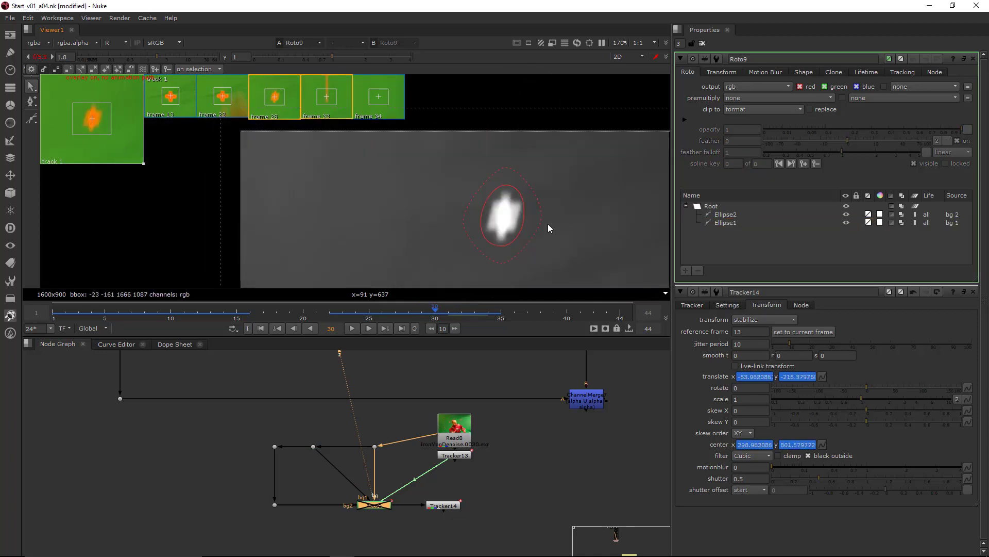
key(d)
click(444, 506)
key(1)
key(q)
scroll(561, 206, down, 8)
middle_drag(564, 209, 464, 107)
scroll(465, 150, up, 3)
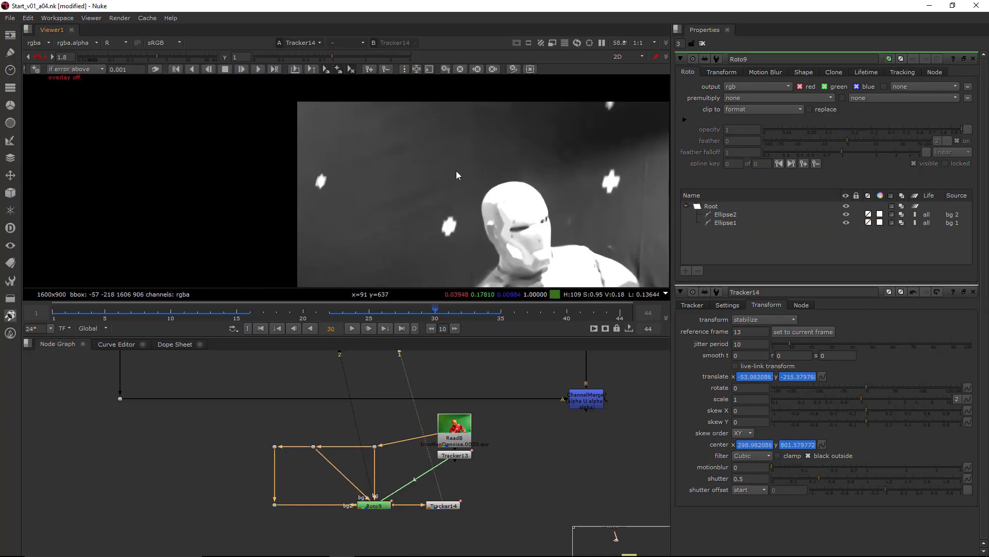
Compare Roto9's output with Tracker14's at frame 30, toggling Roto9 off and back on.
key(r)
key(r)
click(374, 506)
key(1)
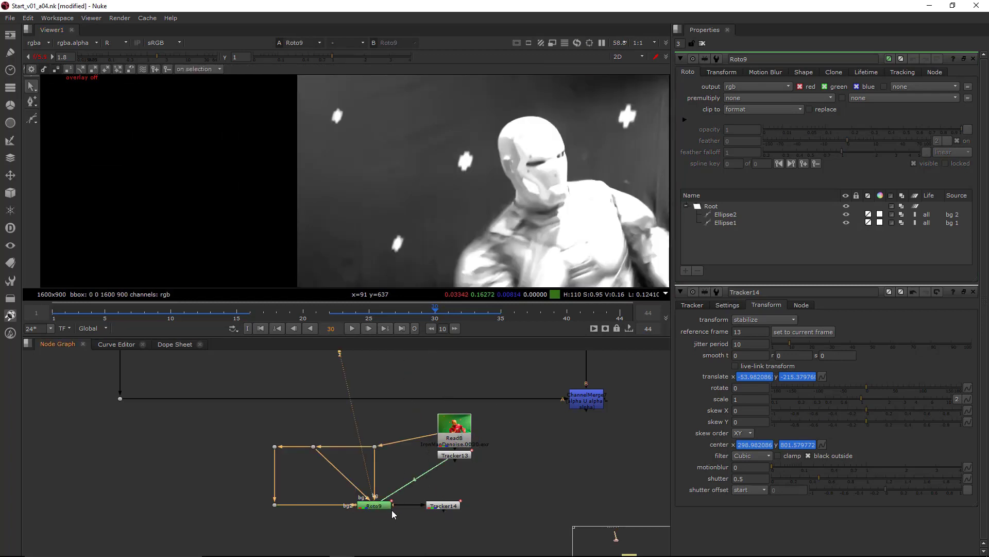
key(1)
key(d)
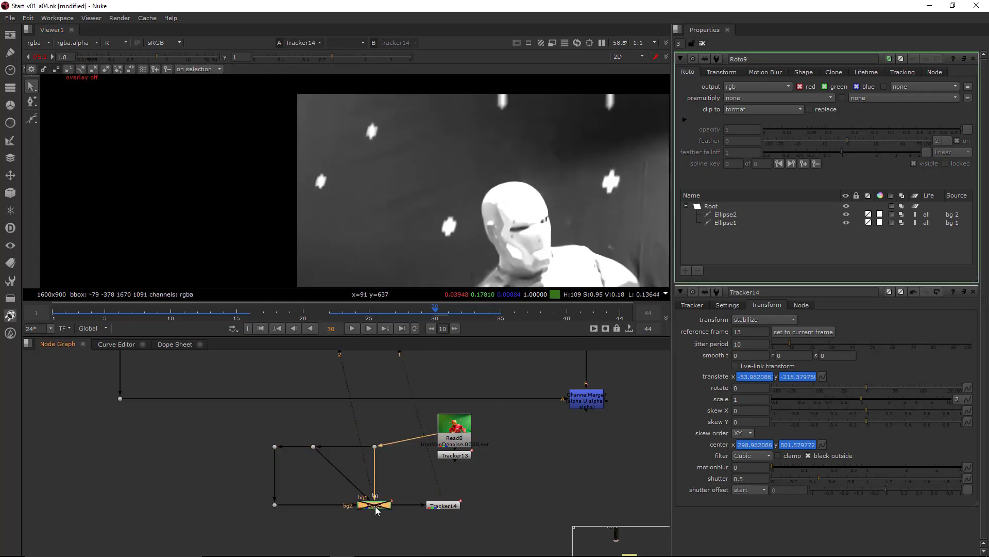
key(d)
Play the stabilized output in the red channel to check the cleanup, and return the viewer to RGB.
click(352, 328)
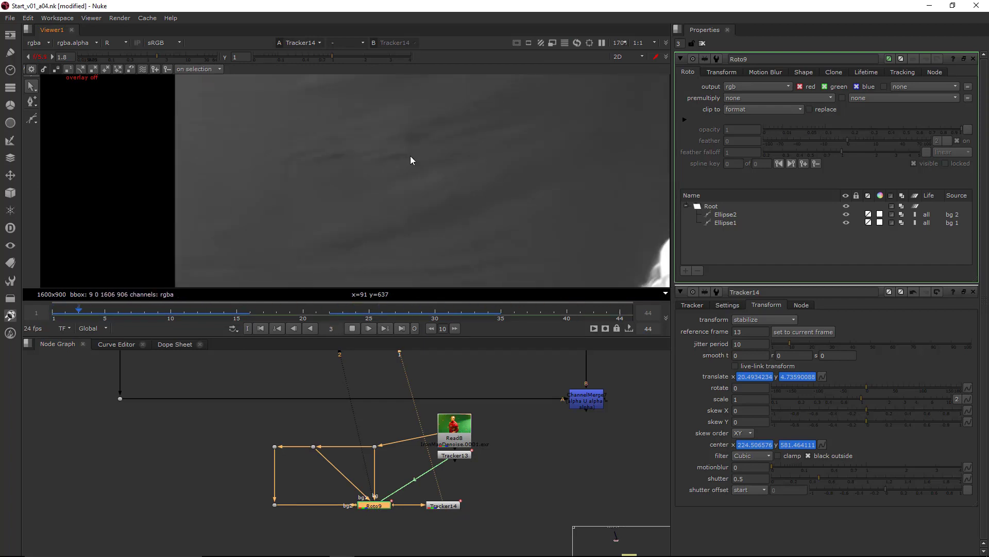
scroll(438, 163, down, 3)
scroll(424, 149, up, 3)
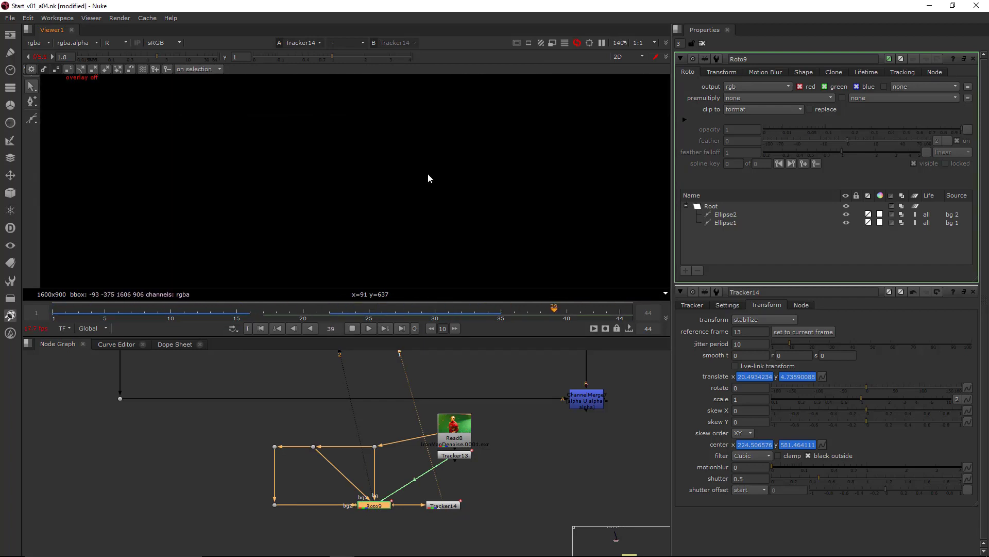
click(352, 329)
key(r)
scroll(443, 129, down, 8)
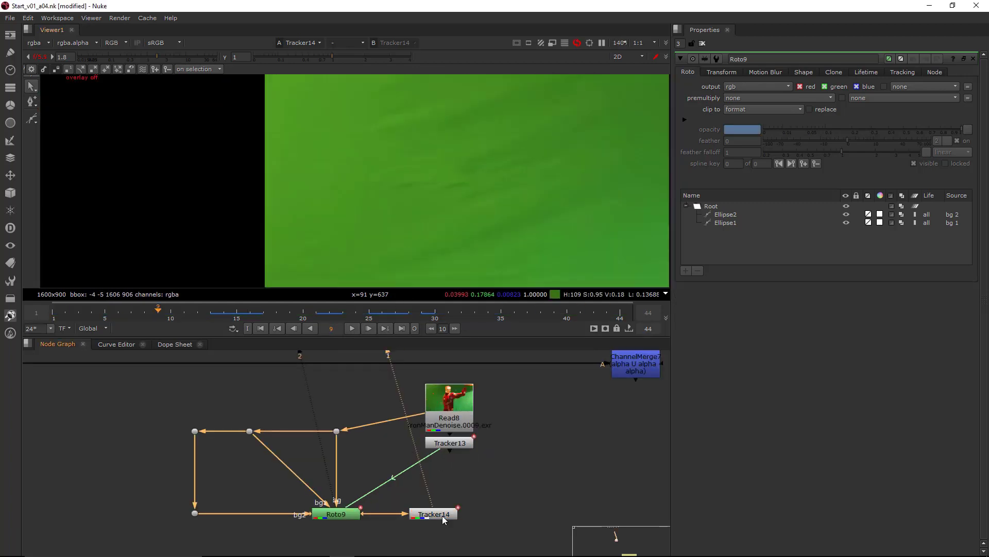
Assign Read8 to viewer input 1 and Roto9 to viewer input 2 for comparing the plate and the cleanup.
scroll(384, 155, down, 4)
click(461, 417)
key(1)
click(453, 374)
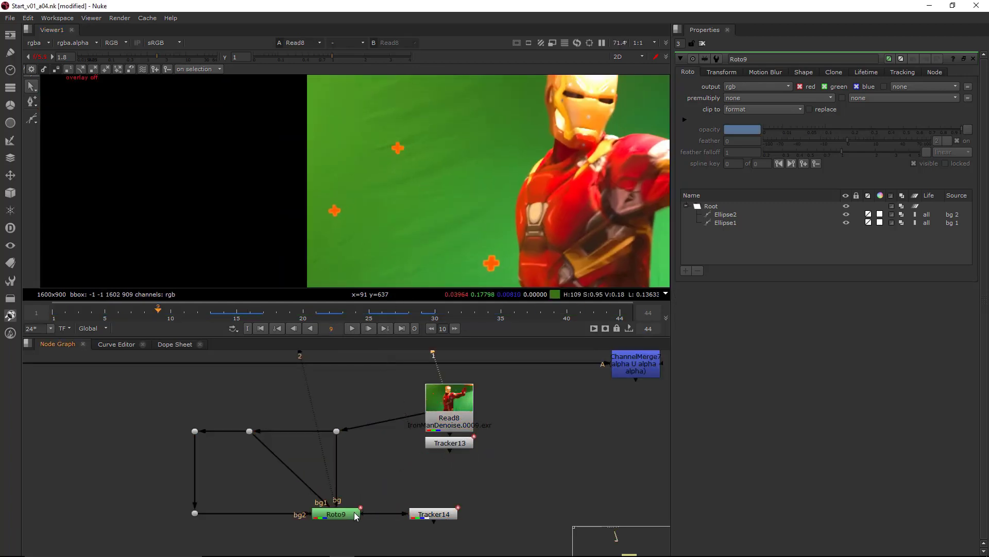
key(2)
Examine the cleaned marker area at frame 9 in the red, green and blue channels, and return to RGB.
middle_drag(396, 186, 406, 206)
scroll(423, 200, up, 3)
key(r)
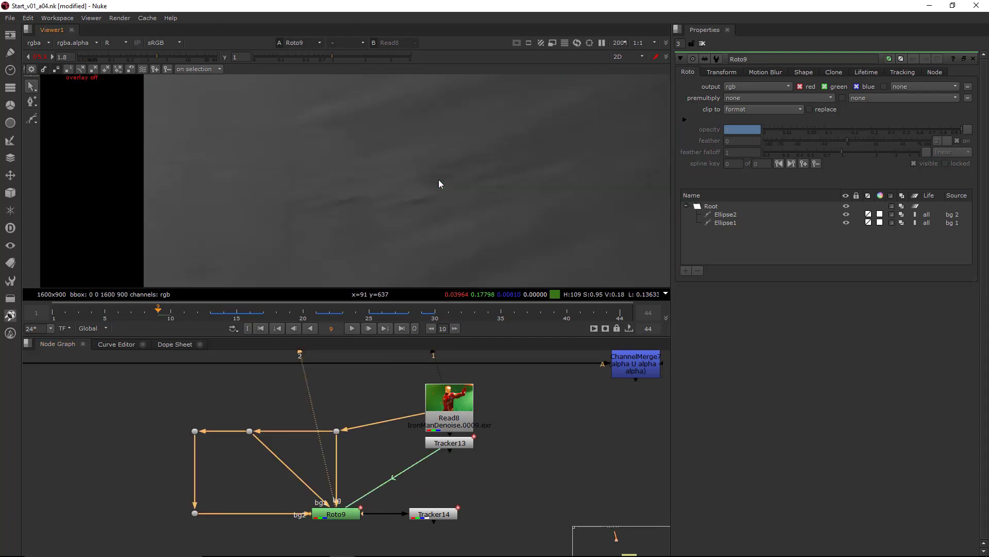
scroll(411, 233, up, 2)
key(g)
key(b)
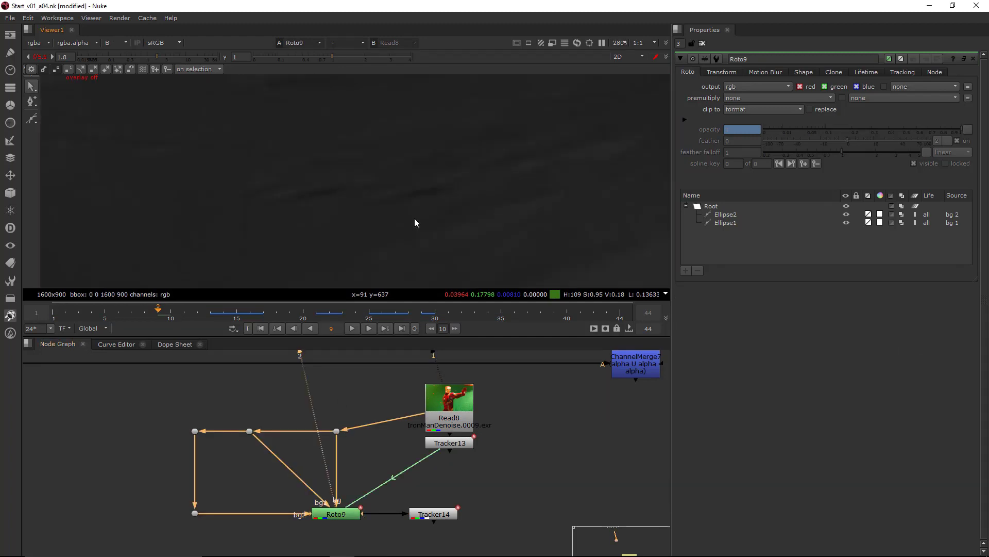
key(r)
key(g)
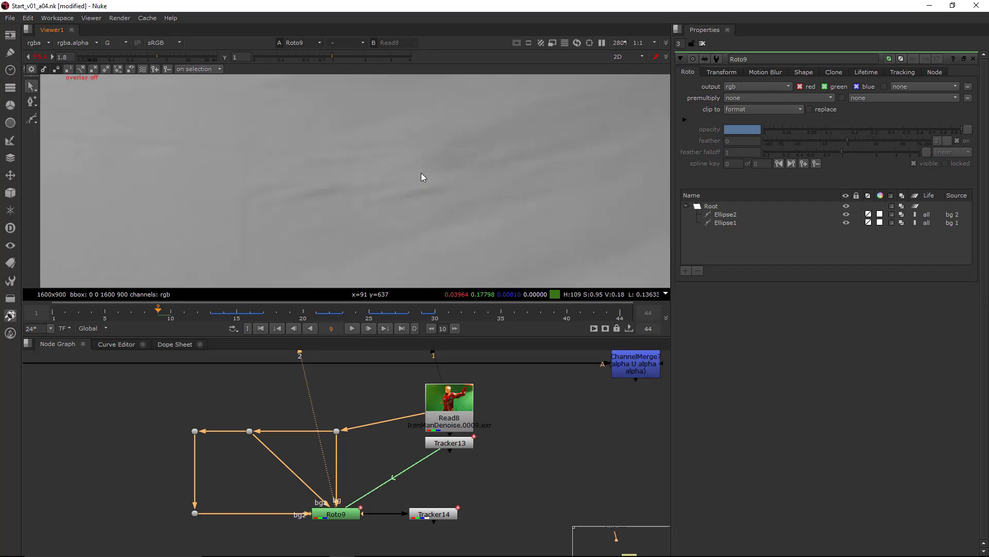
key(b)
key(b)
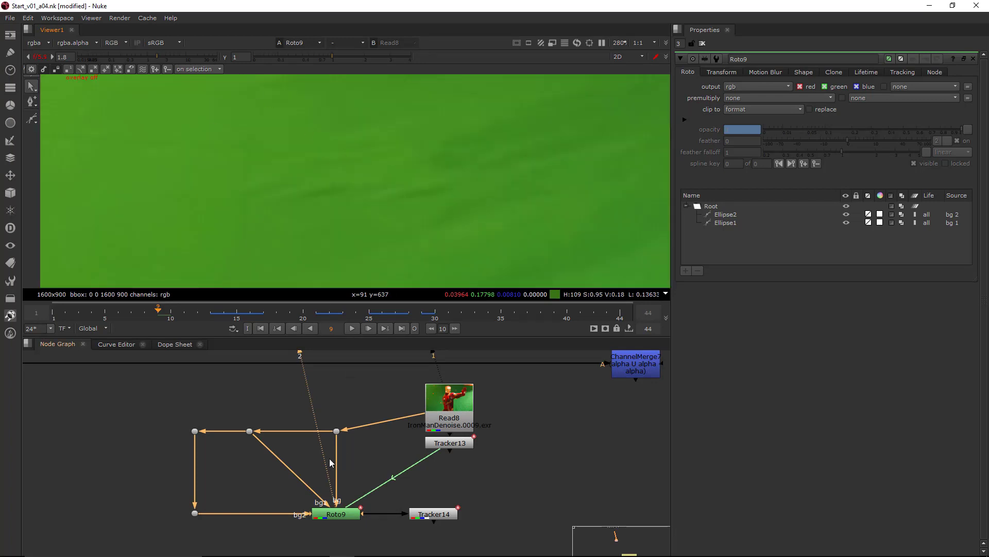
Insert a Grade node into Roto9's bg1 branch and set its gain to 0.97.
click(271, 479)
key(g)
drag(271, 480, 284, 466)
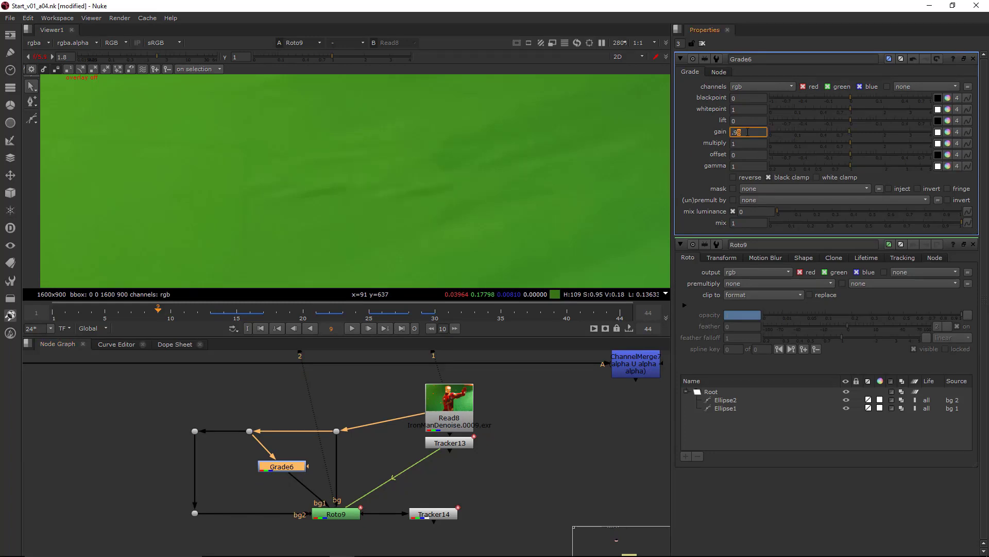
Compare Read8's original plate with Roto9's graded cleanup at frame 9.
click(449, 409)
key(1)
click(344, 514)
key(2)
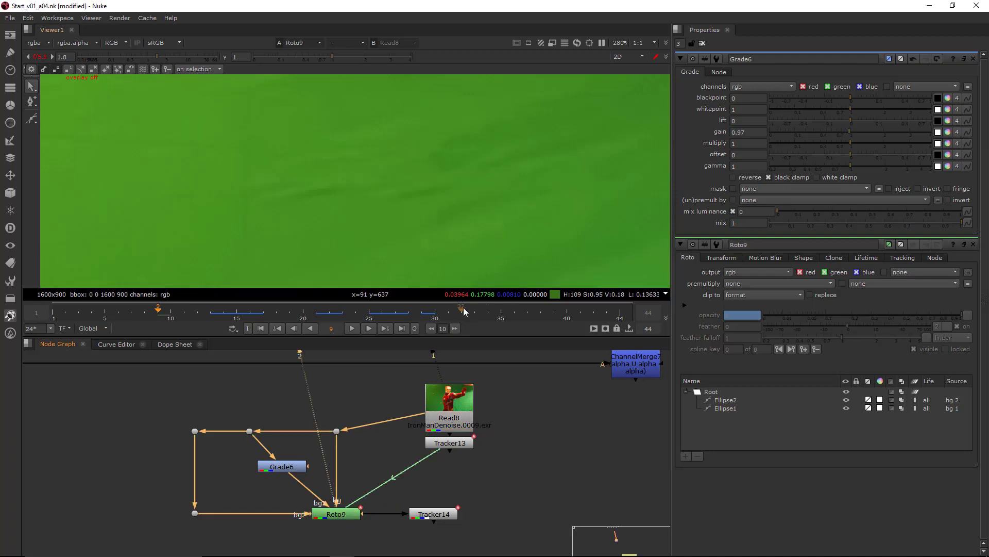
View Tracker14's stabilized output at frame 28 and inspect the patched marker area up close.
click(441, 511)
key(1)
scroll(378, 196, down, 5)
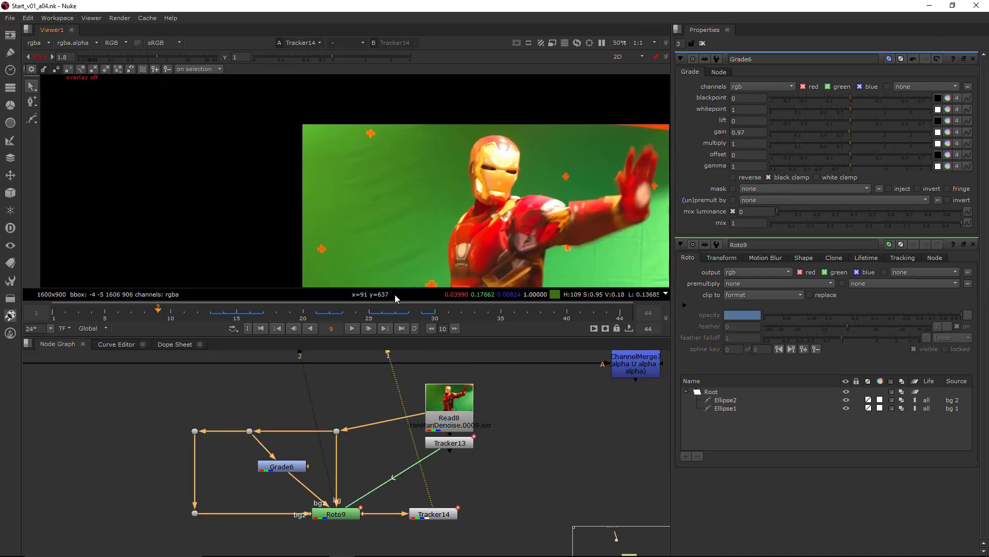
click(395, 315)
mouse_move(395, 316)
mouse_down()
mouse_move(468, 309)
mouse_move(408, 314)
mouse_up()
click(344, 517)
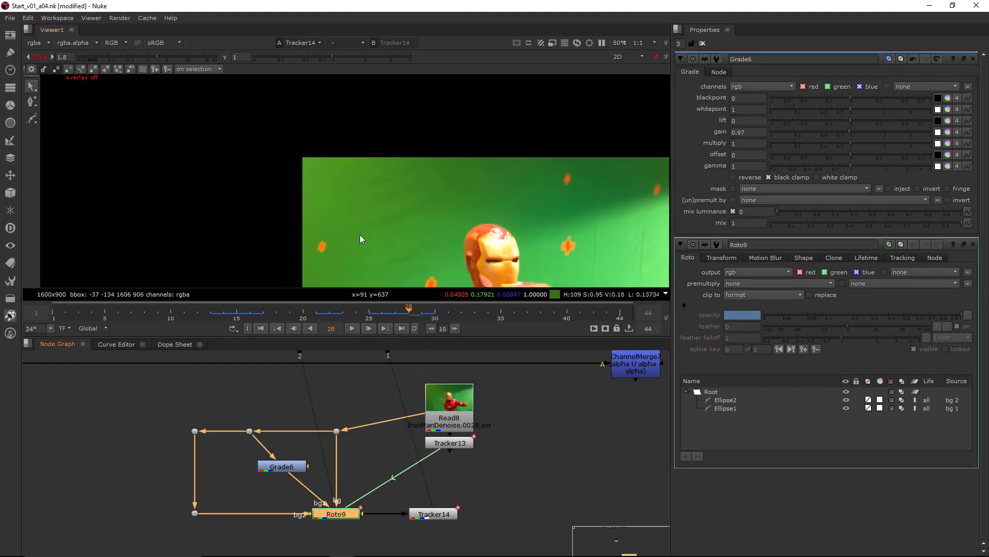
scroll(362, 240, up, 2)
scroll(515, 185, up, 3)
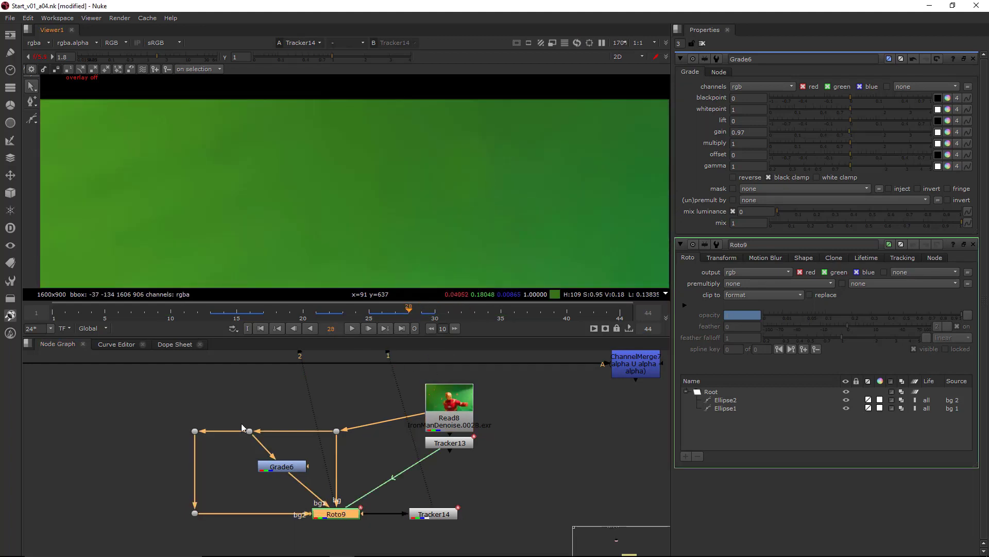
Insert a second Grade node into Roto9's bg2 branch.
click(195, 431)
key(g)
drag(201, 469, 199, 470)
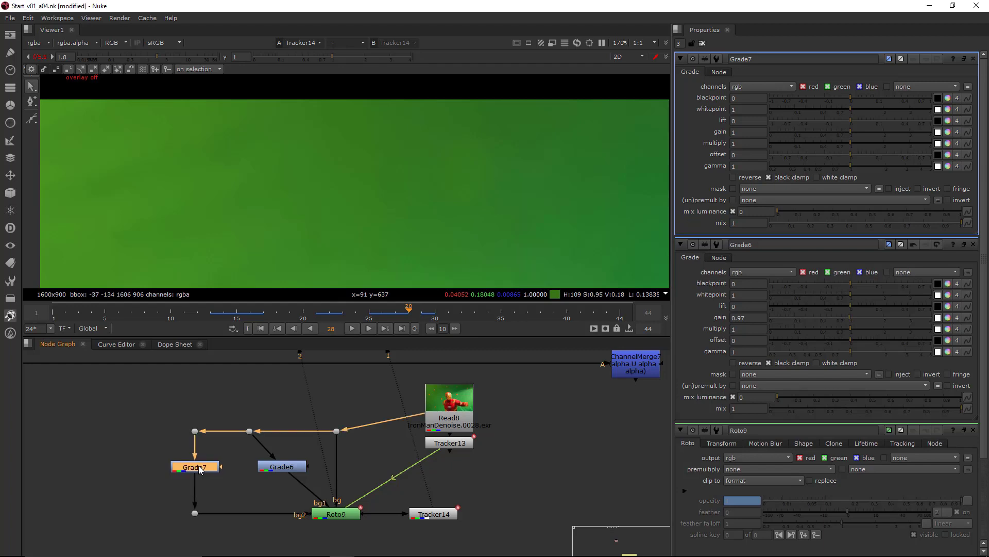
scroll(523, 155, up, 1)
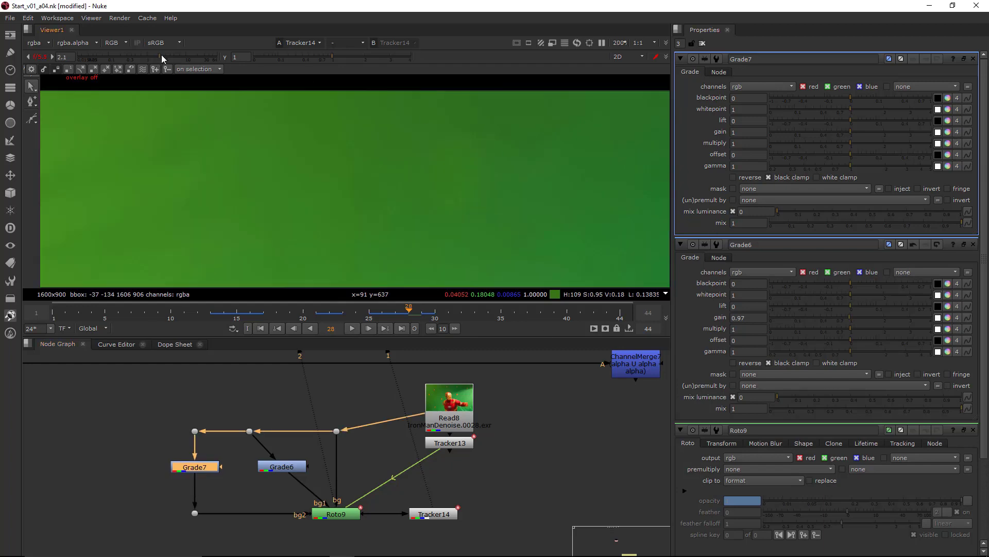
Set Grade7's gain to 0.95 while judging the patch with viewer gain around 4.6 and viewer gamma 0.55.
drag(162, 55, 165, 54)
drag(322, 55, 308, 57)
drag(166, 56, 173, 56)
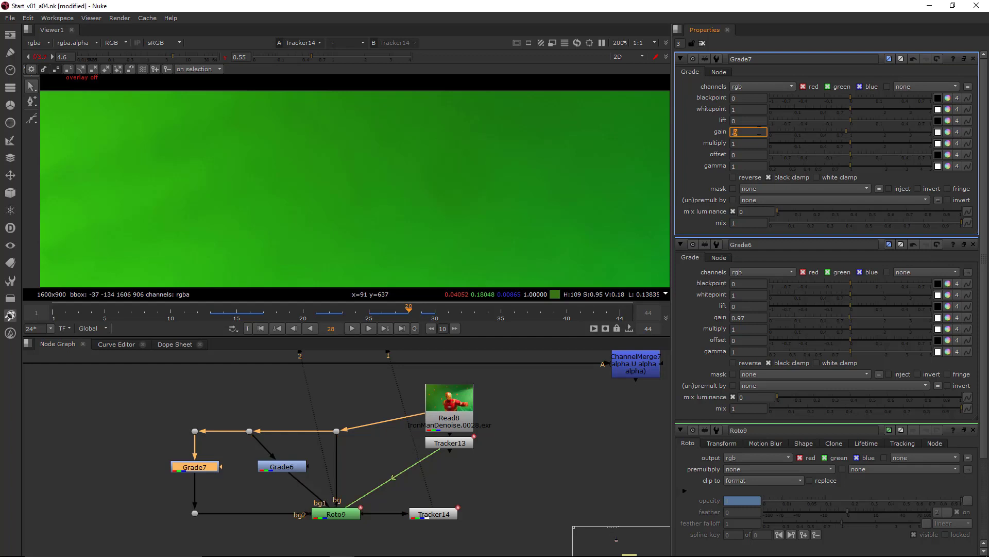
text(.0)
key(Return)
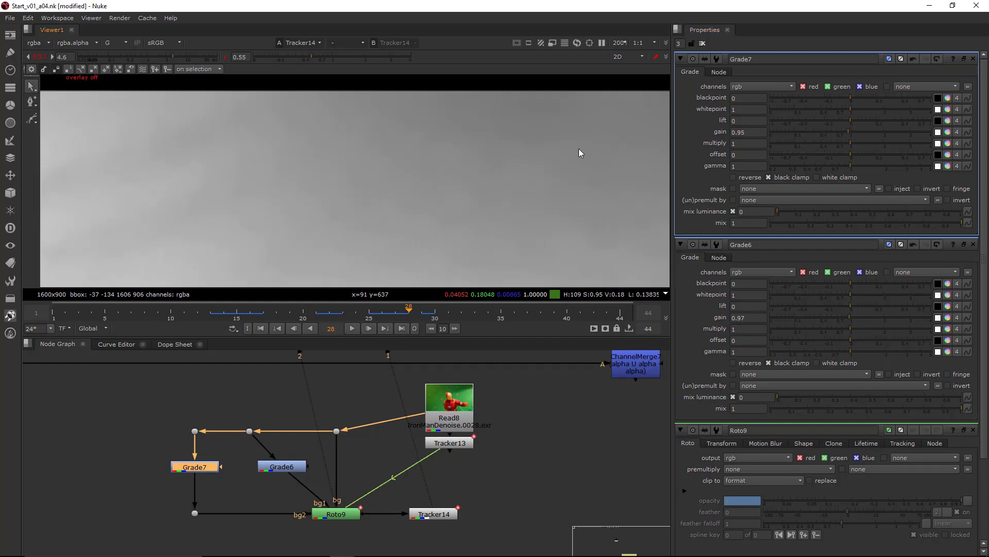
View Tracker14's full stabilized output at frame 28 and reset the viewer gain and gamma to 1.
scroll(581, 147, down, 4)
scroll(549, 116, down, 2)
middle_drag(564, 149, 531, 110)
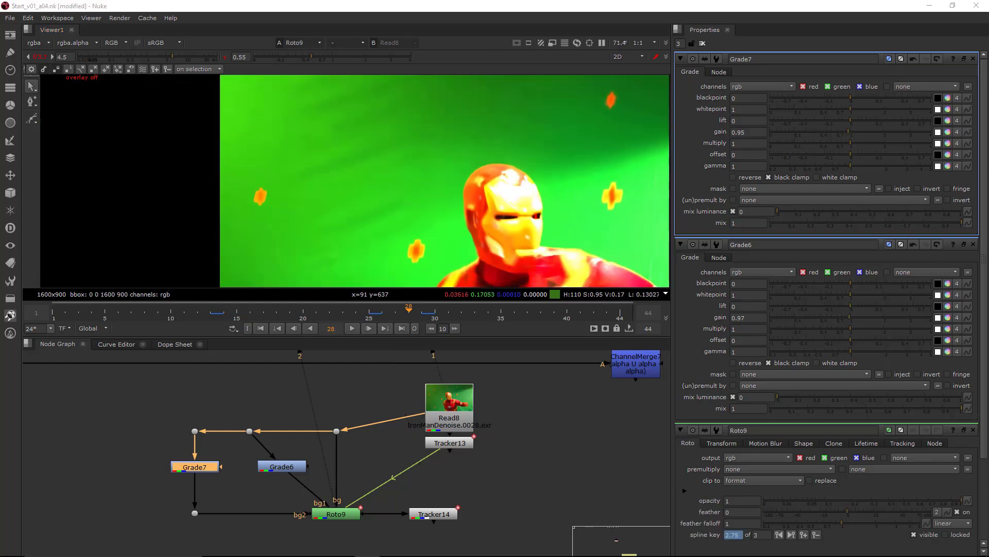
click(414, 514)
key(1)
scroll(457, 165, down, 3)
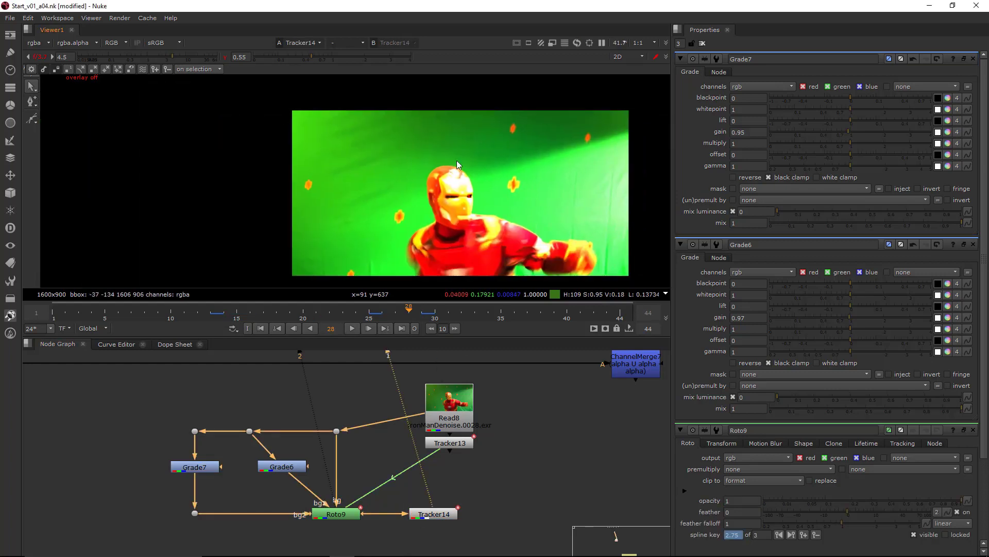
click(38, 57)
click(223, 58)
middle_drag(434, 189, 382, 185)
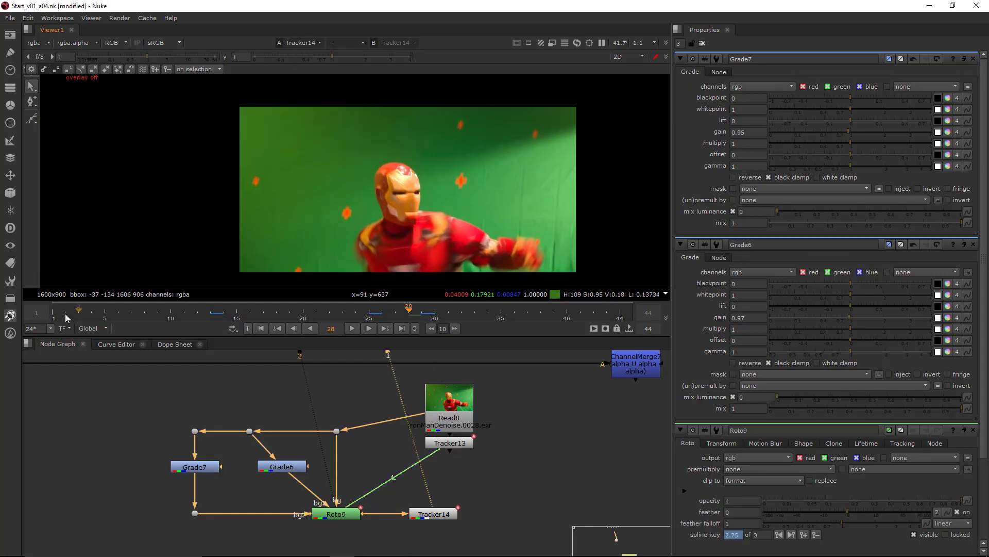
Play Tracker14's stabilized output from the first frame and stop at frame 31.
click(51, 315)
scroll(352, 172, up, 1)
click(352, 329)
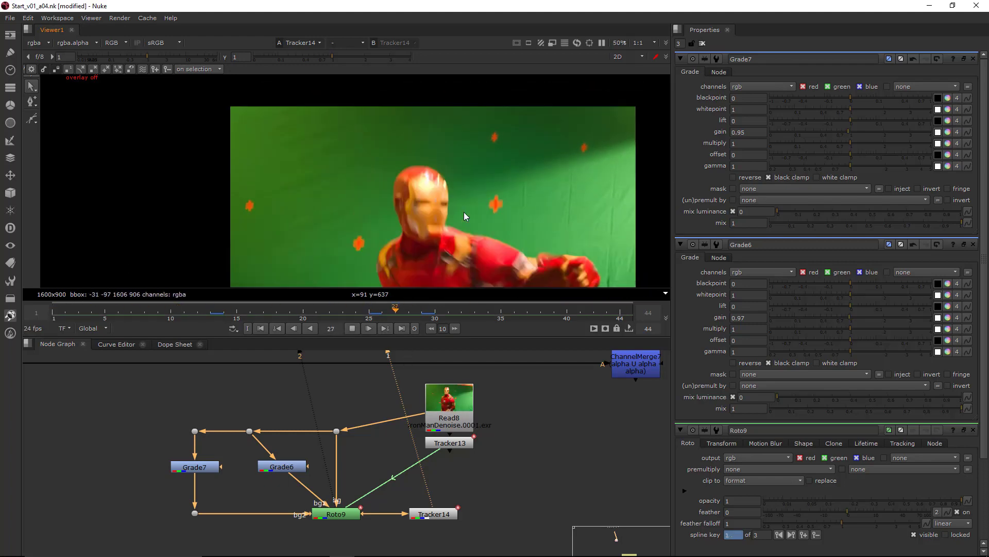
middle_drag(386, 103, 385, 158)
key(k)
scroll(349, 147, up, 1)
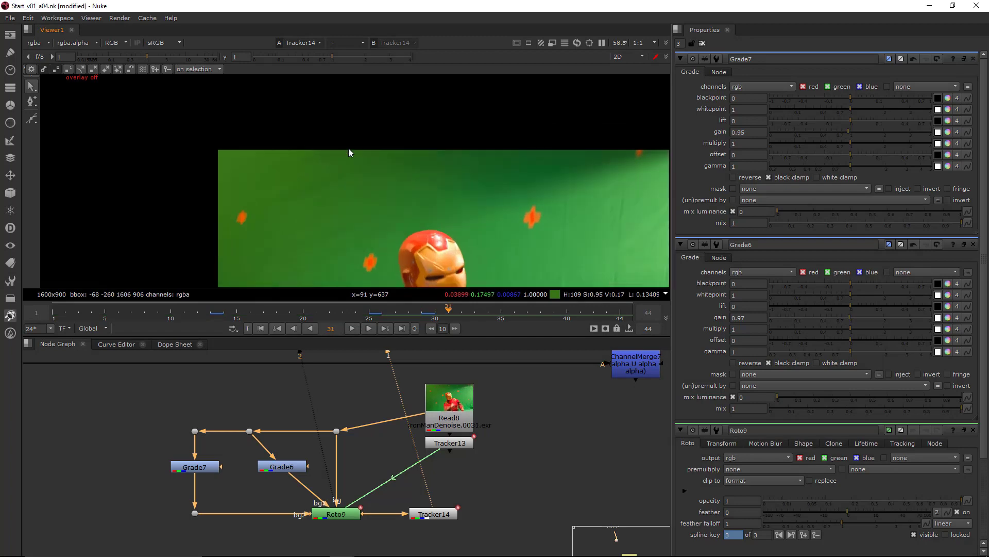
Step back and forth between about frames 19 and 31 to examine how the patches interact with the moving actor.
scroll(500, 150, up, 1)
scroll(508, 153, down, 1)
key(Left)
key(Left)
key(Left)
key(Left)
key(Left)
key(Left)
key(Left)
key(Left)
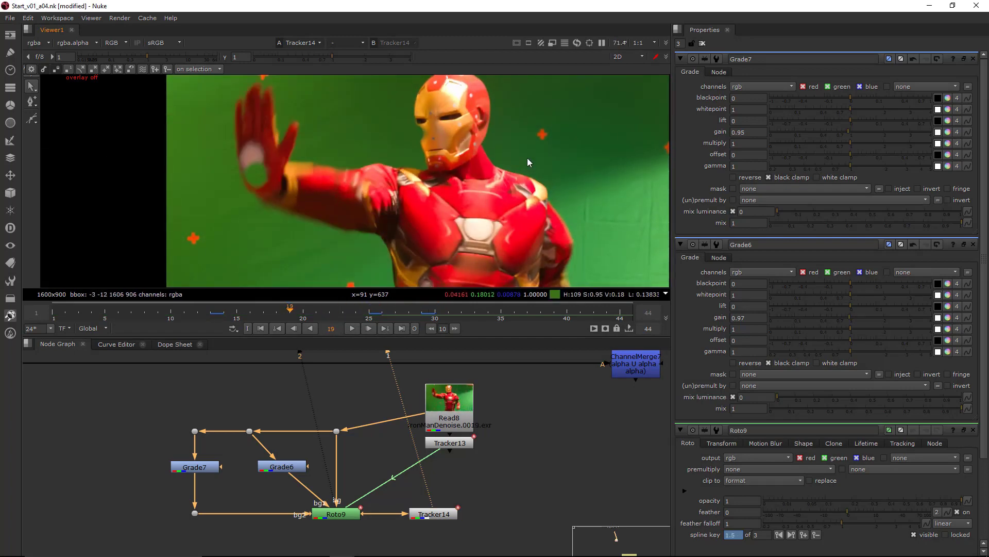
key(Right)
key(Right)
key(Right)
key(Right)
key(Right)
key(Right)
key(Right)
key(Left)
key(Left)
key(Left)
key(Left)
key(Left)
key(Left)
key(Left)
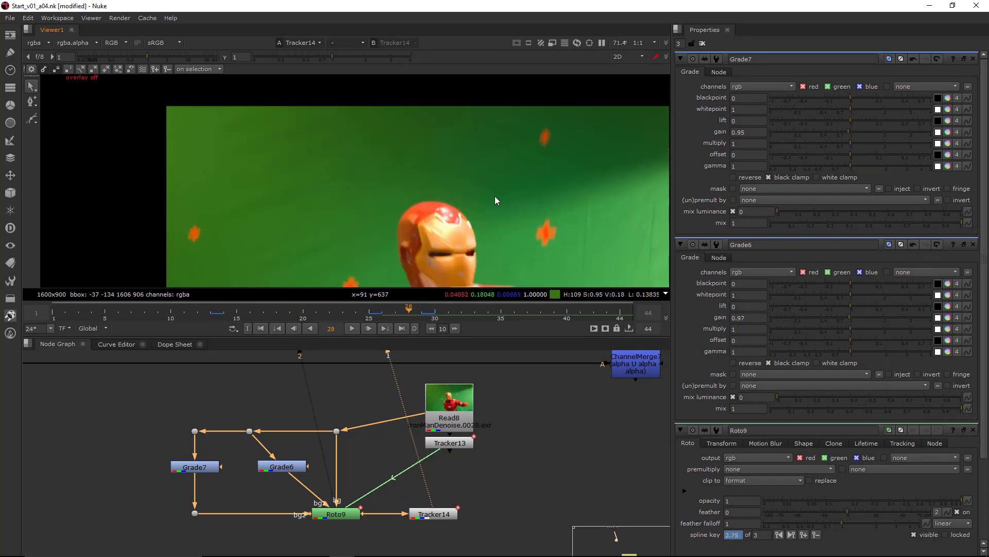
View Roto9's output, select Ellipse2 with the overlay on, and inspect where its patch cuts into the helmet around frame 23.
click(385, 400)
double_click(336, 514)
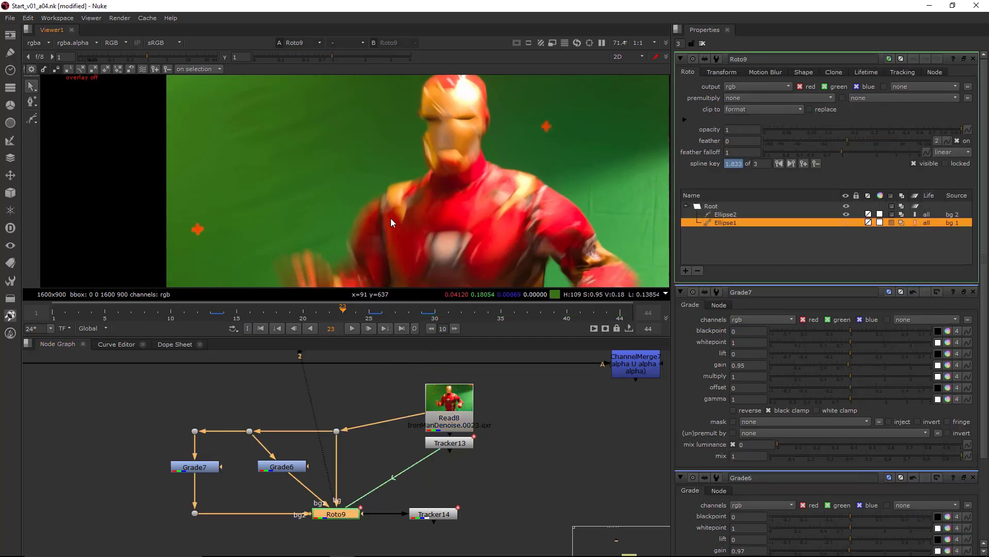
key(1)
click(725, 214)
key(o)
middle_drag(478, 131, 494, 168)
scroll(490, 154, up, 2)
key(Left)
key(Left)
key(Right)
key(Right)
key(Right)
key(Left)
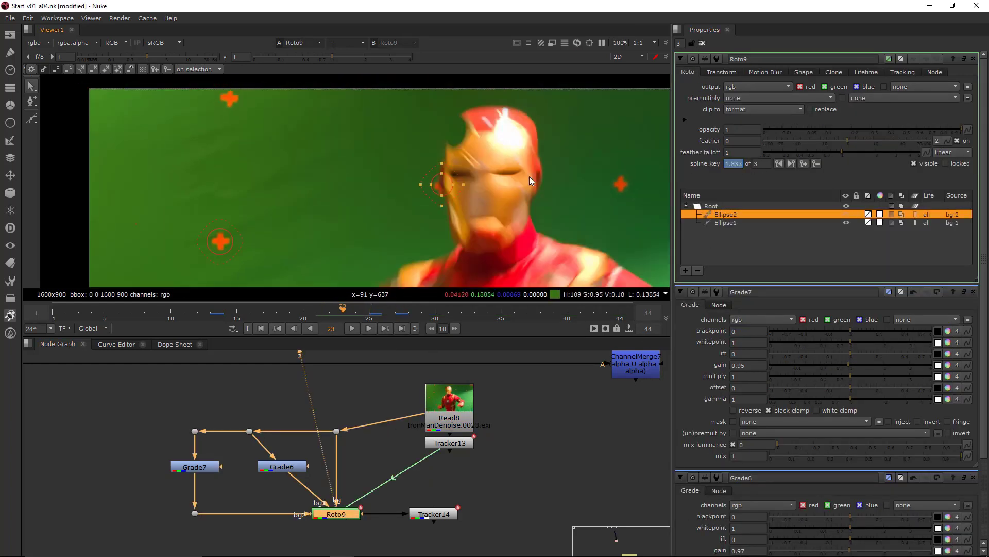
Set Ellipse2's opacity to 0 and keyframe it around frame 26, where the helmet passes in front of the patch.
click(534, 183)
key(Right)
key(Right)
key(Right)
click(726, 208)
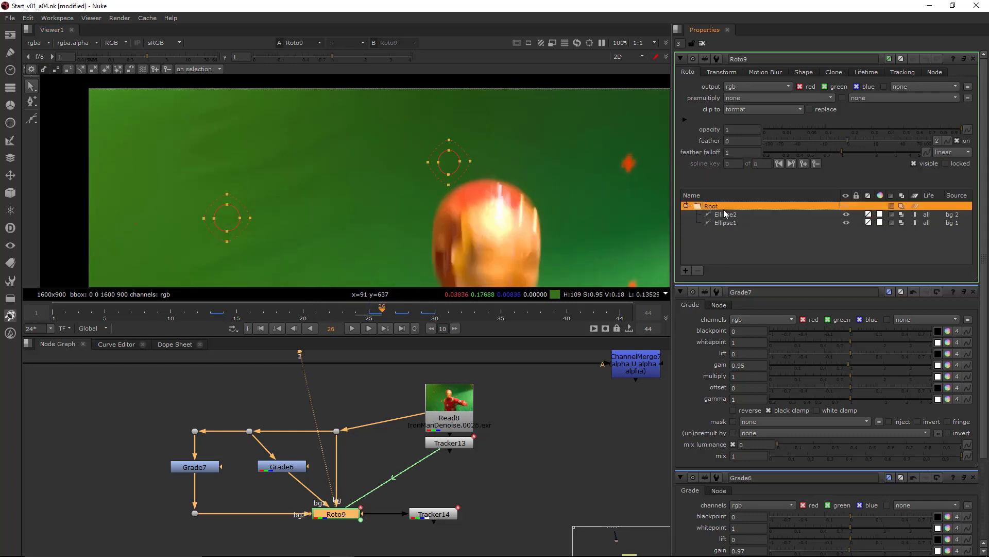
click(728, 214)
key(Return)
right_click(756, 131)
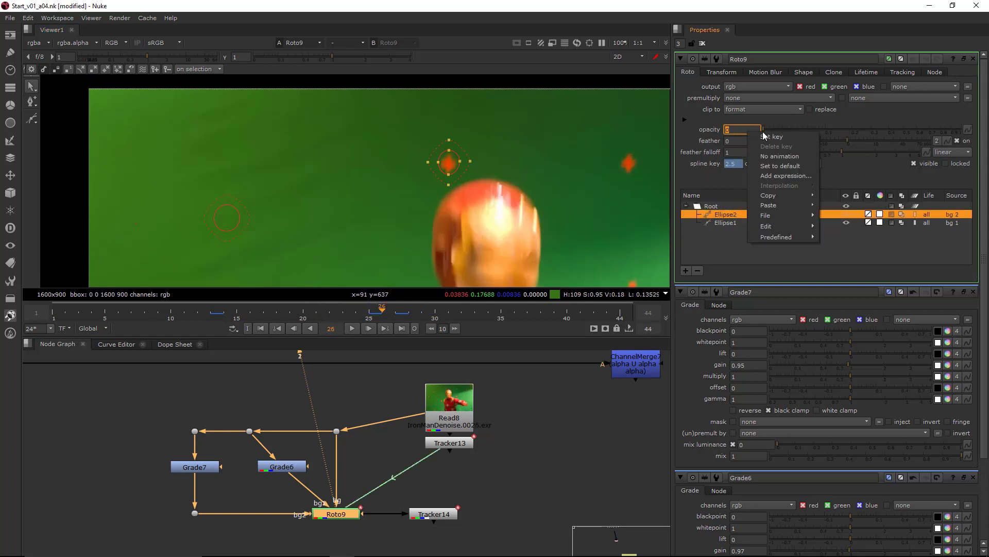
click(765, 137)
middle_drag(604, 140, 654, 156)
key(Left)
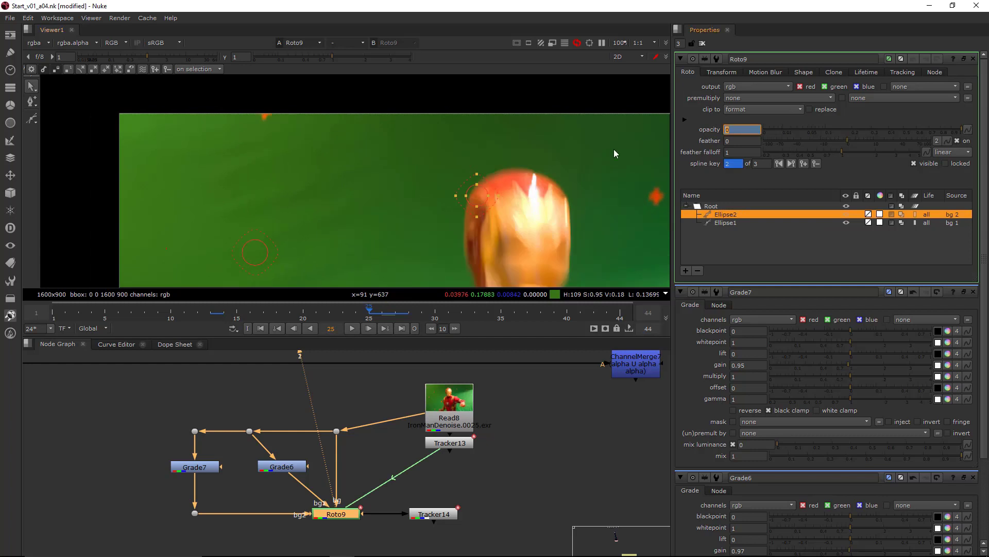
Go back to the frames before the helmet crossing, select Ellipse1, and set its opacity to 0.
middle_drag(502, 261, 560, 213)
click(555, 215)
key(Left)
key(Left)
key(Left)
key(Left)
middle_drag(474, 196, 565, 158)
key(Right)
click(425, 175)
click(742, 129)
Keyframe Ellipse1's opacity at 0 on frame 16, restore its patch on frame 15, and deselect the shape.
key(Left)
key(Left)
key(Left)
key(Left)
key(Left)
key(Left)
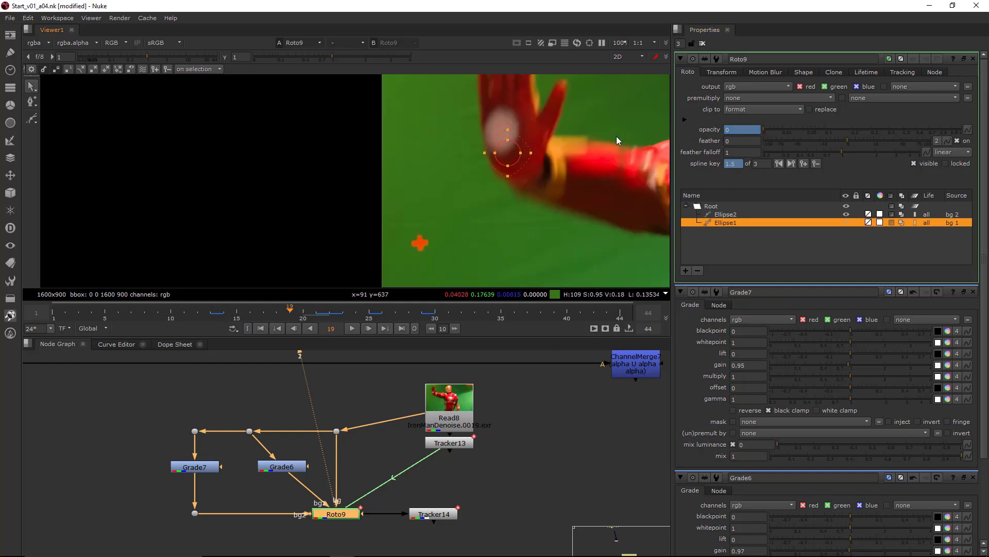
right_click(739, 127)
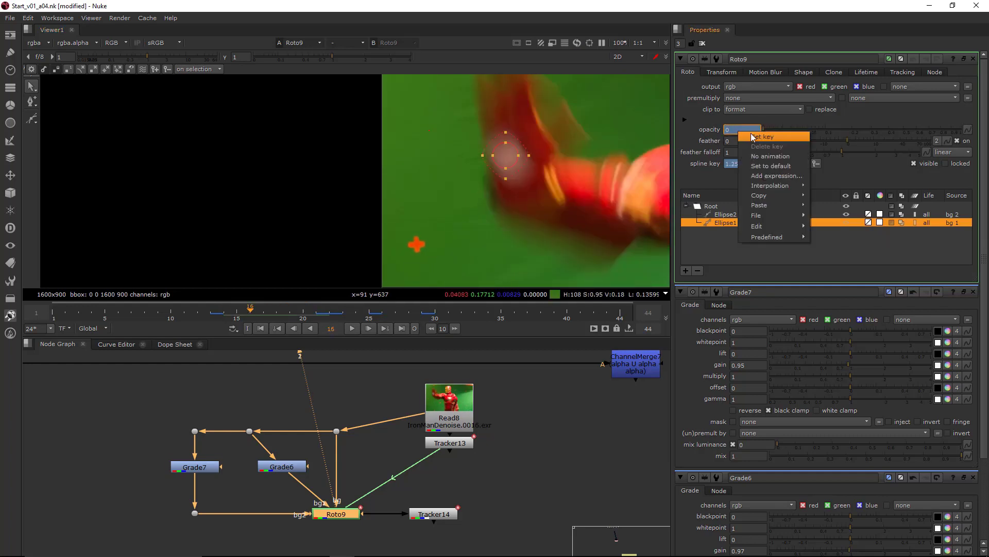
click(747, 136)
key(Left)
click(593, 149)
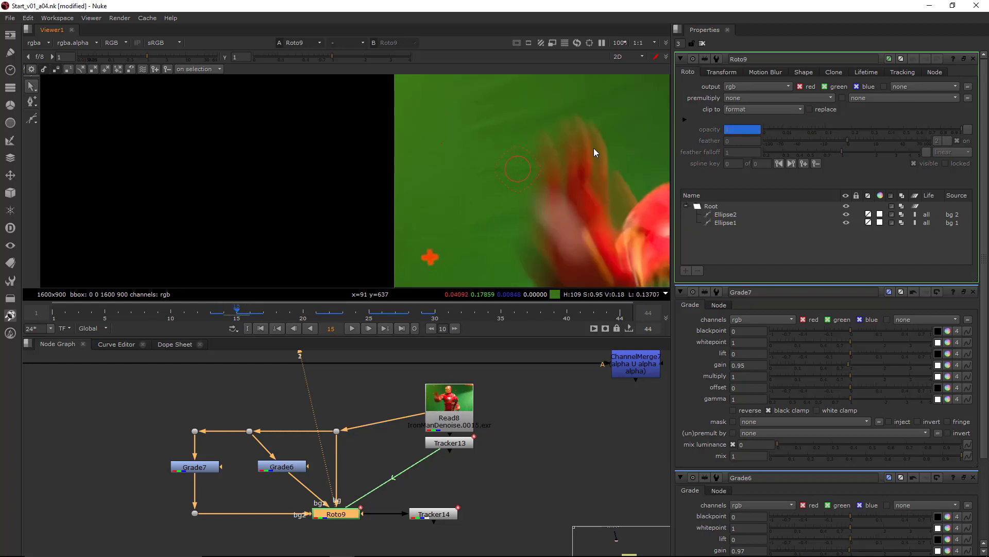
Step from frame 15 to the start and back again to examine Ellipse1's patch before the hand covers it.
key(Left)
key(Left)
key(Left)
key(Left)
key(Left)
key(Left)
key(Left)
key(Left)
key(Left)
key(Left)
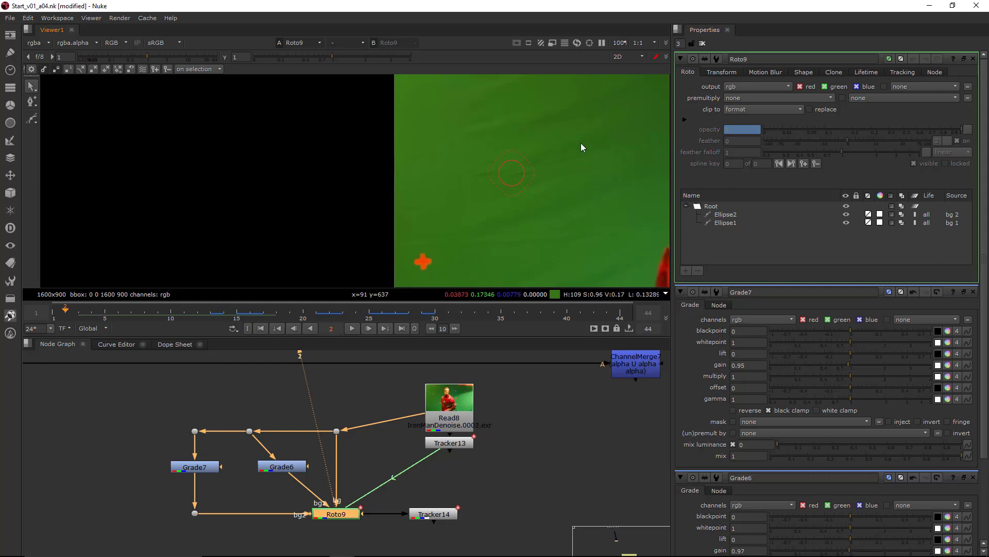
key(Left)
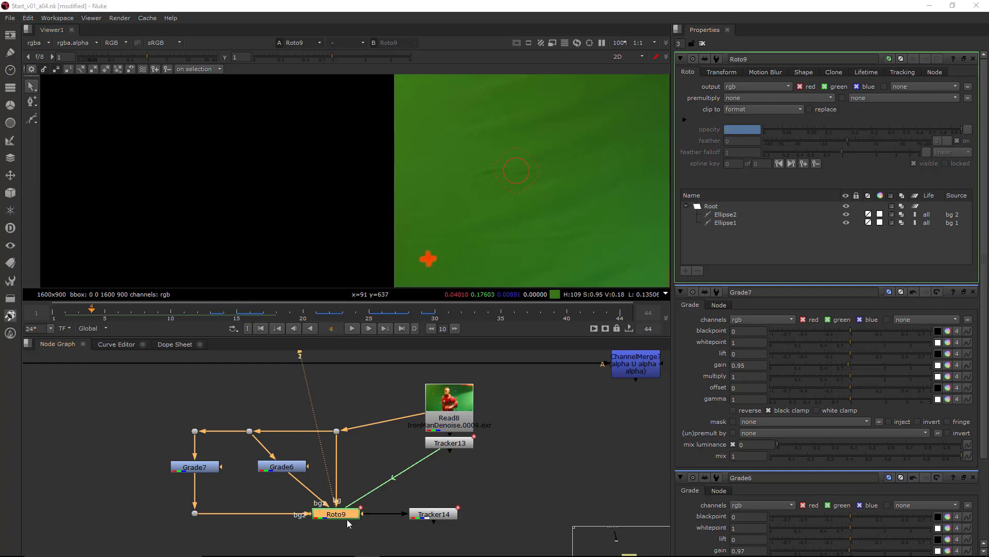
click(382, 483)
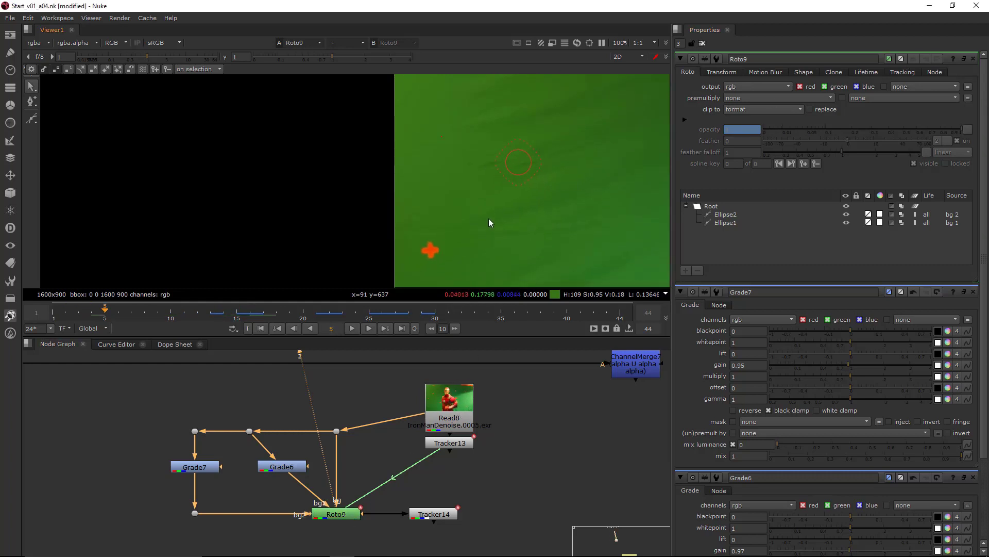
key(Right)
key(Right)
key(Right)
key(Right)
key(Right)
key(Right)
key(Right)
key(Right)
key(Right)
key(Right)
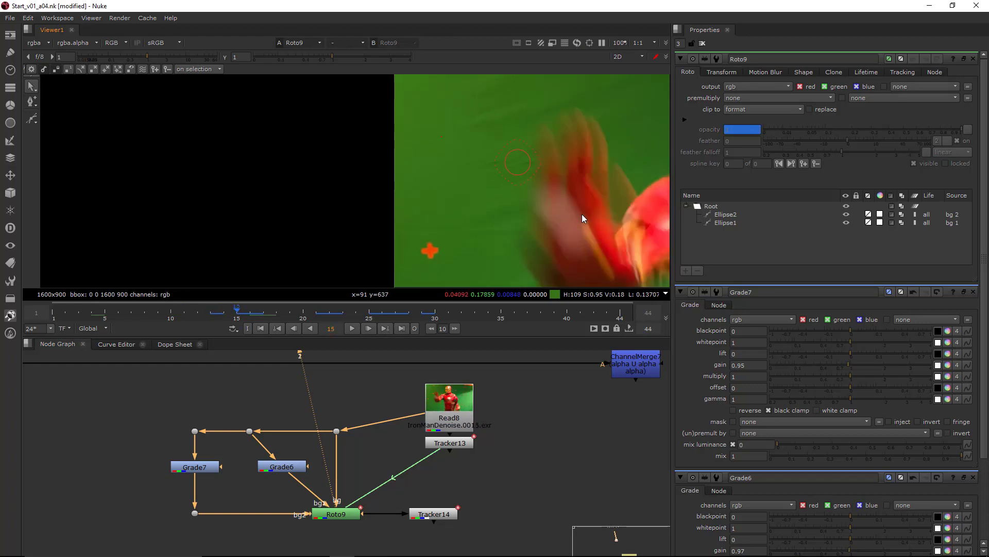
Compare Read8's original plate with Roto9's cleanup up close beside the blurred fingers at frame 15, with the overlay off.
key(1)
click(349, 518)
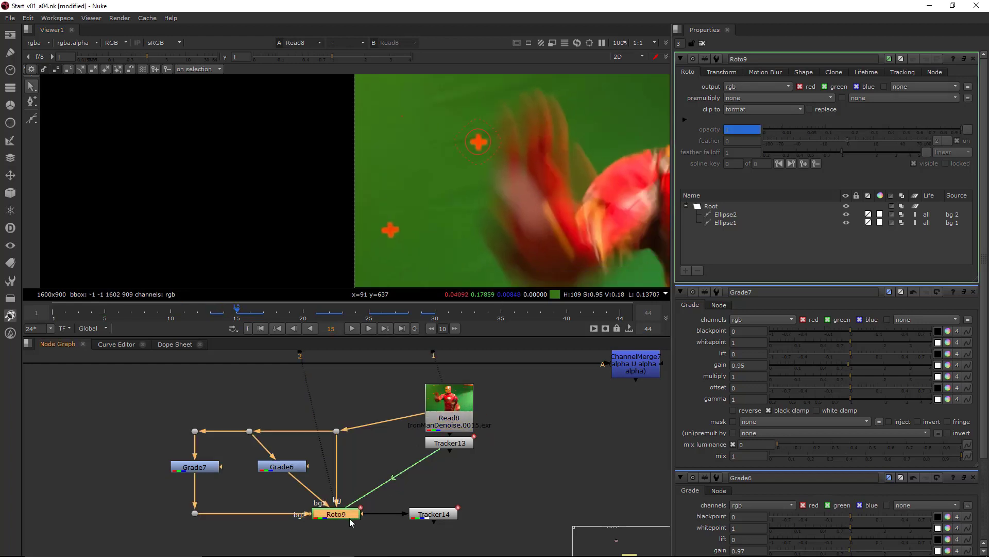
click(374, 474)
key(2)
middle_drag(521, 159, 529, 171)
key(q)
scroll(505, 125, up, 5)
key(1)
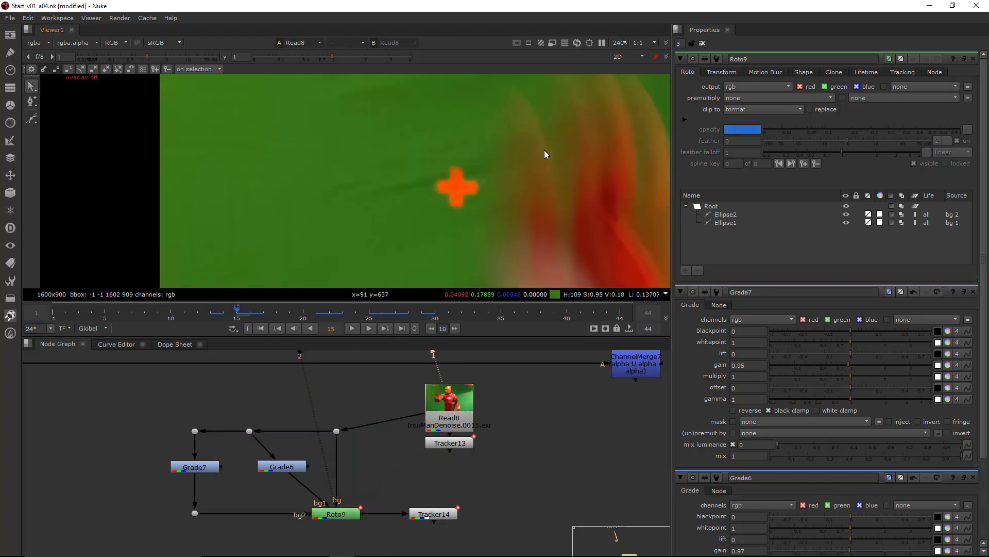
key(2)
Paste a copy of the Read8 plate into empty space below the Roto9 branch.
scroll(359, 531, down, 6)
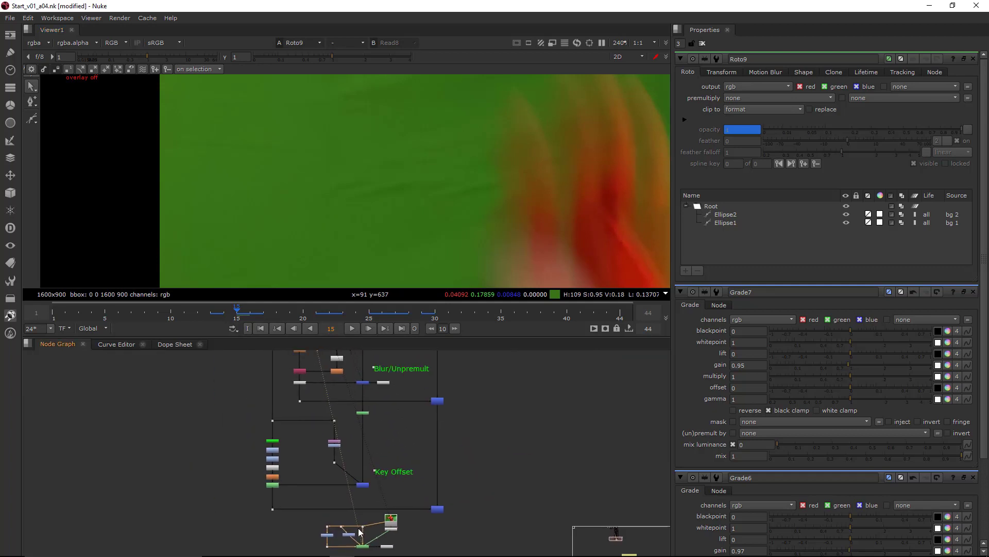
scroll(359, 532, down, 5)
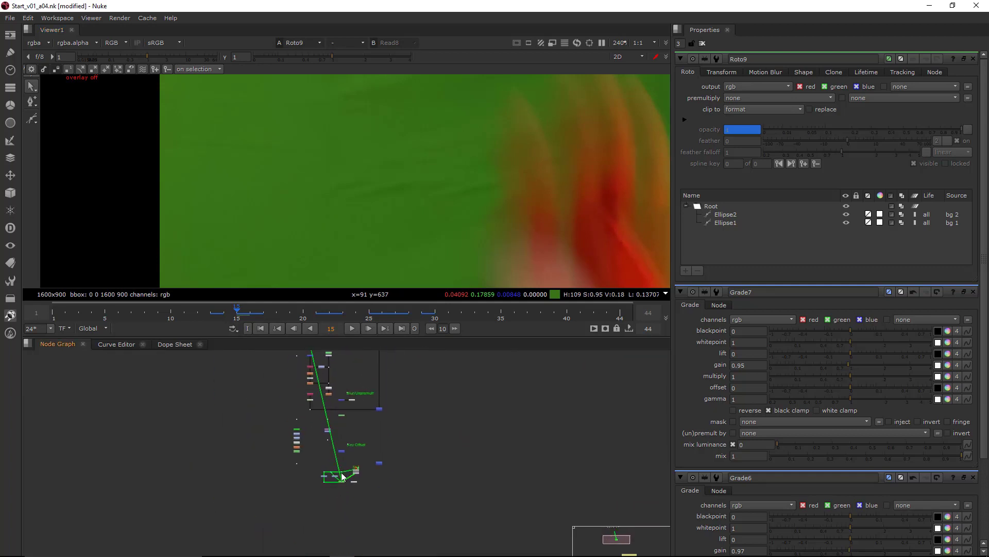
scroll(343, 476, up, 8)
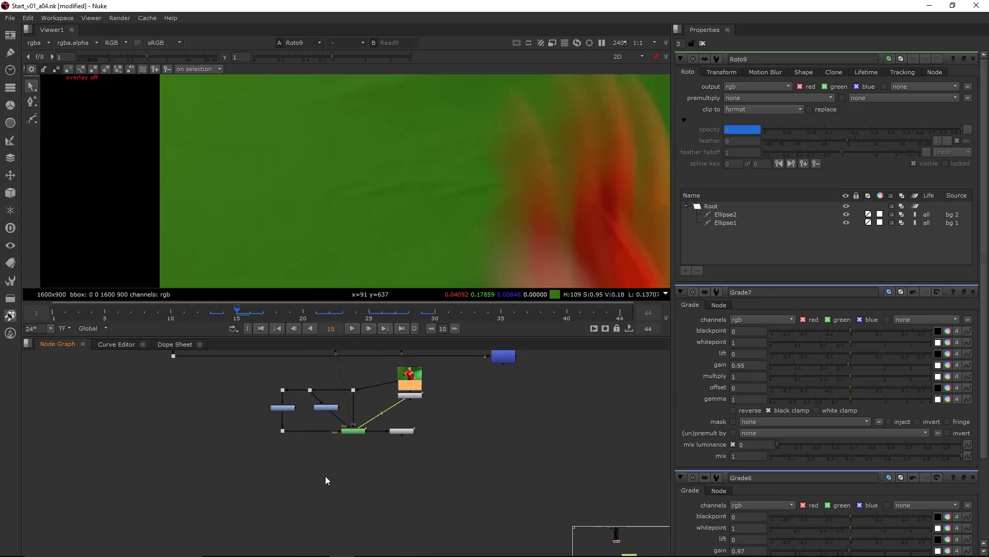
scroll(296, 472, up, 3)
key(ctrl+v)
Add a KeyMix node below Roto9, with Roto9 feeding its B input and Read9 feeding its A input.
key(Tab)
text(key)
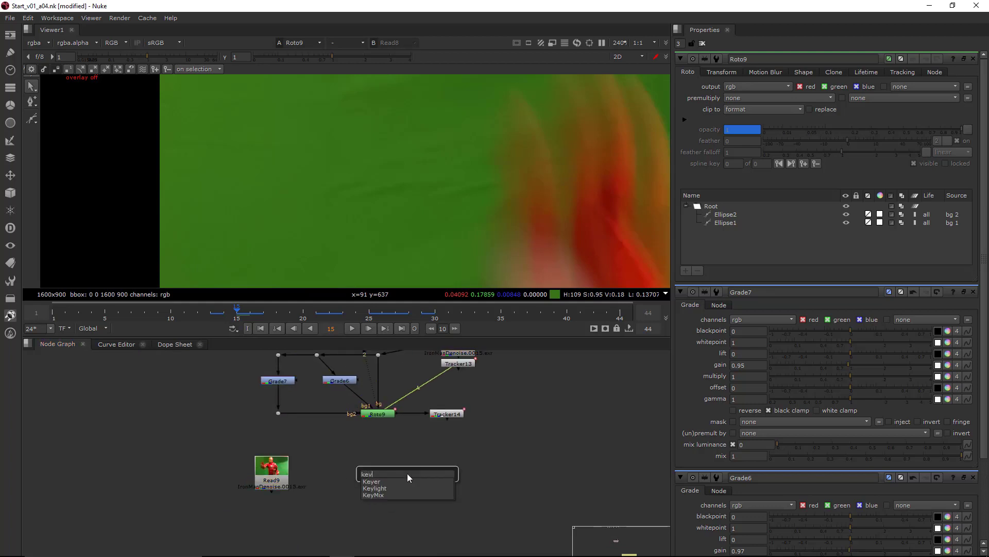
key(Down)
key(Down)
key(Return)
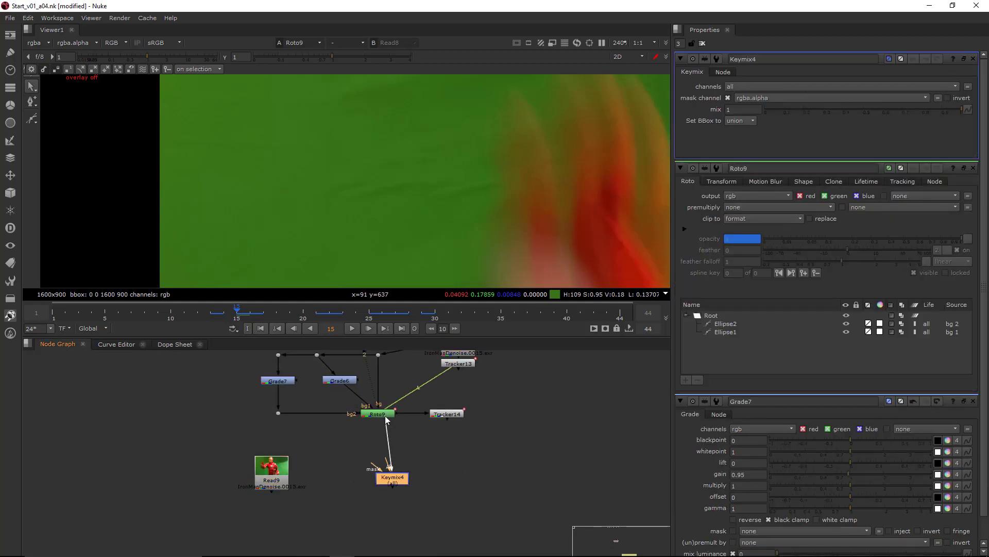
mouse_move(395, 479)
mouse_down()
mouse_move(384, 489)
mouse_move(379, 481)
mouse_up()
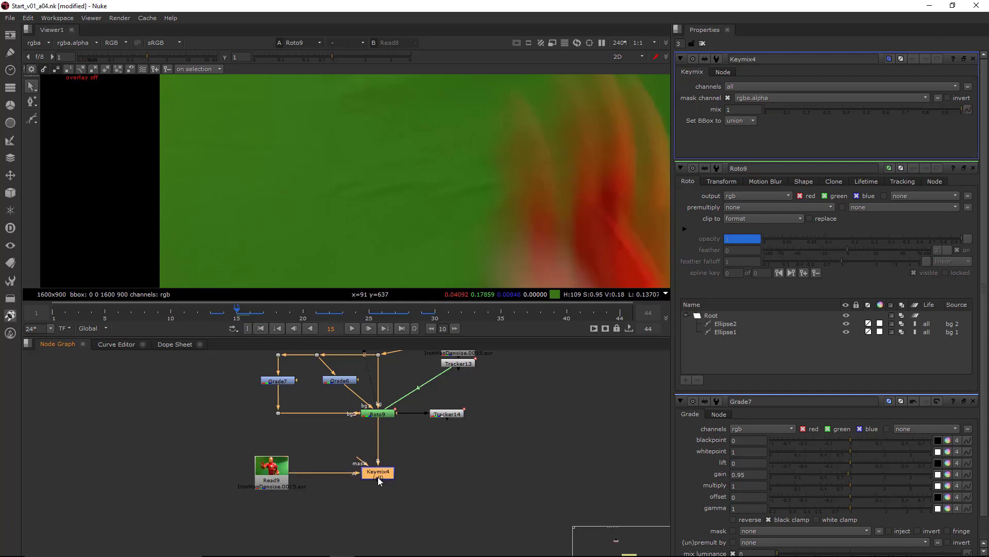
Create a RotoPaint node beside Keymix4, connect it to the mask input, and view Keymix4's output.
click(460, 469)
key(p)
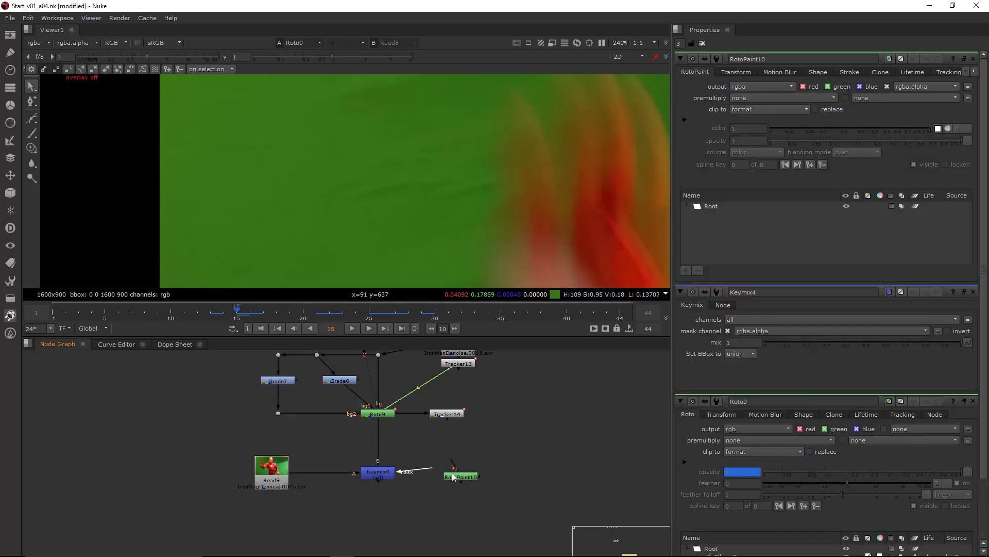
drag(459, 477, 461, 475)
click(382, 474)
key(1)
drag(398, 471, 443, 471)
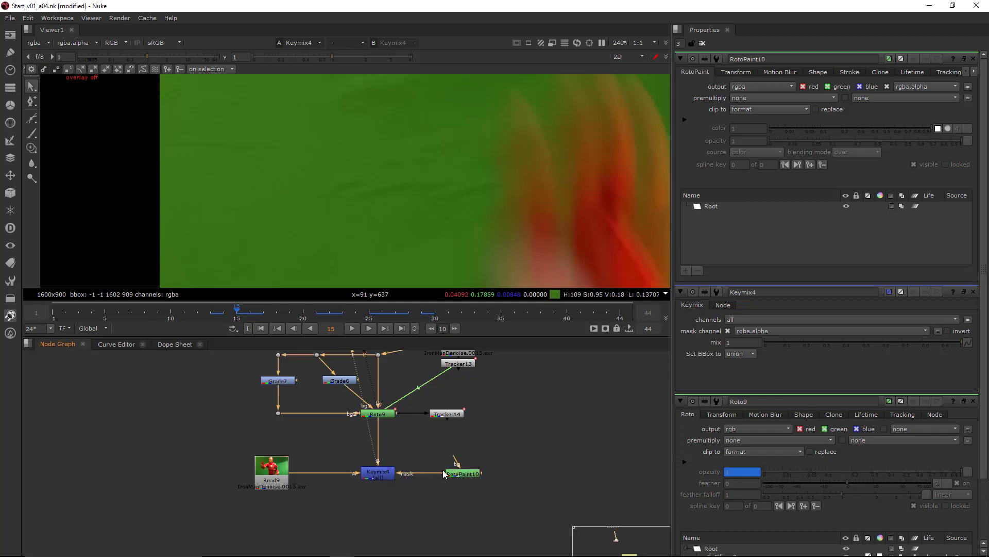
Assign Read9 and Keymix4 to separate viewer inputs for comparing the original plate with the masked result.
click(283, 474)
key(1)
click(389, 479)
key(2)
Paint a size 25 brush dab in RotoPaint10 near the blurred fingers at frame 15 to reveal the original plate.
click(454, 469)
click(458, 477)
click(32, 134)
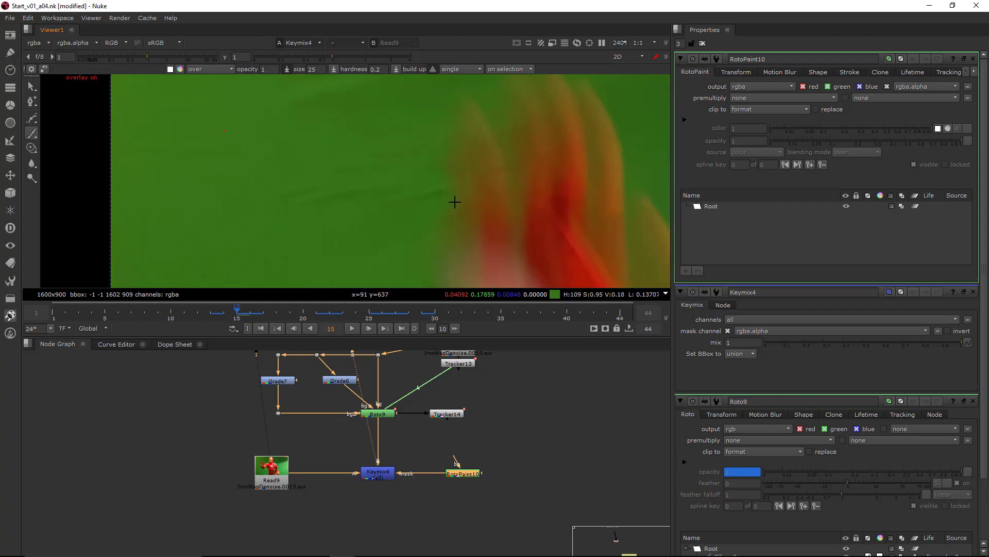
click(453, 197)
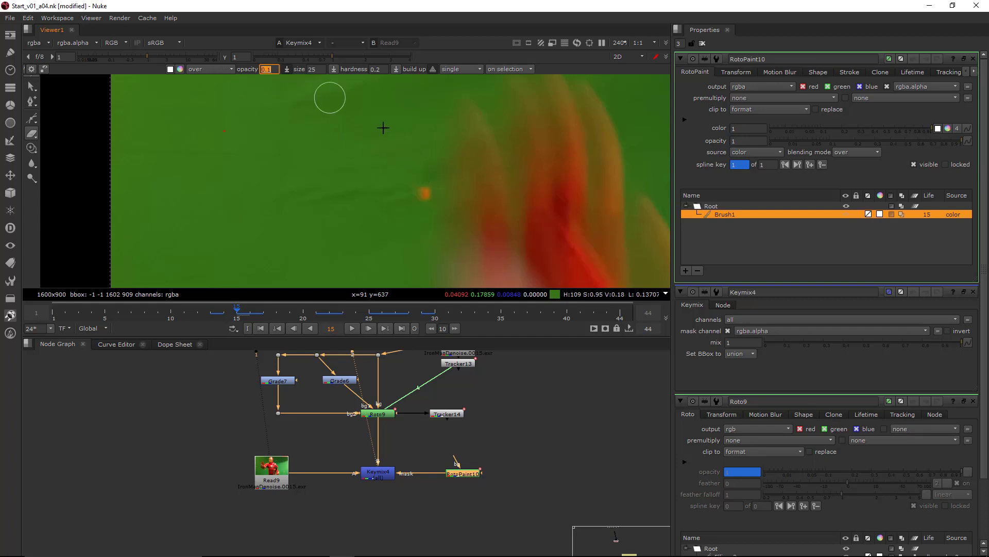
Soften the frame 15 mask dab beside the blurred fingers with eraser strokes at opacity 0.1, enlarging the eraser to about size 69.
scroll(405, 171, up, 2)
mouse_move(423, 200)
shift+mouse_down()
mouse_move(442, 198)
mouse_move(400, 228)
mouse_move(412, 162)
mouse_move(425, 148)
mouse_move(421, 159)
mouse_move(527, 155)
shift+mouse_up()
key(r)
scroll(528, 155, down, 4)
key(r)
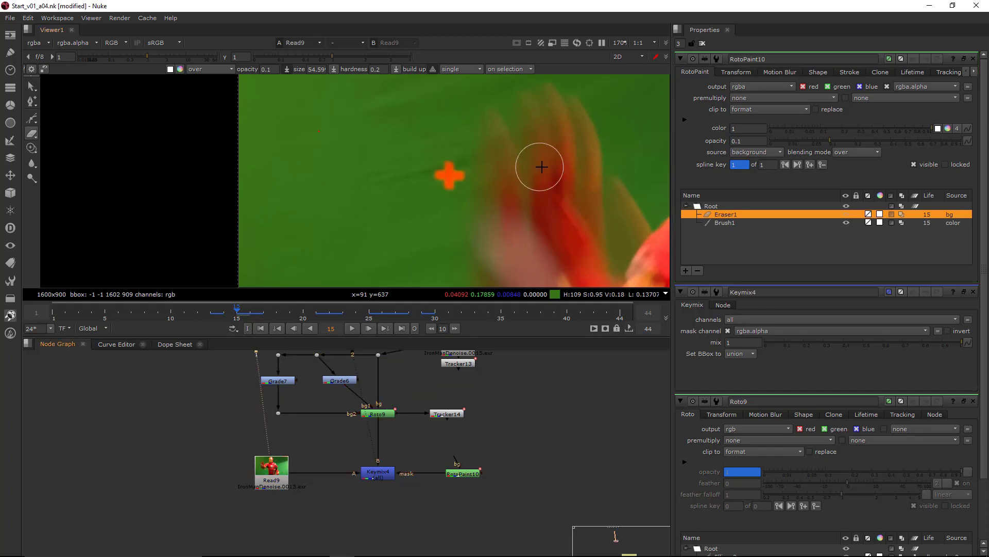
scroll(467, 143, up, 3)
shift+drag(442, 138, 439, 155)
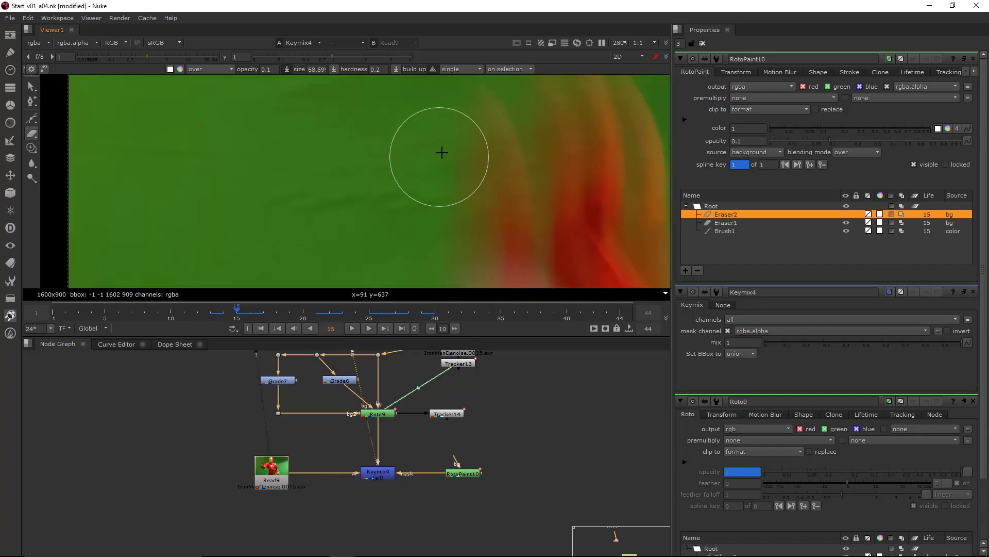
Compare the original Read9 plate with the Keymix4 result around the blurred fingers at frame 15.
scroll(449, 145, down, 4)
key(1)
key(2)
key(1)
key(2)
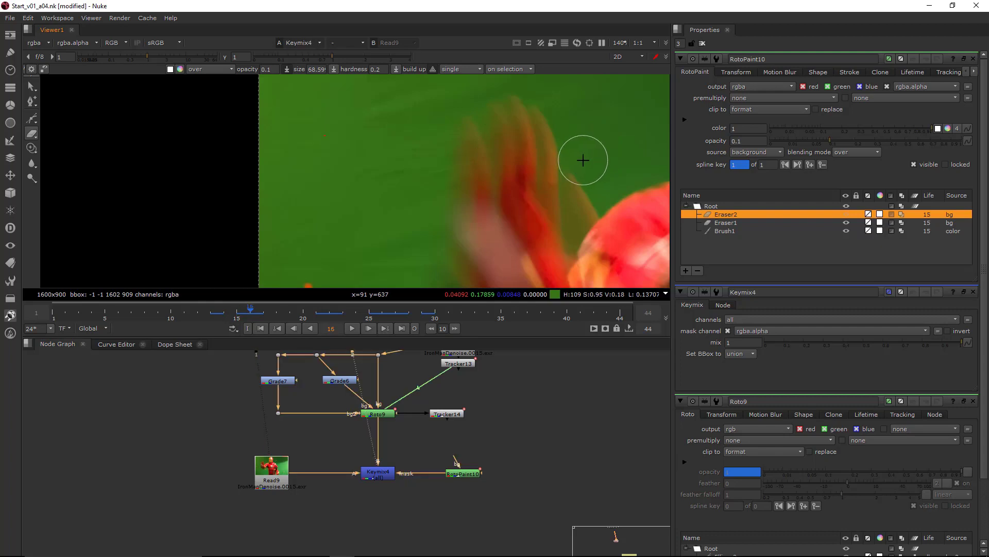
Paint a full-opacity brush stroke about size 55 over the fingertips in RotoPaint10 at frame 22.
key(Right)
key(Right)
key(Right)
key(Right)
key(Right)
key(Right)
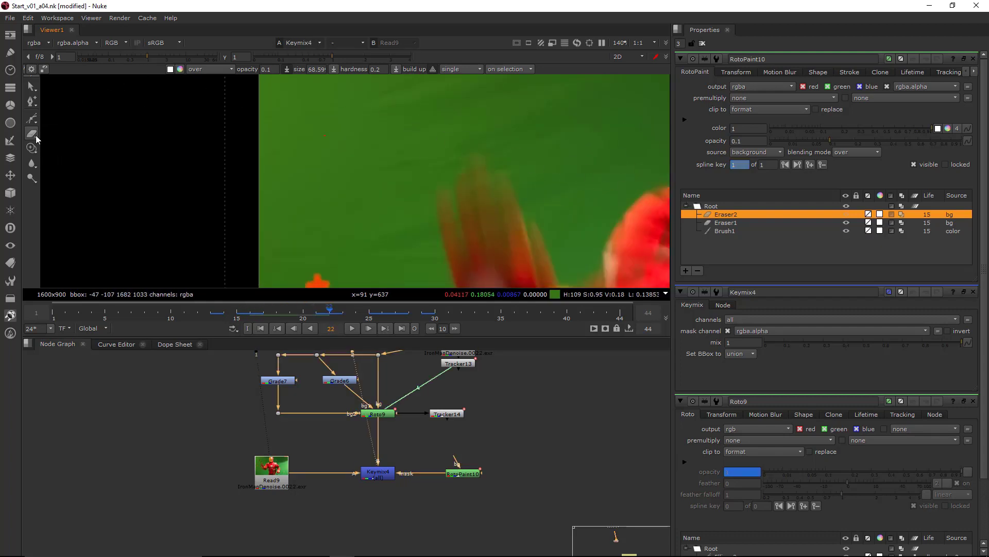
scroll(494, 185, up, 3)
key(n)
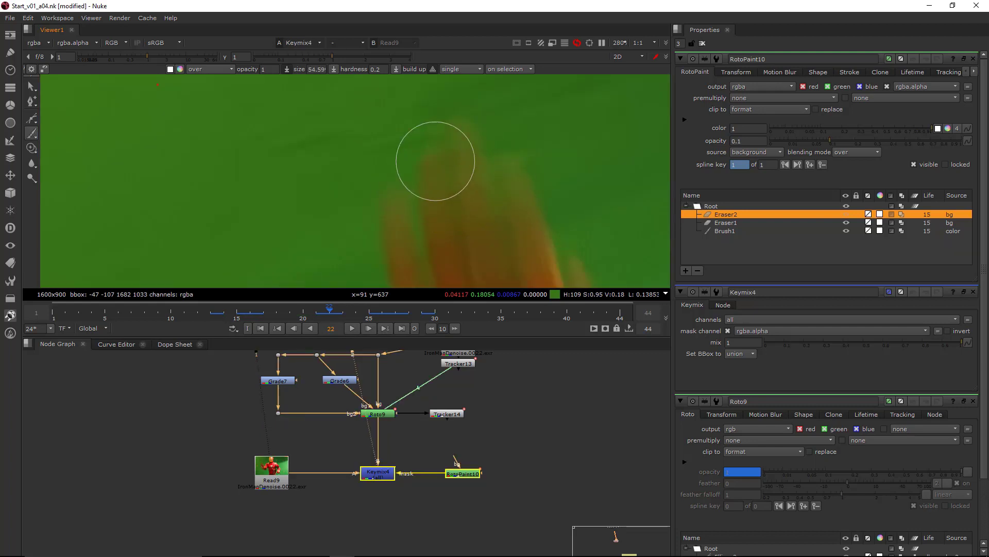
drag(436, 161, 446, 146)
Compare Read9 and Keymix4 in the red channel and paint a second mask stroke over the fingertip below the marker at frame 22.
key(r)
key(1)
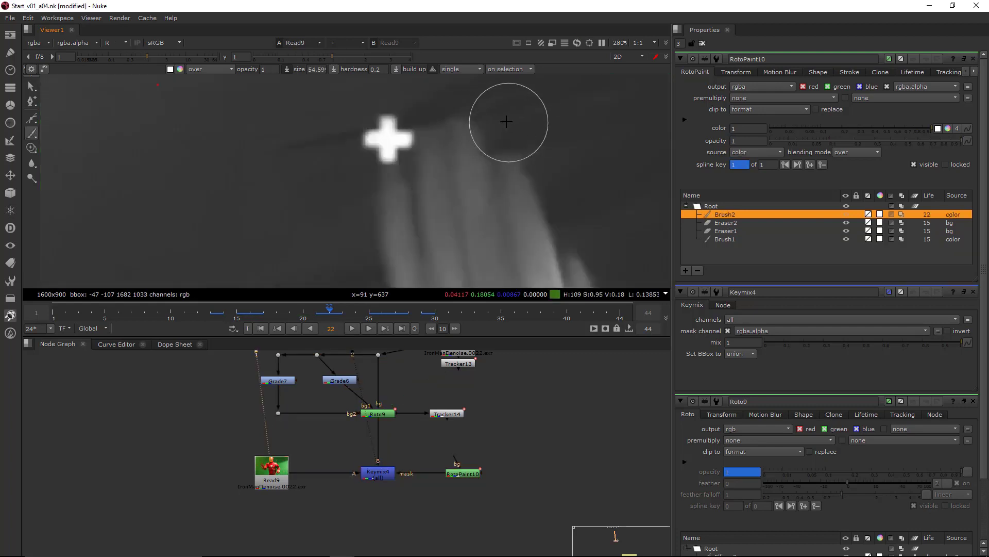
key(2)
key(1)
key(2)
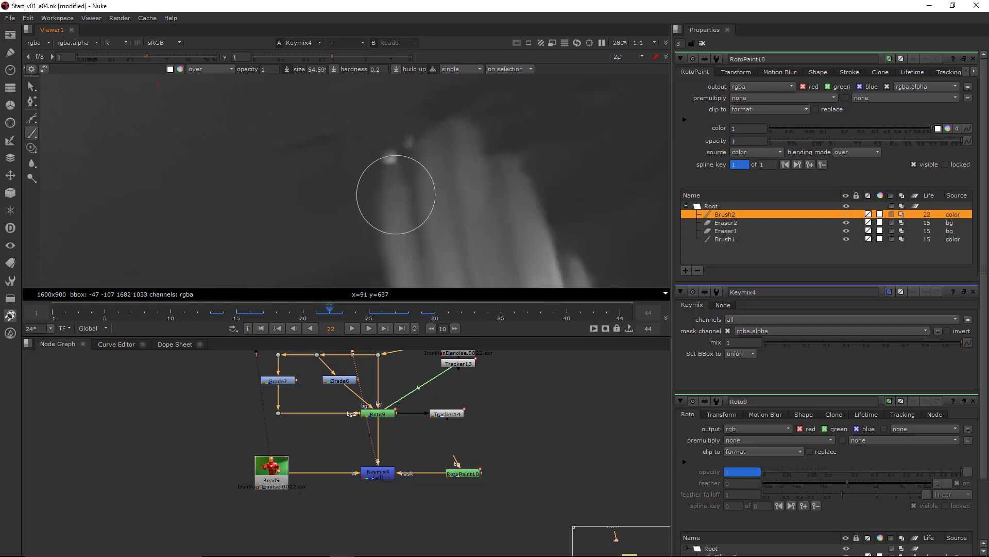
mouse_move(395, 195)
mouse_down()
mouse_move(435, 126)
mouse_move(433, 193)
mouse_move(393, 205)
mouse_move(413, 172)
mouse_up()
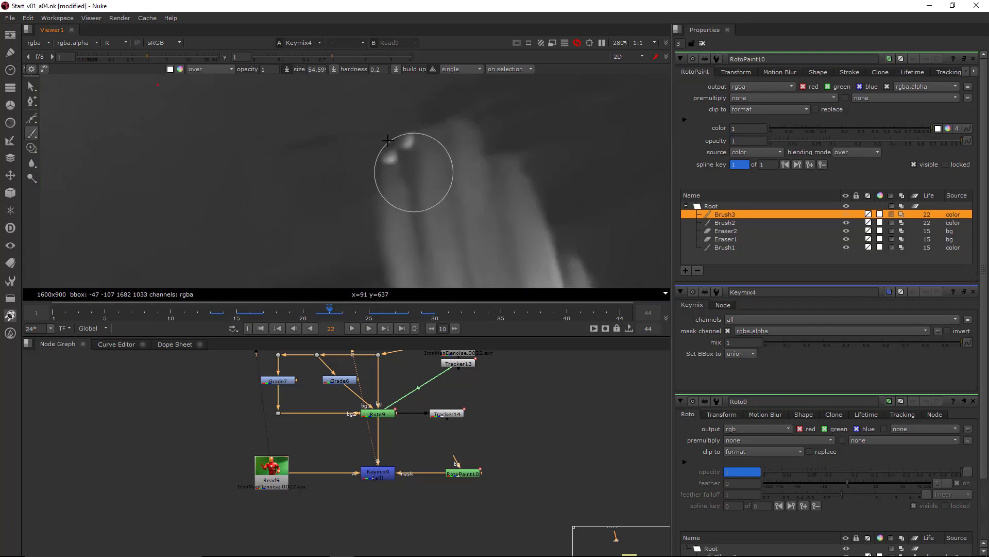
Erase the mask around the marker at frame 22 with opacity 0.1 eraser strokes, about size 69, and restore the full-colour view.
click(32, 137)
scroll(305, 129, up, 2)
middle_drag(382, 138, 326, 185)
mouse_move(364, 181)
shift+mouse_down()
mouse_move(343, 186)
mouse_move(371, 216)
mouse_move(361, 220)
mouse_move(378, 209)
shift+mouse_up()
mouse_move(377, 209)
shift+mouse_down()
mouse_move(382, 218)
mouse_move(412, 155)
mouse_move(394, 177)
shift+mouse_up()
mouse_move(361, 214)
mouse_down()
mouse_move(351, 227)
mouse_move(383, 179)
mouse_up()
scroll(392, 178, down, 6)
key(r)
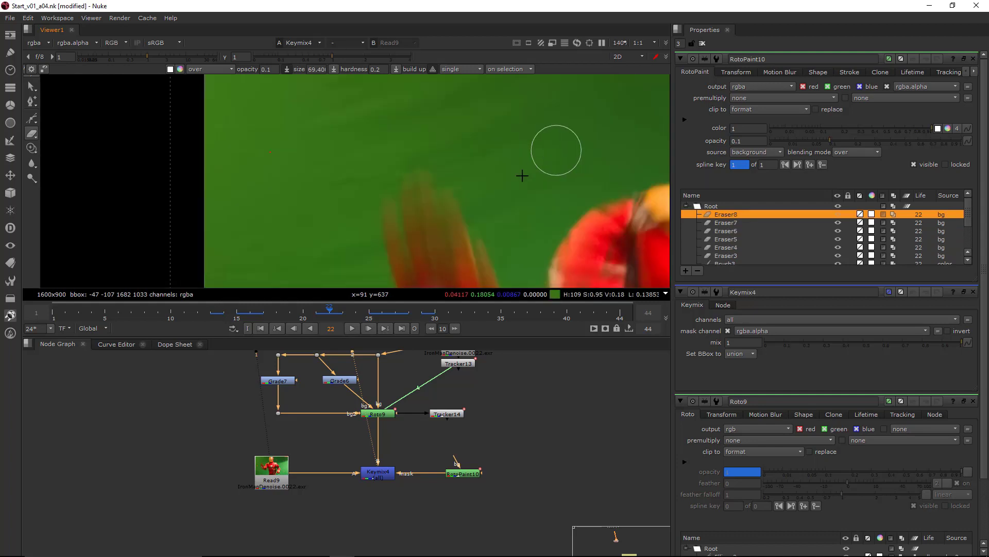
Open the Keymix4 properties and view the output of Roto9.
double_click(376, 473)
scroll(532, 131, down, 3)
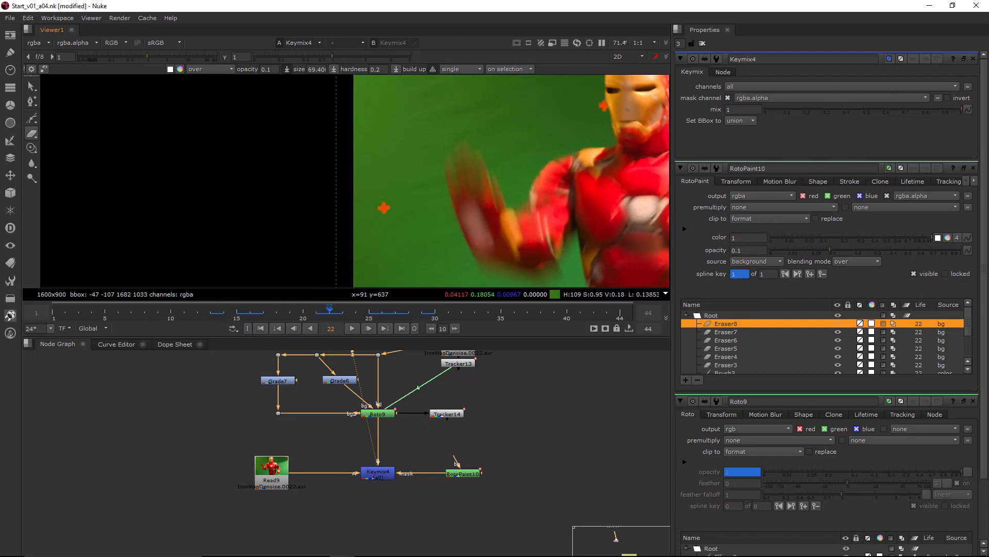
click(371, 472)
click(470, 429)
middle_drag(470, 429, 491, 516)
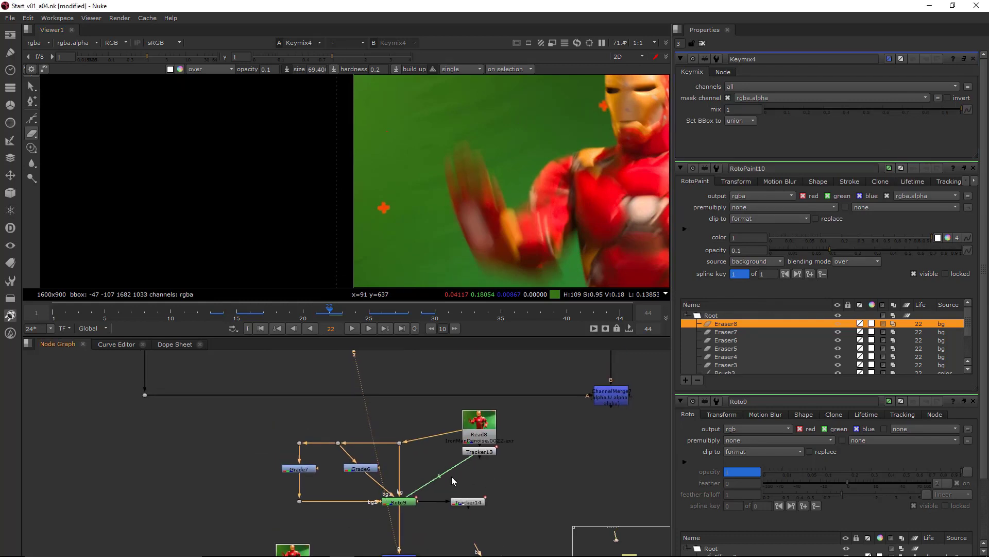
click(411, 501)
scroll(507, 437, down, 3)
middle_drag(501, 427, 489, 459)
key(1)
scroll(420, 191, down, 1)
scroll(497, 436, up, 2)
Insert a Shuffle node between Read8 and the branches feeding Roto9, with its alpha output set to 1.
drag(464, 429, 459, 375)
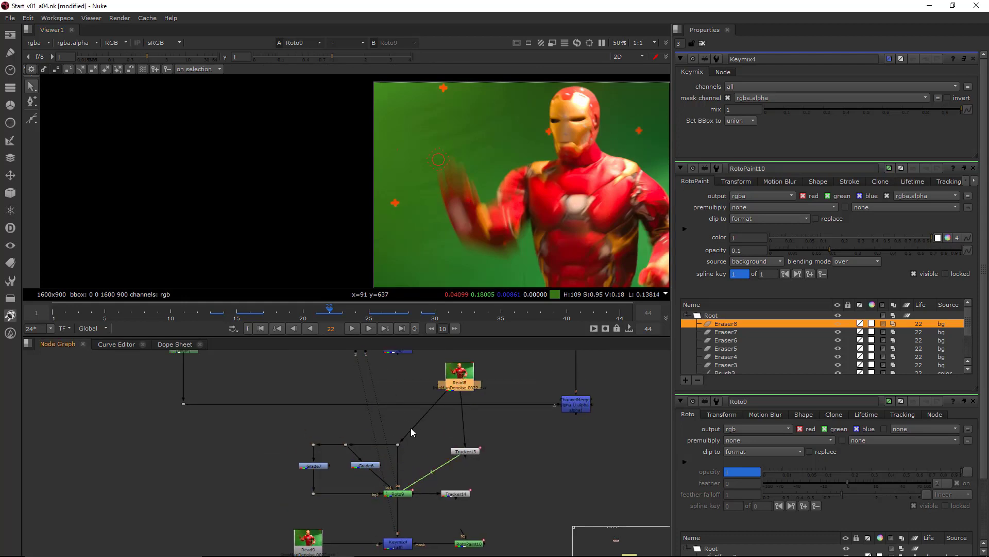
key(Tab)
text(shuffle)
key(Return)
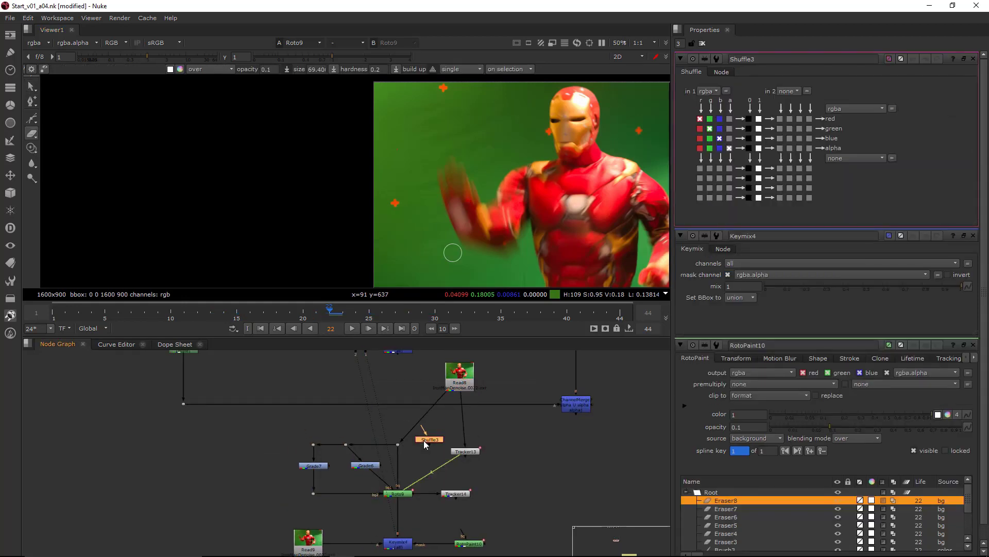
drag(424, 440, 402, 431)
Set Roto9's premultiply option to alpha.
scroll(406, 466, up, 2)
double_click(398, 469)
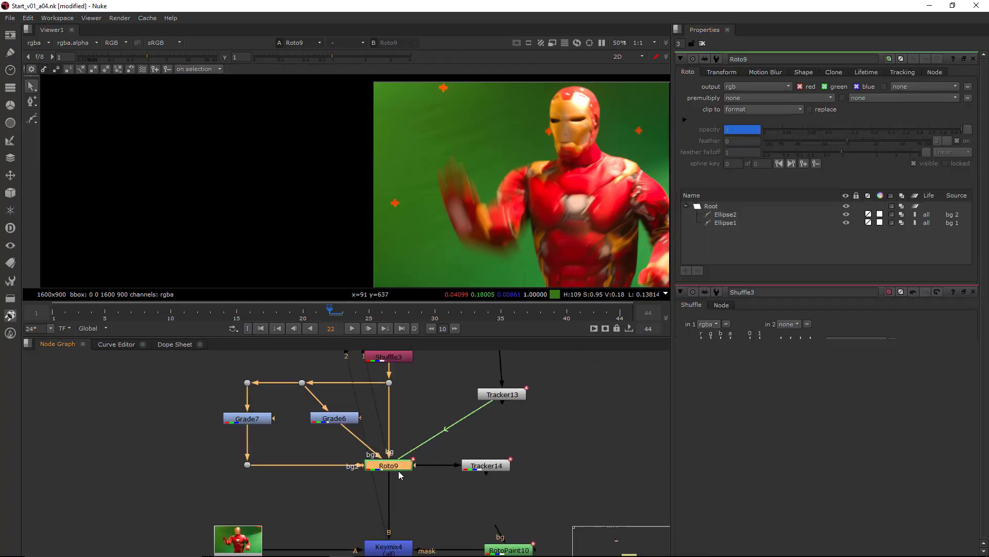
click(763, 97)
click(746, 129)
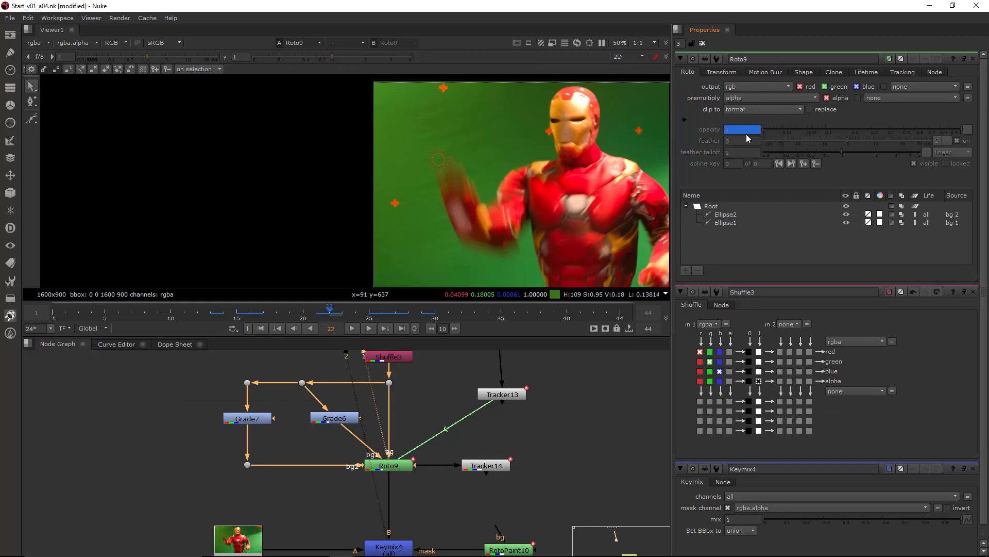
Add a second ChannelMerge node below the existing one, feeding its A input from Roto9 and its B input from the upper ChannelMerge.
scroll(525, 150, down, 3)
scroll(589, 367, down, 2)
scroll(590, 367, down, 1)
middle_drag(608, 380, 533, 456)
drag(618, 385, 537, 466)
middle_drag(567, 509, 567, 472)
click(567, 472)
drag(571, 401, 572, 376)
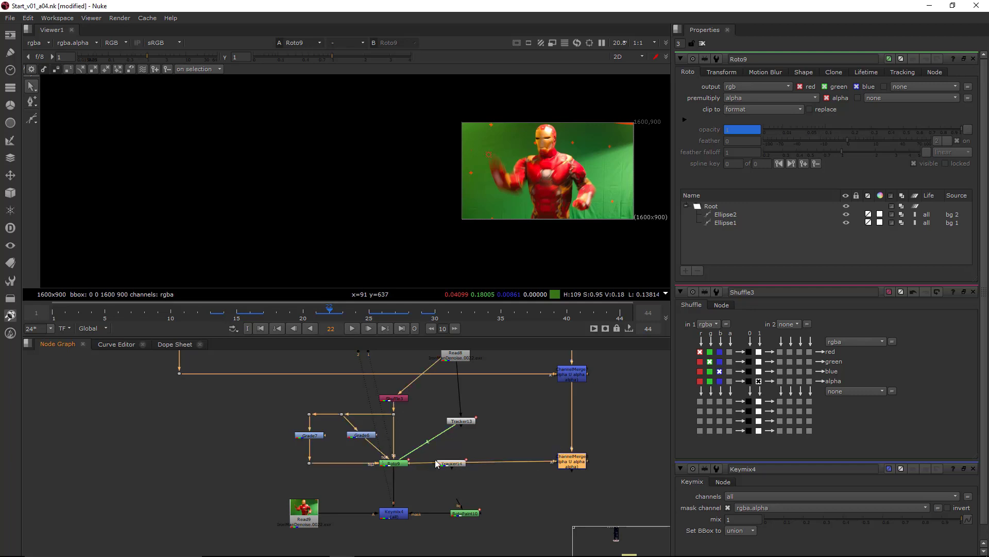
Open ChannelMerge8 and view its combined alpha channel at frame 22.
double_click(570, 464)
key(1)
scroll(582, 221, up, 4)
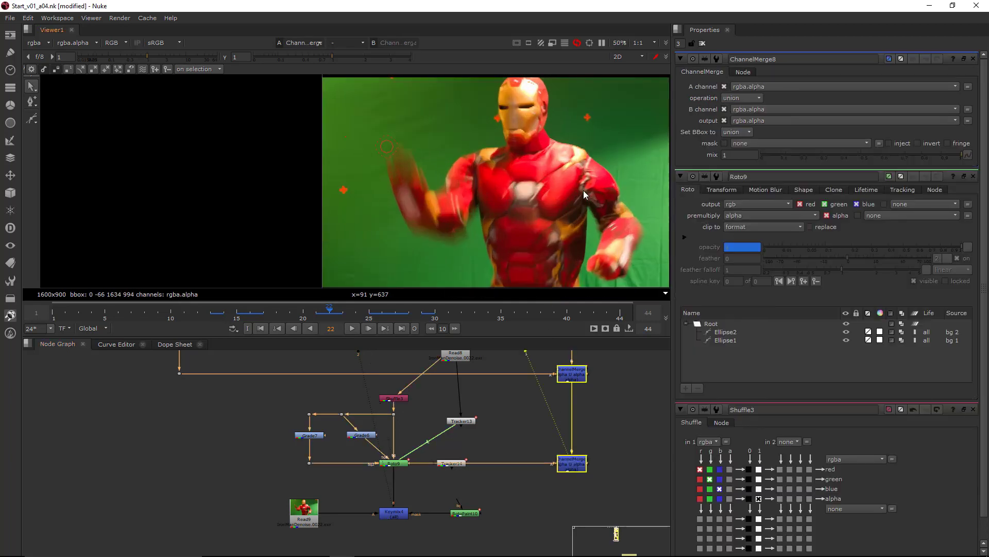
key(a)
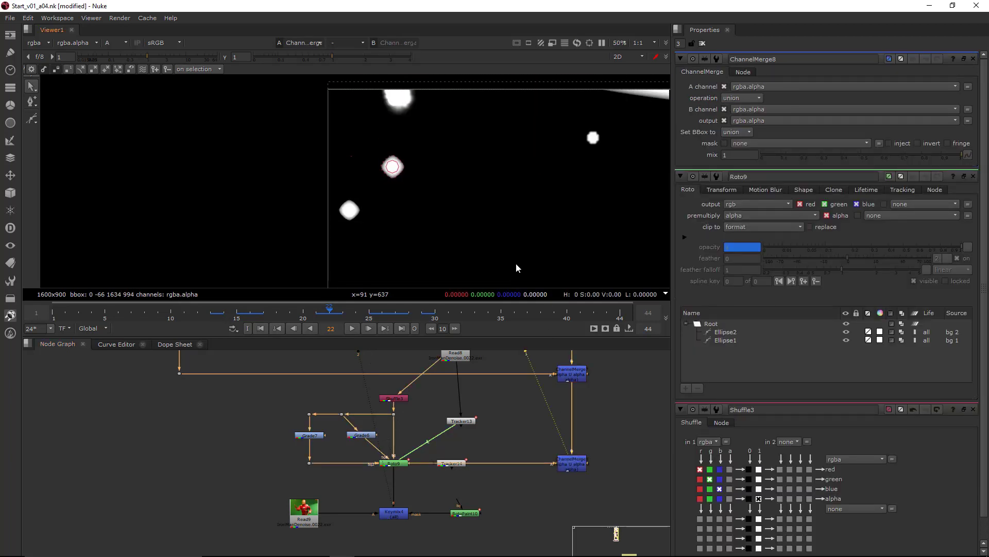
Examine ChannelMerge8's alpha at frame 32 and compare it with Roto9's colour output.
click(462, 317)
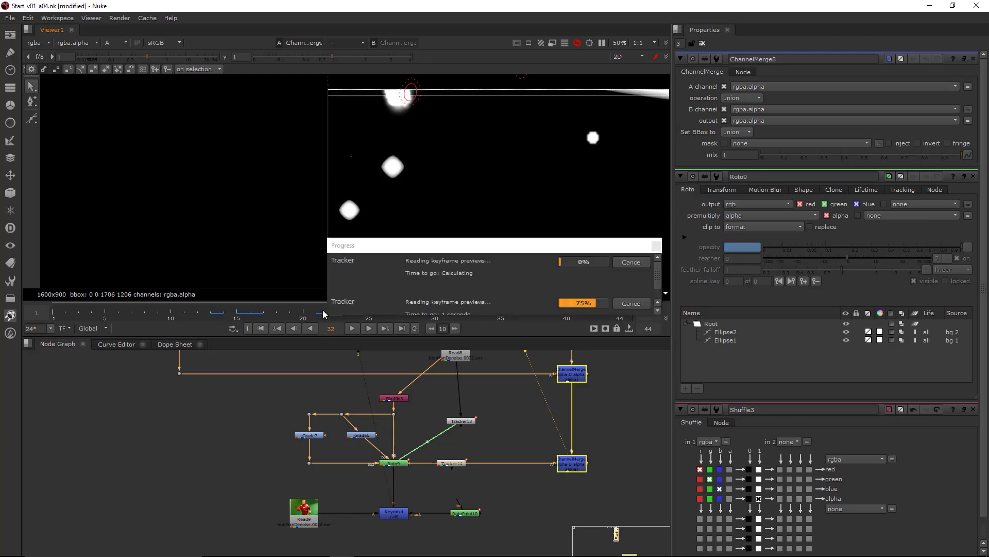
scroll(533, 189, down, 2)
key(a)
key(a)
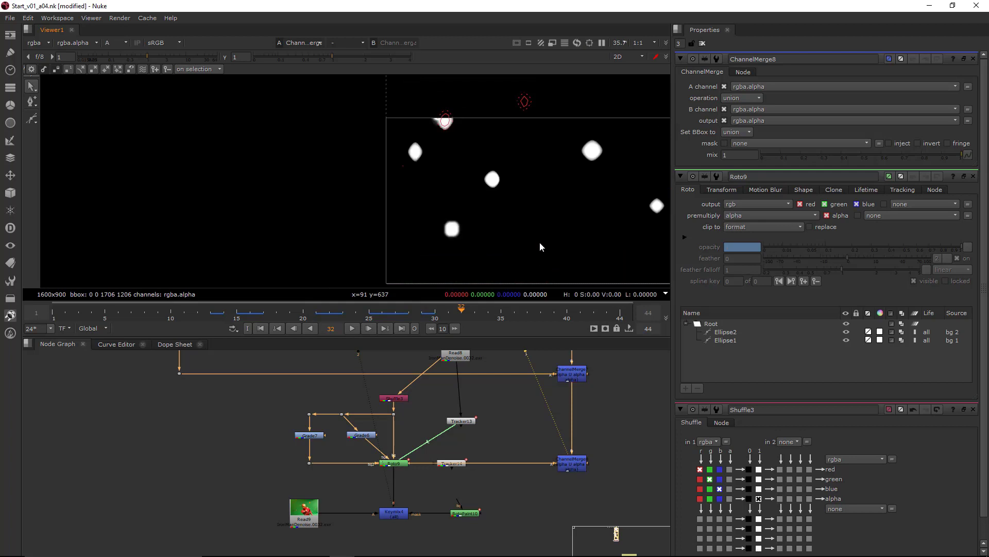
key(a)
click(395, 463)
key(1)
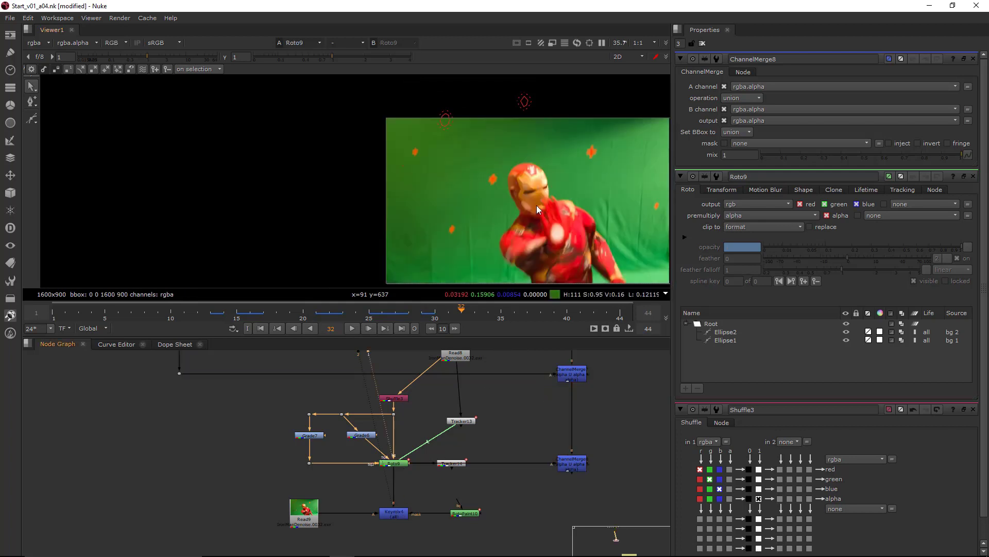
Check ChannelMerge8's alpha against the Roto9 ellipses at frame 28 and return the viewer to Roto9.
drag(422, 314, 411, 314)
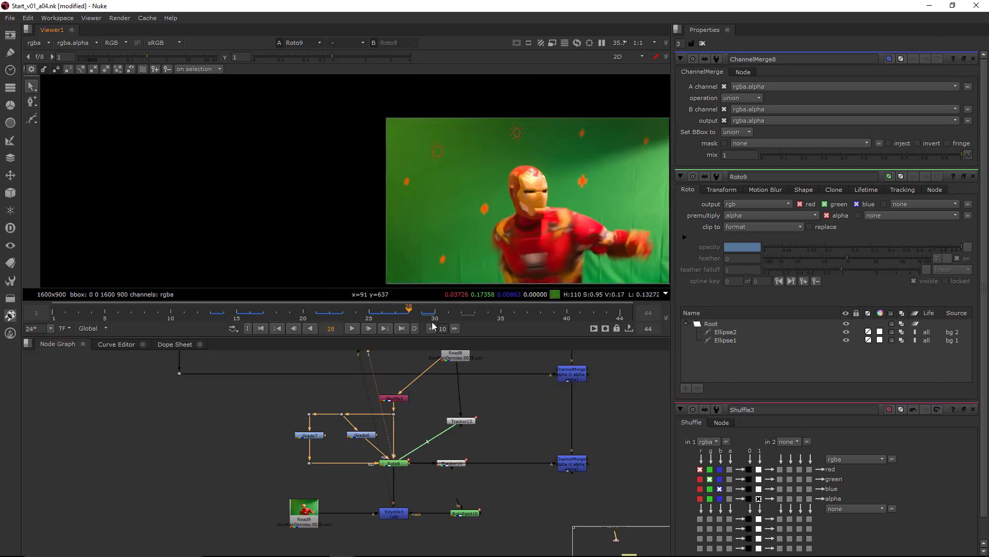
click(567, 465)
key(1)
key(a)
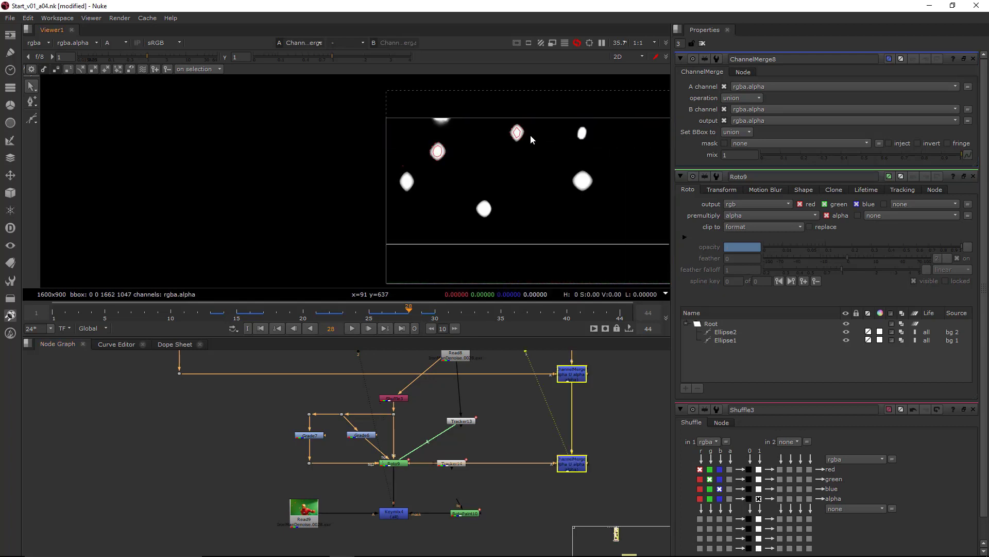
key(a)
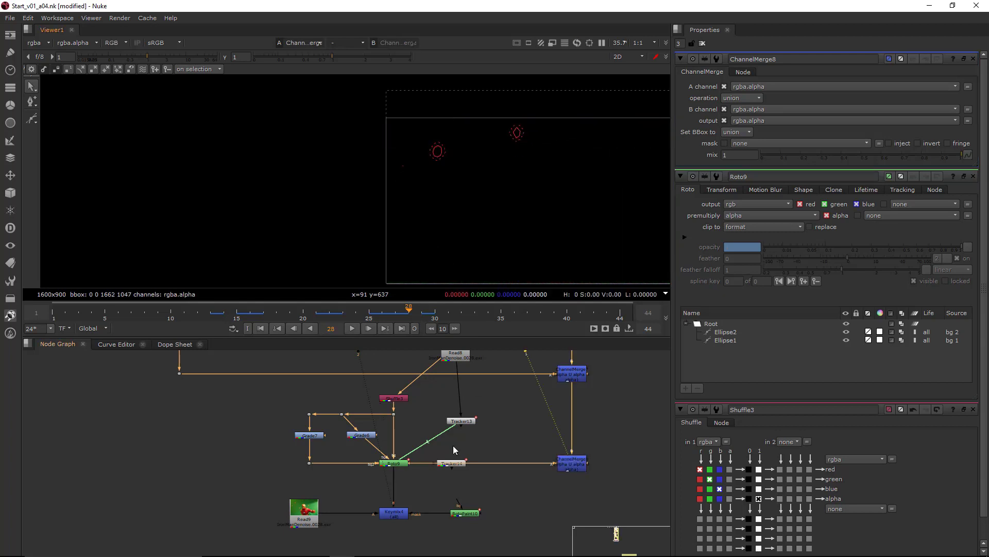
click(392, 466)
key(1)
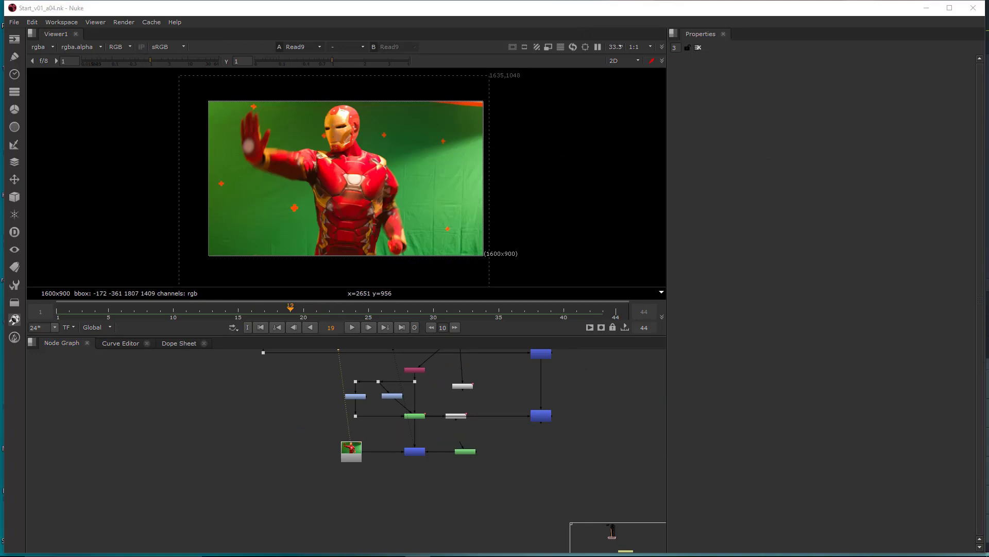
View Keymix4's output at frame 19 and locate the RotoPaint10 node feeding its mask.
key(1)
drag(438, 438, 400, 487)
click(514, 459)
middle_drag(513, 459, 507, 477)
scroll(461, 475, up, 2)
click(461, 469)
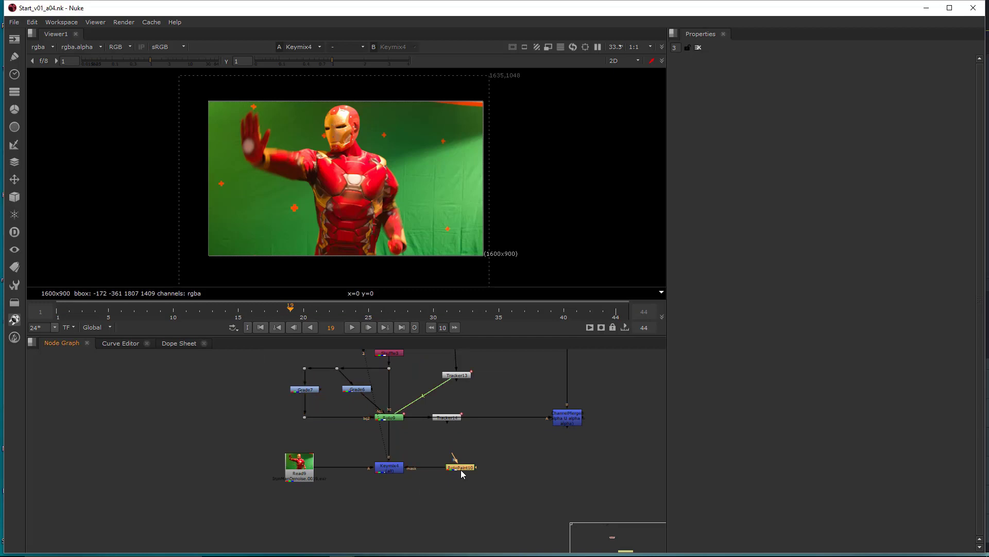
click(390, 465)
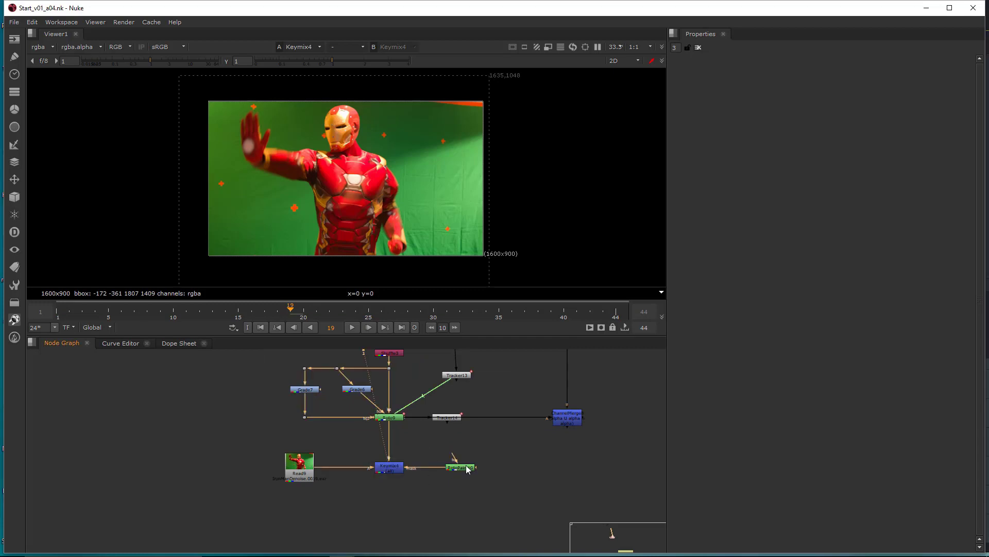
View RotoPaint10 and the lower ChannelMerge node, and display the ChannelMerge's alpha channel at frame 19.
click(464, 468)
key(1)
drag(572, 456, 585, 471)
key(1)
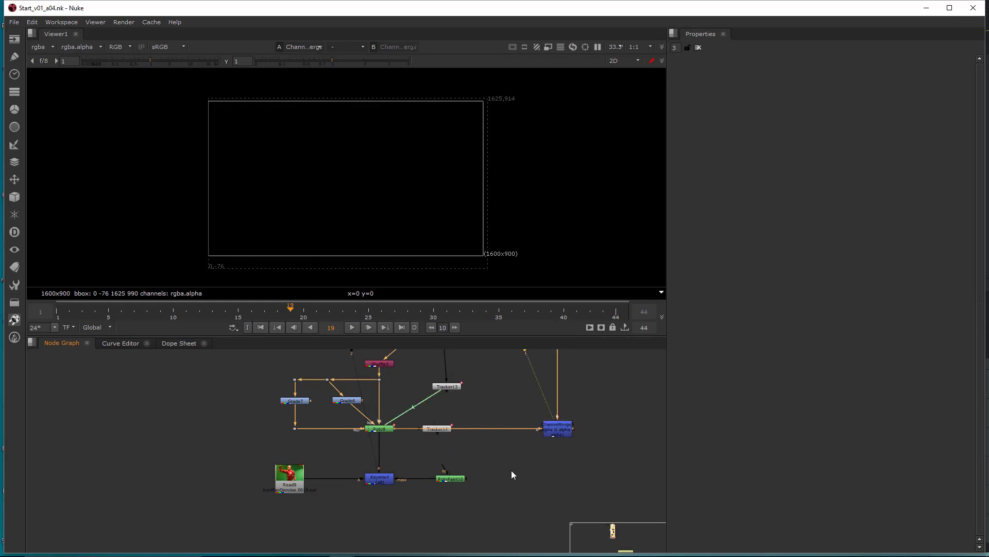
drag(497, 459, 431, 514)
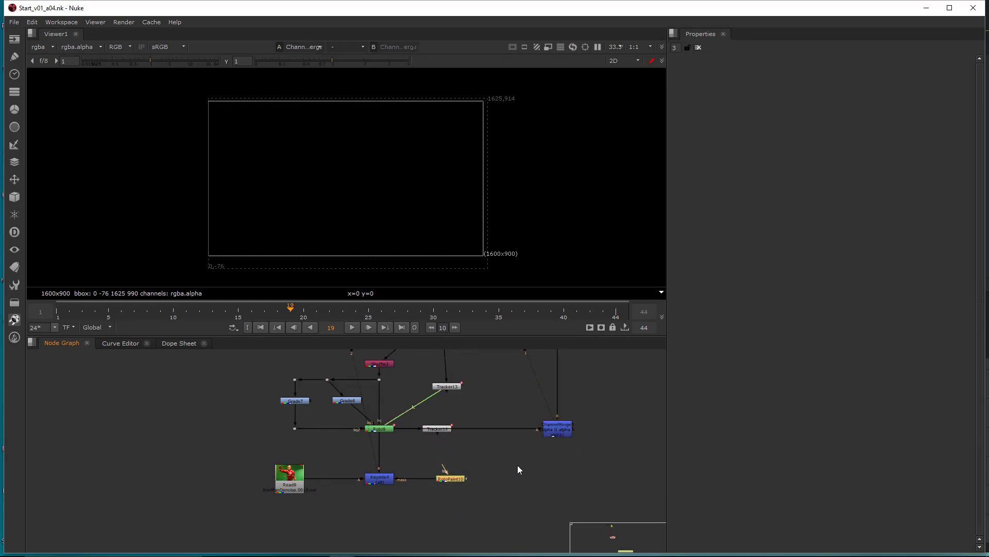
drag(598, 391, 530, 460)
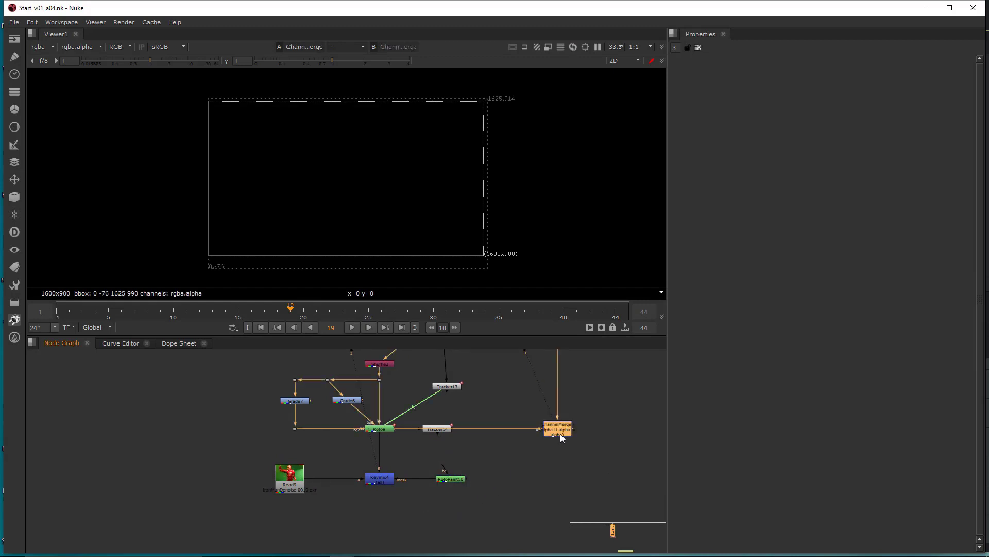
key(1)
key(a)
middle_drag(422, 186, 478, 199)
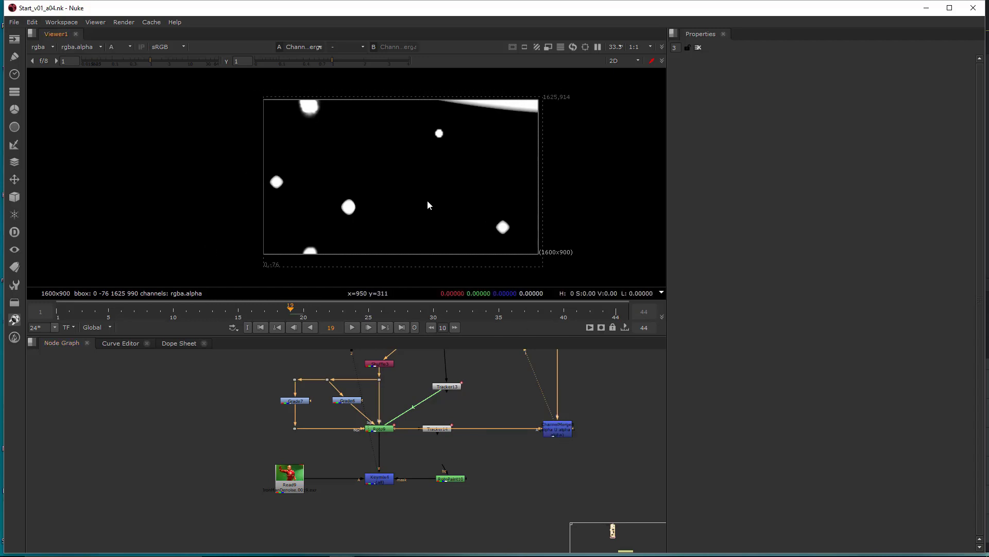
Compare RotoPaint10's painted mask with the lower ChannelMerge's alpha at frame 22.
click(452, 479)
key(2)
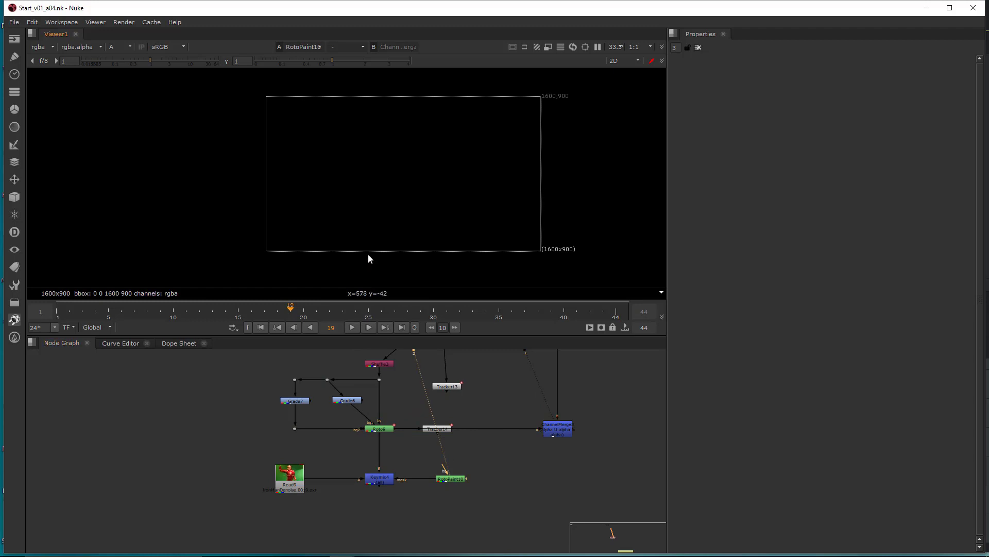
drag(317, 312, 328, 311)
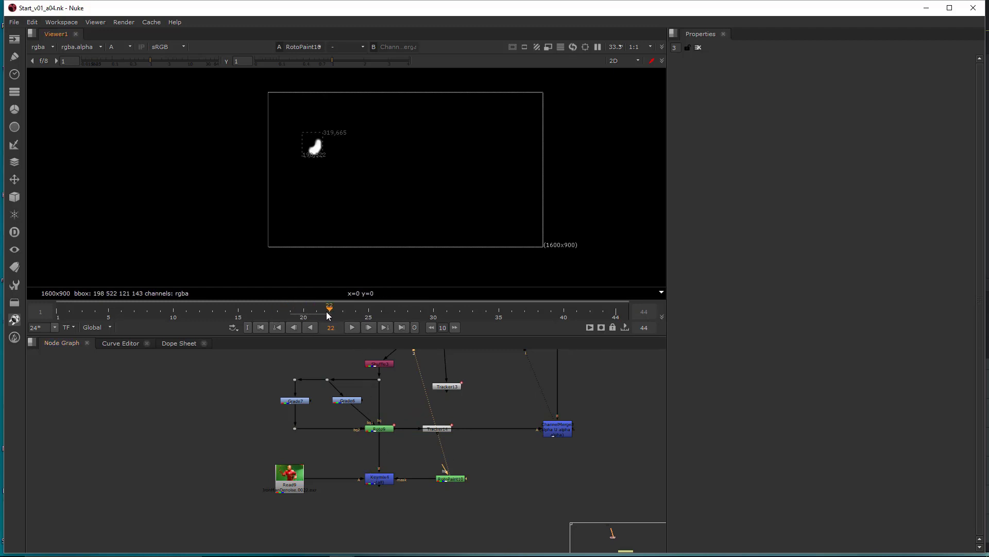
scroll(361, 191, up, 5)
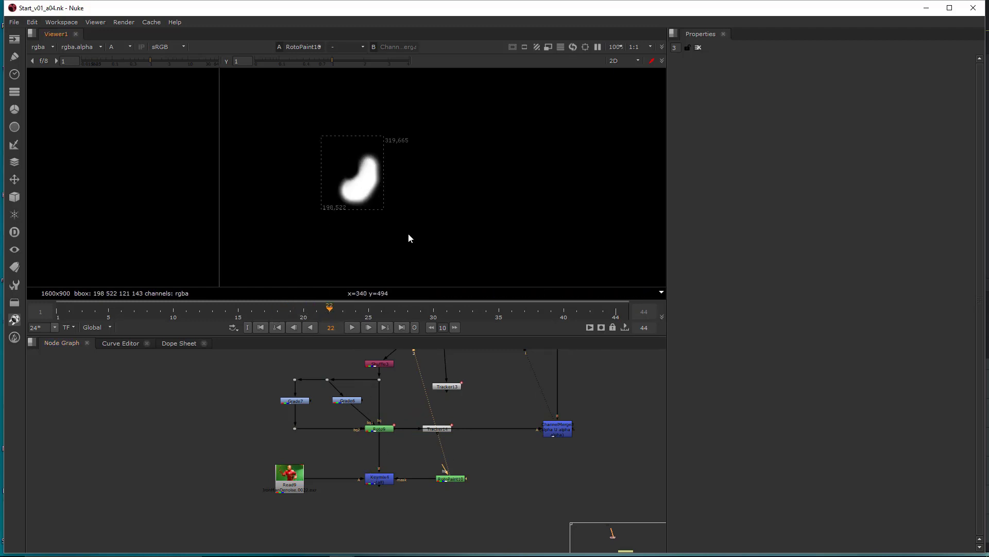
drag(598, 411, 520, 485)
key(1)
click(498, 483)
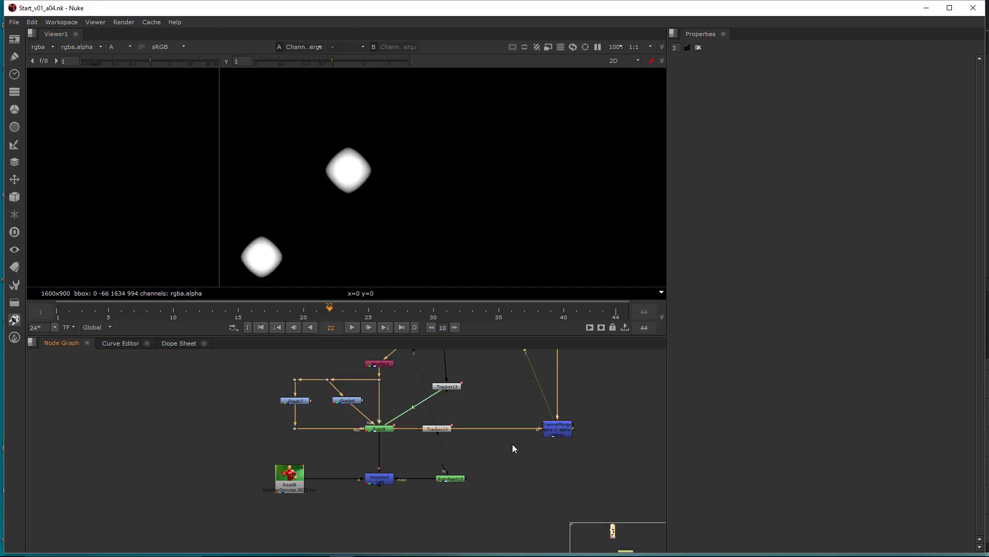
Display RotoPaint10's painted mask in the viewer at frame 22.
click(507, 463)
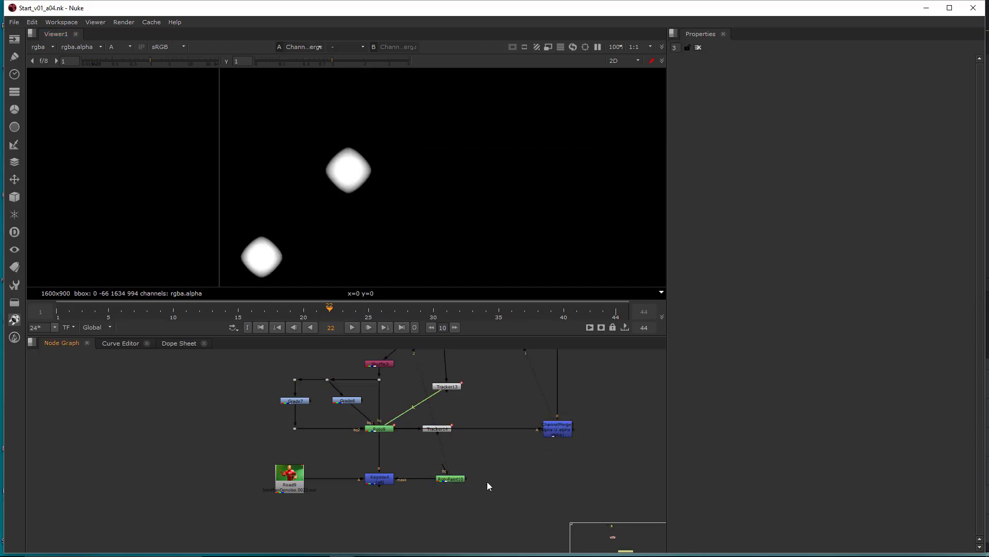
click(561, 430)
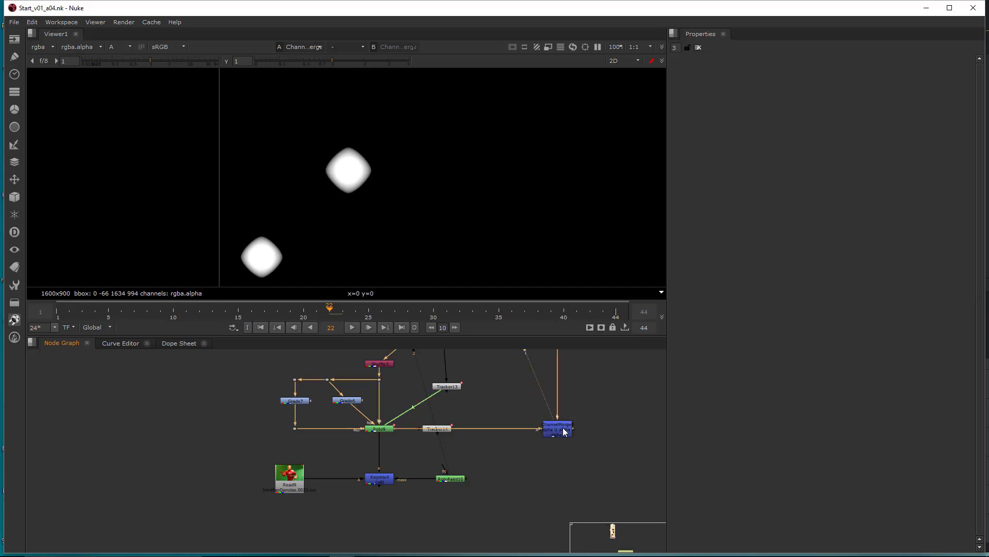
click(453, 478)
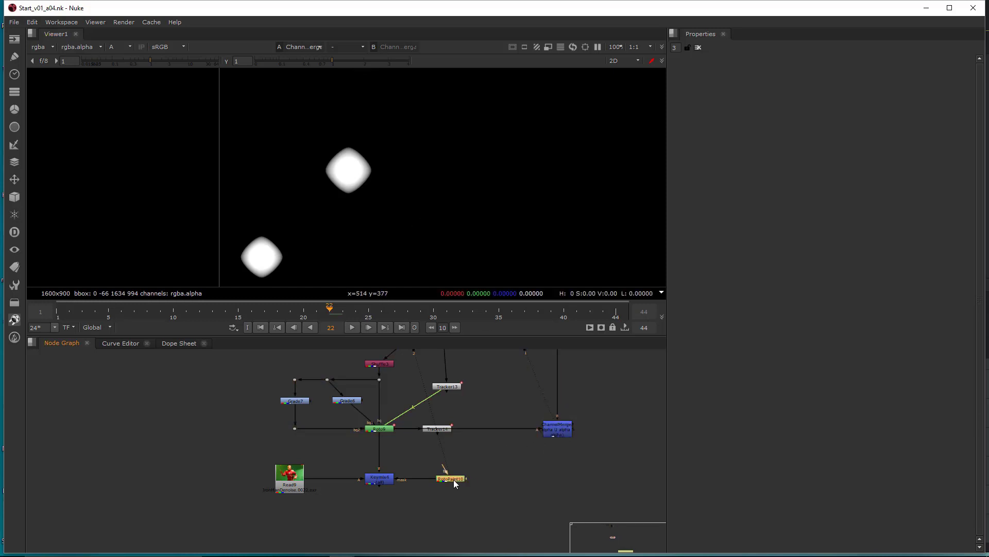
key(1)
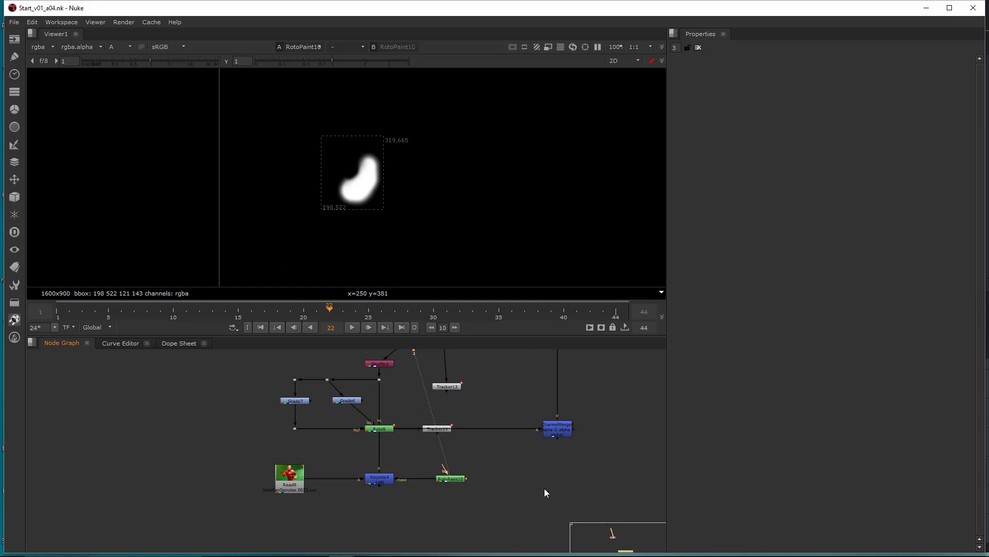
Add a Merge with RotoPaint10 as A and the lower ChannelMerge as B, view its result, and set its operation to stencil.
key(m)
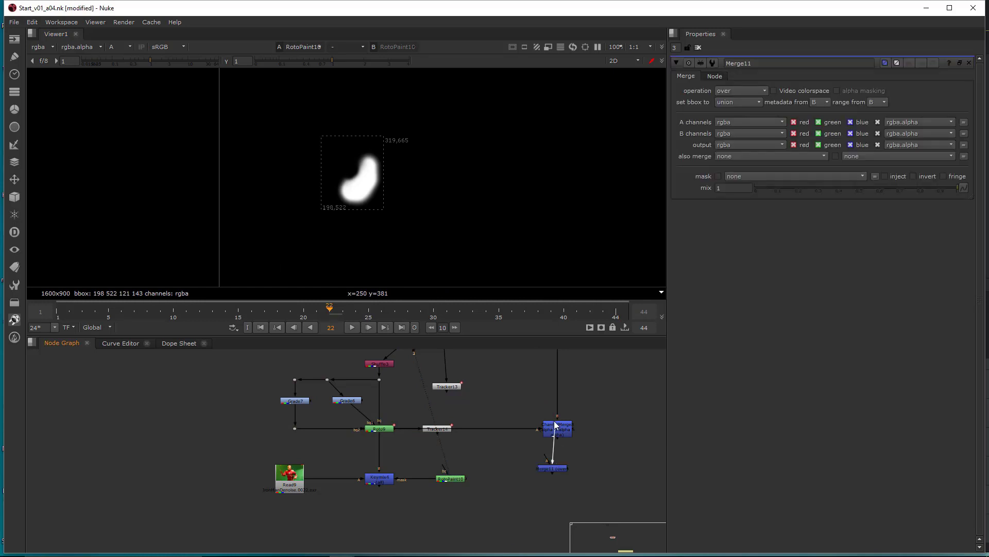
drag(549, 462, 561, 478)
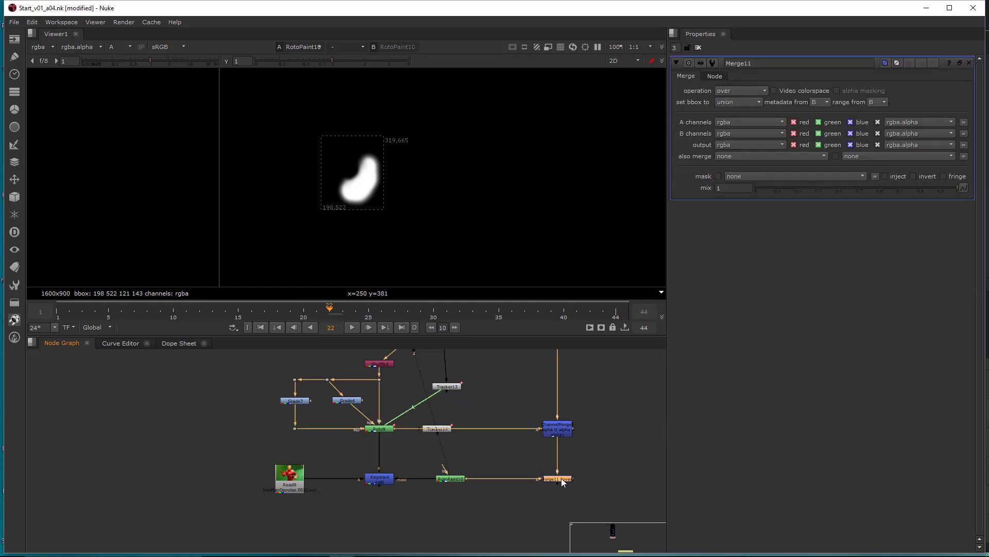
key(1)
click(757, 91)
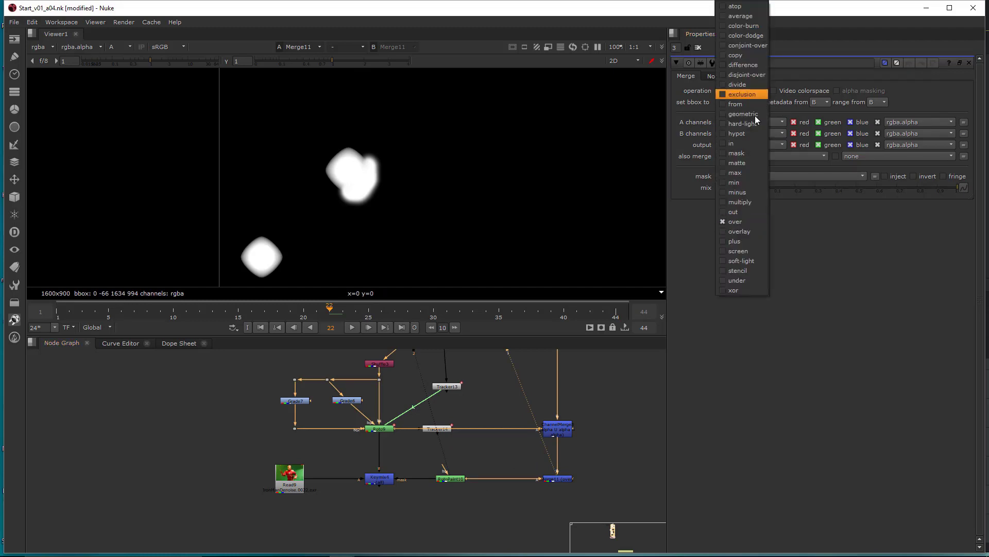
click(746, 271)
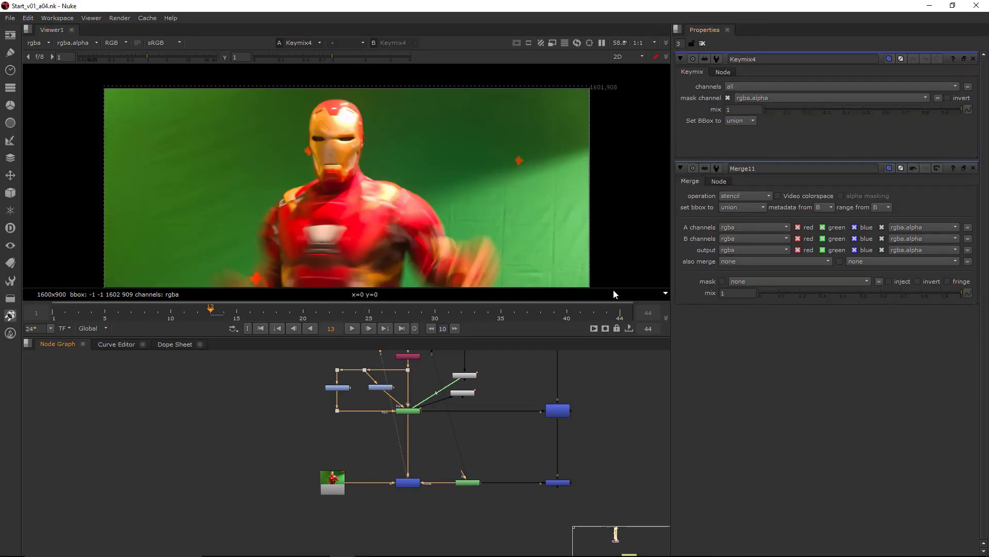
Examine the marker beside Iron Man's right-hand background in Keymix4, and scrub the original Read9 footage for comparison.
scroll(536, 193, up, 5)
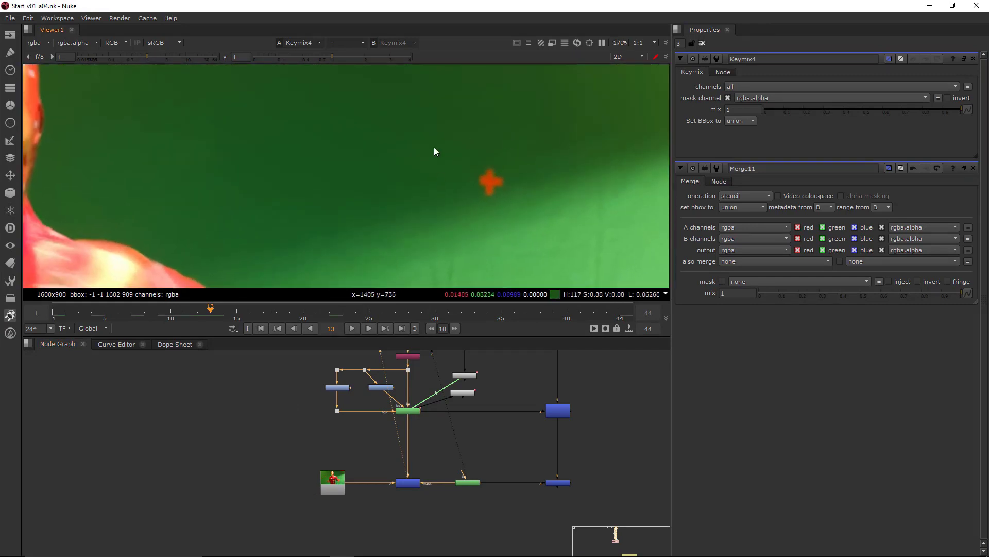
scroll(490, 198, down, 5)
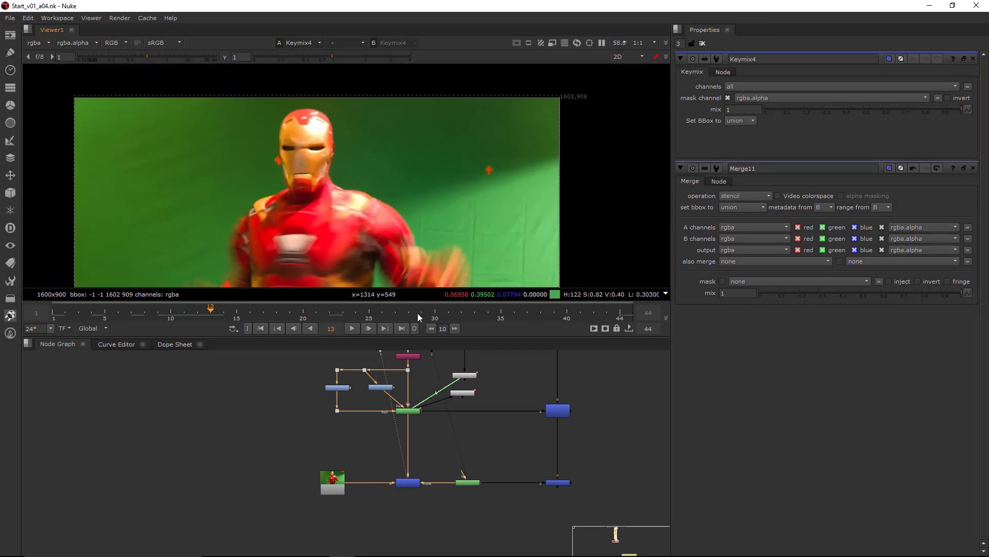
click(334, 480)
key(1)
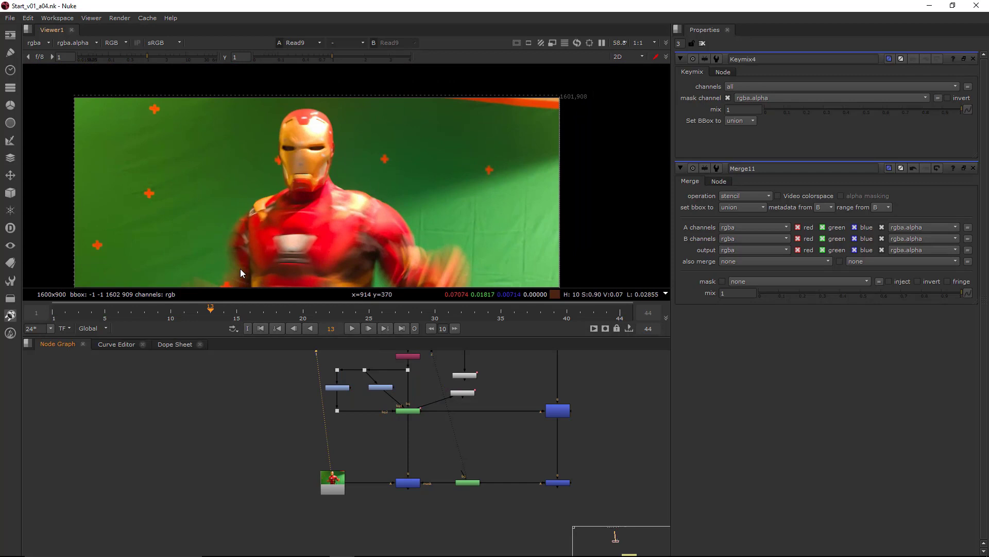
click(54, 312)
drag(54, 312, 159, 308)
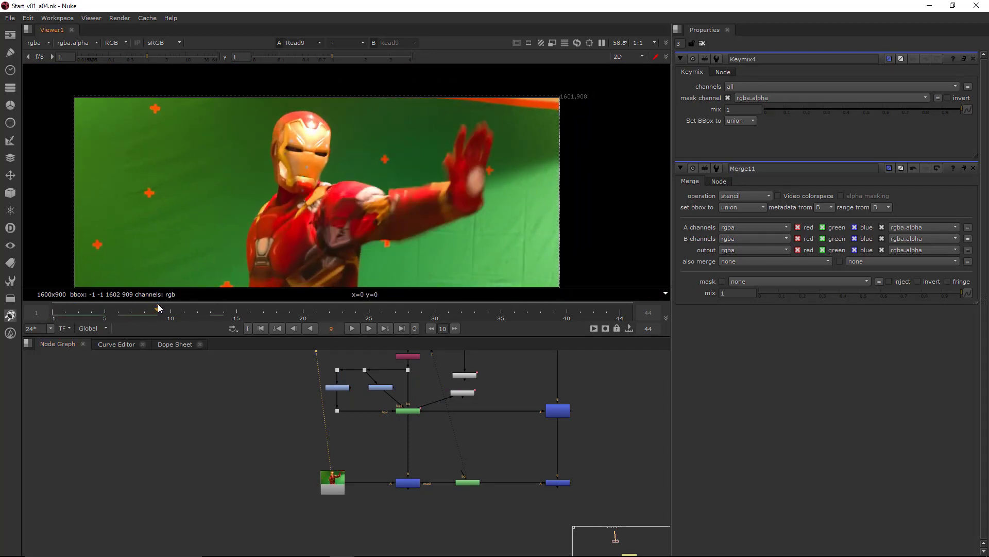
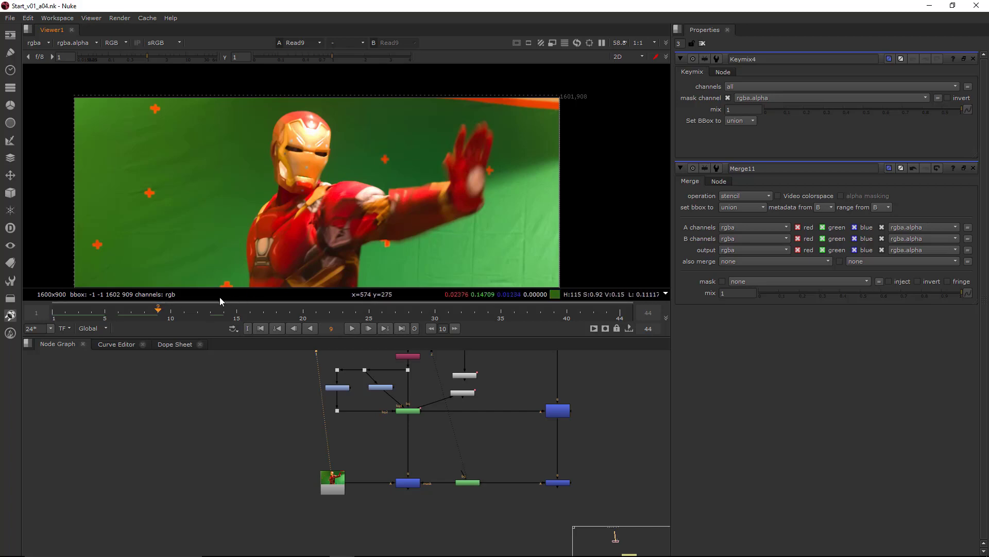
drag(169, 311, 382, 332)
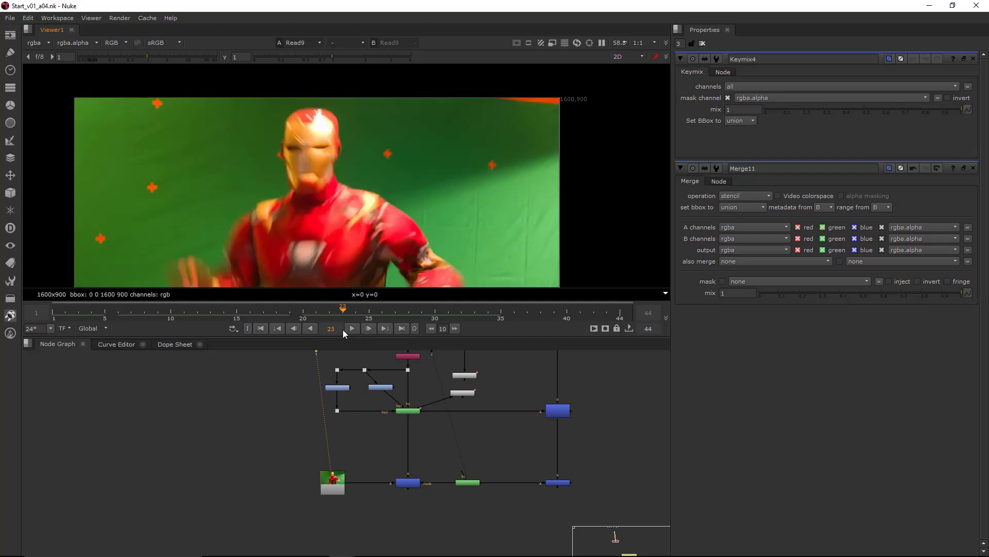
drag(248, 310, 51, 314)
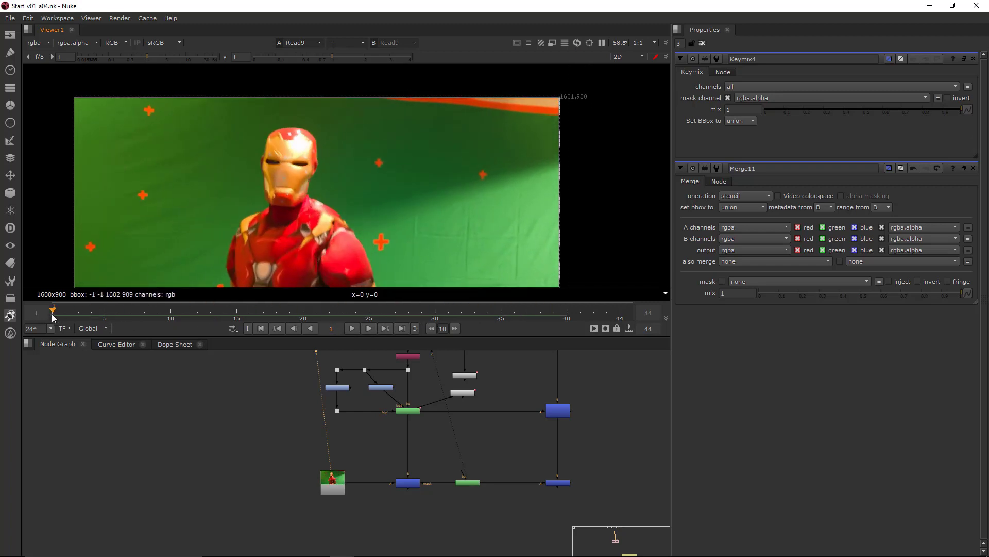
View Keymix4's output at frame 1.
click(412, 484)
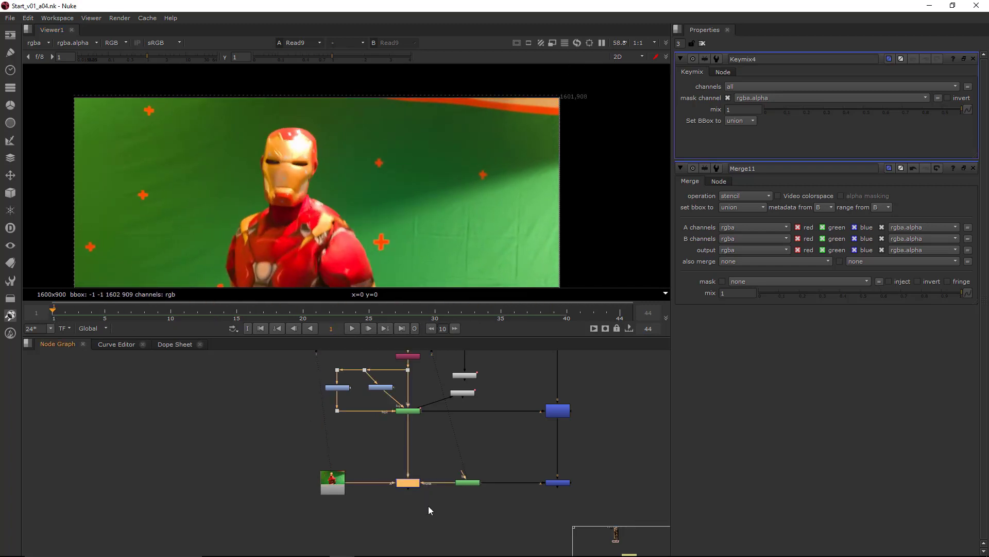
key(1)
click(433, 506)
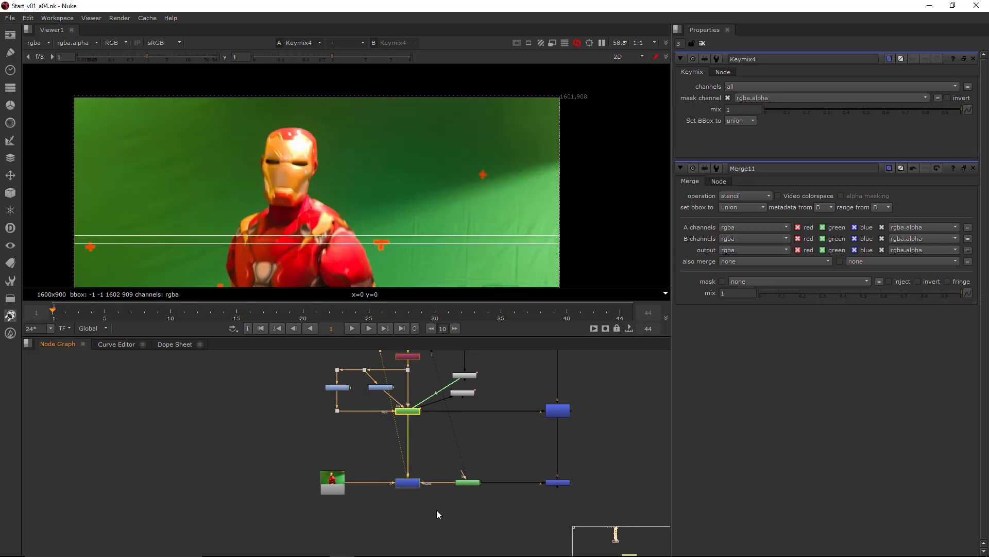
click(437, 509)
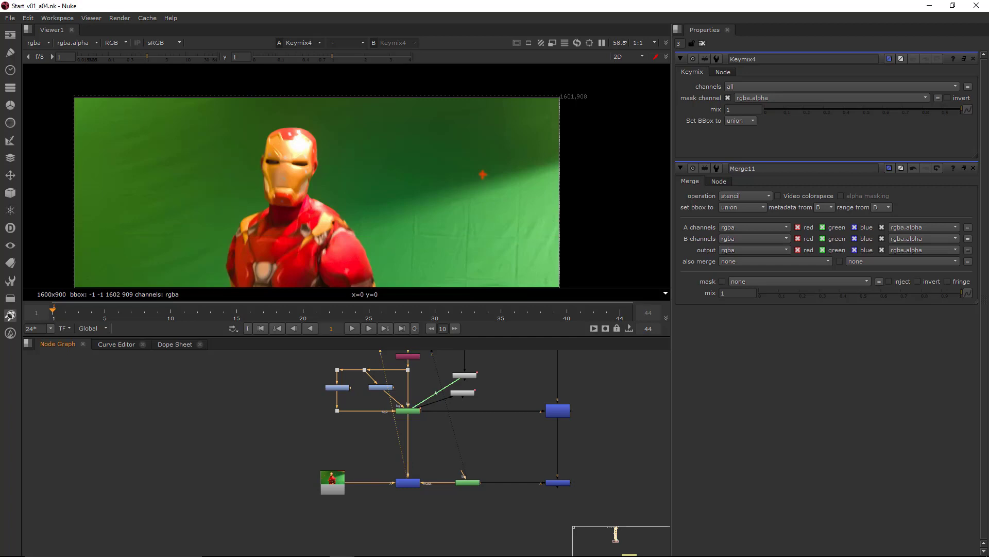
Add a Roto node below Keymix4 and connect its bg input to Keymix4.
middle_drag(403, 540, 407, 494)
scroll(407, 494, up, 2)
key(o)
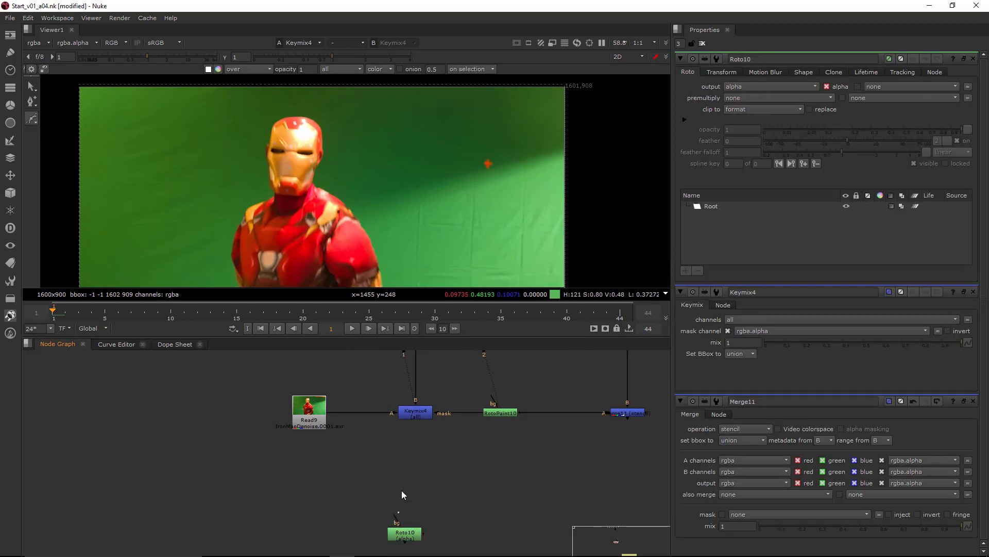
middle_drag(403, 536, 453, 458)
drag(452, 458, 463, 458)
middle_drag(376, 355, 369, 405)
middle_drag(471, 510, 468, 482)
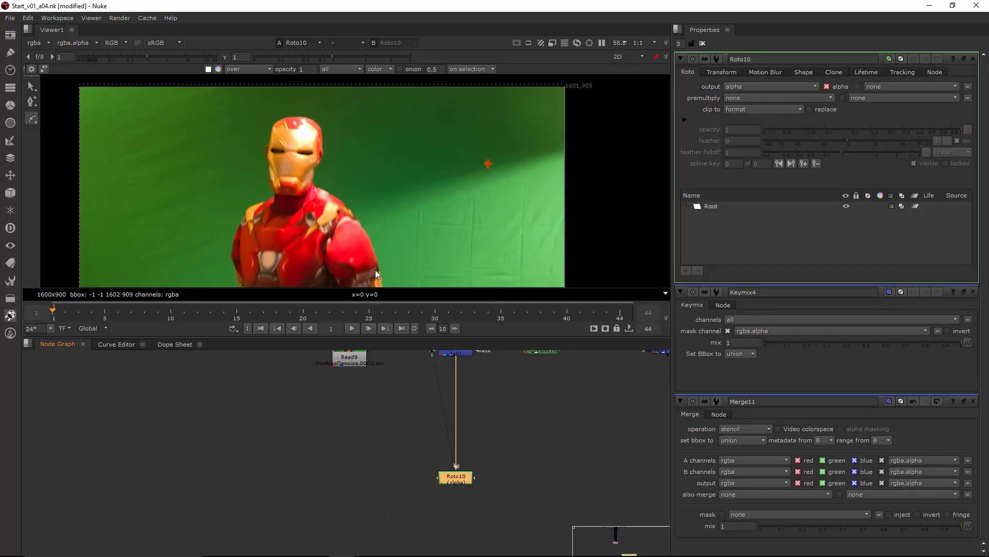
View Roto10 and draw a circular ellipse around the remaining marker in the upper-right green background.
key(1)
click(32, 119)
click(57, 150)
scroll(496, 159, up, 10)
shift+drag(405, 197, 467, 257)
scroll(497, 198, down, 4)
middle_drag(385, 418, 429, 433)
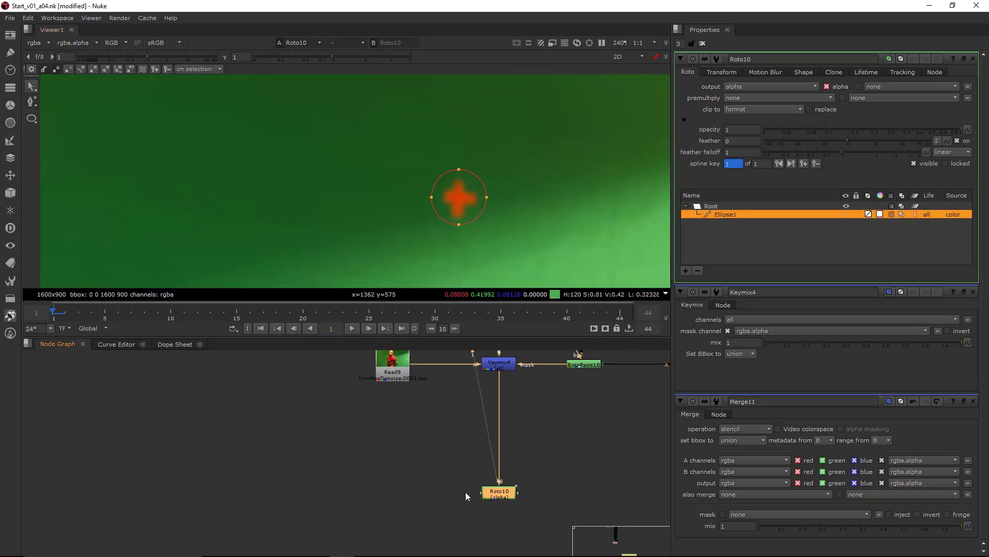
Connect Roto10's bg1 input to Read9 through a Dot and set the ellipse's source to bg 1.
drag(480, 493, 396, 370)
ctrl+drag(445, 429, 394, 441)
click(498, 491)
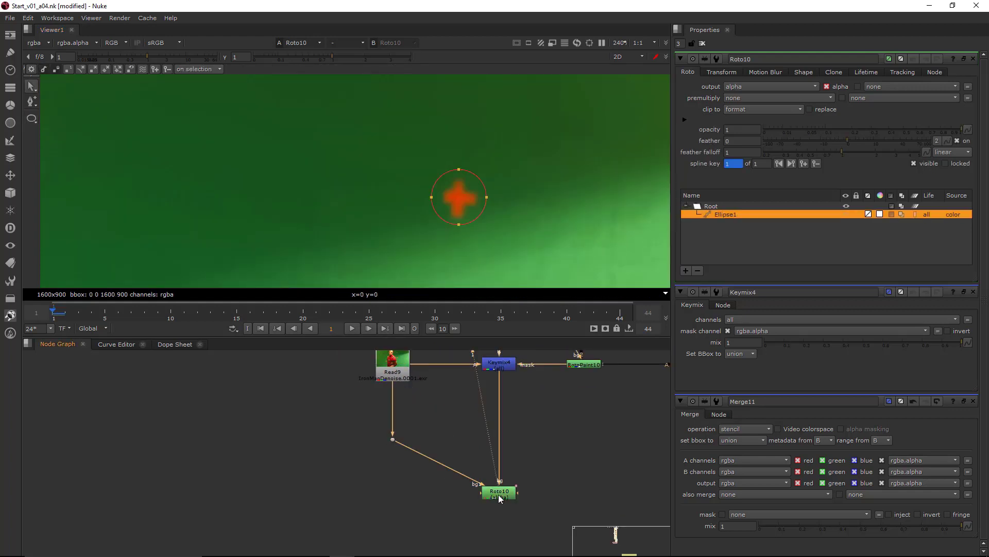
click(803, 72)
click(756, 86)
click(755, 105)
Offset the ellipse's clone source to translate x -57, y -17 so clean background covers the marker.
click(833, 71)
scroll(575, 169, down, 5)
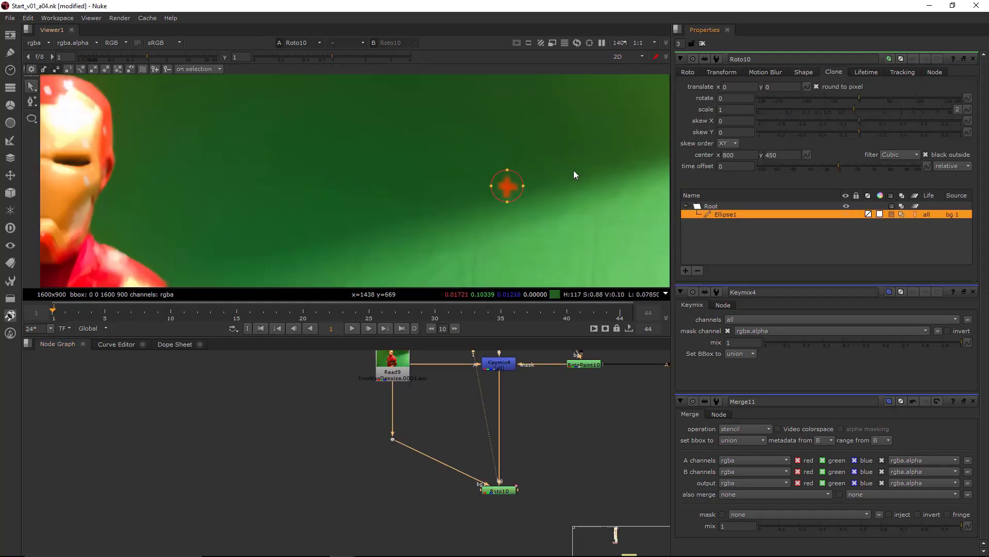
scroll(571, 157, up, 4)
mouse_move(565, 166)
mouse_down()
mouse_move(527, 186)
mouse_move(503, 184)
mouse_up()
Compare Roto10's cloned patch with Keymix4's output, with the viewer overlays hidden.
click(497, 366)
key(1)
click(499, 490)
key(2)
key(q)
key(q)
scroll(611, 164, down, 3)
click(565, 508)
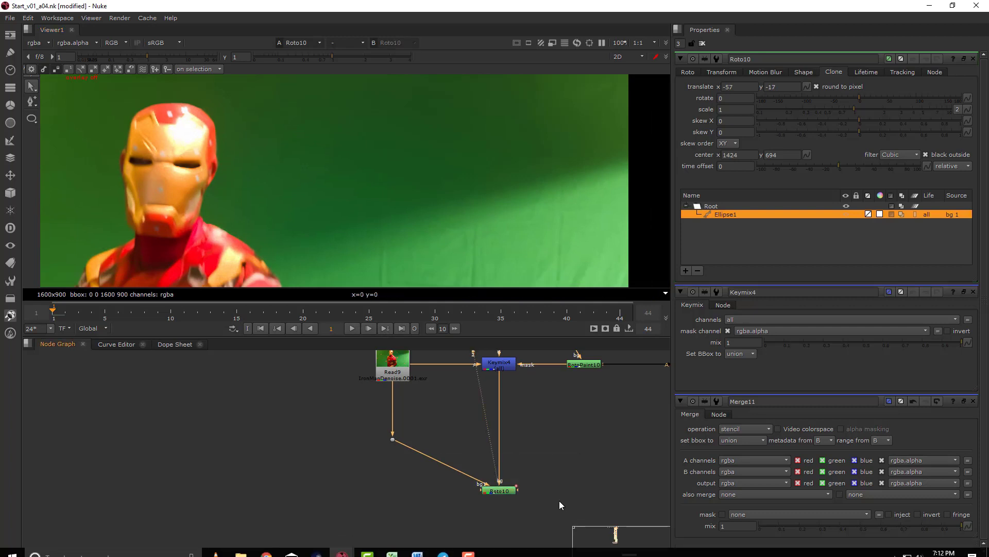
Connect Roto10's bg2 input to Read9 through a Dot and delete the Dot on the bg1 connection.
drag(393, 439, 392, 377)
ctrl+drag(450, 432, 401, 491)
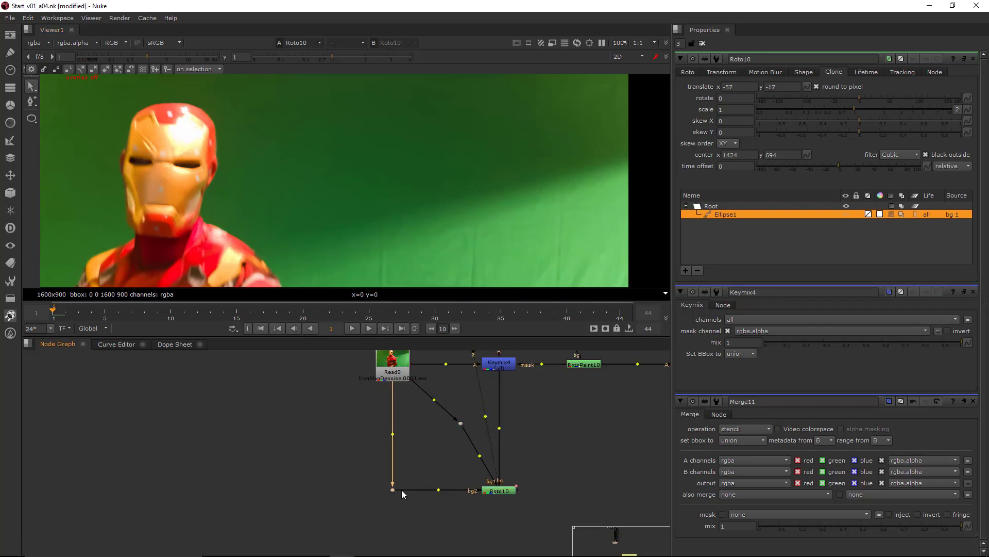
click(460, 423)
key(Delete)
click(502, 491)
Add a Tracker node beside Read9, connect it to Read9 and display it in the viewer.
click(249, 406)
key(Tab)
text(tracker)
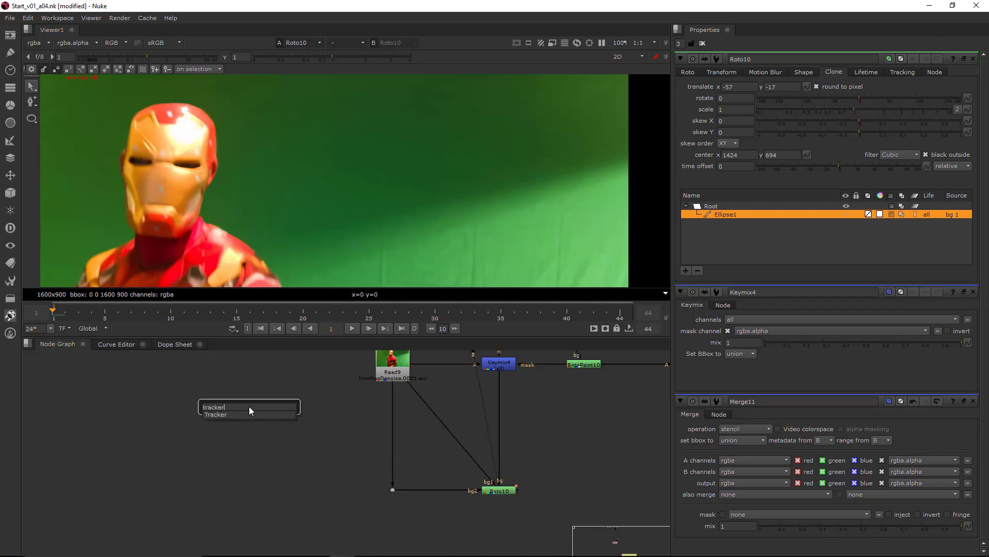
key(Return)
middle_drag(249, 406, 231, 448)
drag(230, 437, 370, 408)
drag(230, 445, 295, 403)
key(1)
Place a track on the upper-right marker at frame 1, enlarge its tracking area and track forward.
click(36, 69)
scroll(500, 184, up, 5)
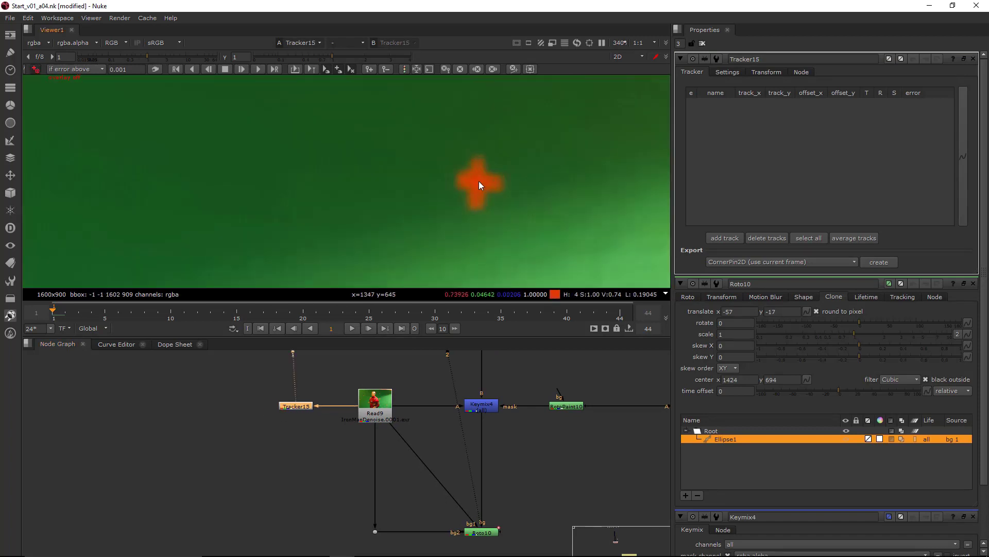
click(480, 182)
scroll(570, 267, down, 3)
drag(566, 275, 603, 300)
drag(546, 255, 549, 259)
scroll(384, 171, down, 4)
click(35, 69)
click(258, 69)
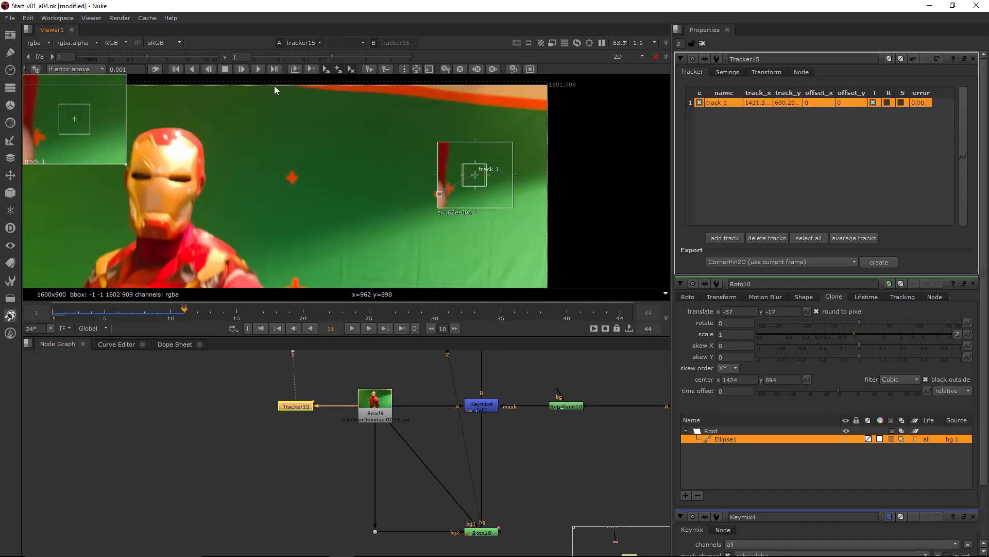
Stop the tracking and re-centre track 1 on the marker by hand at frames 7 and 12.
click(639, 305)
key(Left)
key(Left)
key(Left)
key(Left)
key(Left)
key(Left)
key(Left)
key(Left)
key(Left)
key(Left)
key(Left)
key(Left)
key(Left)
key(Left)
scroll(451, 184, up, 6)
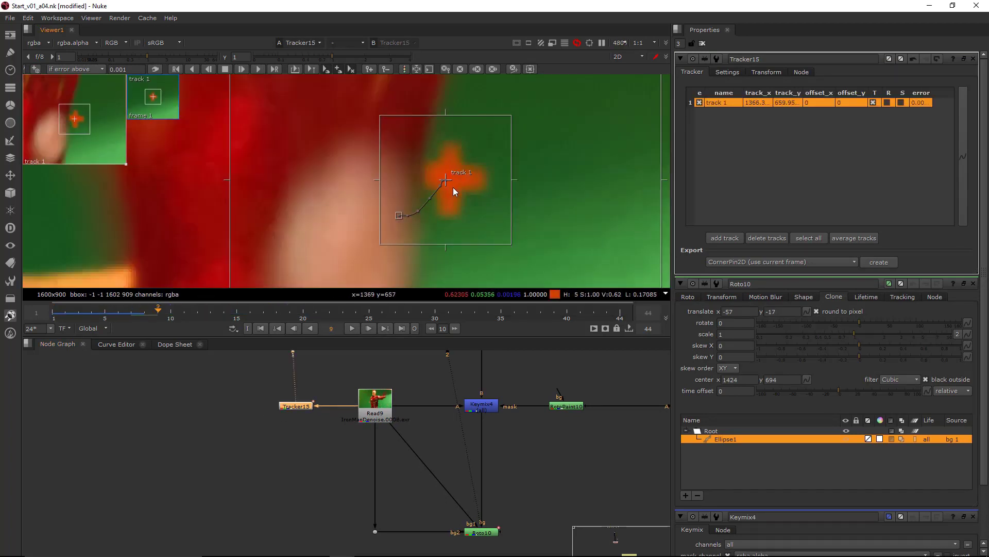
key(Right)
key(Right)
key(Right)
key(Right)
drag(446, 180, 452, 177)
key(Left)
key(Left)
key(Left)
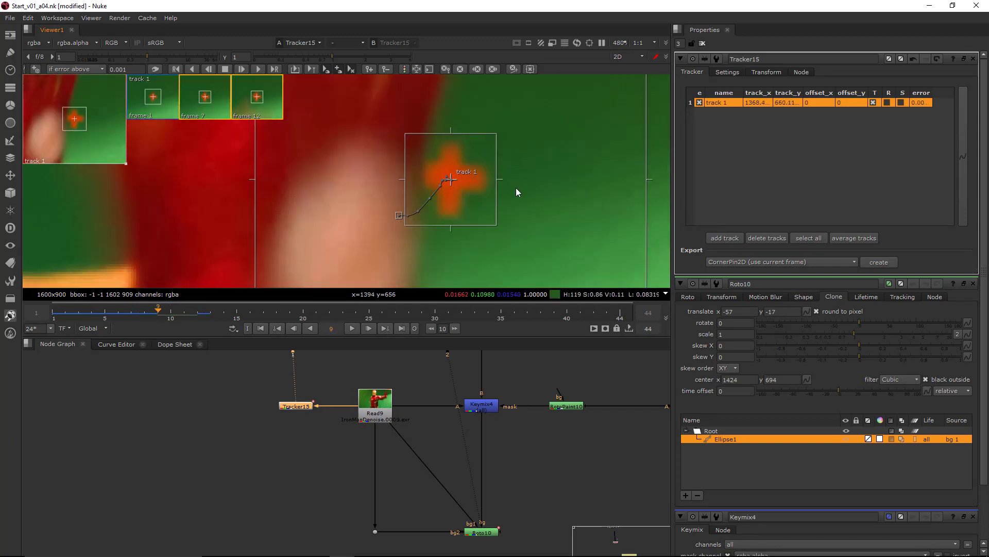
Resume forward tracking from frame 12 with an enlarged tracking area.
key(Right)
key(Right)
key(Right)
scroll(515, 188, down, 1)
click(258, 69)
scroll(490, 236, down, 5)
drag(488, 246, 516, 265)
click(259, 69)
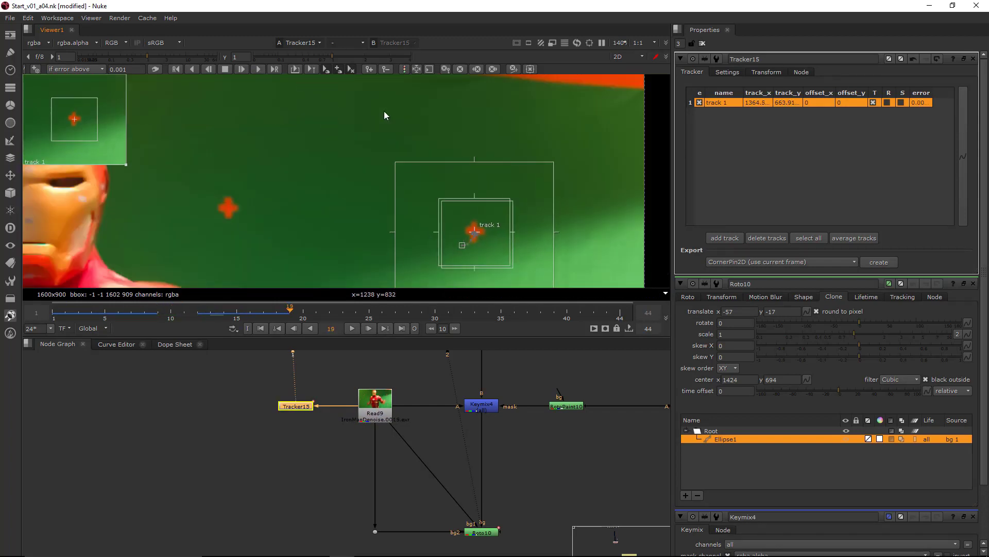
Correct track 1 at frame 31 and place it above the image at about x 1485, y 1009 at frame 33.
key(Left)
key(Right)
middle_drag(579, 155, 470, 246)
scroll(425, 183, up, 4)
scroll(521, 156, down, 10)
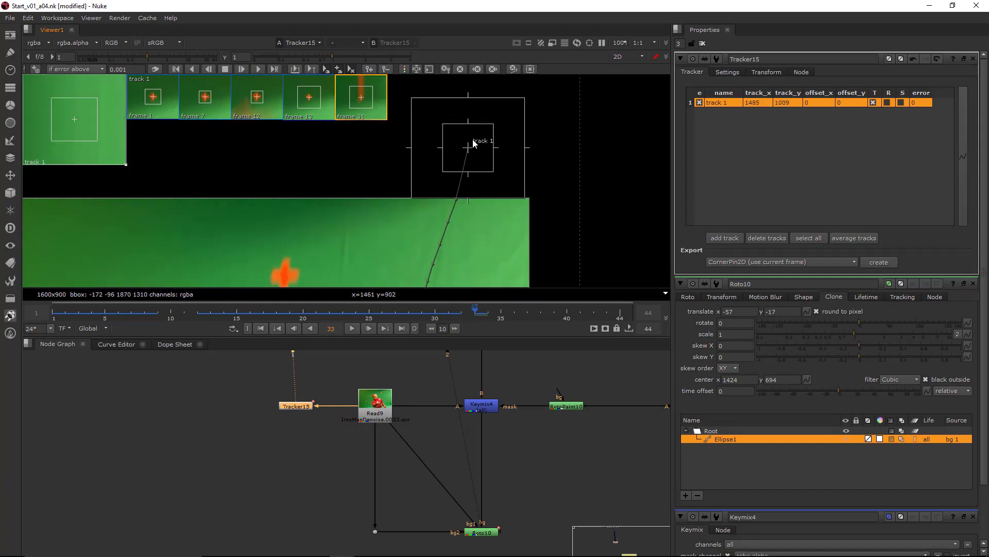
Step back from frame 33 to frame 1 to check that track 1 follows the marker.
key(Left)
key(Left)
key(Left)
key(Left)
key(Left)
key(Left)
key(Left)
key(Left)
key(Left)
key(Left)
key(Left)
key(Left)
key(Left)
key(Left)
key(Left)
key(Left)
key(Left)
key(Left)
key(Left)
key(Left)
scroll(475, 168, up, 7)
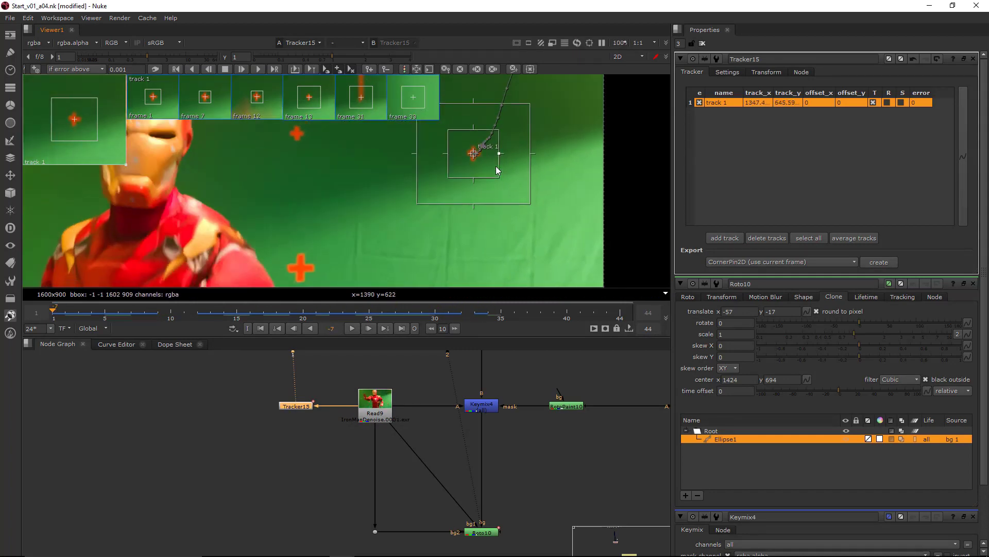
Link the translate of Roto10's Root layer to Tracker15's translate and view Roto10.
click(411, 512)
double_click(483, 532)
click(711, 206)
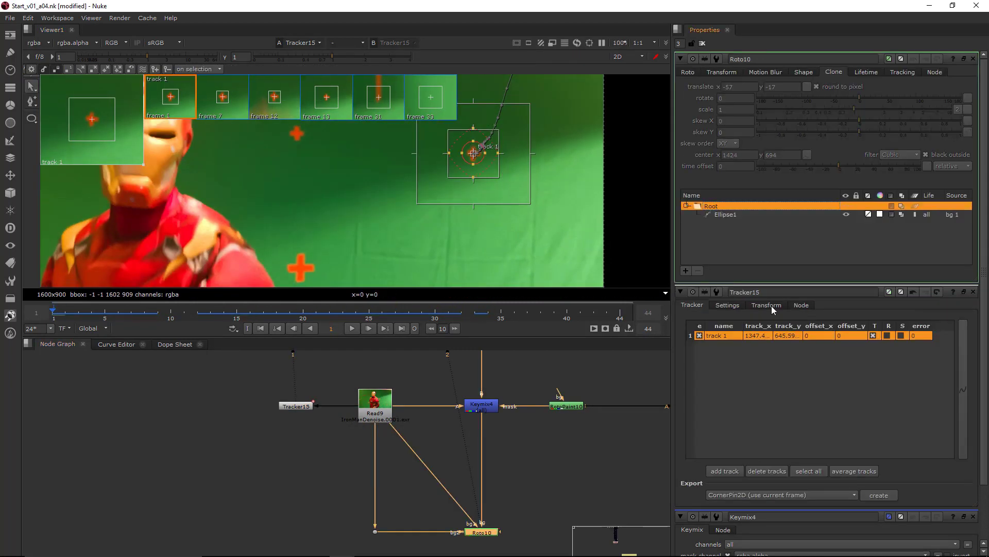
click(766, 305)
click(722, 71)
ctrl+drag(803, 90, 808, 87)
key(1)
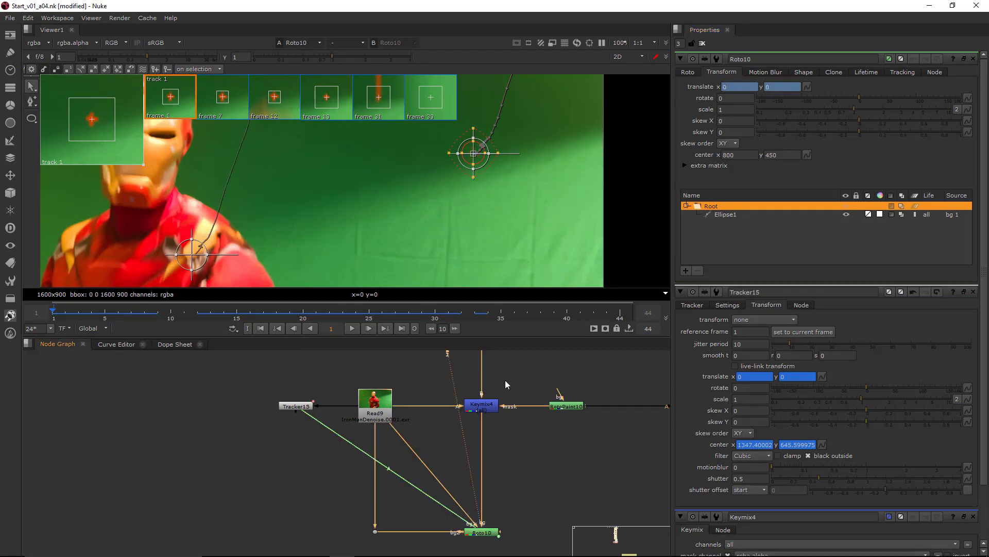
Duplicate the Read node and place the copy above Keymix4 as its input.
key(q)
middle_drag(426, 362, 400, 422)
click(349, 467)
key(ctrl+c)
key(ctrl+v)
drag(455, 455, 457, 406)
scroll(457, 406, down, 4)
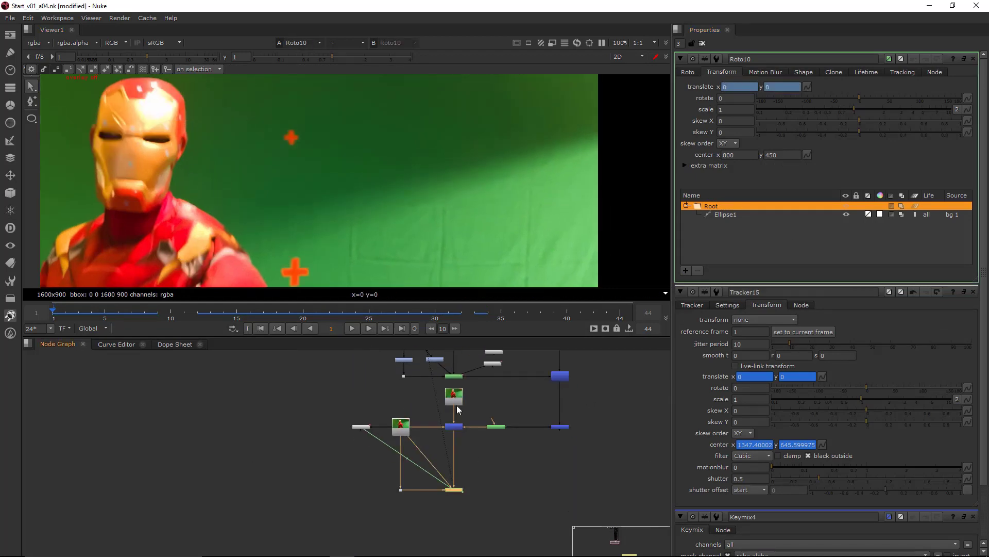
Duplicate the tracker, attach the copy to Roto10 and set its transform to stabilize.
middle_drag(426, 212, 487, 88)
scroll(489, 92, up, 1)
click(363, 427)
key(ctrl+c)
key(ctrl+v)
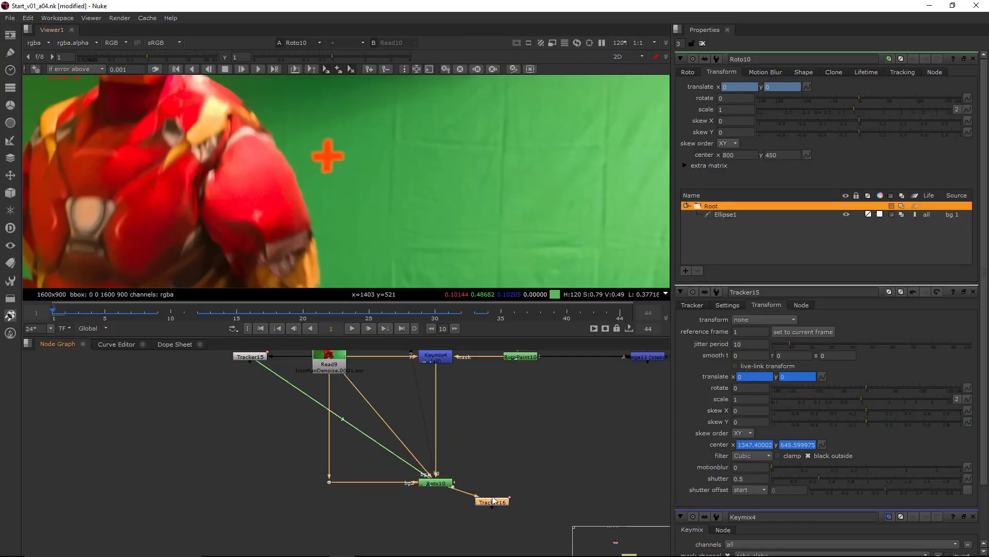
double_click(511, 483)
click(773, 72)
click(764, 87)
click(751, 98)
View the stabilized result of Tracker16 and check the cloned patch up to frame 31 and back to frame 15.
key(1)
scroll(526, 199, up, 3)
drag(515, 317, 369, 320)
drag(488, 451, 430, 501)
scroll(378, 198, down, 3)
key(l)
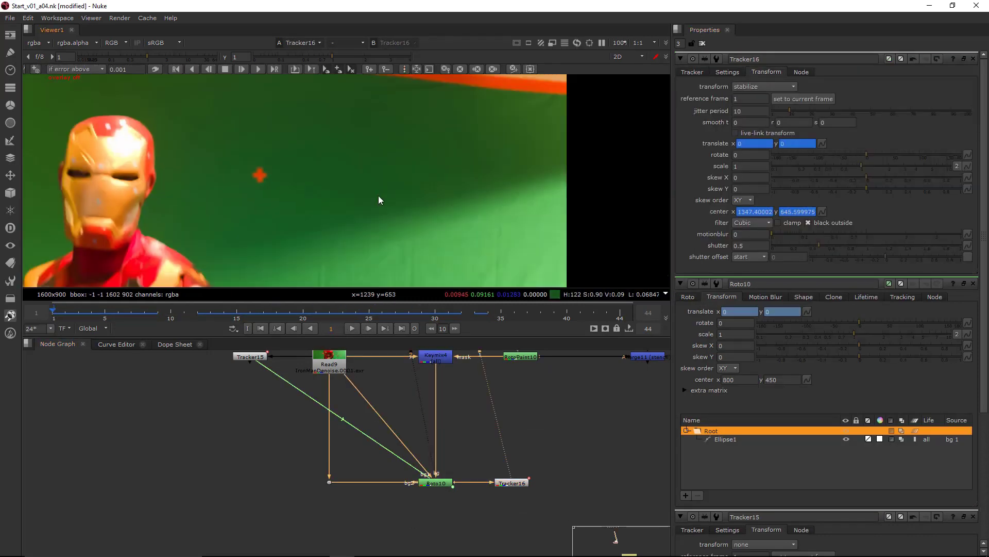
key(Right)
key(Right)
key(Right)
scroll(465, 245, up, 5)
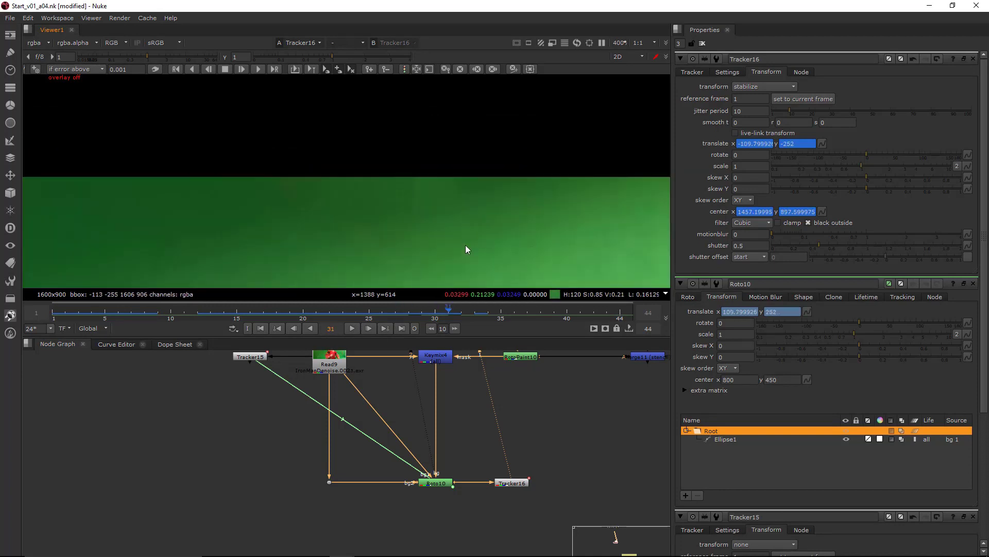
key(Left)
key(Left)
key(Left)
key(Left)
key(Left)
key(Left)
key(Left)
key(Left)
key(Left)
key(Left)
key(Left)
key(Left)
key(Left)
key(Left)
key(Left)
key(Left)
scroll(499, 227, down, 4)
Compare Keymix4 with Roto10 at frames 15 and 31 to judge the marker removal.
click(436, 357)
key(1)
click(435, 483)
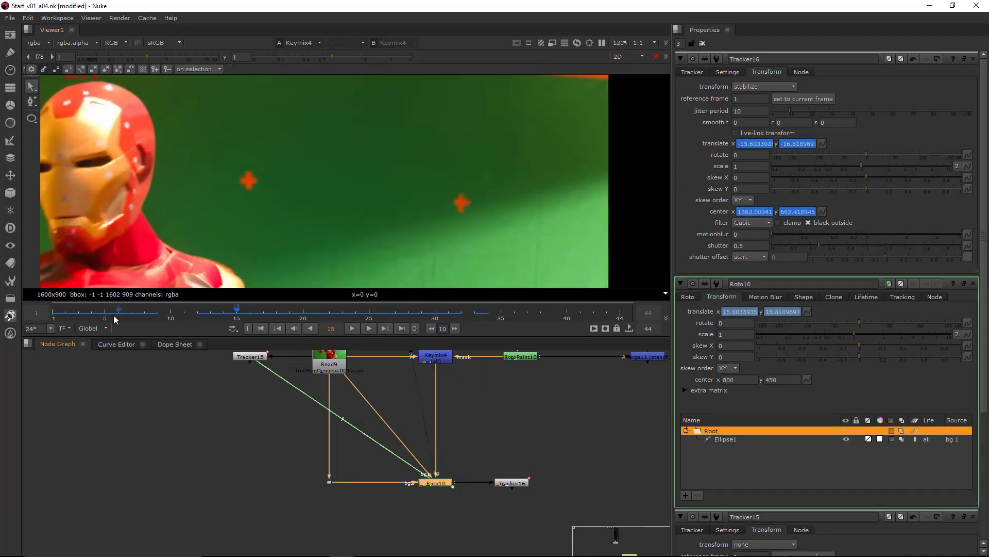
key(2)
scroll(498, 192, down, 1)
click(429, 479)
key(1)
click(384, 428)
drag(237, 312, 448, 286)
middle_drag(505, 149, 499, 273)
scroll(498, 274, up, 3)
click(437, 359)
key(1)
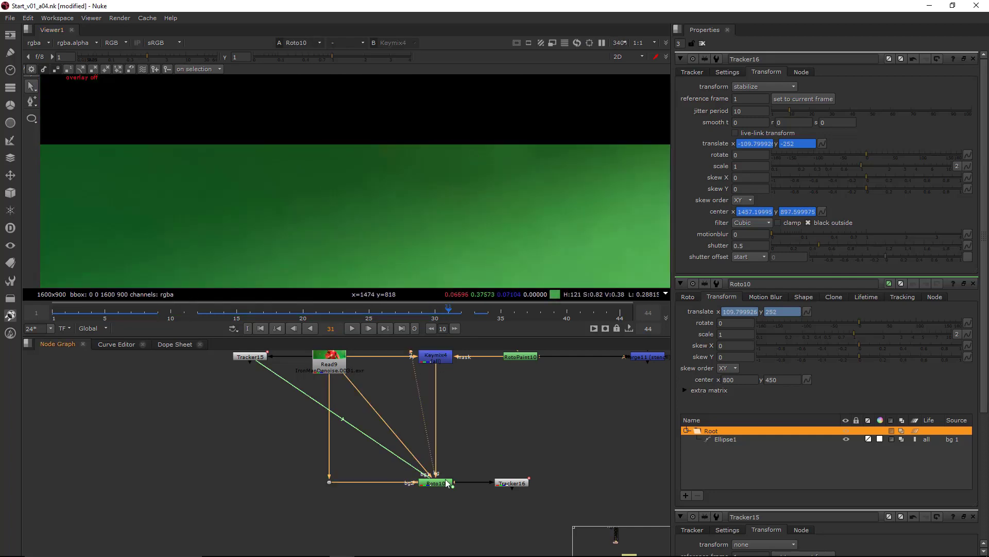
click(438, 483)
key(2)
Delete the dot feeding Roto10's bg2 input and add a RotoPaint node below Roto10.
click(416, 507)
key(Delete)
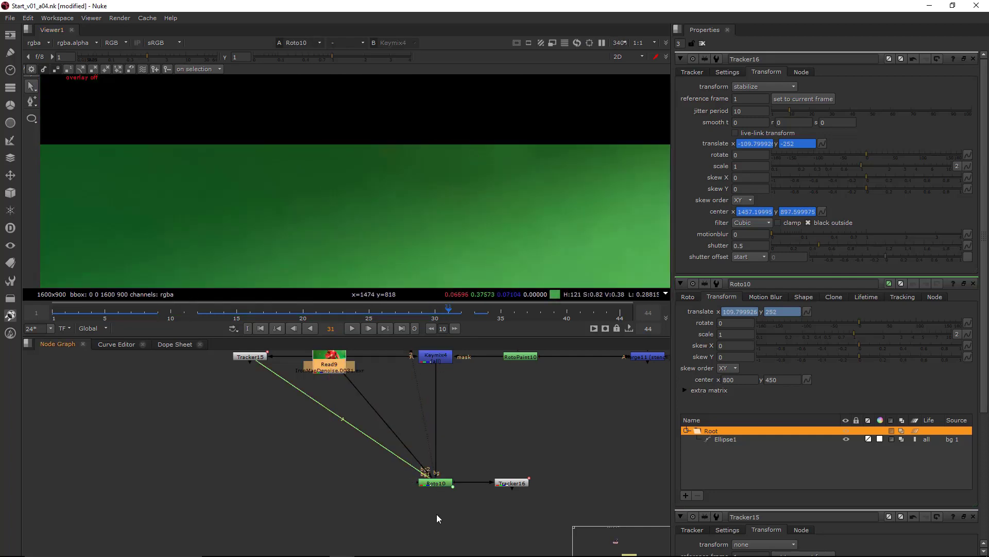
click(437, 480)
key(p)
drag(487, 483, 439, 483)
Route Read9 into Roto10's bg1 through a single corner dot level with Roto10, removing the stray dot.
middle_drag(442, 510, 434, 470)
scroll(434, 470, down, 3)
drag(432, 462, 432, 482)
click(402, 454)
ctrl+click(402, 418)
scroll(426, 432, up, 3)
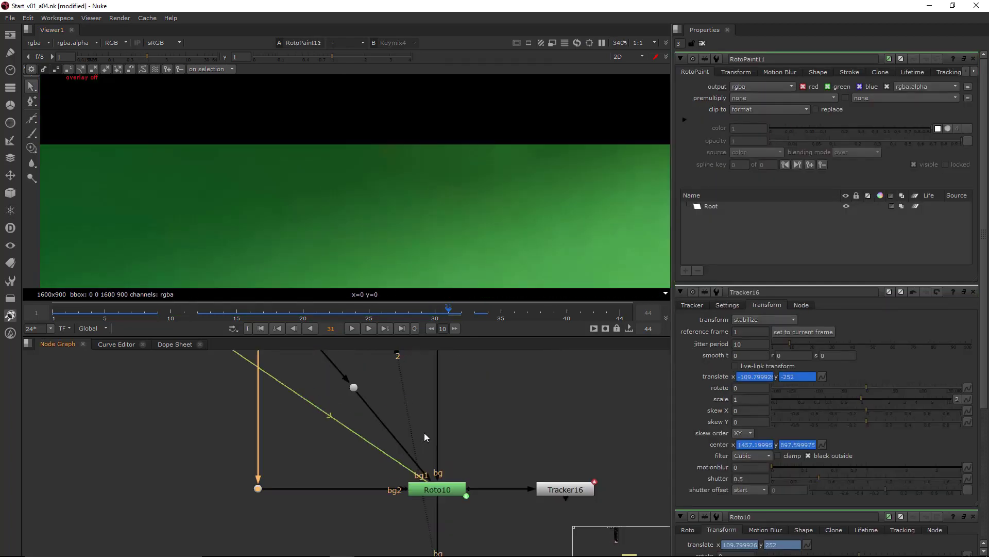
drag(373, 410, 367, 415)
scroll(363, 410, down, 1)
middle_drag(320, 358, 331, 418)
key(ctrl+z)
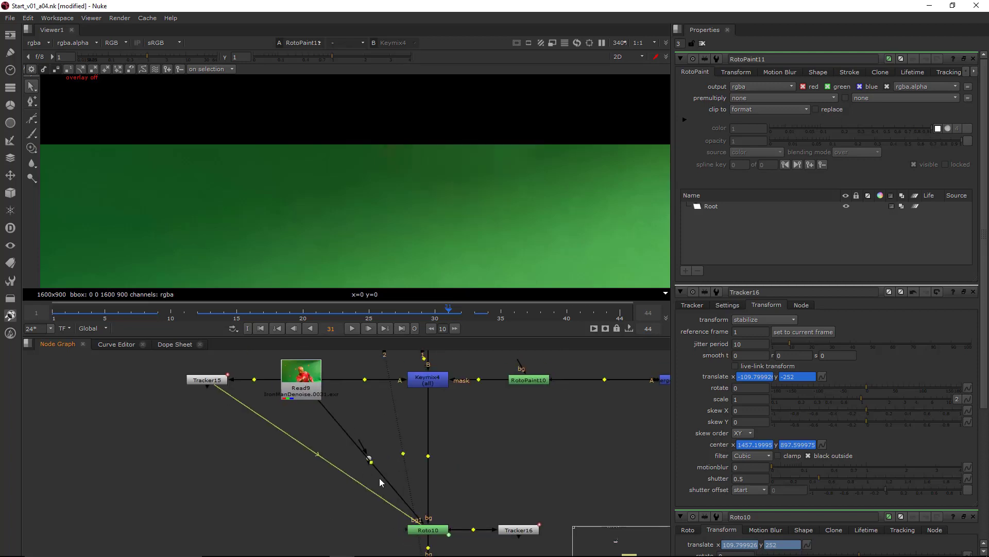
ctrl+drag(372, 462, 302, 529)
click(369, 458)
key(Delete)
Smear over the marker remnant at the image's upper edge in RotoPaint11 on frame 31, using min blending and a brush size of about 88.69.
middle_drag(367, 474, 342, 373)
click(408, 492)
key(2)
key(x)
key(x)
key(x)
key(q)
scroll(355, 181, down, 2)
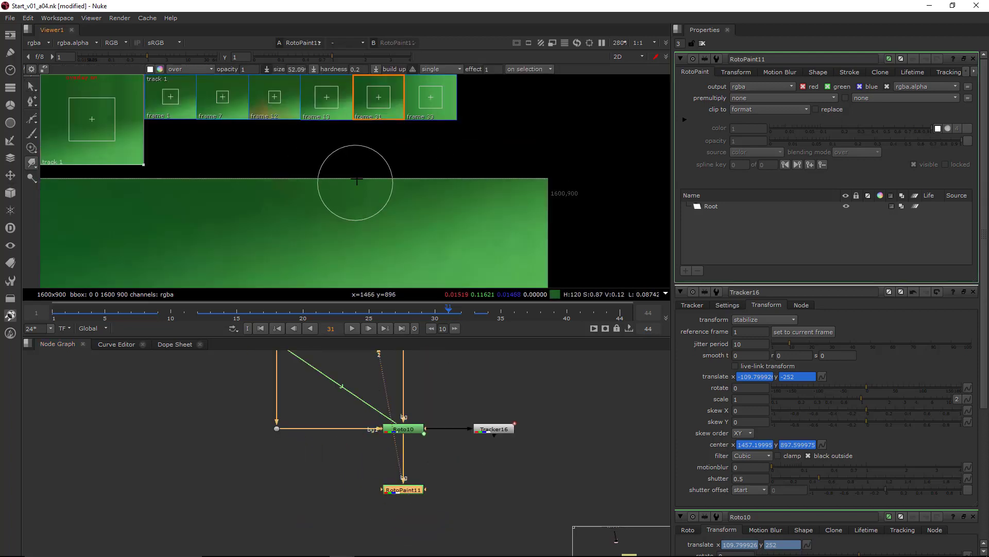
click(189, 70)
click(186, 74)
shift+drag(378, 209, 426, 207)
drag(378, 209, 495, 206)
key(Left)
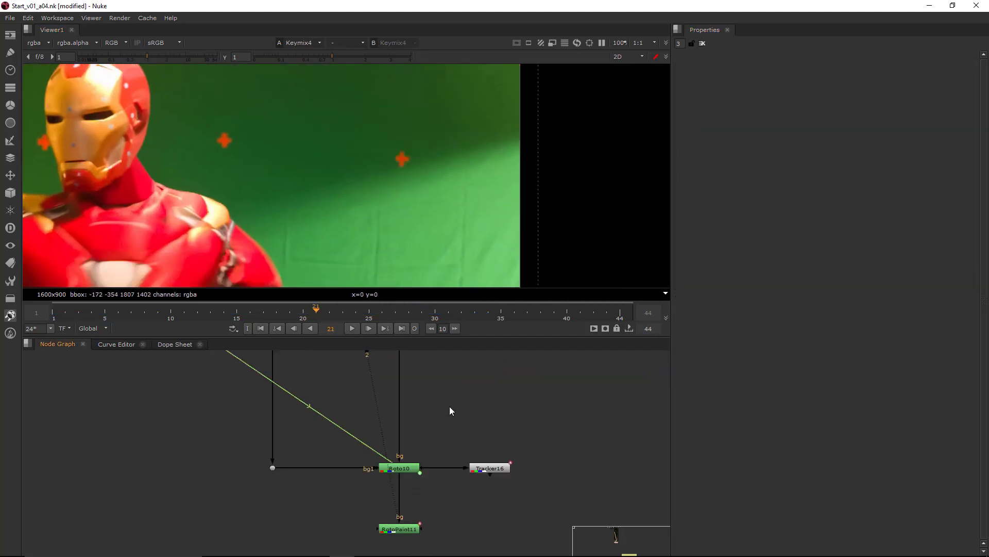
Play back the Roto10 cleanup, check RotoPaint11 at frame 31 and close its properties.
click(352, 328)
scroll(433, 232, down, 3)
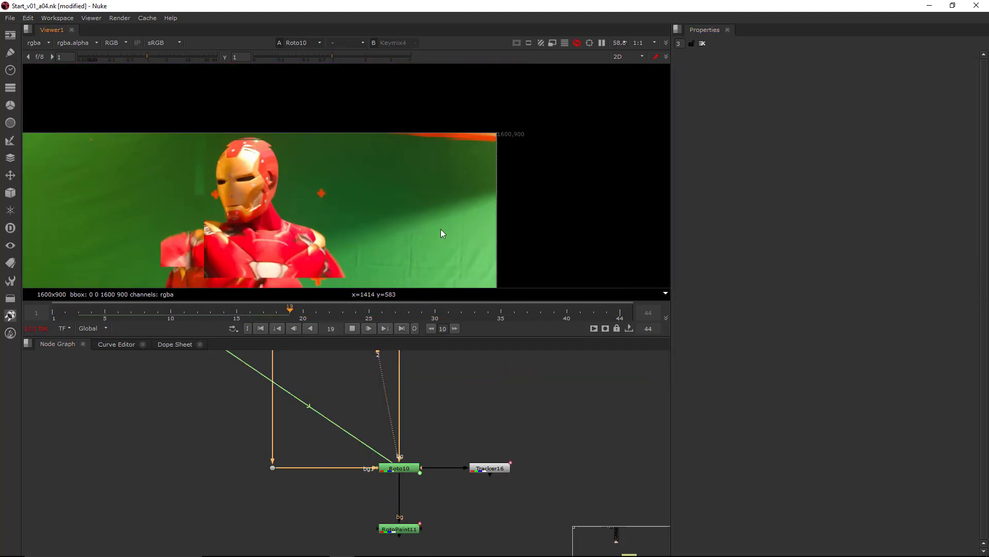
key(k)
scroll(442, 233, up, 2)
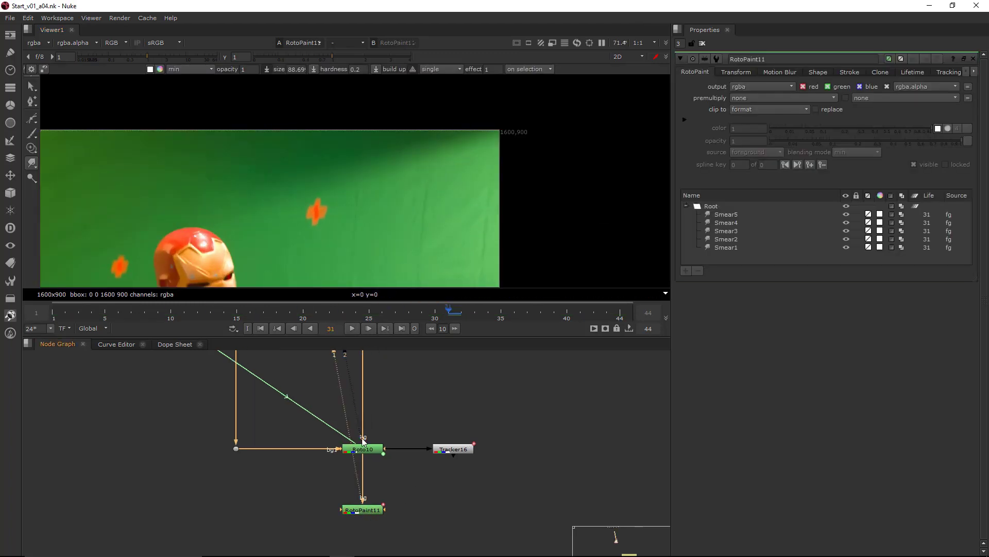
click(973, 59)
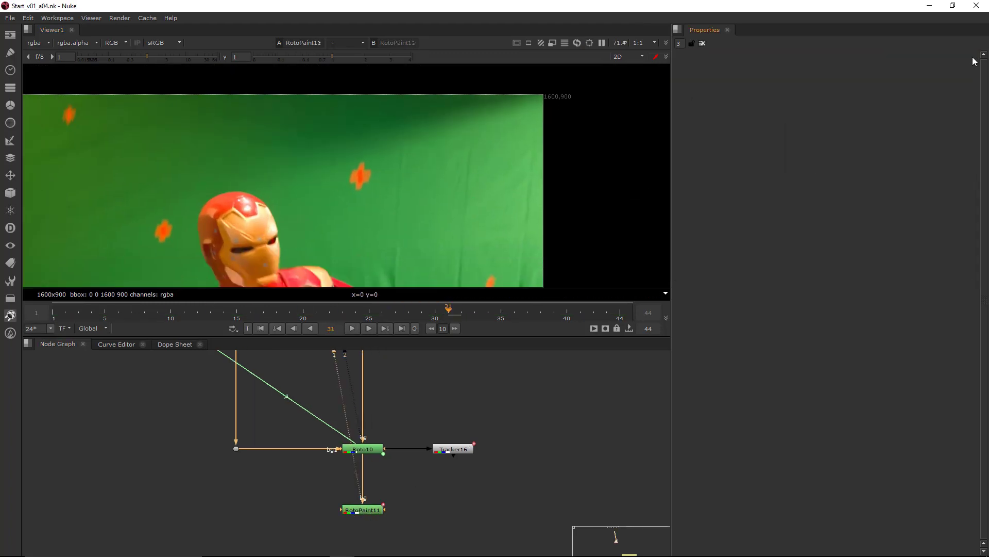
scroll(442, 448, down, 2)
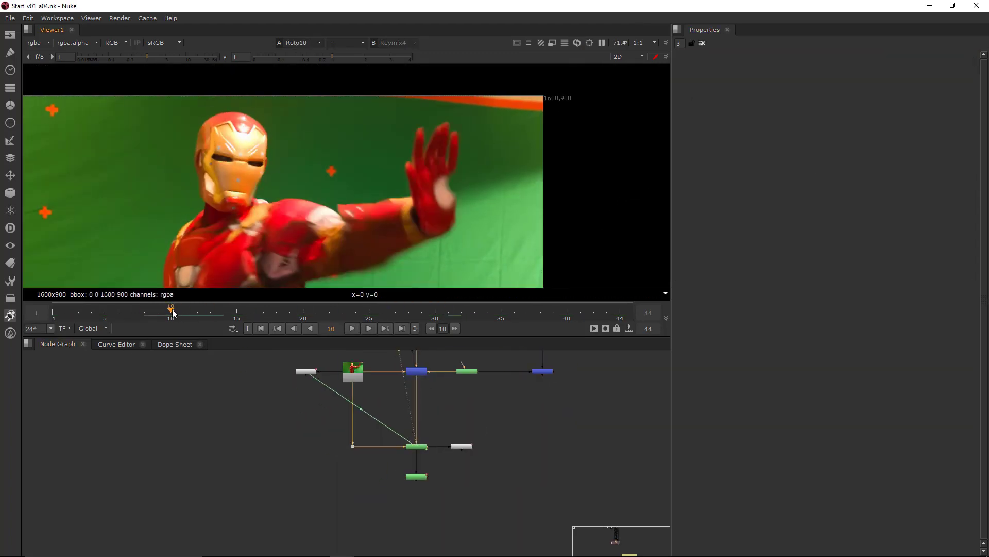
Compare Roto10 with Read9 around frames 10 to 12 and key Ellipse1's opacity to 0 at frame 10, where the hand covers the marker.
middle_drag(422, 447, 431, 459)
double_click(430, 458)
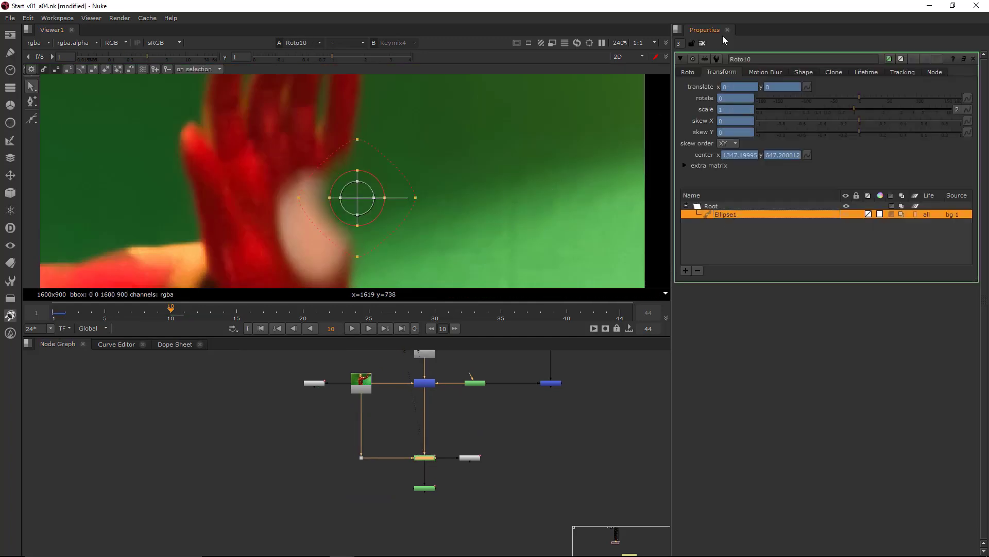
click(688, 72)
key(Right)
key(Right)
click(362, 457)
key(2)
key(1)
scroll(382, 220, down, 1)
middle_drag(382, 221, 407, 168)
key(2)
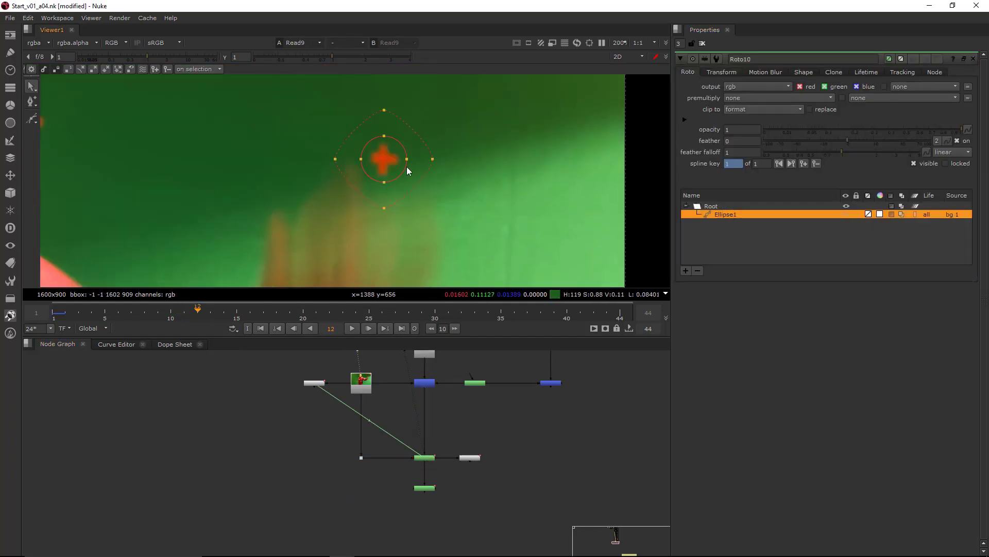
scroll(407, 168, up, 4)
key(1)
right_click(742, 129)
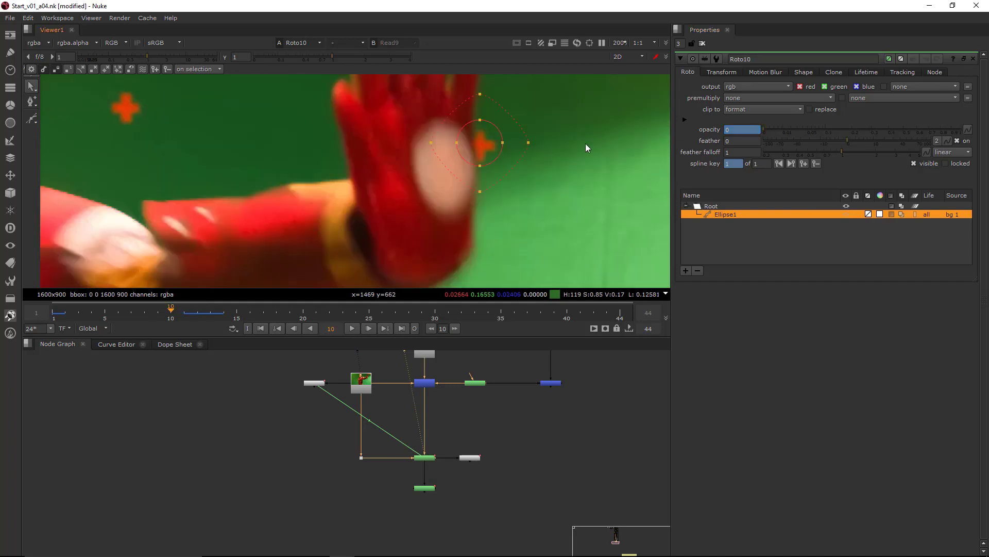
click(547, 206)
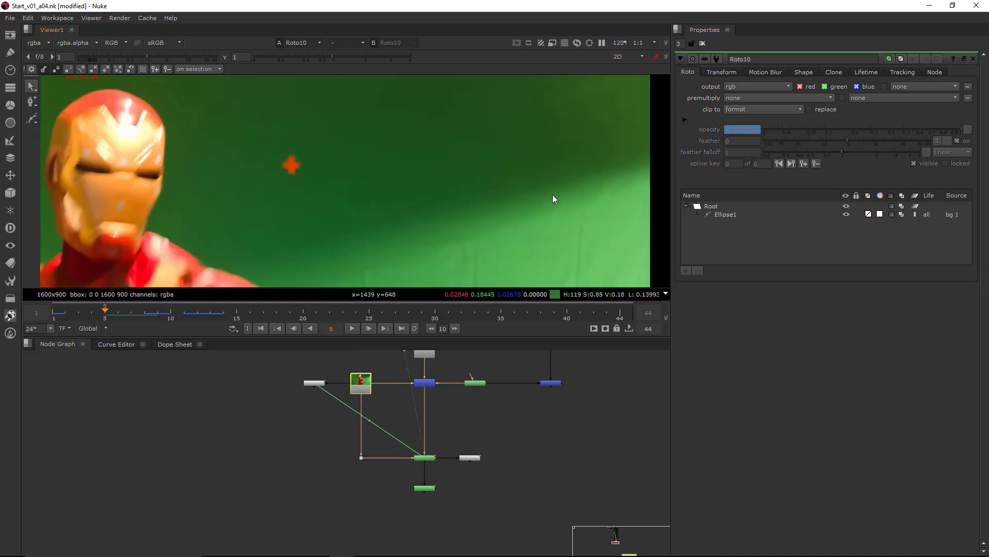
Step through the frames from frame 5 and play the shot to check the cleaned result.
key(Right)
key(Right)
key(Right)
key(Right)
key(Right)
key(Right)
key(Right)
key(Right)
key(Right)
key(Right)
key(Right)
key(Right)
key(Right)
key(Right)
key(Right)
key(Right)
key(Right)
key(Right)
key(Right)
key(Right)
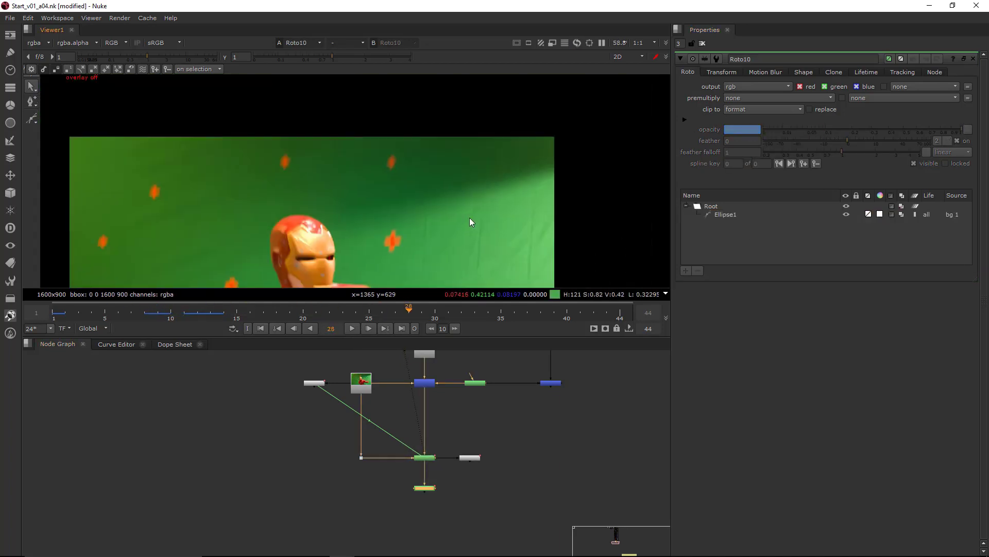
click(353, 328)
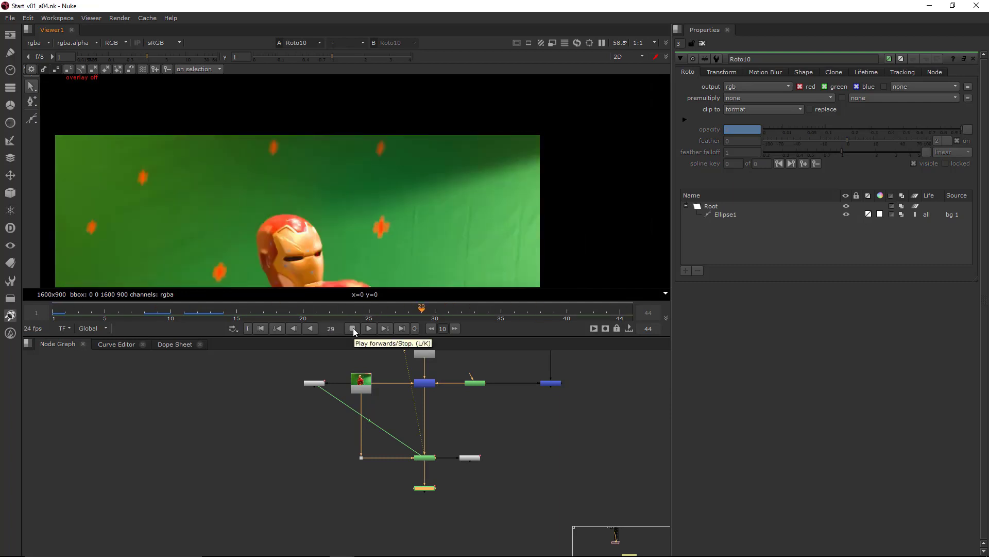
click(353, 328)
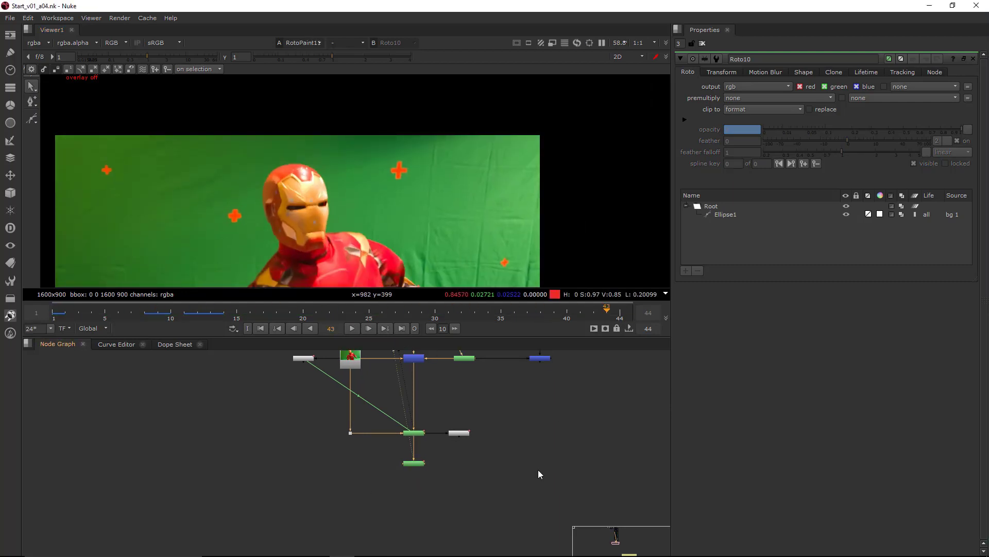
Add a ChannelMerge node at the lower end of the alpha merge chain, level with Roto10.
click(534, 376)
middle_drag(536, 487, 536, 459)
scroll(536, 458, up, 2)
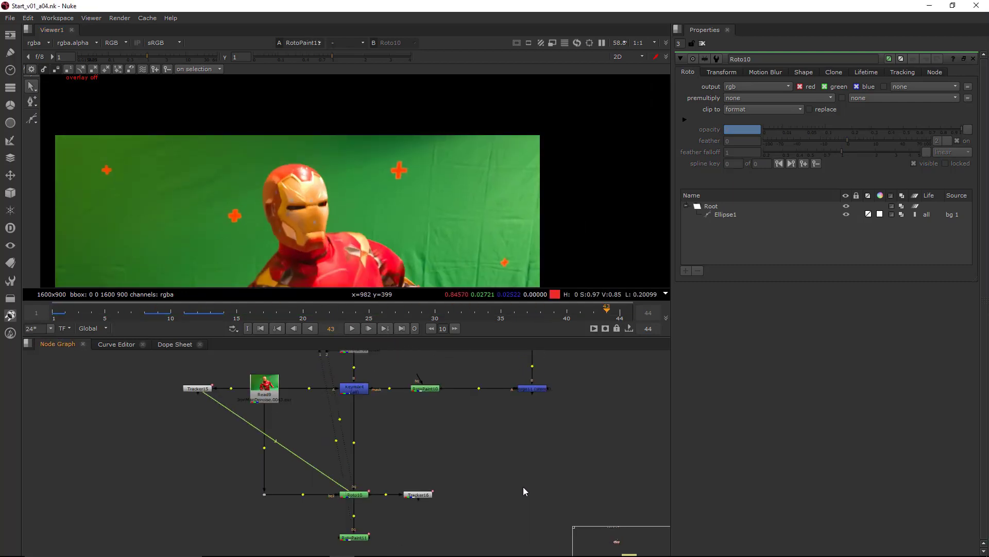
drag(533, 471, 529, 392)
drag(531, 496, 540, 495)
scroll(490, 468, down, 5)
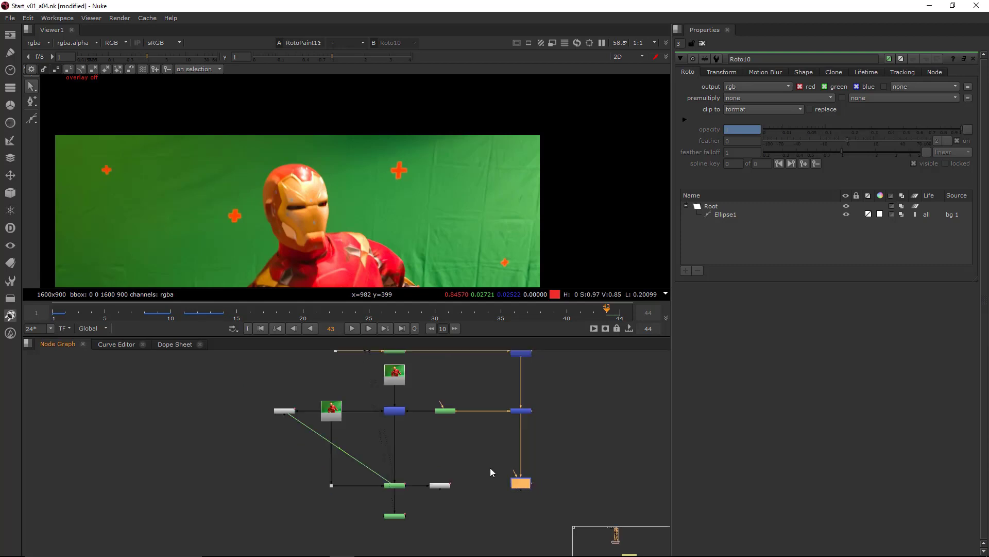
Copy the Shuffle node from the previous cleanup branch and insert it between Keymix4 and Roto10.
middle_drag(476, 413, 491, 471)
scroll(456, 438, up, 6)
drag(482, 385, 416, 414)
key(ctrl+c)
scroll(479, 397, down, 5)
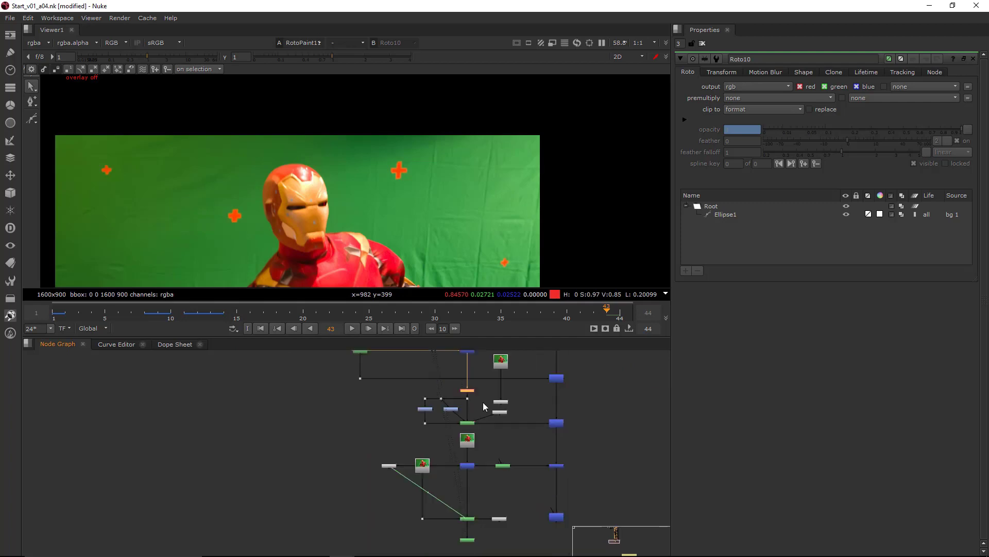
middle_drag(474, 492, 489, 405)
scroll(489, 405, up, 5)
click(497, 403)
key(ctrl+v)
drag(499, 407, 477, 405)
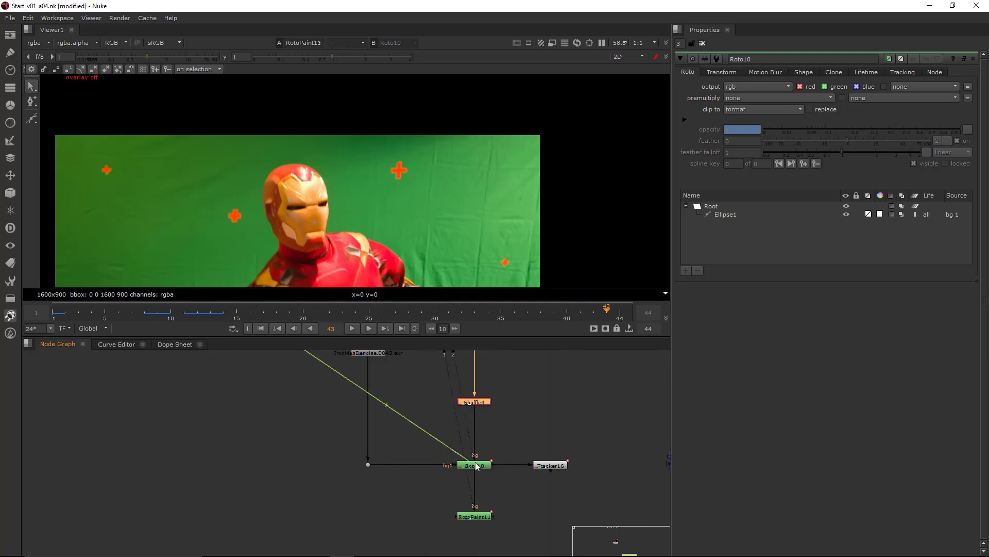
Set Roto10's premultiply to alpha.
click(475, 465)
click(745, 97)
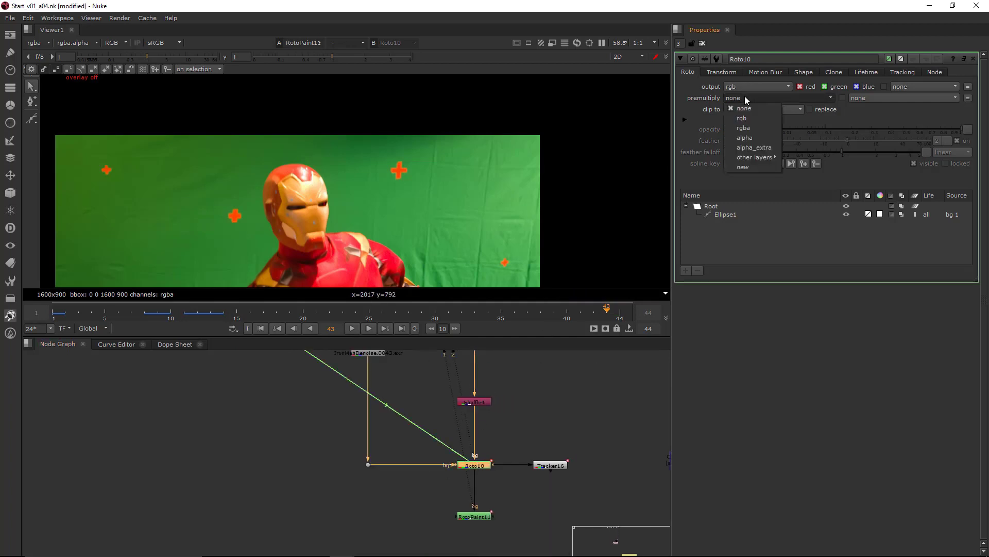
click(747, 137)
Connect the new ChannelMerge's A input to Roto10 and move Tracker16 clear of the connection.
scroll(593, 464, down, 1)
middle_drag(593, 464, 482, 446)
scroll(524, 428, up, 2)
drag(564, 426, 319, 457)
drag(579, 459, 578, 463)
click(432, 457)
drag(432, 458, 439, 420)
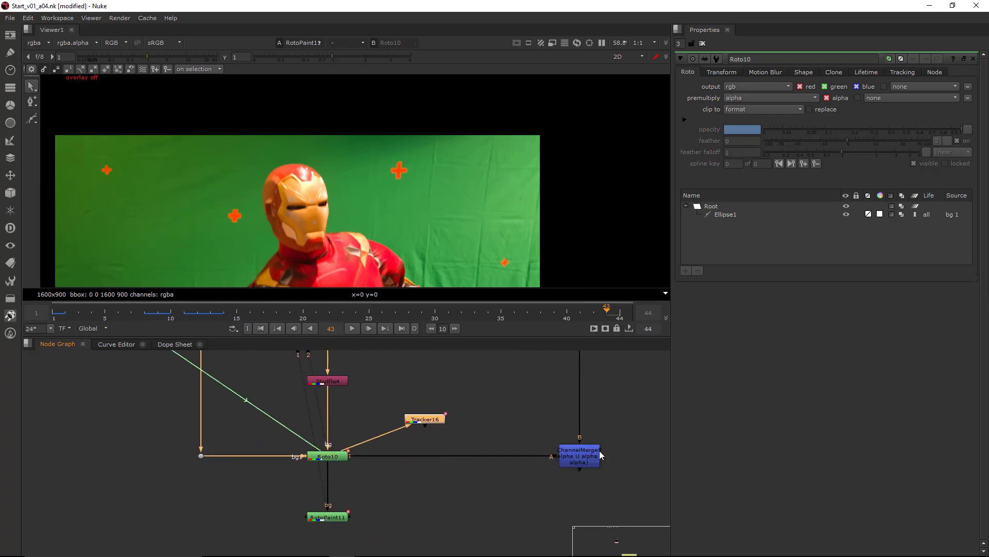
View the alpha output of the lowest ChannelMerge node.
click(592, 453)
key(1)
key(a)
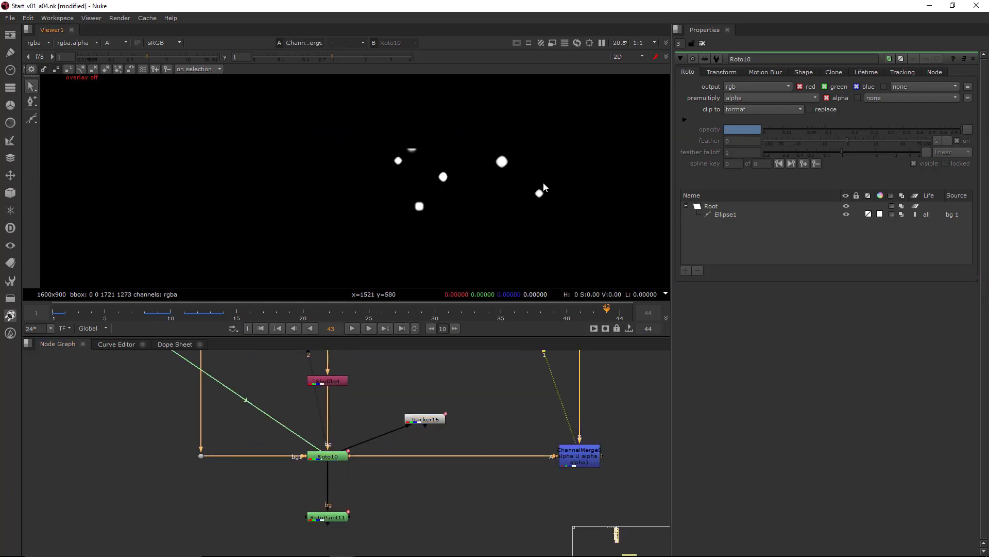
Move Read10 off the main pipe between Roto9 and Keymix4 and save the script.
scroll(492, 487, down, 4)
scroll(465, 428, up, 4)
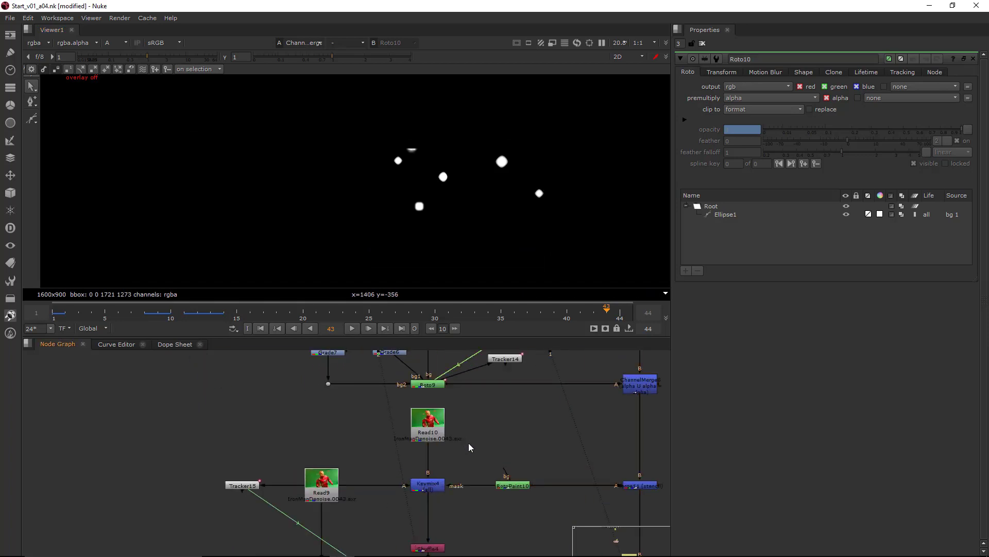
drag(436, 436, 378, 447)
drag(425, 391, 428, 385)
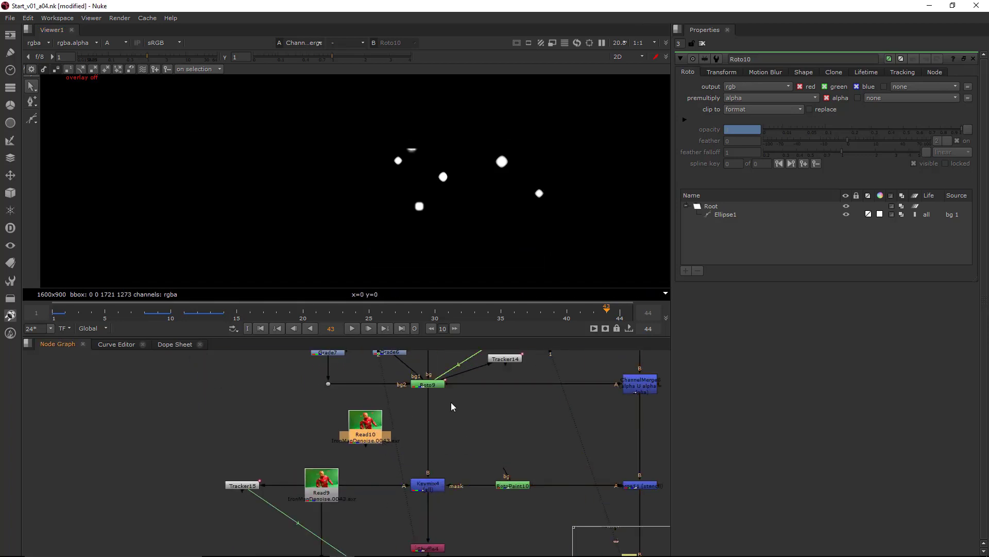
key(ctrl+s)
Compare the alpha of the last RotoPaint node with the alpha of the lowest ChannelMerge.
scroll(461, 401, down, 3)
middle_drag(517, 470, 428, 492)
scroll(391, 440, up, 2)
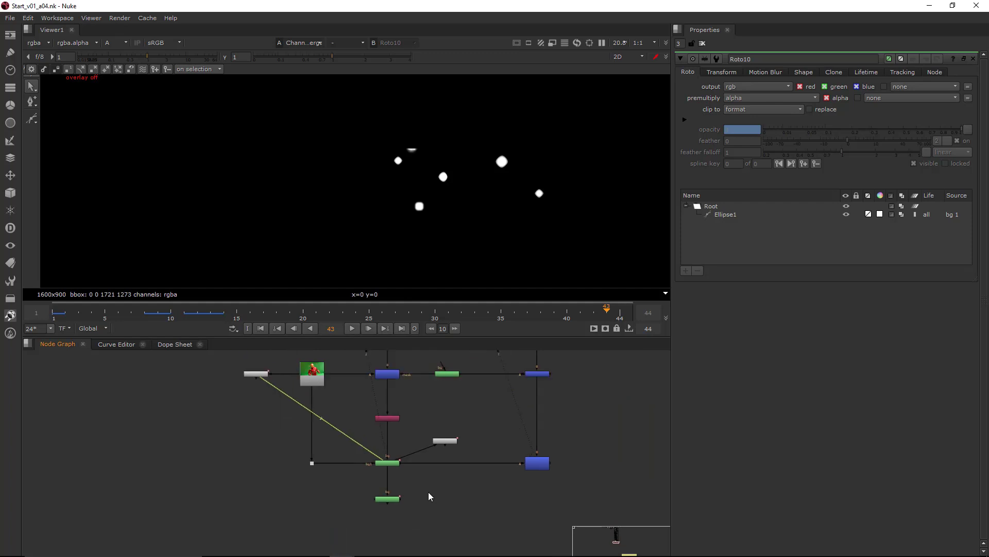
drag(431, 480, 373, 520)
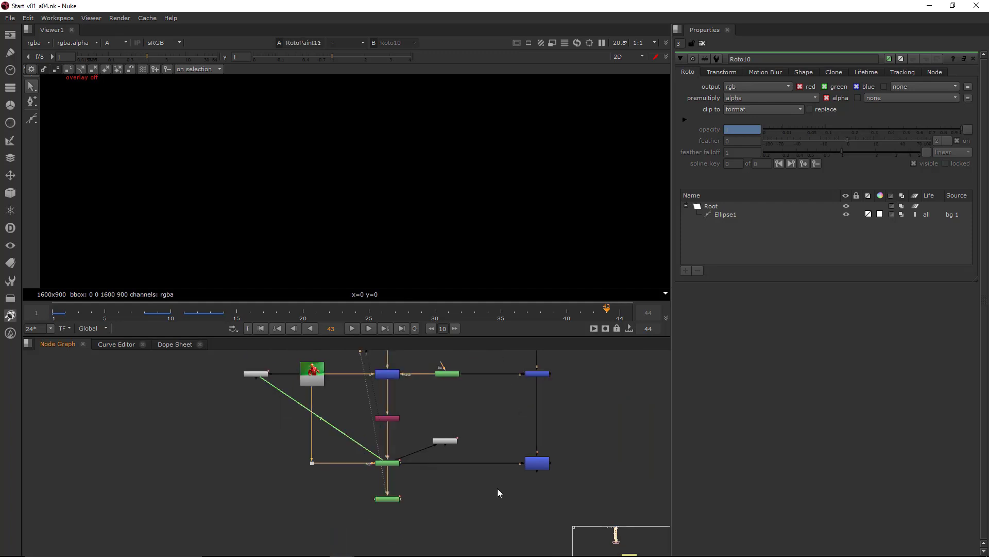
drag(567, 445, 512, 507)
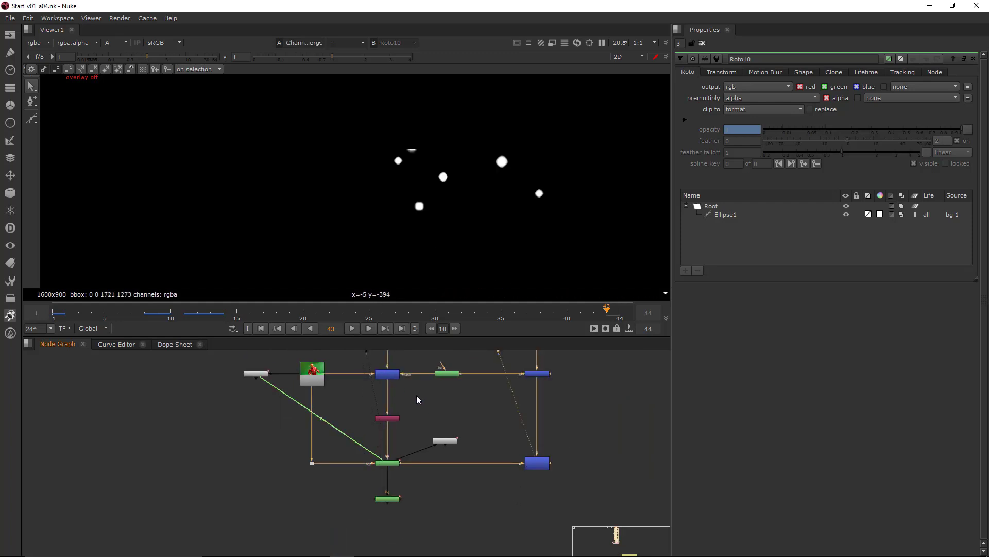
View the last RotoPaint in full colour at frame 1 and inspect the cleaned greenscreen in an enlarged viewer.
drag(422, 480, 352, 537)
key(1)
key(a)
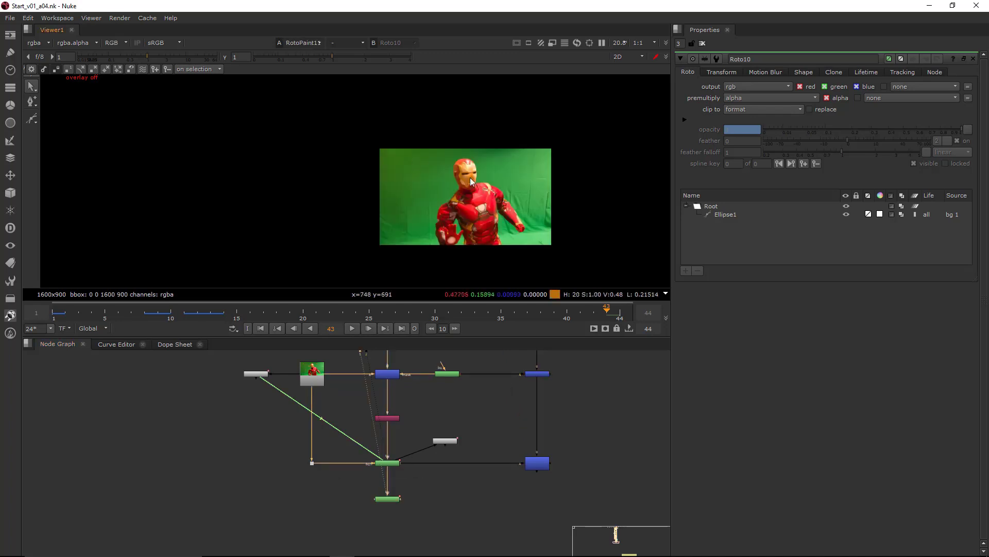
scroll(530, 200, up, 3)
click(58, 316)
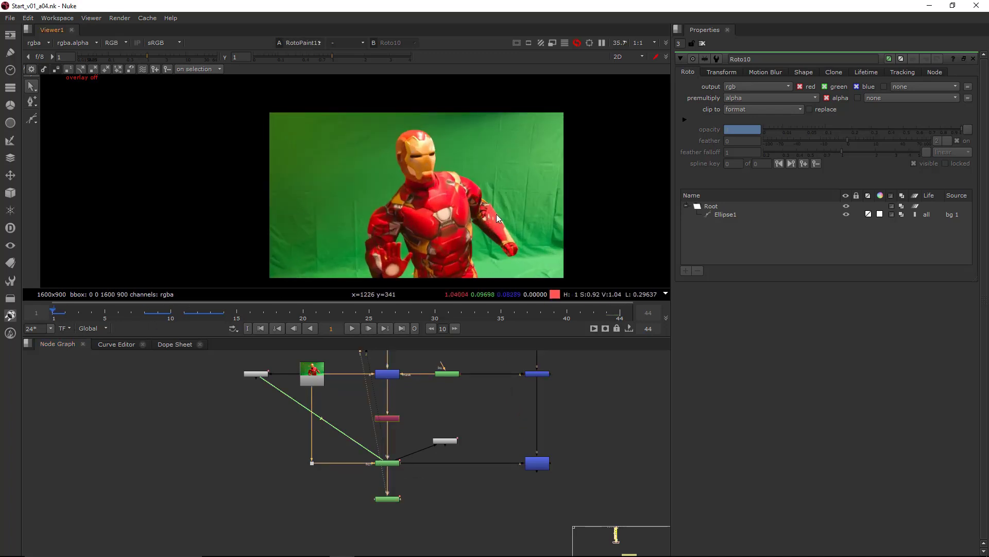
key(space)
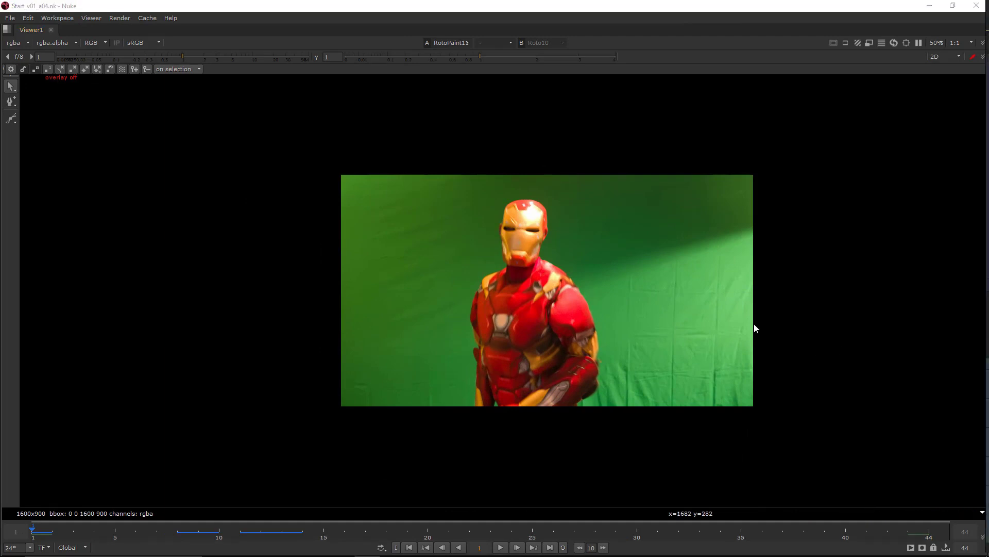
key(space)
scroll(468, 233, down, 3)
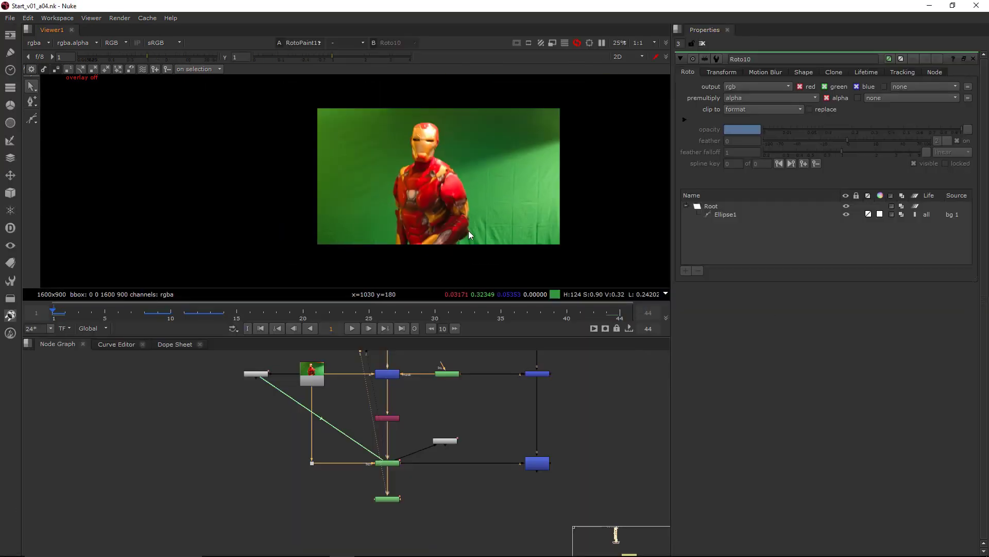
Check the lowest ChannelMerge's alpha at frame 1, then return the viewer to the cleaned plate in colour.
click(537, 463)
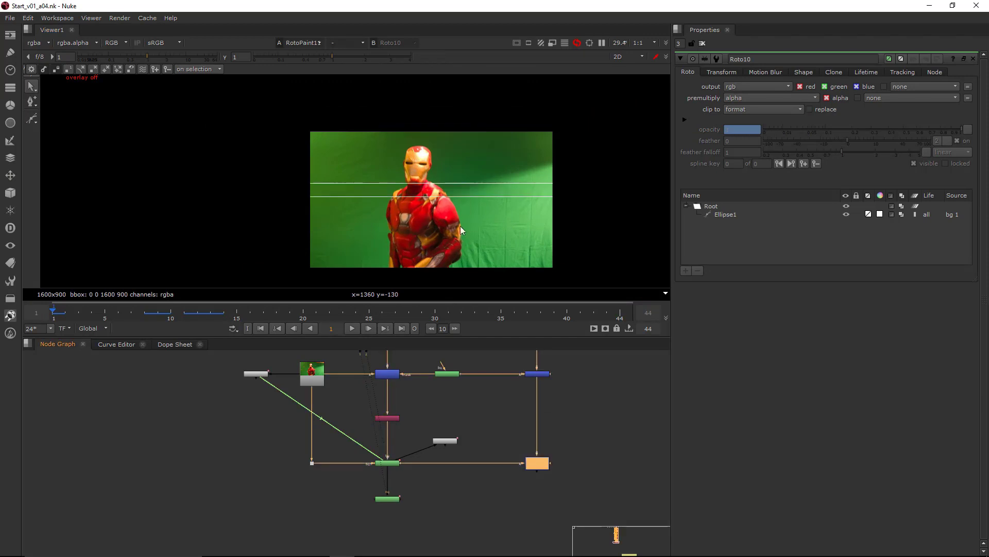
key(1)
key(a)
middle_drag(502, 186, 512, 199)
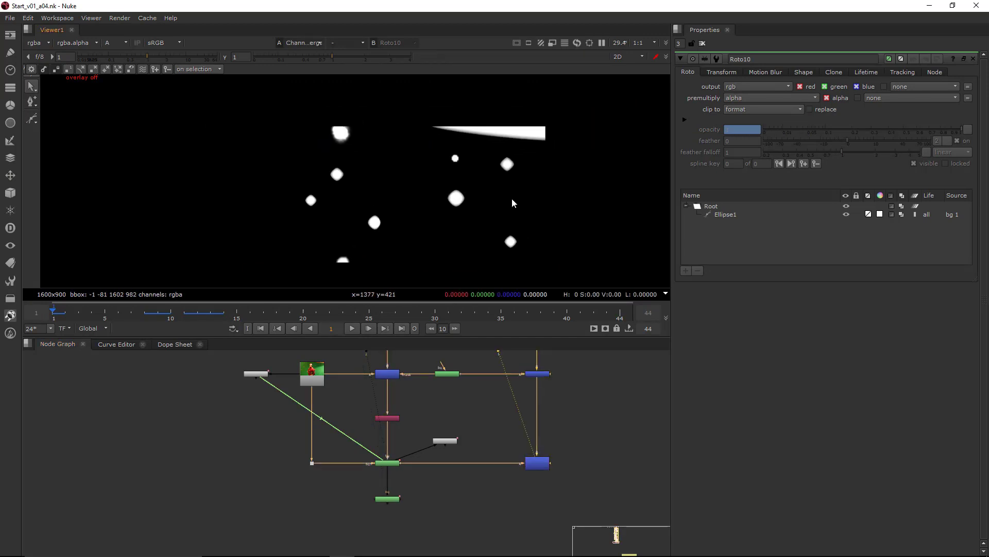
key(a)
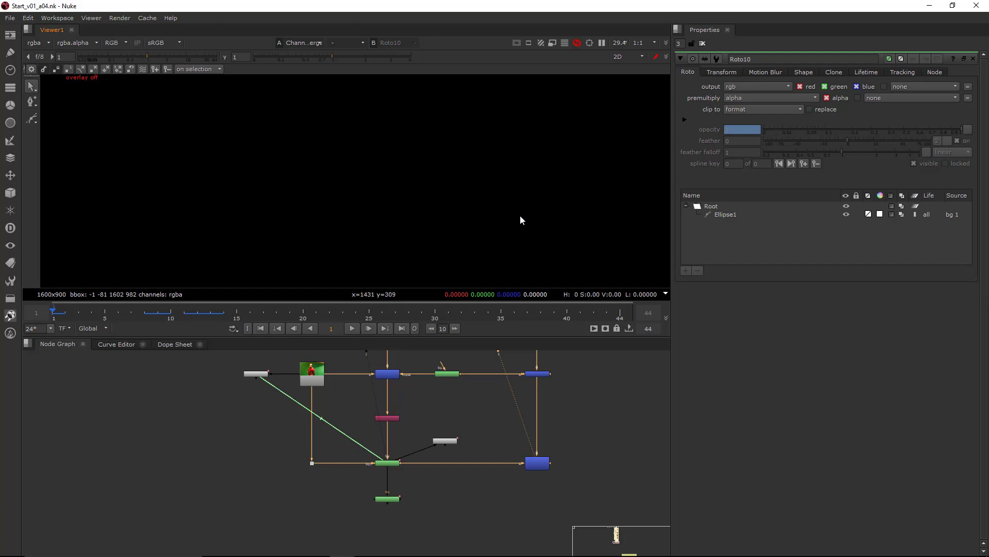
click(390, 499)
key(1)
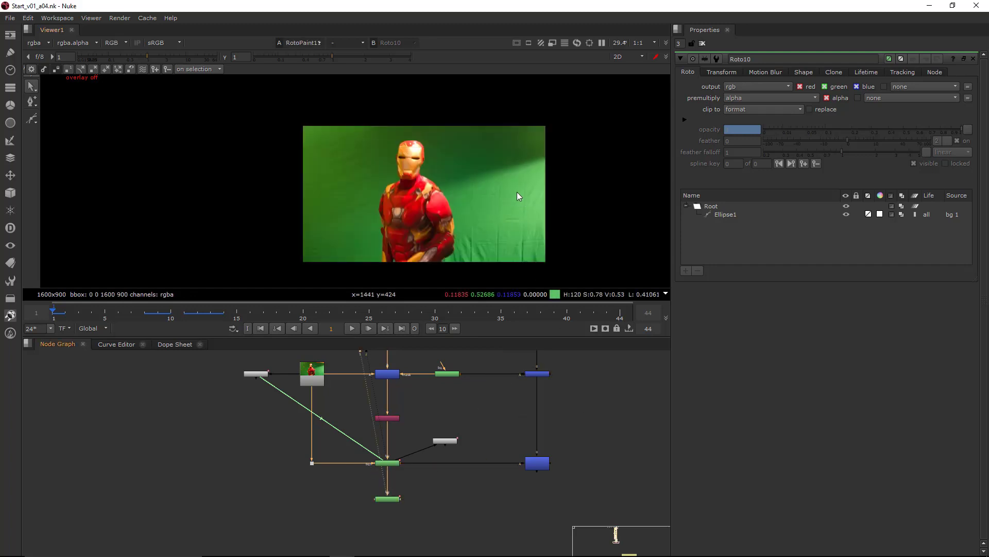
Copy the Read9 IronManDenoise plate and paste it into empty space beside the cleanup tree.
middle_drag(493, 455, 427, 474)
scroll(497, 467, down, 3)
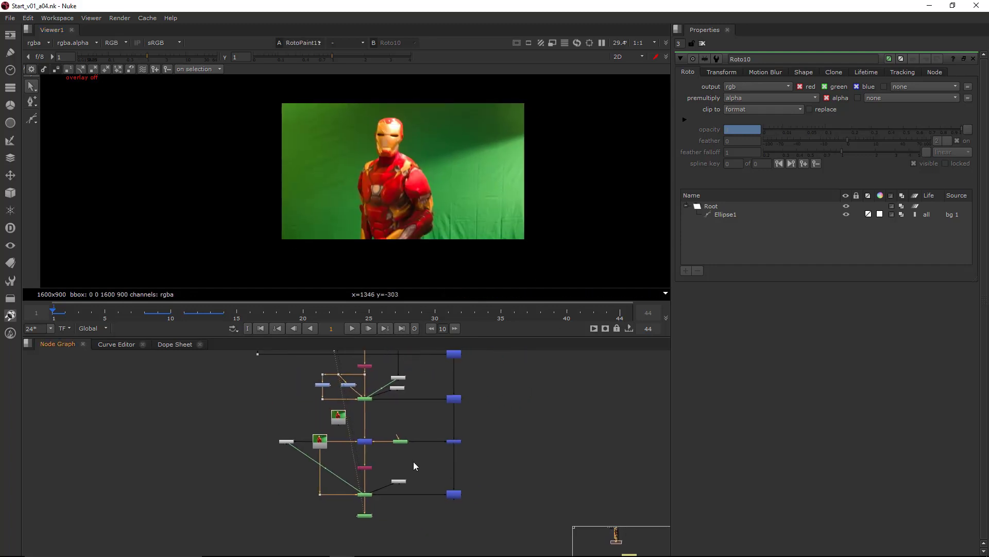
scroll(334, 451, up, 1)
scroll(338, 447, up, 2)
click(316, 433)
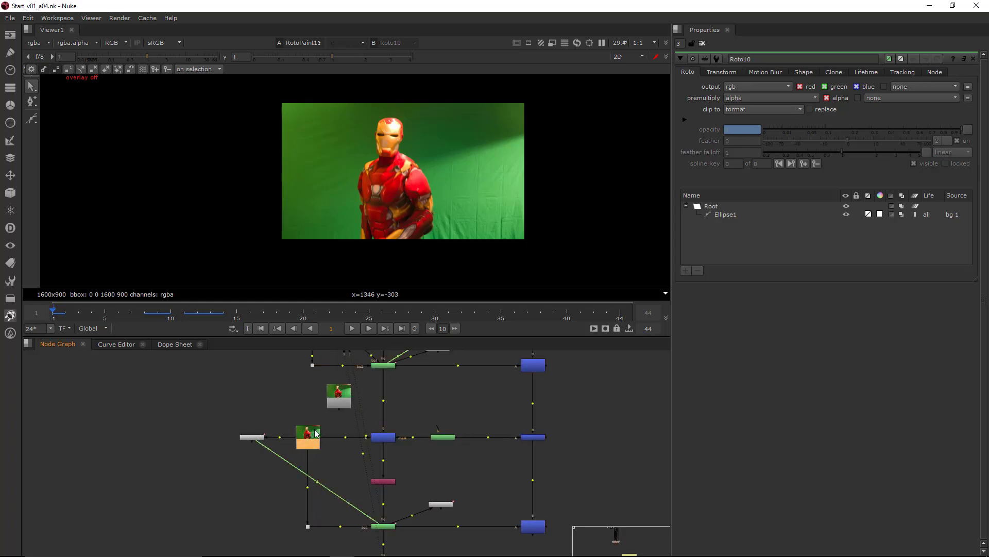
scroll(473, 422, down, 5)
middle_drag(505, 428, 235, 471)
middle_drag(316, 409, 332, 360)
click(410, 400)
key(ctrl+v)
scroll(411, 415, up, 3)
drag(412, 392, 432, 422)
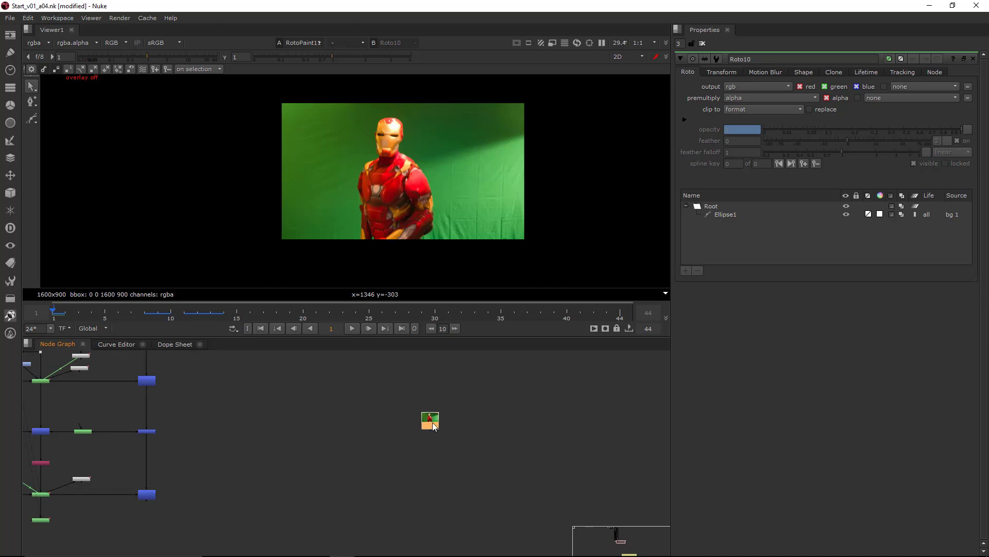
View the pasted Read11 plate and park the timeline at frame 1.
key(1)
click(446, 404)
middle_drag(463, 190, 482, 219)
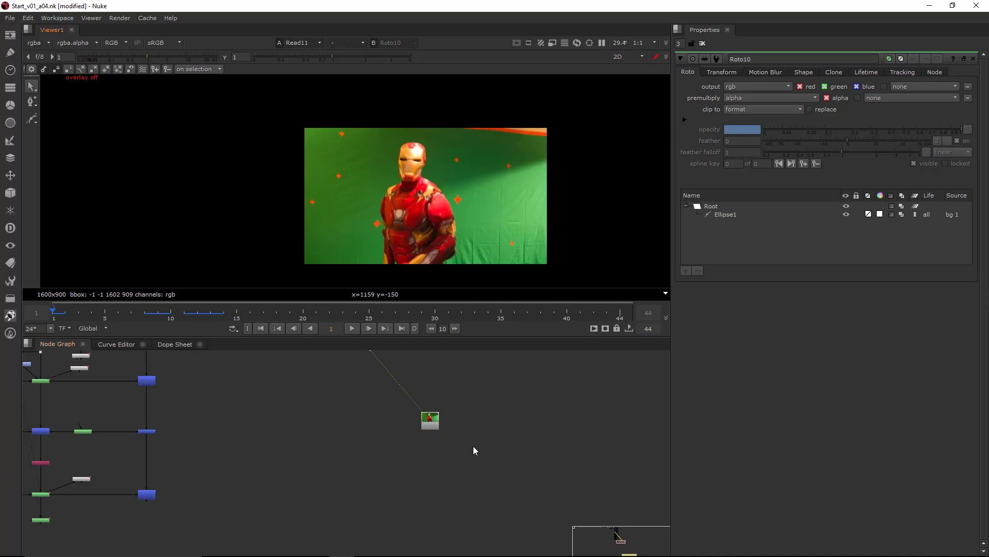
middle_drag(468, 448, 437, 461)
scroll(450, 401, up, 5)
click(430, 429)
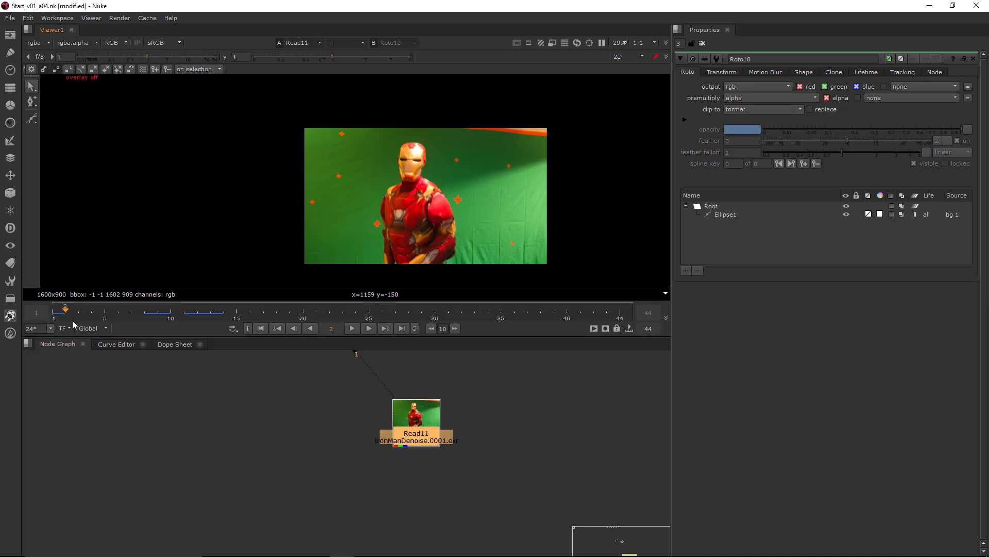
mouse_move(74, 323)
mouse_down()
mouse_move(465, 322)
mouse_move(60, 323)
mouse_up()
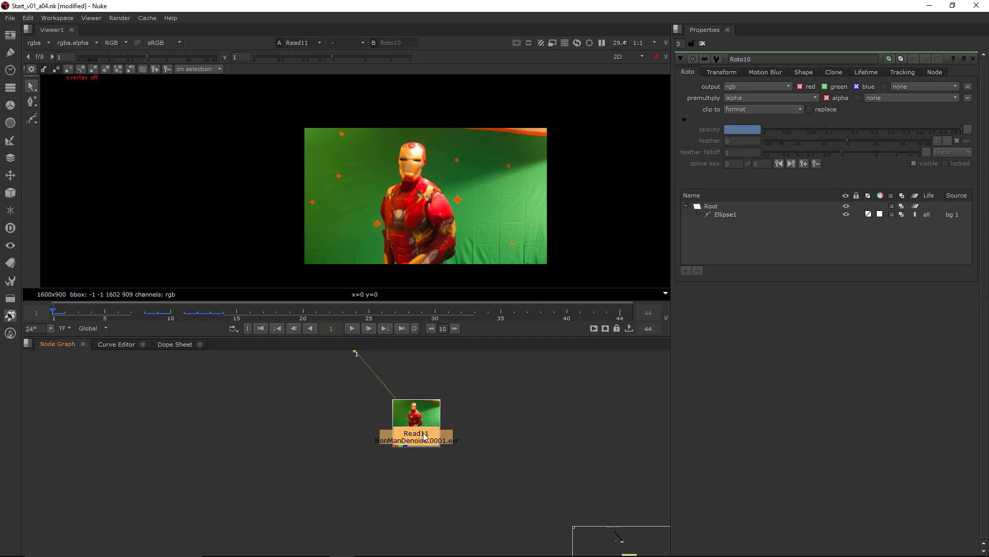
Close Roto10's properties and add an IBKColour node below Read11.
click(973, 60)
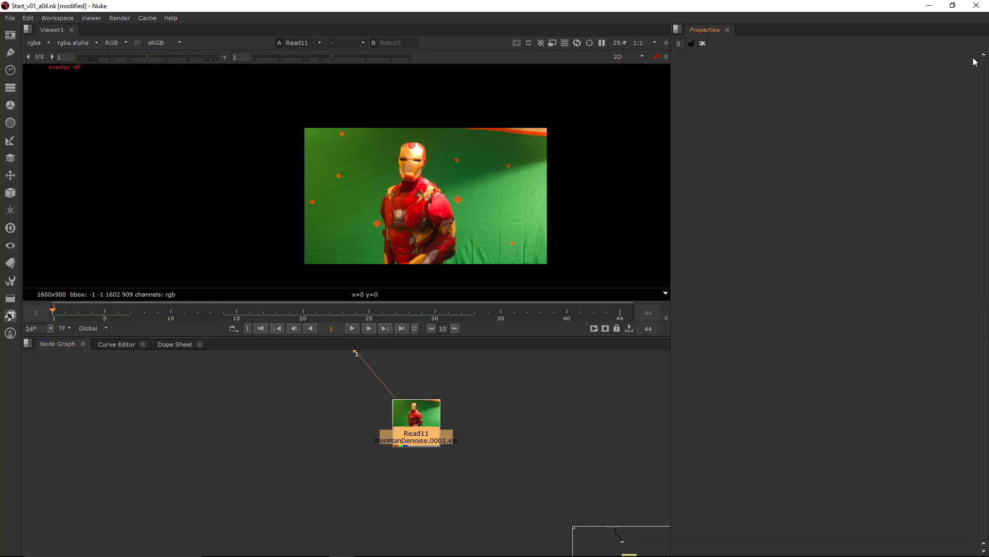
click(419, 428)
key(Tab)
text(ibk)
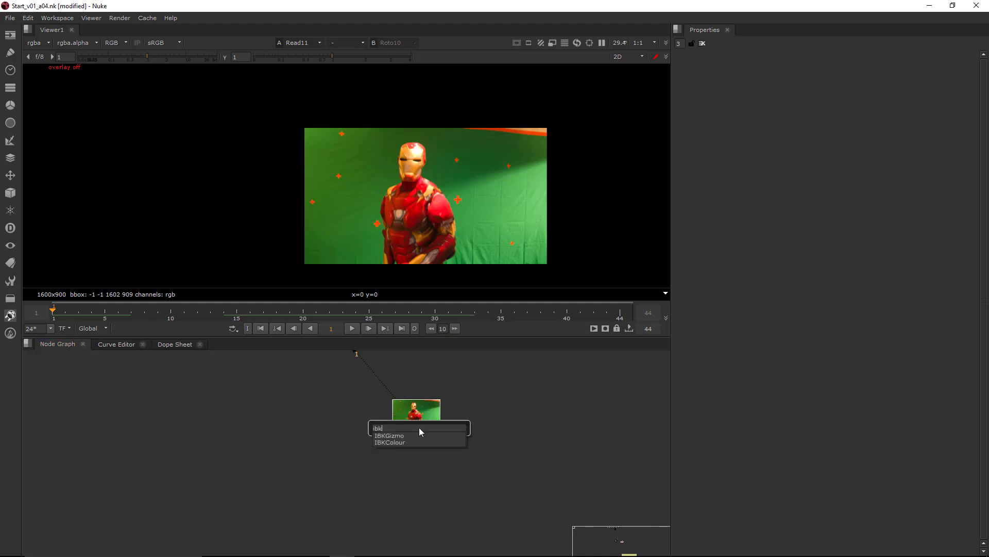
key(Down)
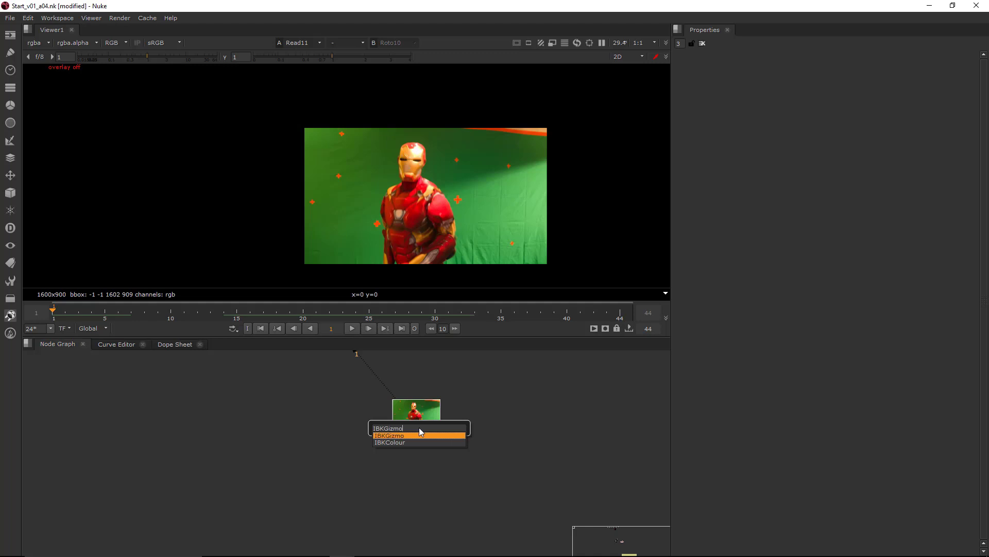
key(Down)
key(Return)
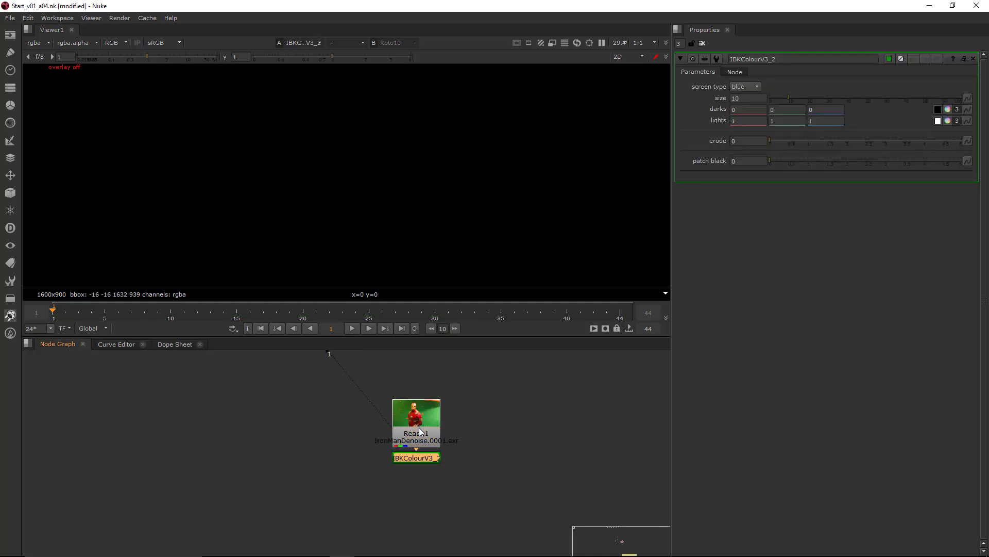
Set the IBKColour node's screen type to green and compare its output with the Read11 plate.
click(743, 88)
click(742, 78)
scroll(453, 206, up, 5)
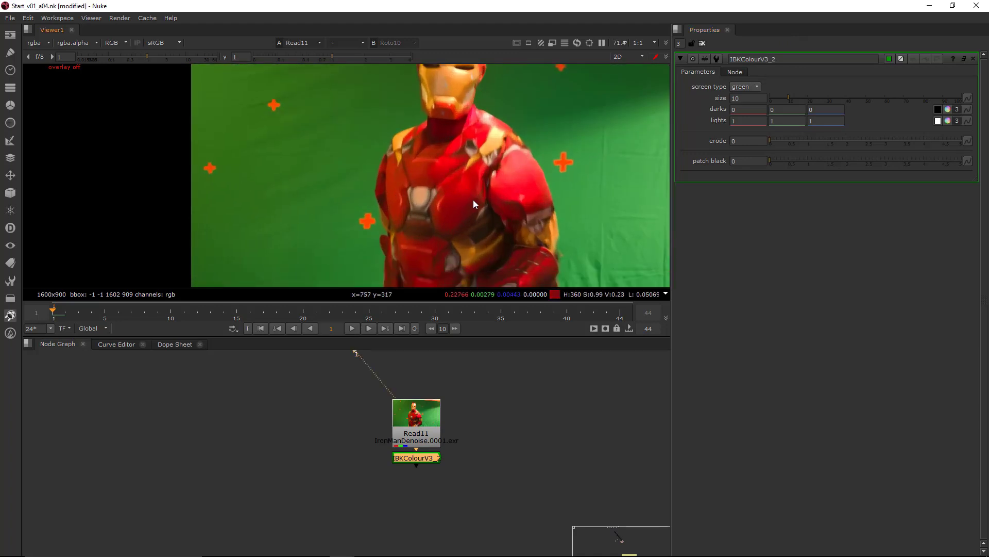
middle_drag(473, 200, 445, 208)
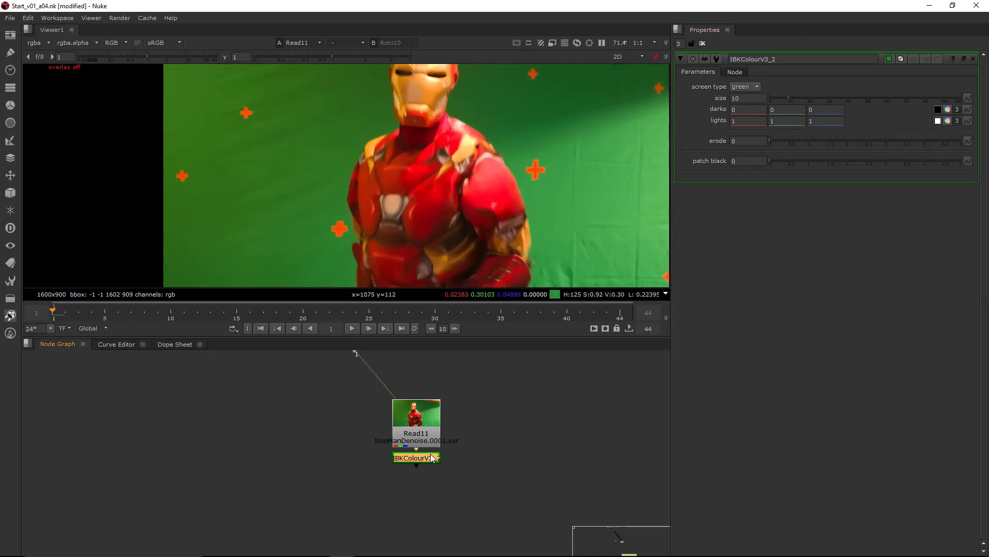
key(1)
click(446, 444)
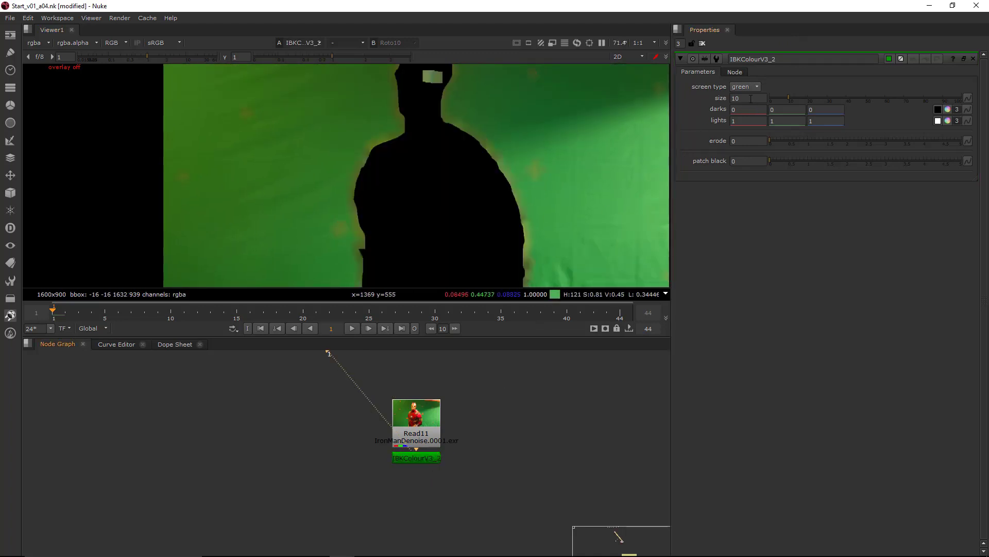
Set the IBKColour size to 1.
double_click(750, 98)
text(1)
key(Return)
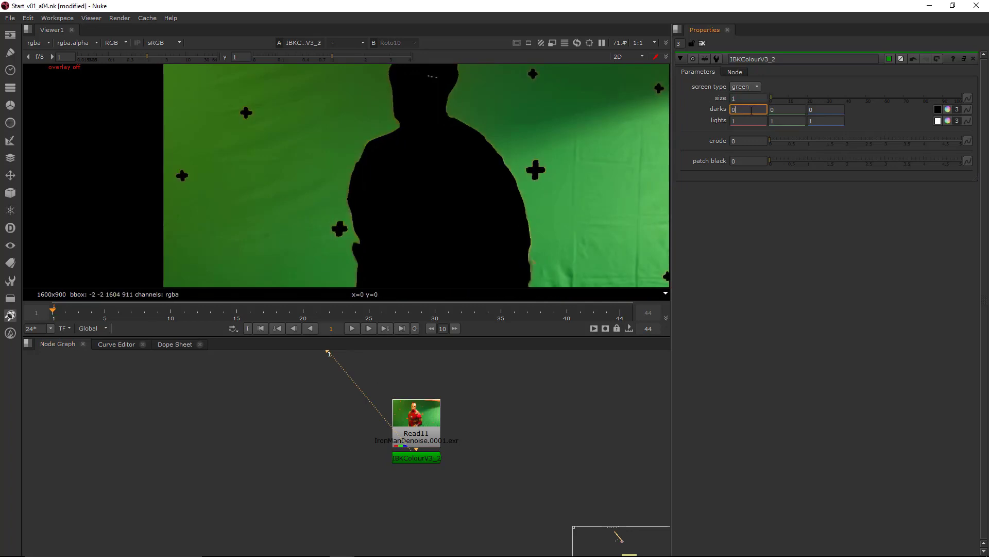
Raise the red darks value of IBKColour in small increments past 0.1 to test the screen separation.
text(.1)
scroll(613, 140, down, 2)
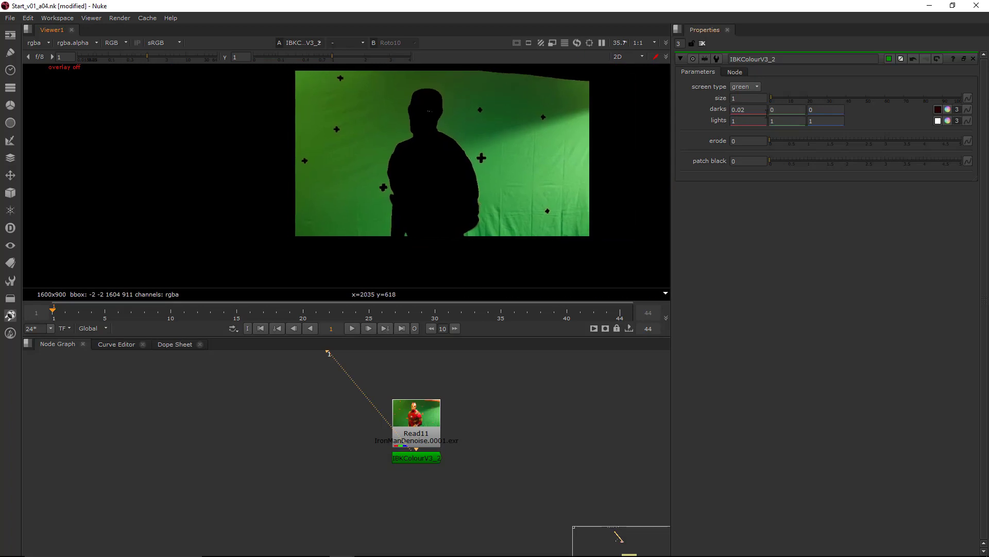
key(Up)
key(Up)
key(Up)
key(Up)
key(Up)
key(Up)
key(Up)
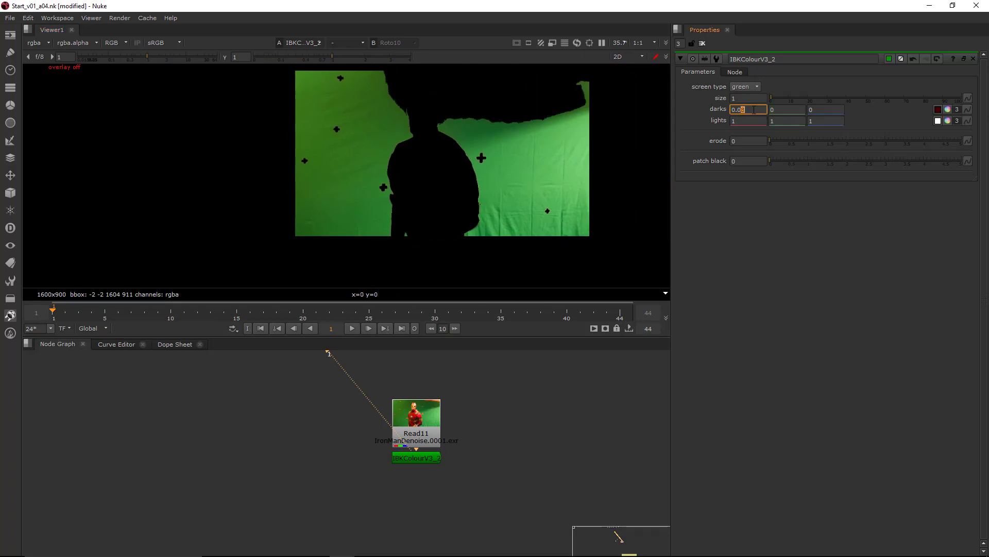
key(Up)
key(Up)
key(Up)
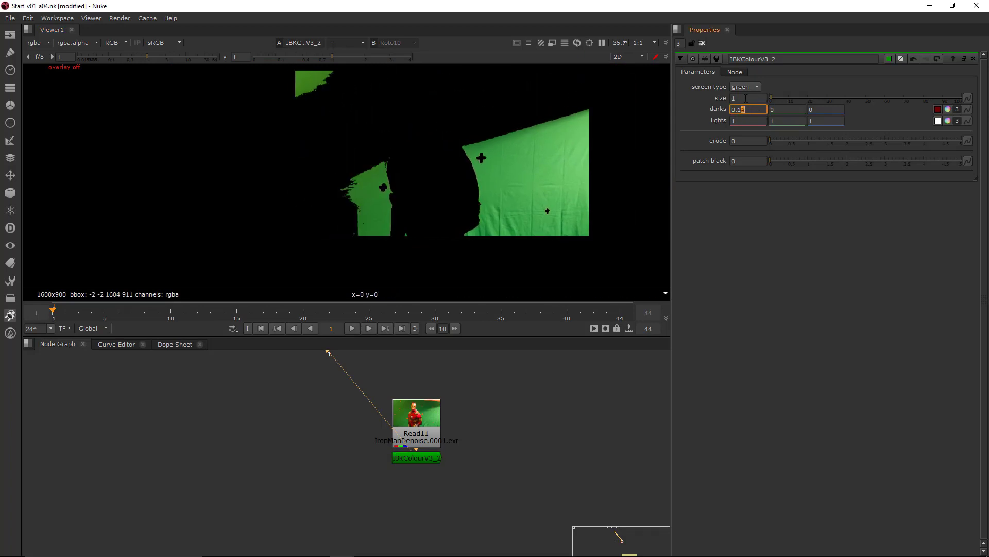
Set the IBKColour size to 0.
key(shift+Tab)
double_click(754, 107)
text(0)
key(Return)
Fine-tune the red darks value of IBKColour to 0.05.
key(Right)
key(Up)
key(Up)
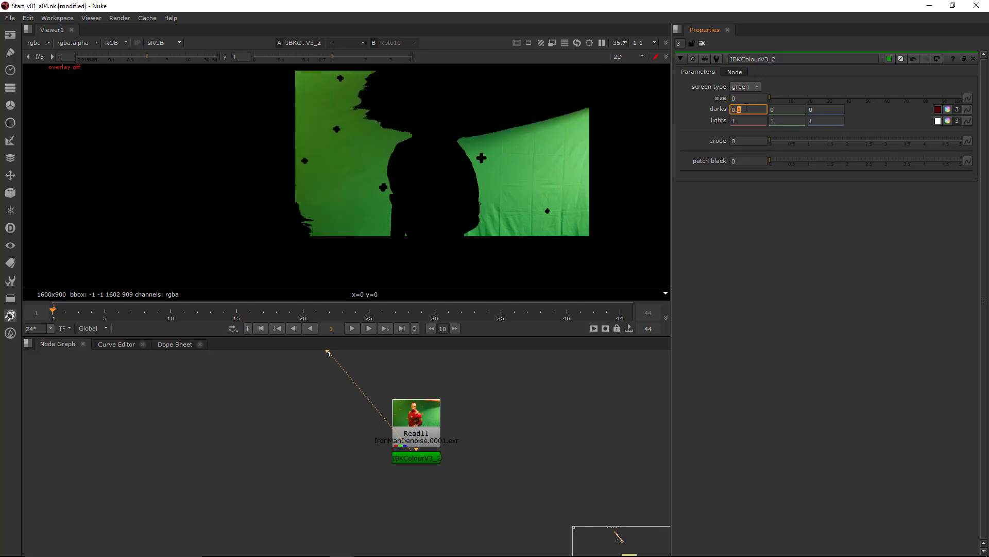
key(Down)
key(Down)
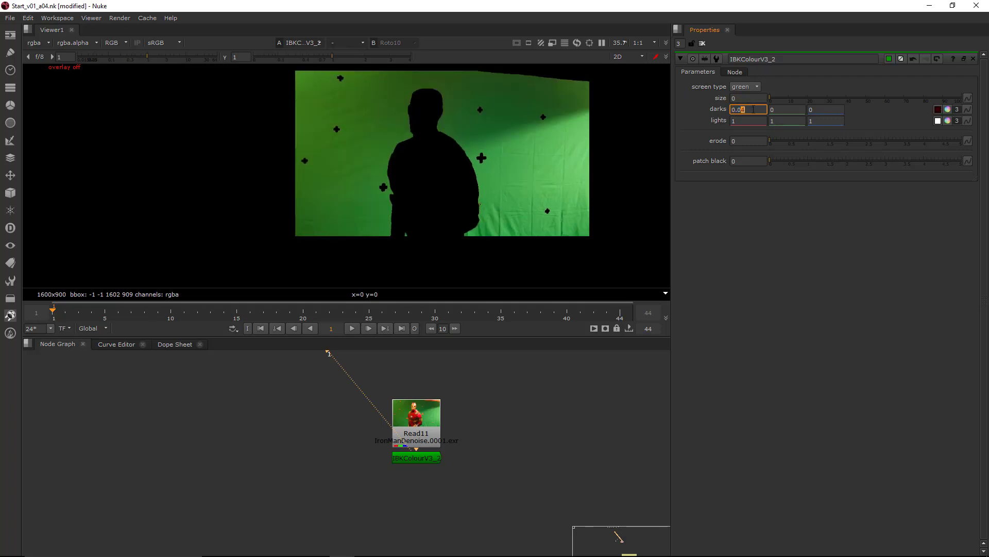
key(Up)
key(Down)
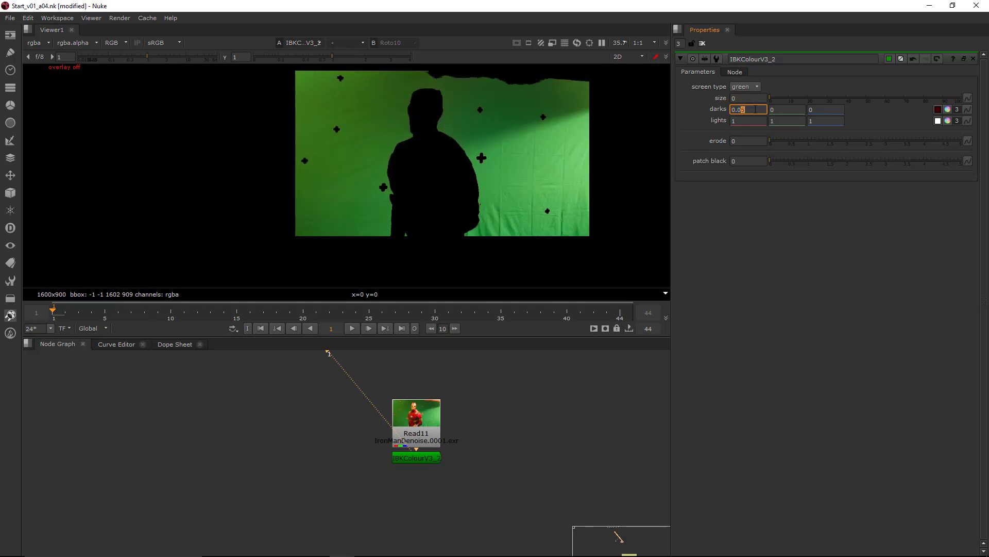
key(Up)
key(Down)
key(Down)
key(Down)
key(Up)
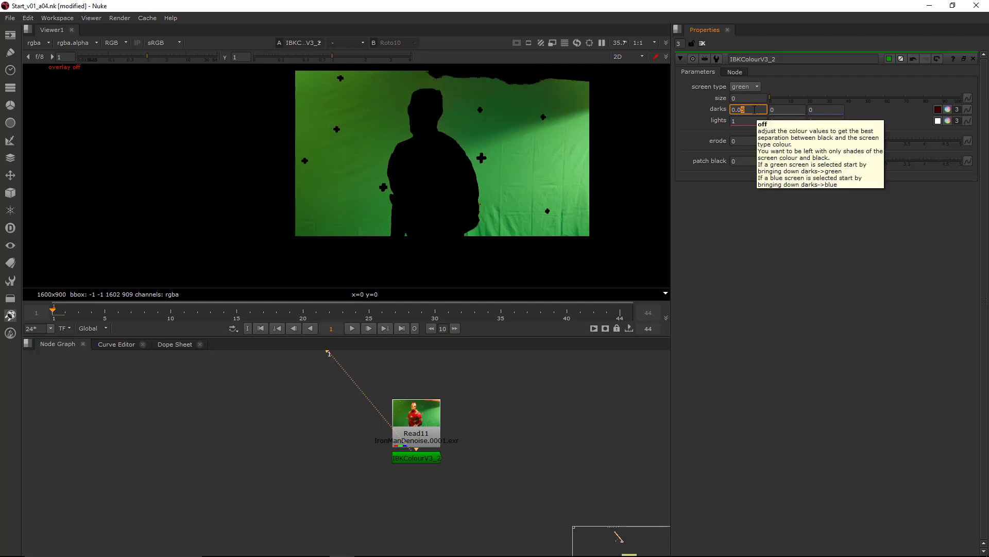
View the original Read11 plate to compare it with the IBKColour output.
scroll(431, 106, up, 1)
click(429, 403)
key(1)
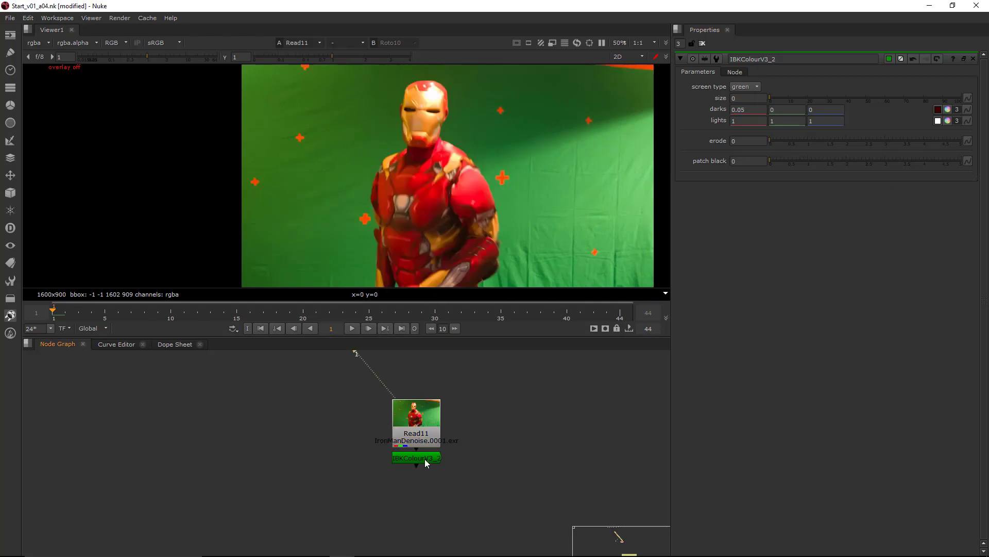
View the IBKColourV3_2 output and examine the edges around the subject, tracking markers and upper screen border.
click(424, 459)
key(1)
scroll(544, 186, down, 1)
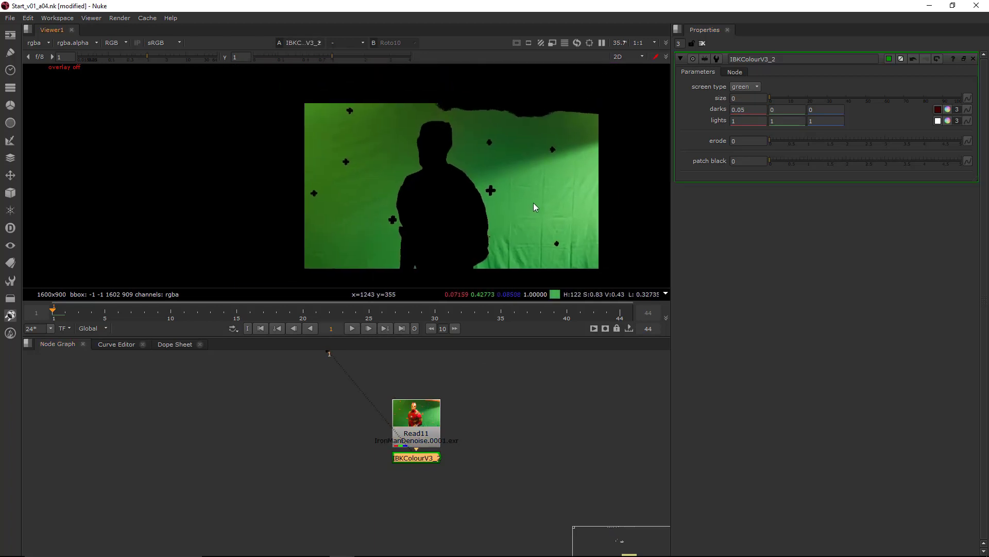
scroll(519, 108, up, 2)
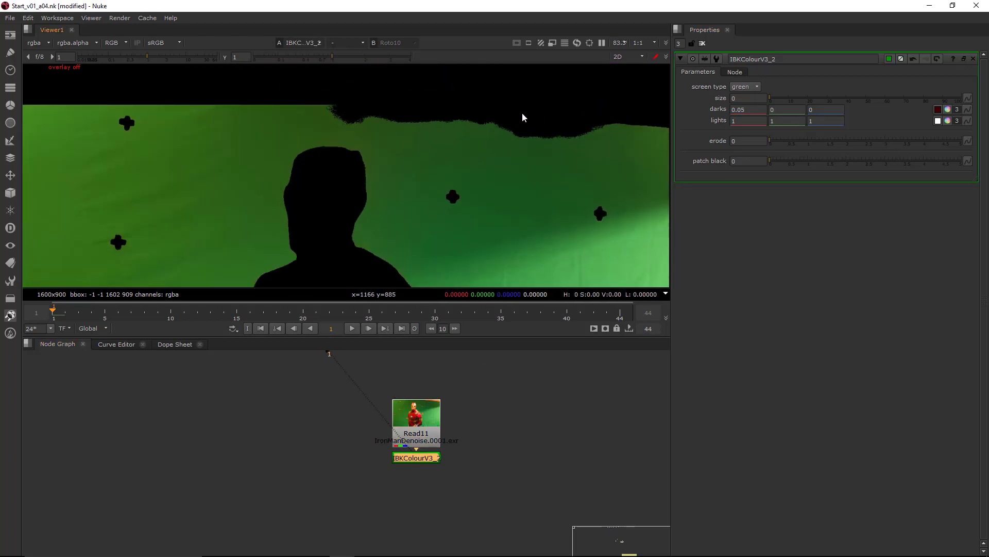
middle_drag(496, 174, 468, 138)
scroll(417, 144, down, 1)
scroll(455, 132, down, 1)
scroll(470, 141, down, 1)
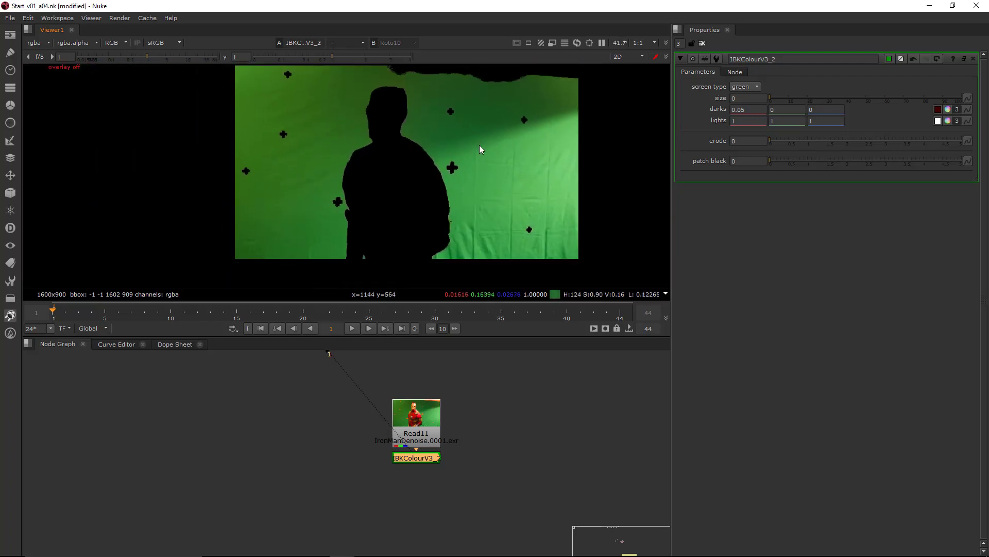
Set the IBKColourV3_2 node's size to 1 and its erode to 10.
click(752, 140)
text(5)
key(Return)
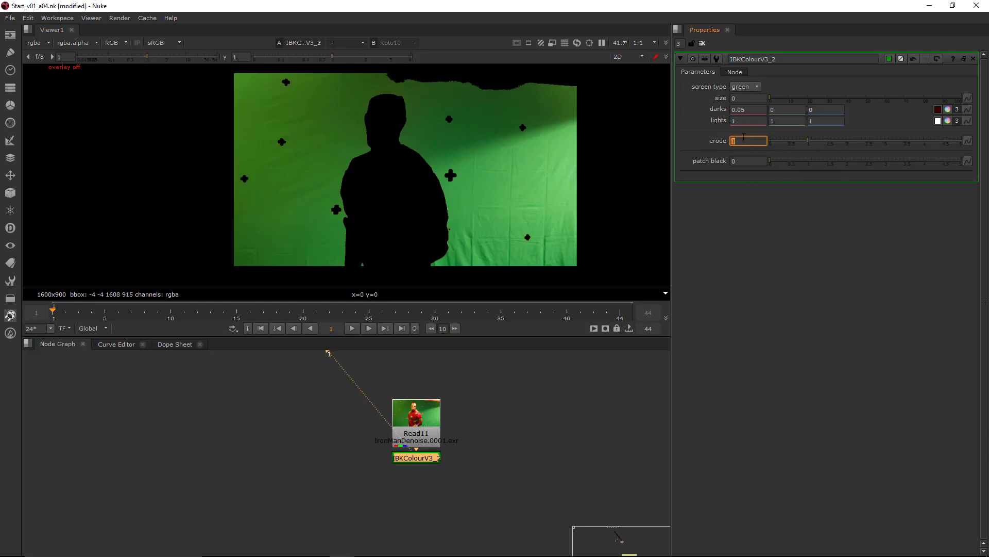
key(Up)
key(Up)
key(Up)
key(Up)
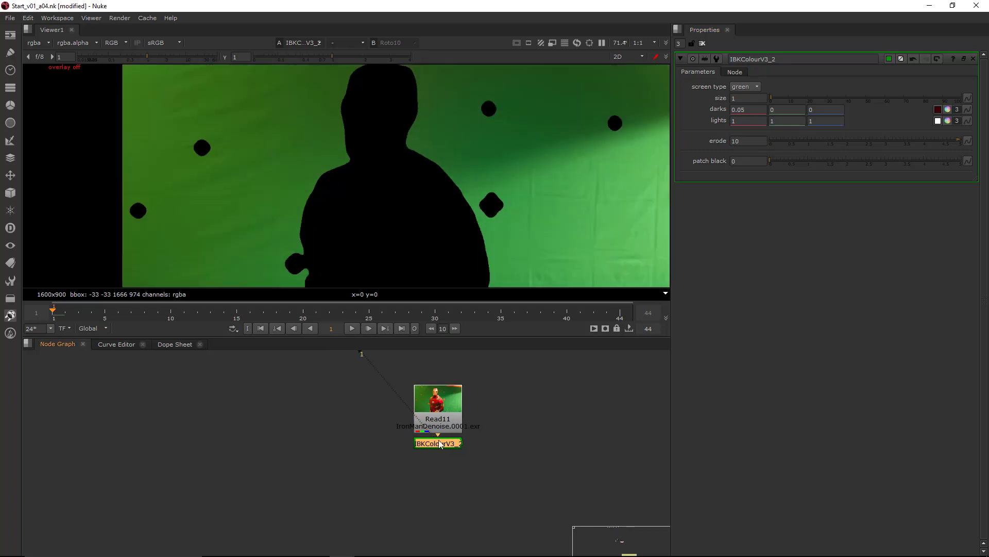
Add an EdgeBlur node after IBKColourV3_2 and set its size to 50.
key(Tab)
text(edge)
key(Return)
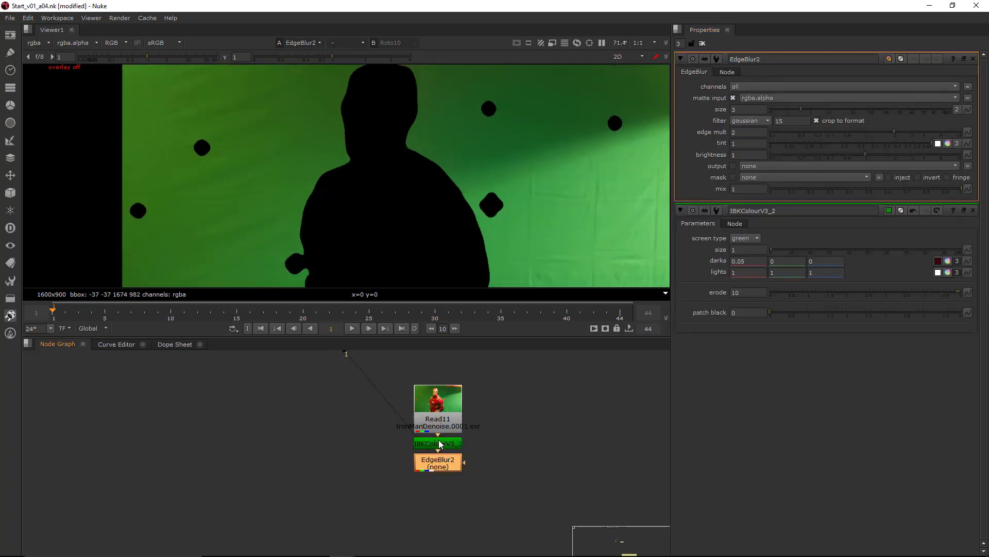
double_click(748, 109)
text(5)
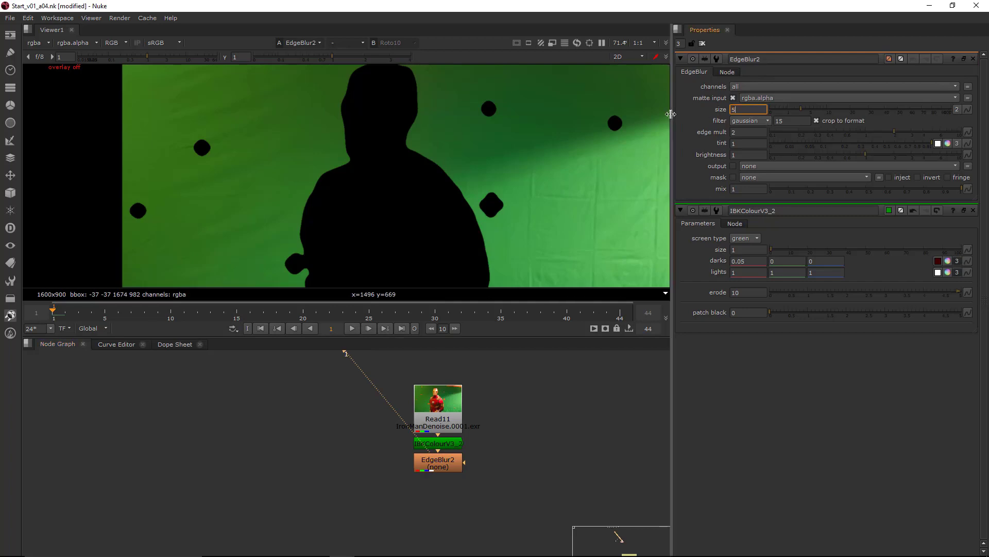
text(0)
key(Return)
Space out the Read11, IBKColourV3_2 and EdgeBlur nodes vertically in the node graph.
drag(440, 465, 440, 507)
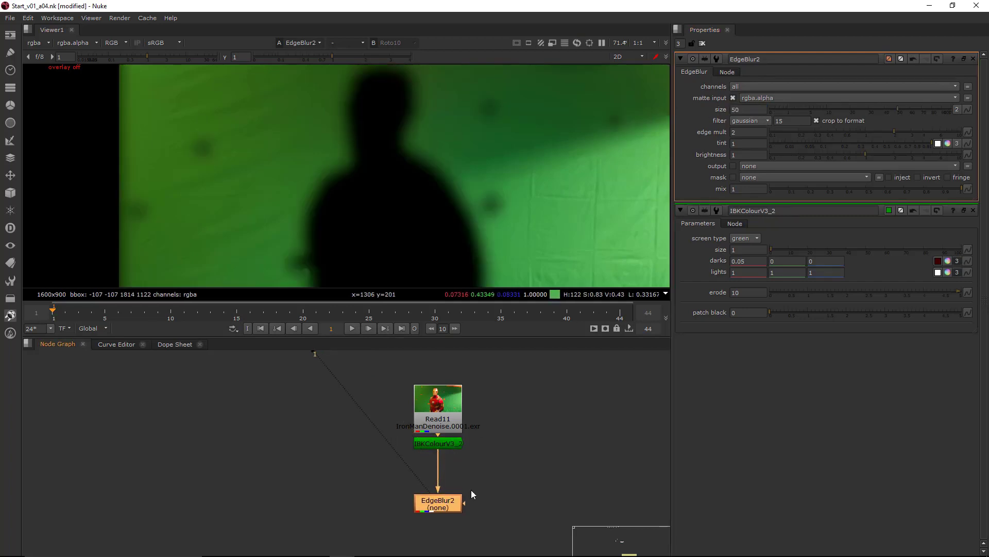
middle_drag(451, 497, 455, 478)
drag(456, 425, 456, 444)
click(453, 482)
click(453, 483)
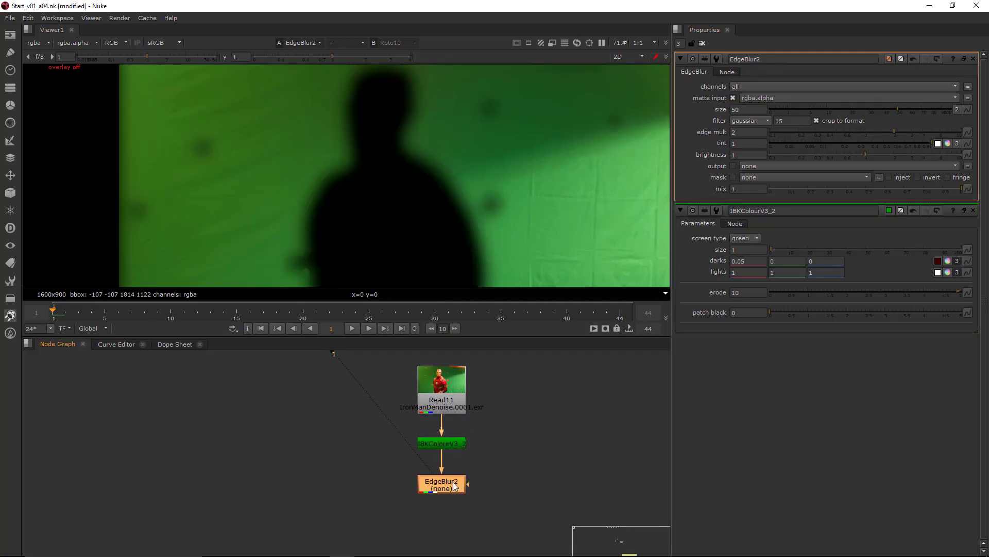
Add an Unpremult node below the EdgeBlur and inspect its edges around the subject's head.
key(Tab)
text(unpre)
key(Return)
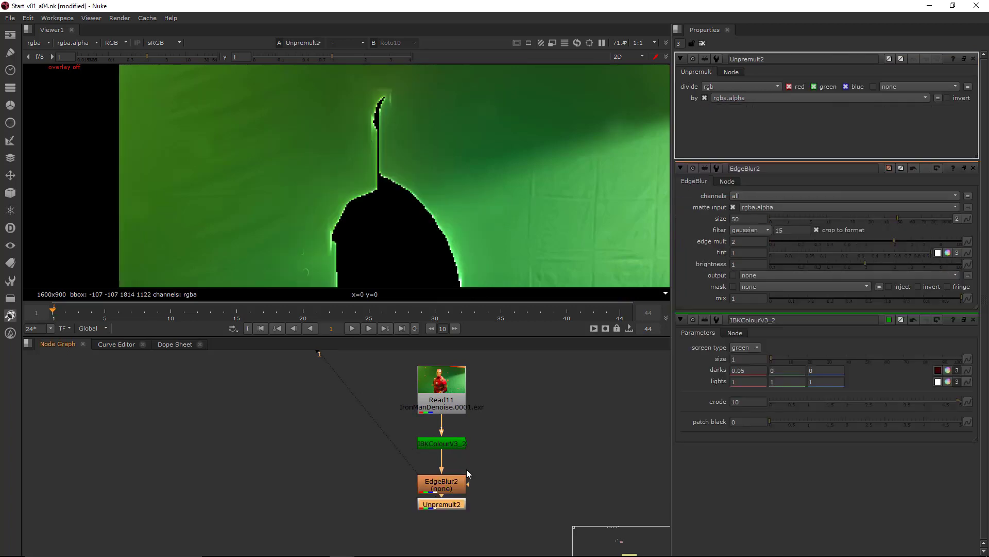
scroll(369, 103, up, 6)
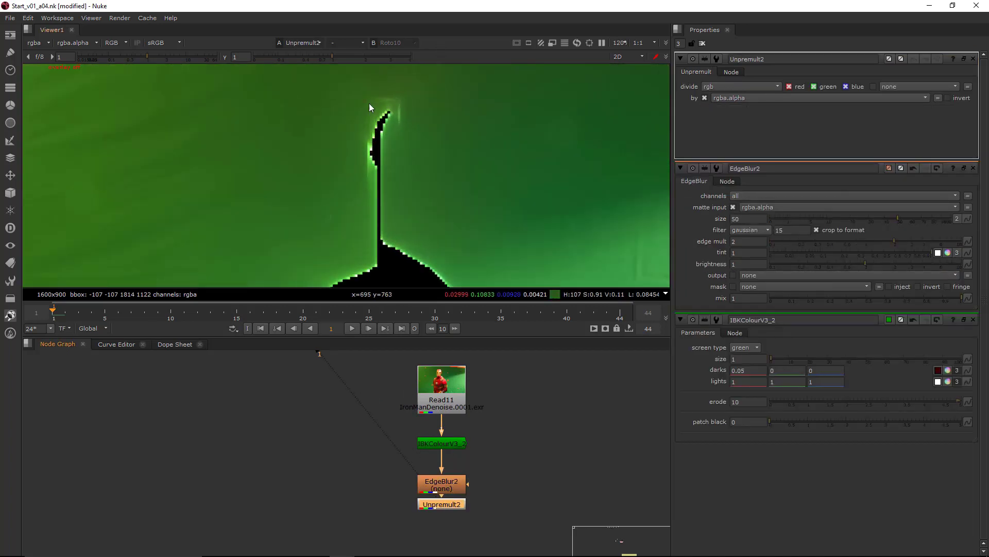
click(486, 485)
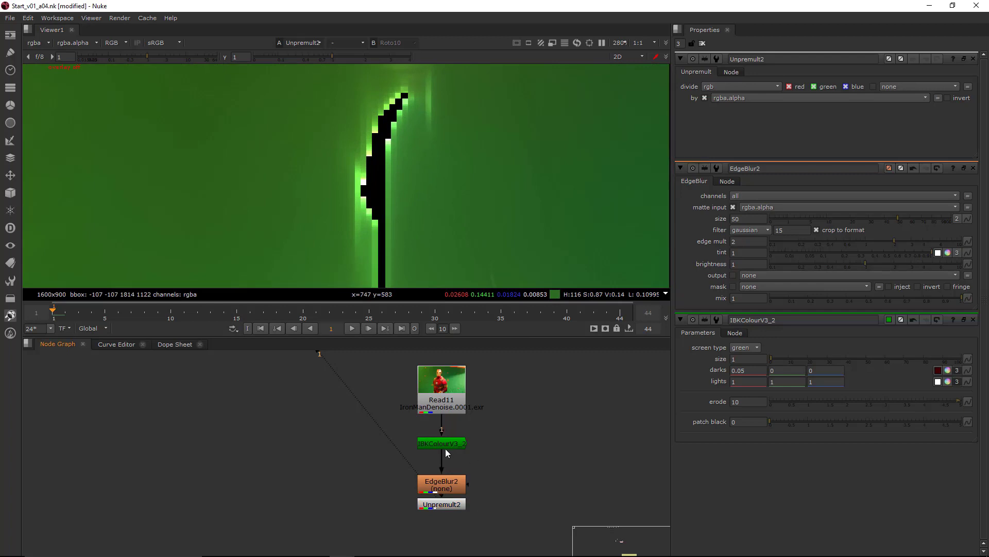
View IBKColourV3_2 up close and compare its colour and alpha channels along the silhouette edge.
drag(452, 400, 452, 403)
click(452, 441)
key(1)
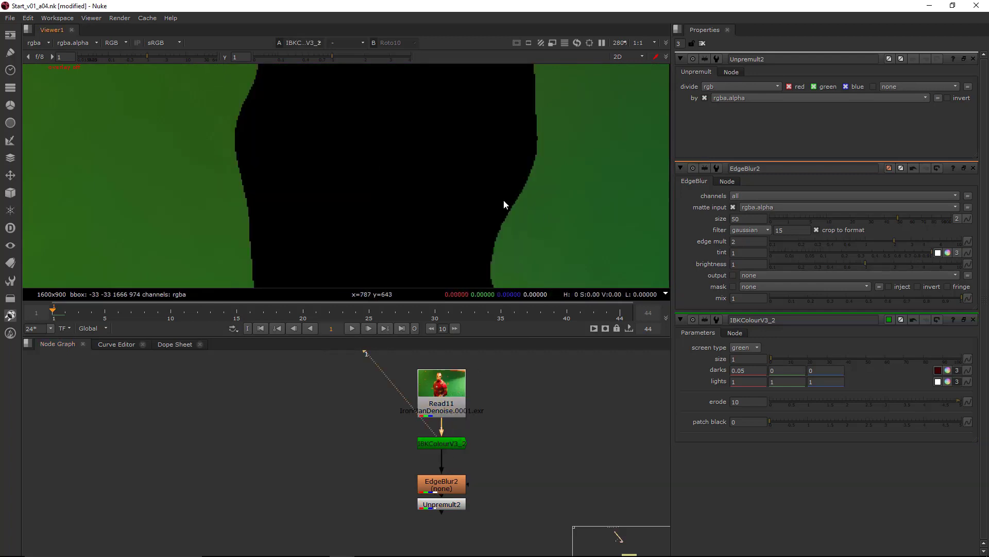
middle_drag(523, 202, 458, 199)
scroll(458, 199, up, 3)
scroll(368, 243, up, 6)
key(a)
scroll(438, 226, up, 3)
key(a)
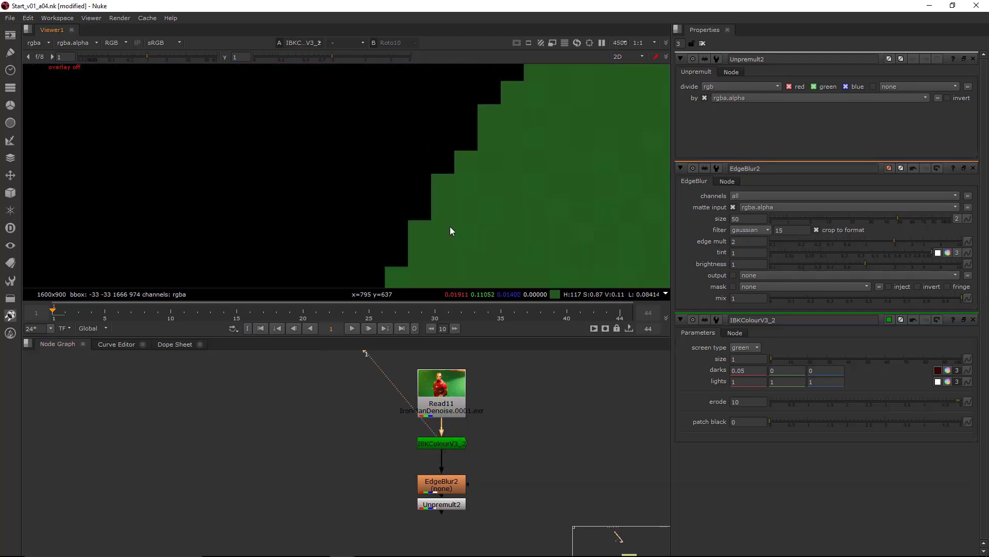
key(a)
key(a)
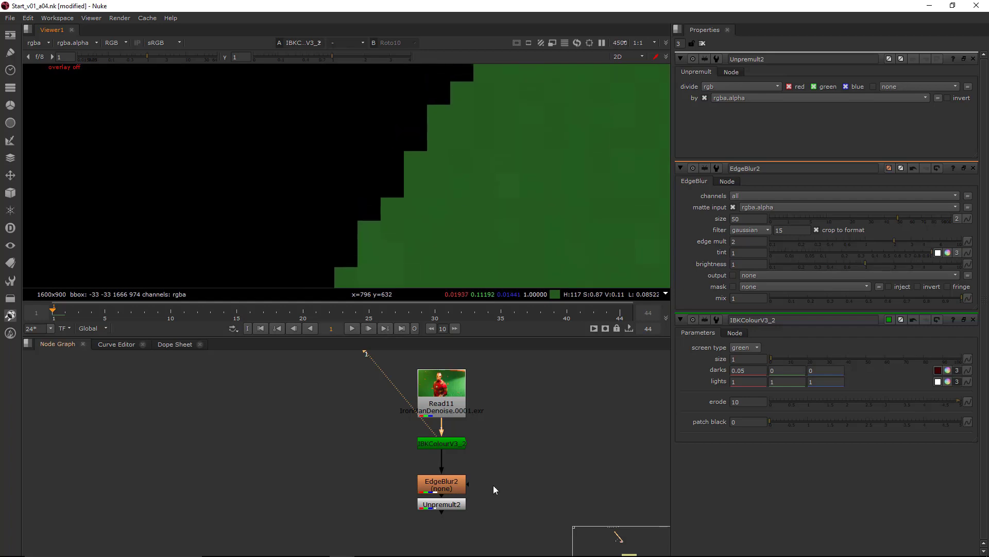
Move the EdgeBlur and Unpremult nodes down to make room below IBKColourV3_2.
drag(518, 454, 359, 545)
drag(437, 507, 436, 556)
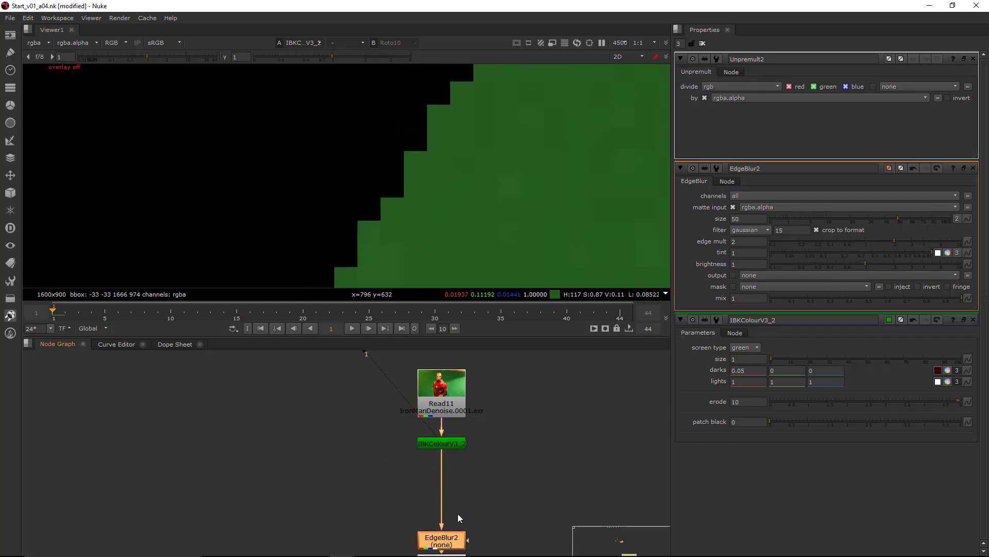
drag(510, 415, 349, 493)
Compare the IBKColourV3_2 alpha channel with its colour along the silhouette edge at closer and wider zoom.
key(a)
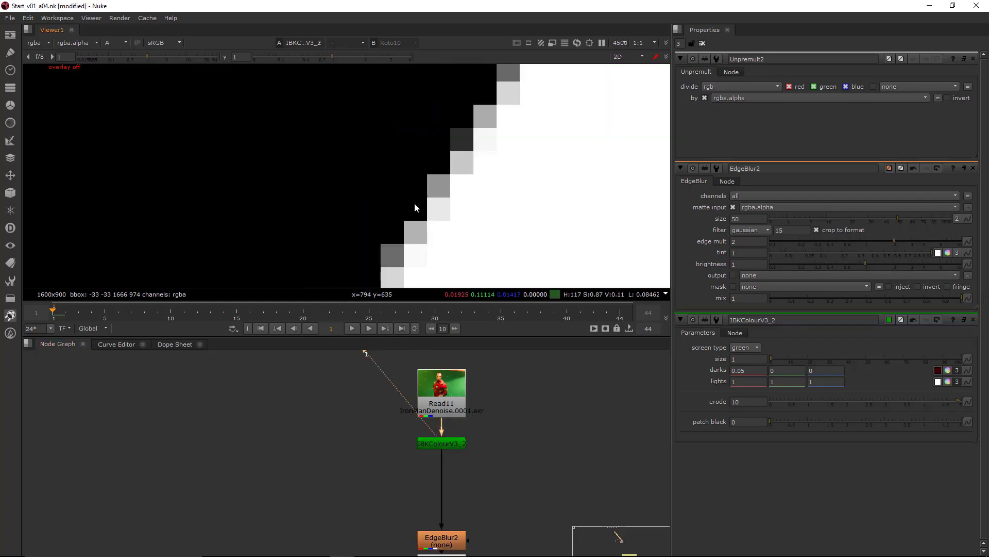
key(a)
scroll(385, 216, down, 2)
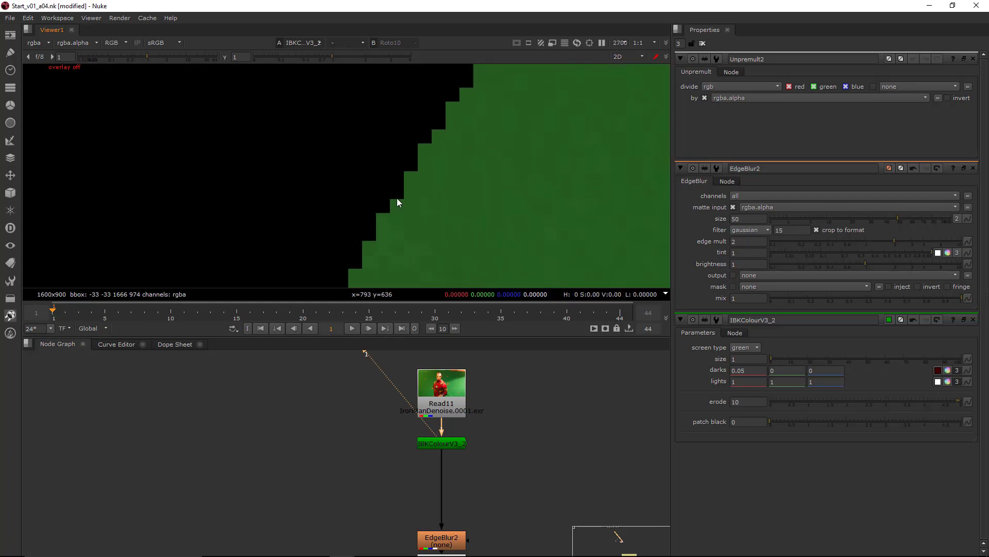
scroll(397, 200, down, 3)
scroll(395, 201, up, 2)
key(a)
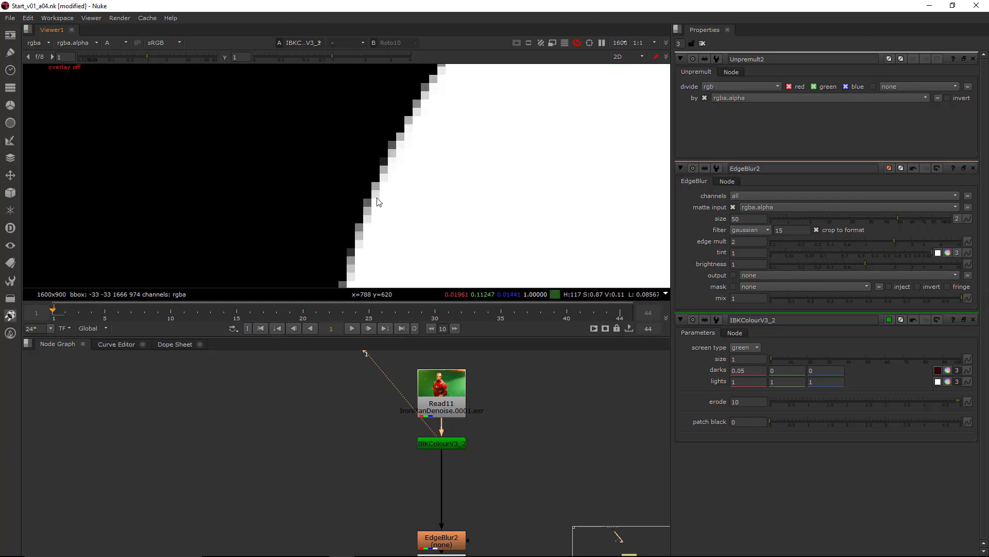
key(a)
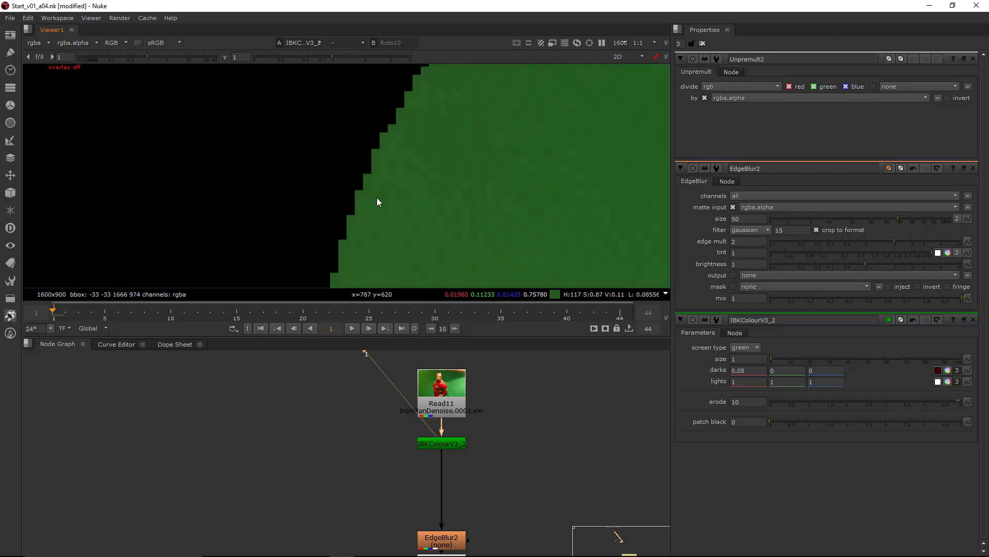
Add a Shuffle node beside IBKColourV3_2, fed by its output, and route the green channel into alpha.
scroll(510, 439, down, 2)
middle_drag(509, 438, 460, 440)
click(511, 455)
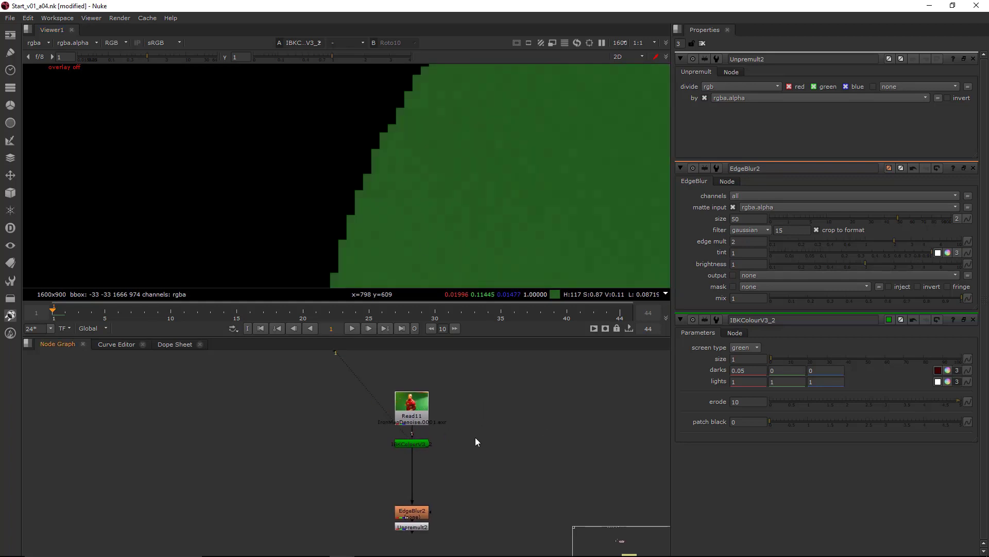
middle_drag(492, 437, 481, 409)
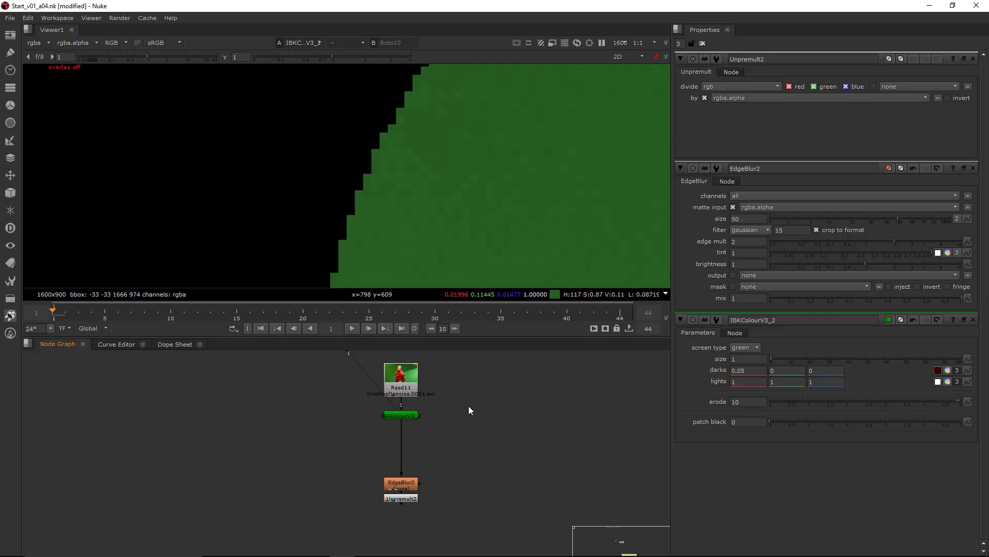
key(Tab)
text(shuf)
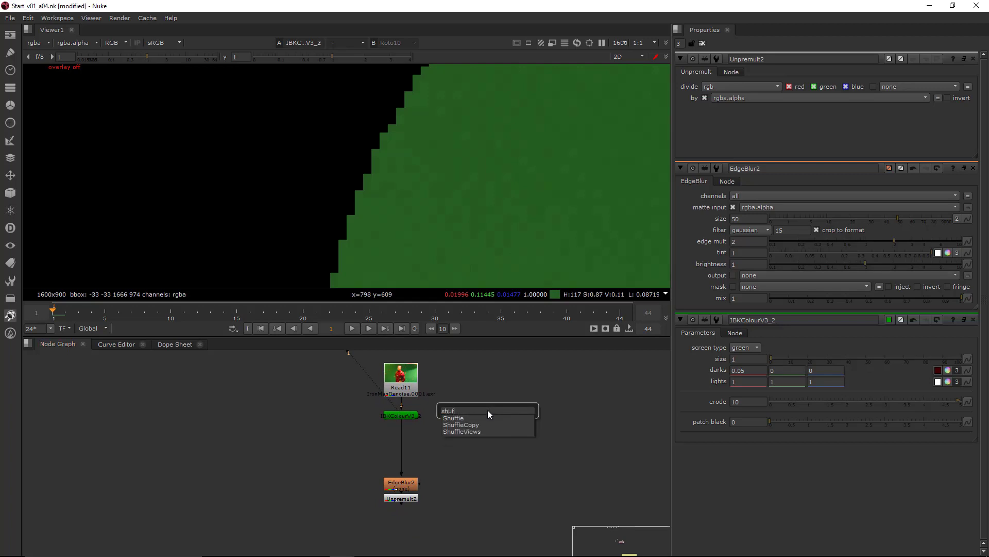
key(Return)
drag(462, 392, 477, 415)
key(1)
click(709, 147)
click(475, 411)
Compare the Shuffle node's alpha and colour pixels along the silhouette edge.
key(a)
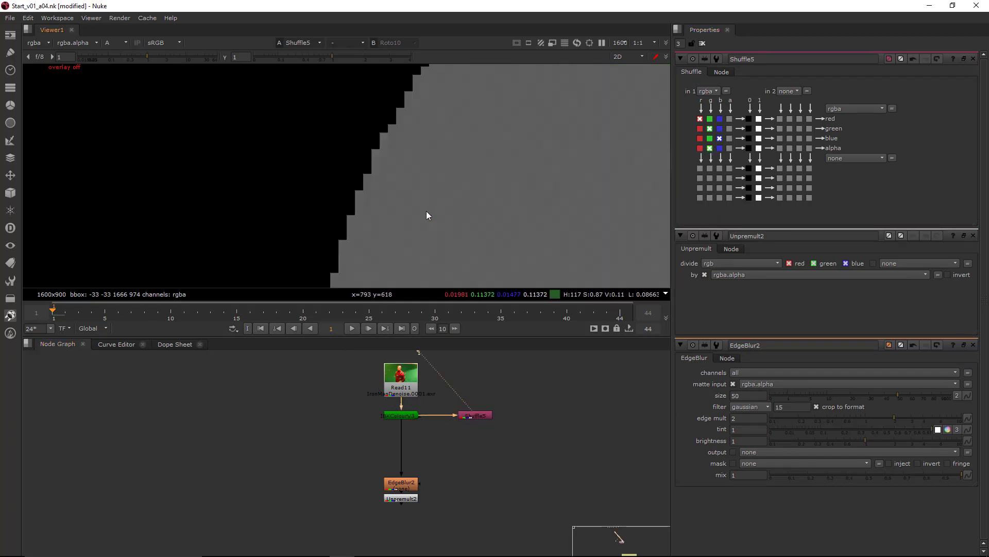
key(a)
key(a)
scroll(370, 198, up, 6)
key(a)
key(a)
key(a)
scroll(370, 198, down, 4)
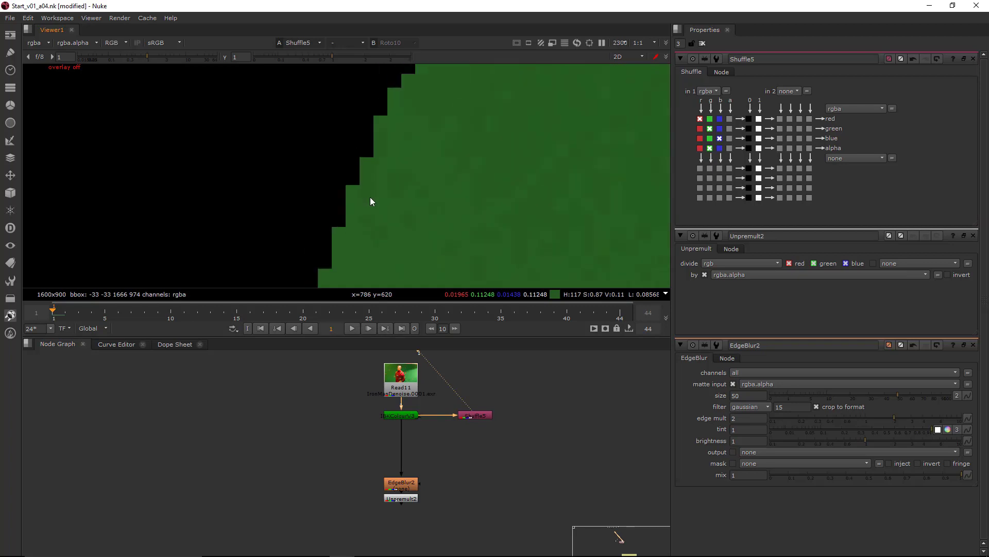
Add a Clamp node after the Shuffle, set its maximum to 0, and enable MinClampTo and MaxClampTo.
click(475, 415)
key(Tab)
text(clamp)
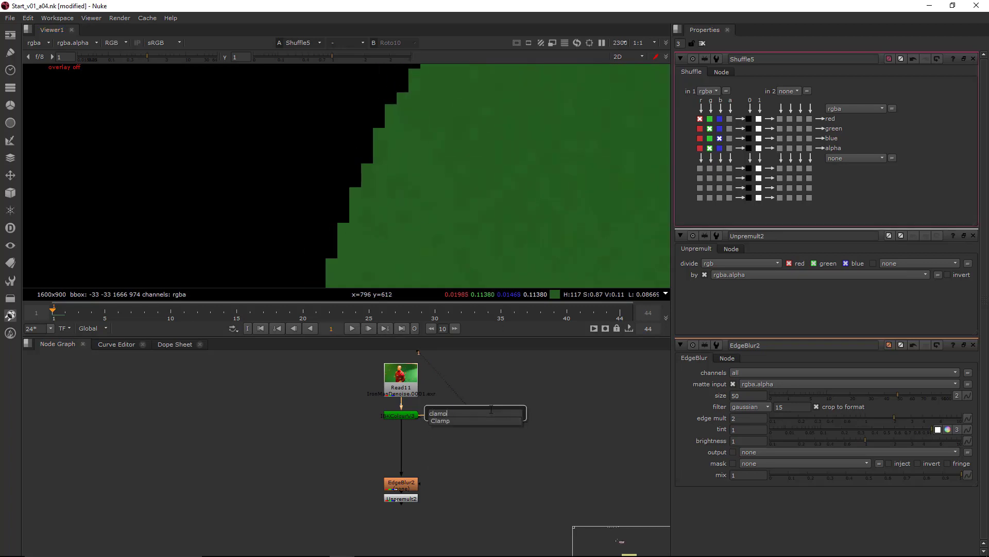
key(Return)
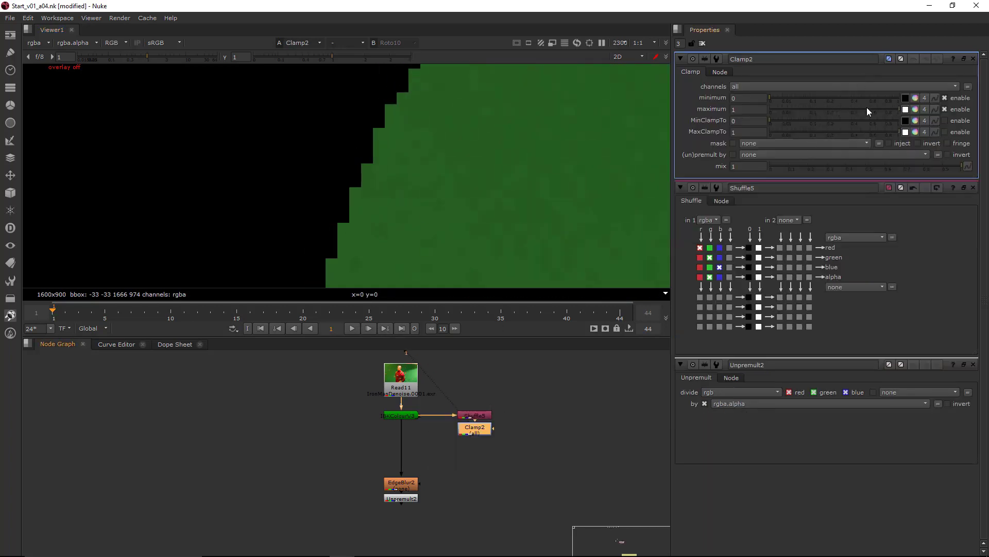
drag(873, 109, 771, 110)
click(944, 120)
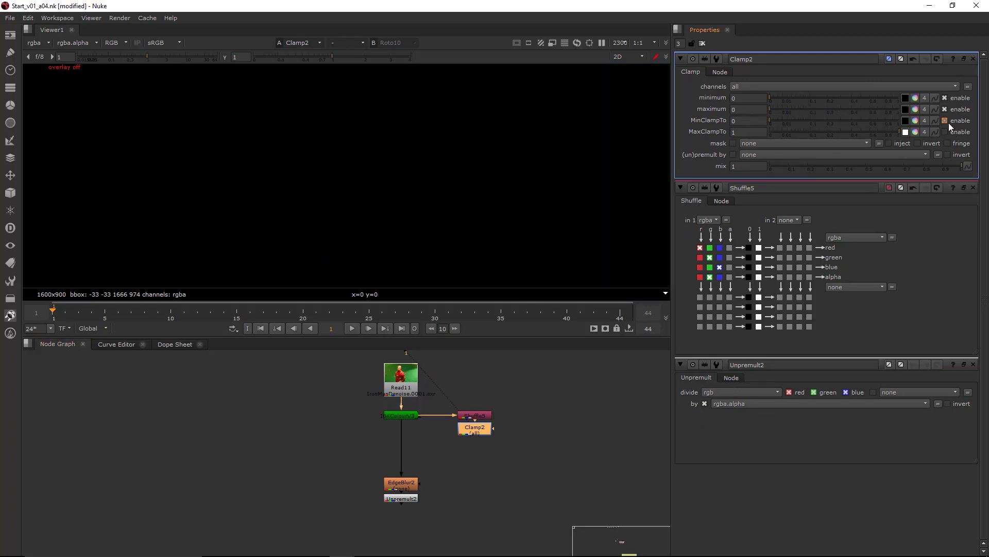
click(944, 132)
Insert a Copy node between IBKColourV3_2 and EdgeBlur, with the Clamp as its A input, aligning the Clamp beside it.
middle_drag(478, 442, 498, 422)
click(444, 434)
key(k)
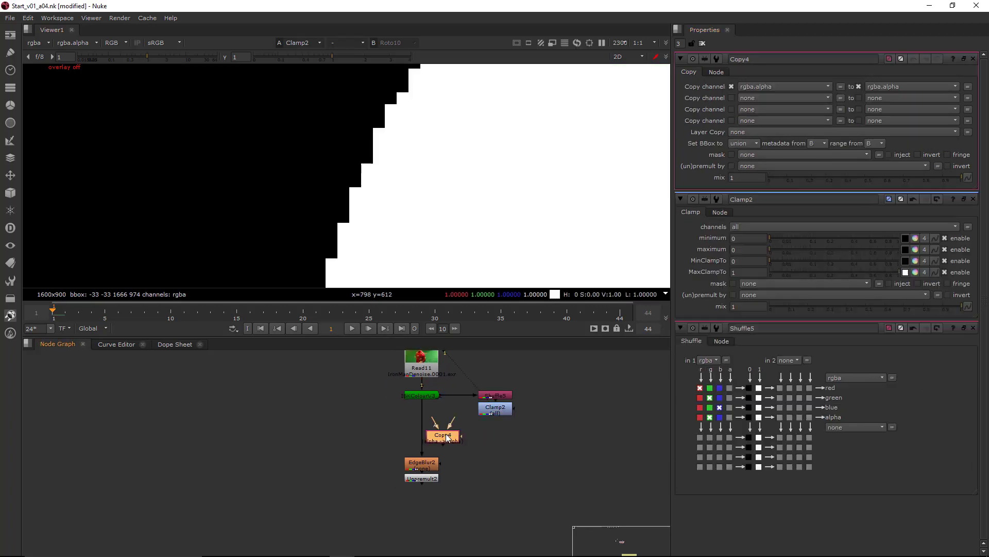
drag(447, 433, 498, 411)
drag(499, 411, 501, 432)
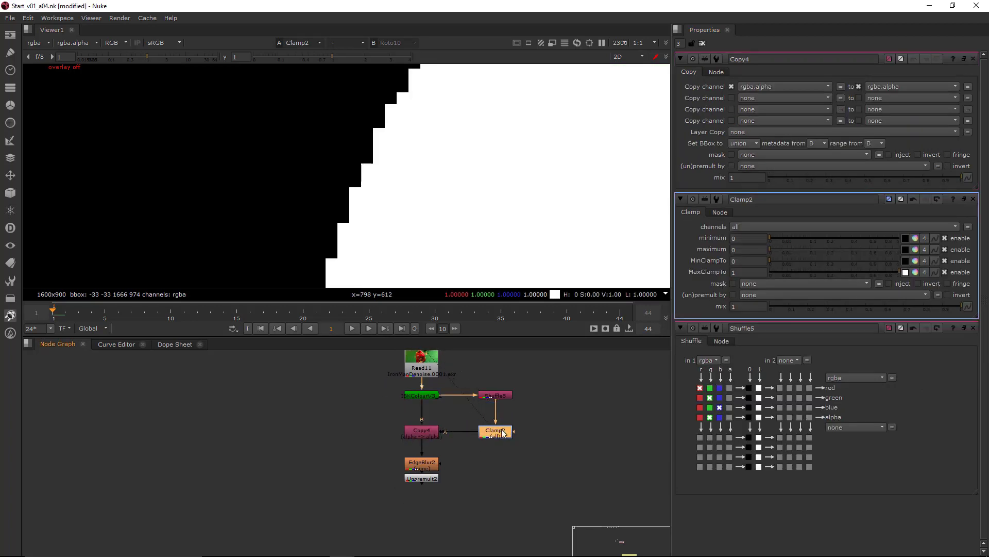
View the Copy node's output and check its alpha against the colour.
click(418, 432)
key(1)
key(a)
key(a)
View the Unpremult output and examine the extended screen edges around the subject's head.
click(427, 478)
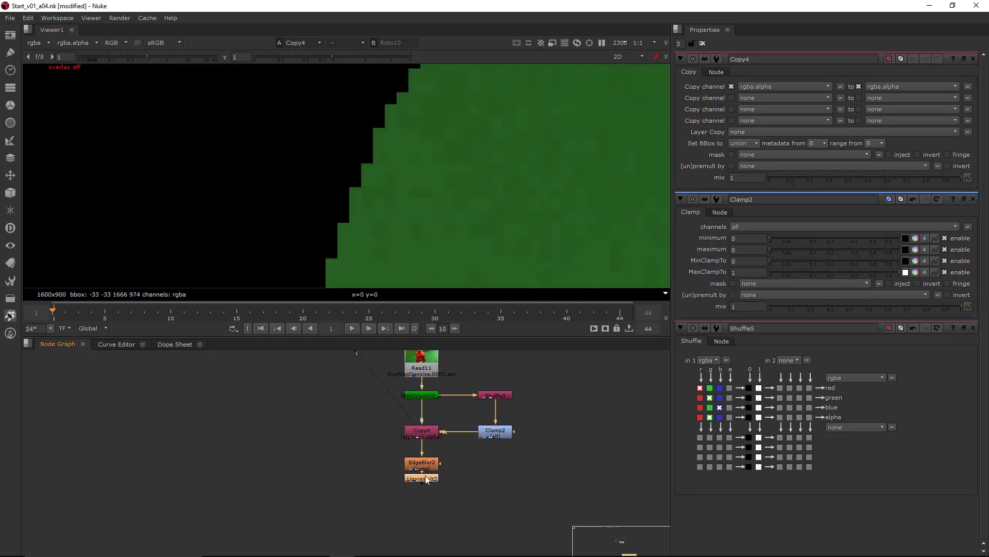
key(1)
scroll(439, 195, down, 5)
scroll(439, 196, down, 5)
middle_drag(380, 183, 497, 202)
scroll(422, 130, up, 3)
middle_drag(422, 130, 451, 163)
scroll(462, 178, down, 4)
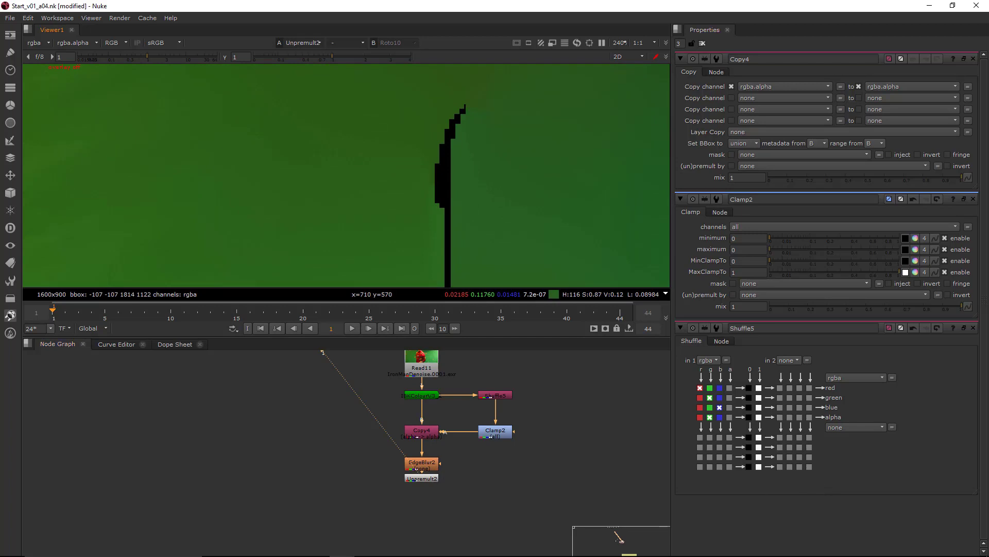
scroll(603, 419, down, 3)
scroll(515, 235, down, 4)
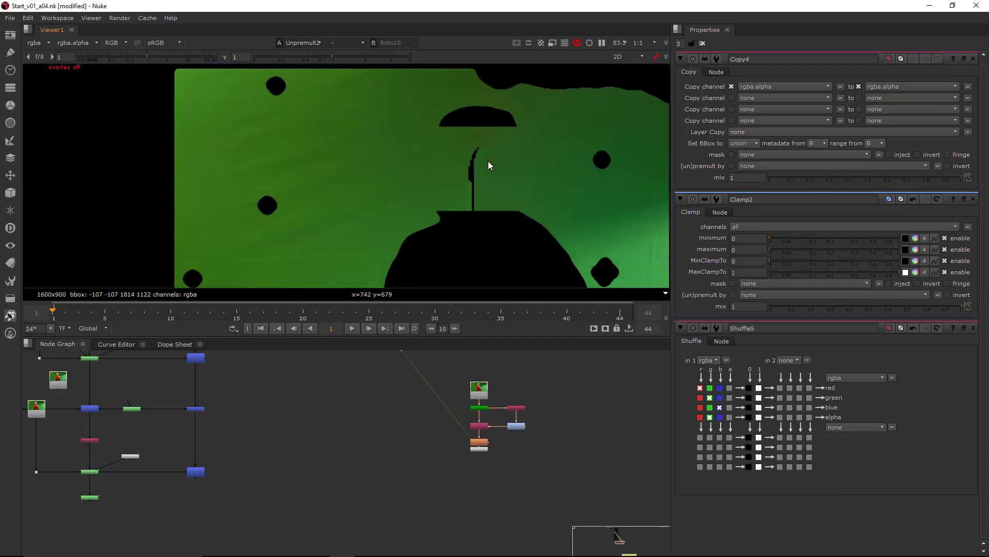
scroll(488, 160, down, 2)
Add a Blur node after the Unpremult.
key(Tab)
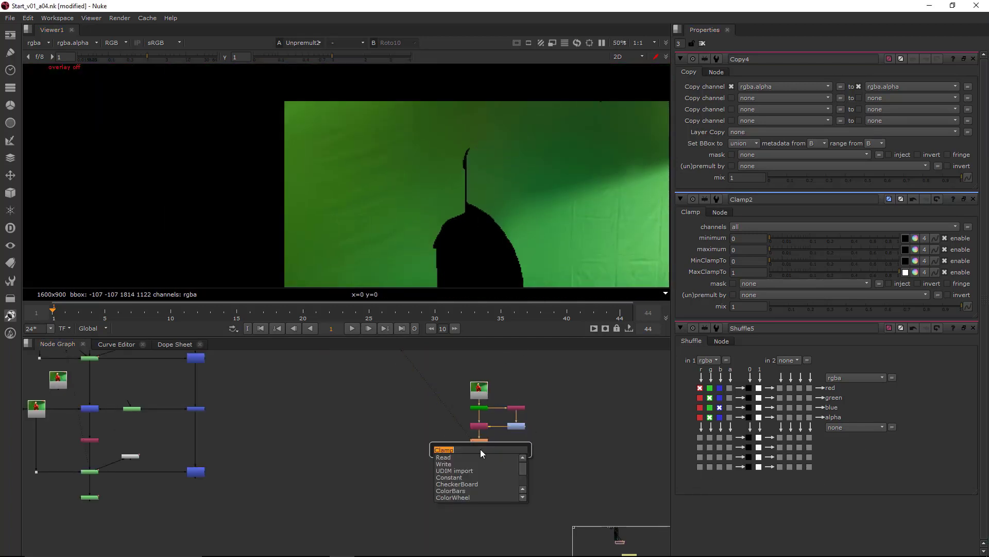
text(blur)
key(Return)
scroll(483, 461, up, 1)
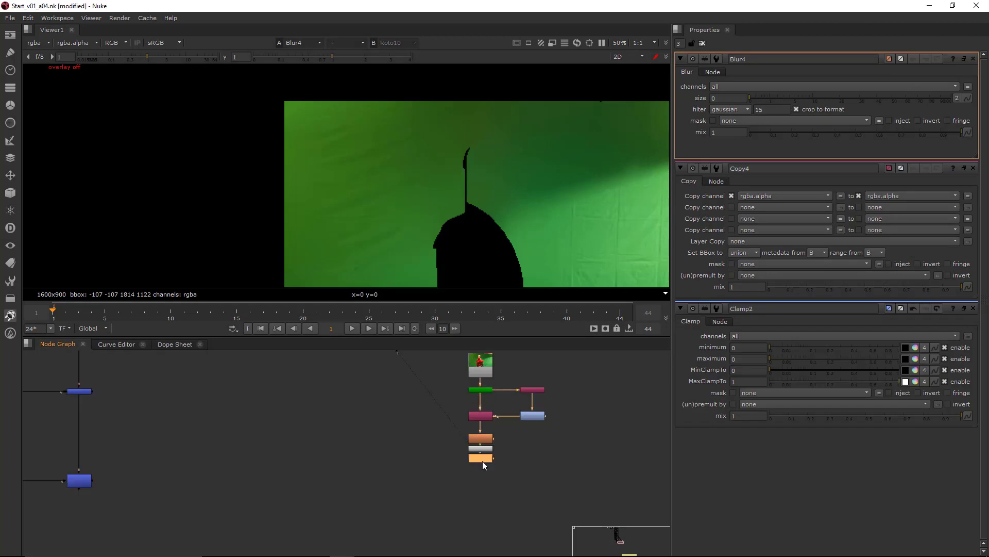
Set the Blur node's size to 10 and check the softened screen plate.
click(720, 99)
middle_drag(565, 192, 566, 179)
click(729, 98)
text(10)
key(Return)
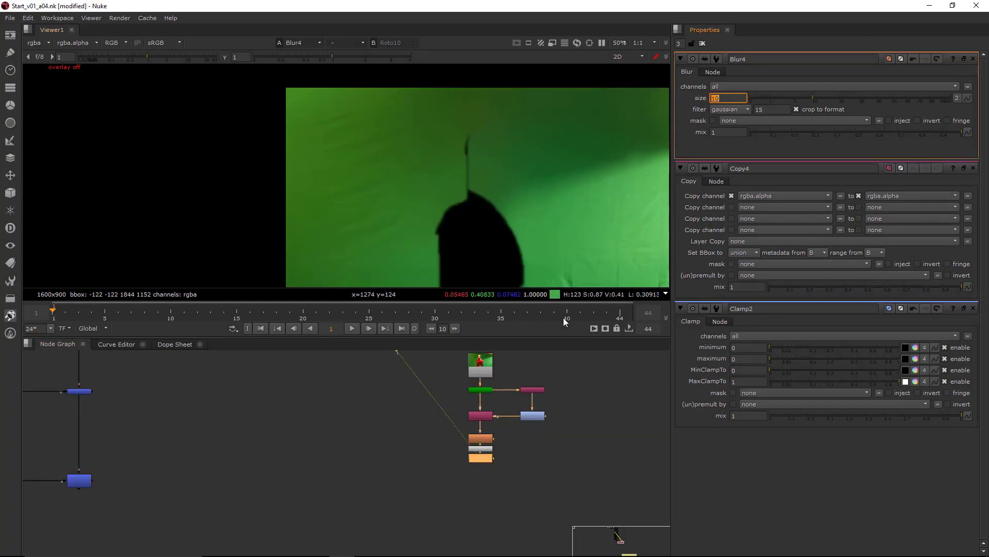
scroll(512, 222, down, 4)
middle_drag(512, 222, 470, 170)
scroll(461, 159, up, 3)
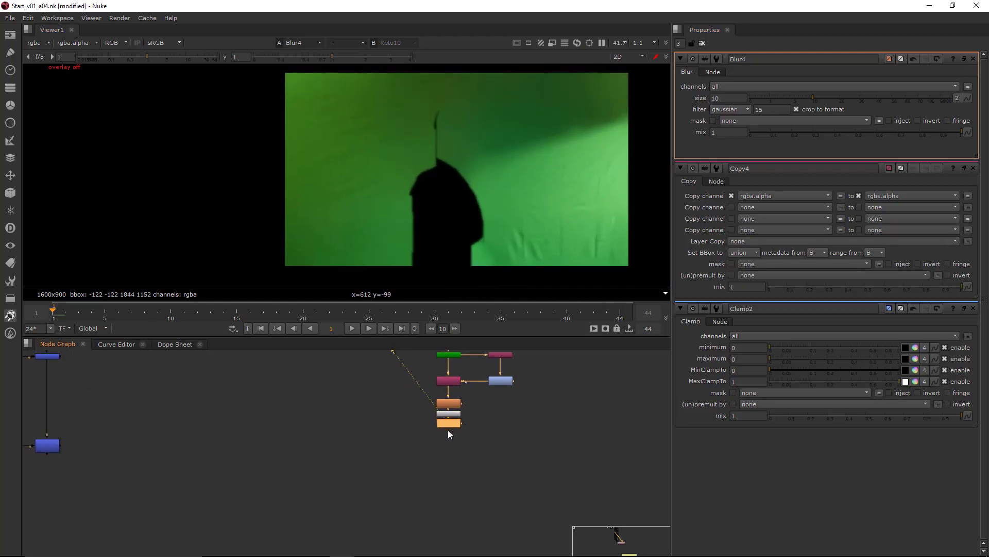
Move the Blur node slightly below the Unpremult and play the blurred plate through the sequence to check it.
drag(449, 423, 449, 431)
click(320, 369)
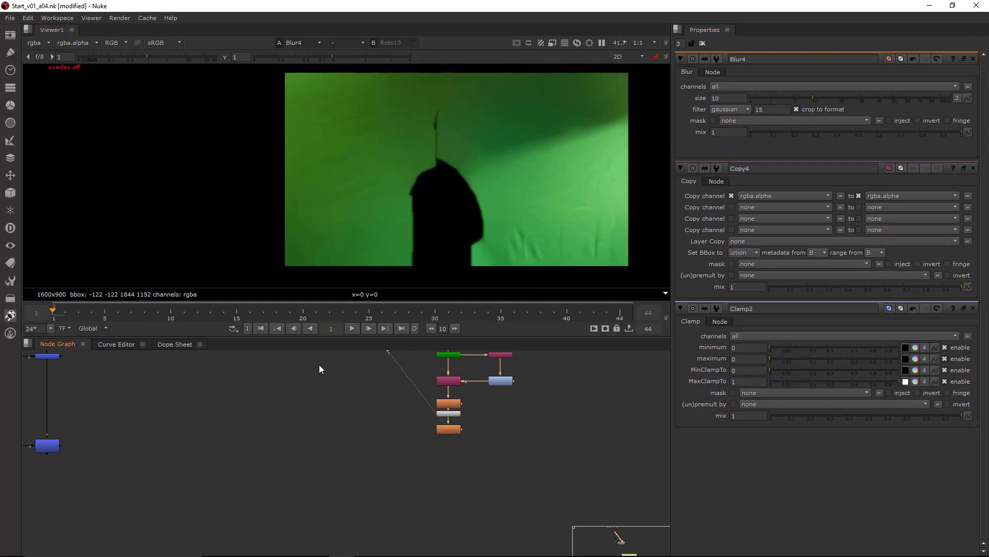
click(353, 328)
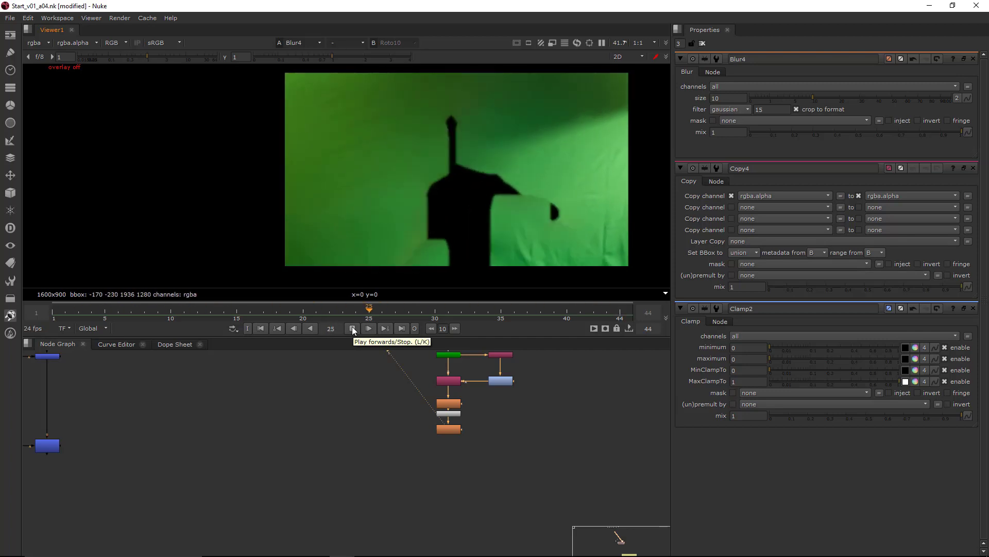
click(352, 328)
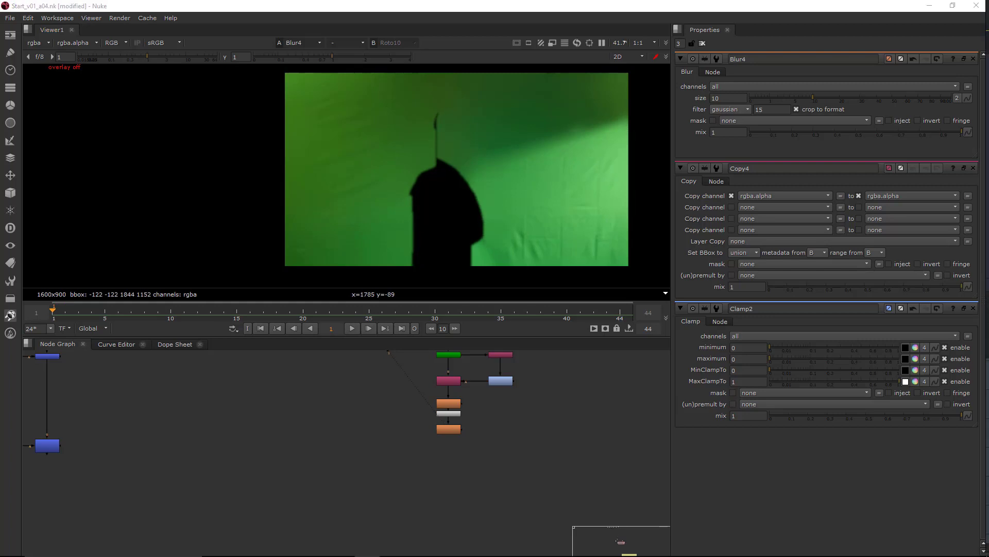
View the source footage at frame 24 and examine the orange tracking marker beside the subject's motion-blurred arm.
middle_drag(531, 463, 464, 503)
scroll(470, 459, down, 4)
scroll(473, 457, up, 2)
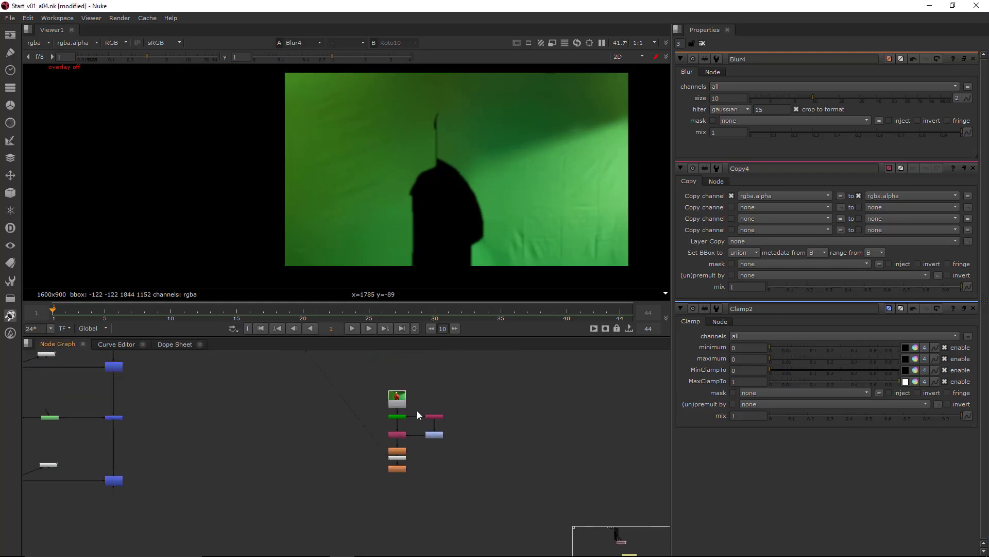
key(1)
scroll(381, 199, up, 4)
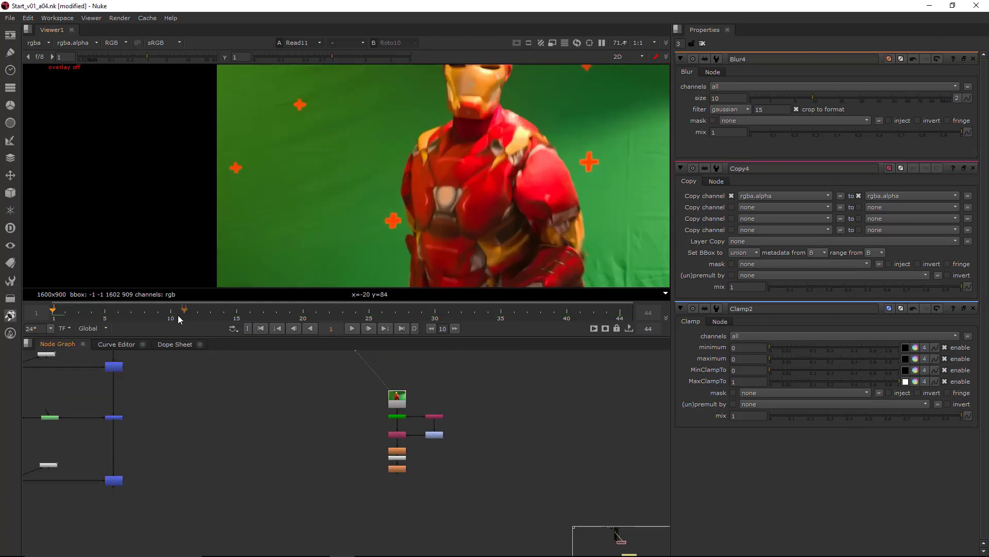
click(316, 312)
drag(316, 312, 356, 314)
scroll(425, 218, up, 9)
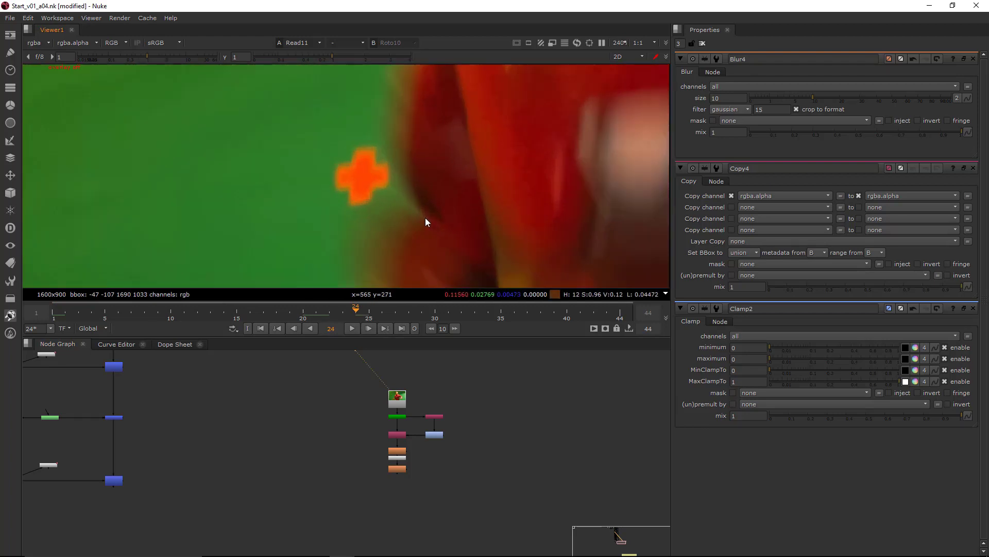
middle_drag(489, 425, 508, 454)
scroll(452, 211, down, 4)
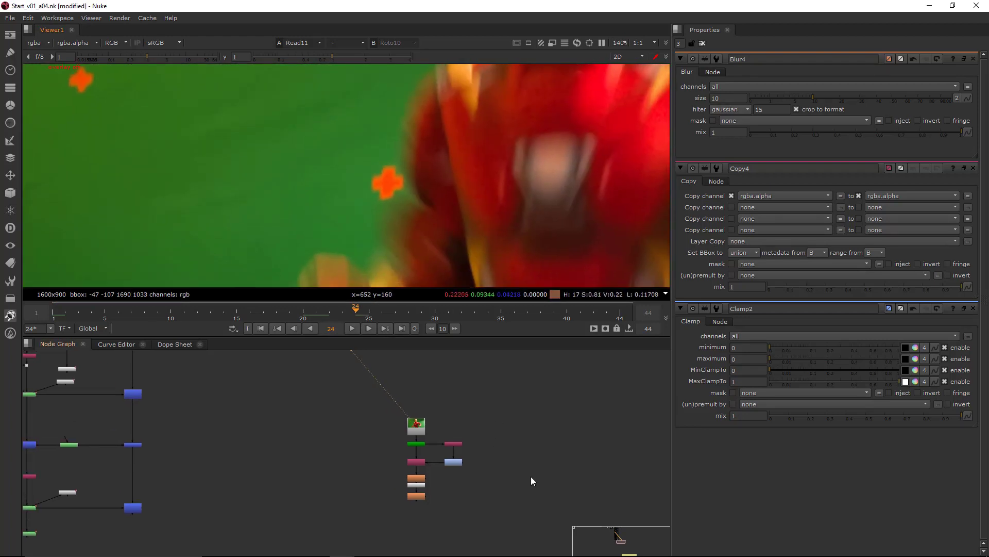
middle_drag(537, 489, 515, 453)
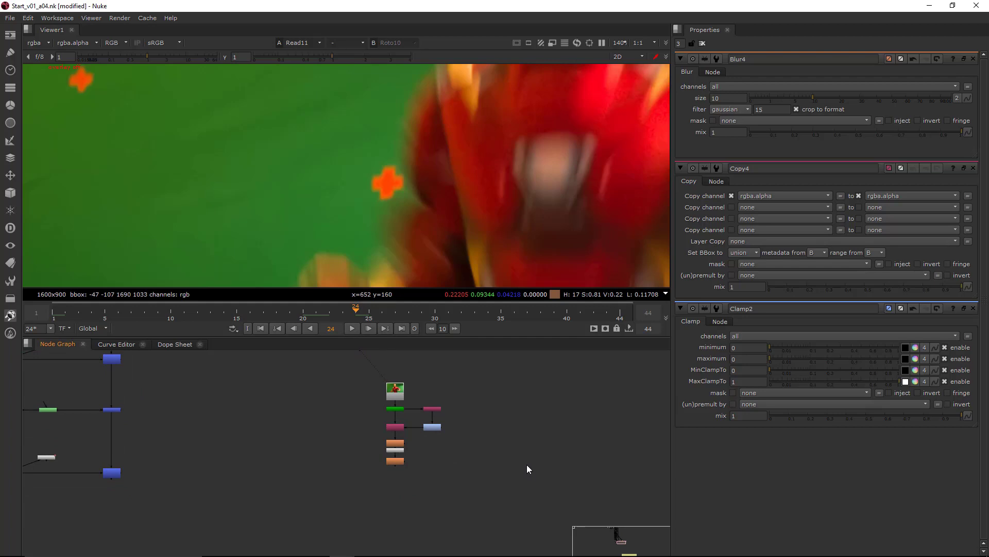
scroll(412, 181, up, 2)
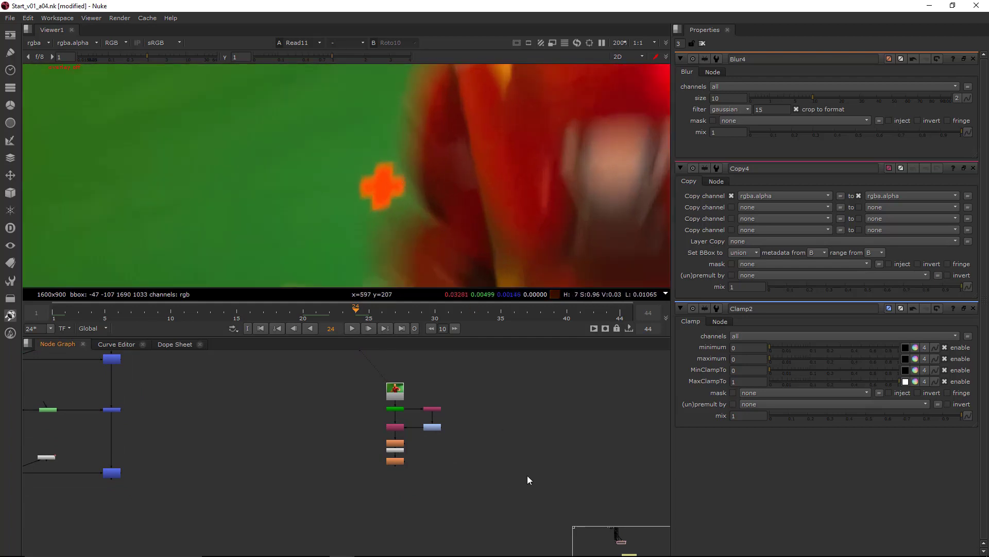
Add an unconnected Roto node, choose the B-Spline tool and set the lifetime of new shapes to single.
key(o)
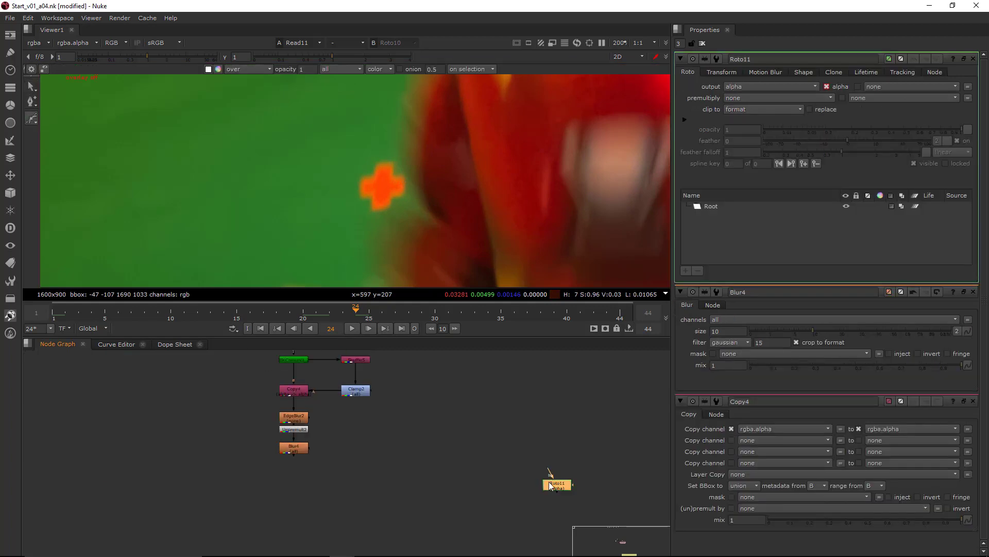
click(32, 118)
click(59, 142)
click(342, 68)
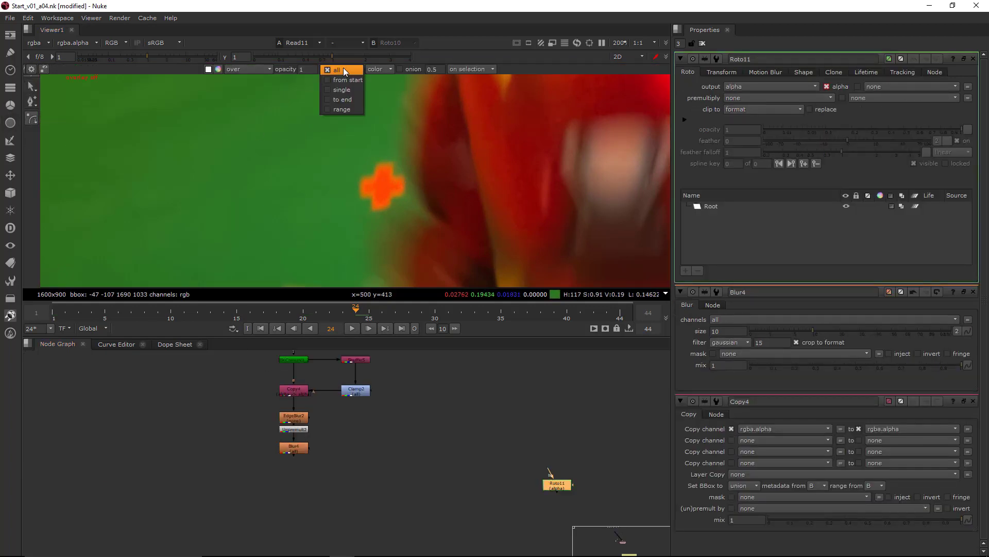
click(349, 88)
Start a B-Spline shape along the inner edge of the subject's arm, placing points upward past the orange marker.
middle_drag(435, 200, 438, 178)
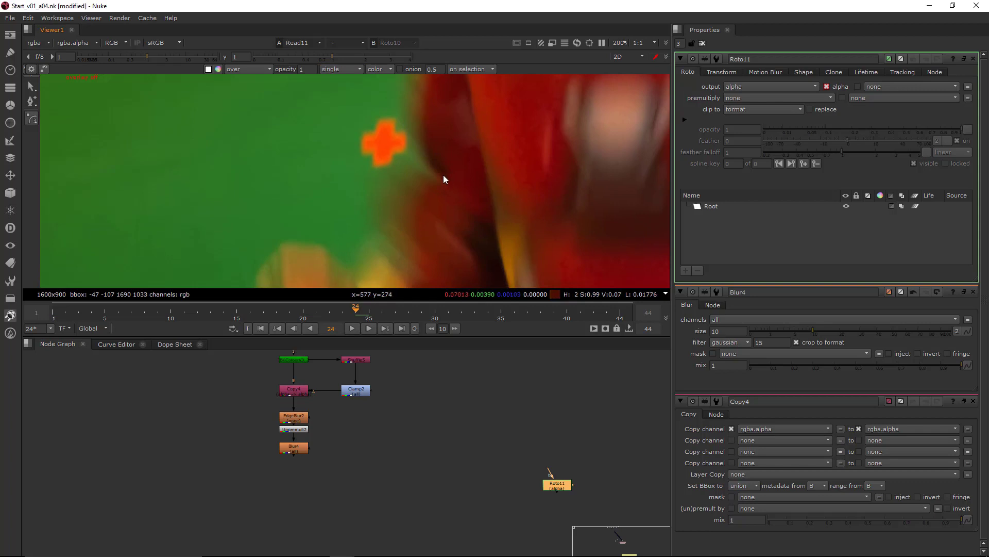
scroll(404, 232, up, 3)
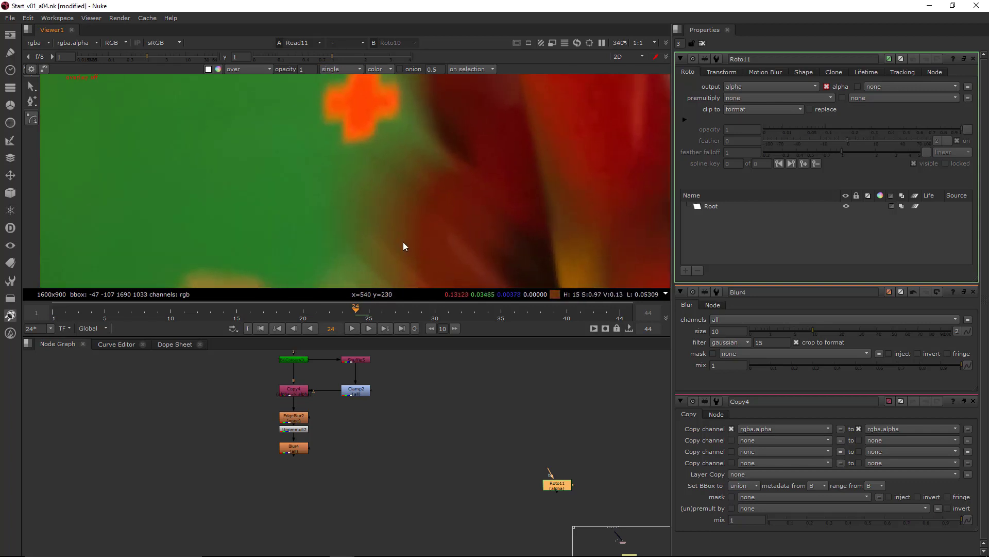
click(400, 258)
click(403, 225)
click(438, 172)
middle_drag(460, 159, 467, 213)
scroll(465, 220, up, 2)
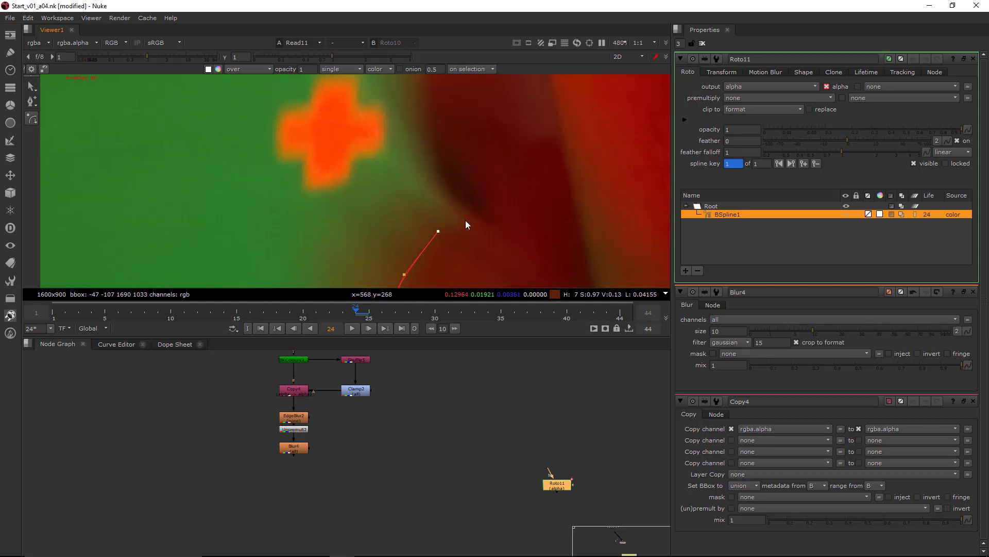
click(466, 220)
click(474, 216)
click(463, 205)
click(448, 184)
middle_drag(431, 126, 452, 217)
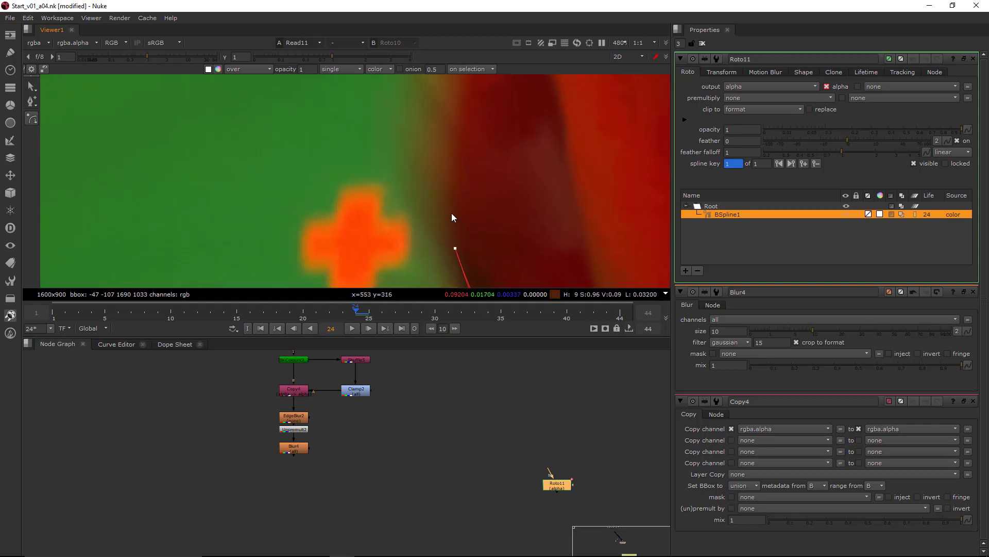
click(456, 108)
scroll(456, 162, down, 4)
middle_drag(457, 166, 453, 188)
click(452, 131)
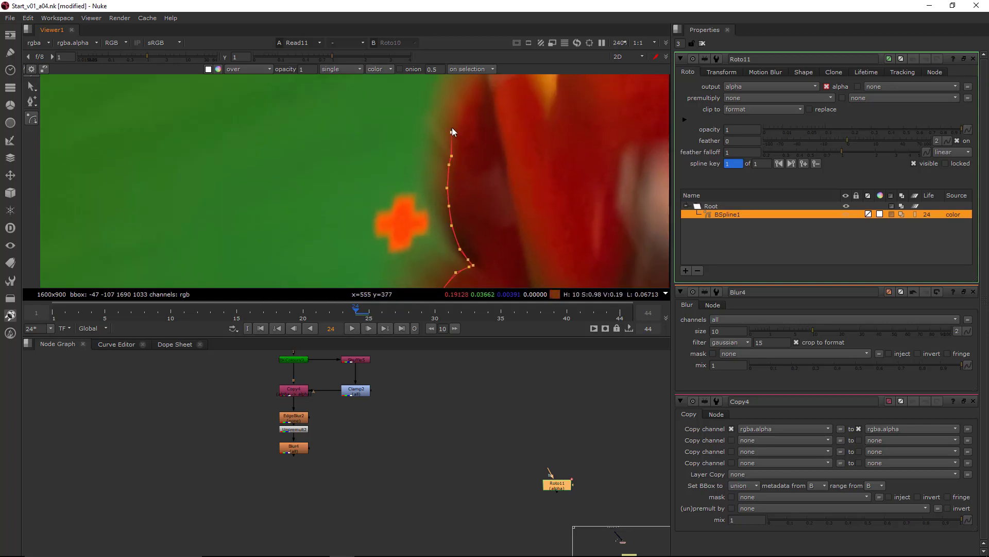
Continue the B-Spline through the subject's torso and back under the arm, closing the shape at its first point.
scroll(474, 96, down, 3)
middle_drag(473, 96, 468, 132)
middle_drag(468, 225, 468, 172)
scroll(468, 172, up, 12)
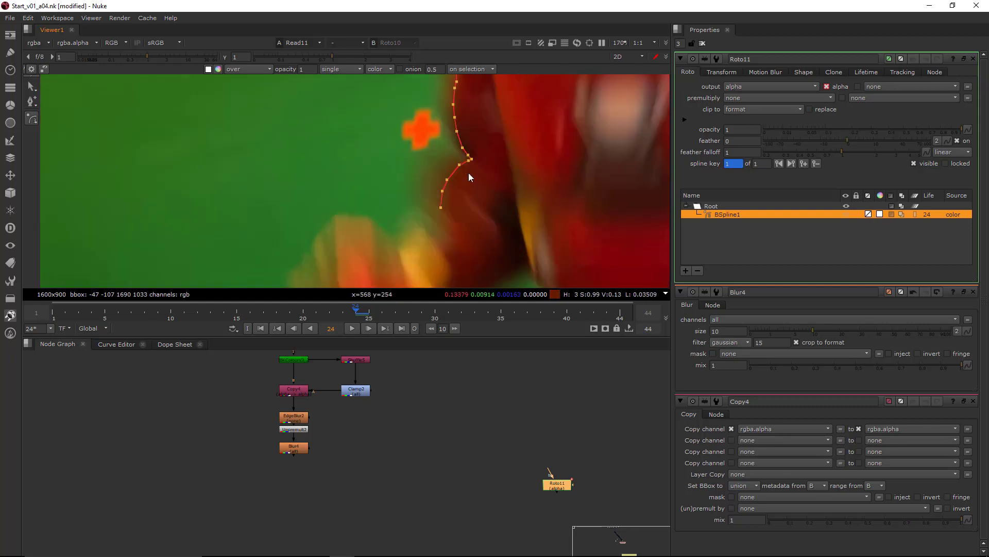
scroll(461, 178, down, 3)
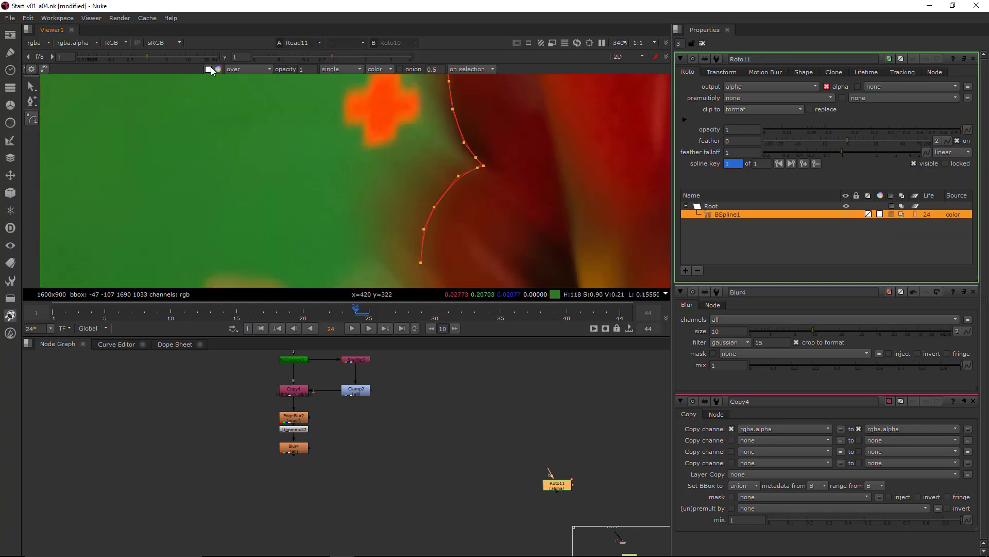
scroll(472, 224, down, 5)
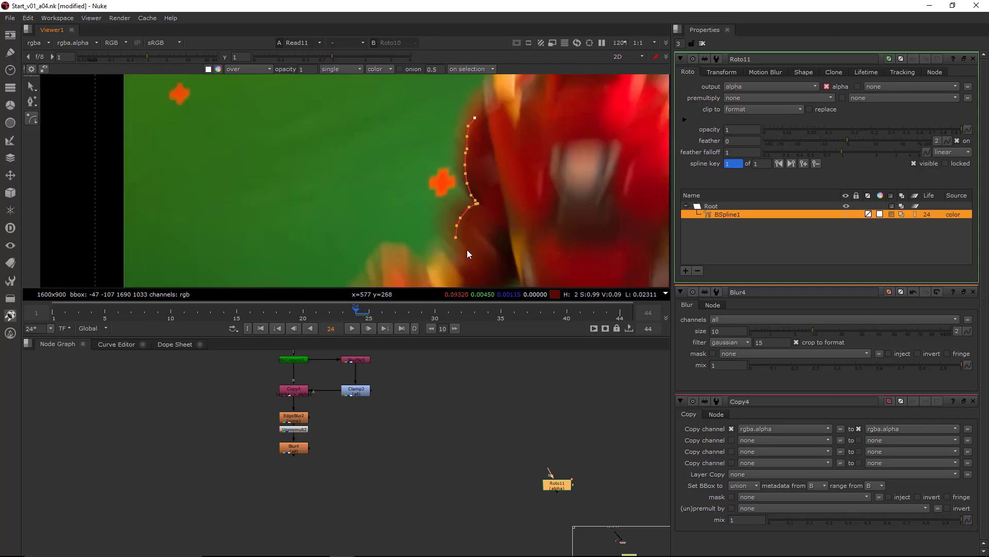
middle_drag(467, 250, 453, 289)
click(497, 148)
click(517, 199)
middle_drag(517, 189, 513, 127)
click(512, 202)
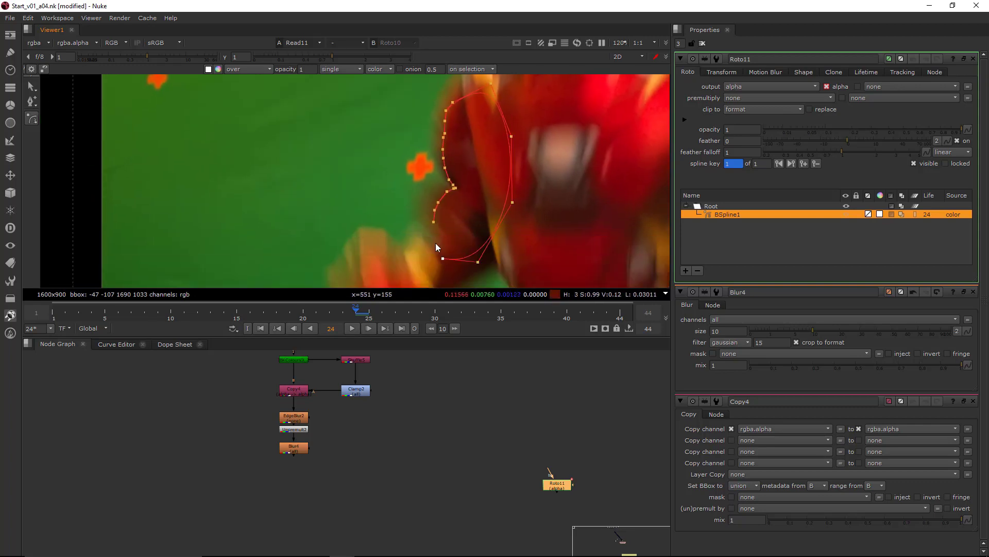
click(434, 222)
Try raising the viewer gain, reset it, and raise the viewer gamma to 1.48 to inspect the arm's blurred edge.
scroll(453, 181, up, 4)
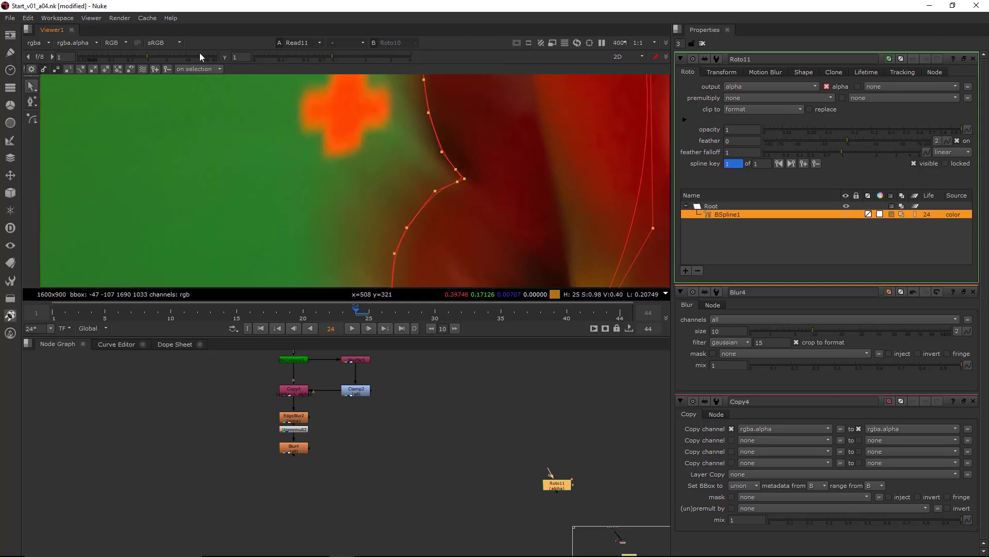
scroll(399, 159, down, 2)
scroll(386, 188, up, 2)
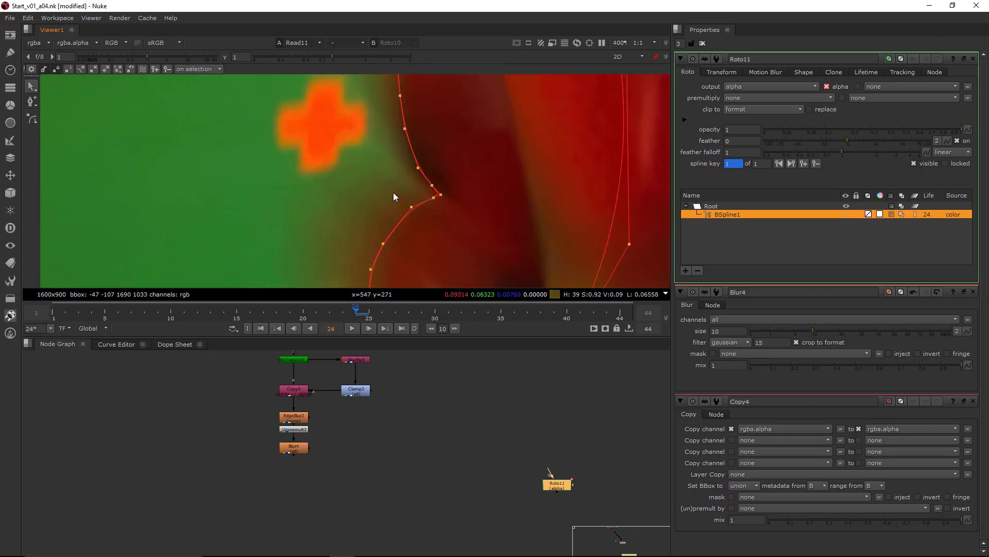
drag(147, 56, 199, 61)
click(43, 59)
drag(319, 53, 348, 59)
scroll(397, 163, up, 2)
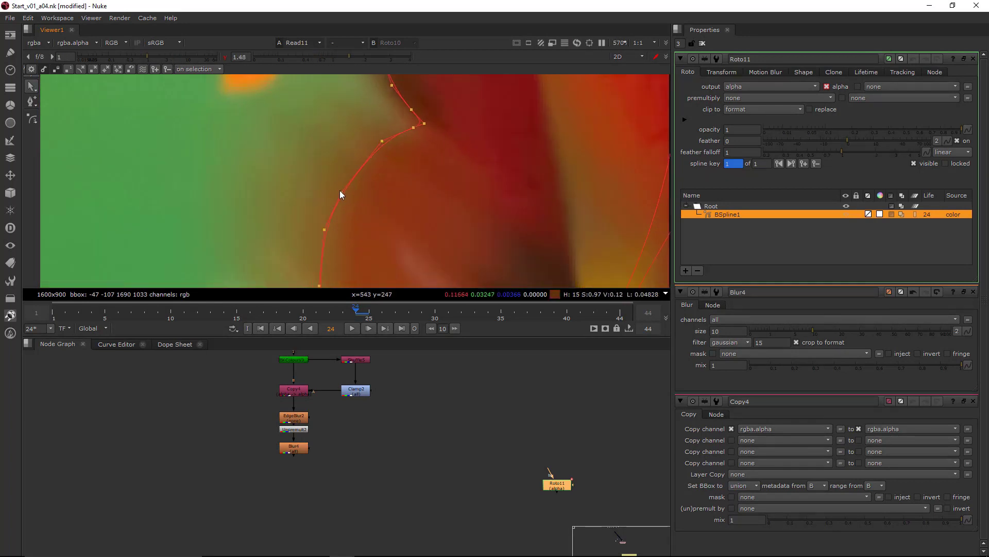
scroll(333, 233, down, 3)
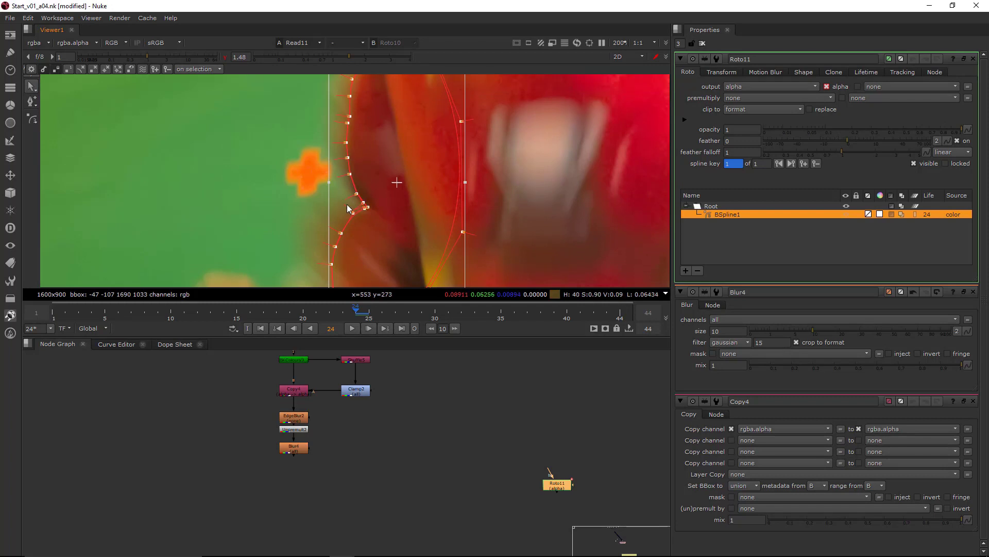
Expand the feather outward around the whole B-Spline to cover the arm's motion-blurred edge.
key(e)
click(32, 86)
click(74, 118)
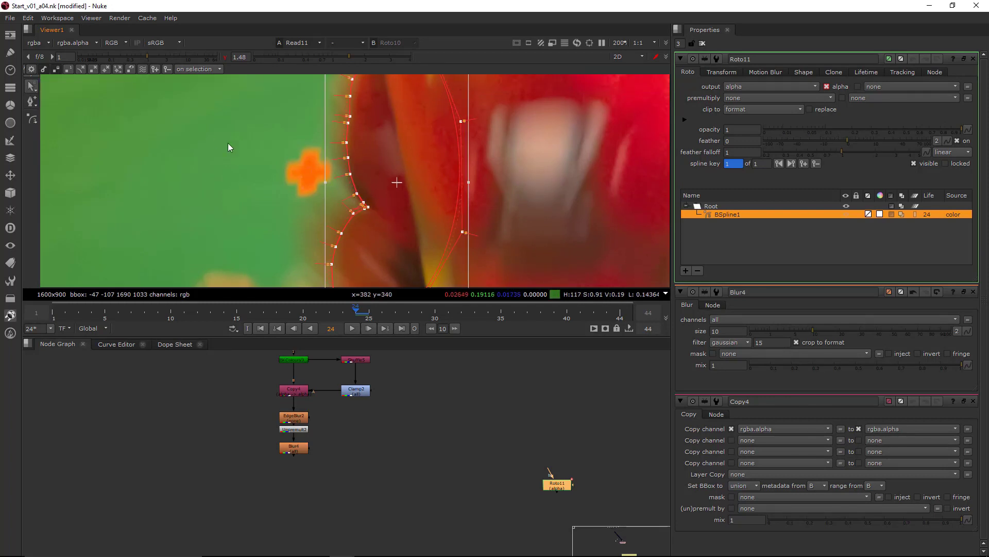
scroll(242, 162, down, 3)
scroll(313, 186, up, 3)
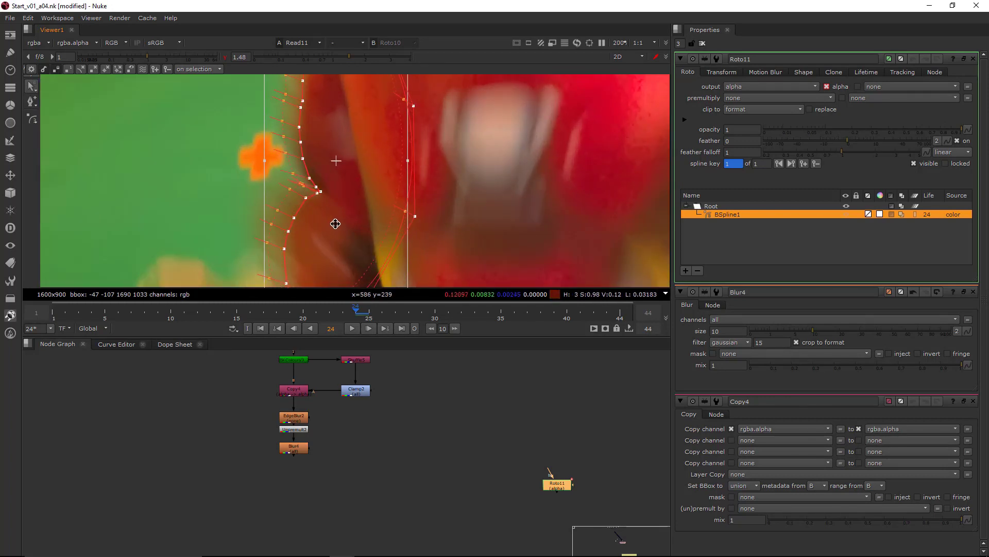
scroll(330, 222, down, 2)
ctrl+drag(293, 249, 280, 246)
click(259, 178)
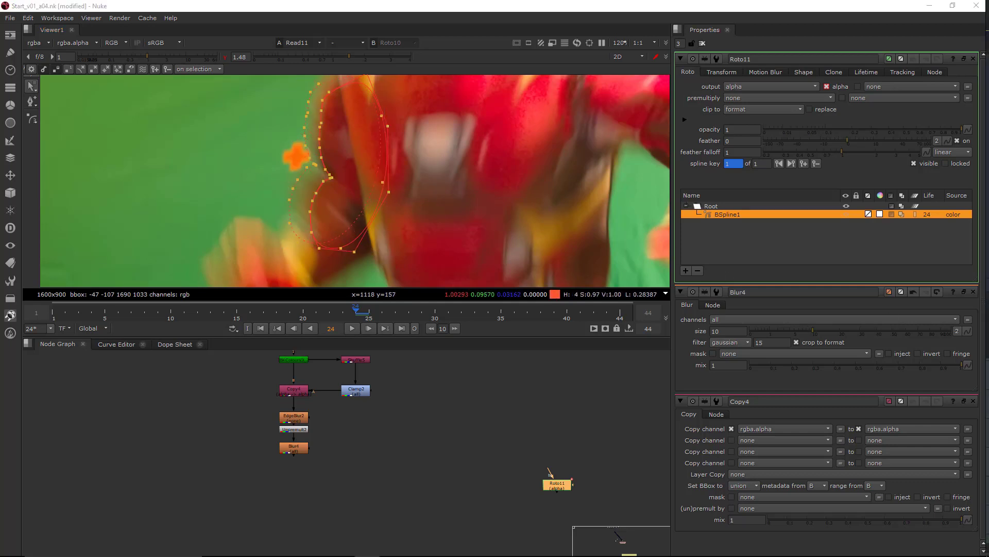
Reposition individual feather points beside the orange marker to follow the soft edge of the arm.
scroll(381, 205, up, 8)
click(341, 190)
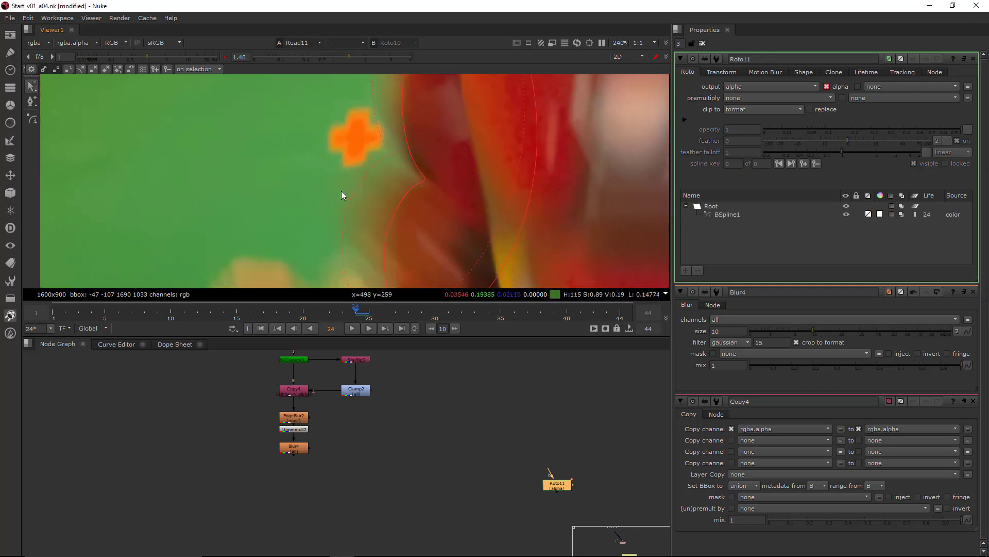
click(346, 212)
drag(365, 184, 356, 169)
middle_drag(405, 169, 418, 230)
drag(409, 202, 398, 195)
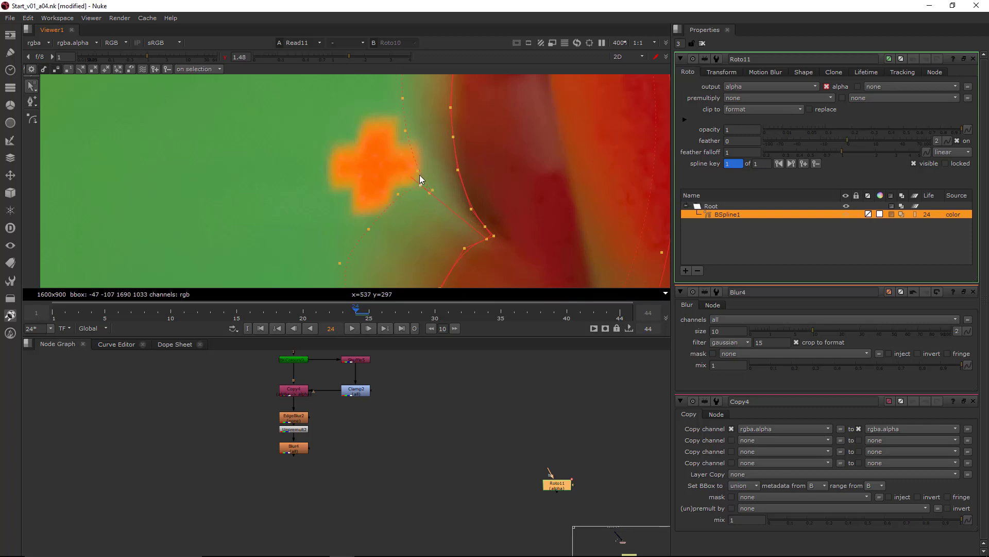
scroll(426, 130, down, 3)
middle_drag(421, 101, 409, 148)
scroll(409, 147, up, 4)
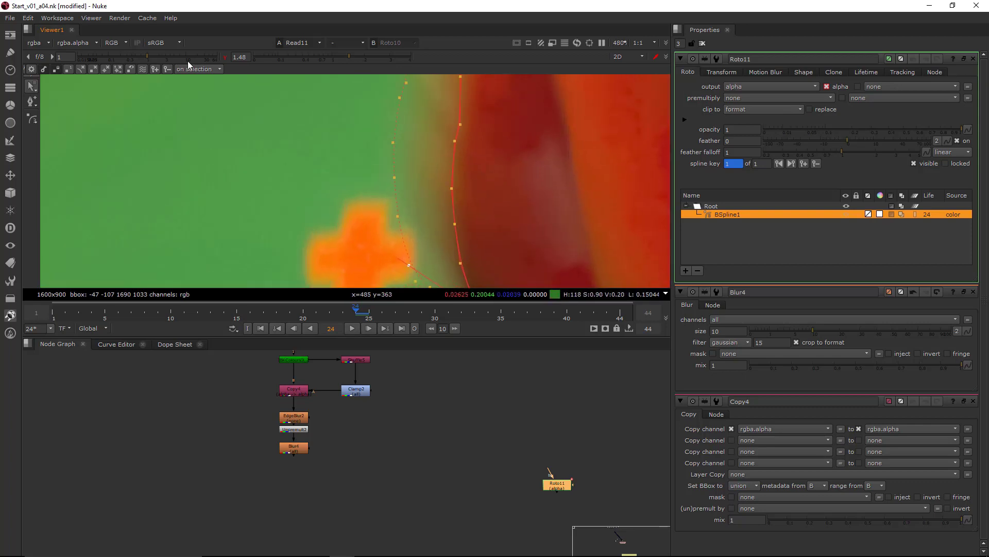
Reset the viewer gamma to 1 and examine the feathered arm edge around the orange marker.
click(225, 57)
scroll(410, 191, down, 1)
middle_drag(418, 251, 386, 197)
scroll(388, 199, up, 1)
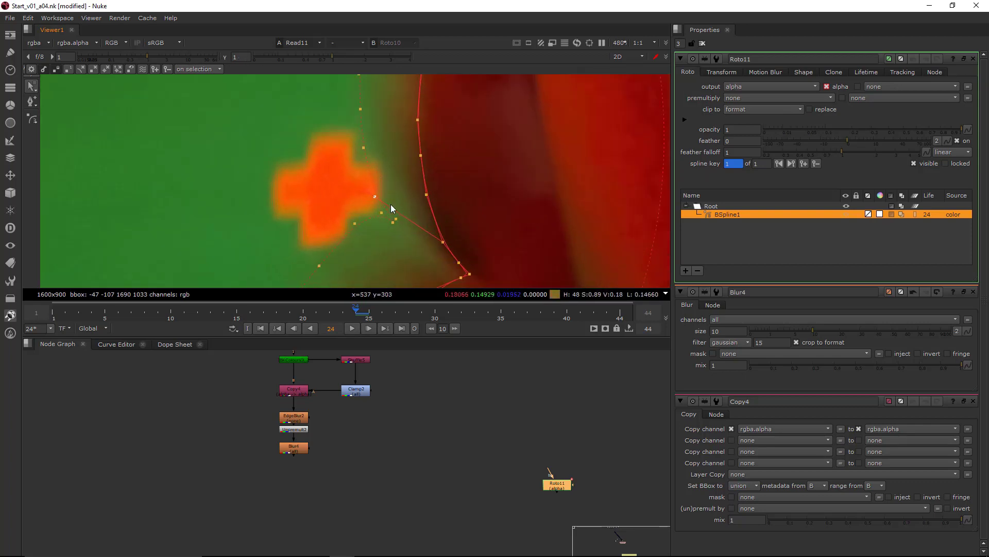
scroll(379, 216, down, 5)
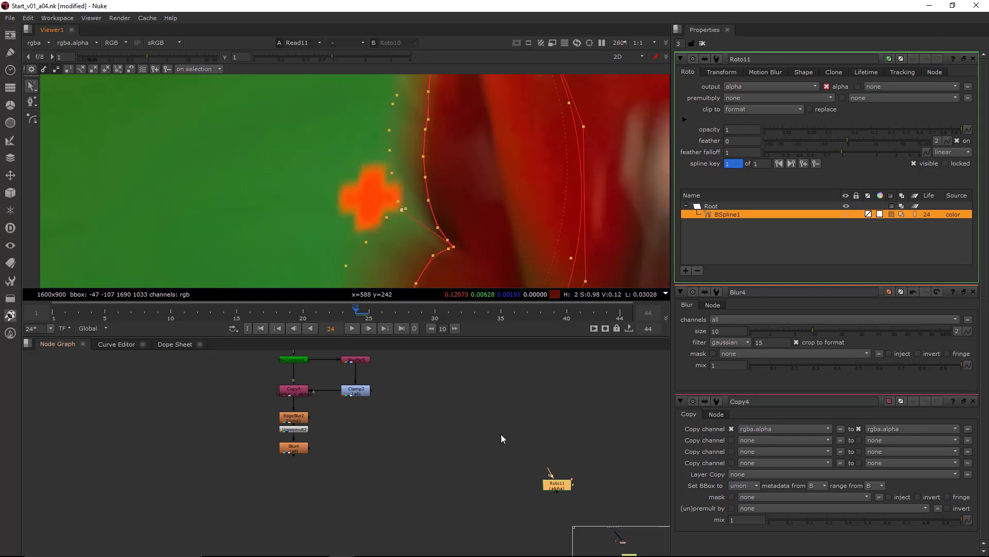
scroll(441, 404, down, 3)
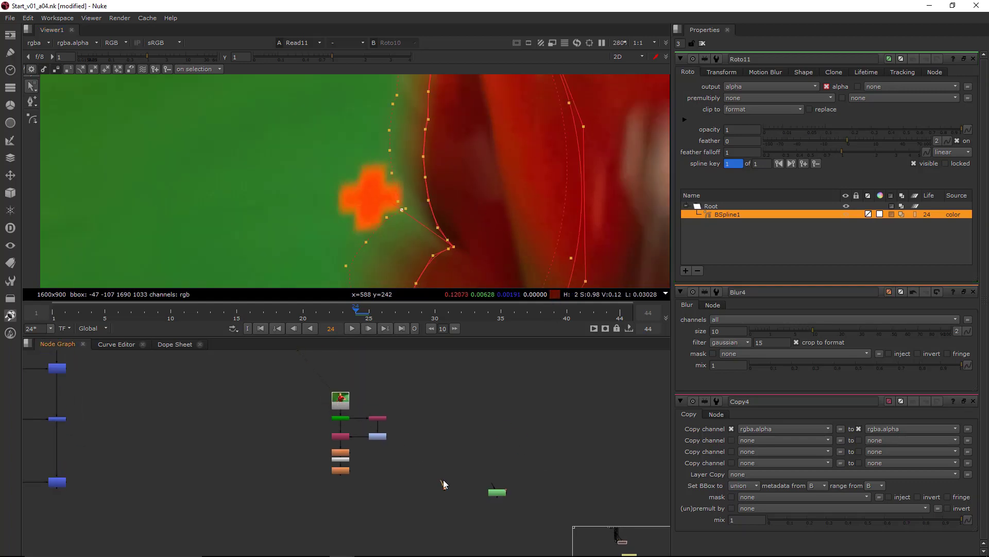
Add a Copy node below the dot branched from the plate, with Roto11 supplying its alpha, and align the connected nodes.
drag(442, 481, 344, 399)
middle_drag(451, 505, 456, 447)
scroll(453, 449, up, 3)
click(438, 460)
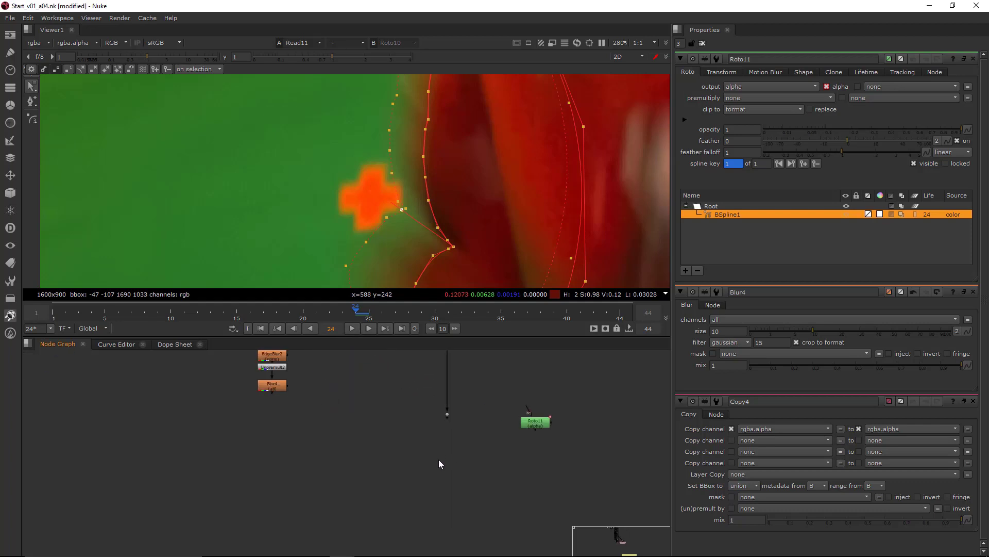
key(k)
drag(447, 452, 446, 411)
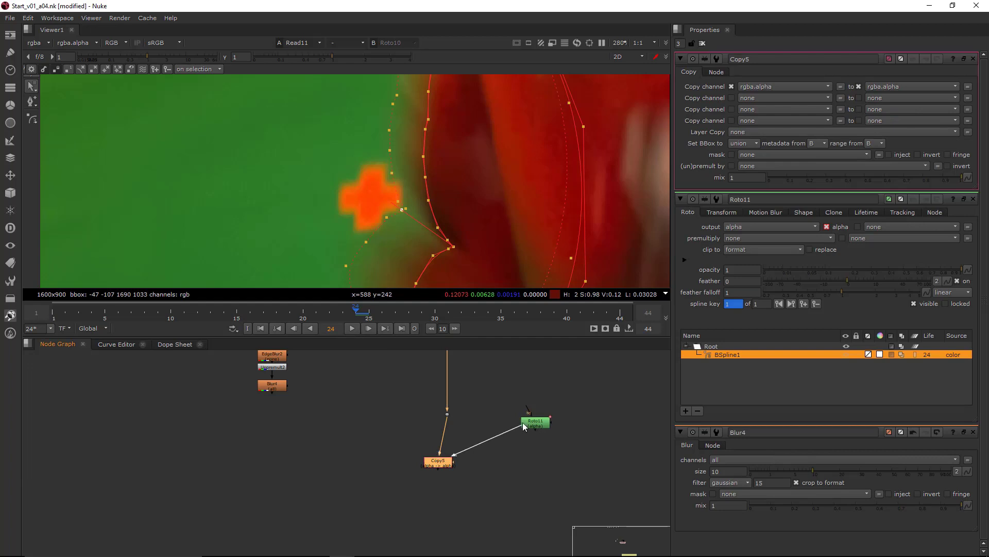
drag(523, 426, 534, 424)
drag(535, 425, 544, 444)
drag(447, 467, 462, 454)
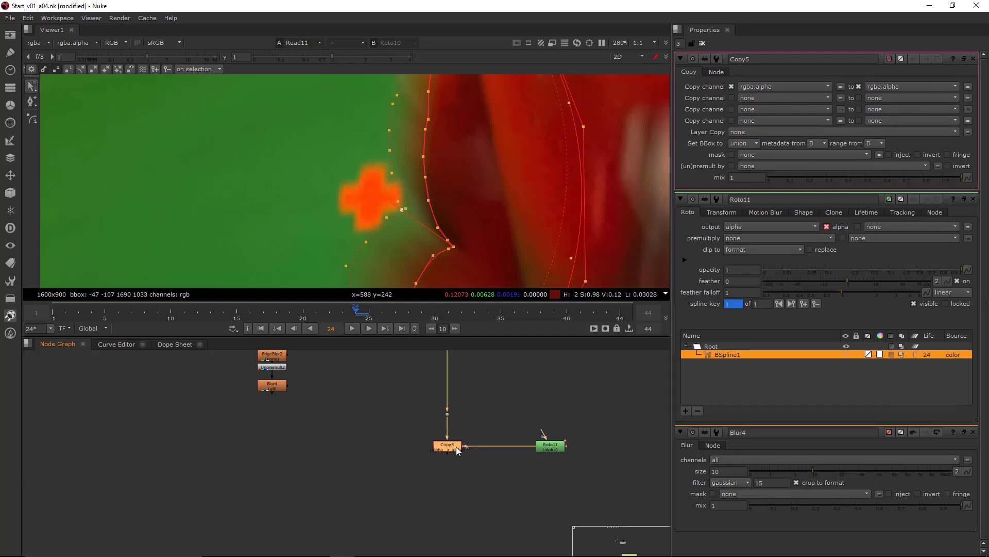
View the Copy node, premultiply its output with a Premult node, and hide the viewer overlay.
key(1)
click(460, 383)
click(454, 451)
key(Tab)
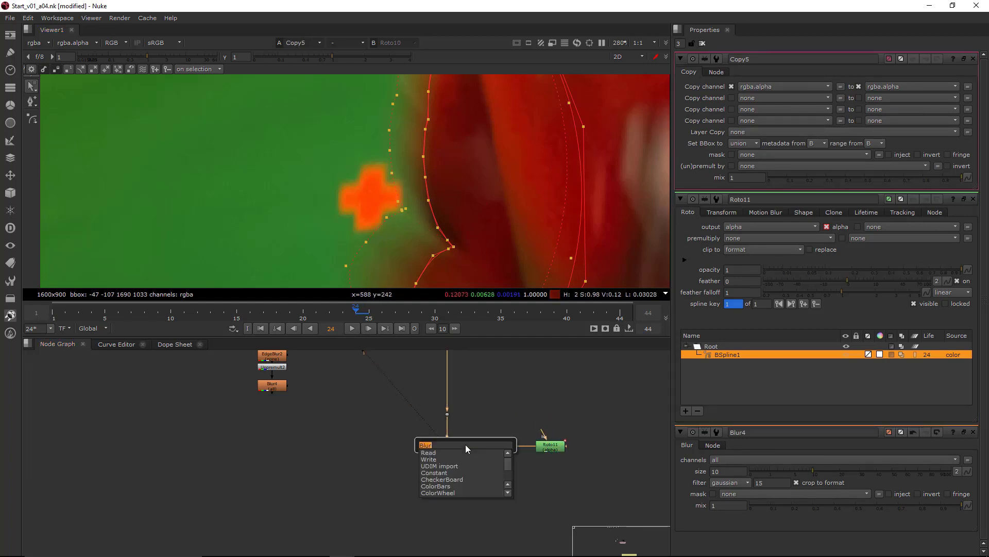
text(premult)
key(Return)
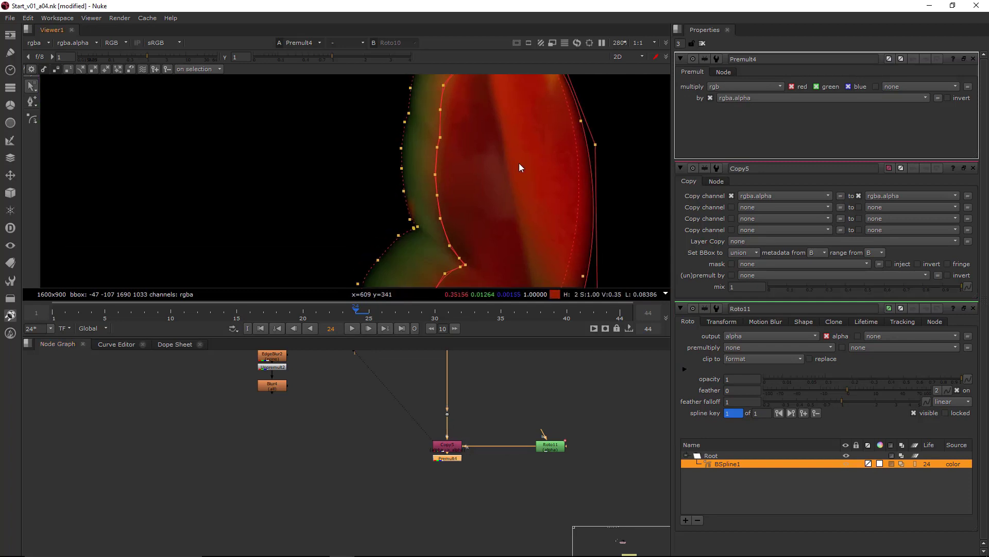
key(o)
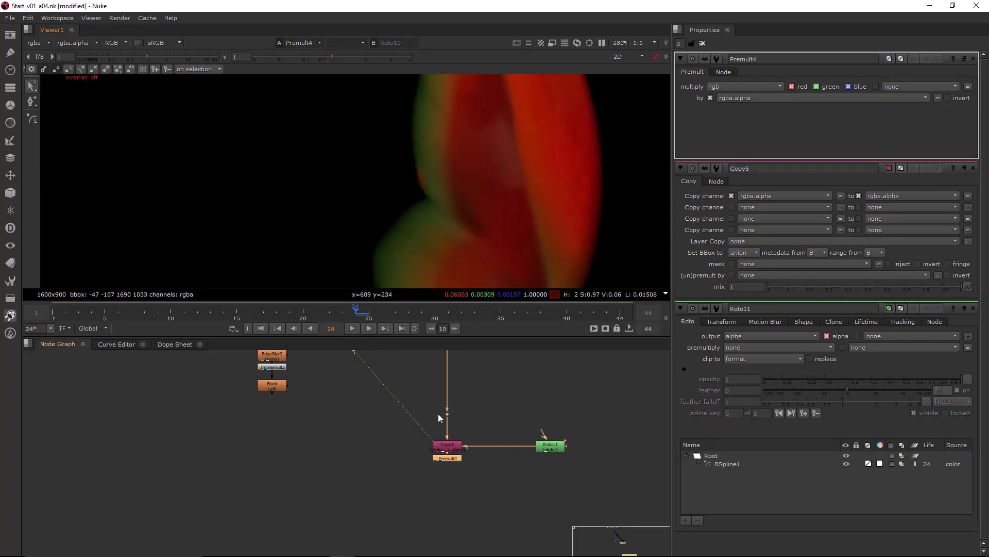
Insert a RotoPaint node above the arm's Copy node with output set to rgb, and space the Premult below.
key(p)
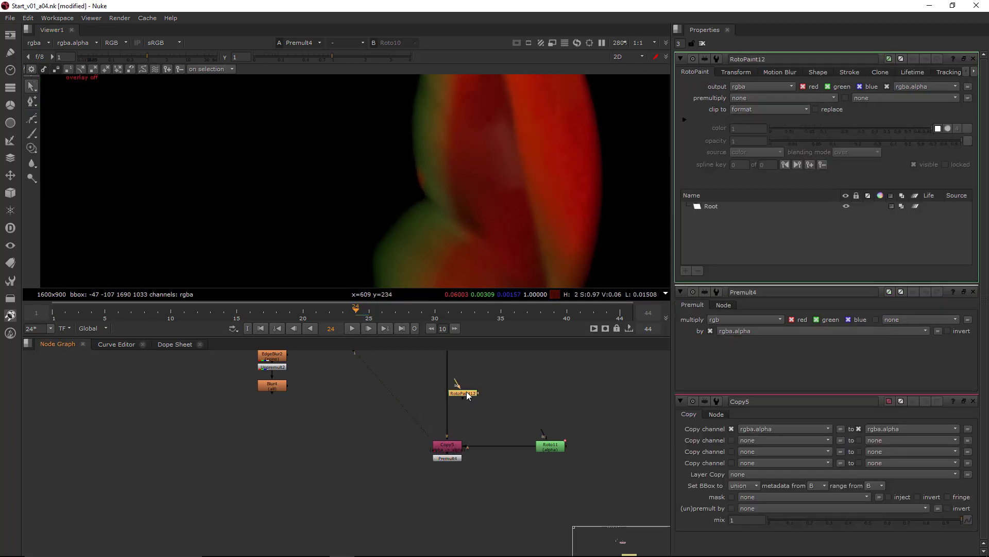
drag(466, 391, 456, 406)
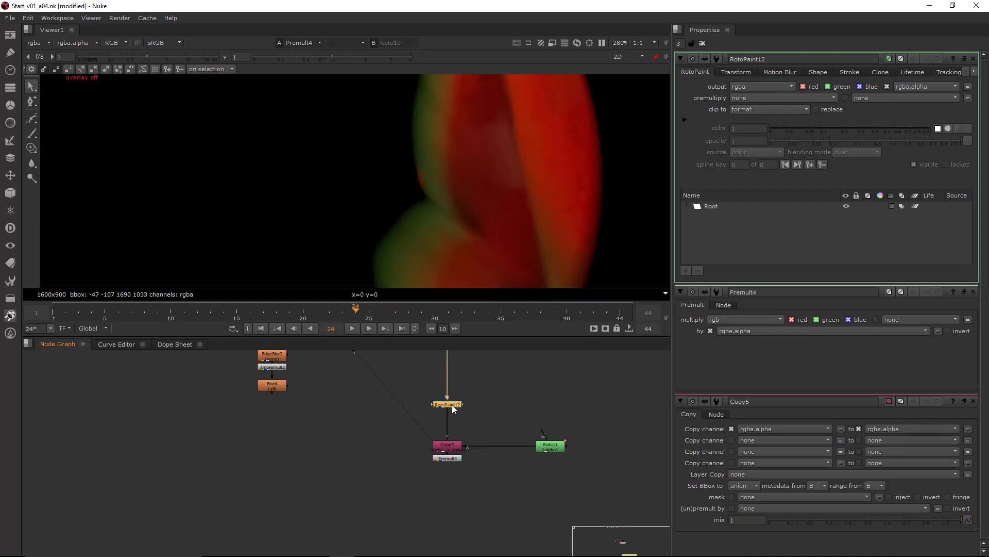
click(749, 87)
click(750, 106)
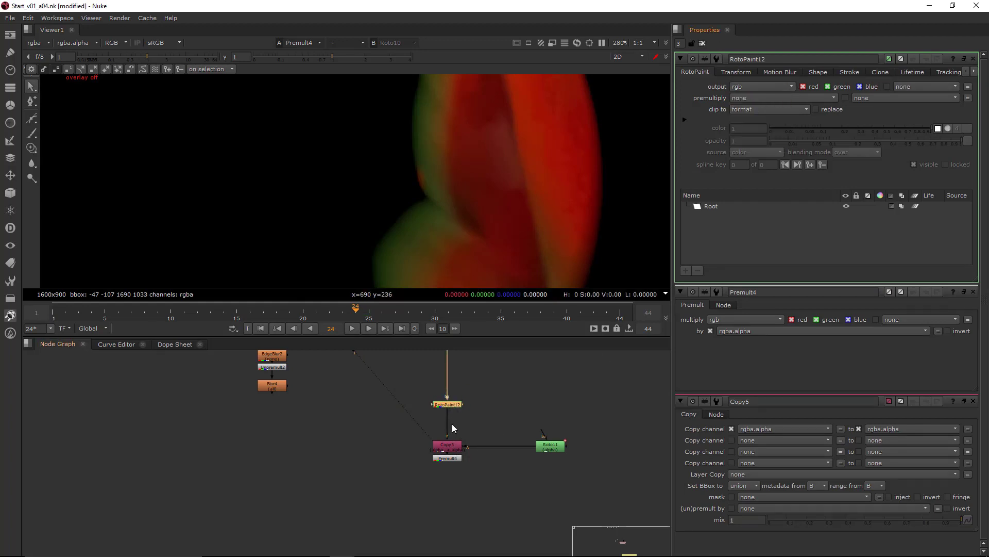
drag(448, 462, 449, 472)
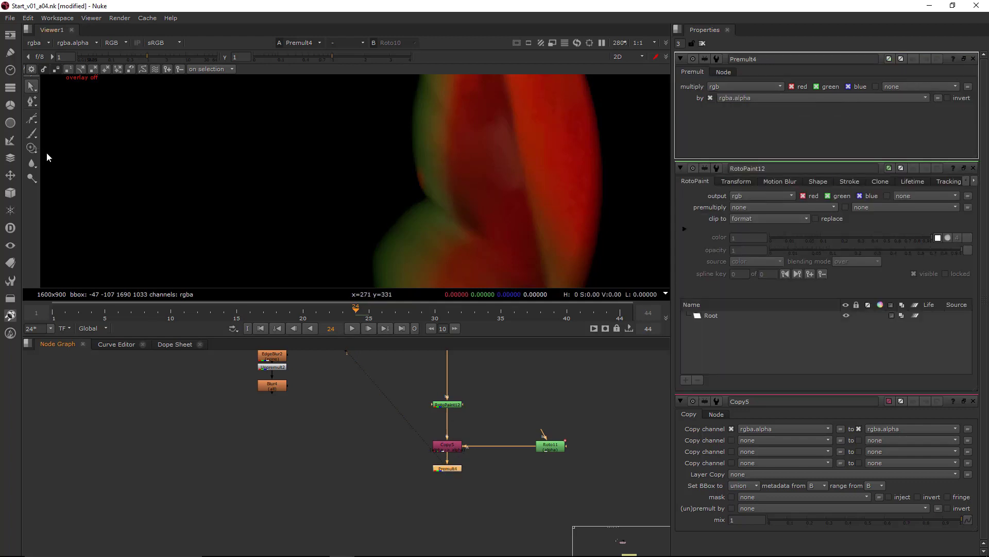
Smear the arm's edge colours outward with repeated Smear strokes to cover the orange marker remnant and green spill.
click(455, 406)
drag(33, 162, 63, 188)
scroll(407, 197, up, 3)
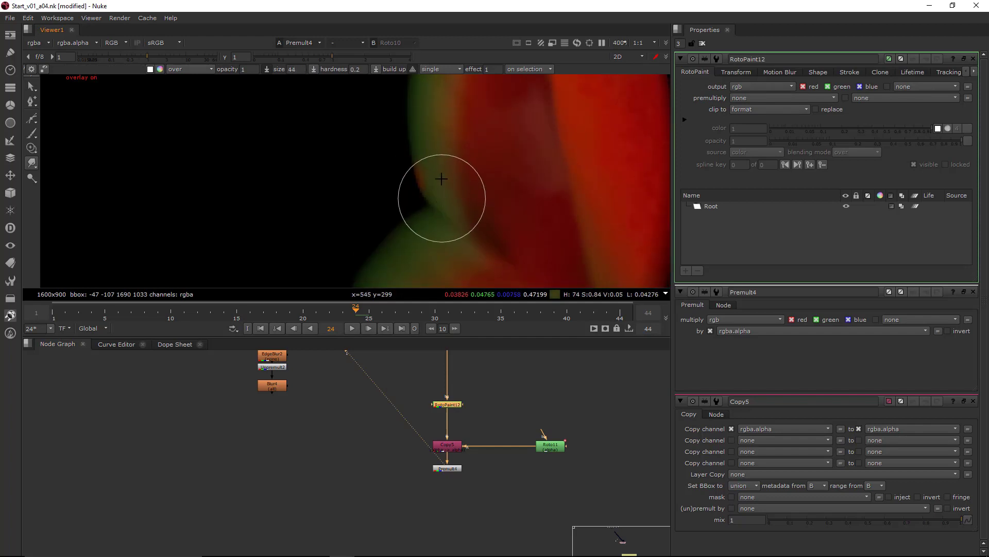
mouse_move(439, 192)
mouse_down()
mouse_move(360, 146)
mouse_move(388, 180)
mouse_up()
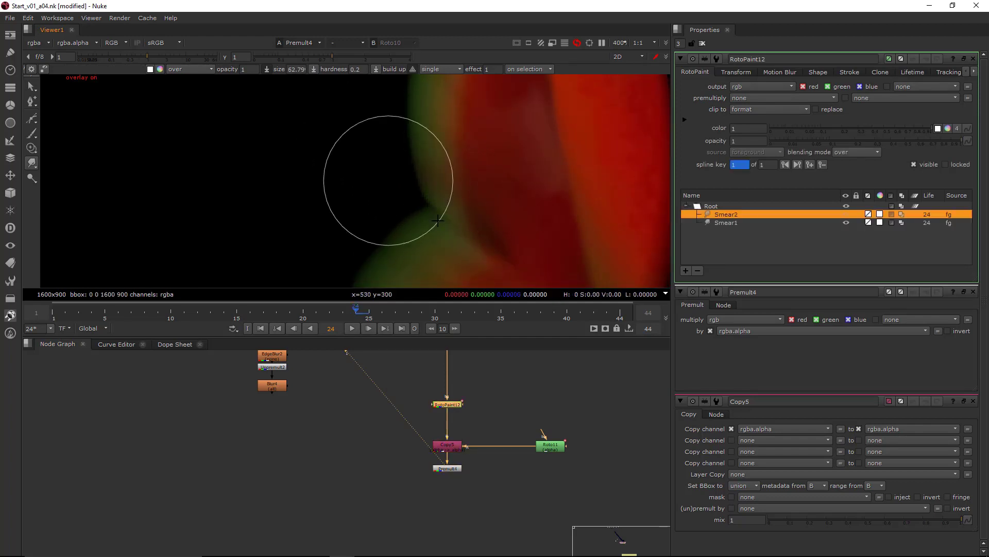
mouse_move(450, 224)
mouse_down()
mouse_move(385, 183)
mouse_move(419, 209)
mouse_move(426, 170)
mouse_move(422, 199)
mouse_move(358, 144)
mouse_move(431, 231)
mouse_move(338, 195)
mouse_move(415, 194)
mouse_move(342, 129)
mouse_move(436, 189)
mouse_move(435, 172)
mouse_move(402, 136)
mouse_move(448, 129)
mouse_move(382, 76)
mouse_move(441, 170)
mouse_move(354, 66)
mouse_move(441, 176)
mouse_move(465, 236)
mouse_move(386, 204)
mouse_move(383, 230)
mouse_move(348, 235)
mouse_move(362, 201)
mouse_move(416, 226)
mouse_up()
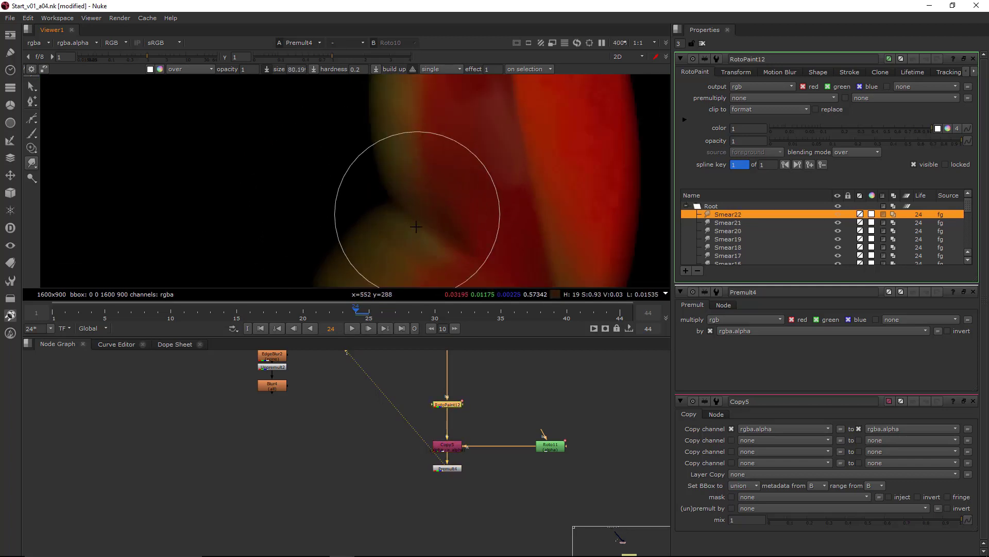
mouse_move(335, 199)
mouse_down()
mouse_move(420, 242)
mouse_move(384, 188)
mouse_move(388, 170)
mouse_up()
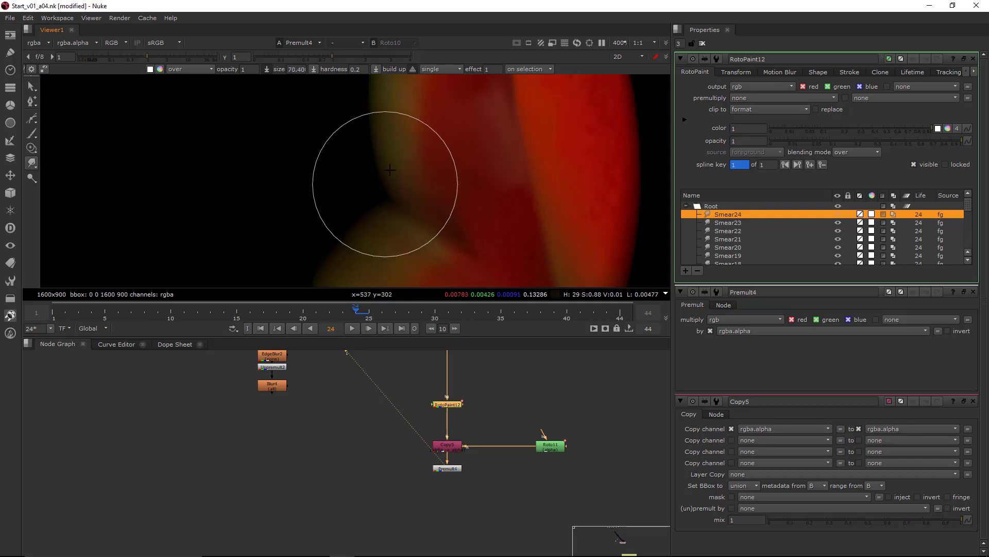
middle_drag(399, 180, 415, 218)
mouse_move(414, 218)
mouse_down()
mouse_move(393, 128)
mouse_move(404, 168)
mouse_move(371, 99)
mouse_up()
scroll(450, 156, down, 2)
drag(452, 161, 463, 168)
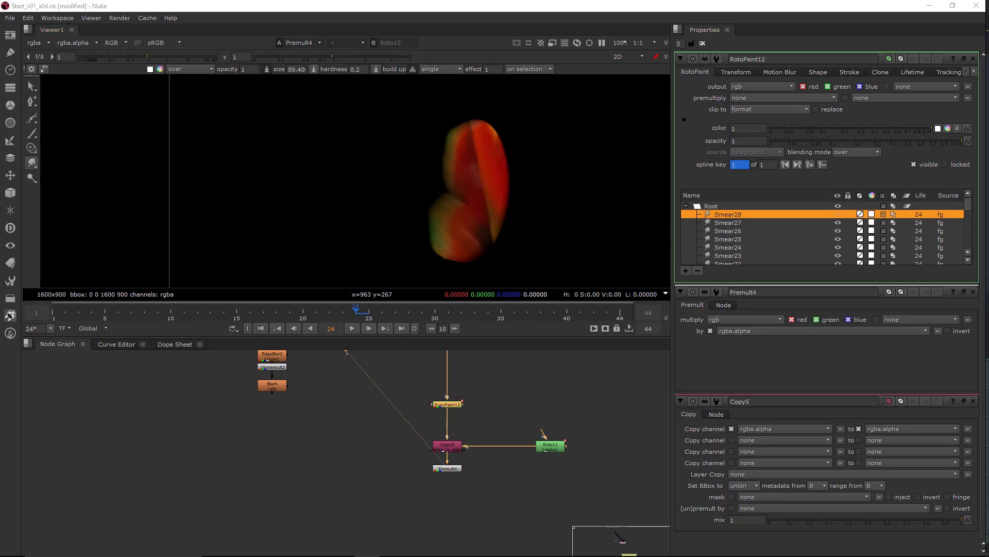
Merge the premultiplied arm edge over the blurred clean plate and view the combined patch.
click(275, 462)
scroll(285, 457, up, 2)
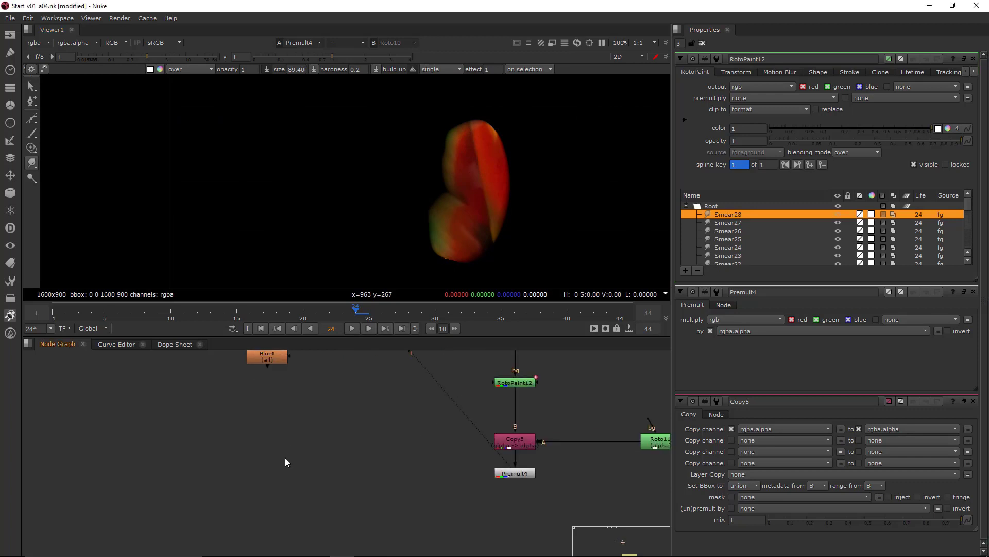
middle_drag(285, 457, 297, 452)
key(m)
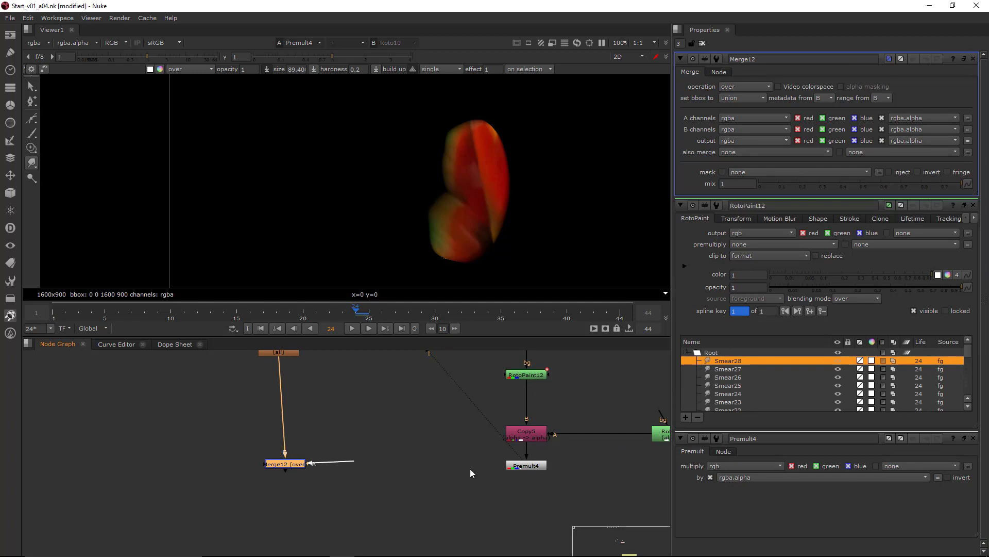
drag(264, 465, 260, 466)
key(1)
scroll(385, 236, down, 3)
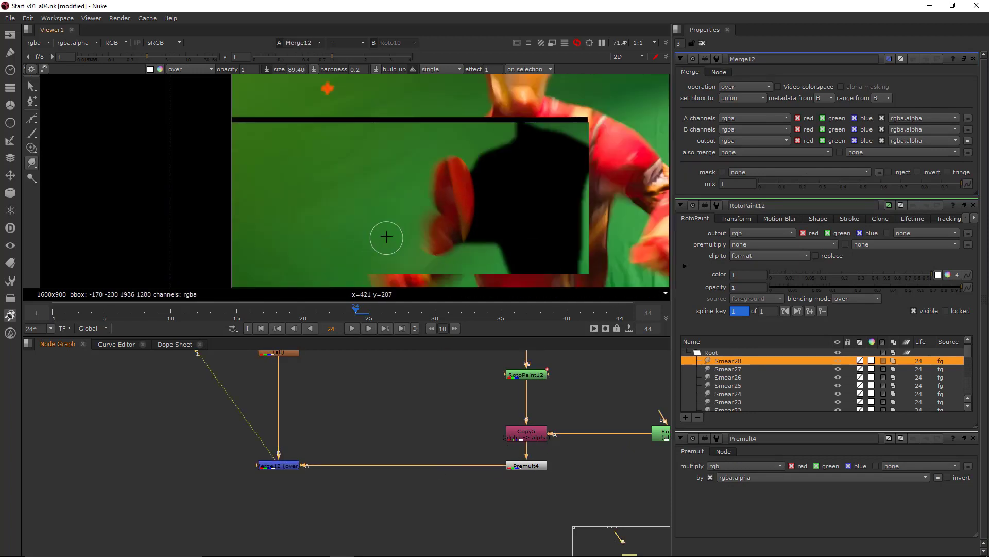
scroll(468, 225, up, 4)
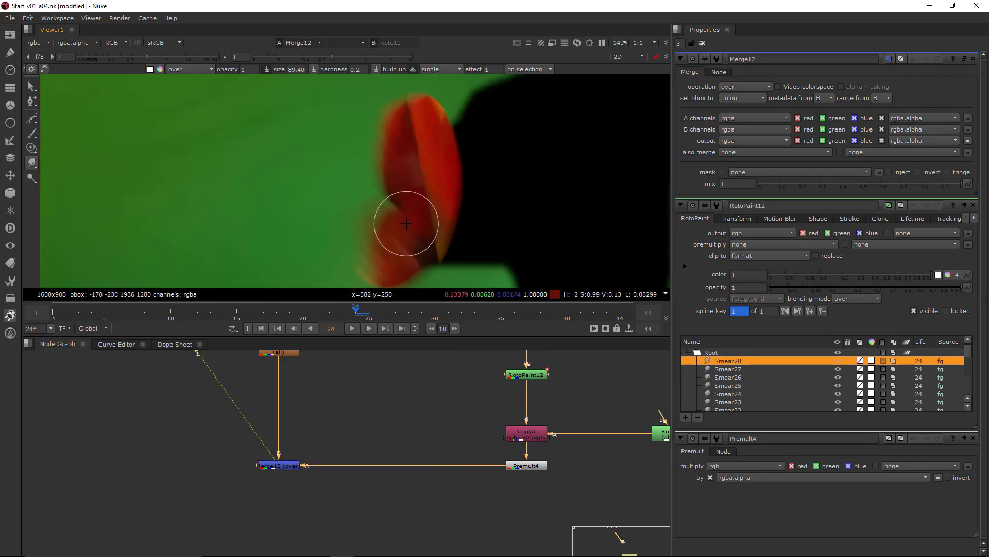
Close all open node properties and review the merged arm patch across the whole frame.
click(973, 59)
click(973, 58)
scroll(305, 145, down, 4)
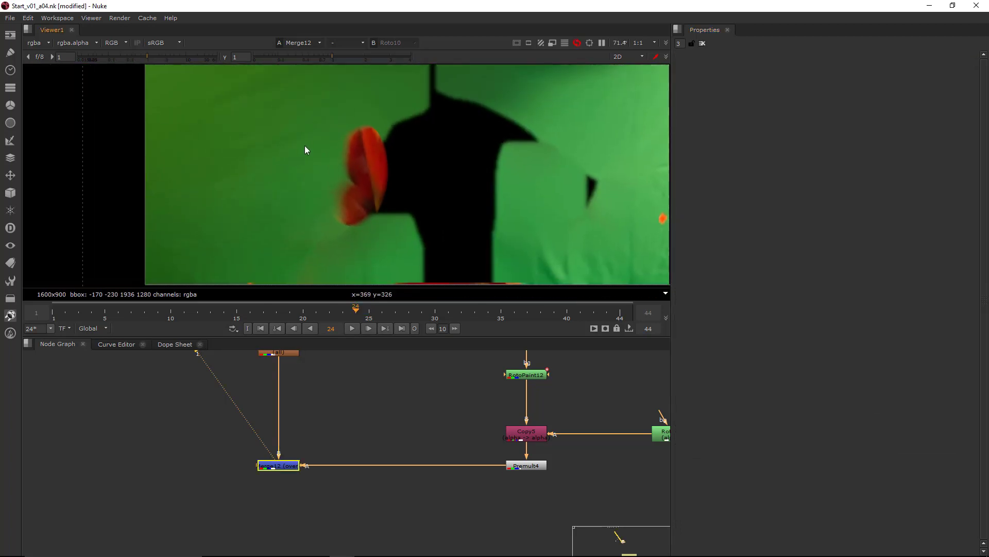
scroll(167, 419, down, 3)
scroll(167, 419, down, 1)
middle_drag(167, 420, 373, 444)
scroll(342, 444, down, 2)
Add a Keymix node beneath the main comp tree, using that tree as B and the merged arm patch as A.
drag(375, 372, 626, 545)
middle_drag(492, 447, 500, 434)
click(249, 490)
scroll(157, 476, up, 2)
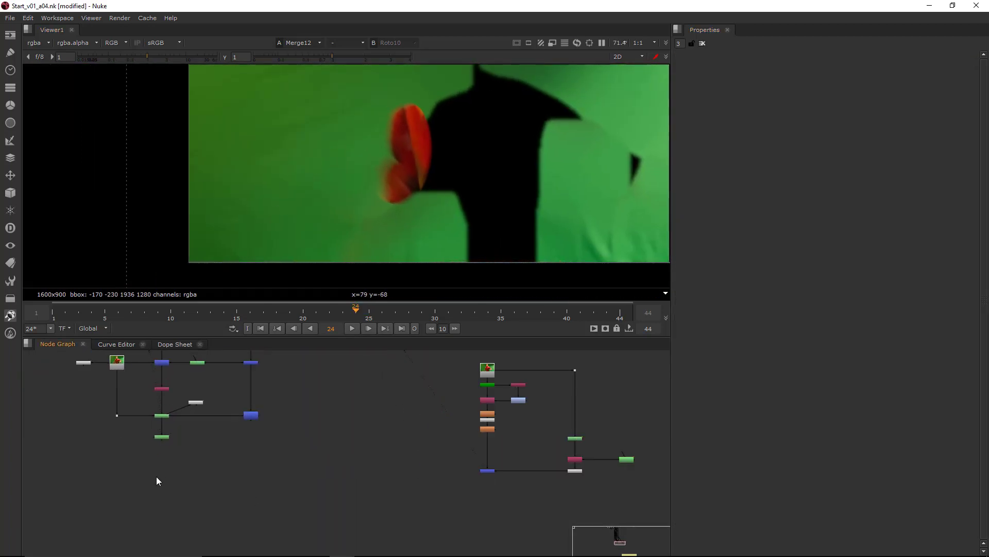
key(Tab)
text(keymix)
key(Return)
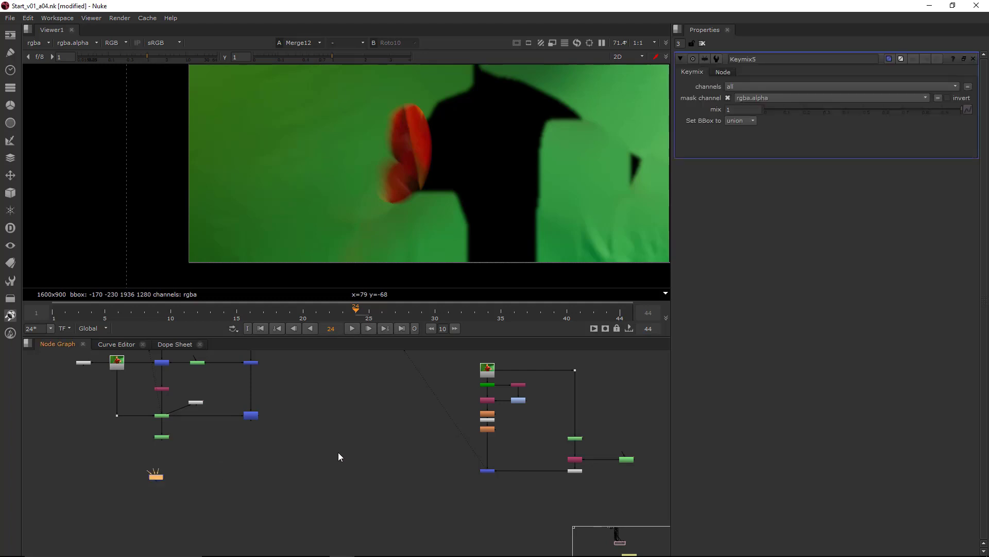
scroll(351, 484, up, 2)
middle_drag(351, 484, 370, 466)
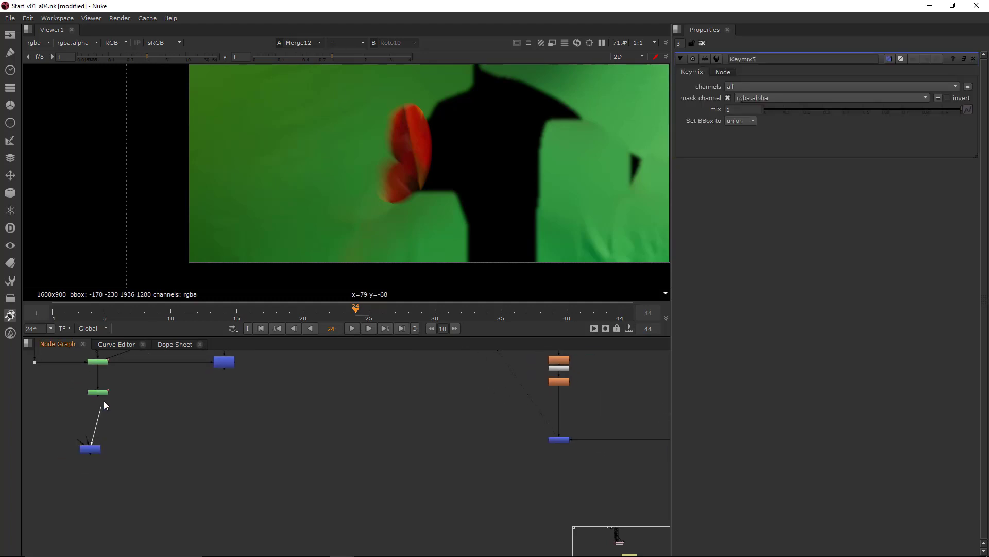
drag(556, 441, 556, 441)
middle_drag(76, 479, 275, 465)
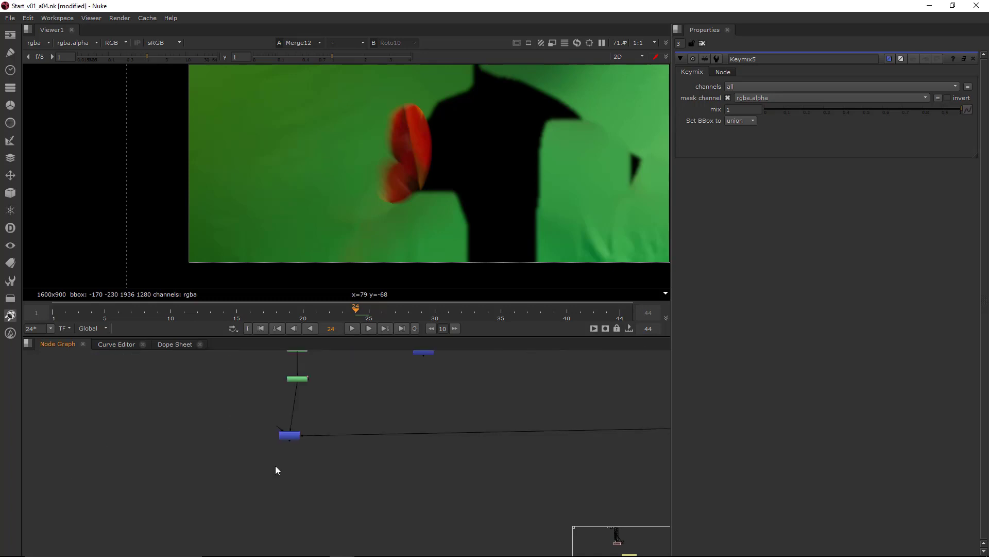
drag(284, 437, 290, 431)
Connect a new RotoPaint node as the Keymix mask, view the Keymix, and activate the Brush tool.
click(265, 424)
key(p)
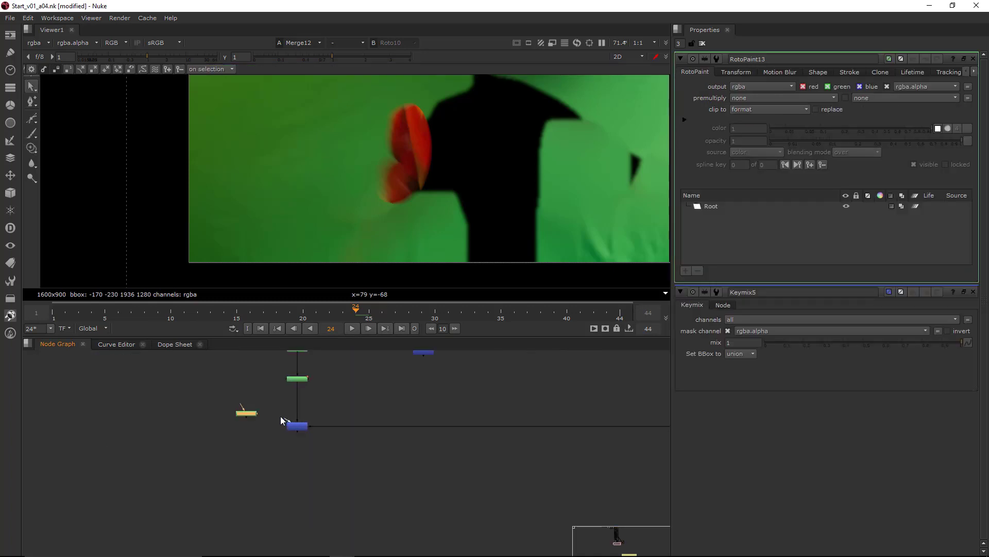
click(239, 427)
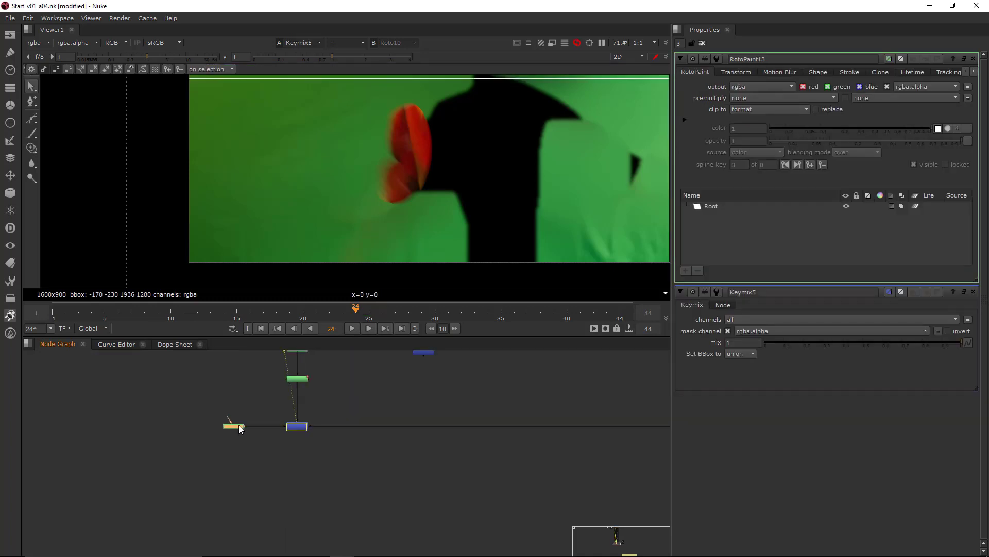
key(n)
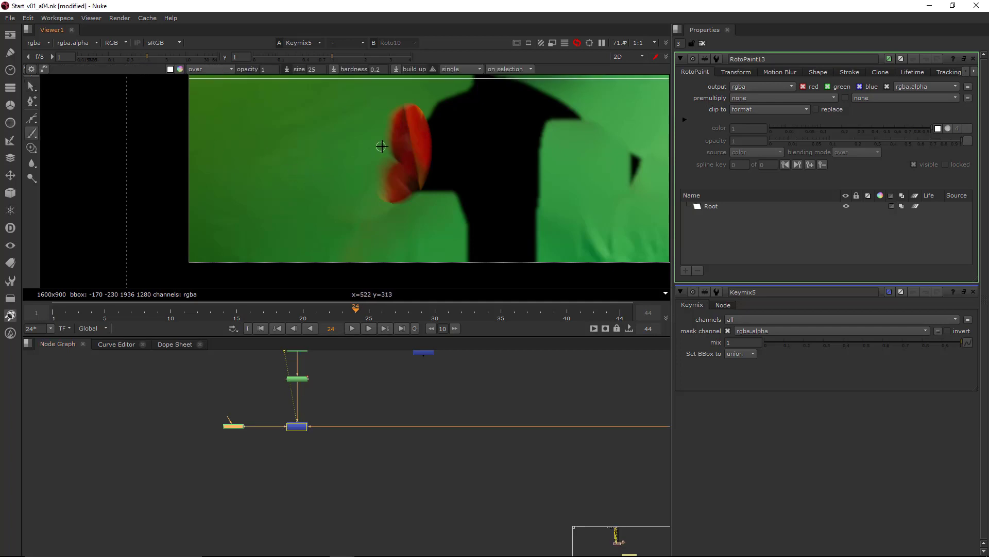
Paint over the orange marker with the mask brush at 0.1 opacity and a size of about 73.
scroll(383, 157, up, 5)
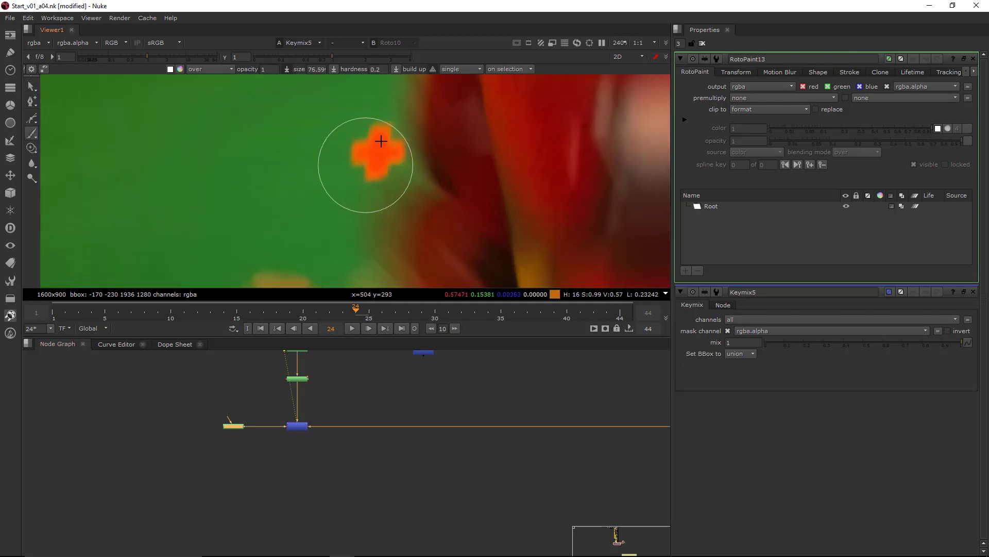
text(0.1)
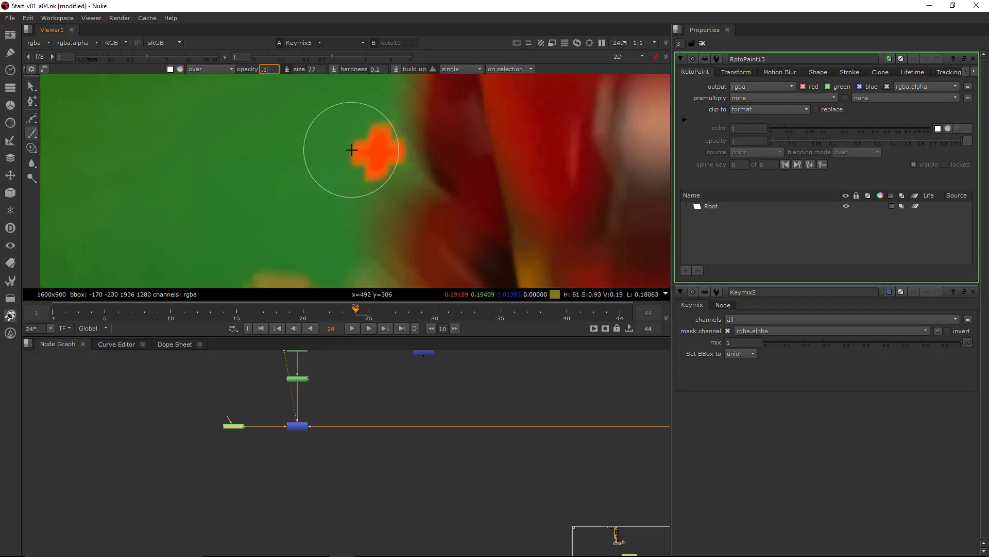
mouse_move(349, 146)
shift+mouse_down()
mouse_move(352, 161)
mouse_move(370, 136)
mouse_move(360, 148)
mouse_move(381, 164)
mouse_move(387, 133)
mouse_move(384, 156)
shift+mouse_up()
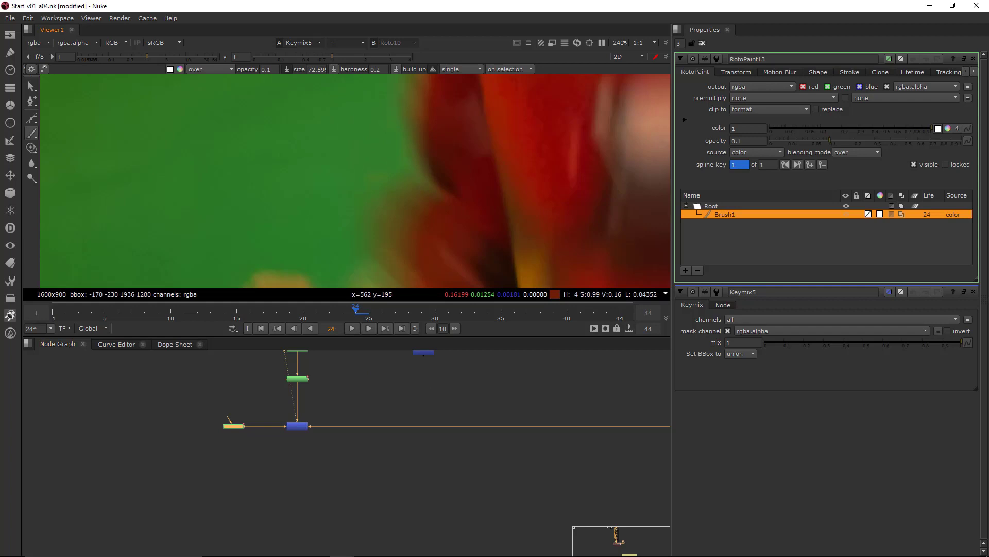
Reopen Roto11 and examine its feather points against the patched arm edge with the overlay off and on.
scroll(521, 400, down, 6)
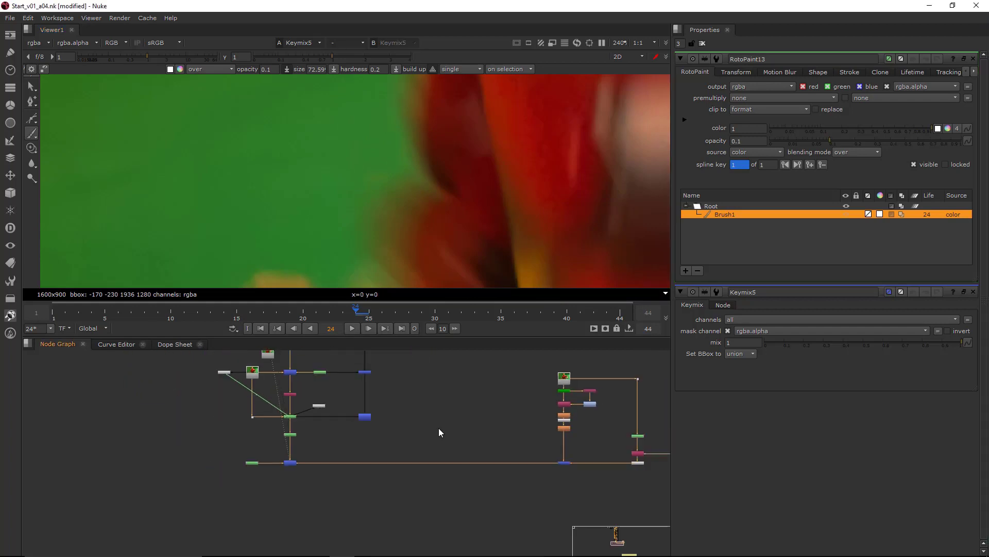
scroll(559, 399, up, 4)
middle_drag(656, 438, 560, 436)
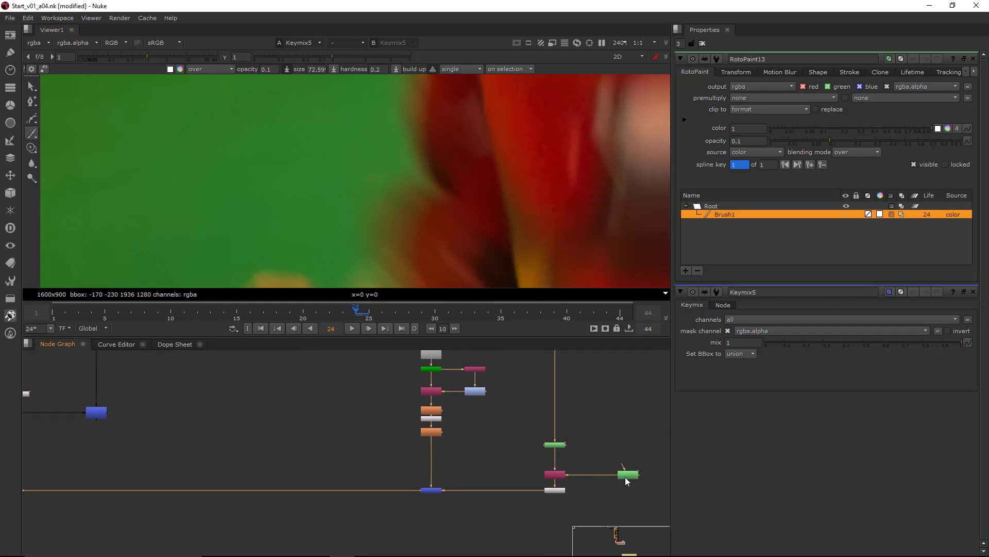
double_click(625, 476)
middle_drag(425, 187, 577, 226)
scroll(563, 206, up, 2)
click(564, 209)
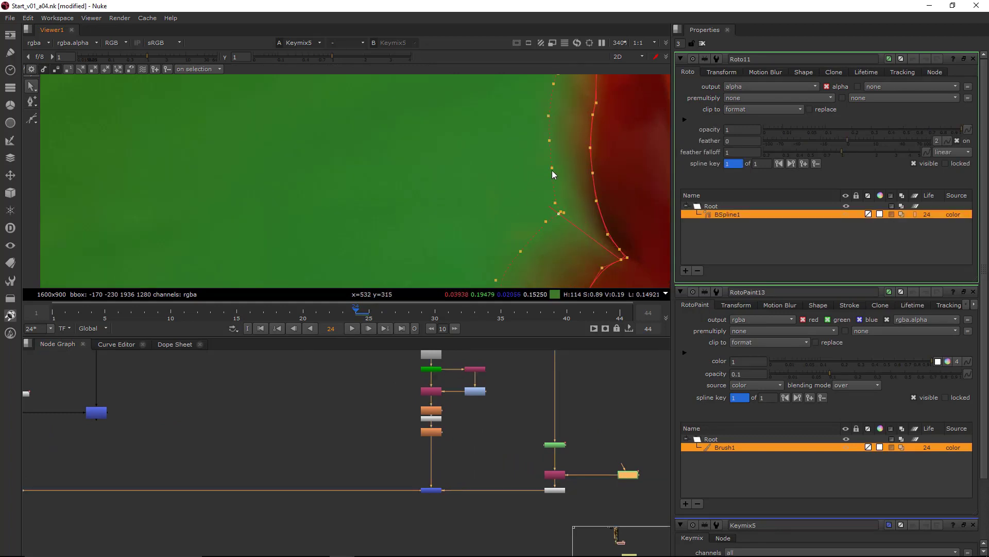
scroll(605, 176, down, 3)
key(o)
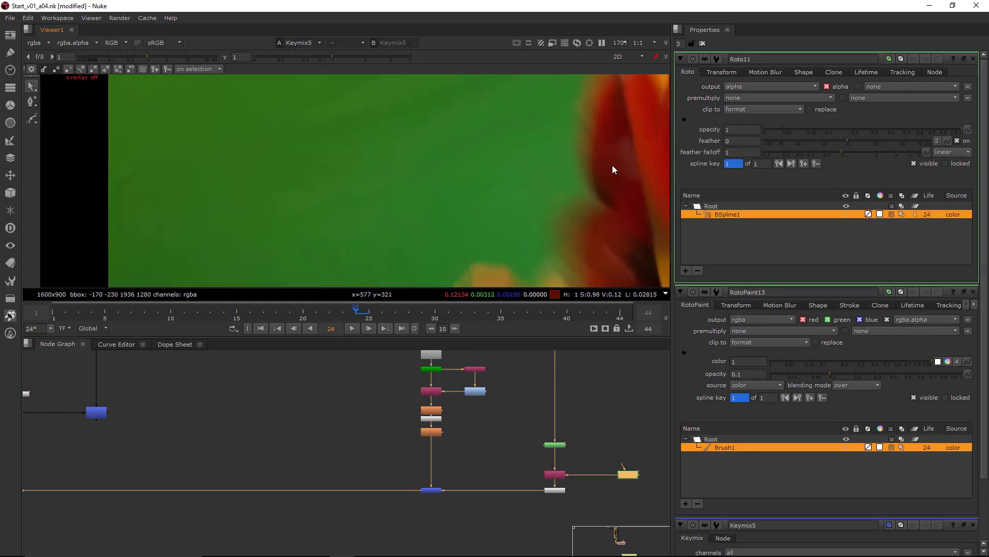
scroll(589, 200, up, 4)
key(o)
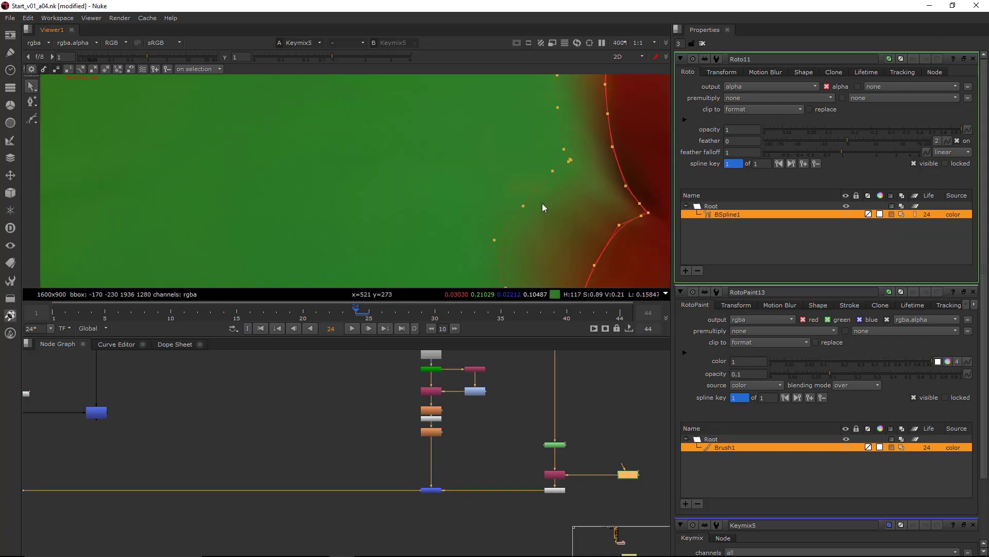
Reposition Roto11's feather points at the crease between the upper arm and forearm, and hide the overlay to check the edge.
drag(523, 206, 518, 201)
drag(552, 171, 569, 157)
drag(572, 161, 568, 160)
key(o)
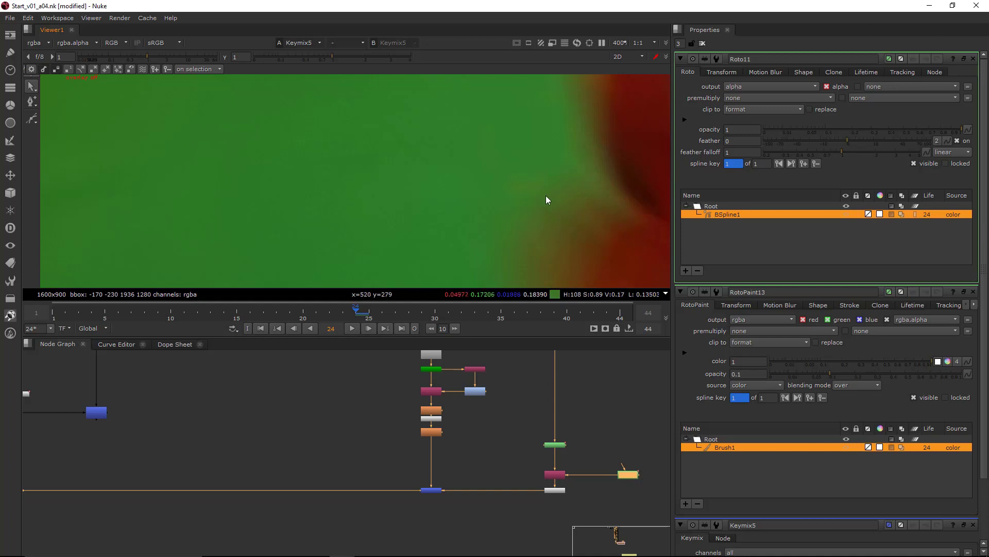
scroll(576, 198, down, 3)
scroll(583, 208, down, 3)
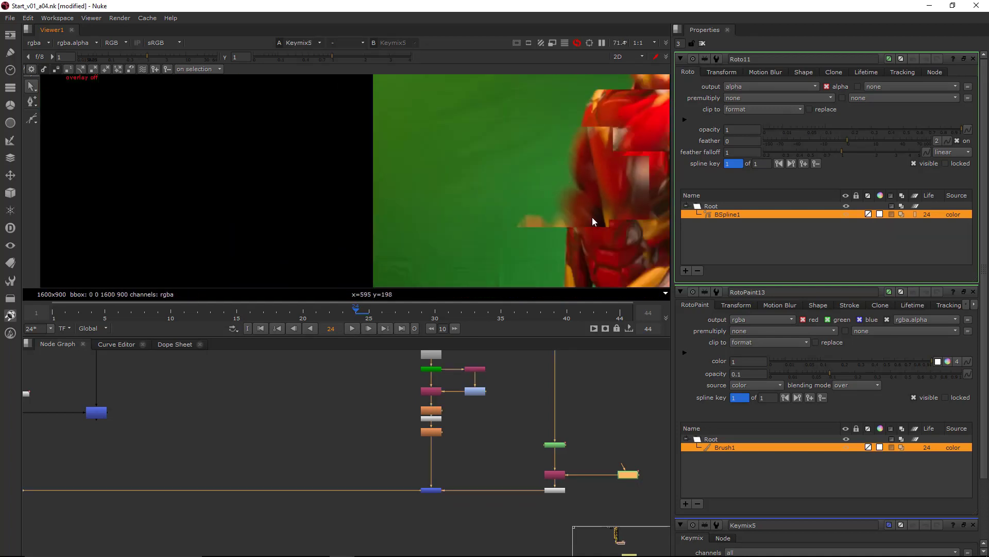
scroll(606, 206, up, 2)
scroll(407, 400, down, 3)
Reopen RotoPaint12 and smear the arm edge outward over the green screen with a brush size of about 97.
middle_drag(407, 400, 587, 394)
scroll(587, 395, up, 4)
double_click(506, 444)
middle_drag(553, 235, 480, 224)
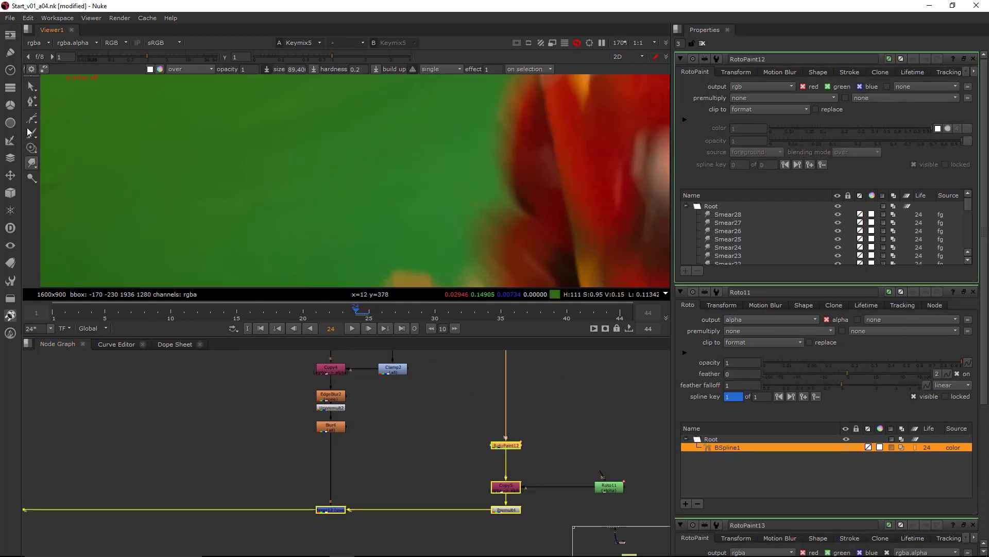
scroll(480, 176, up, 3)
shift+drag(514, 184, 436, 154)
mouse_move(534, 223)
mouse_down()
mouse_move(524, 201)
mouse_move(439, 183)
mouse_move(490, 216)
mouse_move(476, 227)
mouse_up()
drag(511, 199, 460, 139)
drag(517, 168, 489, 188)
scroll(514, 176, down, 4)
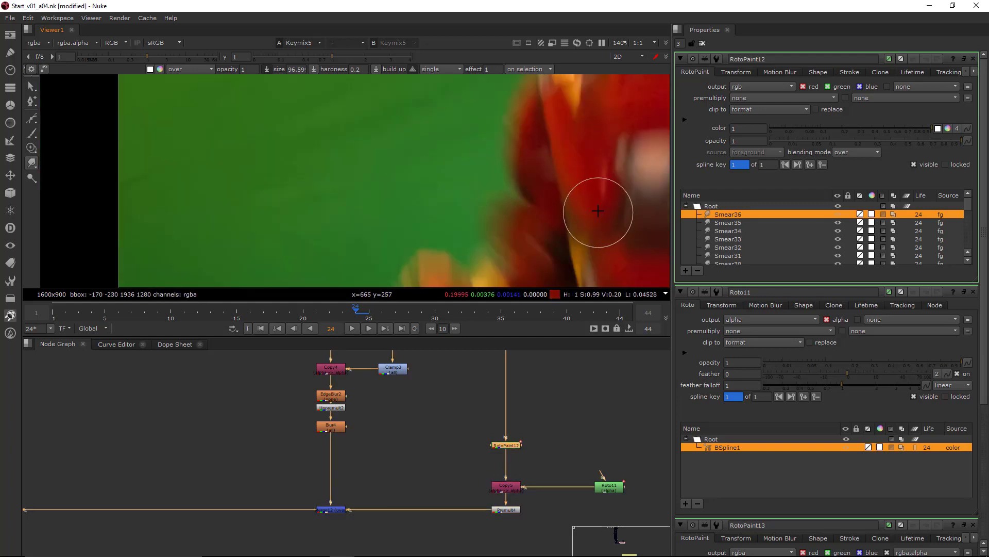
scroll(538, 183, down, 4)
Compare the Keymix result with the RotoPaint node above it around the arm marker on frame 24.
scroll(495, 435, up, 5)
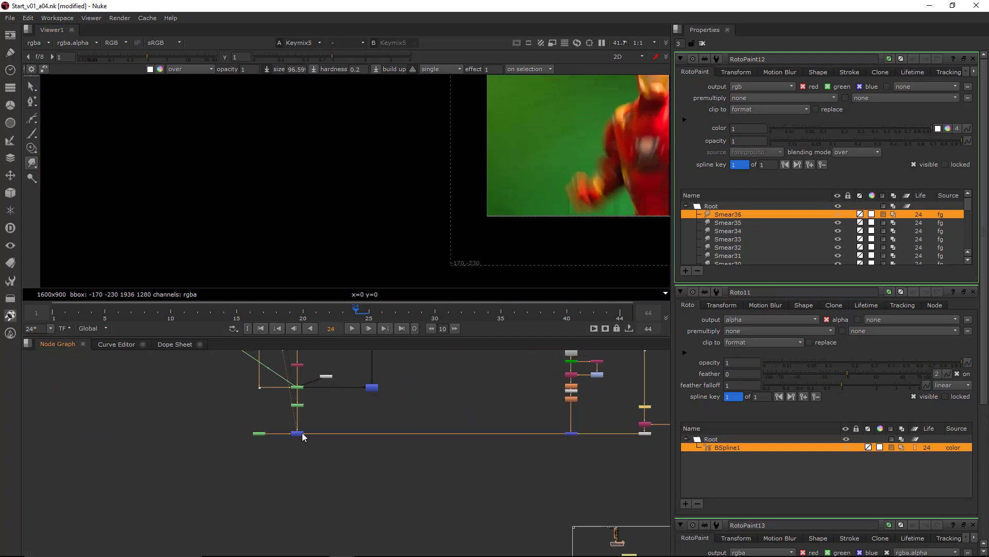
click(355, 447)
key(1)
scroll(567, 131, up, 4)
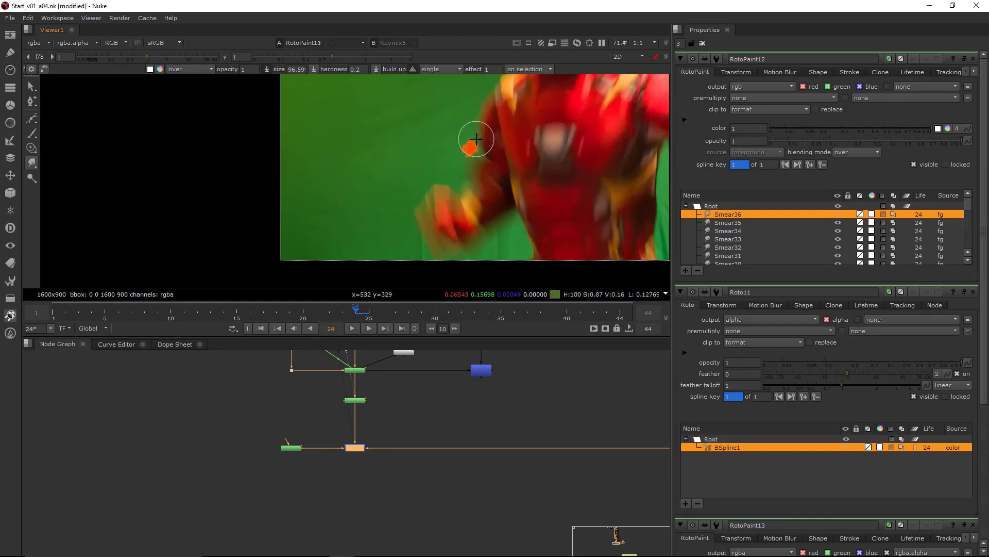
key(1)
click(389, 431)
scroll(530, 173, up, 3)
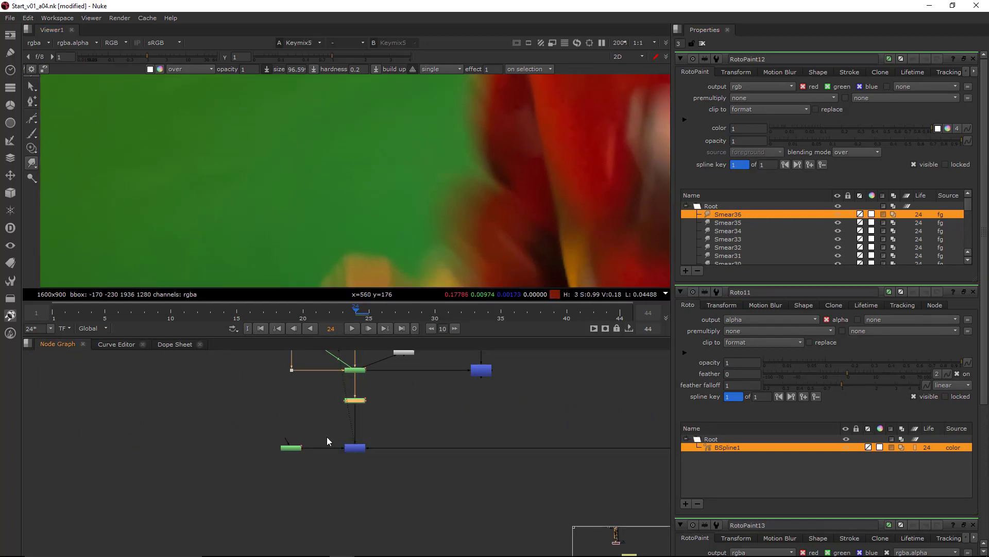
key(1)
click(354, 447)
key(1)
click(360, 438)
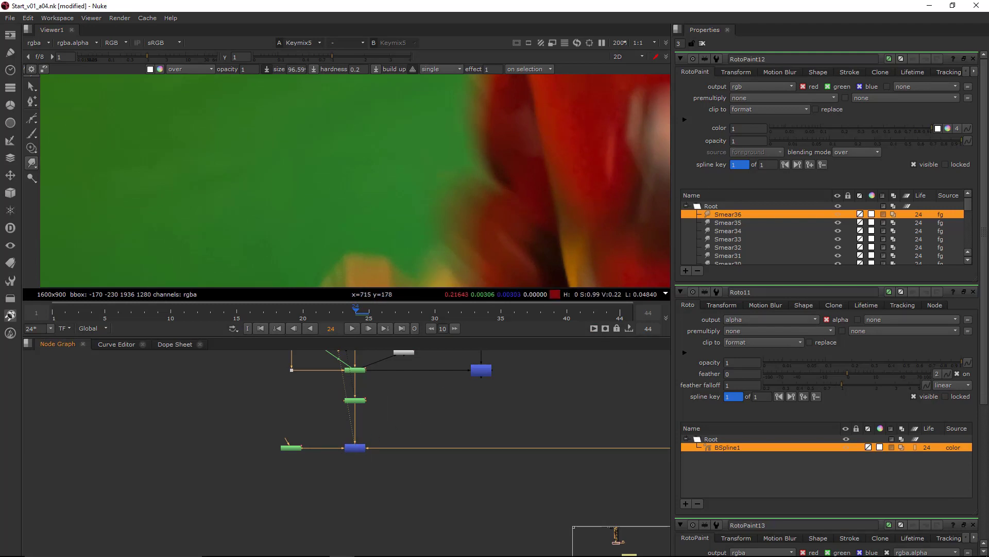
scroll(369, 482, up, 2)
scroll(479, 163, down, 5)
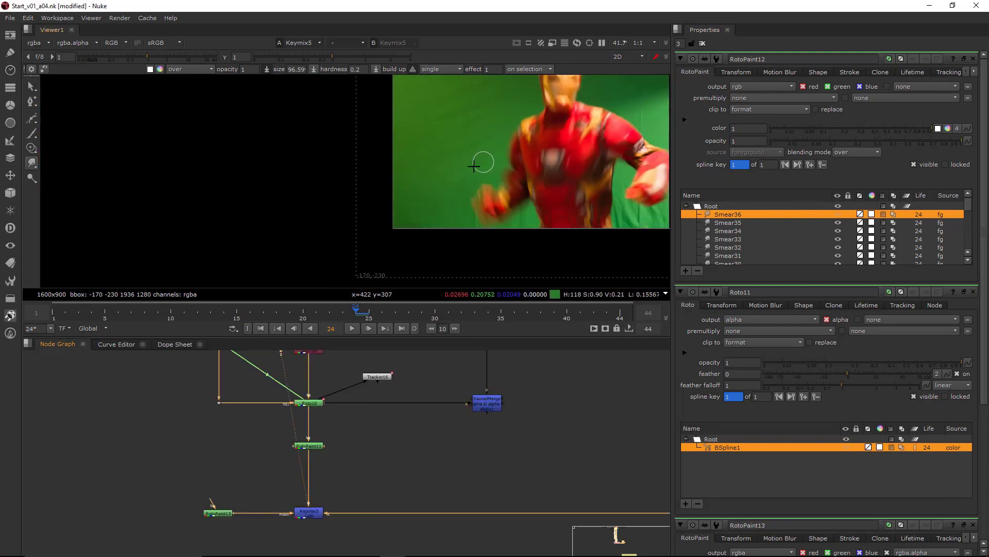
Advance to frame 25 and locate the orange marker overlapping the top of the shoulder.
key(Right)
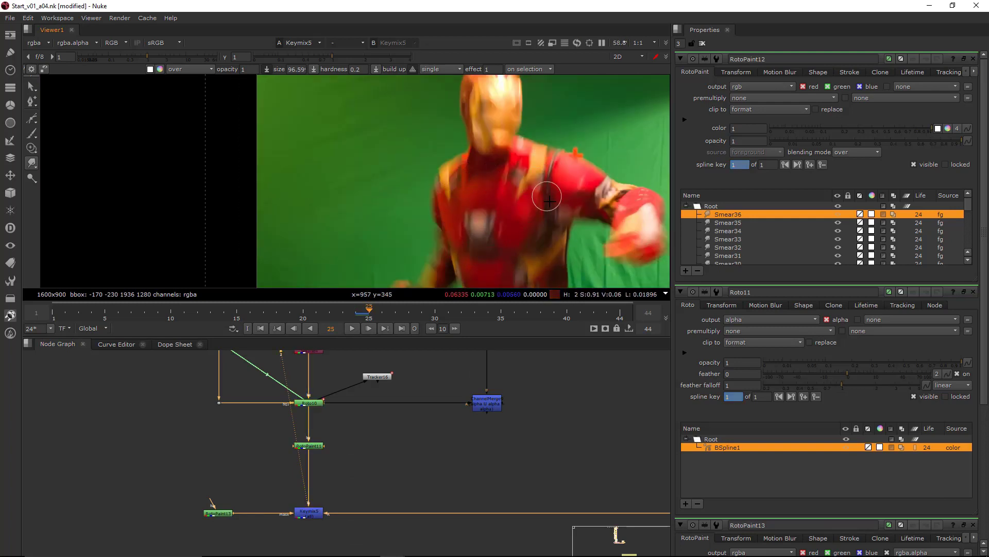
middle_drag(552, 194, 421, 197)
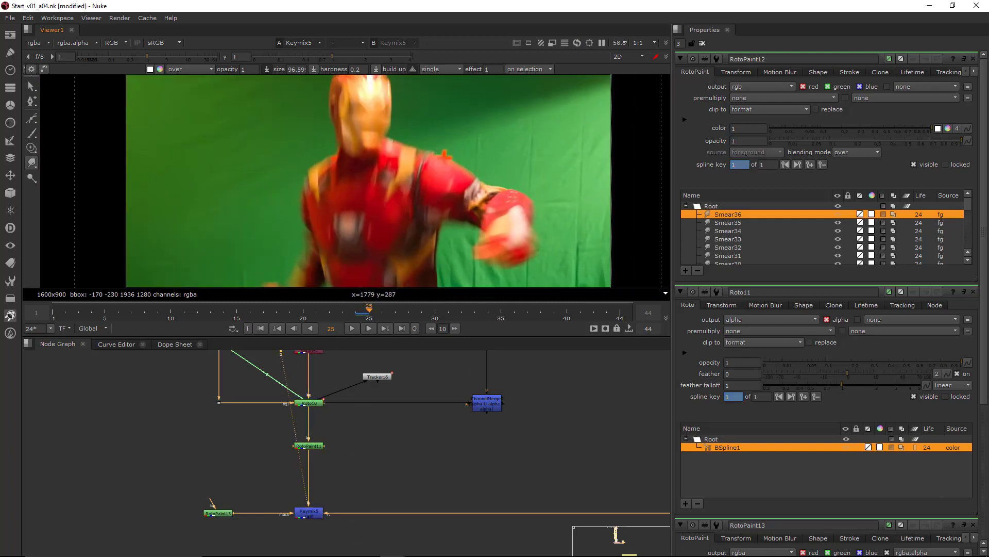
scroll(438, 155, up, 4)
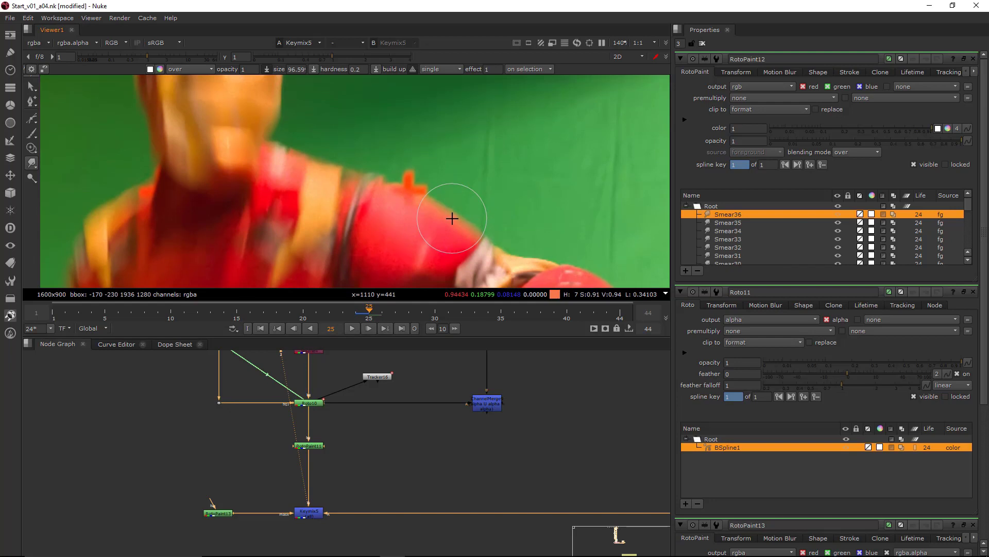
middle_drag(452, 219, 472, 212)
drag(382, 463, 284, 538)
click(270, 545)
Compare the Merge12 clean plate with the Keymix5 output around the shoulder marker on frame 25.
scroll(295, 511, down, 3)
middle_drag(415, 478, 125, 463)
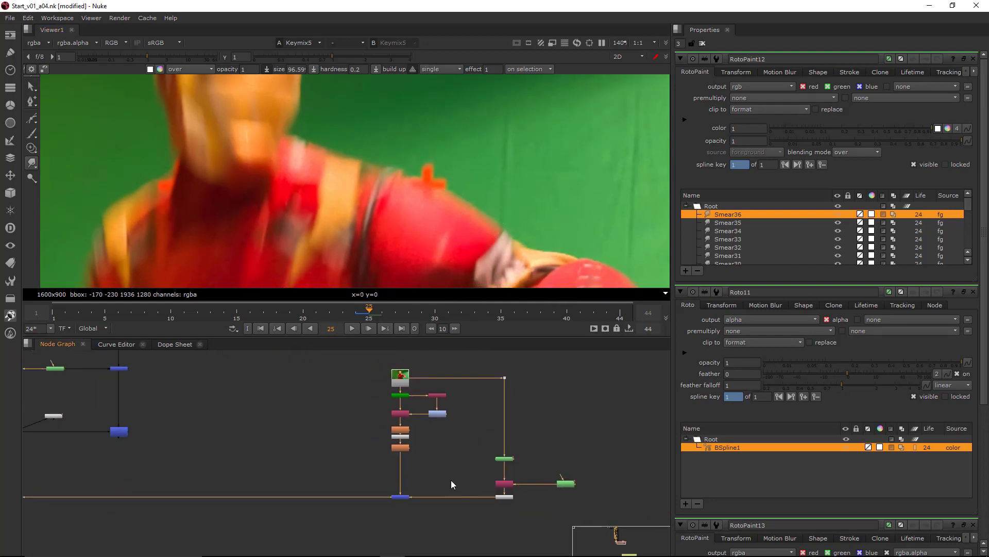
scroll(388, 474, up, 2)
click(406, 506)
key(1)
scroll(498, 178, up, 3)
middle_drag(493, 172, 511, 197)
scroll(531, 463, down, 5)
scroll(482, 473, up, 5)
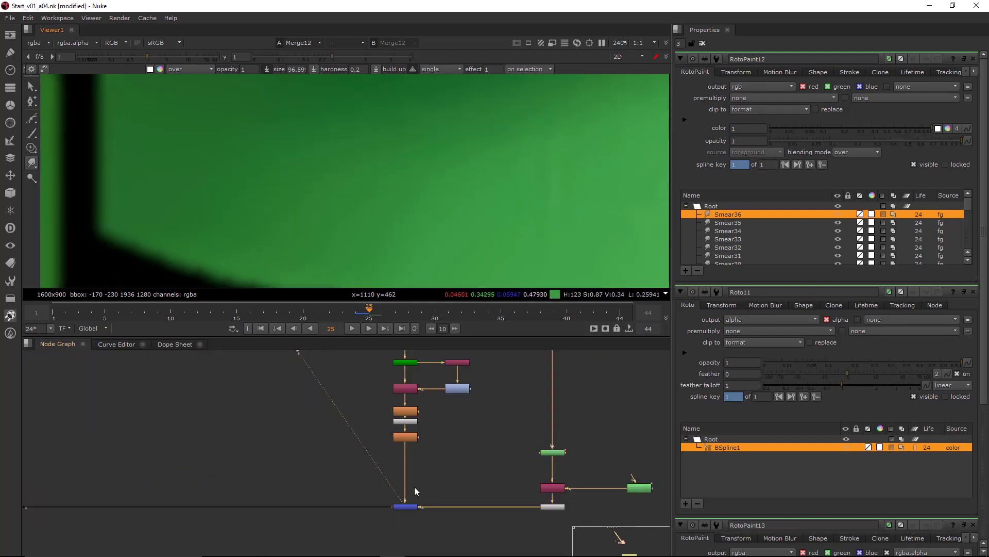
scroll(415, 491, down, 5)
middle_drag(342, 506, 410, 489)
scroll(307, 478, up, 3)
drag(290, 479, 194, 509)
key(1)
click(190, 471)
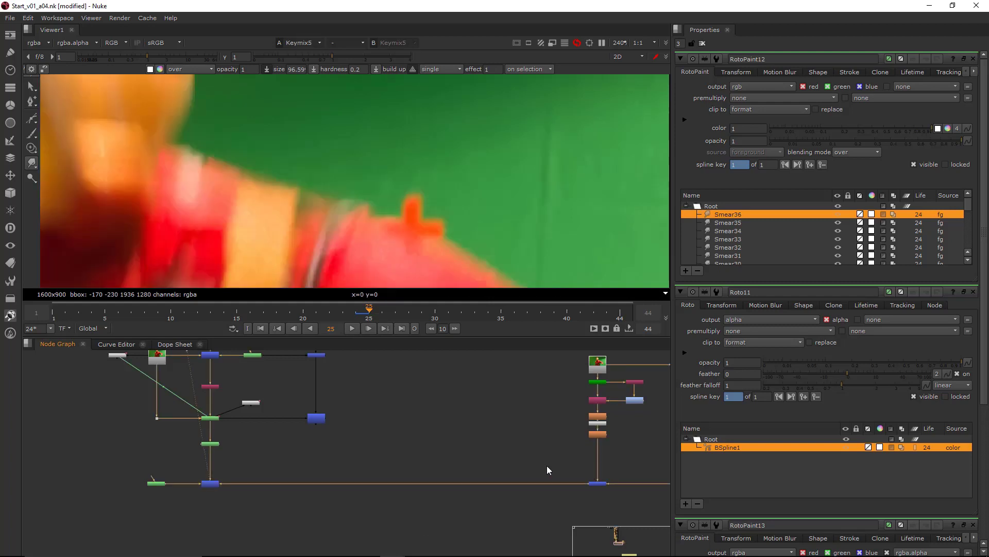
key(1)
scroll(465, 181, up, 4)
key(2)
key(1)
scroll(537, 179, down, 2)
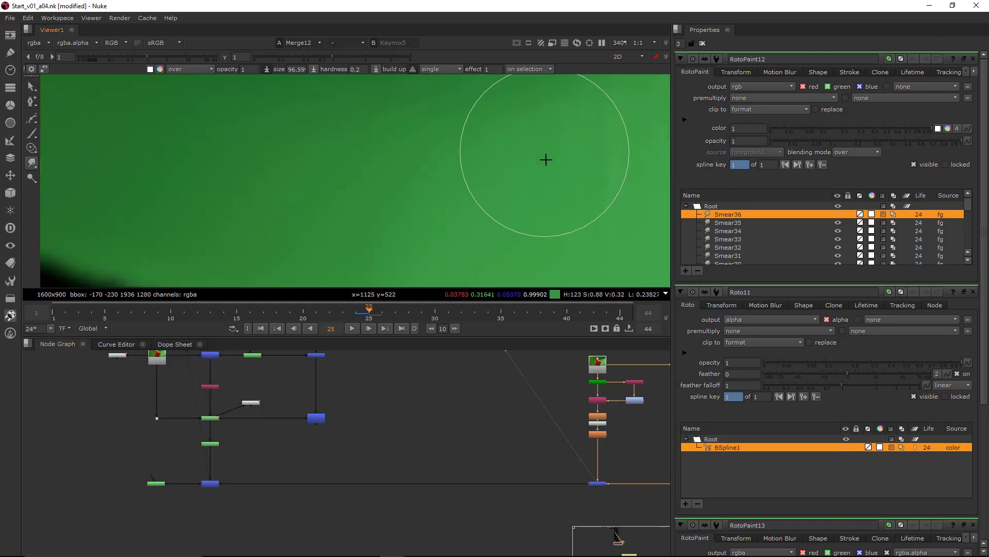
scroll(542, 168, down, 2)
key(1)
key(2)
key(1)
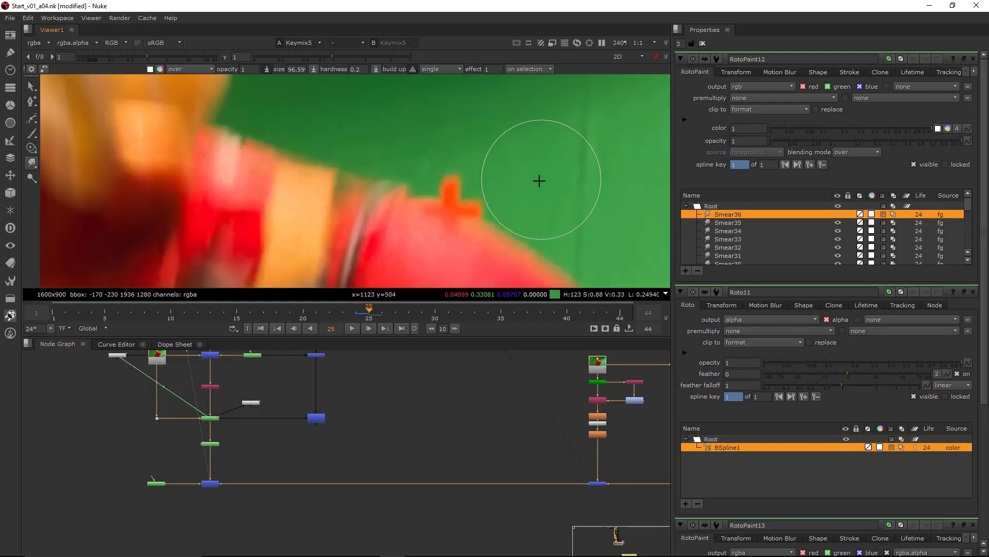
Reopen Roto11 and draw a closed B-spline around the upper arm on frame 25, following the shoulder edge beneath the orange marker.
drag(261, 454, 190, 502)
click(256, 459)
scroll(495, 206, down, 2)
mouse_move(495, 205)
middle_down()
mouse_move(505, 196)
mouse_move(481, 202)
middle_up()
middle_drag(597, 448, 336, 468)
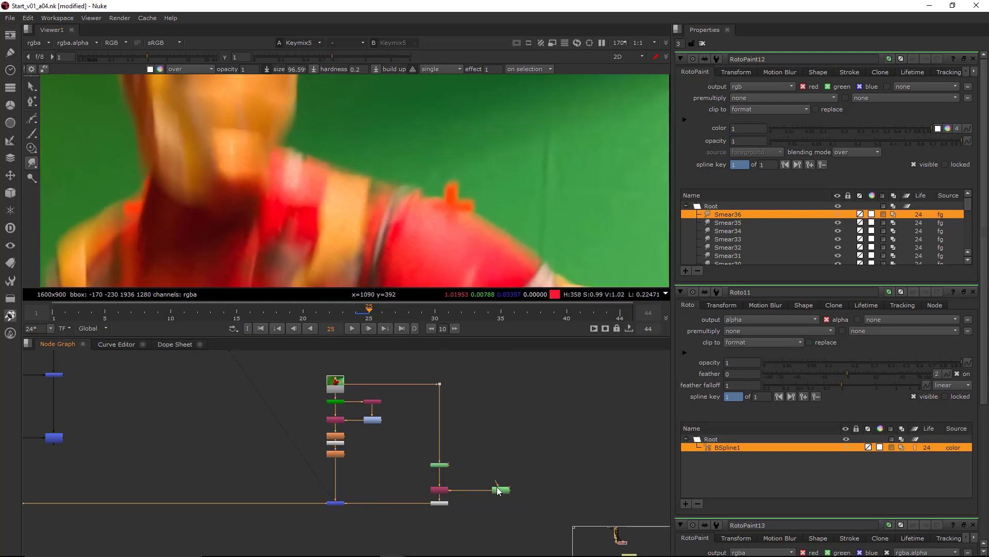
scroll(499, 490, up, 4)
double_click(499, 491)
scroll(447, 222, up, 5)
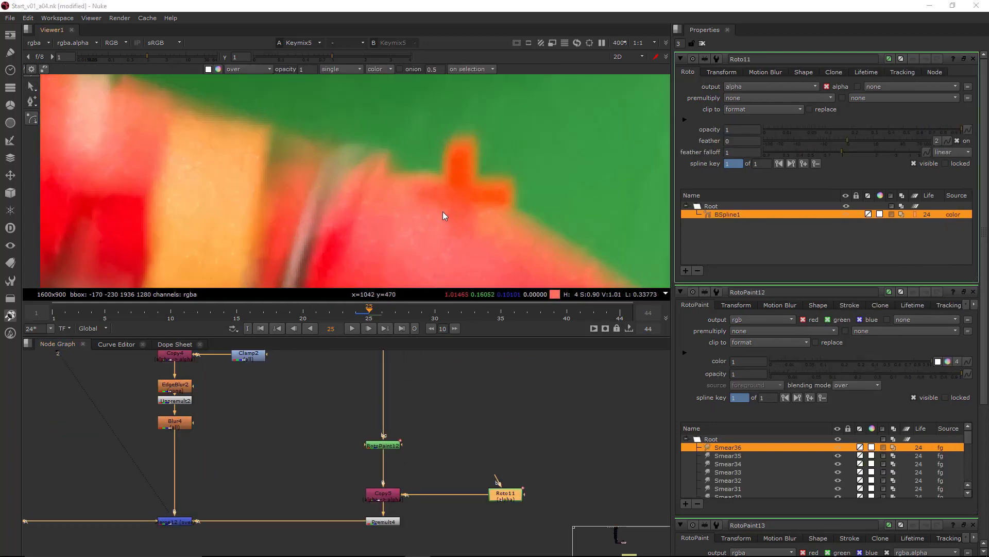
click(293, 144)
click(579, 263)
middle_drag(579, 264, 332, 83)
click(503, 199)
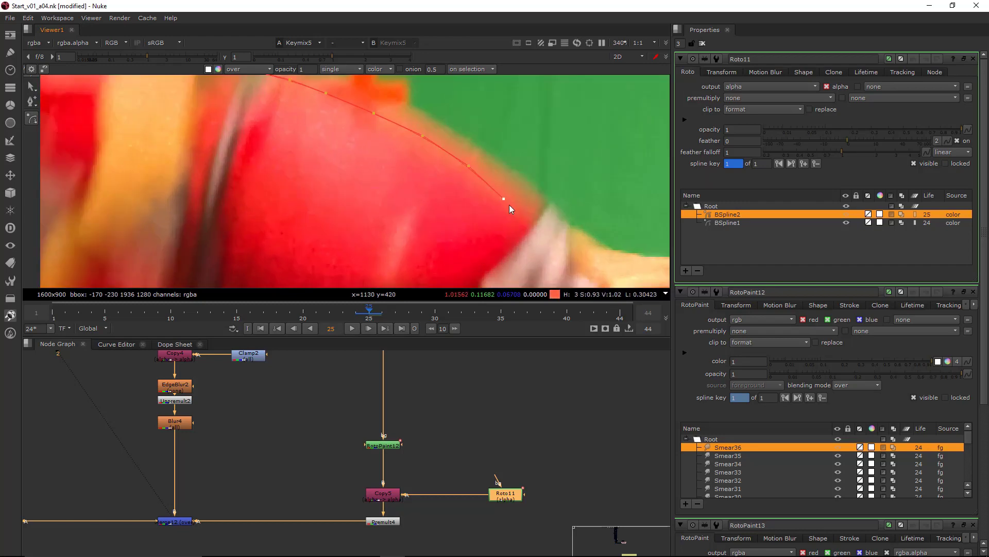
scroll(507, 204, down, 5)
click(338, 192)
click(348, 156)
click(370, 158)
scroll(450, 167, up, 6)
Add outward feathering to the new shoulder shape, set the viewer gain to 0.46 and adjust its points around the marker.
key(e)
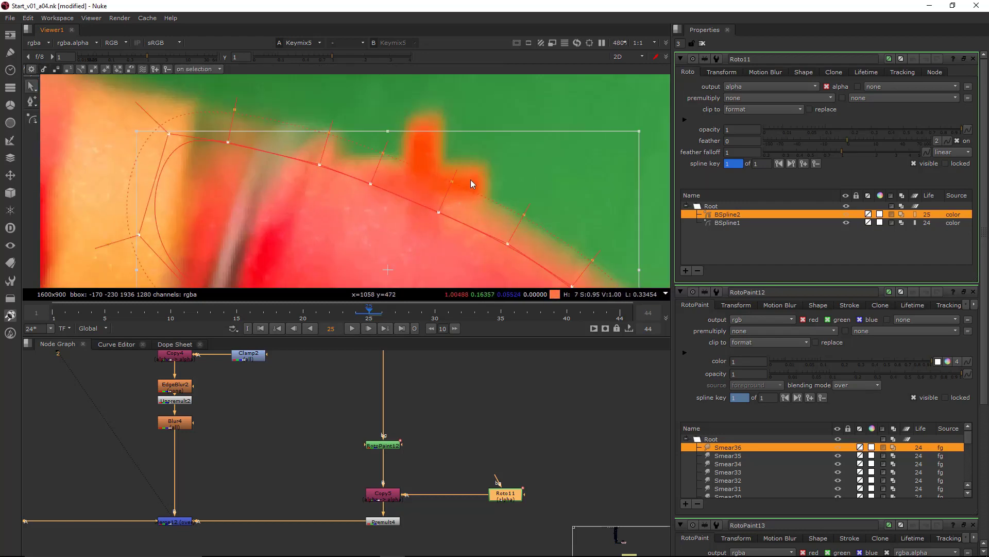
click(455, 125)
mouse_move(149, 57)
mouse_down()
mouse_move(125, 63)
mouse_move(136, 63)
mouse_up()
drag(438, 212, 437, 214)
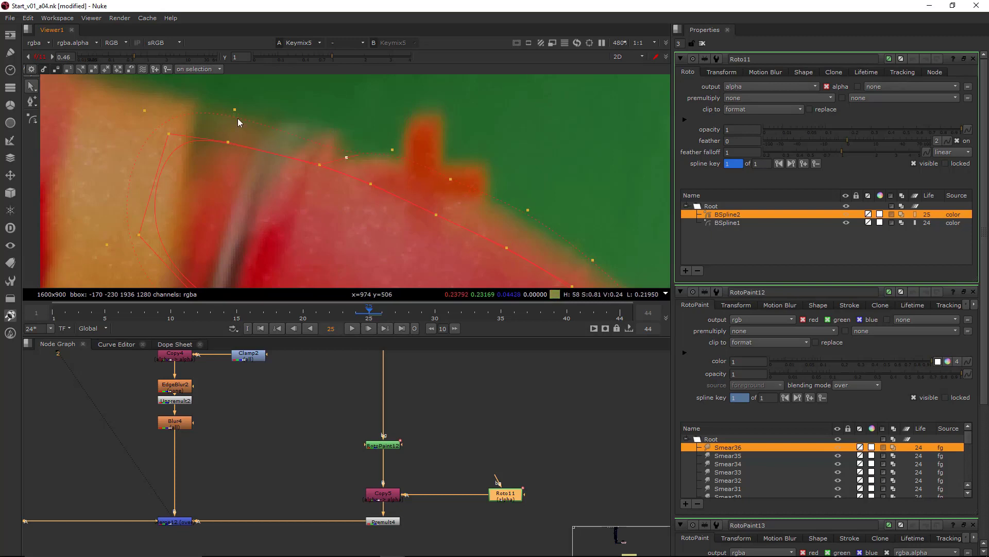
View Premult4 with the overlay hidden and smear the shoulder edge outward in RotoPaint12 with a brush size of about 73.
scroll(433, 148, down, 6)
middle_drag(386, 464, 476, 441)
click(473, 498)
key(1)
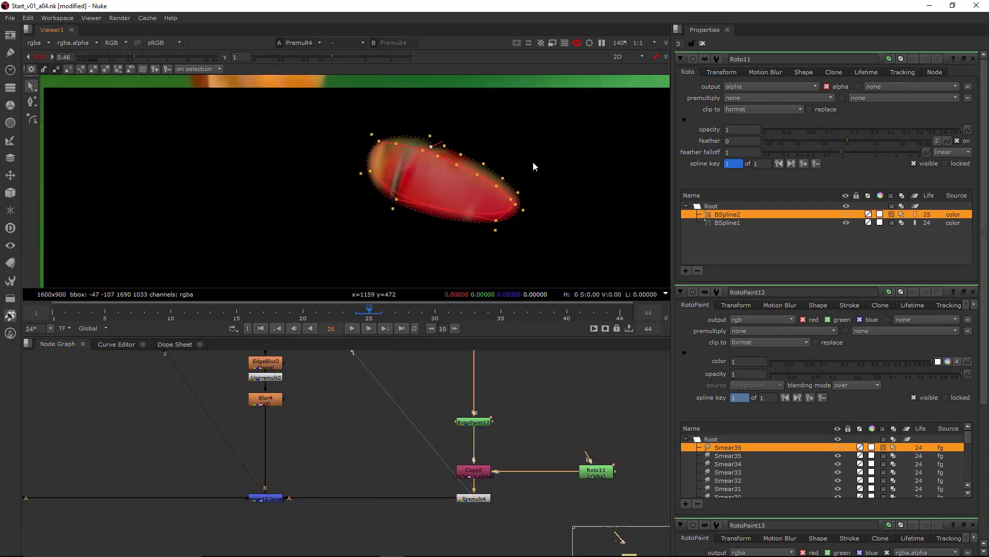
key(o)
scroll(448, 150, up, 5)
double_click(468, 423)
shift+drag(425, 178, 413, 168)
drag(420, 171, 432, 145)
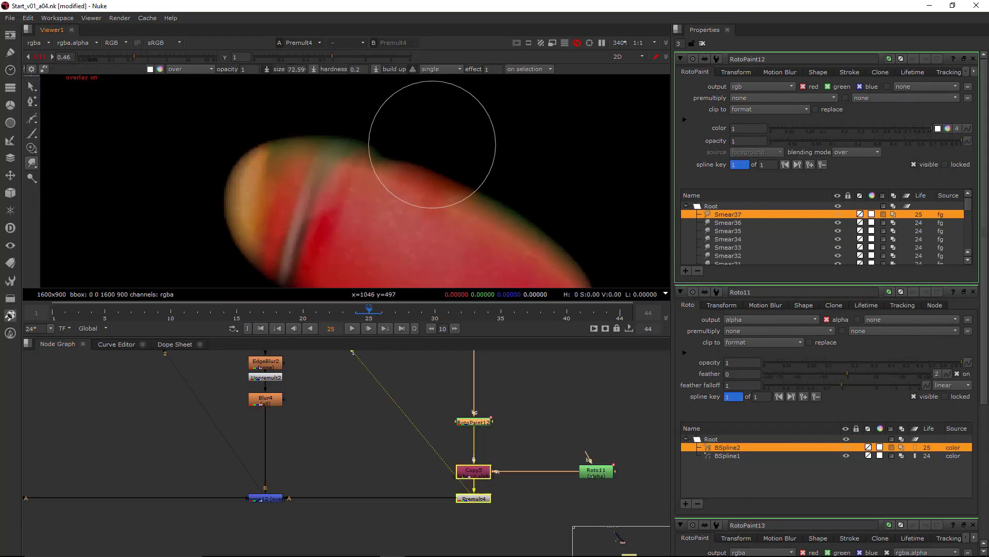
drag(490, 207, 513, 185)
drag(547, 232, 573, 197)
drag(413, 169, 426, 138)
drag(356, 148, 360, 116)
drag(330, 160, 322, 131)
drag(423, 180, 443, 152)
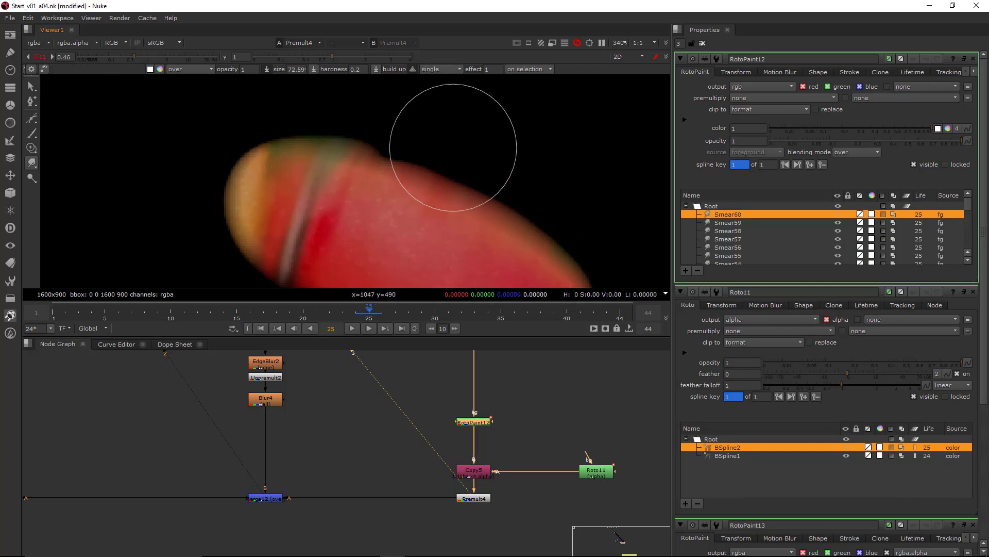
View Keymix5, reopen RotoPaint13 and brush the mask over the shoulder marker at 0.1 opacity and a size of about 72.
scroll(329, 466, down, 2)
middle_drag(329, 466, 536, 454)
click(346, 423)
key(1)
click(306, 472)
double_click(269, 423)
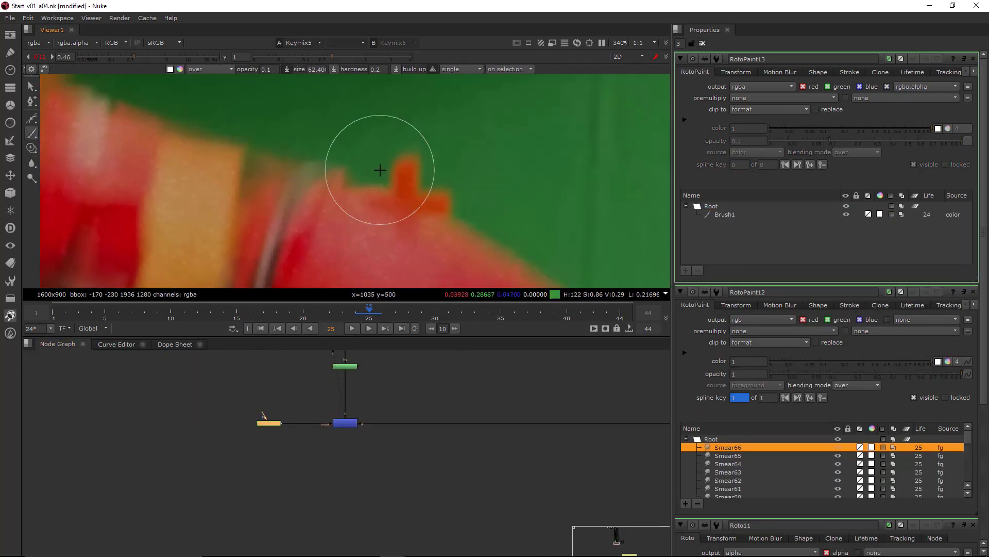
scroll(572, 202, down, 6)
mouse_move(401, 202)
mouse_down()
mouse_move(400, 159)
mouse_move(428, 170)
mouse_up()
scroll(562, 199, up, 6)
drag(420, 386, 405, 405)
click(382, 387)
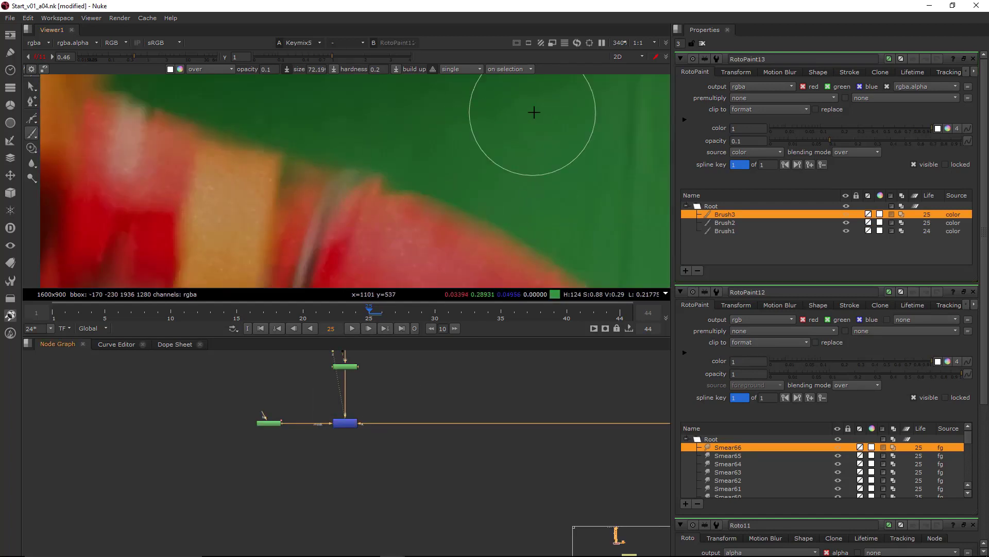
Examine the patched shoulder edge on frame 25 against the unpatched input, zoomed in and with the overlay hidden.
scroll(536, 119, up, 7)
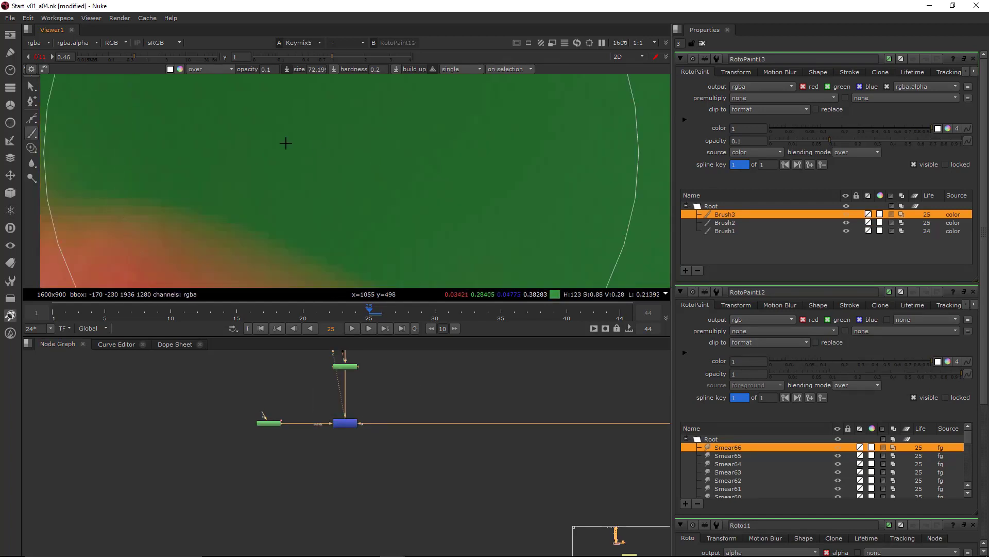
click(34, 87)
scroll(346, 150, down, 4)
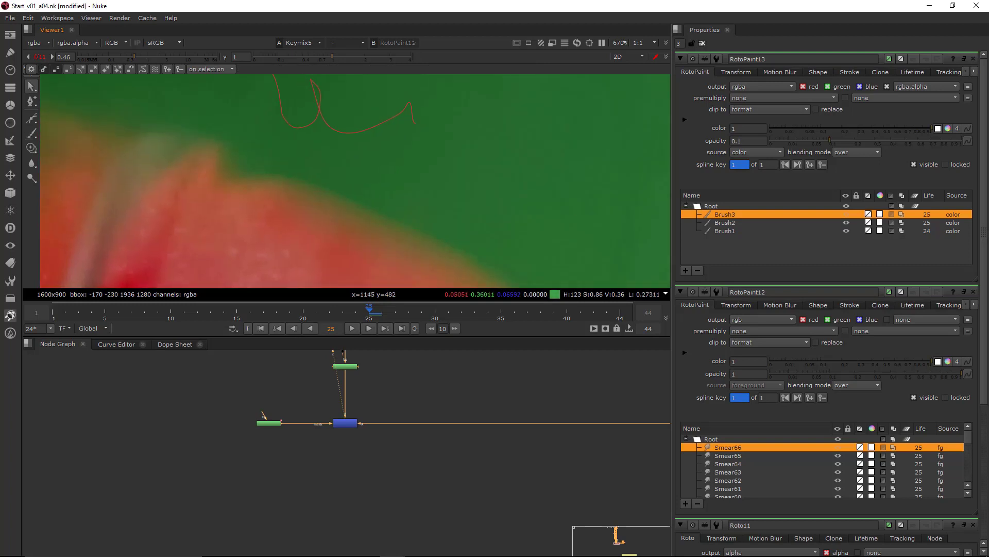
mouse_move(410, 182)
middle_down()
mouse_move(411, 191)
mouse_move(417, 168)
middle_up()
key(2)
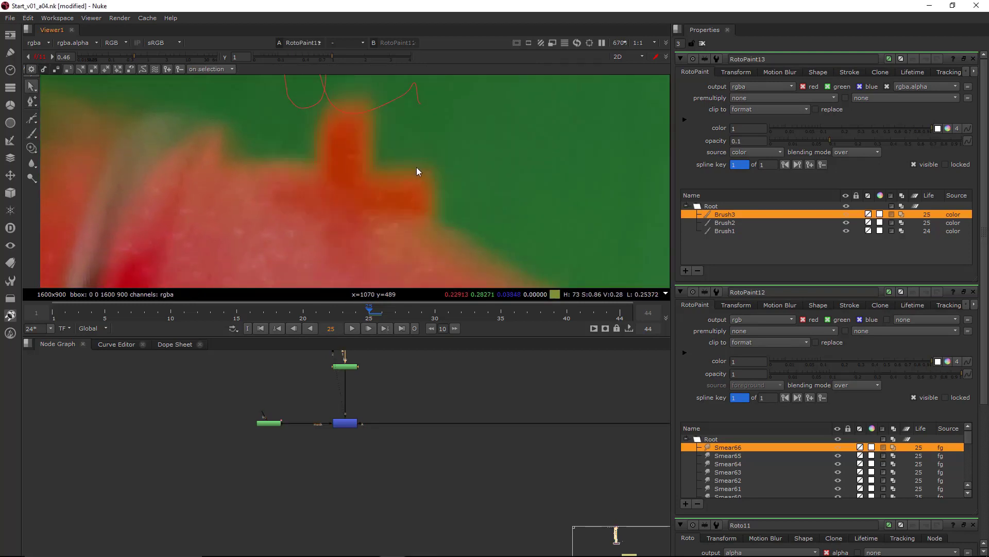
key(1)
middle_drag(367, 146, 370, 183)
scroll(370, 182, up, 2)
scroll(370, 183, up, 7)
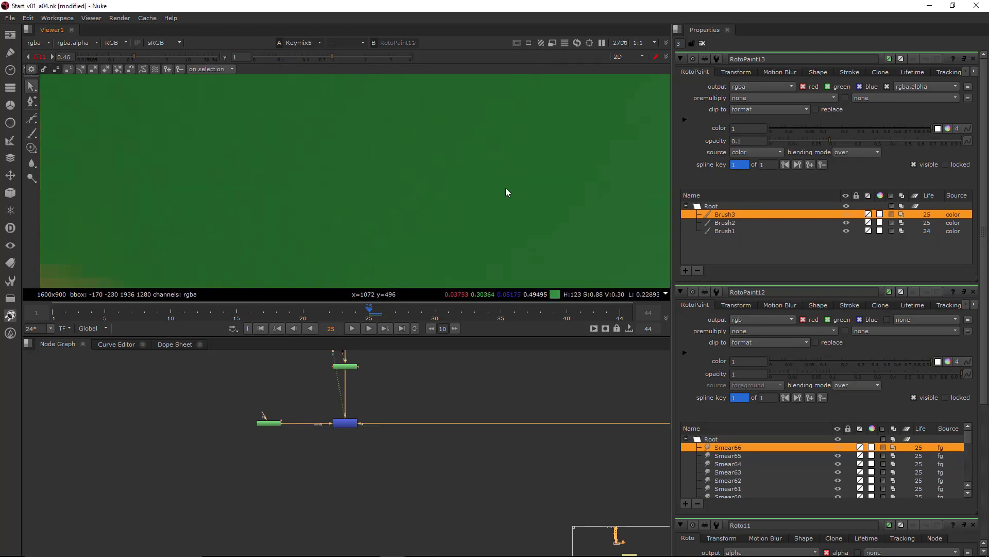
scroll(506, 187, down, 7)
scroll(508, 188, down, 6)
key(2)
key(1)
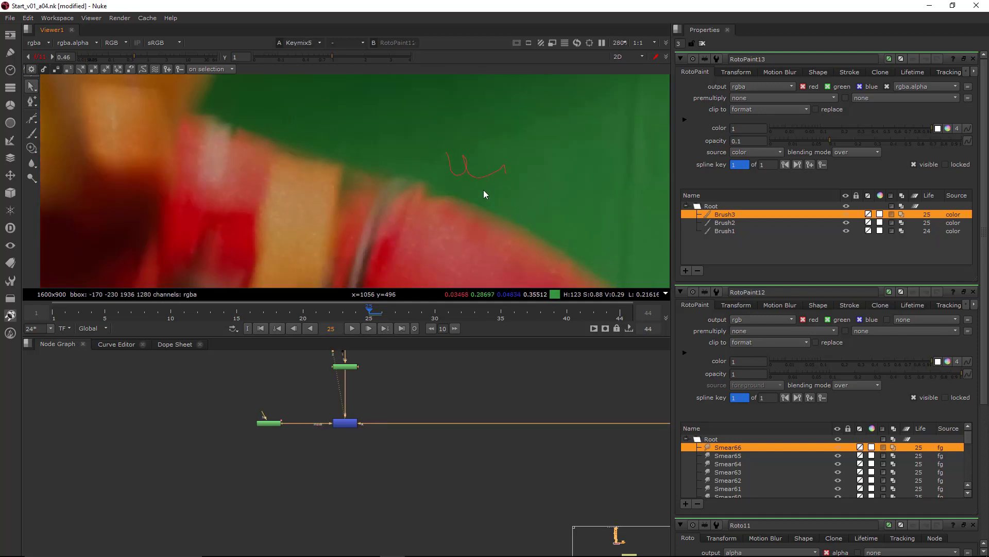
middle_drag(483, 189, 525, 228)
key(2)
key(1)
click(555, 185)
scroll(452, 166, up, 3)
key(o)
scroll(507, 176, up, 3)
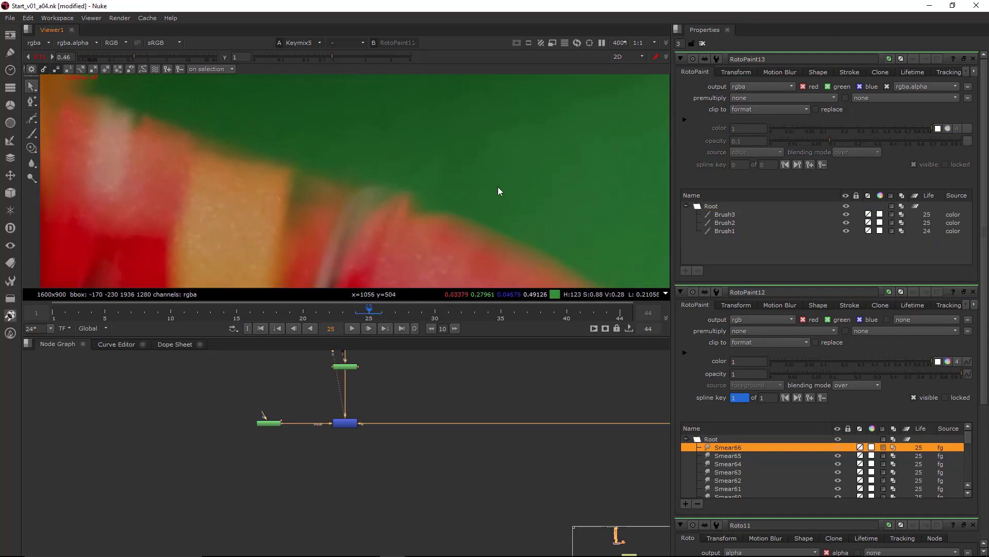
scroll(449, 194, down, 1)
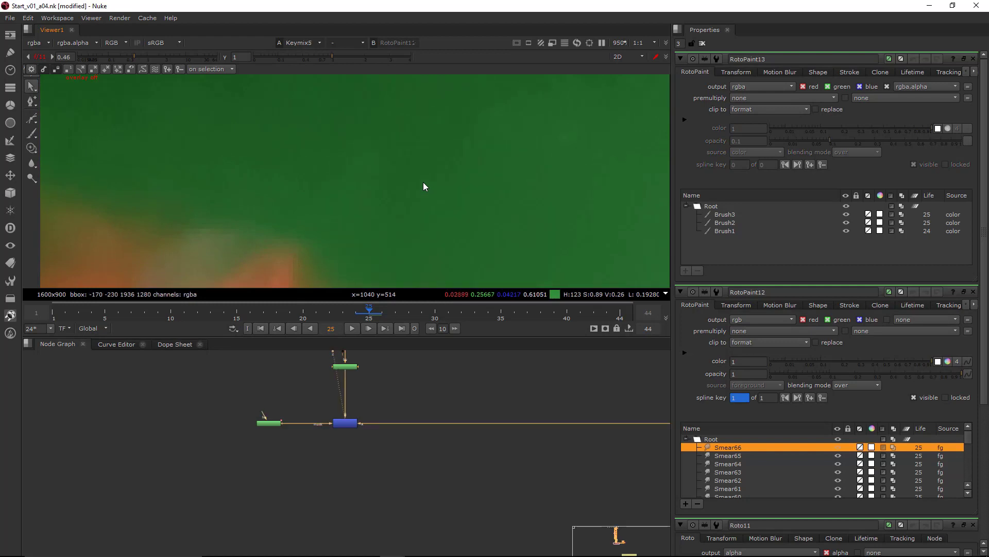
scroll(429, 183, up, 1)
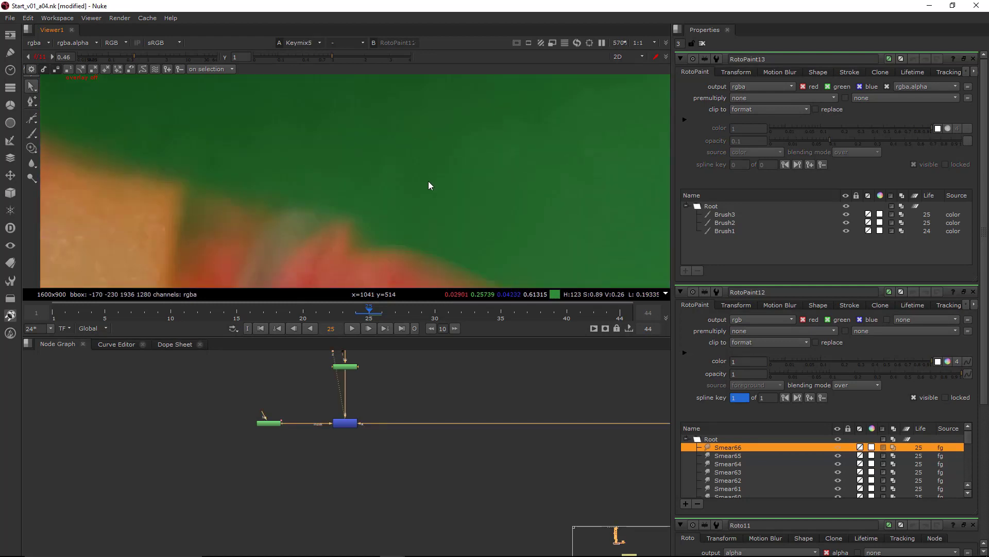
Compare the Keymix5 result with the RotoPaint11 input around the shoulder marker on frame 25.
key(q)
key(1)
key(2)
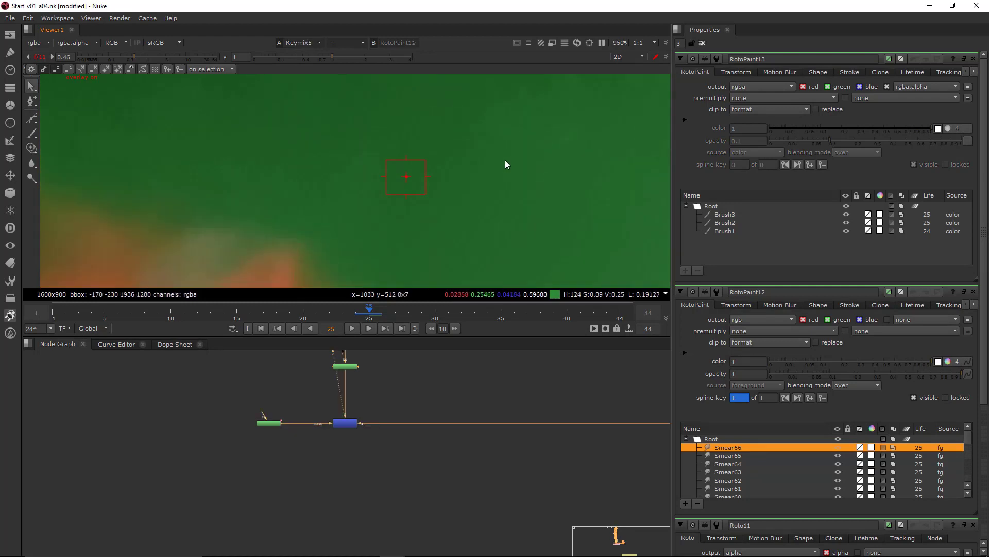
key(1)
key(2)
key(1)
key(2)
key(1)
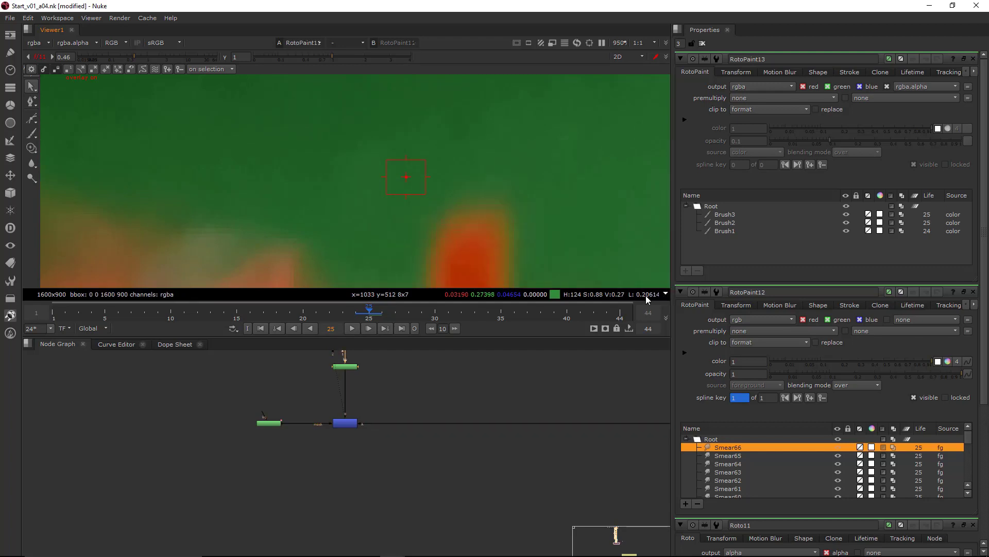
key(2)
key(1)
scroll(563, 210, down, 5)
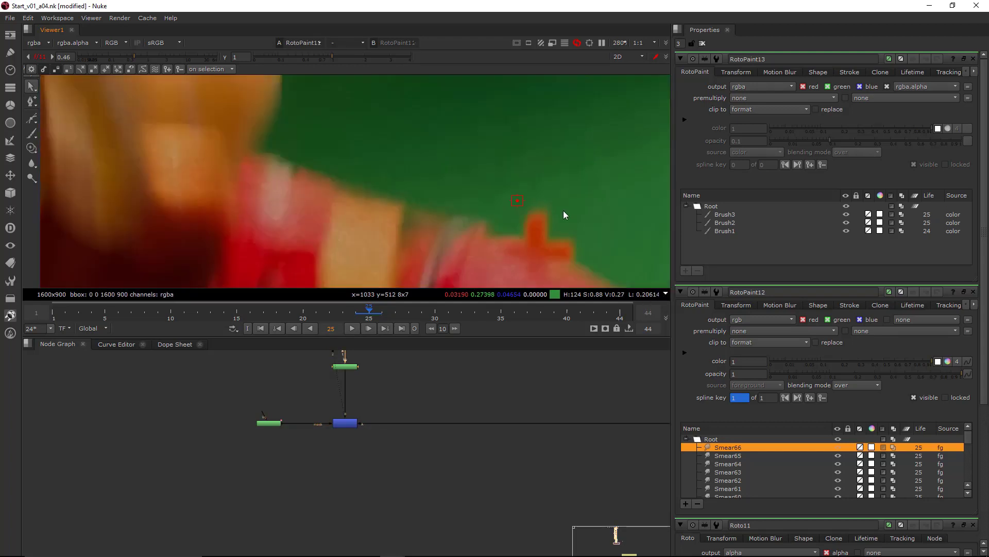
key(o)
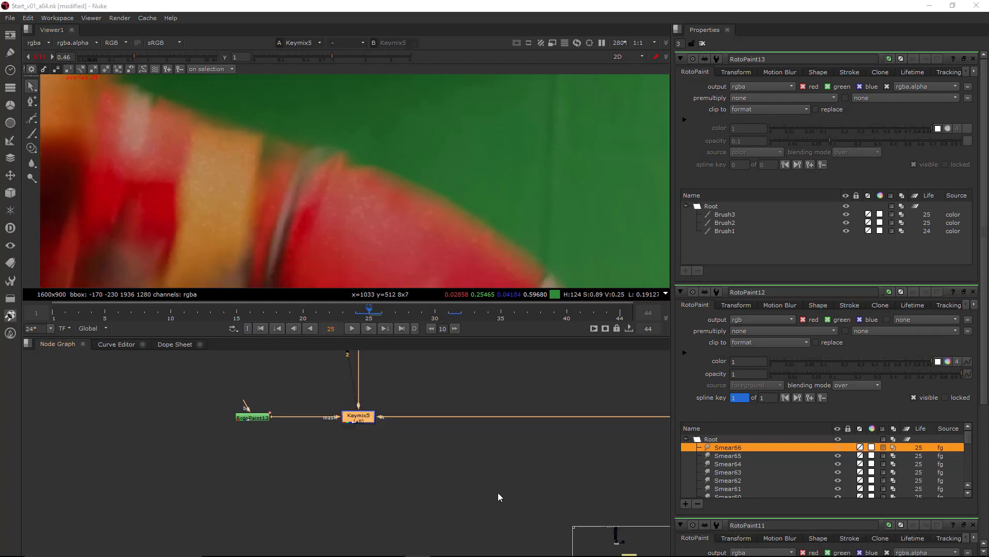
Add a new RotoPaint node beside the EdgeBlur2 and Blur4 branch and connect its background input to the source above that branch.
middle_drag(503, 455, 335, 517)
scroll(335, 518, down, 5)
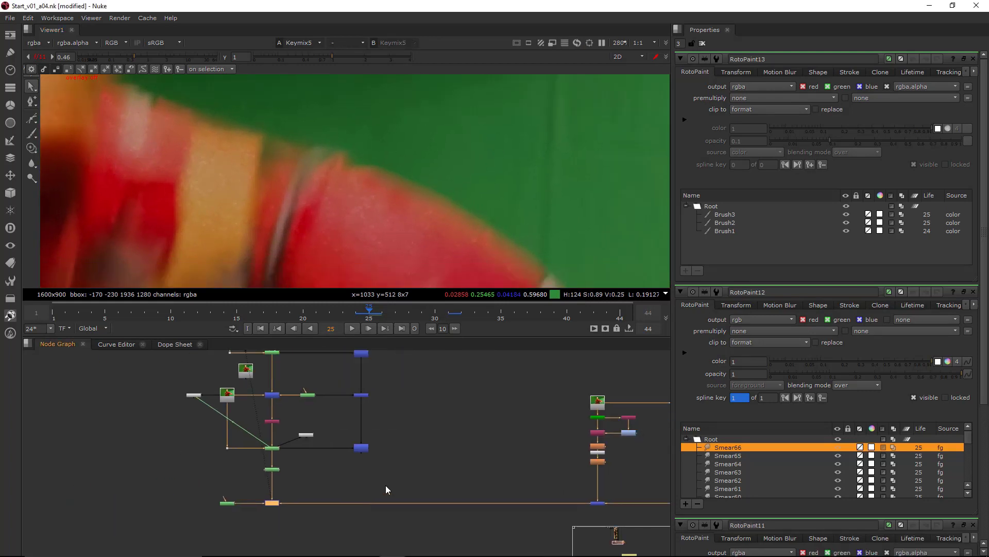
middle_drag(386, 484, 343, 504)
scroll(486, 452, up, 2)
key(p)
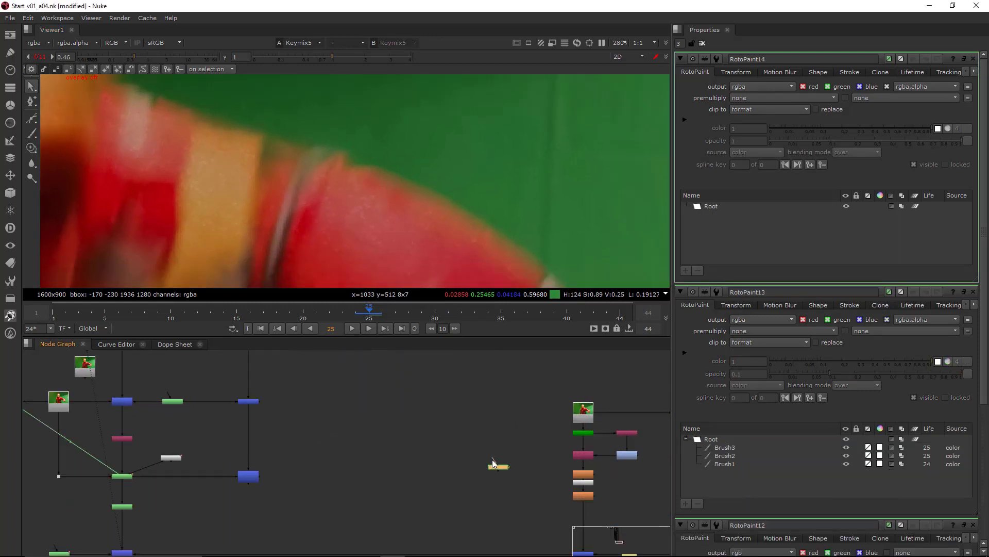
scroll(495, 464, up, 2)
drag(496, 457, 613, 392)
middle_drag(586, 390, 566, 339)
drag(481, 422, 474, 437)
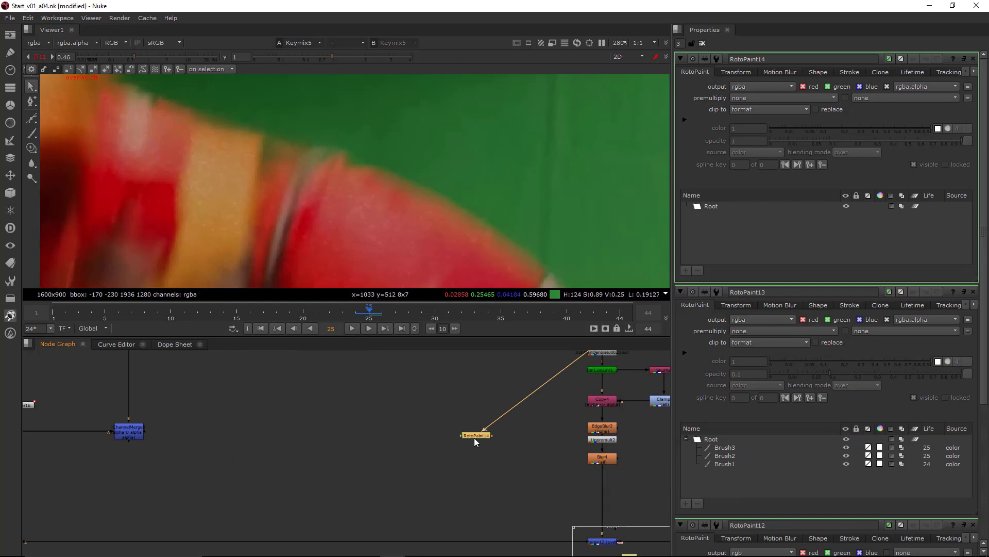
View RotoPaint14, set its output mask to rgba.alpha and route its input connection through a dot.
key(1)
click(686, 121)
click(753, 151)
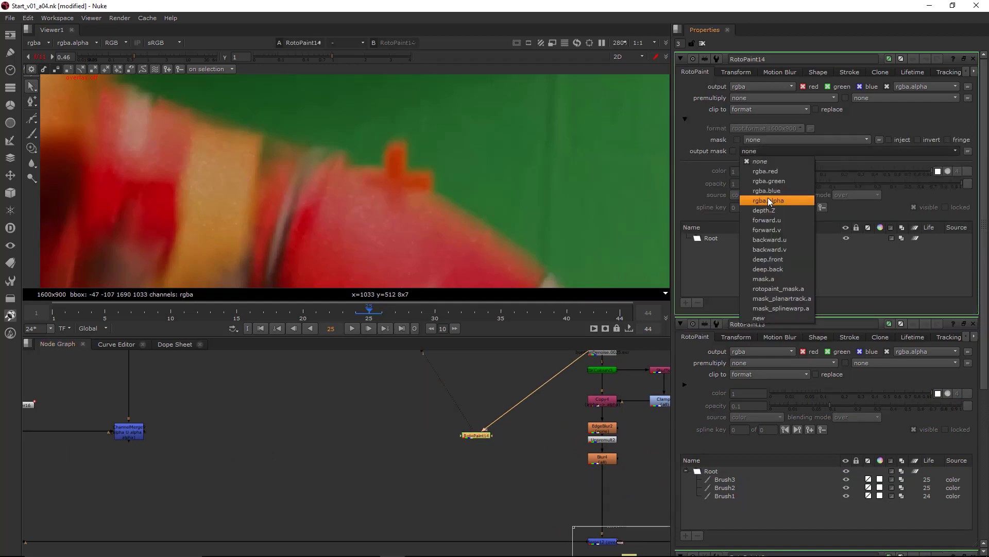
click(770, 202)
ctrl+drag(529, 404, 473, 355)
middle_drag(521, 512, 531, 464)
scroll(527, 440, up, 2)
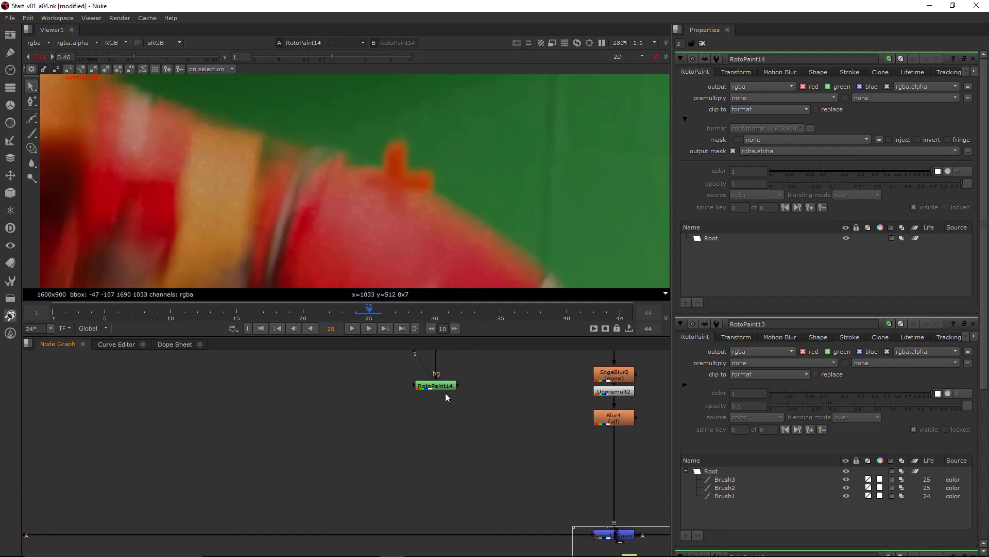
Insert a Keymix node between Blur4 and Merge12 and feed its A input from RotoPaint14 through a dot.
drag(443, 387, 443, 413)
click(541, 440)
middle_drag(567, 471, 511, 437)
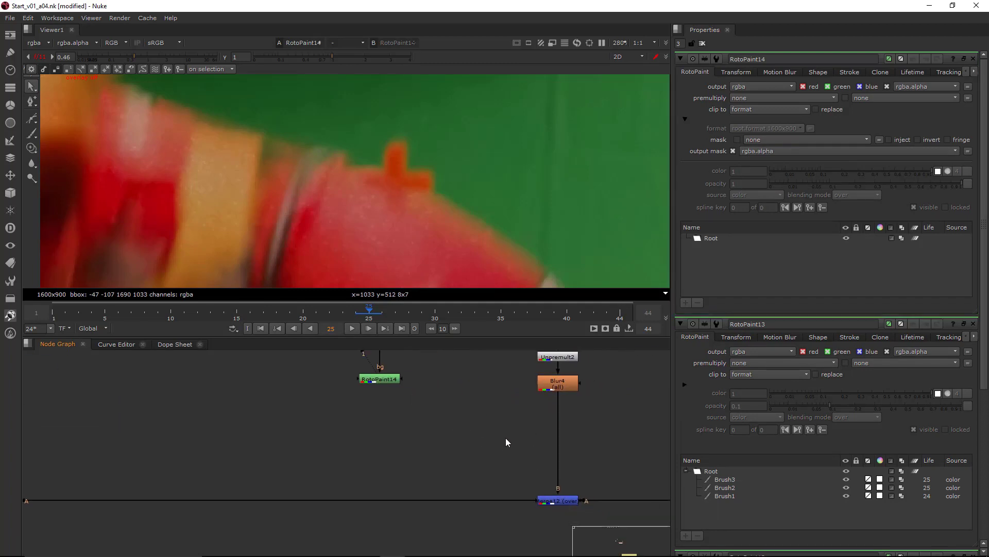
key(Tab)
text(Keylight)
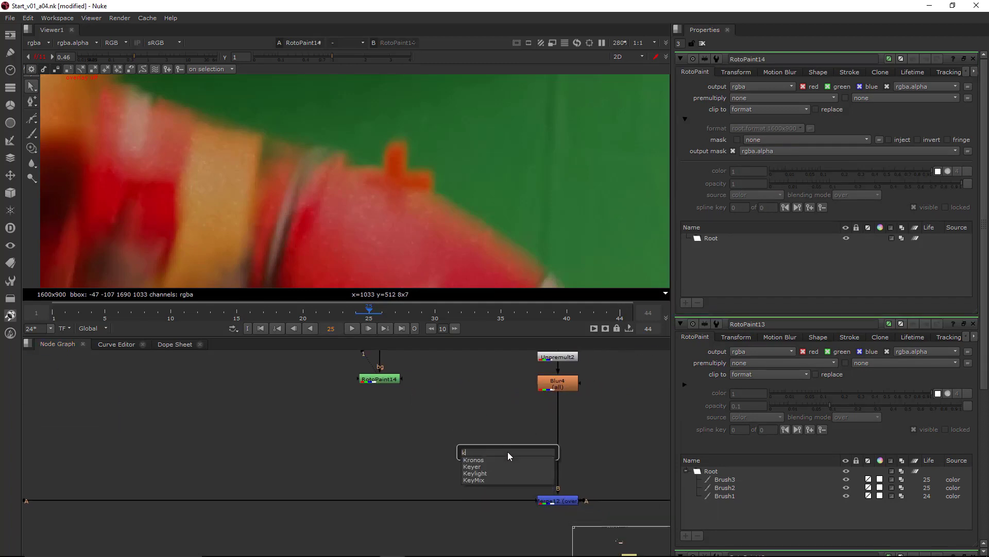
key(Down)
key(Return)
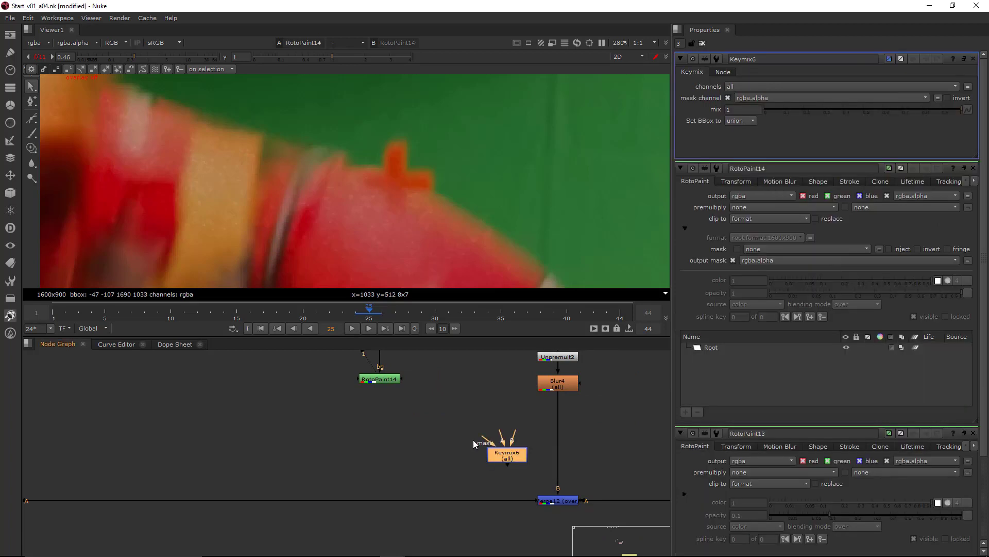
drag(508, 451, 558, 456)
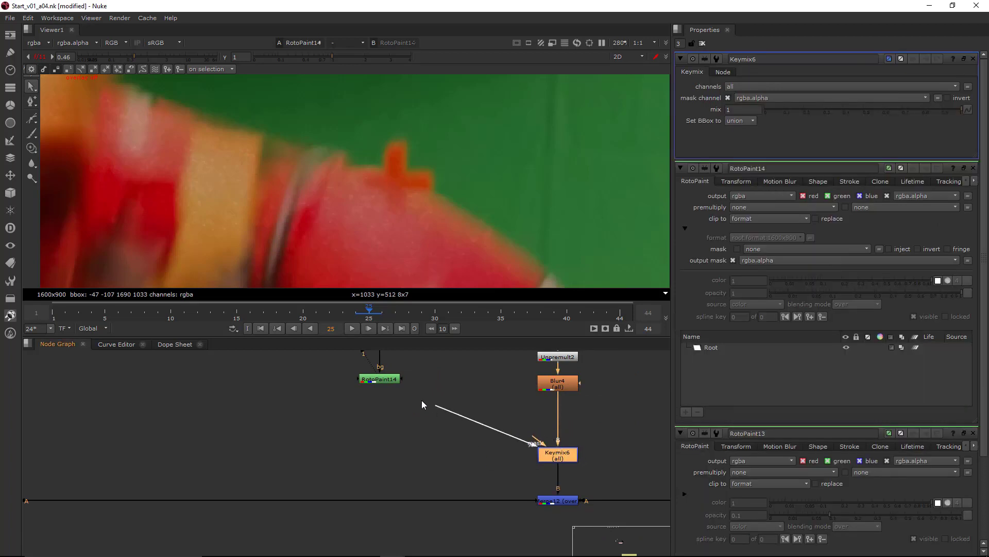
drag(422, 404, 379, 379)
ctrl+drag(466, 415, 381, 461)
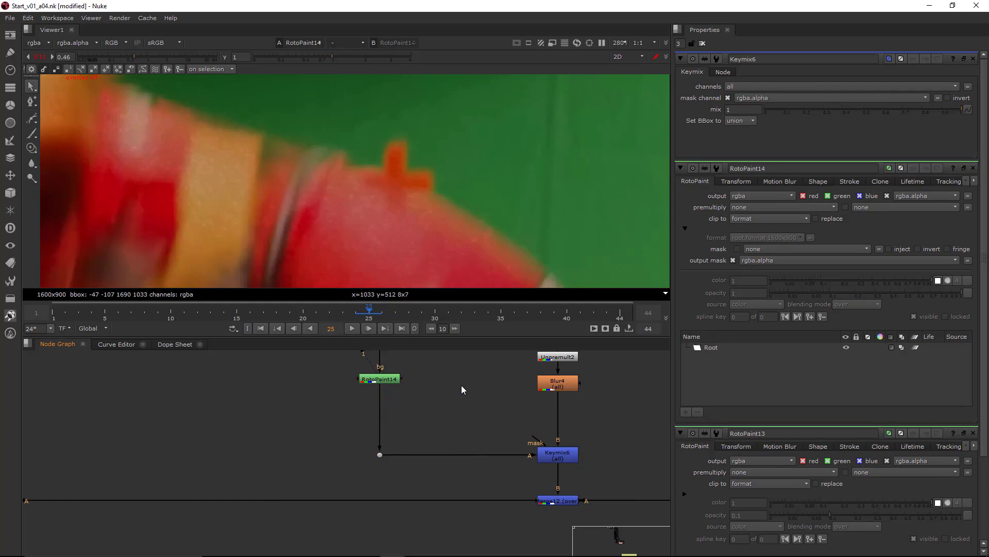
Add a Grade node after RotoPaint14, limit it to the alpha channel and set its whitepoint to 0.1.
key(g)
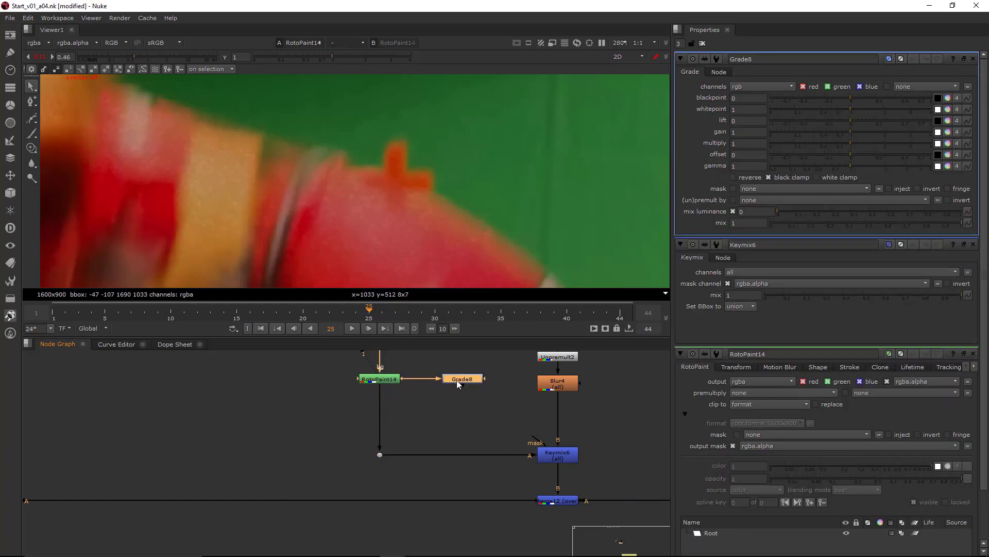
click(749, 86)
click(756, 134)
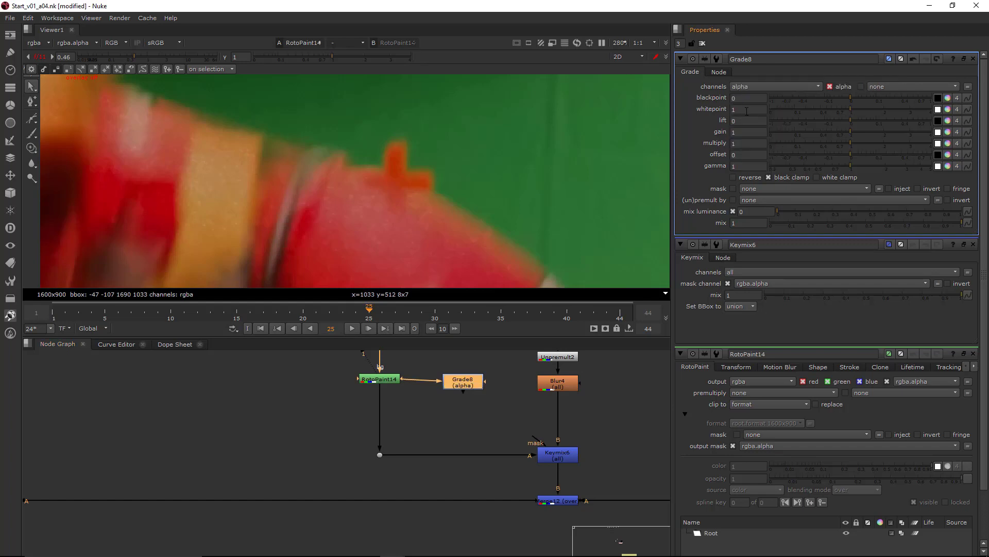
text(0.1)
key(Return)
Add a Blur node of size 2 after Grade8 and connect it to the mask input of Keymix6.
click(463, 381)
key(Tab)
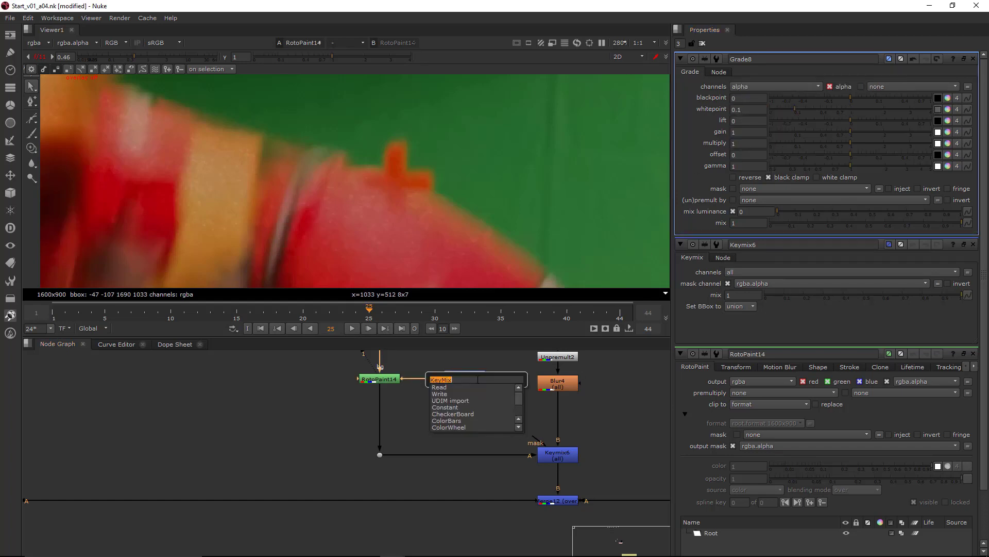
text(blur)
key(Return)
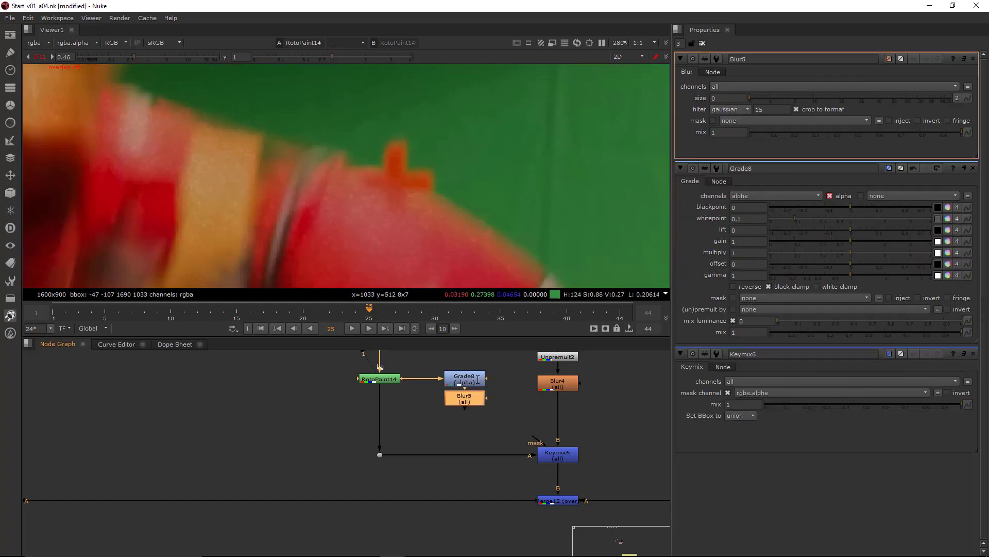
click(534, 433)
click(474, 401)
scroll(573, 489, down, 3)
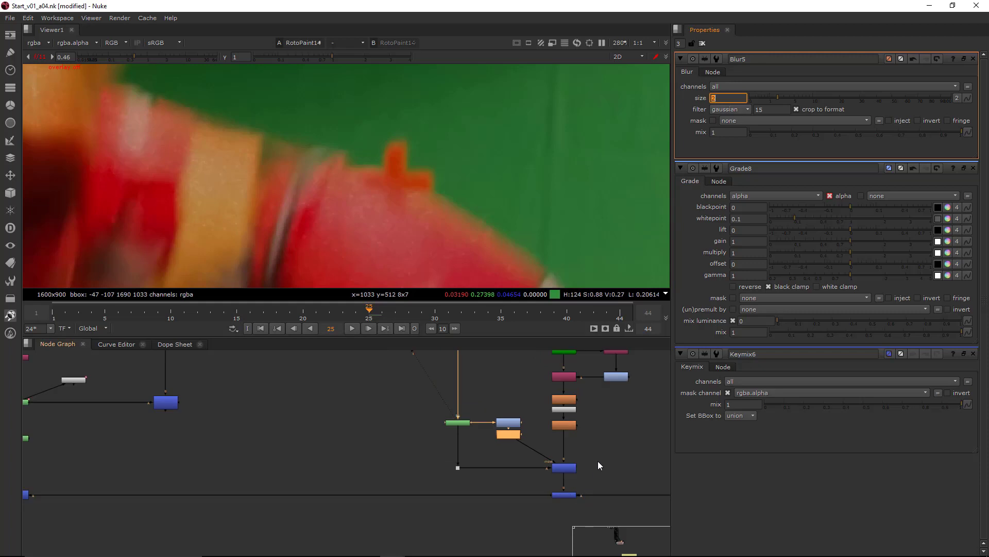
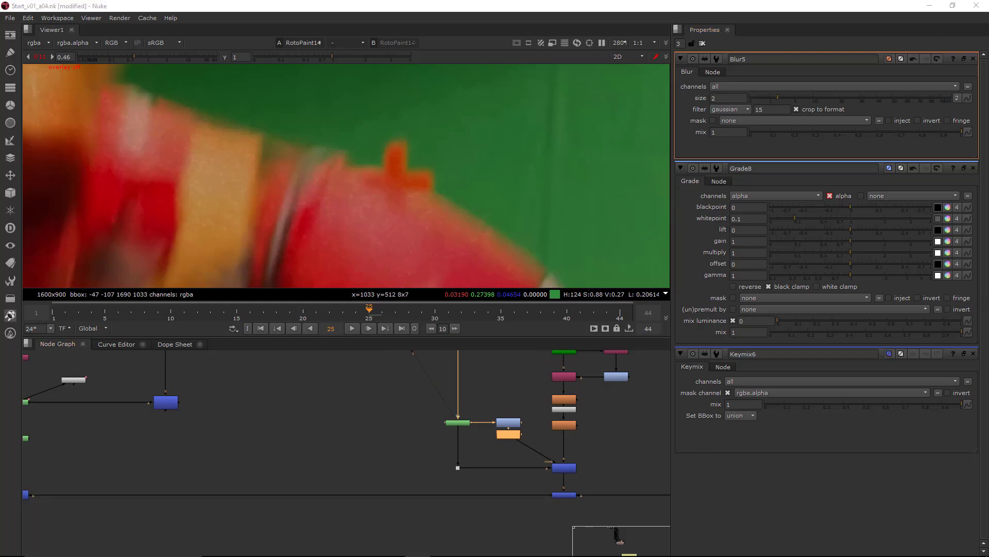
Check the Merge12 output, reopen RotoPaint14 with the Smear tool active and view that node.
drag(606, 488, 538, 512)
key(1)
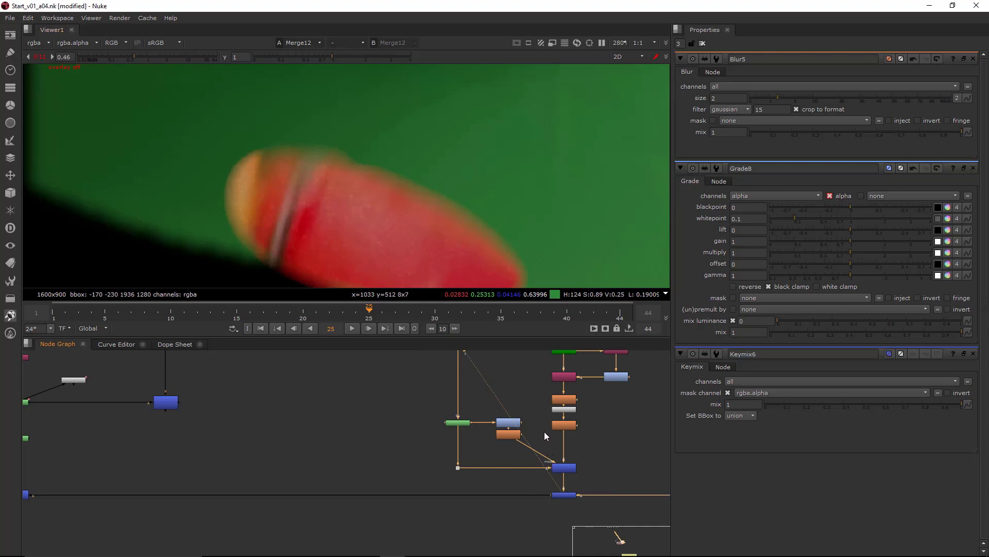
double_click(460, 422)
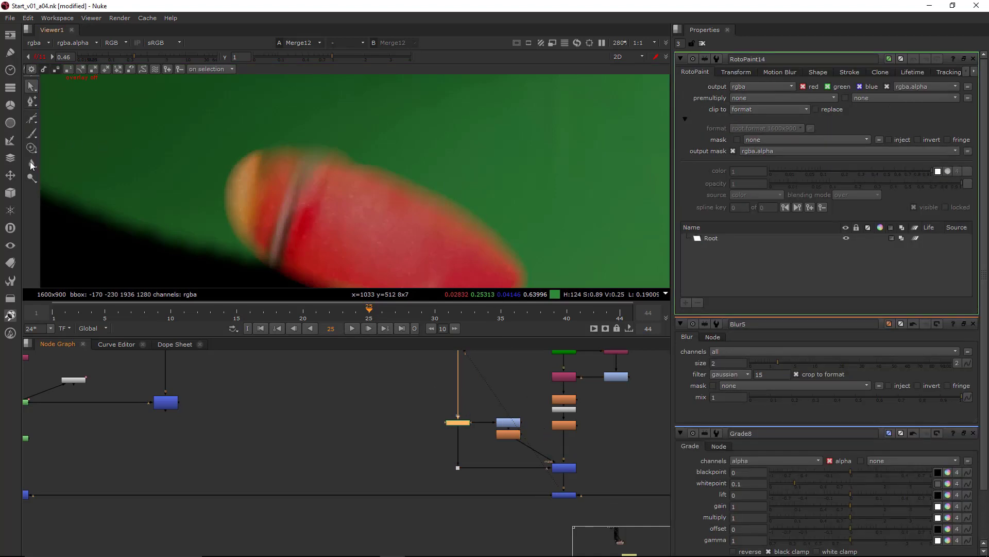
right_click(30, 164)
click(62, 184)
drag(491, 396, 451, 424)
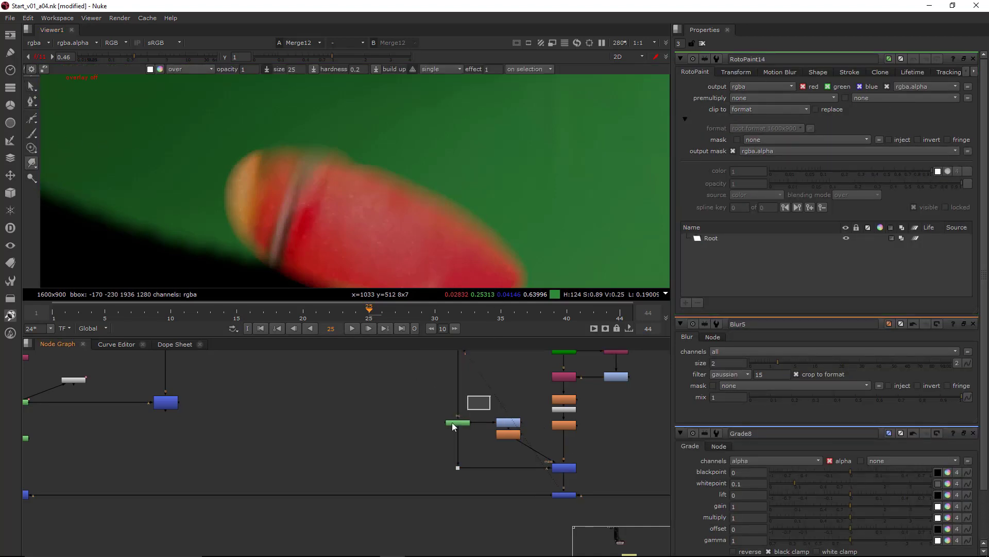
click(452, 423)
key(1)
Smear the green background inward over the shoulder marker in RotoPaint14 with a brush size of 86, and view Merge12.
mouse_move(418, 198)
shift+mouse_down()
mouse_move(435, 174)
mouse_move(355, 249)
shift+mouse_up()
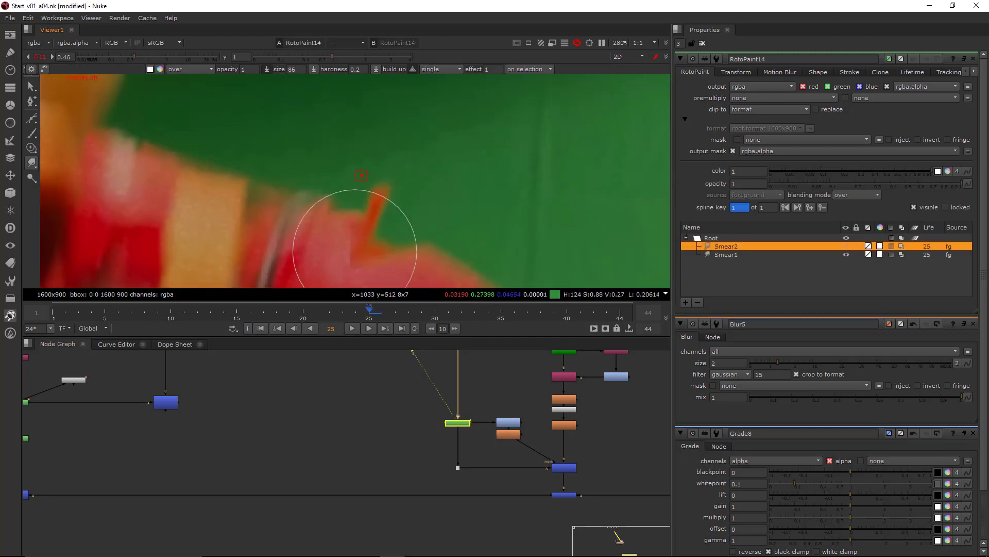
drag(425, 176, 344, 238)
drag(423, 155, 342, 242)
drag(405, 177, 308, 247)
drag(414, 226, 356, 266)
mouse_move(411, 229)
mouse_down()
mouse_move(384, 272)
mouse_move(360, 284)
mouse_up()
drag(599, 483, 536, 517)
key(1)
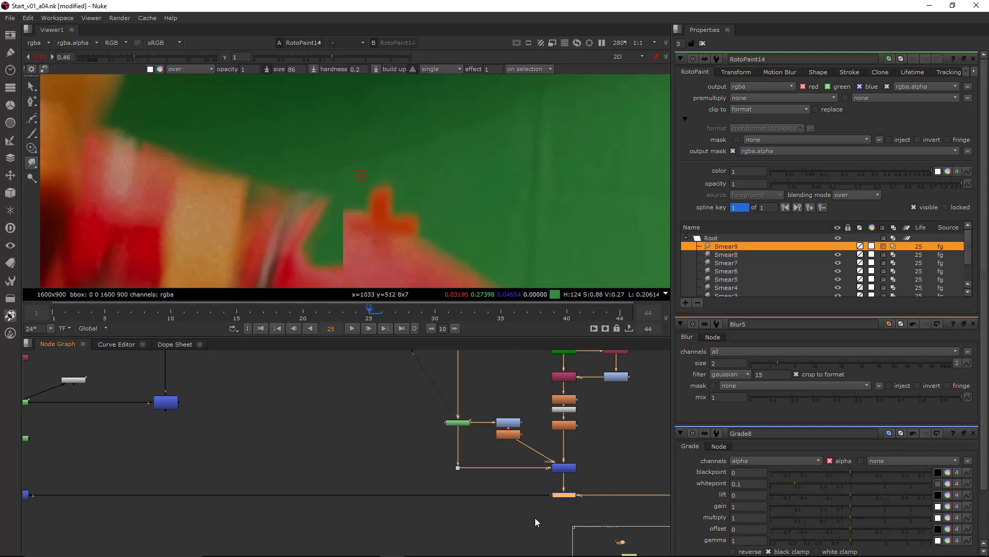
Smear the shoulder edge inward again while viewing Merge12, with the brush enlarged to about 104.
click(592, 458)
shift+drag(366, 139, 368, 138)
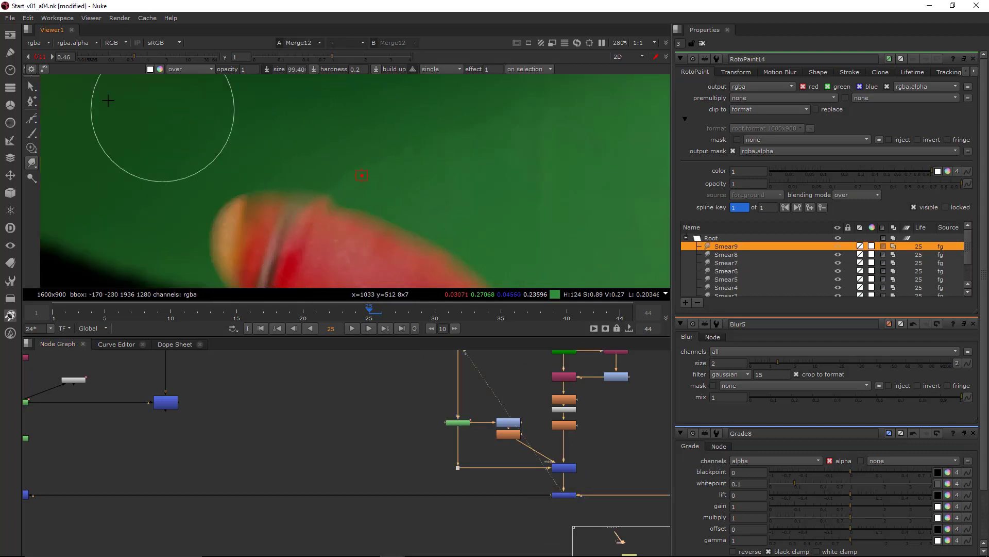
click(31, 86)
click(32, 163)
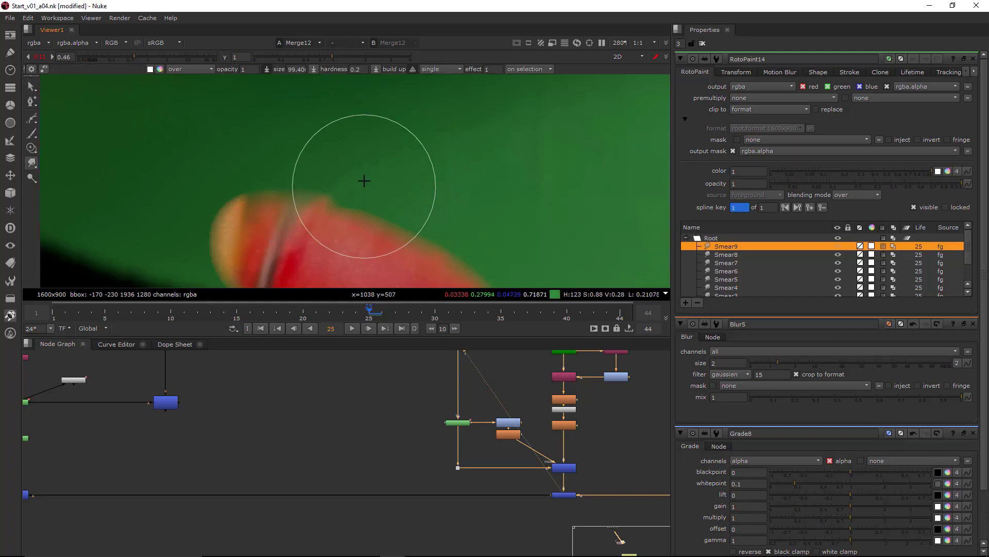
drag(364, 156, 251, 265)
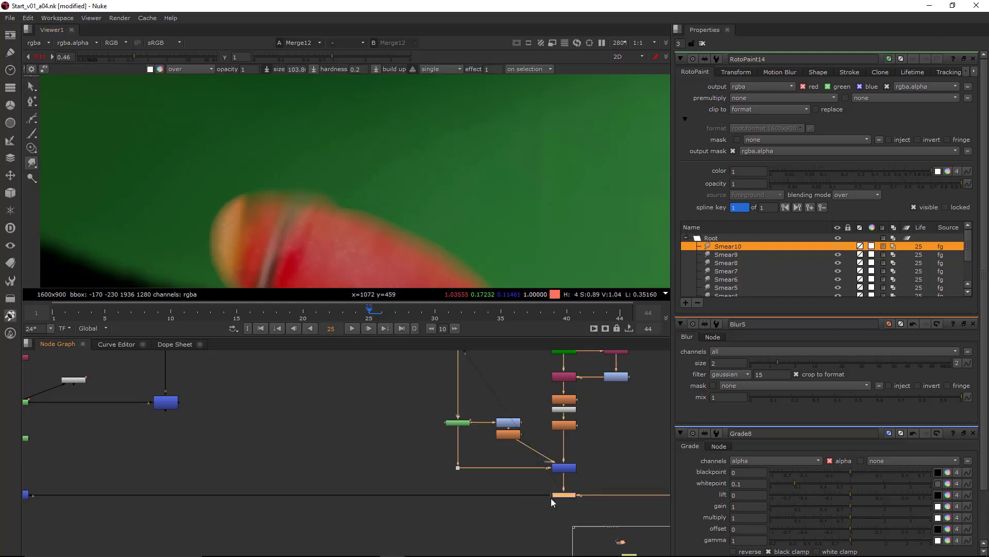
Compare the shoulder edge with Keymix6 disabled and enabled.
drag(589, 448, 549, 483)
key(d)
key(d)
key(d)
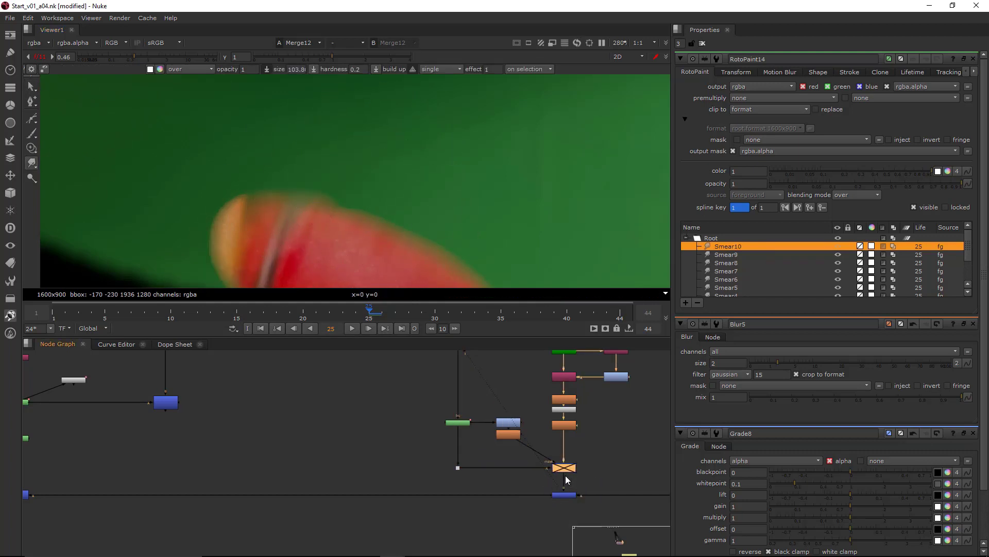
key(d)
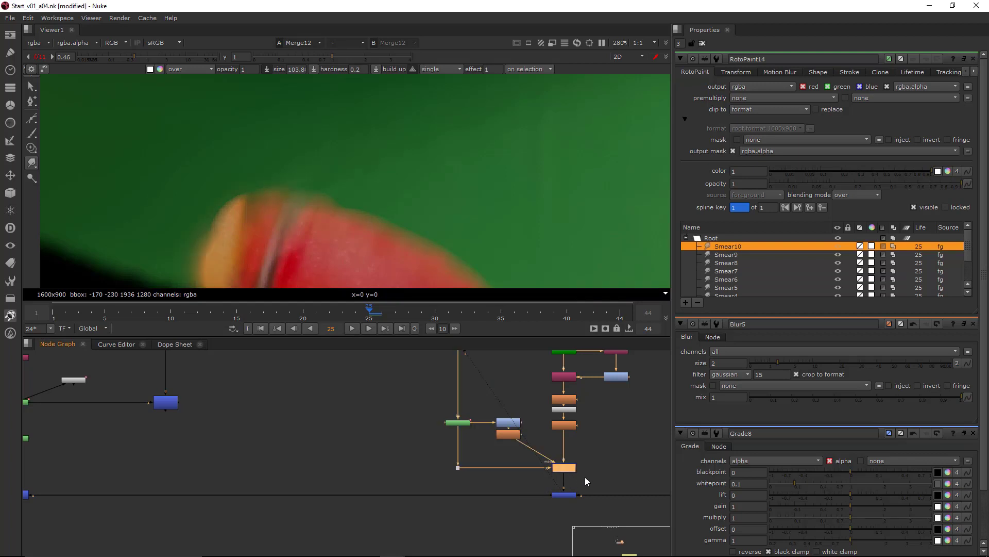
key(d)
key(d)
key(d)
key(d)
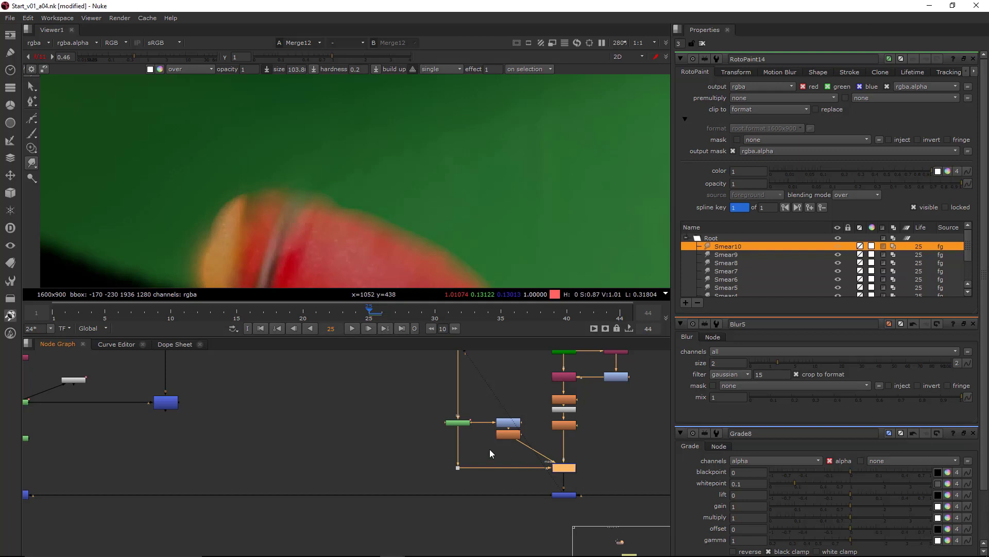
View Dot40 and smear more green into the shoulder edge around the marker, enlarging the brush from about 118 to about 135.
click(457, 467)
key(1)
mouse_move(355, 173)
shift+mouse_down()
mouse_move(351, 153)
mouse_move(333, 187)
mouse_move(349, 188)
mouse_move(324, 215)
shift+mouse_up()
scroll(418, 146, down, 4)
scroll(418, 179, up, 1)
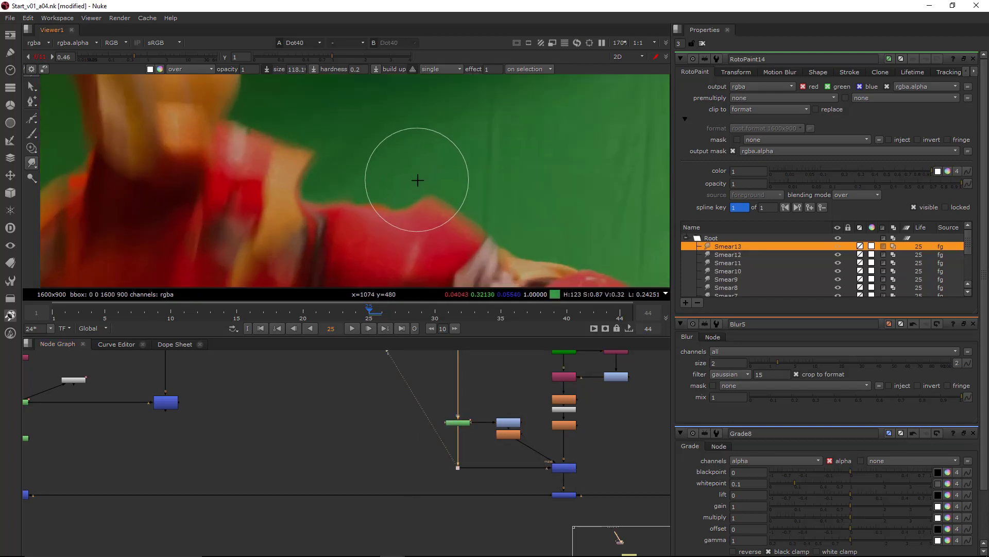
shift+drag(418, 179, 401, 178)
drag(404, 196, 373, 168)
scroll(405, 155, up, 2)
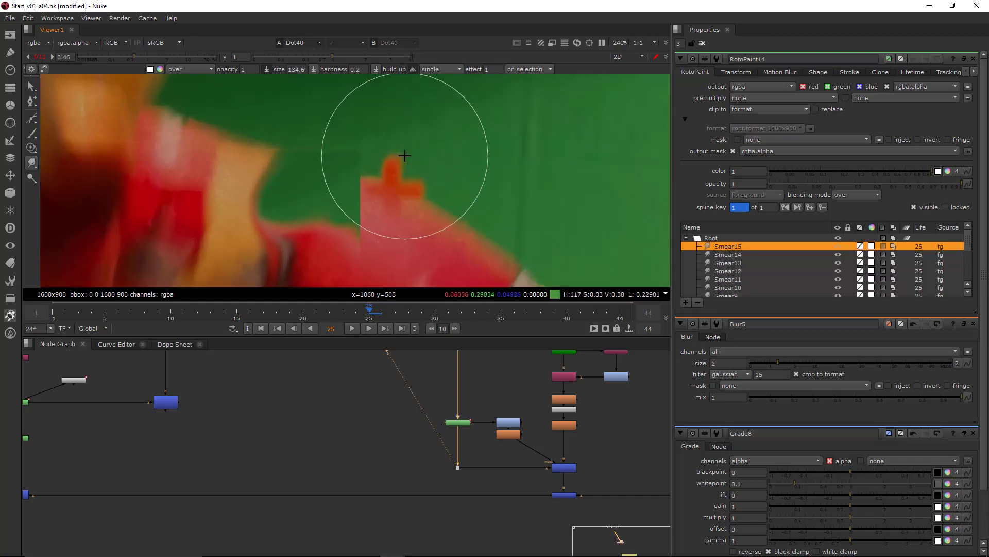
Switch RotoPaint14 to the Blur brush and view the Keymix6 result.
key(x)
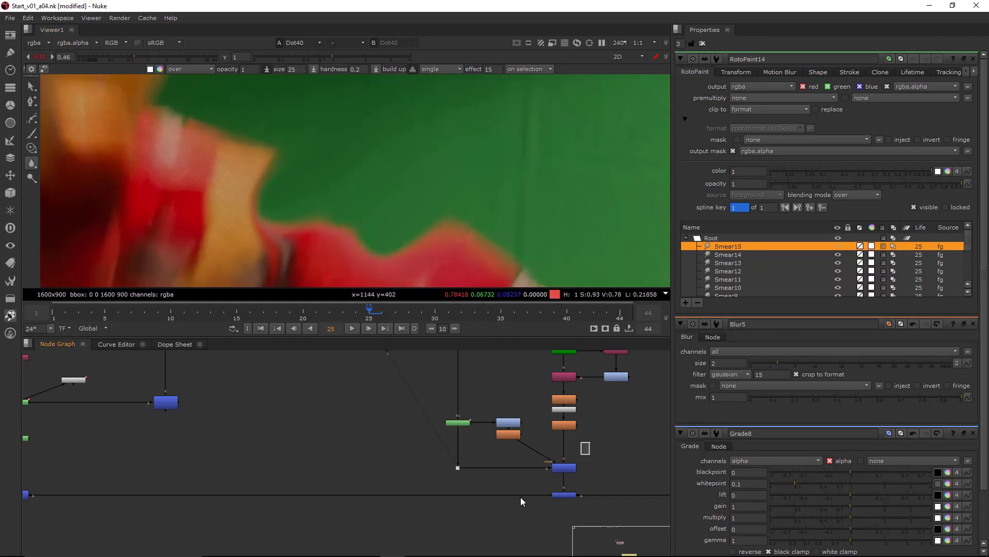
click(564, 467)
key(1)
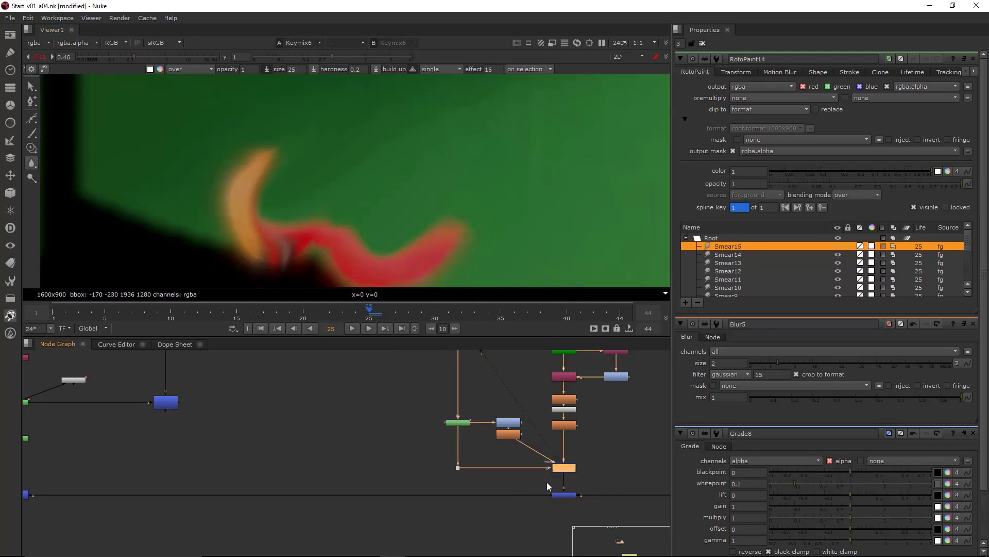
View the Merge12 shoulder patch and the combined Keymix5 result.
click(565, 494)
key(1)
scroll(360, 469, down, 4)
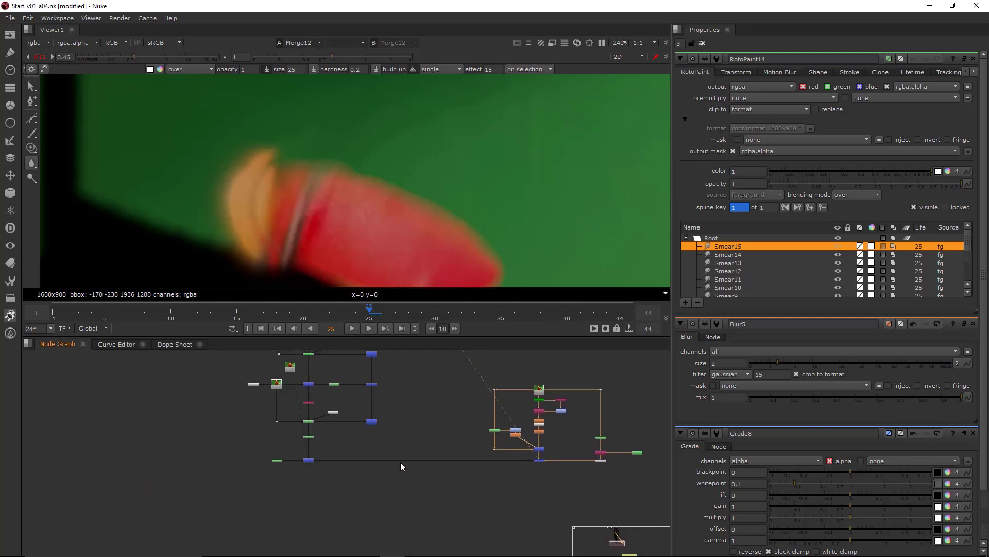
scroll(381, 440, up, 5)
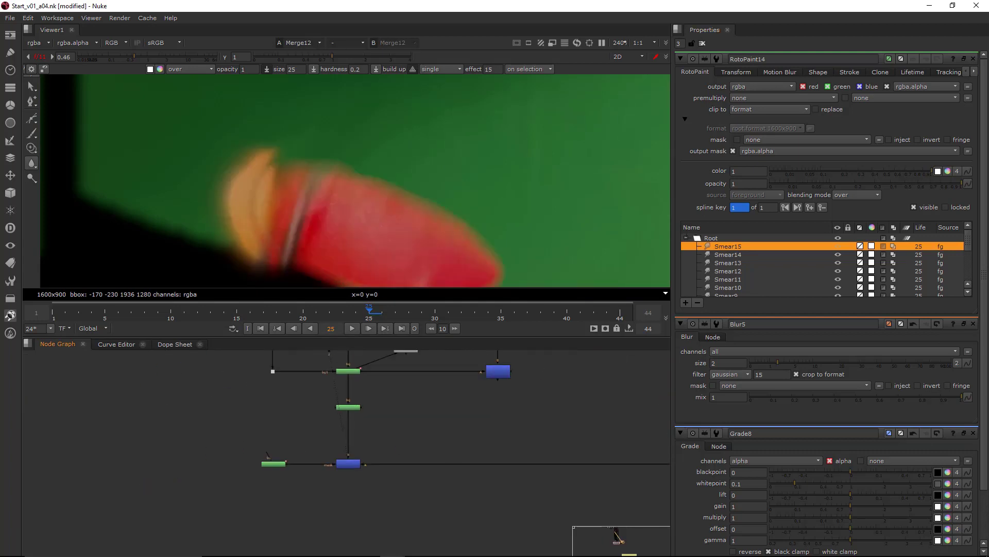
click(346, 464)
key(1)
click(362, 420)
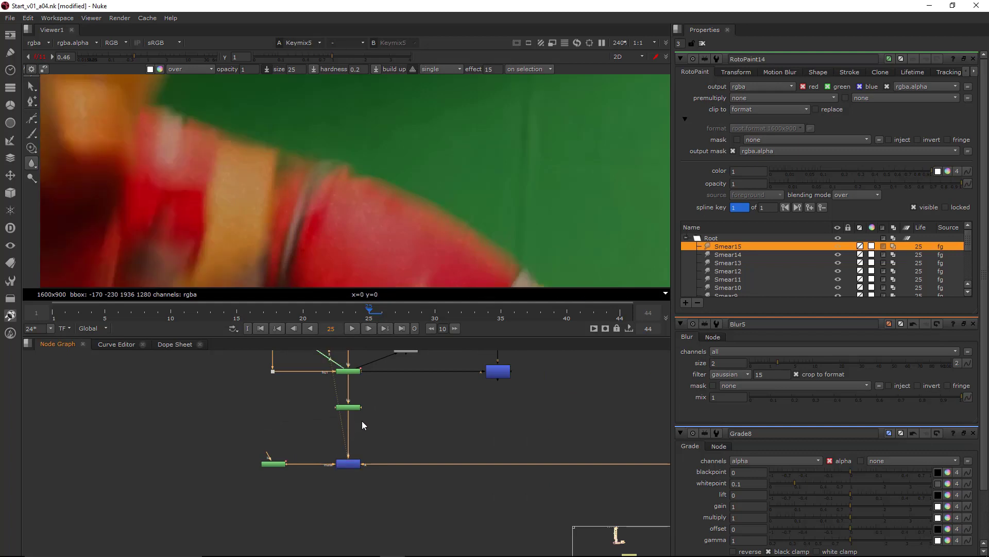
Disable Keymix6 and check the shoulder edge in the Keymix5 result against RotoPaint11.
scroll(497, 450, down, 3)
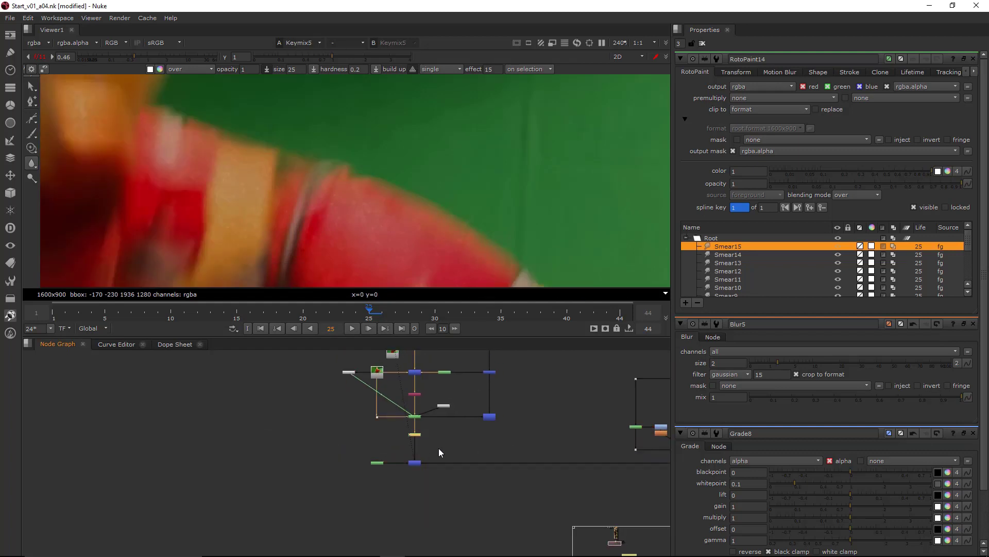
middle_drag(478, 459, 358, 460)
scroll(577, 448, up, 2)
drag(606, 439, 559, 464)
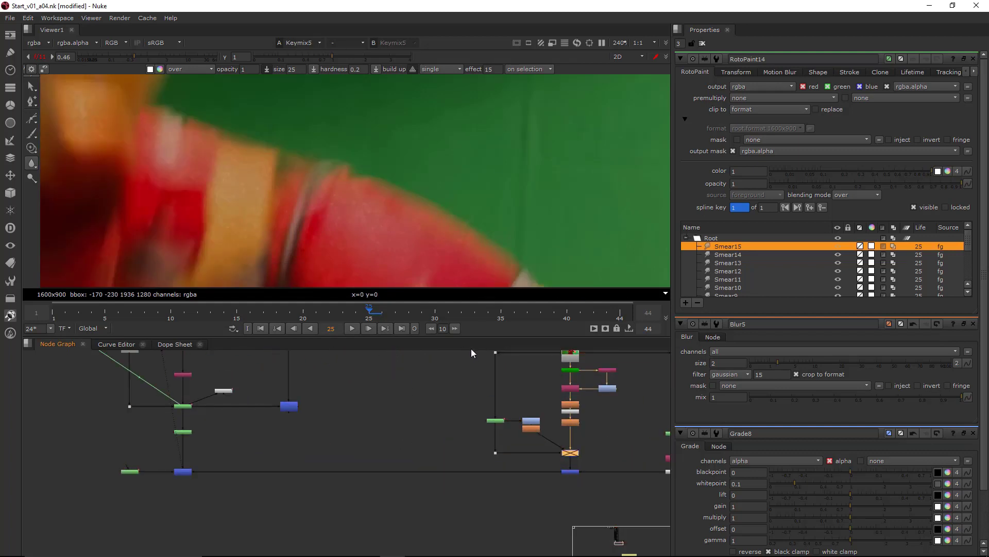
key(d)
scroll(397, 131, up, 2)
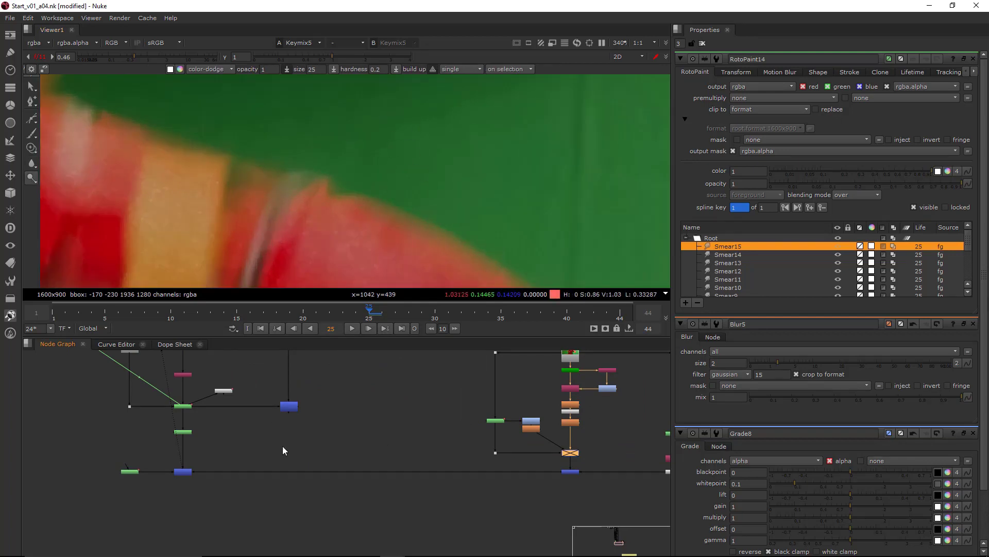
middle_drag(198, 424, 287, 414)
drag(298, 455, 250, 489)
key(d)
key(d)
key(d)
key(d)
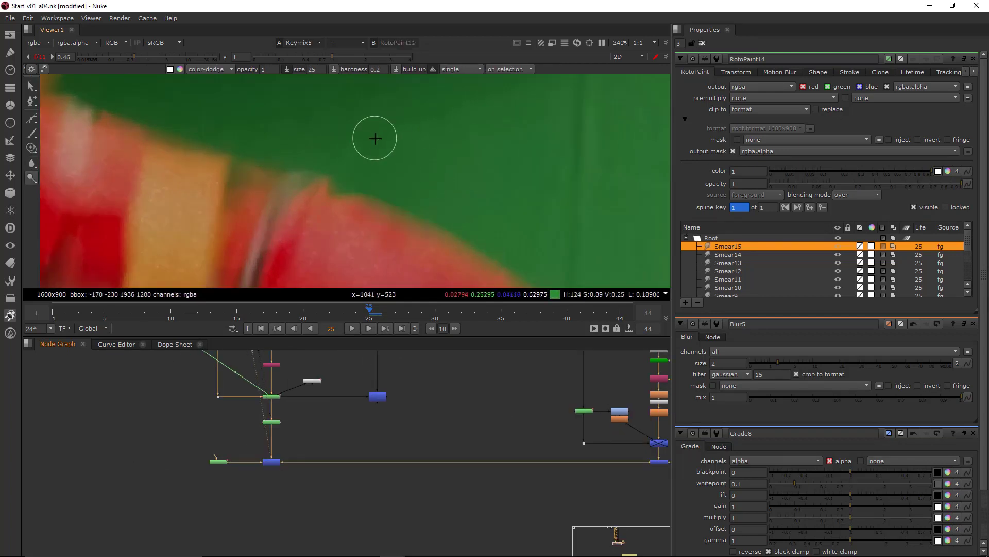
Inspect the shoulder edge in the Keymix5 result closely and re-enable Keymix6.
scroll(454, 155, up, 1)
middle_drag(453, 155, 483, 196)
scroll(484, 196, down, 1)
key(d)
key(d)
middle_drag(655, 434, 576, 439)
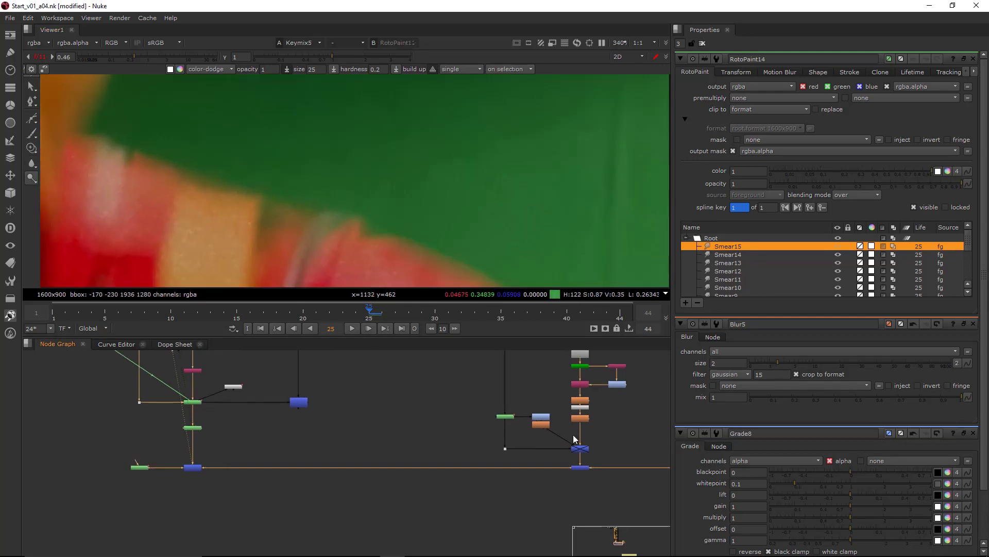
drag(594, 433, 569, 456)
key(d)
Compare the marker area on the shoulder between RotoPaint11 and Keymix5.
middle_drag(200, 421, 261, 413)
drag(274, 408, 233, 471)
key(1)
key(2)
key(1)
key(2)
middle_drag(589, 393, 552, 401)
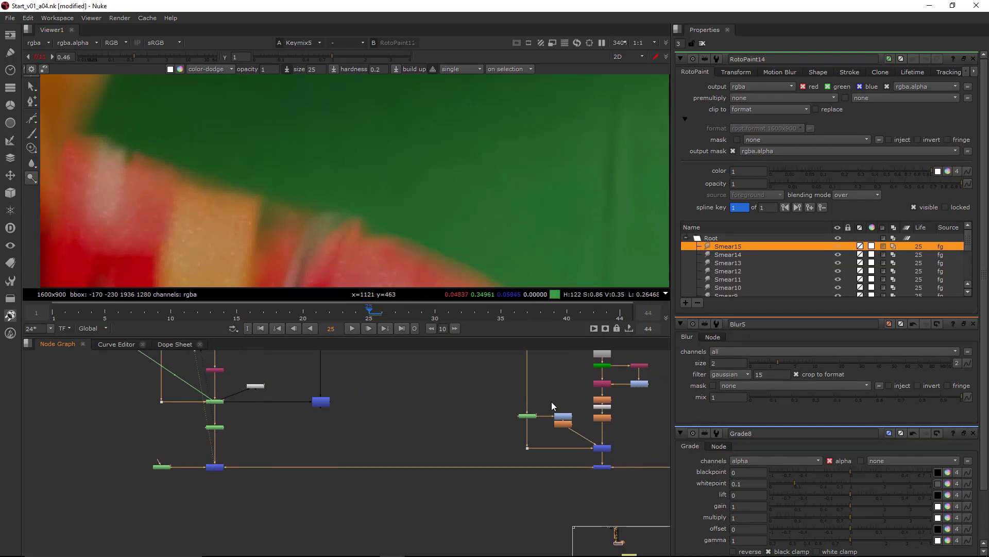
key(1)
key(2)
key(1)
scroll(536, 145, up, 4)
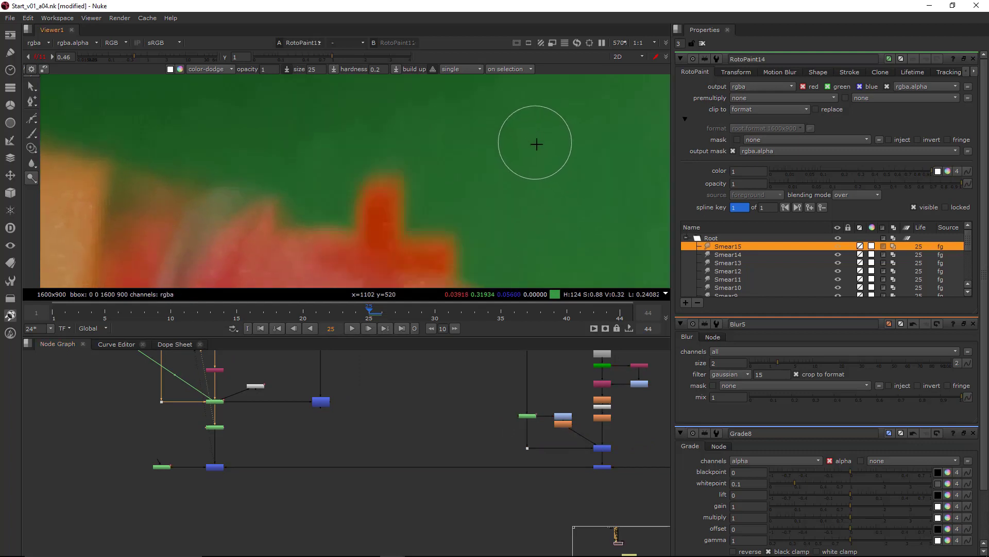
scroll(537, 144, down, 4)
key(2)
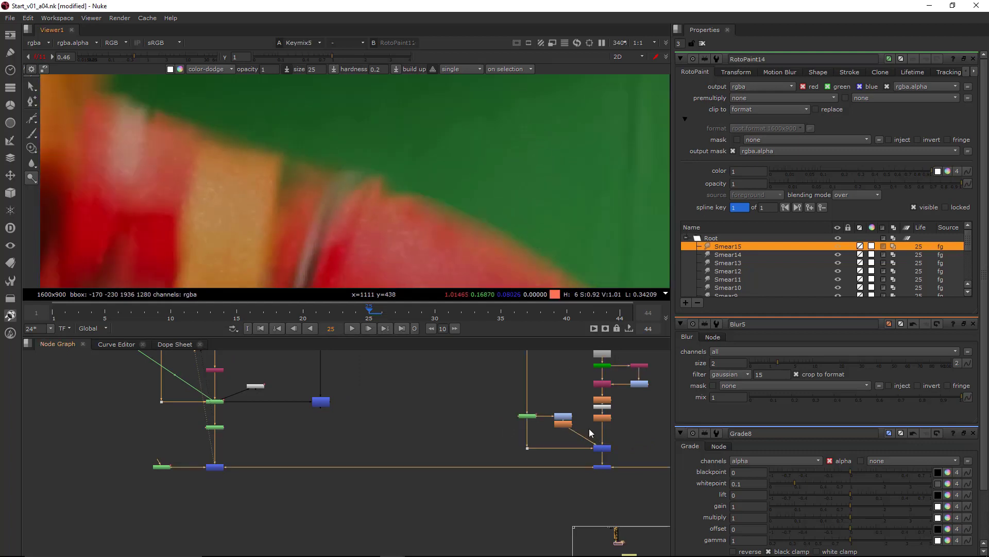
Switch to the Smear brush at size of about 135 and smear the shoulder edge around the marker in RotoPaint14.
scroll(563, 416, up, 2)
click(521, 416)
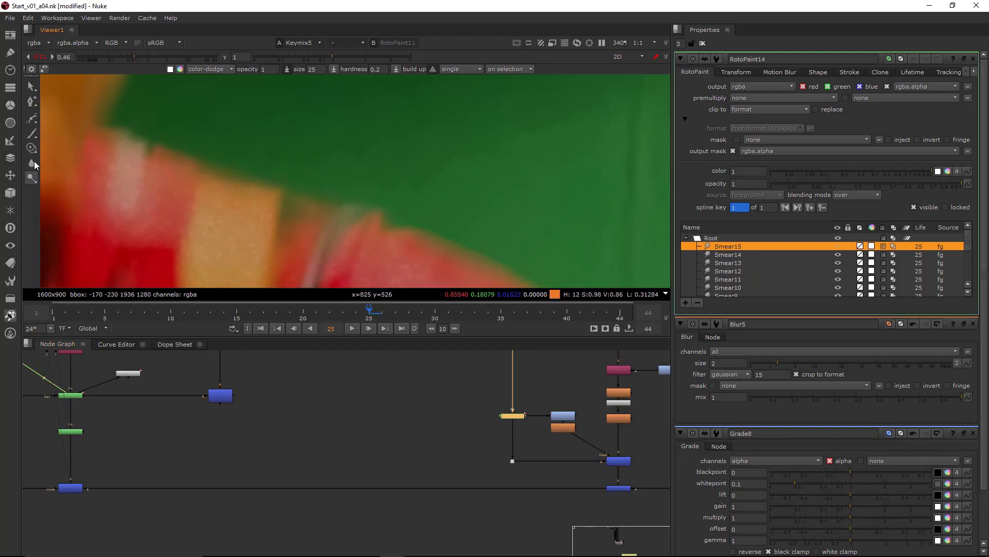
click(60, 183)
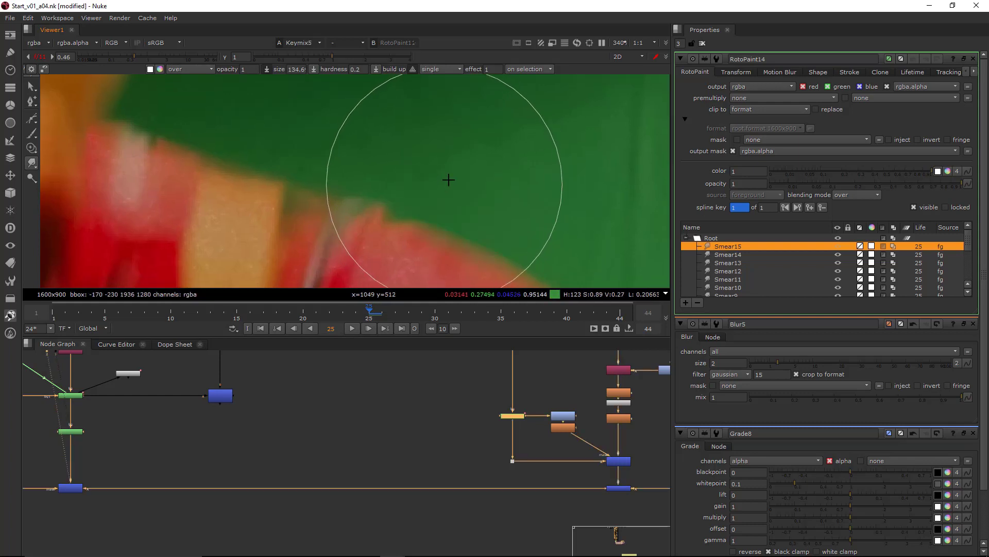
drag(342, 237, 482, 179)
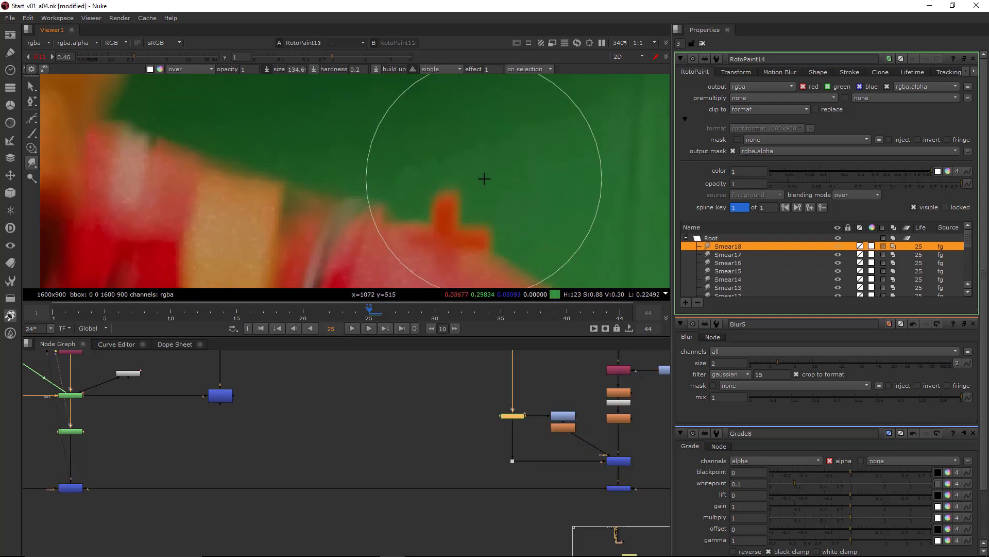
Compare the newly smeared shoulder edge in Keymix5 with the unpatched RotoPaint11 image.
scroll(488, 177, down, 2)
key(1)
key(2)
key(1)
key(2)
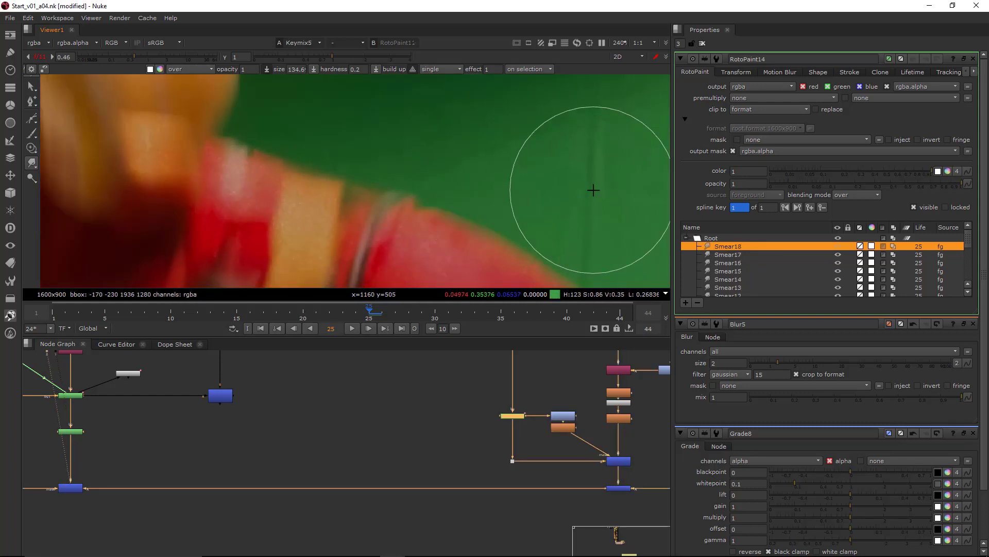
scroll(592, 190, down, 2)
middle_drag(592, 189, 594, 167)
key(1)
key(2)
middle_drag(305, 439, 377, 407)
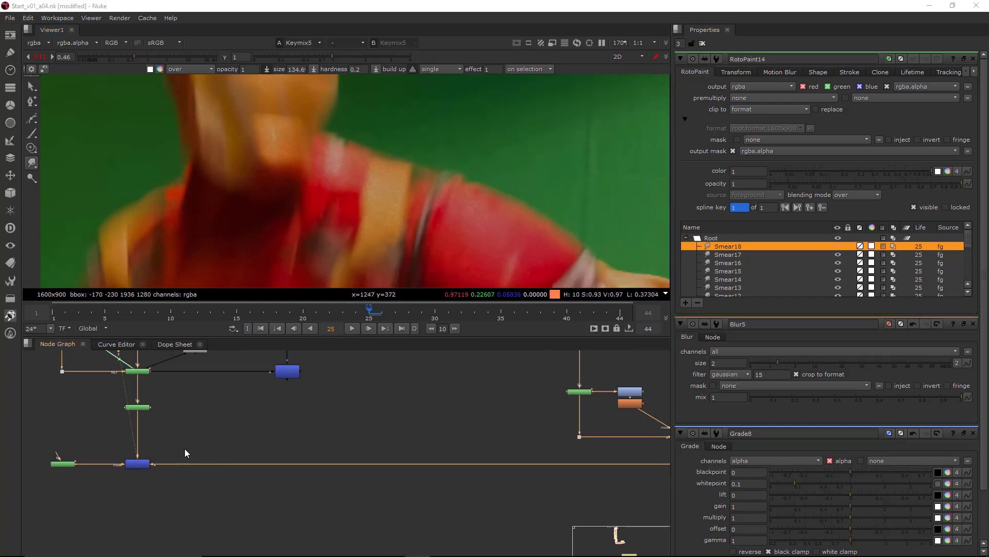
Survey the whole node tree from Keymix5 up through the earlier marker patches.
drag(185, 448, 97, 496)
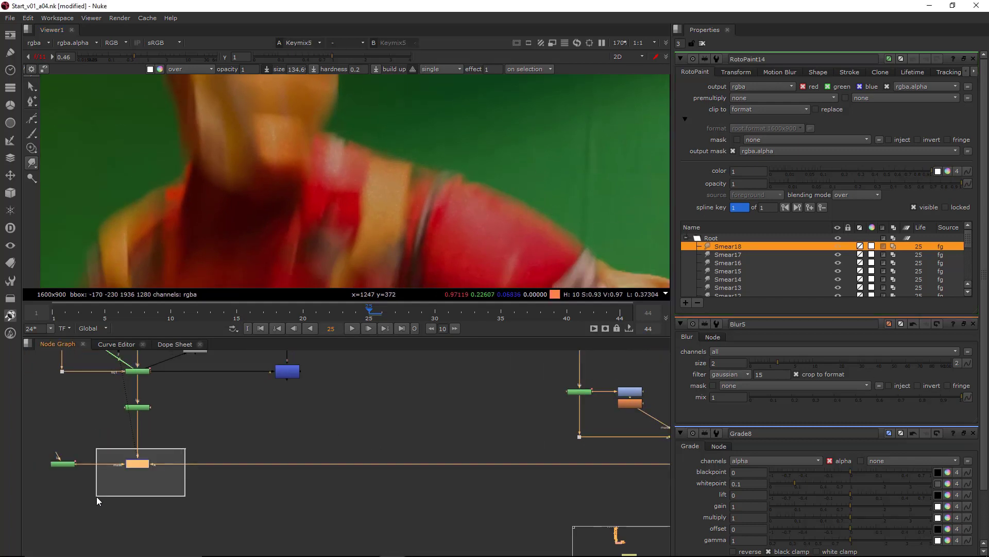
click(324, 467)
scroll(338, 443, down, 7)
middle_drag(349, 456, 357, 548)
middle_drag(359, 485, 366, 545)
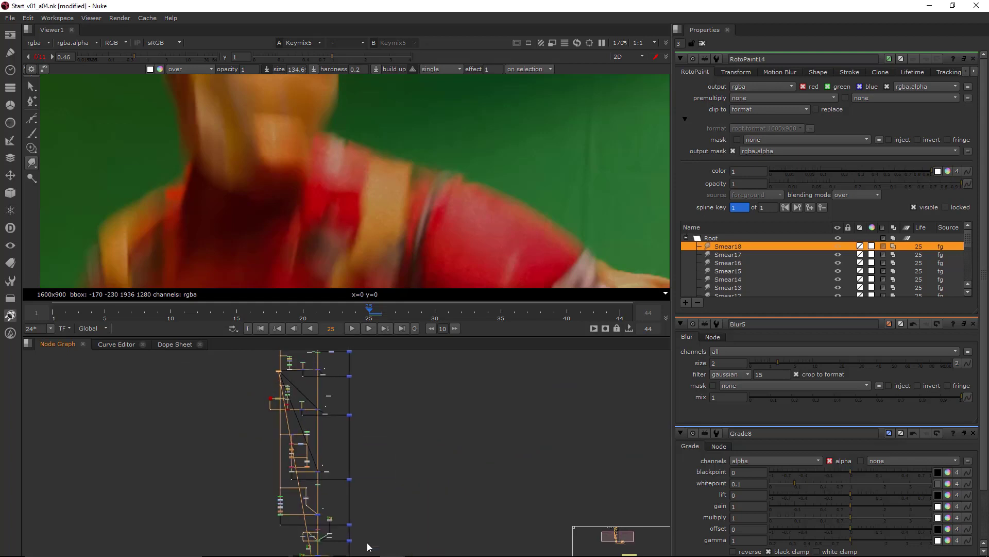
middle_drag(371, 412, 388, 516)
middle_drag(409, 551, 397, 323)
scroll(400, 448, up, 6)
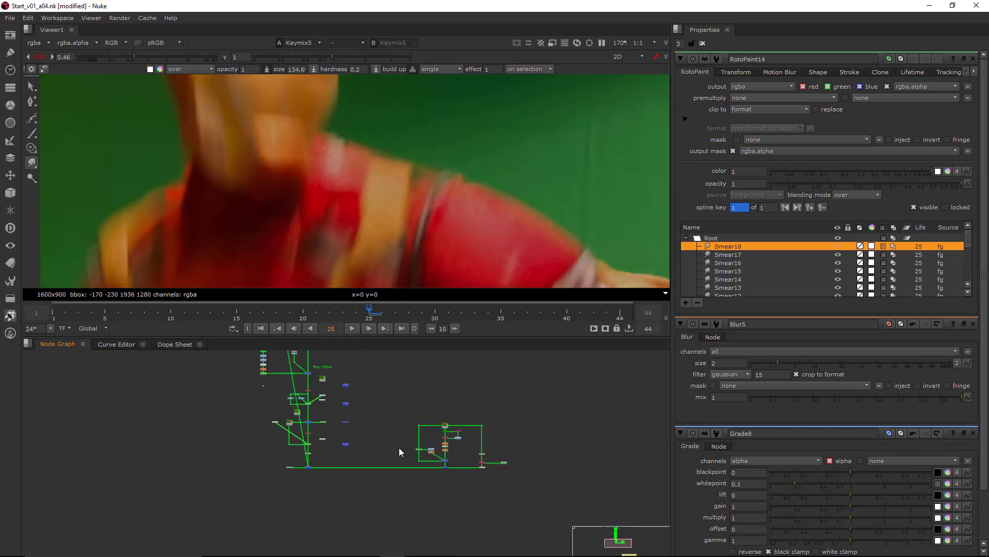
middle_drag(370, 459, 455, 451)
scroll(301, 458, up, 4)
middle_drag(301, 458, 340, 444)
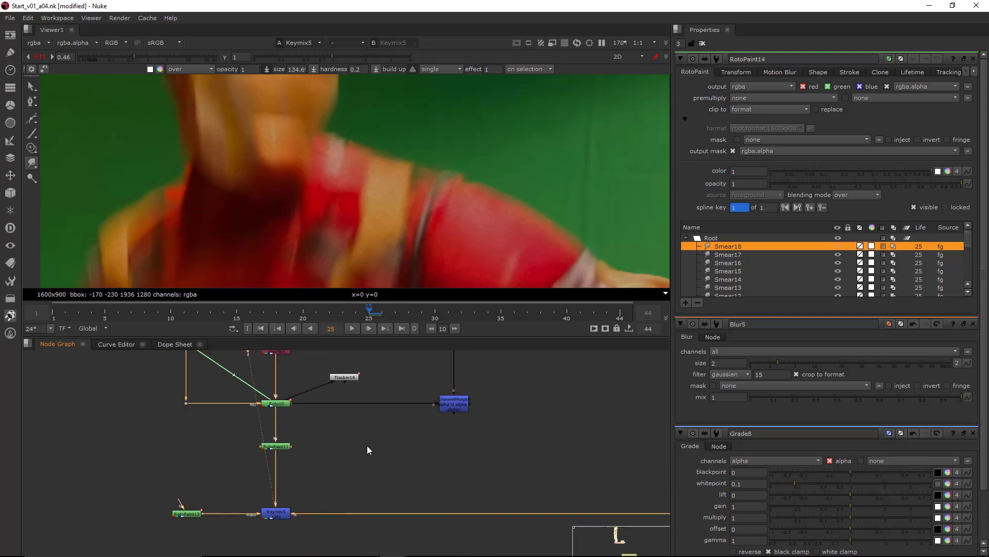
middle_drag(424, 448, 367, 454)
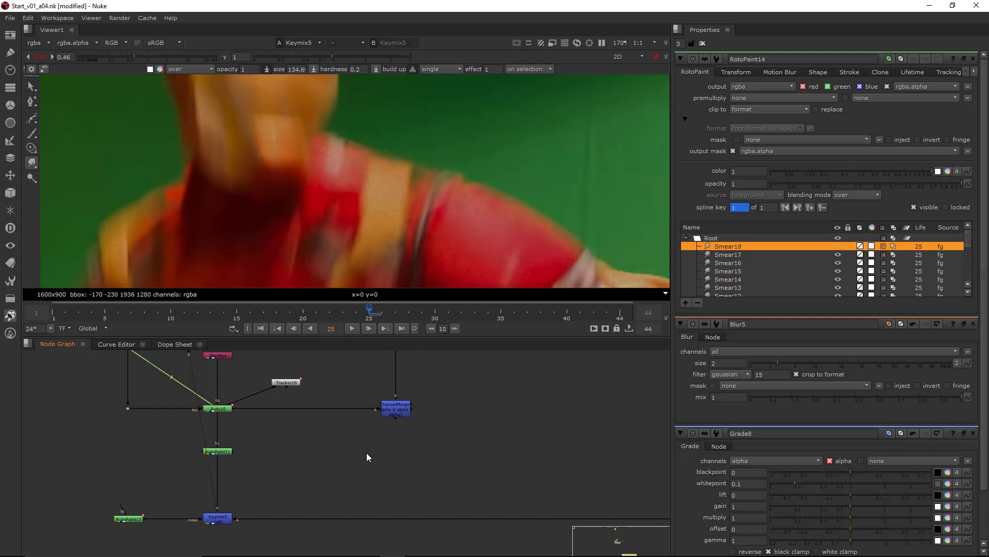
Add a Write node beside RotoPaint11, connect it to RotoPaint11's output and view it.
key(Tab)
text(roto)
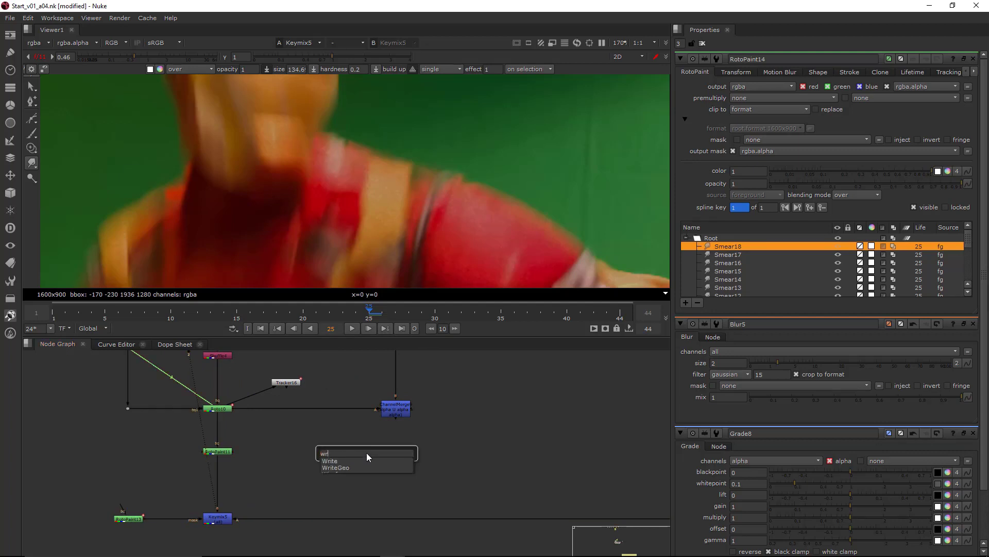
key(Return)
key(w)
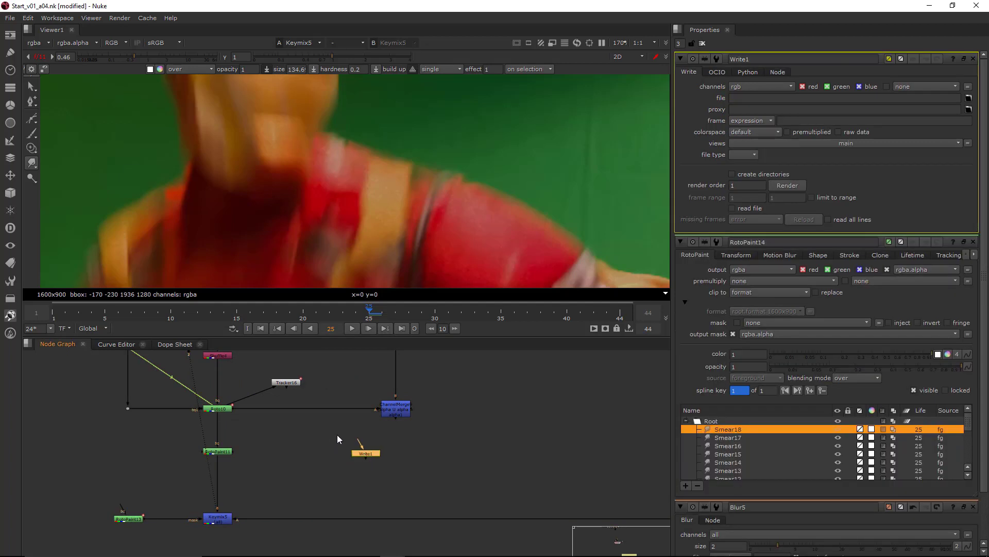
scroll(337, 438, up, 3)
drag(399, 432, 181, 448)
drag(406, 448, 394, 445)
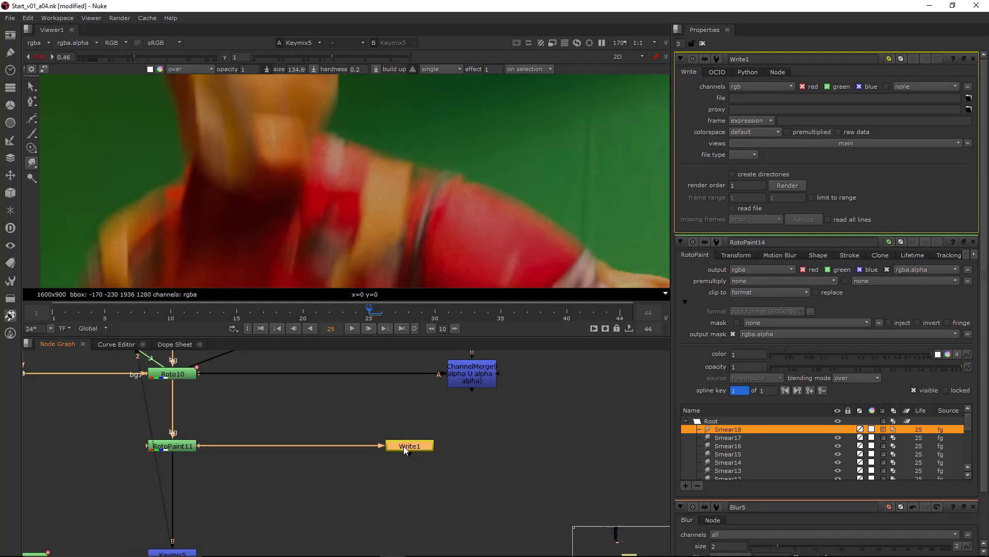
key(1)
Examine the existing denoised-plate Write branch below Read1 and Denoise2 in the node tree.
scroll(406, 405, down, 5)
scroll(407, 405, down, 4)
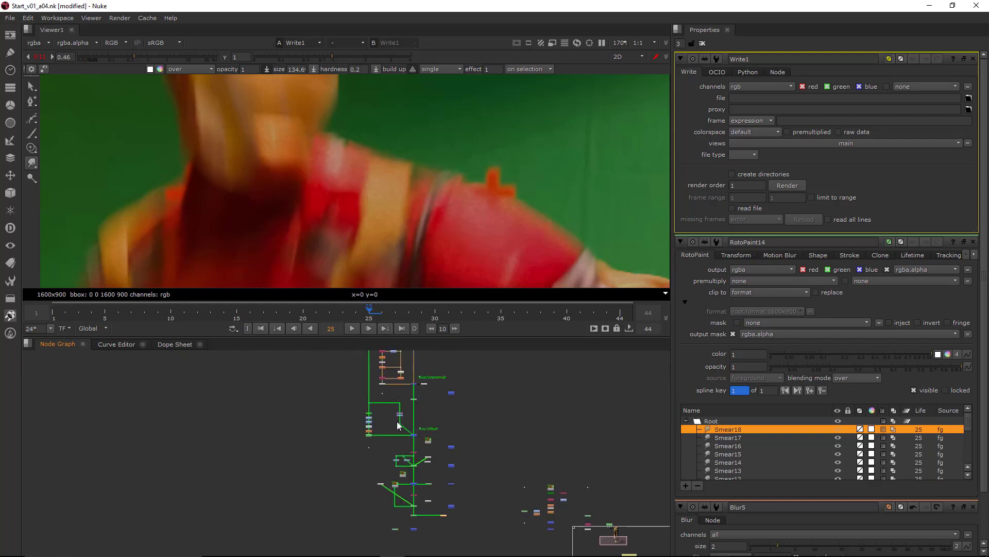
middle_drag(294, 368, 388, 494)
scroll(423, 480, up, 6)
scroll(472, 487, up, 3)
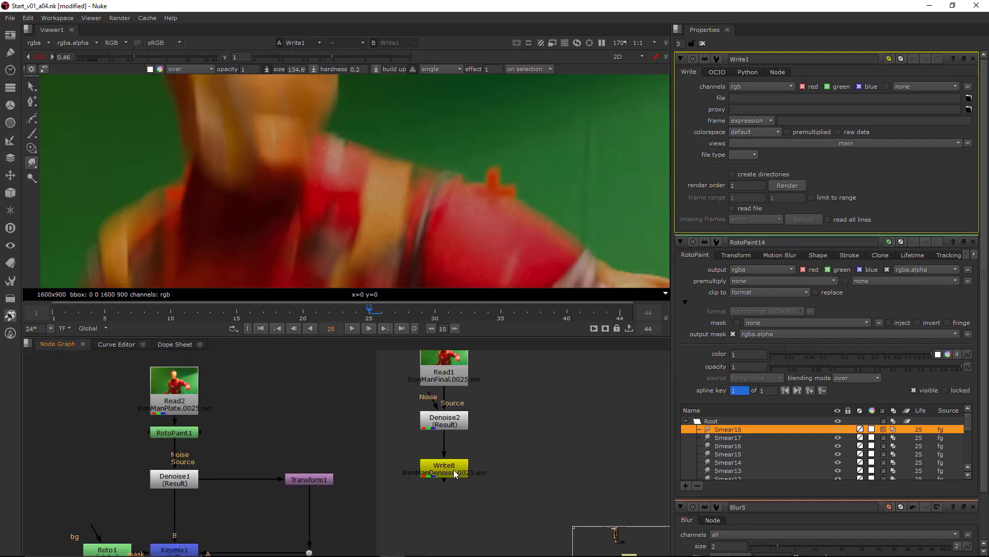
scroll(453, 469, down, 2)
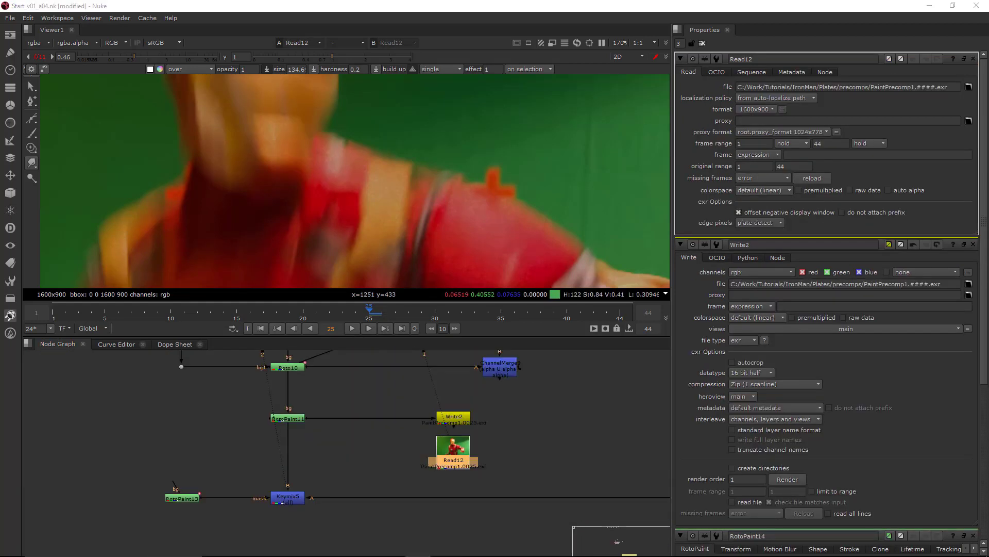
Place the PaintPrecomp1 Read12 node under RotoPaint11 as Keymix5's B input in its place and view Keymix5.
click(473, 460)
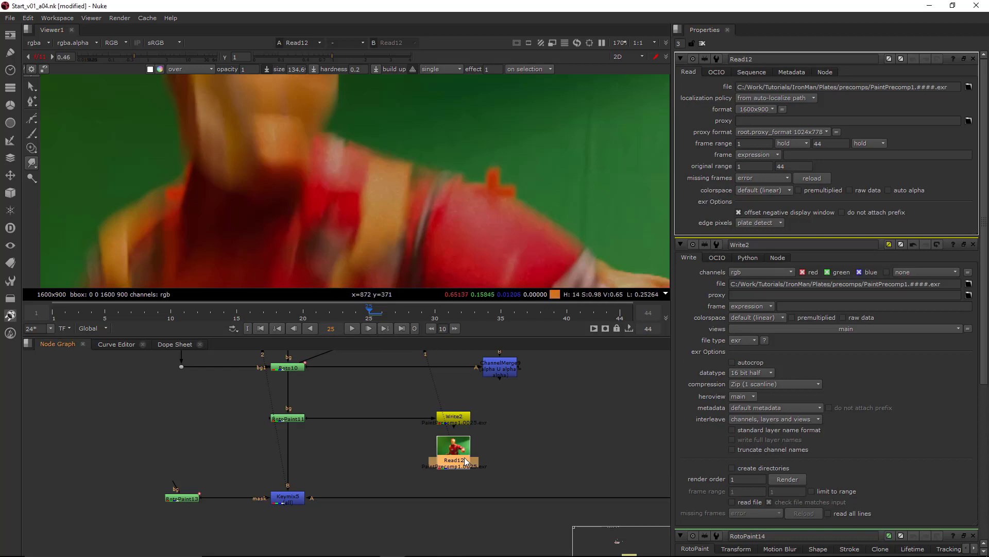
scroll(518, 94, down, 2)
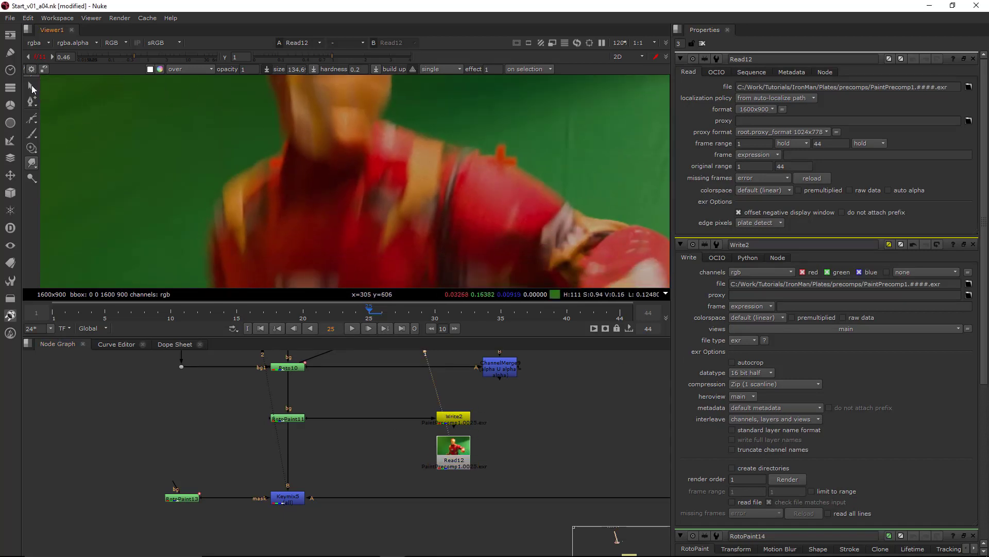
click(32, 89)
middle_drag(496, 442, 518, 436)
drag(479, 452, 312, 450)
click(309, 490)
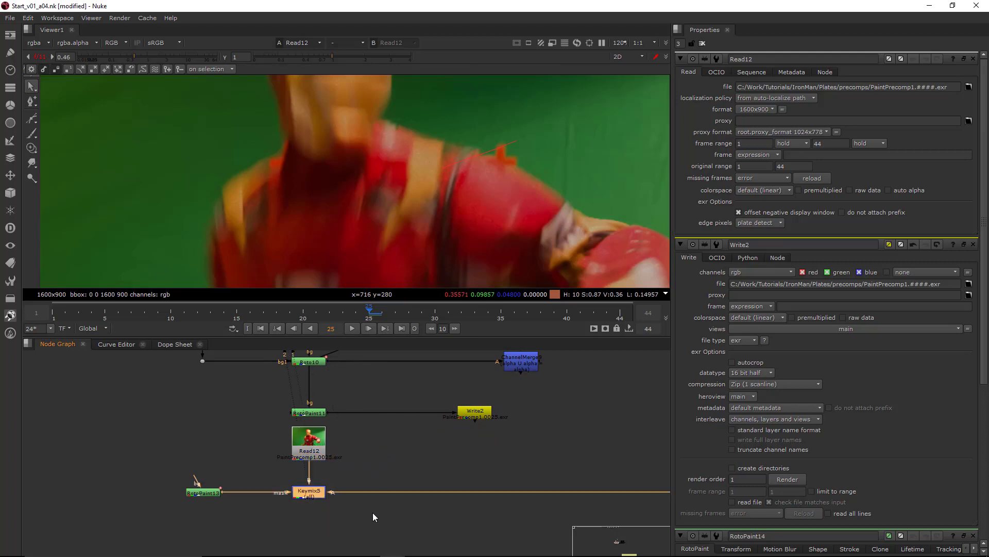
key(1)
Hide the viewer overlay and check the Keymix5 result on the frames around 25.
middle_drag(516, 197, 525, 191)
key(q)
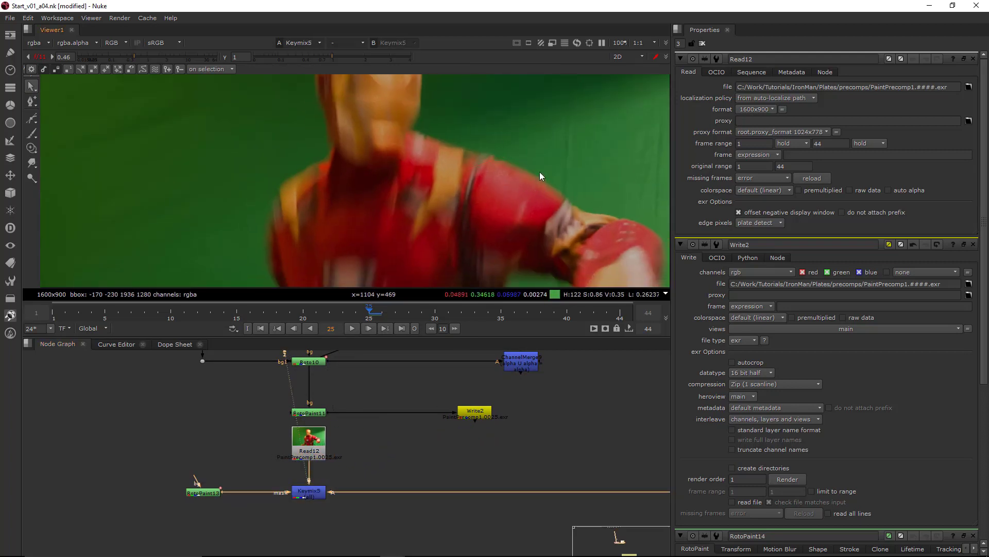
key(Left)
key(Right)
key(Right)
key(Left)
key(Left)
scroll(520, 196, down, 5)
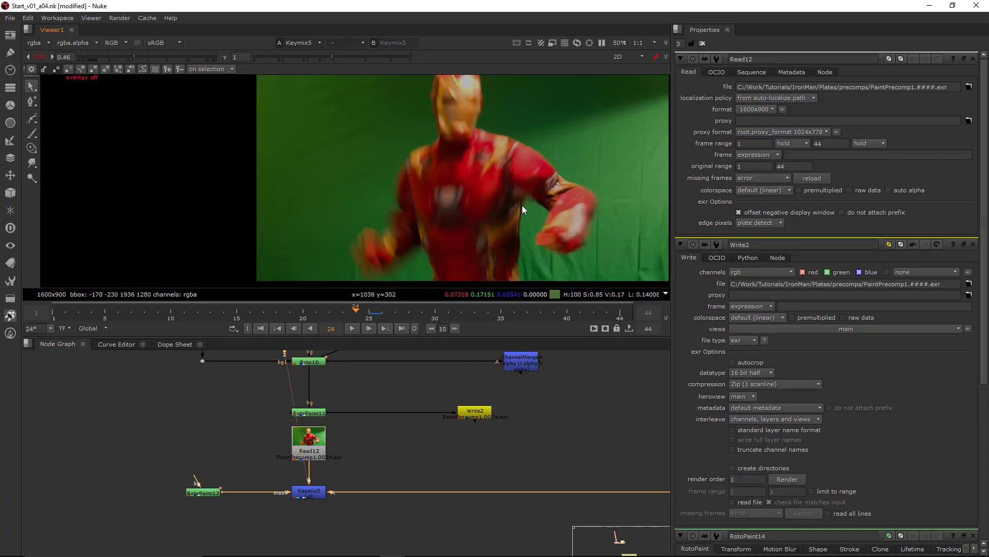
Review the Keymix5 result frame by frame from frame 22 back to frame 2.
click(329, 309)
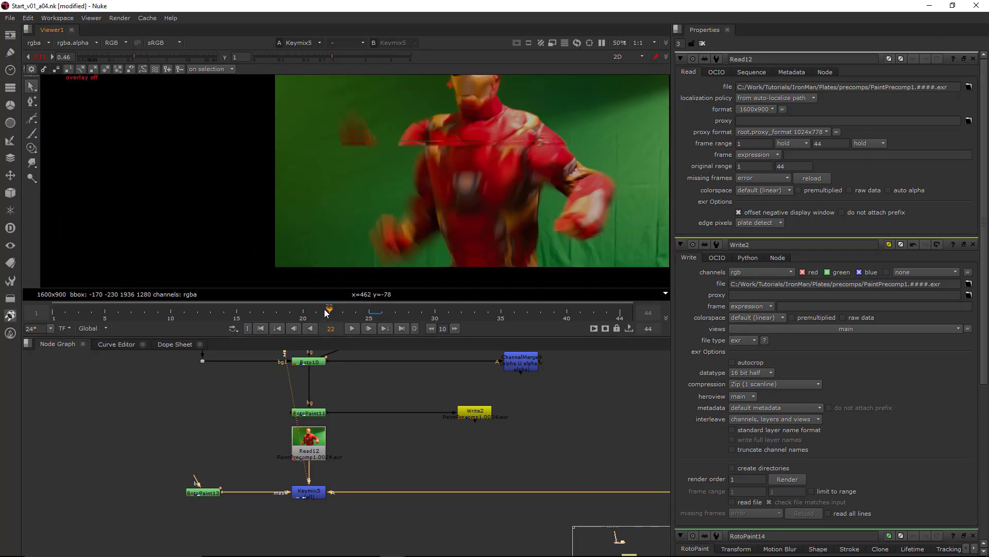
key(Left)
key(Left)
key(Left)
key(Left)
key(Left)
key(Left)
key(Left)
key(Left)
key(Left)
key(Left)
key(Left)
key(Left)
key(Left)
key(Left)
key(Left)
key(Left)
key(Left)
key(Left)
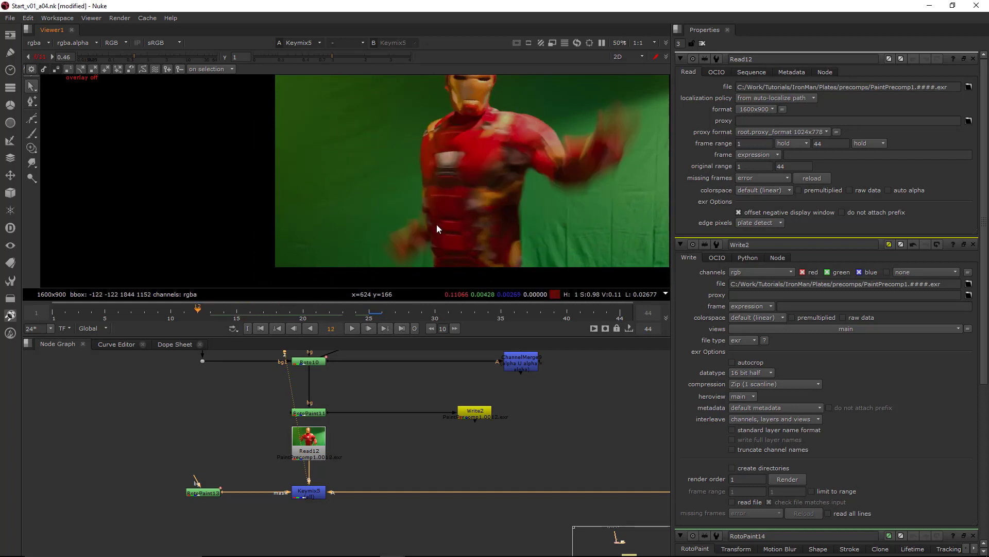
key(Left)
key(Left)
key(Left)
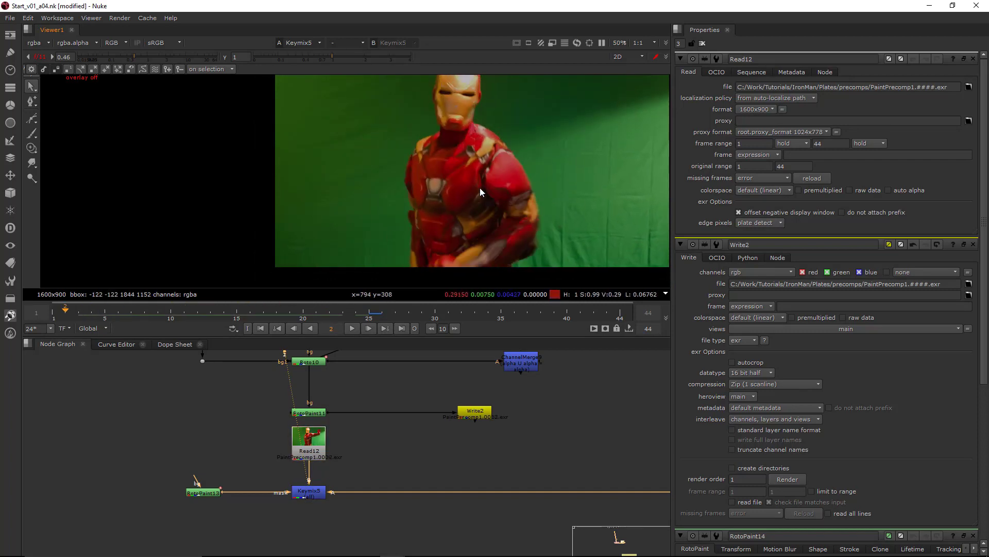
Review the Keymix5 result frame by frame from frame 2 forward to frame 13.
key(Right)
key(Right)
key(Right)
key(Right)
key(Right)
key(Right)
key(Right)
key(Right)
key(Right)
key(Right)
key(Right)
key(Right)
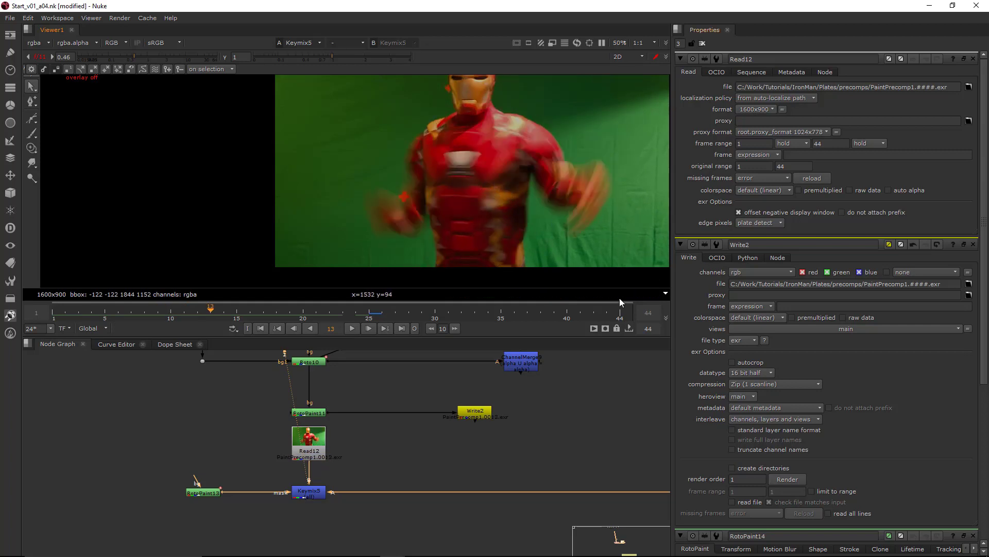
Open the properties of the Roto11 node feeding Copy5 and return to the Keymix5 area of the node tree.
scroll(325, 476, up, 3)
mouse_move(364, 463)
mouse_down()
mouse_move(296, 532)
mouse_move(260, 543)
mouse_up()
mouse_move(429, 450)
middle_down()
mouse_move(462, 457)
mouse_move(469, 444)
middle_up()
scroll(464, 445, down, 2)
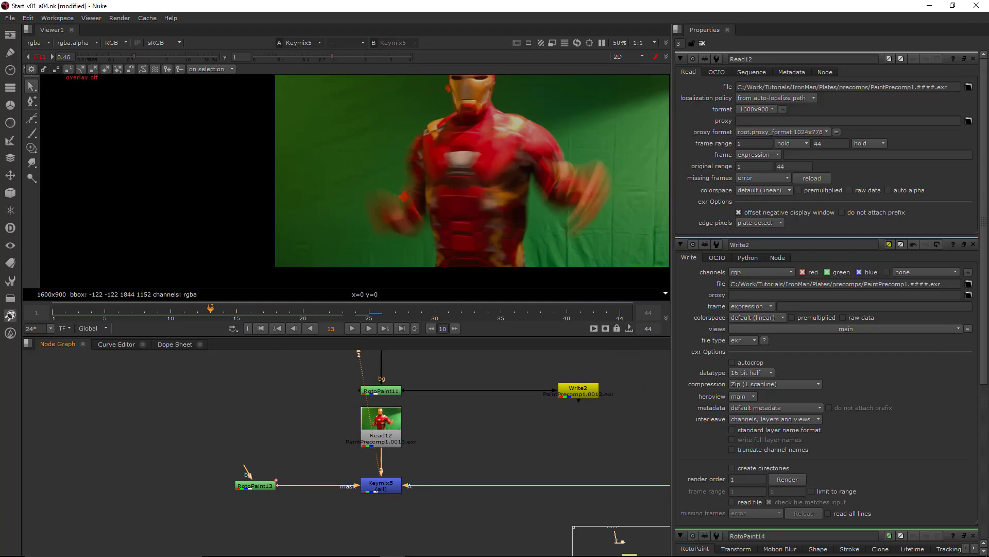
scroll(447, 437, down, 4)
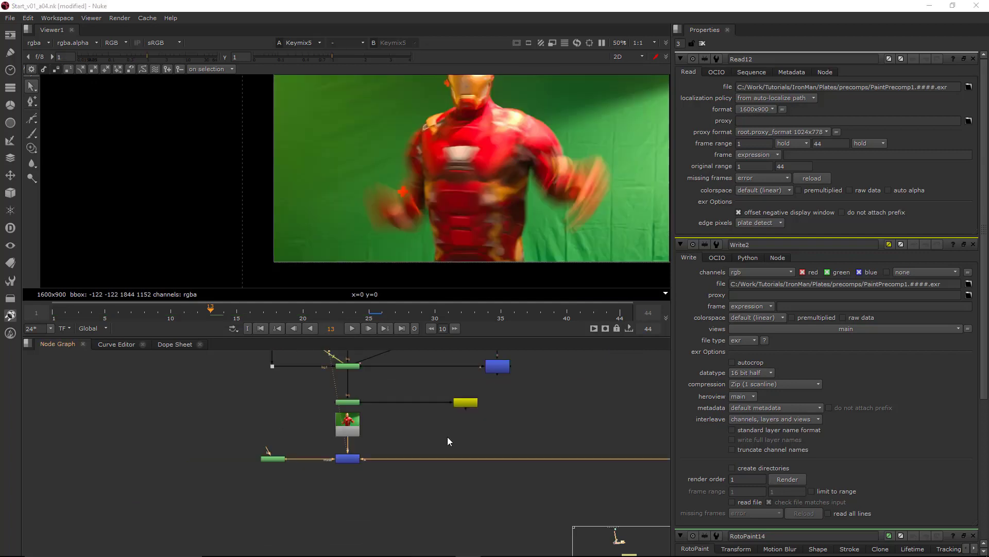
middle_drag(454, 437, 250, 432)
middle_drag(499, 437, 244, 446)
scroll(518, 444, up, 4)
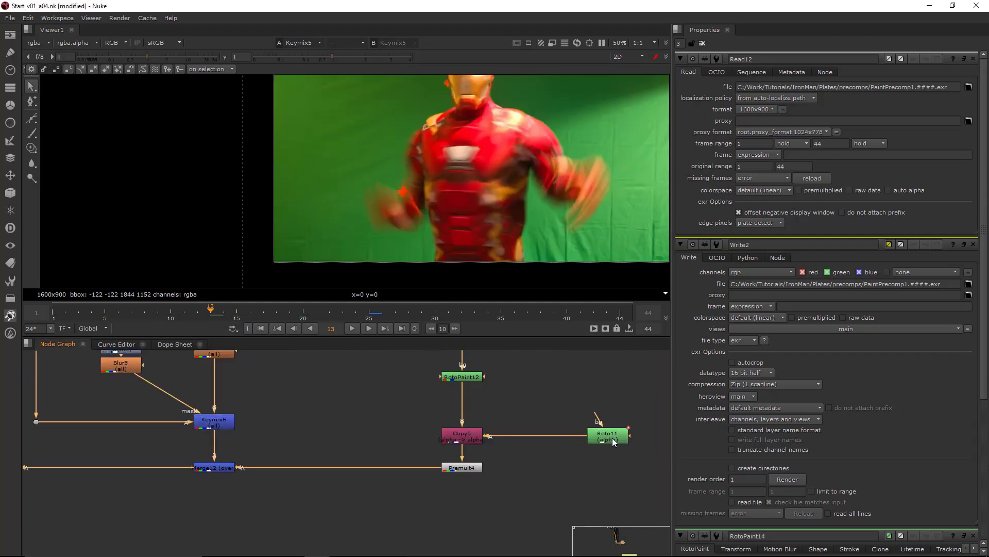
double_click(613, 438)
scroll(322, 418, down, 5)
middle_drag(147, 441, 480, 430)
scroll(273, 418, up, 3)
click(215, 424)
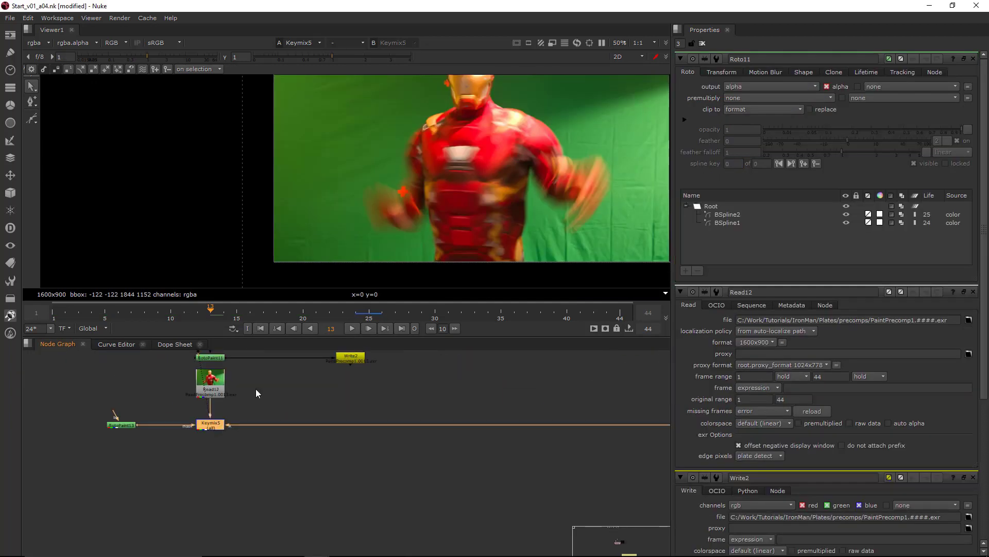
Draw a closed B-Spline in Roto11 on frame 13 around the blurred hand and forearm, following their edge beside the marker.
right_click(31, 122)
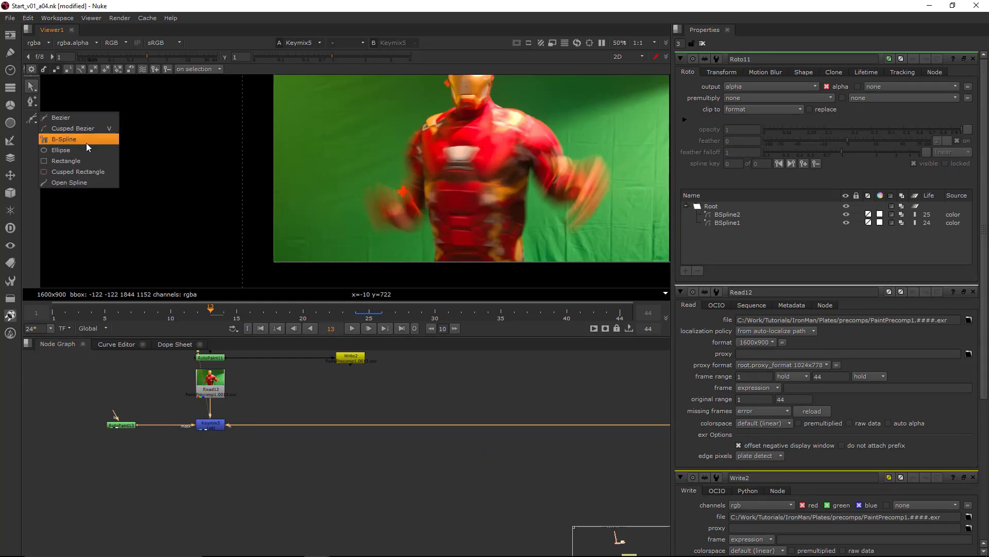
click(87, 144)
scroll(407, 191, up, 5)
scroll(435, 180, up, 1)
click(368, 235)
click(391, 221)
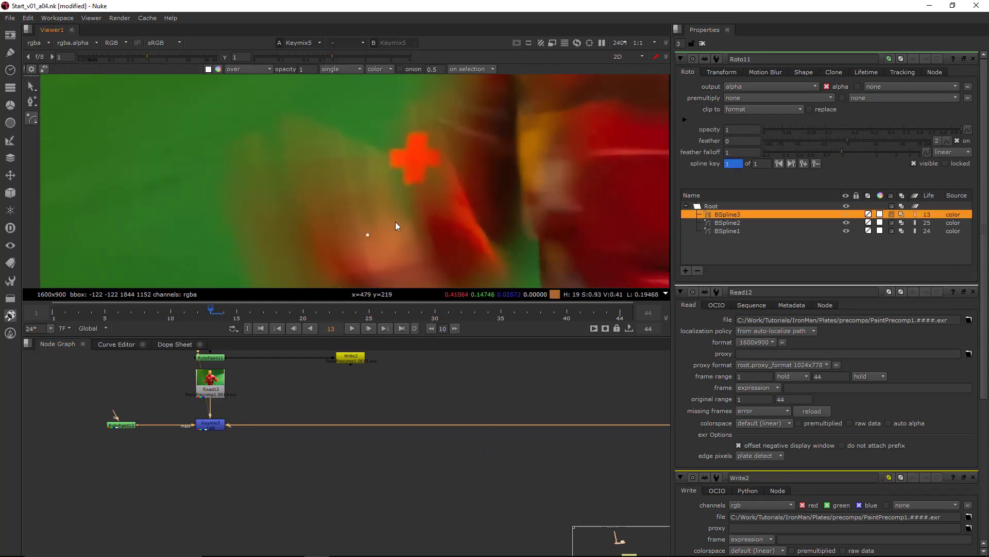
click(413, 221)
click(420, 222)
click(424, 197)
click(434, 190)
click(443, 177)
drag(443, 178, 442, 190)
click(445, 178)
click(447, 156)
click(454, 144)
middle_drag(456, 145, 462, 192)
click(462, 173)
scroll(471, 148, down, 3)
middle_drag(471, 147, 472, 156)
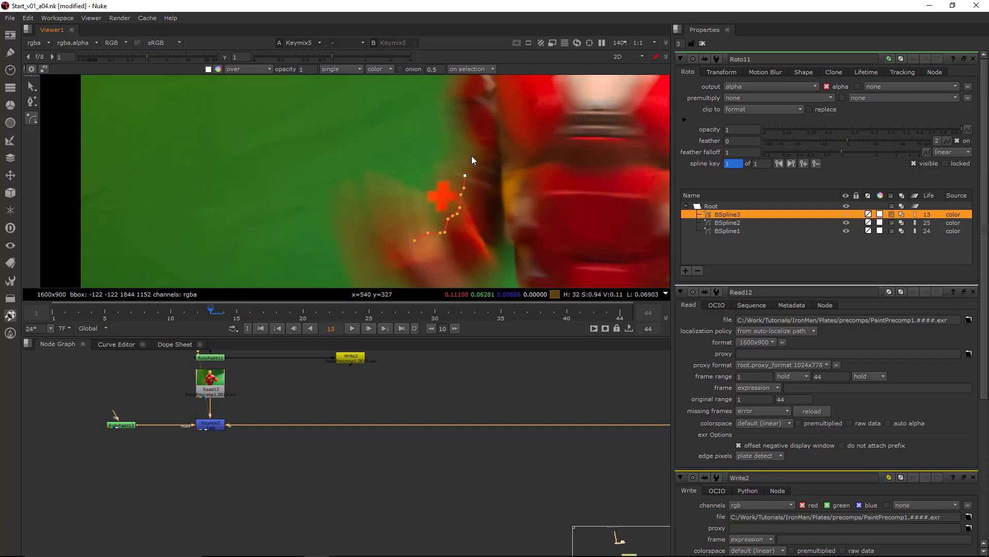
scroll(467, 109, down, 2)
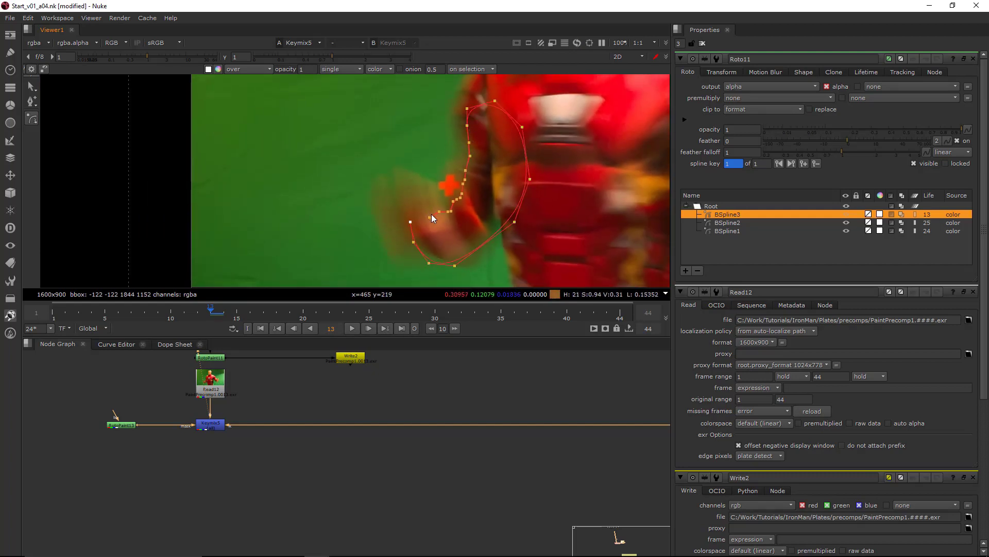
key(Return)
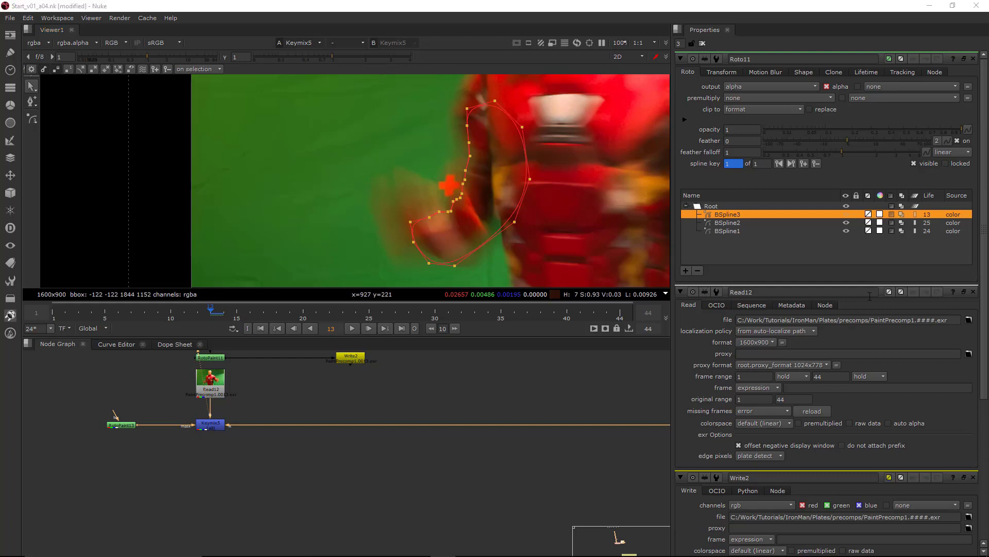
Pull out all feather points of the frame 13 B-Spline slightly at once.
scroll(518, 219, up, 1)
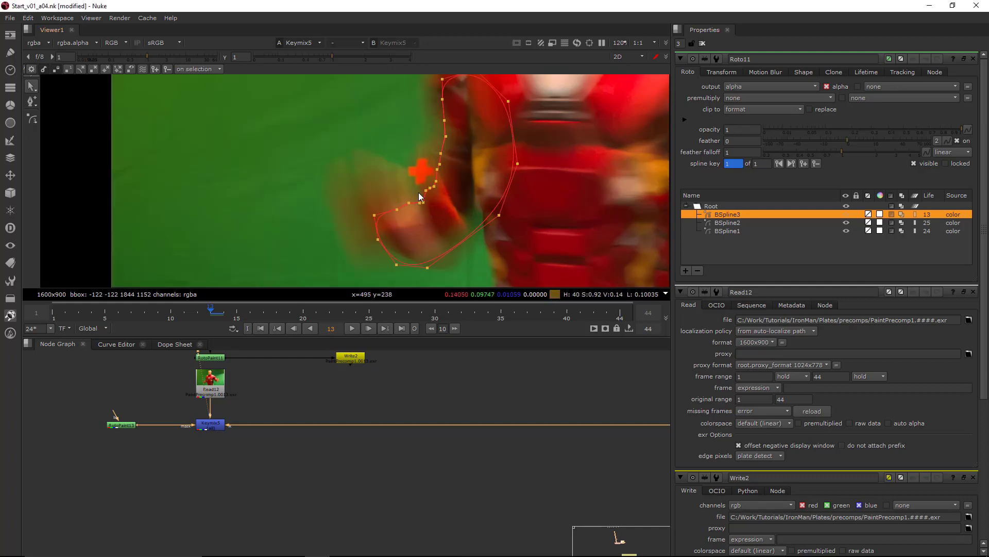
key(ctrl+a)
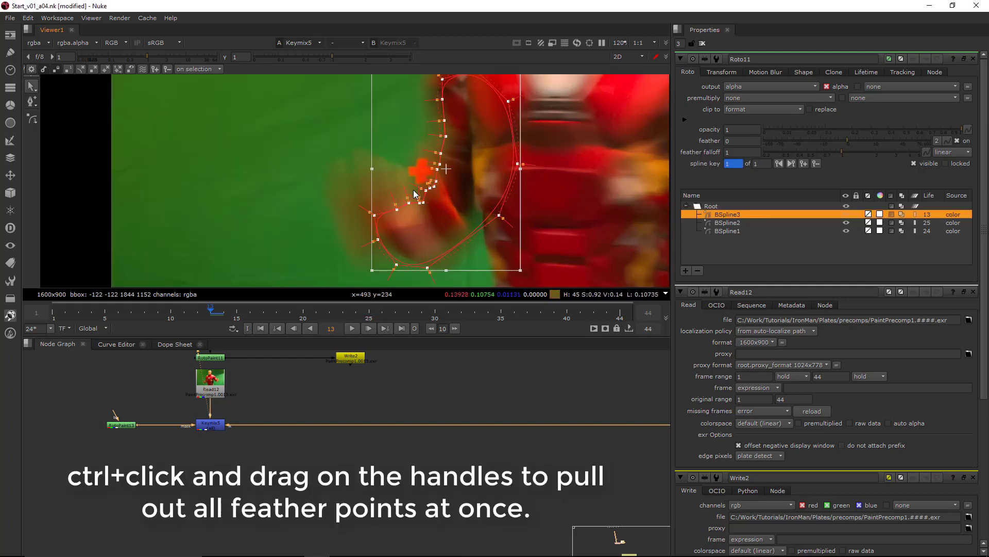
ctrl+drag(436, 182, 429, 179)
scroll(361, 192, down, 2)
Select only the spline's feather points and transform them outward past the marker over the green screen.
click(29, 88)
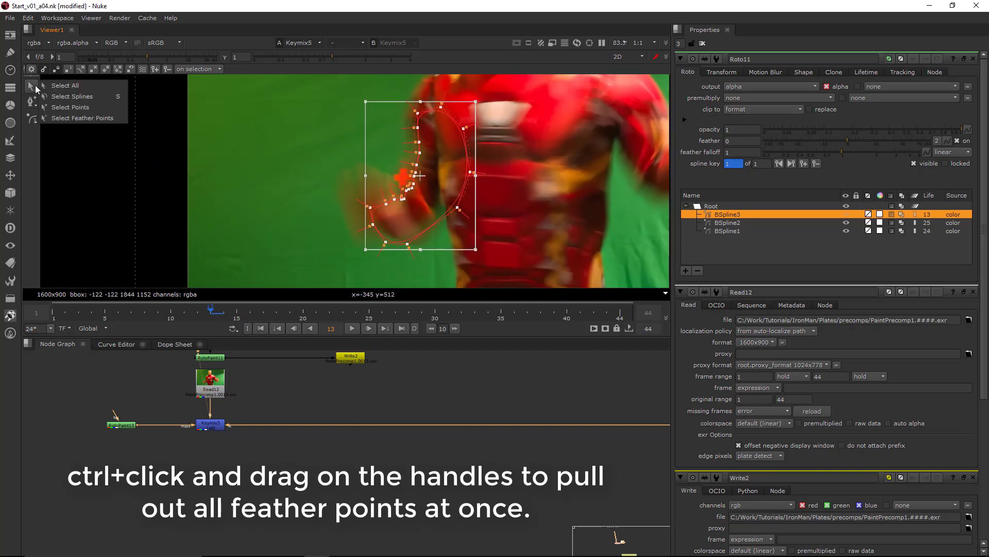
click(57, 117)
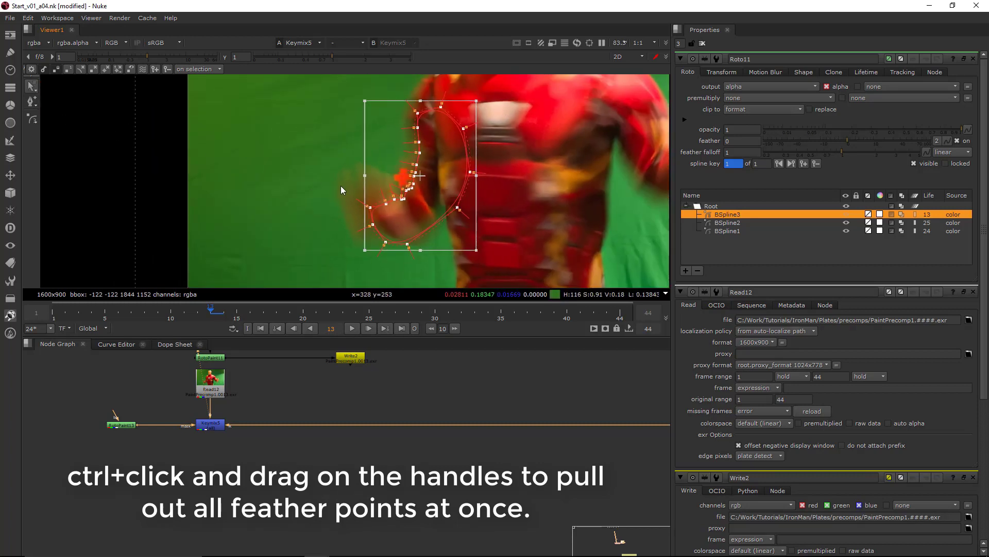
scroll(390, 187, up, 2)
click(397, 190)
middle_drag(397, 187, 398, 209)
drag(310, 100, 497, 272)
scroll(397, 252, up, 3)
drag(352, 258, 337, 231)
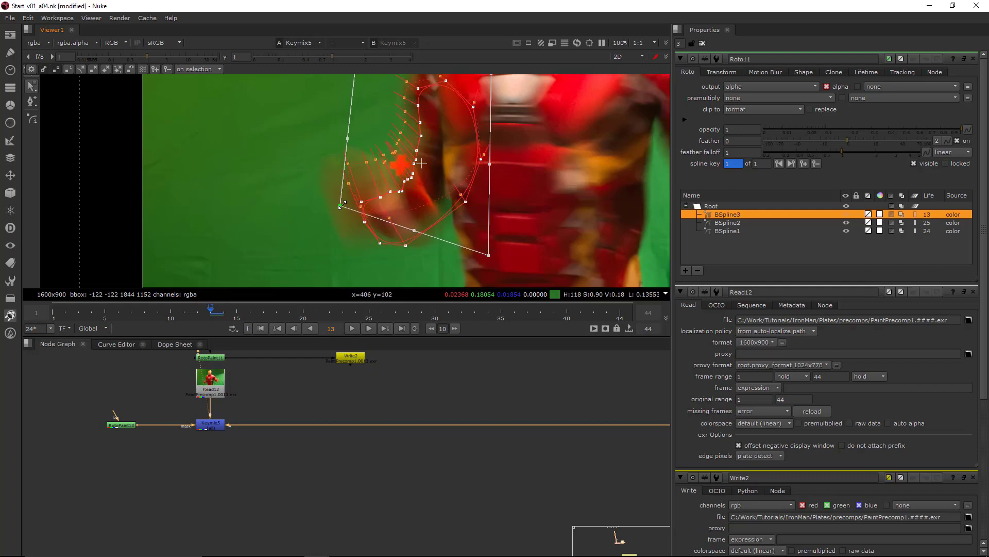
middle_drag(459, 188, 467, 202)
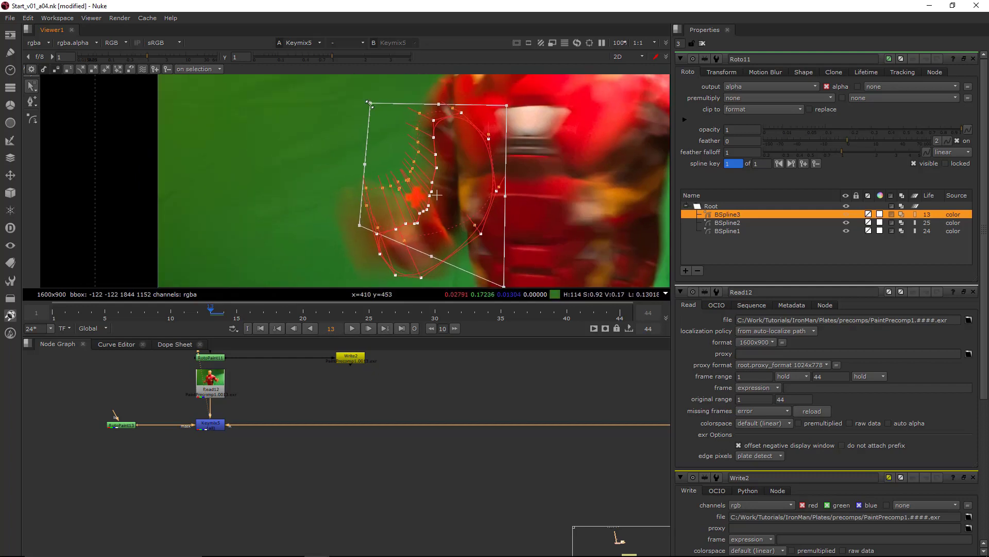
Refine individual feather points along the lower edge of the hand and forearm shape.
scroll(378, 186, up, 3)
click(340, 182)
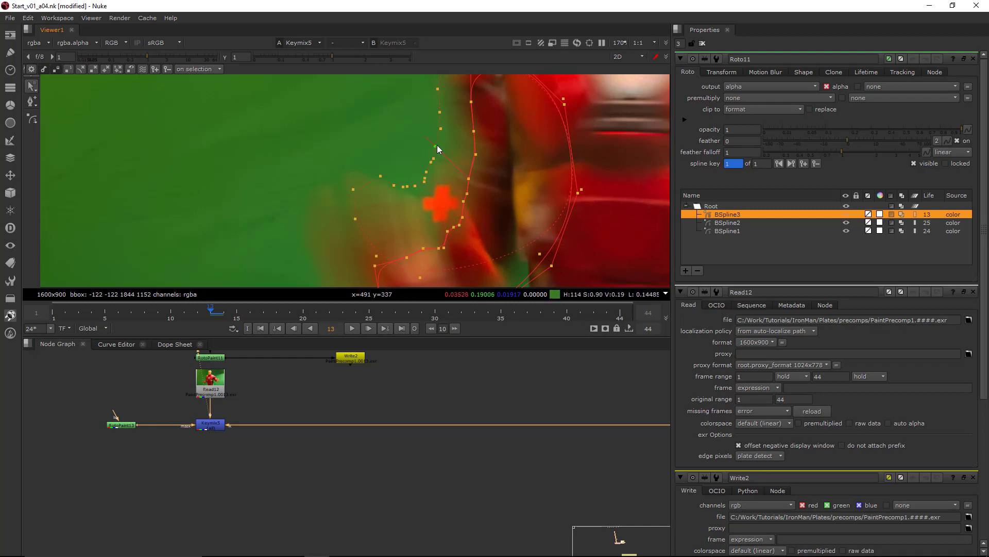
scroll(453, 143, down, 2)
scroll(404, 206, up, 1)
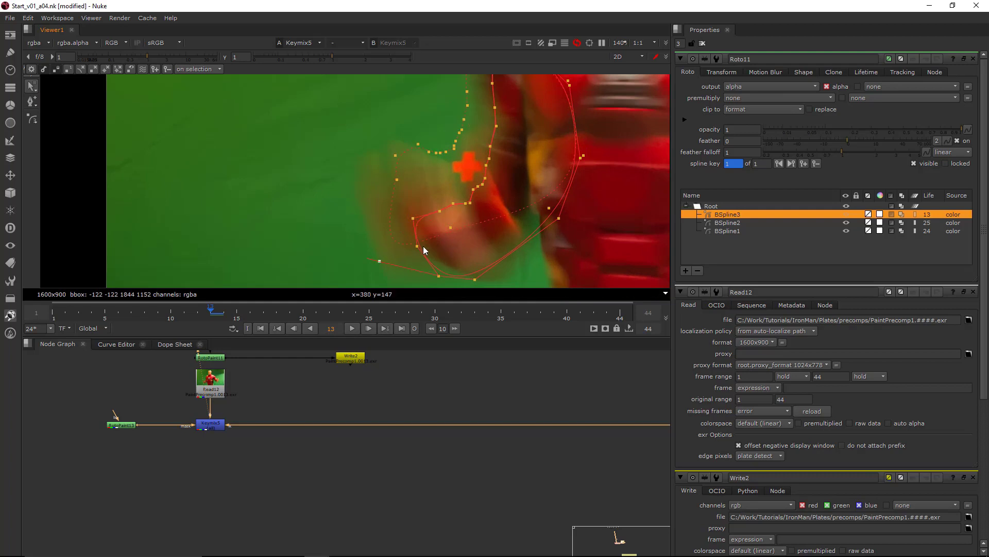
scroll(423, 251, down, 2)
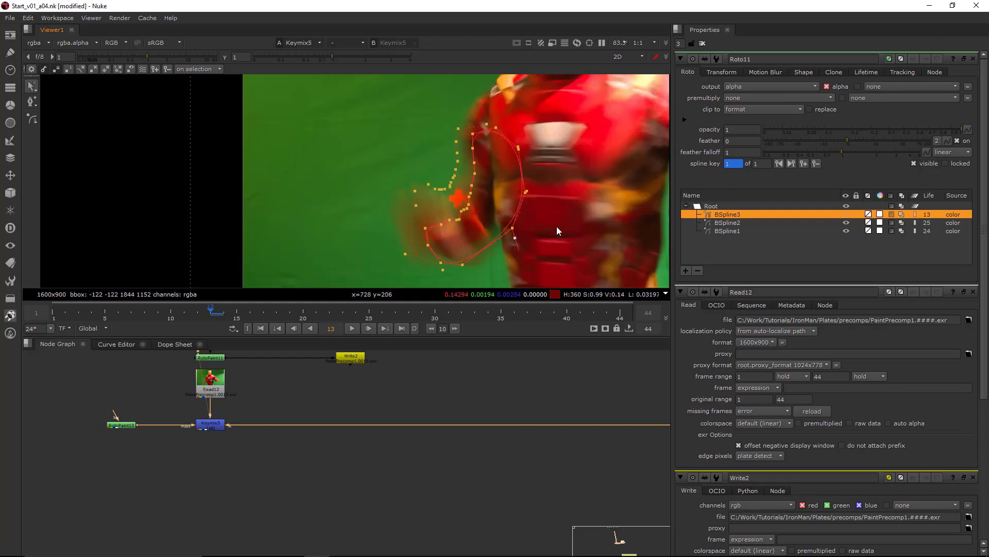
View the Premult4 node to show the isolated hand and forearm patch on frame 13.
middle_drag(532, 405, 401, 447)
scroll(491, 409, down, 2)
middle_drag(617, 417, 335, 415)
scroll(481, 419, up, 4)
mouse_move(481, 419)
mouse_down()
mouse_move(568, 452)
mouse_move(580, 505)
mouse_up()
key(1)
click(576, 404)
key(q)
key(Escape)
scroll(545, 396, up, 2)
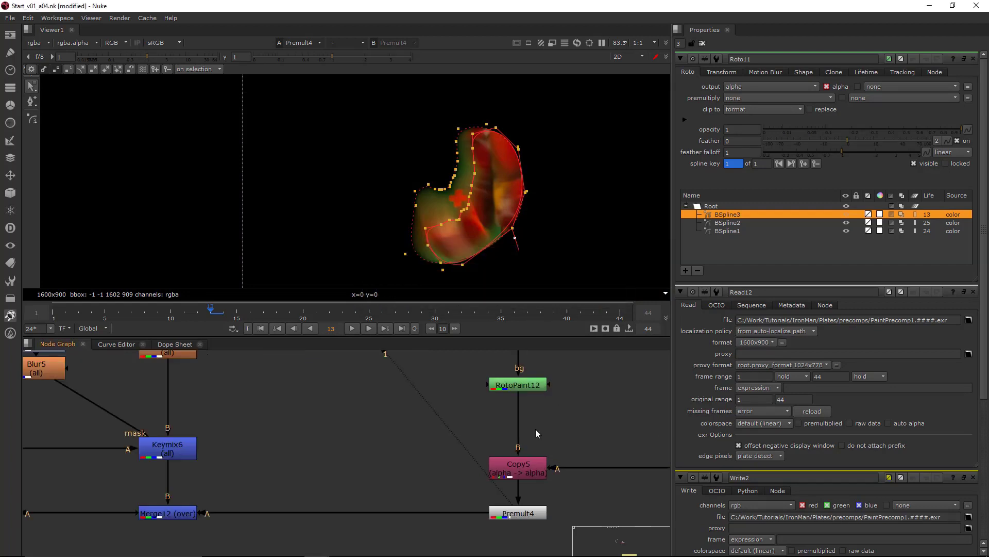
Smear the orange marker out of the hand and forearm patch in RotoPaint12 on frame 13.
double_click(527, 390)
scroll(430, 177, up, 5)
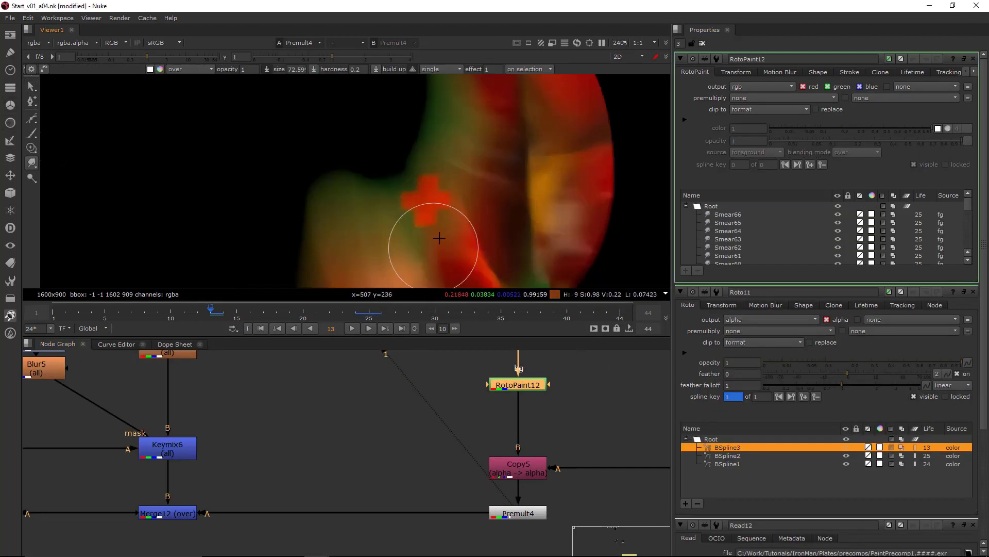
middle_drag(531, 229, 524, 210)
mouse_move(518, 194)
mouse_down()
mouse_move(479, 146)
mouse_move(527, 175)
mouse_up()
drag(515, 196, 469, 138)
drag(519, 216, 469, 144)
drag(539, 193, 476, 128)
drag(534, 168, 482, 119)
scroll(541, 112, down, 1)
mouse_move(524, 224)
mouse_down()
mouse_move(510, 212)
mouse_move(542, 149)
mouse_move(625, 137)
mouse_move(596, 122)
mouse_move(574, 201)
mouse_move(585, 129)
mouse_up()
mouse_move(509, 169)
mouse_down()
mouse_move(503, 150)
mouse_move(571, 124)
mouse_up()
View Keymix5 and brush the RotoPaint13 mask at opacity 0.1 over the hand marker on frame 13 to reveal the patch.
scroll(572, 125, down, 6)
scroll(481, 409, down, 6)
scroll(104, 427, up, 3)
middle_drag(105, 427, 401, 439)
drag(402, 438, 314, 481)
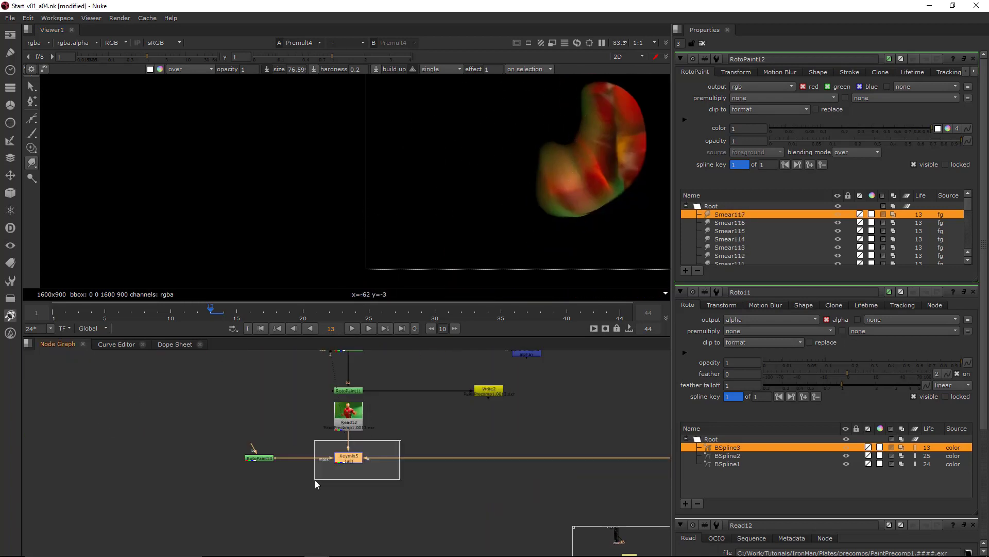
key(2)
double_click(264, 457)
click(32, 134)
scroll(552, 148, up, 6)
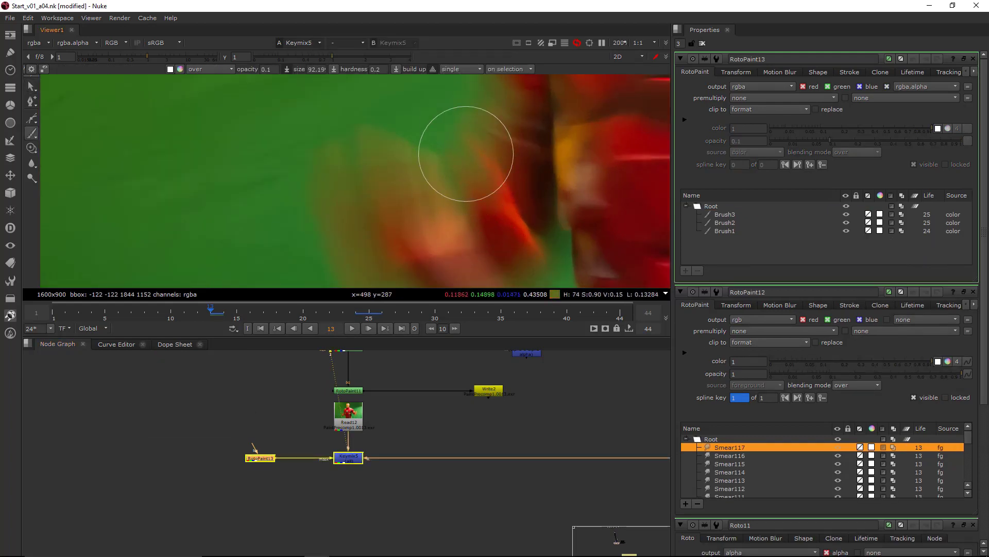
mouse_move(466, 154)
mouse_down()
mouse_move(479, 137)
mouse_move(495, 147)
mouse_up()
scroll(501, 146, down, 6)
scroll(537, 153, up, 2)
Check the Keymix5 result from frame 1 forward to frame 5.
click(340, 477)
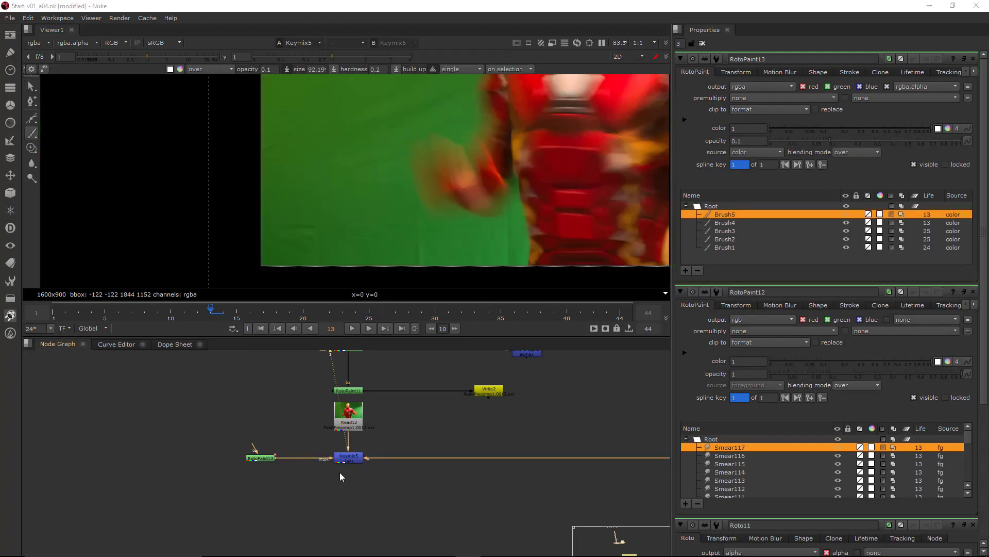
click(348, 457)
scroll(449, 226, down, 5)
middle_drag(453, 198, 342, 196)
click(53, 311)
key(l)
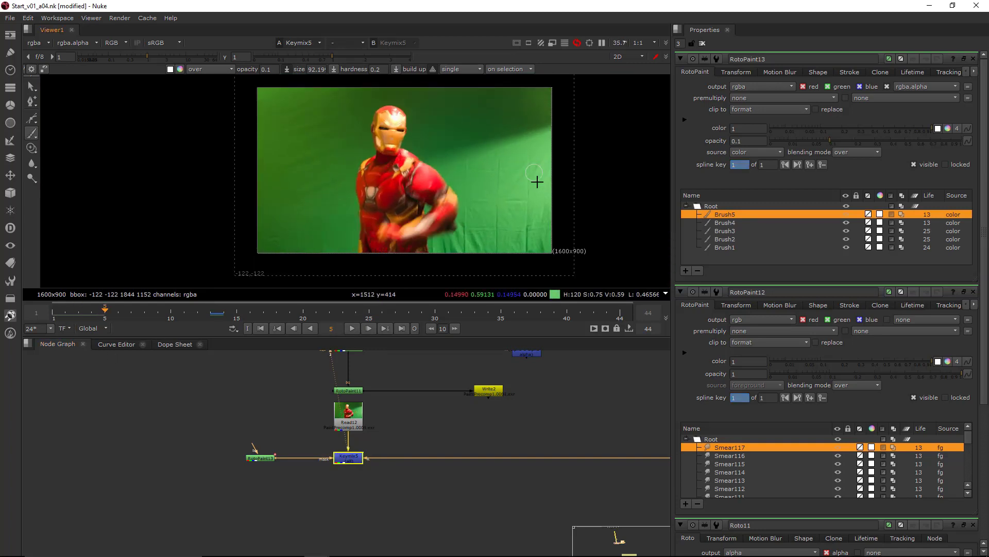
Draw a feathered B-Spline in Roto11 on frame 5 around the upper arm, following its edge beside the marker.
scroll(373, 456, down, 5)
middle_drag(484, 467, 292, 446)
scroll(538, 409, up, 4)
double_click(583, 456)
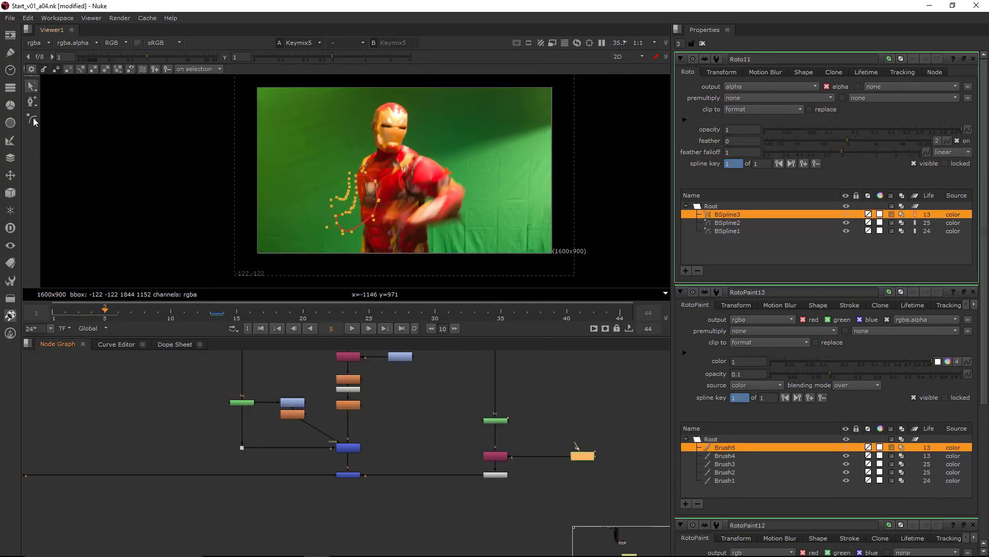
click(33, 118)
scroll(449, 180, up, 10)
click(331, 130)
click(359, 156)
scroll(360, 168, up, 2)
click(391, 180)
middle_drag(416, 216, 403, 168)
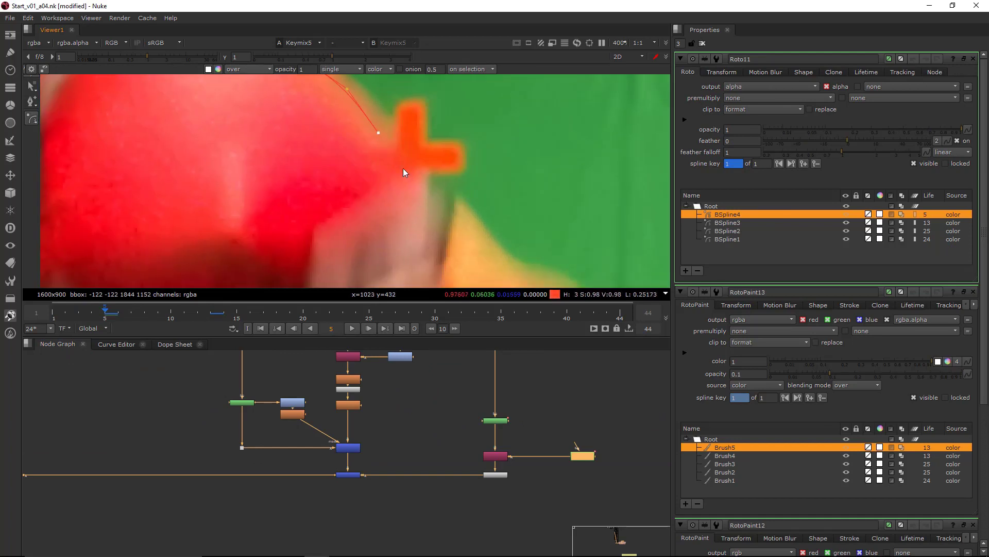
scroll(440, 203, down, 2)
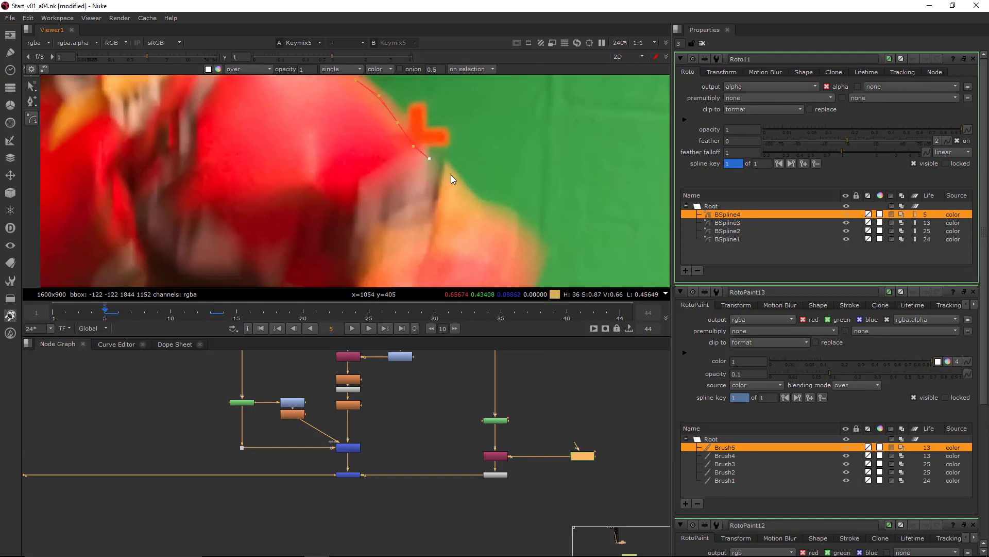
click(468, 203)
scroll(470, 205, down, 2)
click(390, 123)
key(Return)
scroll(458, 158, up, 3)
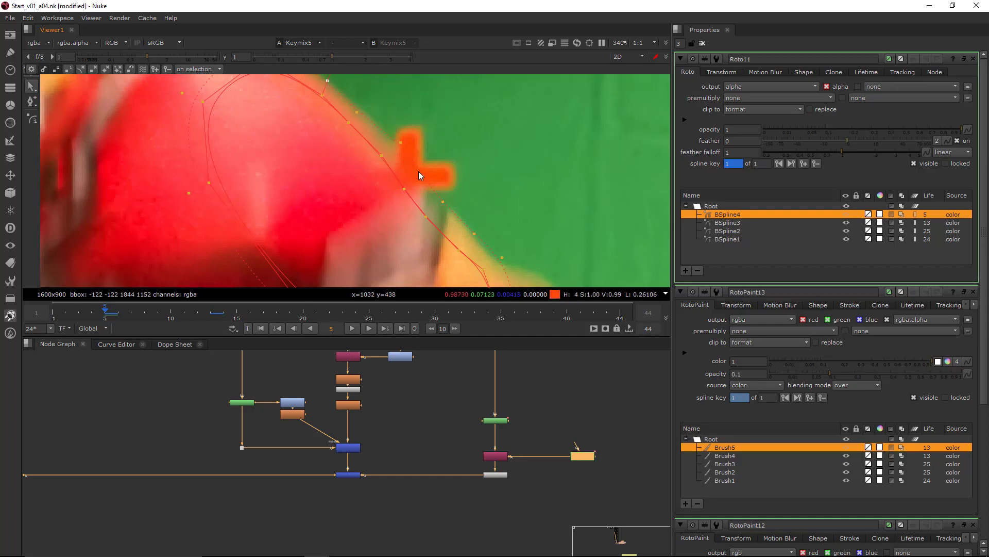
View Premult4 and smear the orange marker out of the upper arm patch in RotoPaint12 on frame 5.
drag(526, 460, 479, 487)
key(1)
double_click(495, 420)
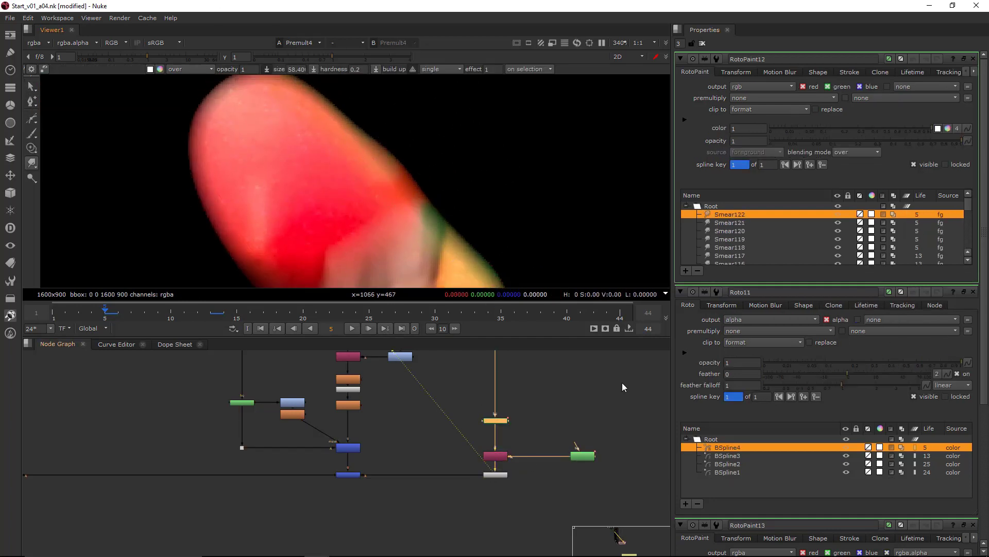
mouse_move(391, 172)
mouse_down()
mouse_move(463, 122)
mouse_move(453, 177)
mouse_move(471, 172)
mouse_move(487, 128)
mouse_move(457, 170)
mouse_move(423, 98)
mouse_up()
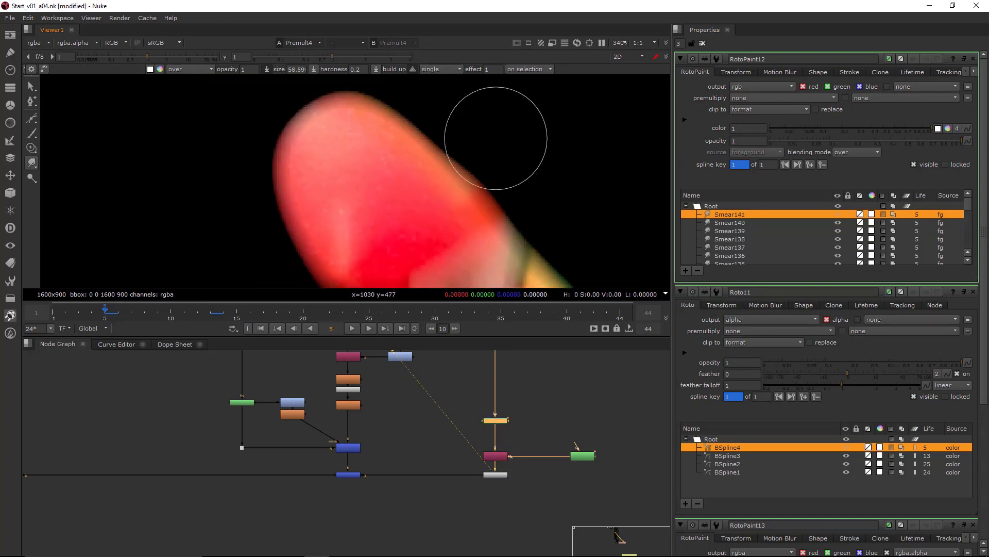
View Keymix5 and brush the RotoPaint13 mask over the upper arm marker on frame 5.
scroll(412, 468, down, 4)
middle_drag(127, 467, 357, 431)
scroll(357, 431, up, 3)
click(321, 439)
key(1)
scroll(499, 117, down, 3)
click(264, 437)
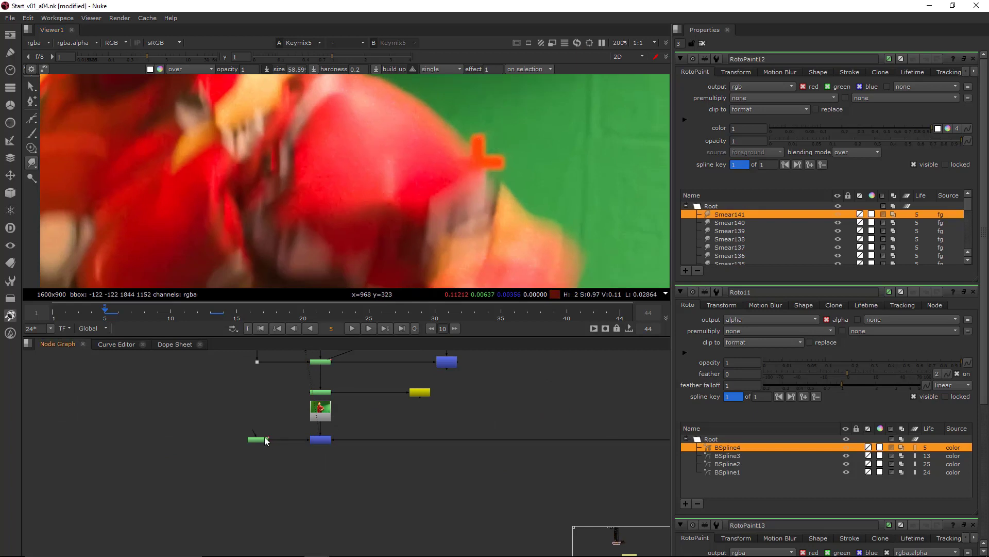
double_click(265, 438)
mouse_move(466, 149)
mouse_down()
mouse_move(453, 168)
mouse_move(473, 169)
mouse_up()
Clone clean edge colour over the upper arm where the marker was in RotoPaint12 on frame 5, at 0.1 opacity.
middle_drag(608, 432, 305, 435)
middle_drag(521, 435, 410, 426)
scroll(515, 189, down, 4)
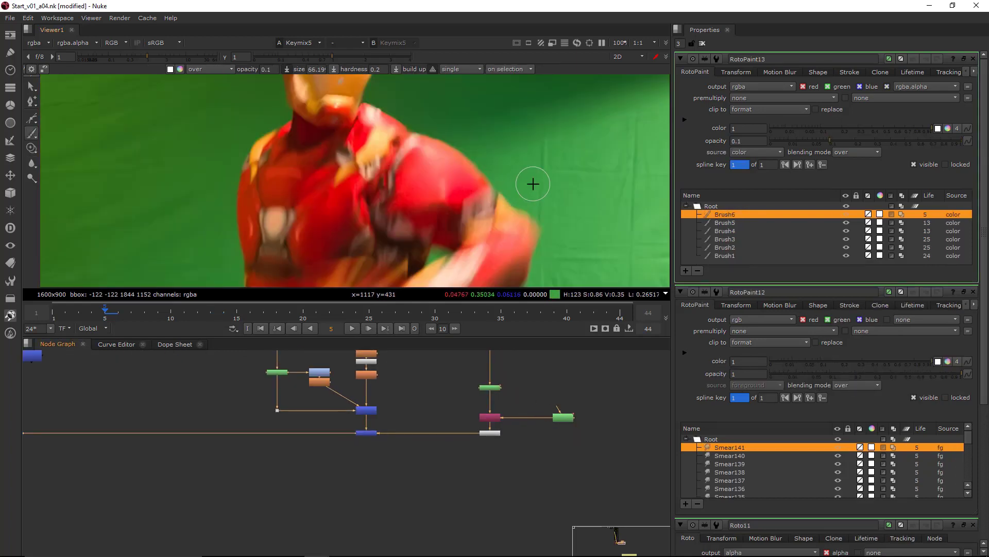
scroll(521, 431, up, 3)
double_click(475, 359)
click(31, 148)
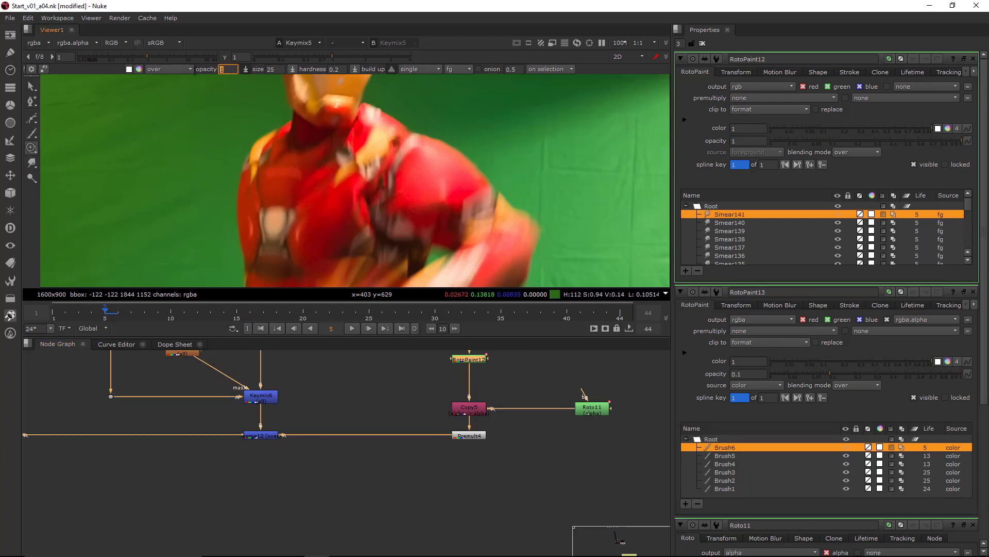
scroll(479, 164, up, 5)
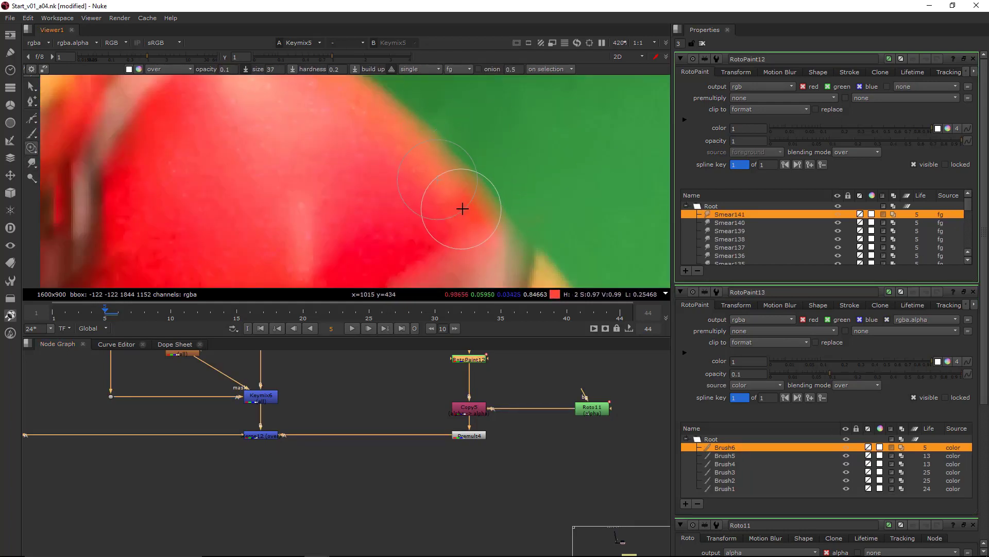
drag(464, 193, 497, 208)
mouse_move(464, 182)
mouse_down()
mouse_move(484, 199)
mouse_move(464, 182)
mouse_up()
drag(464, 181, 468, 184)
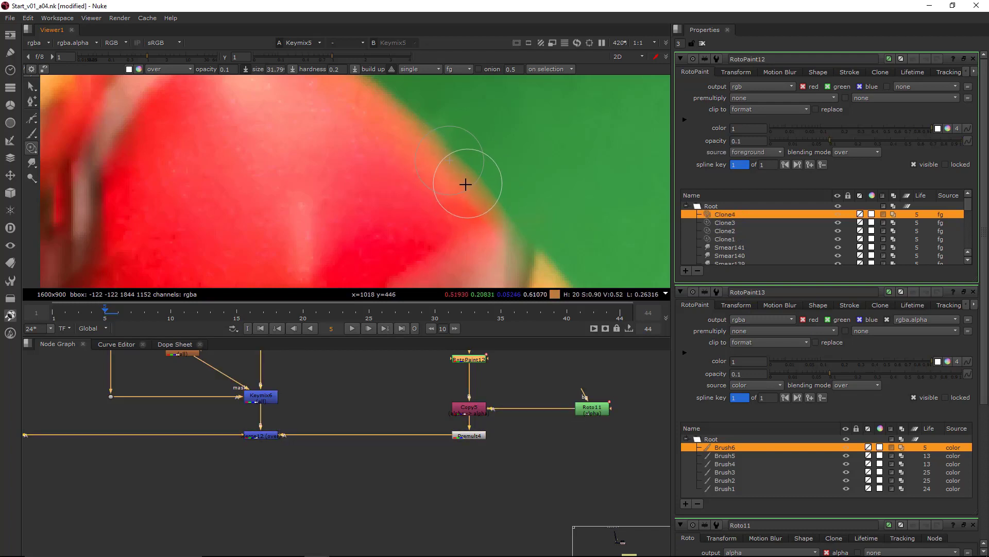
click(452, 192)
scroll(574, 177, down, 10)
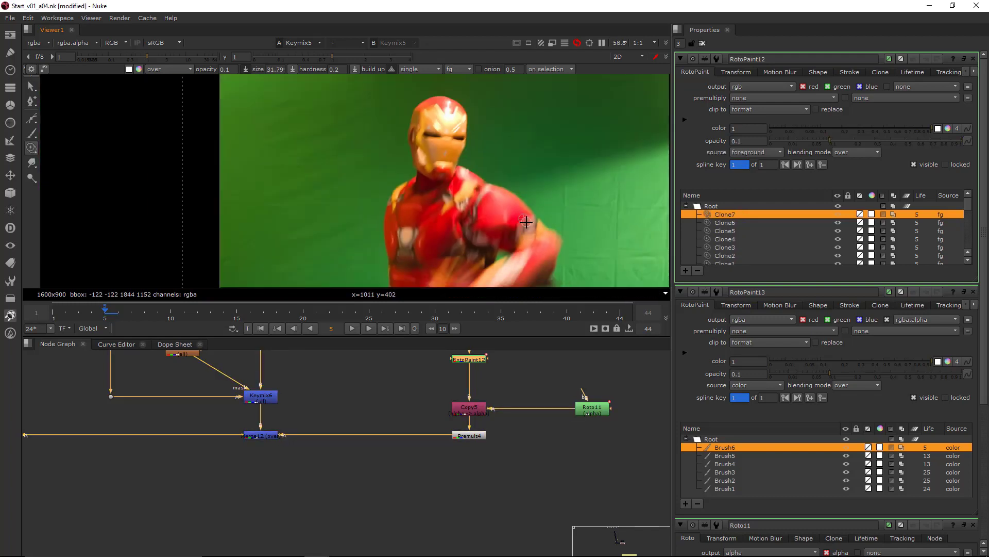
Check the Keymix5 result from frame 5 forward to frame 9 for the next markers touching the arm and hand.
middle_drag(199, 434, 577, 434)
scroll(577, 434, down, 4)
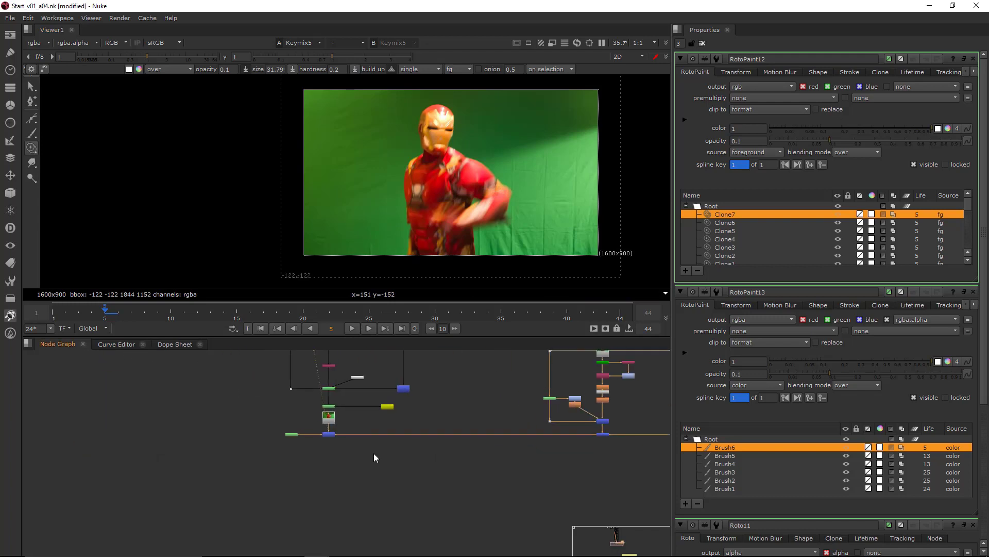
scroll(381, 451, up, 3)
scroll(511, 186, down, 2)
scroll(523, 175, up, 2)
middle_drag(529, 157, 526, 146)
scroll(526, 146, up, 2)
key(Right)
key(Right)
key(Right)
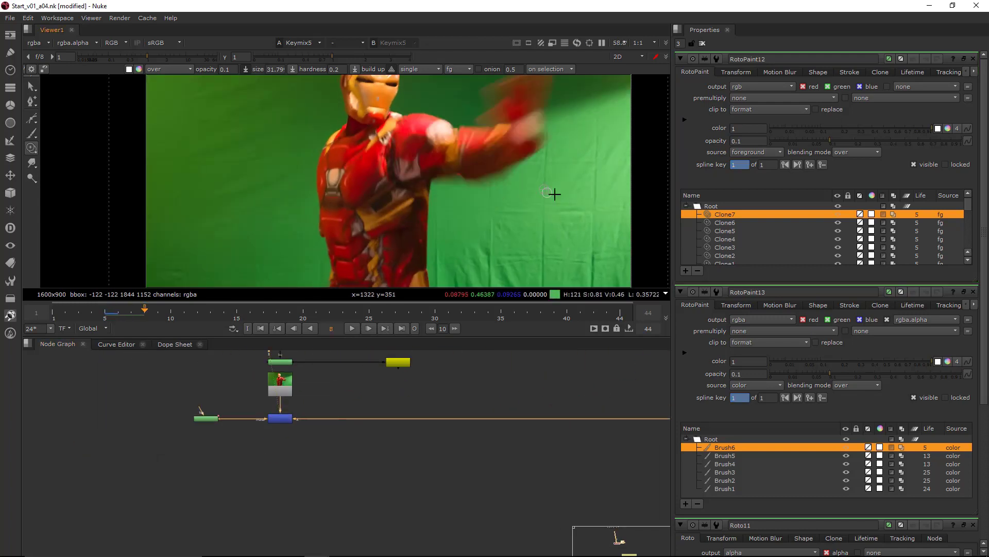
key(Right)
key(Left)
middle_drag(561, 194, 517, 249)
key(Right)
middle_drag(429, 226, 456, 193)
scroll(552, 434, down, 3)
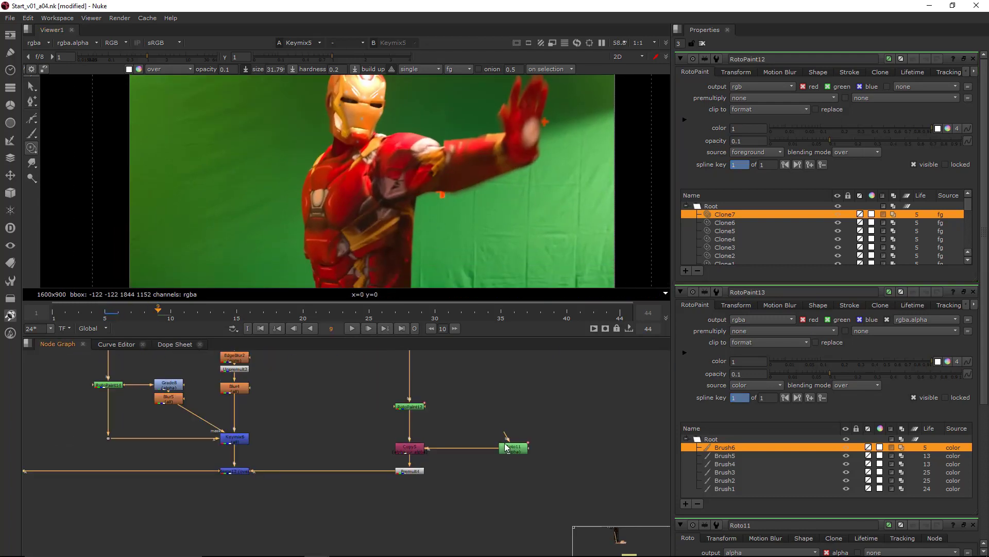
Draw a closed B-Spline in Roto11 on frame 9 inside the outstretched arm, following its lower edge above the marker.
double_click(511, 448)
scroll(115, 150, up, 4)
scroll(494, 222, up, 2)
scroll(376, 191, up, 5)
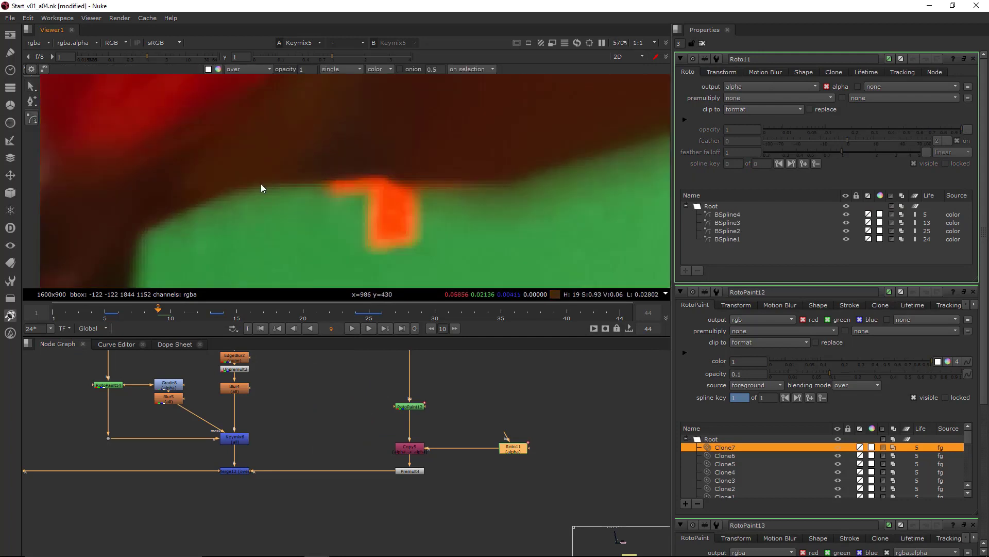
click(243, 184)
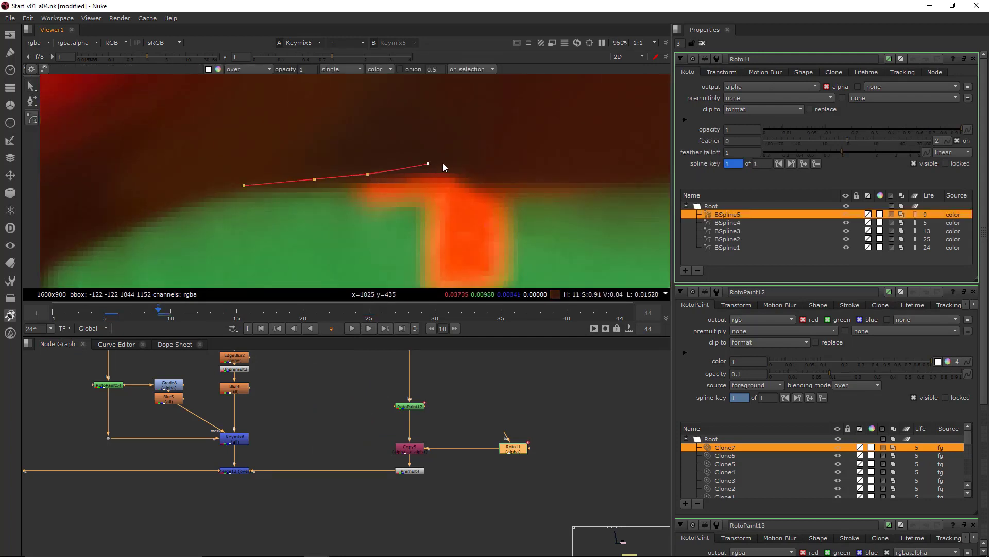
middle_drag(486, 173, 450, 186)
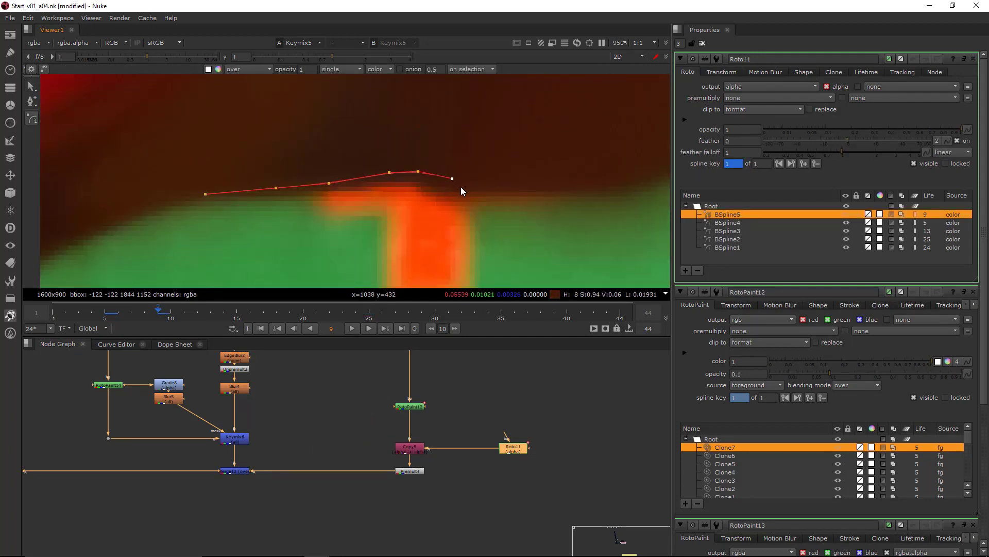
drag(461, 186, 455, 188)
click(523, 186)
middle_drag(632, 193, 522, 191)
click(506, 182)
click(549, 169)
click(599, 139)
scroll(598, 129, down, 3)
middle_drag(598, 118, 556, 157)
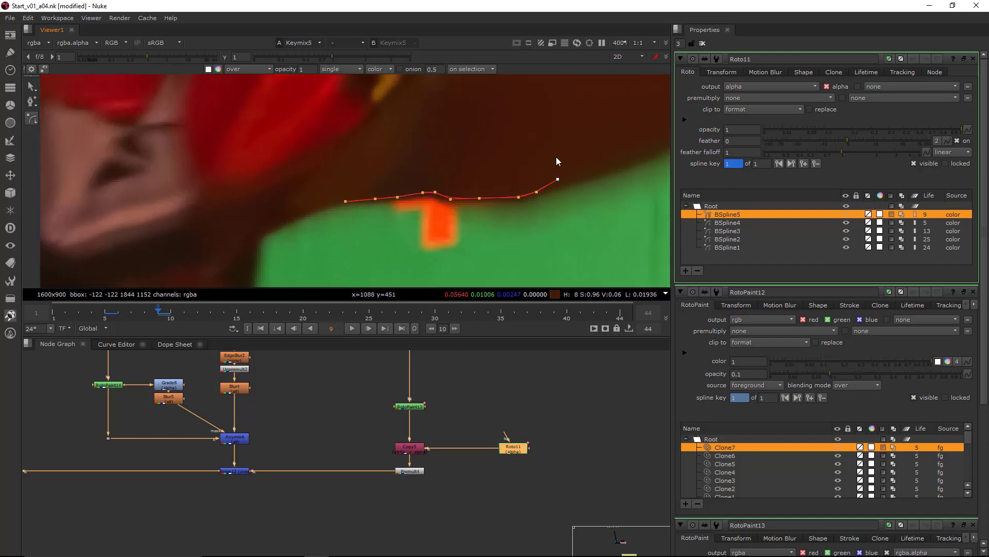
key(Return)
Pull the new arm spline's feather outward past the lower arm edge beside the marker on frame 9.
scroll(413, 211, up, 2)
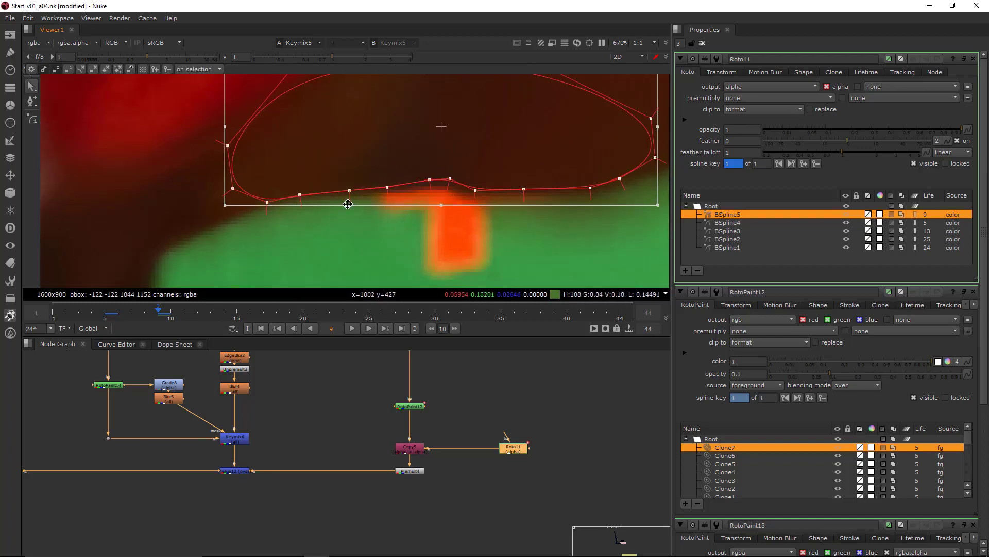
scroll(301, 212, down, 2)
middle_drag(302, 212, 359, 206)
right_click(32, 87)
click(55, 118)
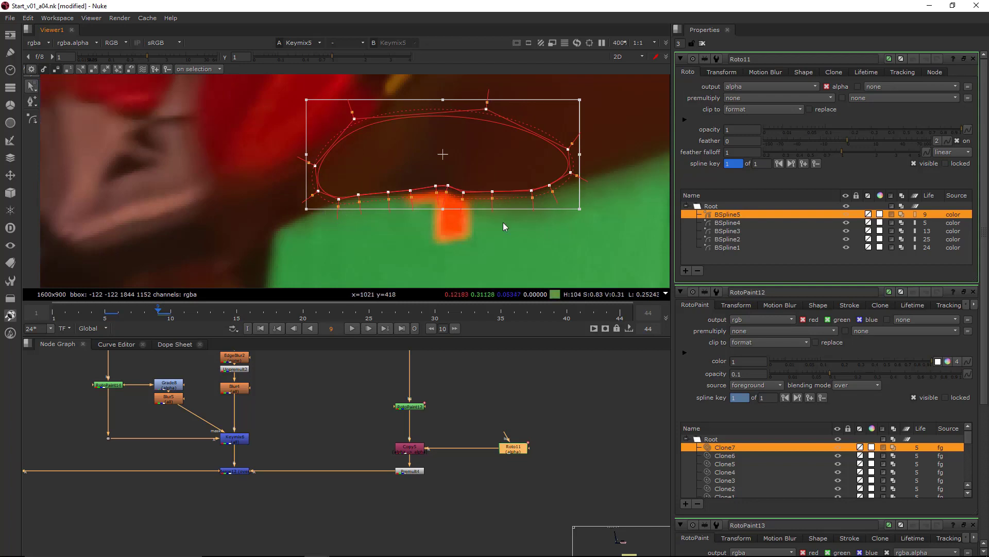
ctrl+drag(580, 209, 605, 238)
ctrl+drag(309, 222, 305, 213)
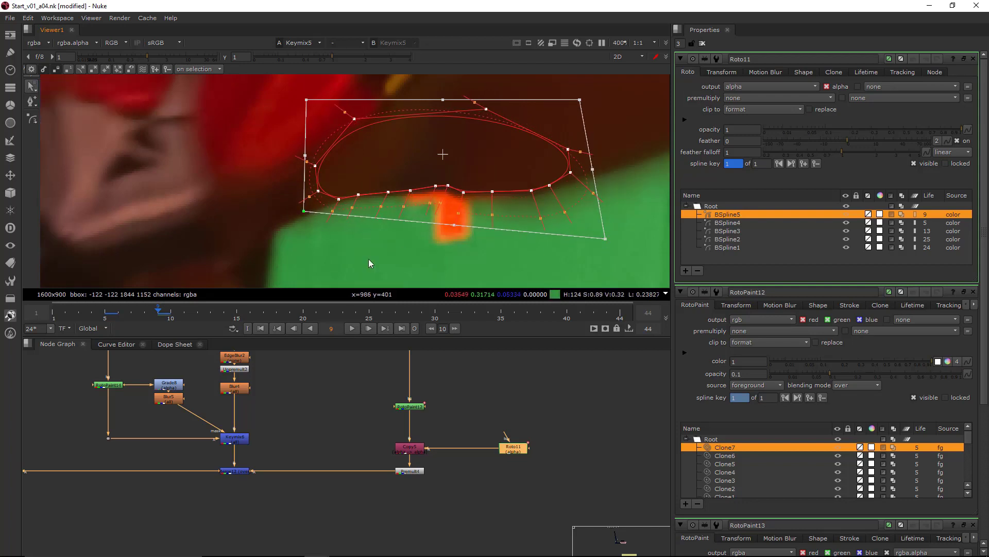
click(371, 258)
key(o)
key(o)
key(o)
scroll(555, 233, down, 2)
scroll(555, 233, up, 2)
middle_drag(522, 222, 479, 202)
key(o)
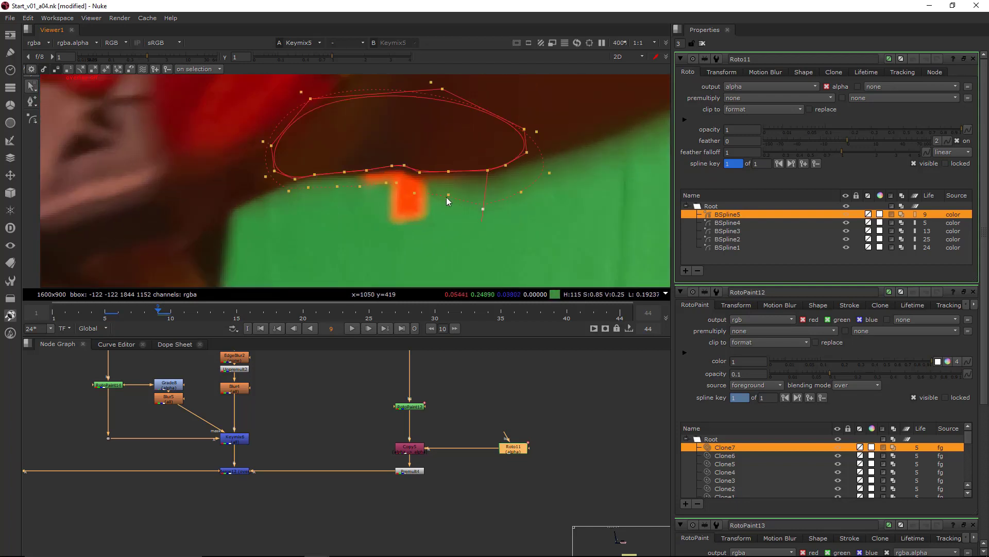
View Premult4 and smear the orange marker and green fringe out of the lower arm patch in RotoPaint12 with a brush size of about 49.
drag(432, 456, 372, 496)
key(1)
double_click(412, 407)
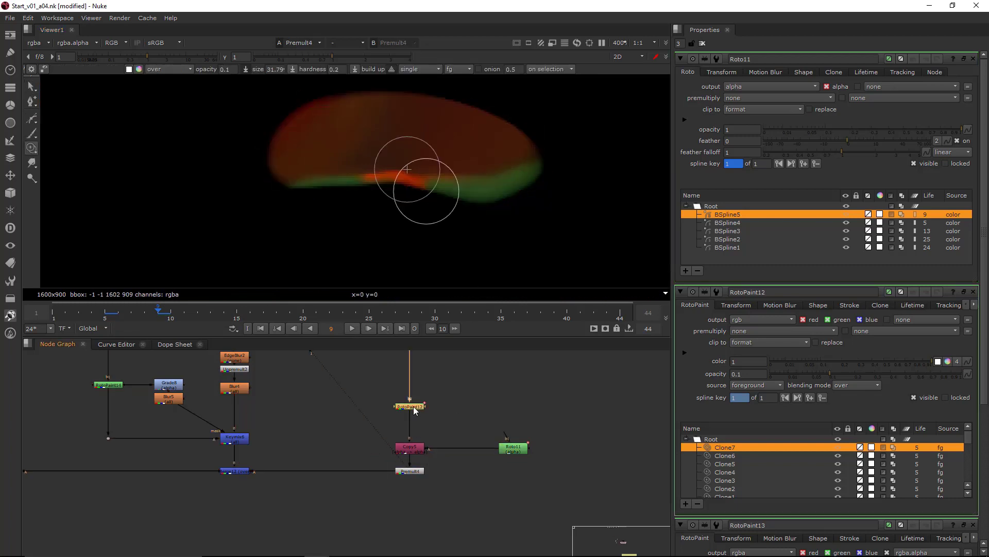
click(31, 164)
shift+drag(396, 190, 385, 188)
drag(366, 170, 365, 203)
mouse_move(366, 172)
mouse_down()
mouse_move(366, 225)
mouse_move(373, 208)
mouse_up()
drag(379, 167, 380, 206)
mouse_move(392, 163)
mouse_down()
mouse_move(427, 221)
mouse_move(393, 170)
mouse_move(377, 238)
mouse_move(331, 170)
mouse_move(295, 230)
mouse_up()
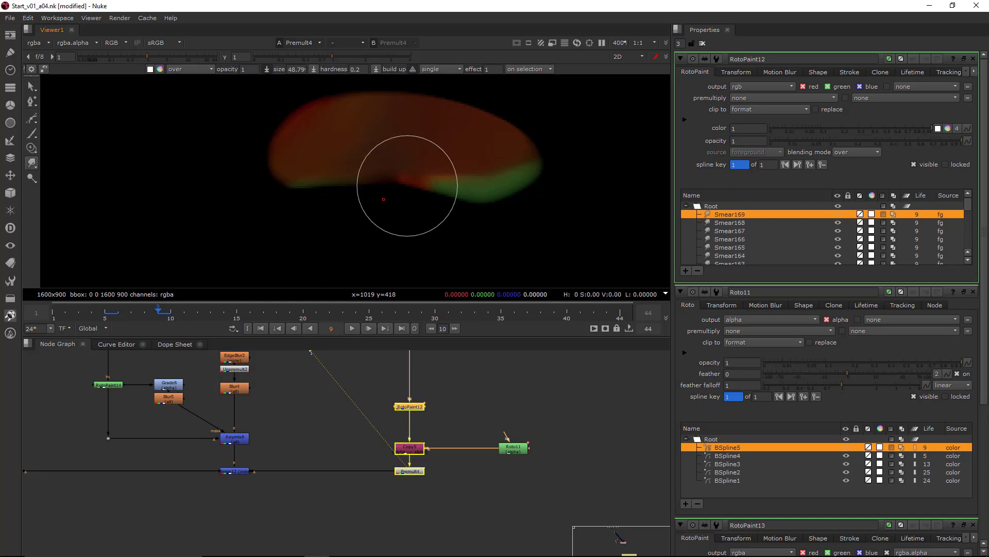
mouse_move(407, 186)
mouse_down()
mouse_move(486, 265)
mouse_move(459, 199)
mouse_move(397, 235)
mouse_move(327, 199)
mouse_move(472, 257)
mouse_move(487, 178)
mouse_up()
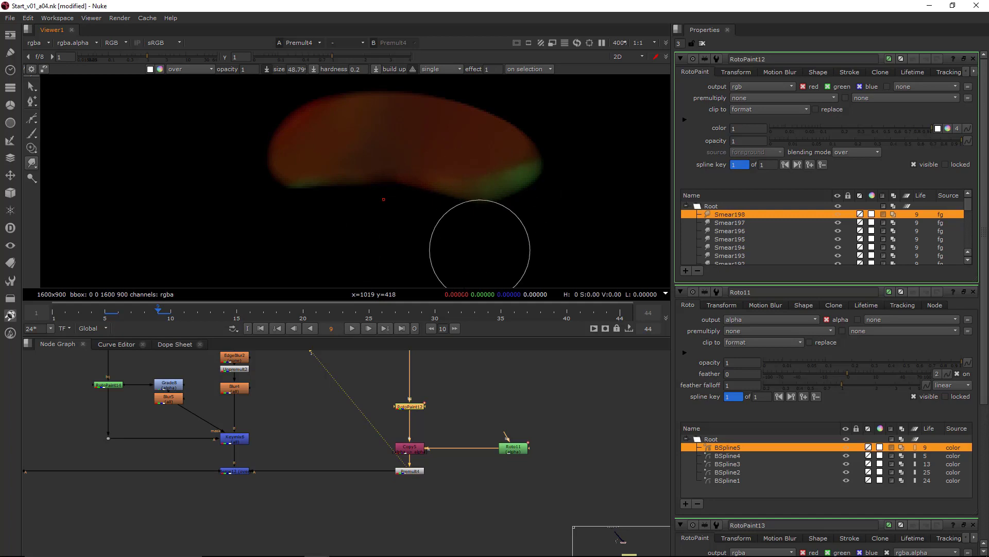
scroll(385, 411, down, 5)
scroll(351, 420, up, 5)
View Keymix5 and brush the RotoPaint13 mask over the marker under the arm on frame 9.
click(337, 456)
key(1)
middle_drag(510, 407, 422, 416)
click(165, 470)
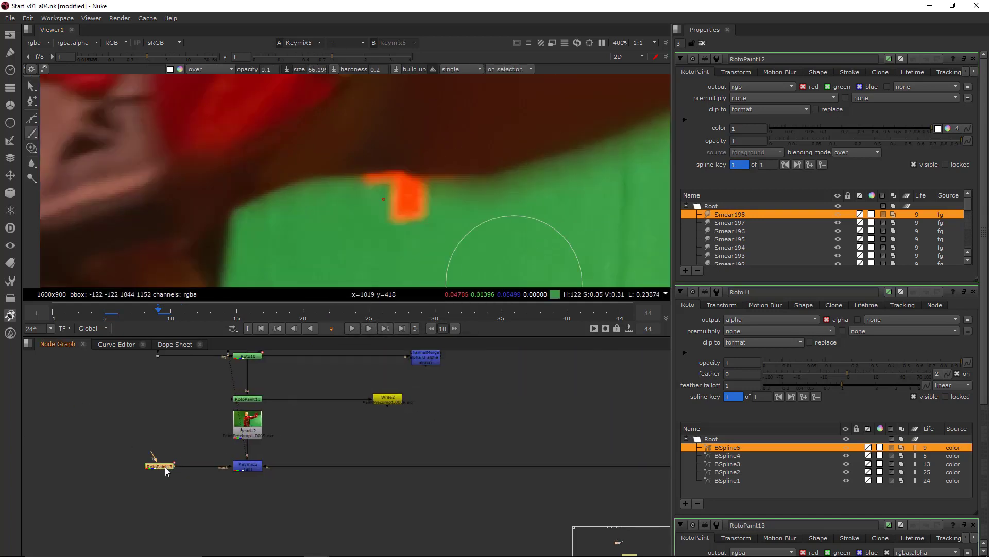
double_click(165, 469)
mouse_move(399, 172)
mouse_down()
mouse_move(422, 205)
mouse_move(429, 195)
mouse_move(349, 198)
mouse_move(399, 199)
mouse_up()
Compare Keymix5 with the original Read12 plate along the arm's lower edge on frame 9.
click(251, 470)
key(2)
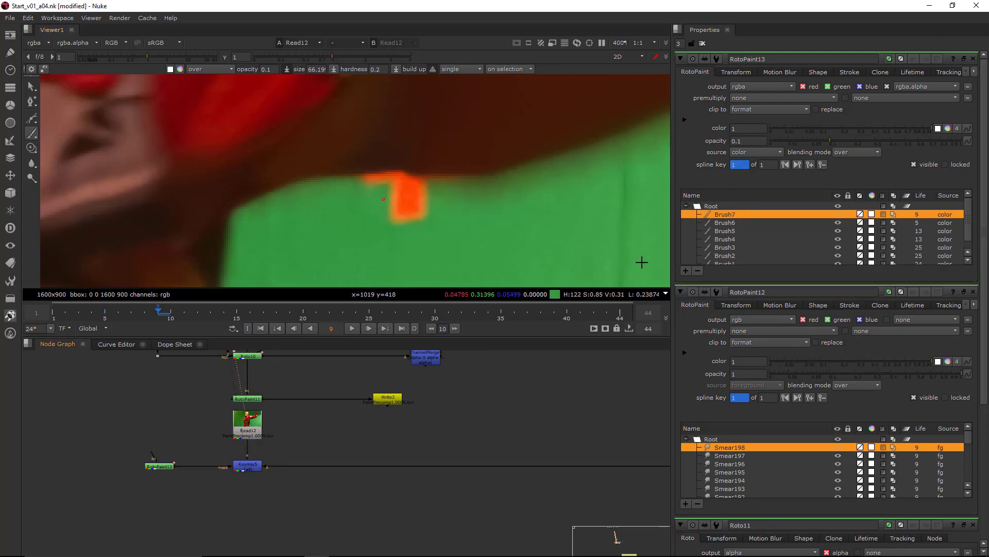
scroll(467, 212, down, 2)
key(1)
scroll(543, 412, down, 3)
middle_drag(644, 443, 497, 438)
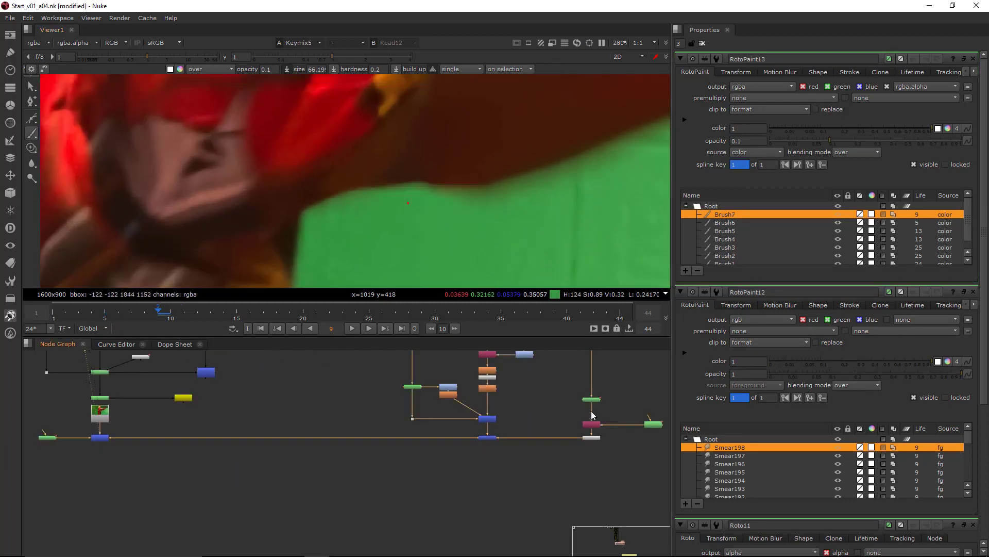
double_click(654, 424)
scroll(434, 184, up, 2)
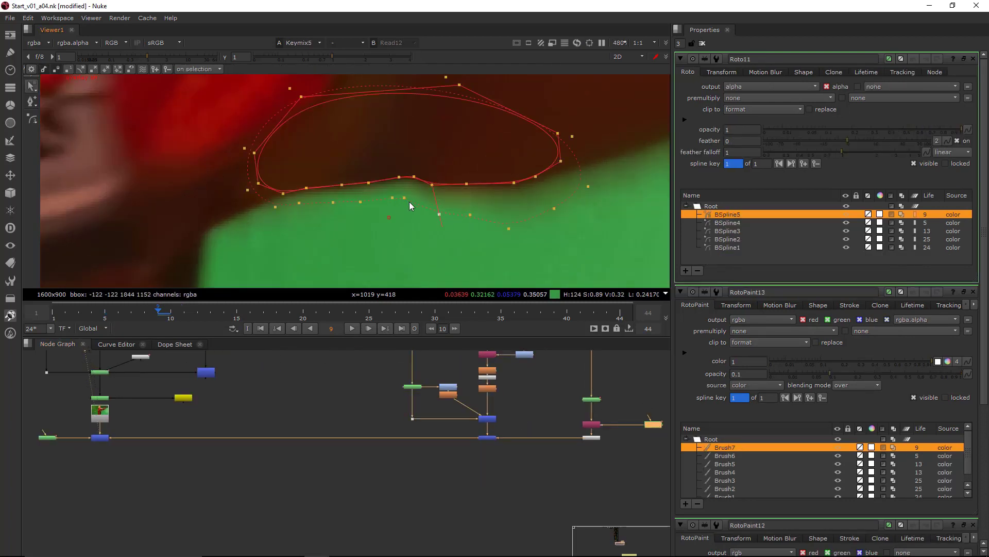
key(2)
key(1)
key(2)
scroll(535, 217, down, 6)
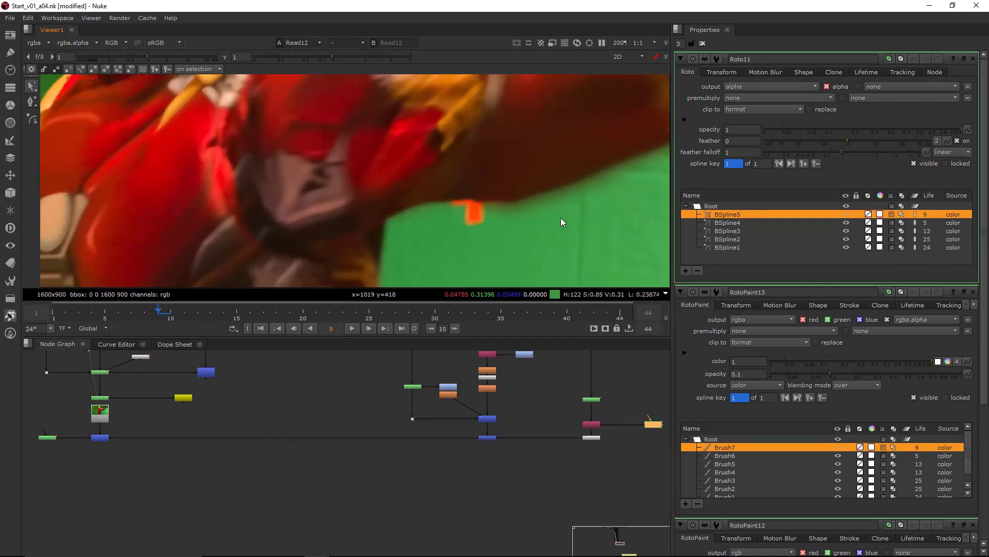
key(1)
key(q)
middle_drag(567, 218, 555, 200)
scroll(306, 413, down, 4)
middle_drag(214, 414, 304, 414)
scroll(304, 413, up, 5)
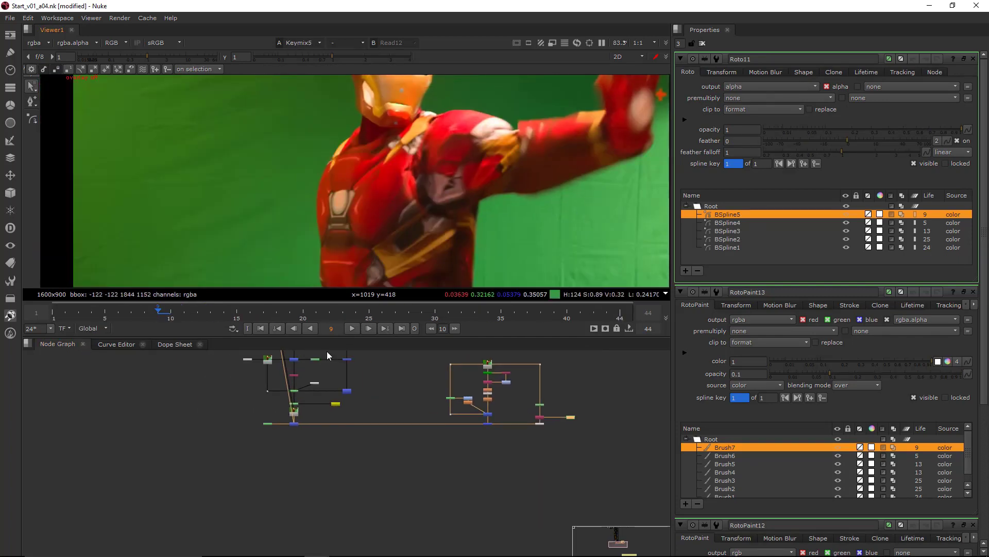
scroll(418, 214, down, 2)
Draw a closed B-Spline in Roto11 on frame 9 inside the raised hand, following its outer edge beside the marker.
middle_drag(419, 213, 366, 193)
scroll(533, 123, up, 7)
middle_drag(534, 124, 453, 130)
scroll(419, 420, down, 5)
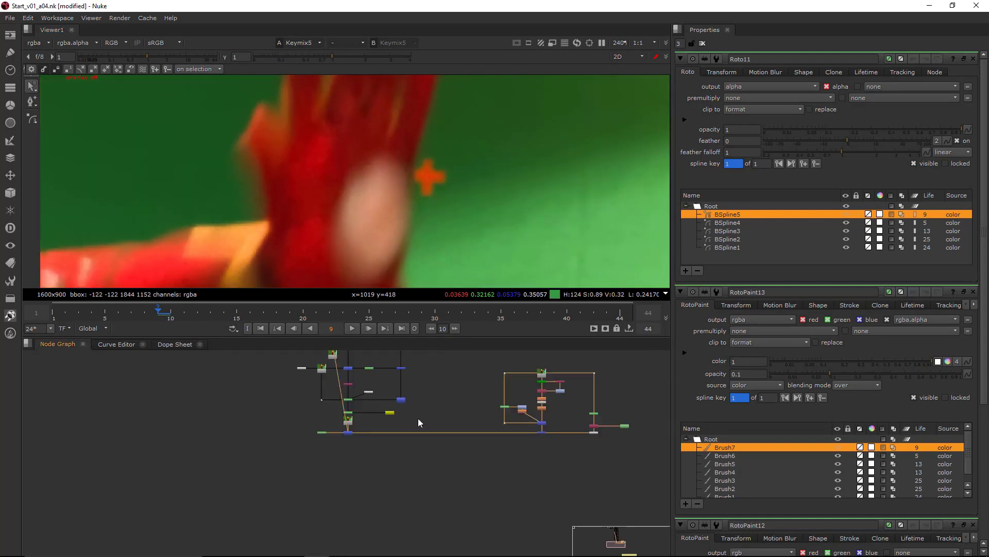
middle_drag(621, 423, 500, 396)
scroll(500, 395, up, 6)
click(499, 396)
scroll(392, 153, up, 2)
click(33, 120)
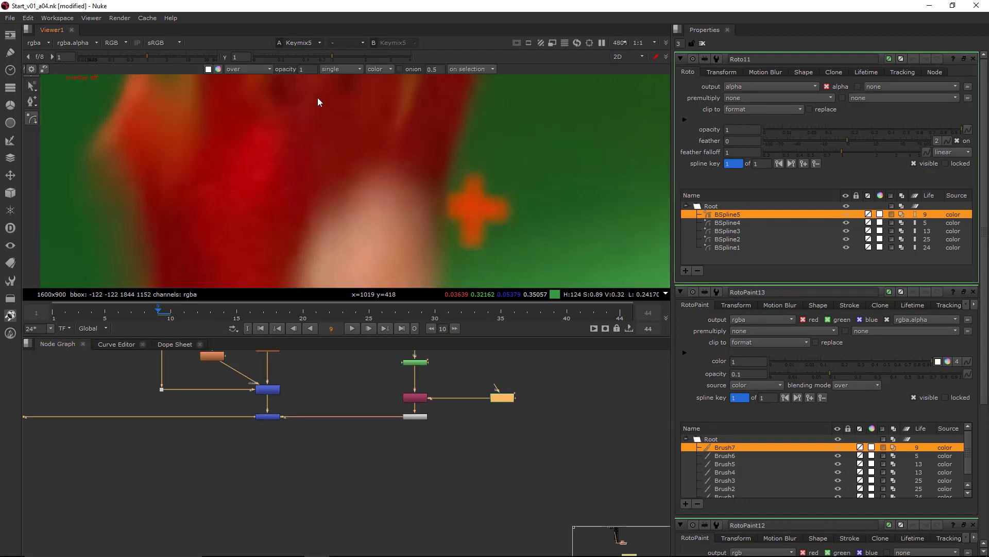
scroll(462, 121, up, 2)
click(457, 119)
key(q)
middle_drag(441, 176, 453, 143)
click(453, 150)
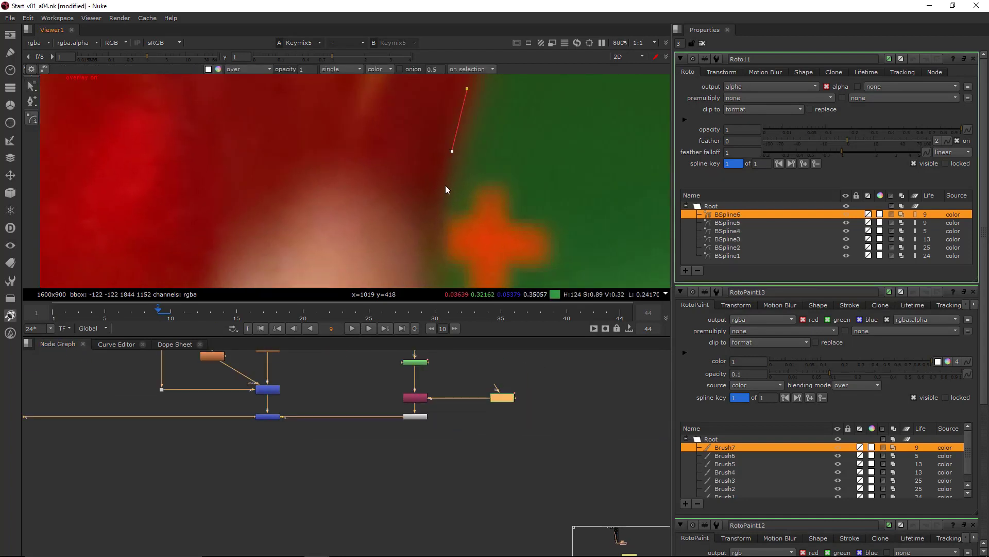
click(440, 201)
middle_drag(444, 226, 455, 141)
middle_drag(447, 229, 453, 161)
click(454, 167)
scroll(453, 174, down, 2)
click(448, 211)
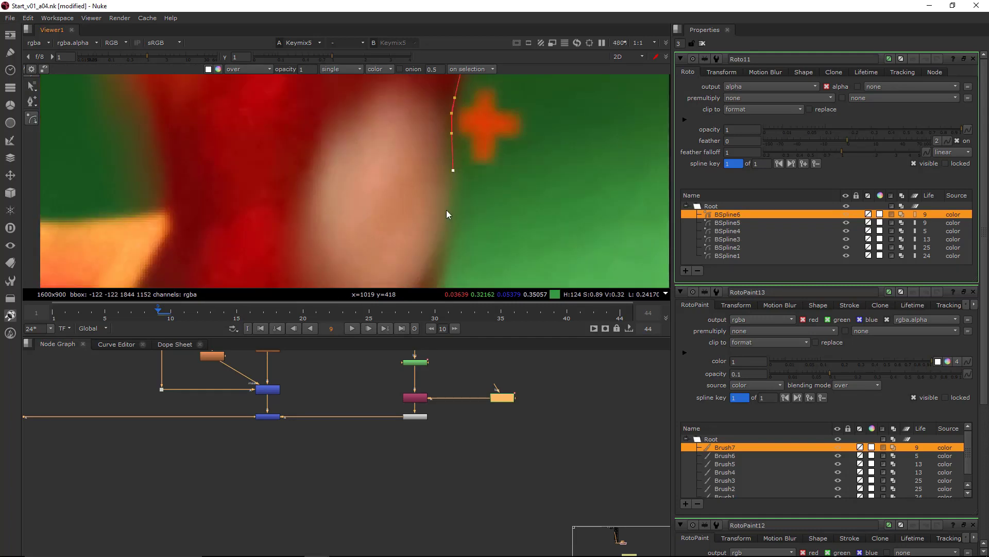
scroll(440, 247, down, 2)
click(431, 266)
click(416, 274)
click(377, 236)
click(421, 121)
click(450, 114)
click(452, 157)
Move the hand spline's upper point out to the hand edge and feather the whole shape outward.
scroll(457, 155, up, 2)
middle_drag(451, 77, 446, 102)
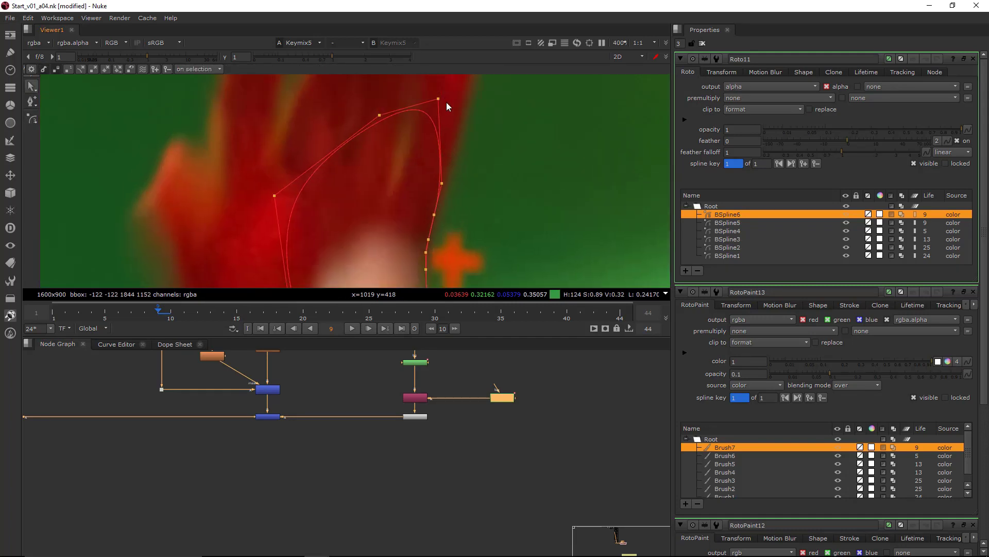
drag(438, 100, 463, 112)
middle_drag(477, 159, 486, 110)
key(ctrl+a)
key(e)
middle_drag(461, 220, 473, 197)
View Premult4 and smear the orange marker out of the hand patch's edge in RotoPaint12 with a brush size of about 42.
click(406, 416)
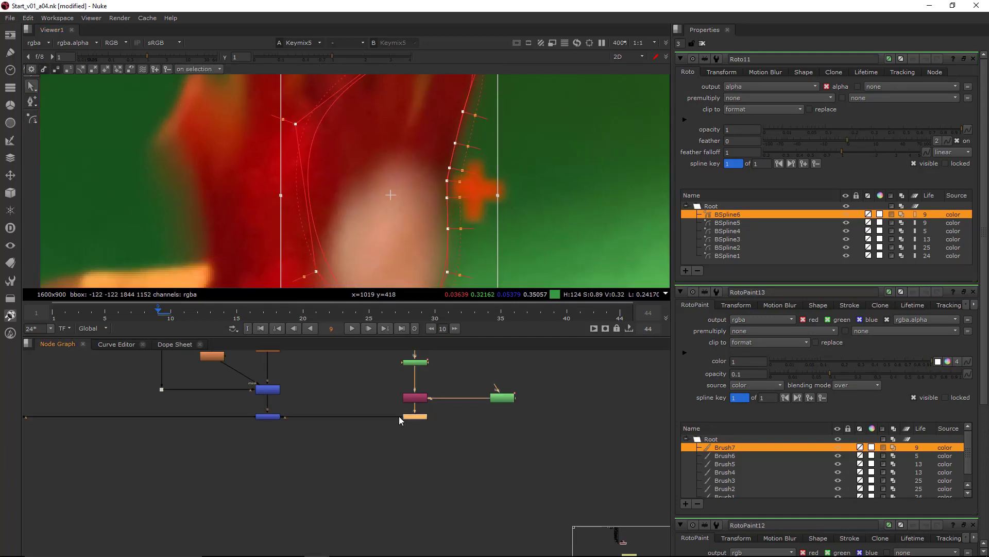
key(1)
double_click(425, 363)
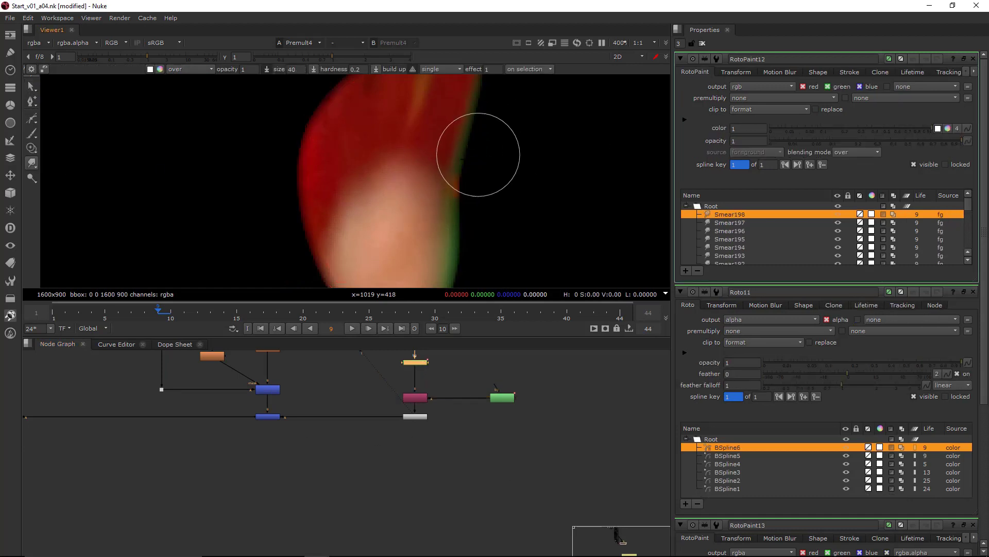
shift+drag(479, 155, 480, 155)
drag(453, 169, 471, 209)
mouse_move(453, 173)
mouse_down()
mouse_move(473, 174)
mouse_move(476, 153)
mouse_up()
drag(461, 135, 492, 137)
drag(452, 178, 464, 192)
middle_drag(453, 200, 443, 160)
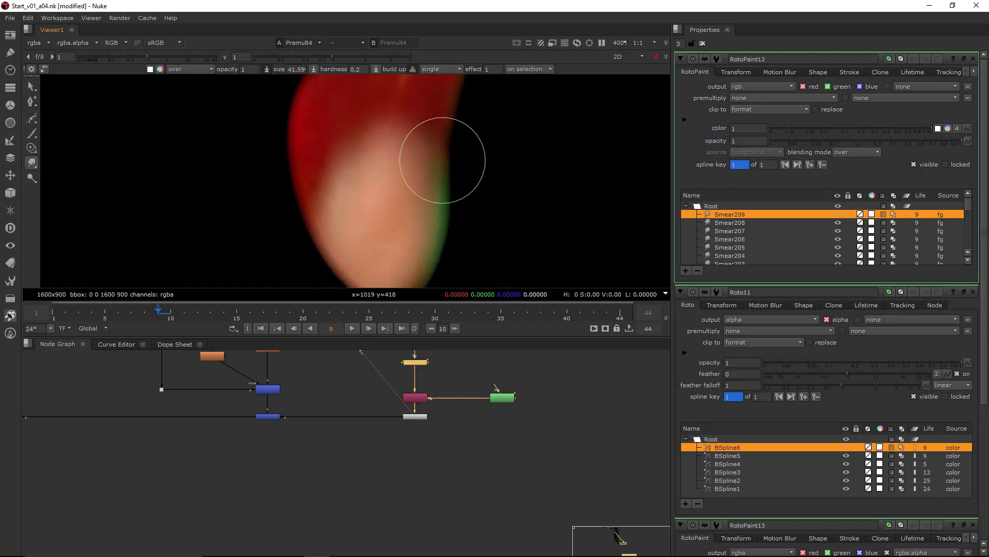
drag(444, 203, 463, 205)
drag(441, 217, 458, 222)
drag(442, 201, 461, 192)
drag(445, 175, 464, 172)
drag(445, 159, 479, 146)
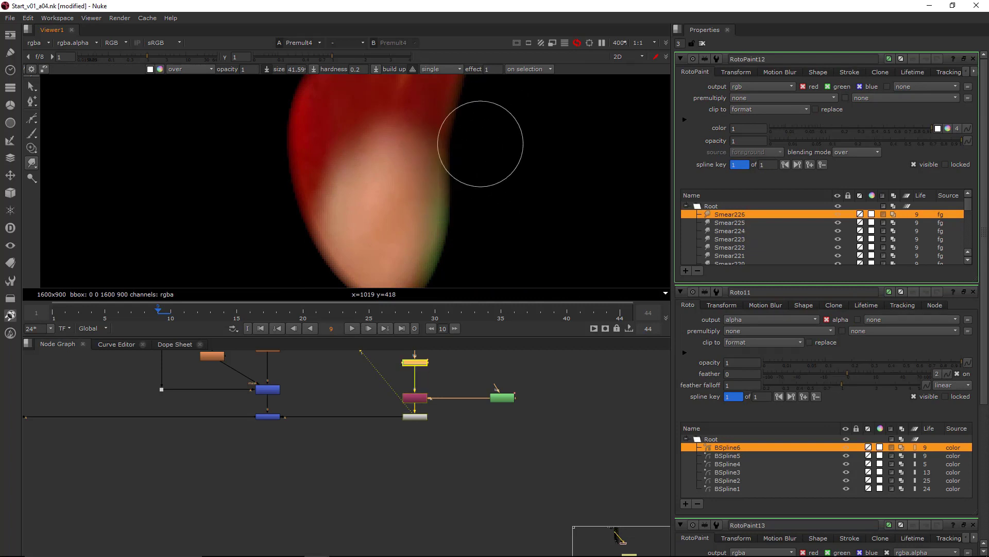
scroll(415, 492, down, 12)
scroll(340, 497, up, 11)
Paint the hand marker's area into the RotoPaint13 mask on frame 9 with a brush of about size 66 and opacity 0.1.
double_click(215, 472)
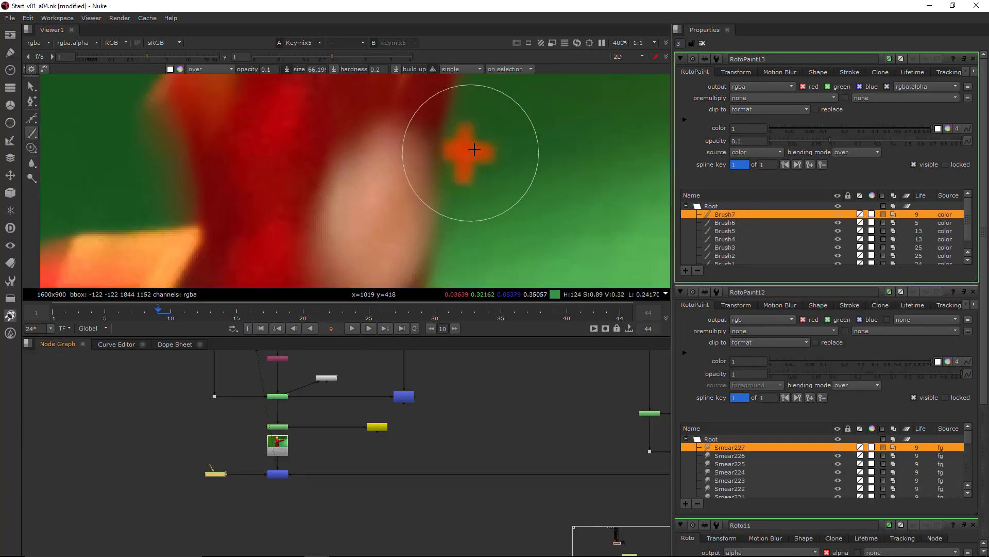
drag(478, 129, 459, 165)
scroll(590, 173, down, 4)
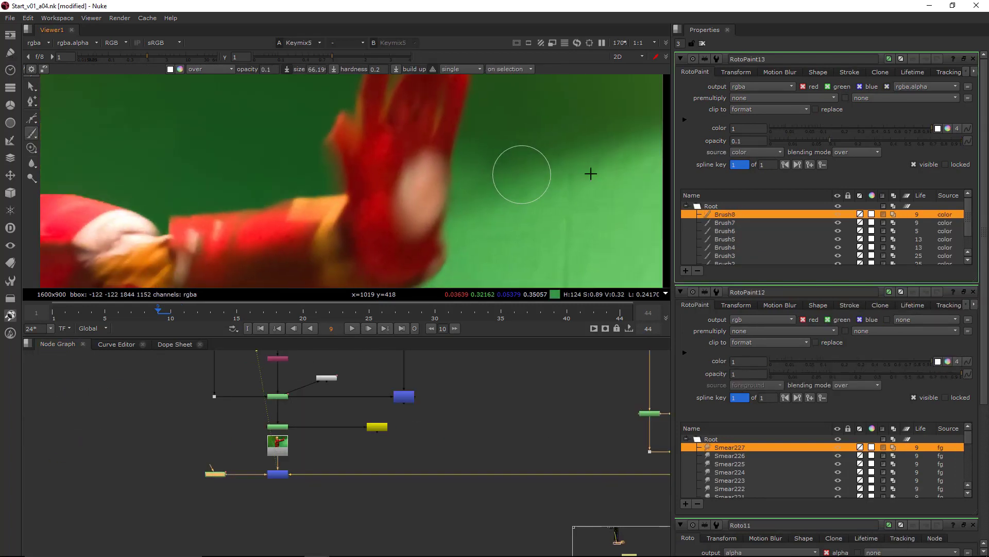
Open RotoPaint14 with the Smear tool and view the Keymix6 output on frame 9.
middle_drag(466, 421, 219, 429)
click(492, 482)
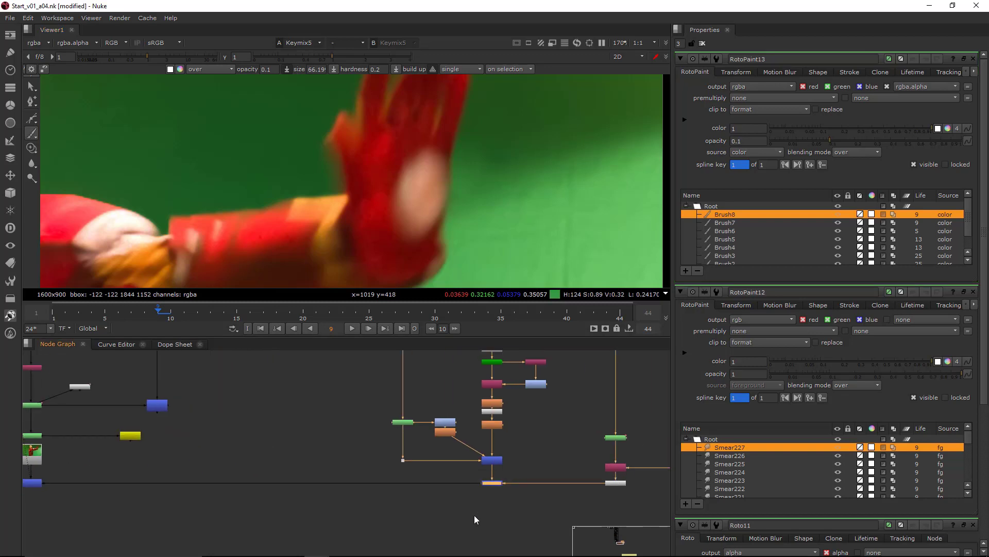
double_click(403, 422)
click(31, 163)
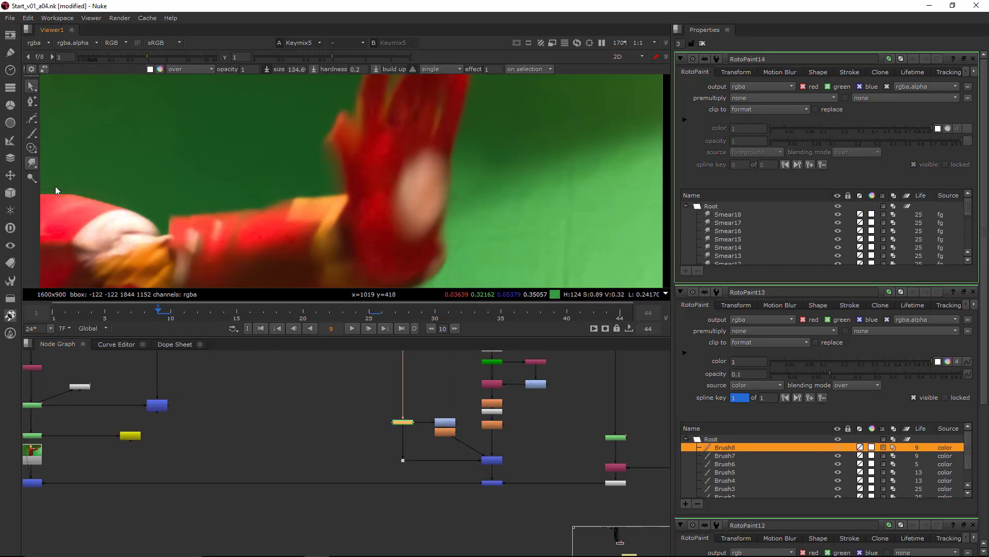
key(1)
click(455, 506)
drag(471, 477, 469, 479)
key(1)
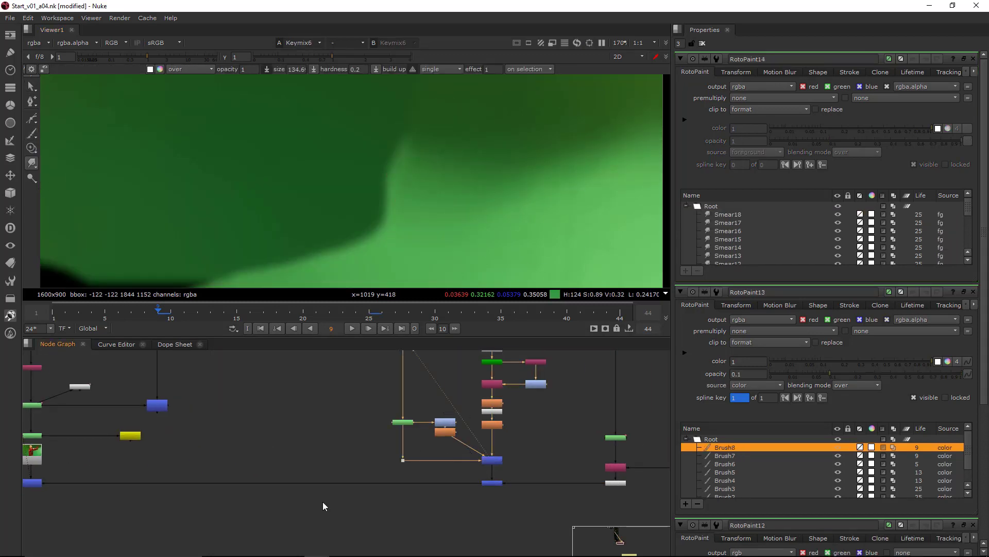
View Keymix5 and smear the green background beside the raised hand in RotoPaint14 on frame 9.
middle_drag(94, 500, 191, 498)
scroll(190, 497, up, 1)
drag(181, 464, 115, 497)
key(1)
drag(494, 144, 442, 178)
drag(499, 149, 435, 181)
mouse_move(516, 150)
mouse_down()
mouse_move(417, 182)
mouse_move(466, 175)
mouse_up()
drag(479, 186, 535, 233)
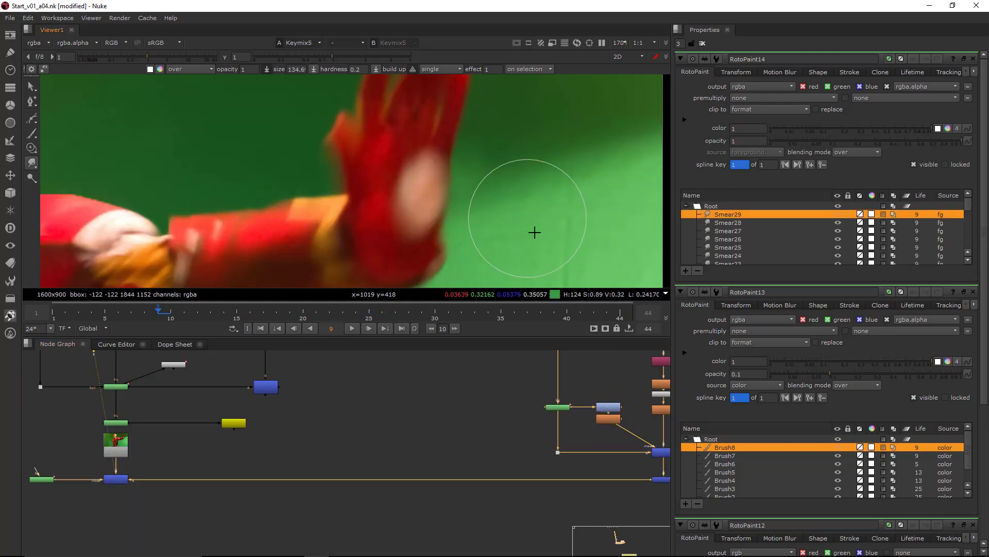
Examine the Keymix6 output and the node below it for the background smears on frame 9.
middle_drag(599, 433, 464, 423)
drag(451, 388, 390, 417)
key(1)
drag(549, 434, 510, 454)
key(1)
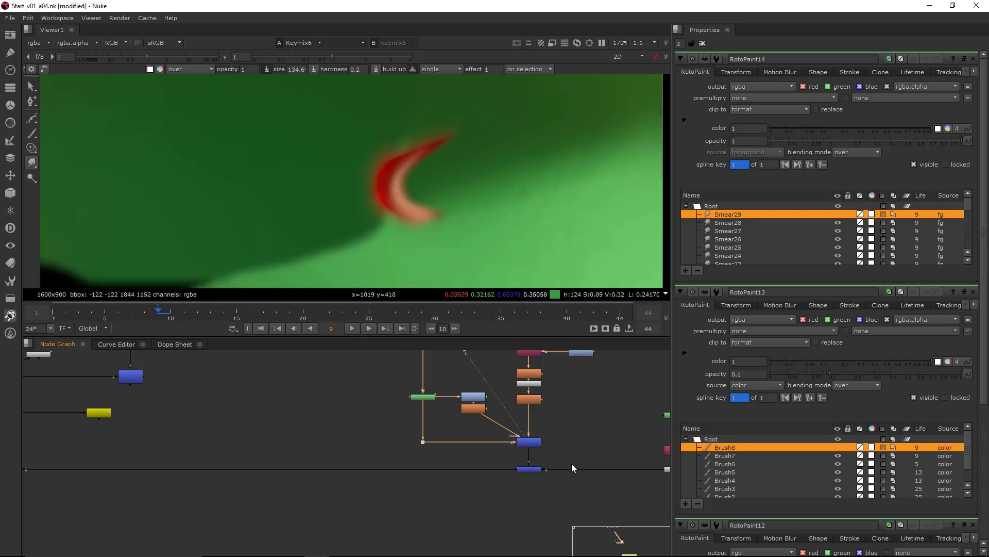
middle_drag(571, 462, 506, 463)
drag(497, 462, 412, 483)
key(1)
click(434, 466)
Return the view to Keymix5 and add more background smears next to the palm in RotoPaint14.
middle_drag(255, 473, 581, 450)
drag(267, 434, 213, 477)
key(1)
click(213, 477)
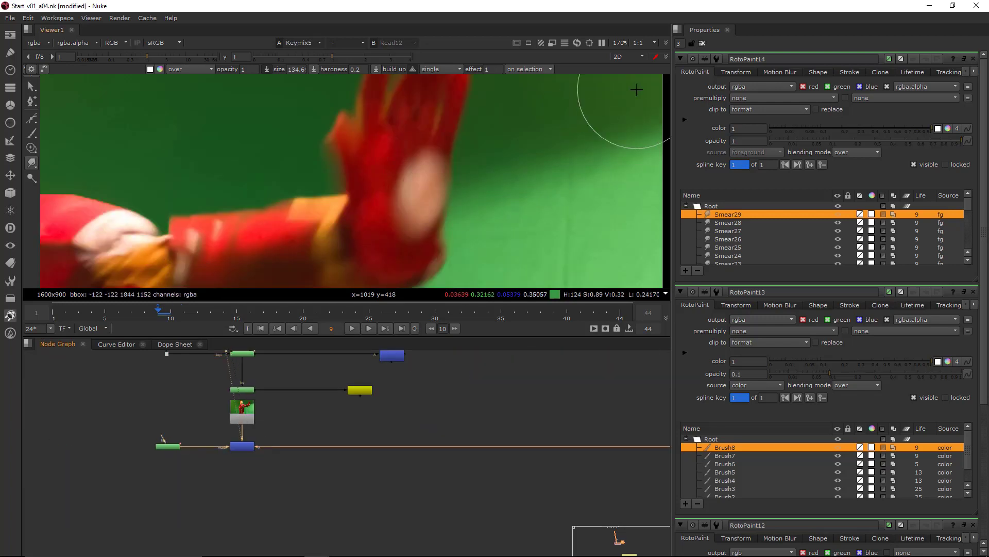
mouse_move(491, 171)
mouse_down()
mouse_move(442, 205)
mouse_move(456, 180)
mouse_up()
mouse_move(582, 123)
mouse_down()
mouse_move(506, 183)
mouse_move(426, 201)
mouse_up()
drag(501, 179, 497, 179)
Toggle Keymix5 off and on to compare the cleaned hand edge on frame 9 with the Read12 plate.
key(d)
key(d)
scroll(479, 166, up, 5)
key(d)
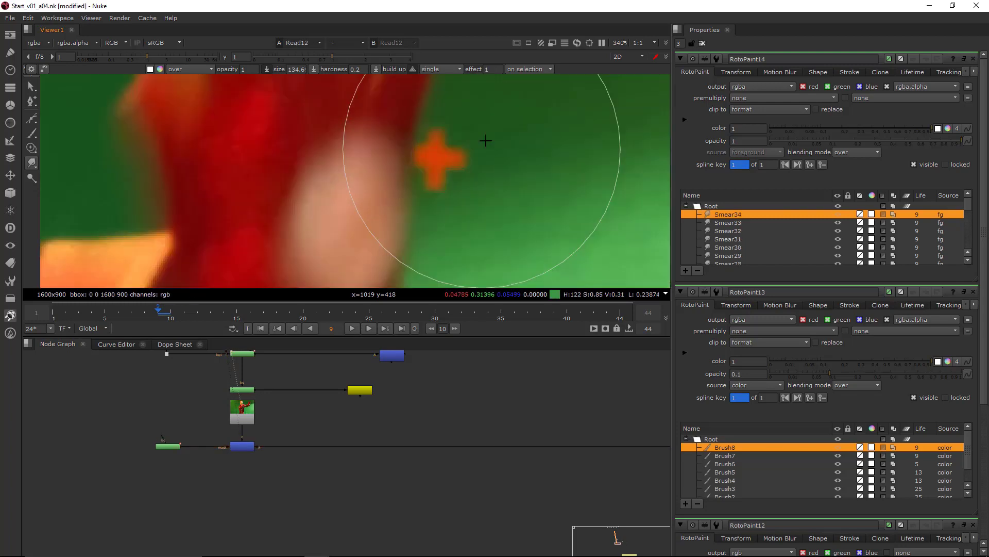
key(d)
scroll(472, 167, down, 10)
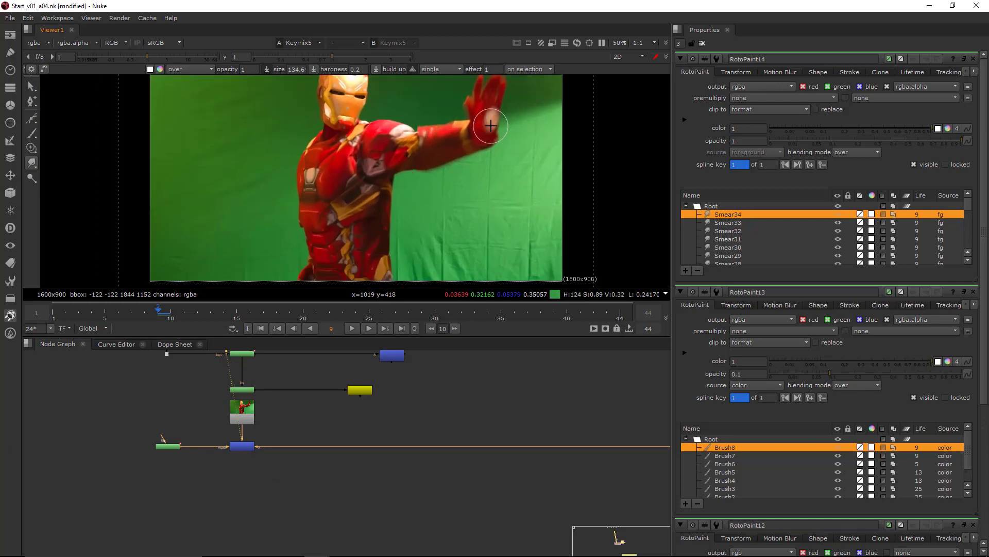
scroll(497, 103, down, 2)
scroll(531, 153, up, 2)
scroll(591, 408, down, 2)
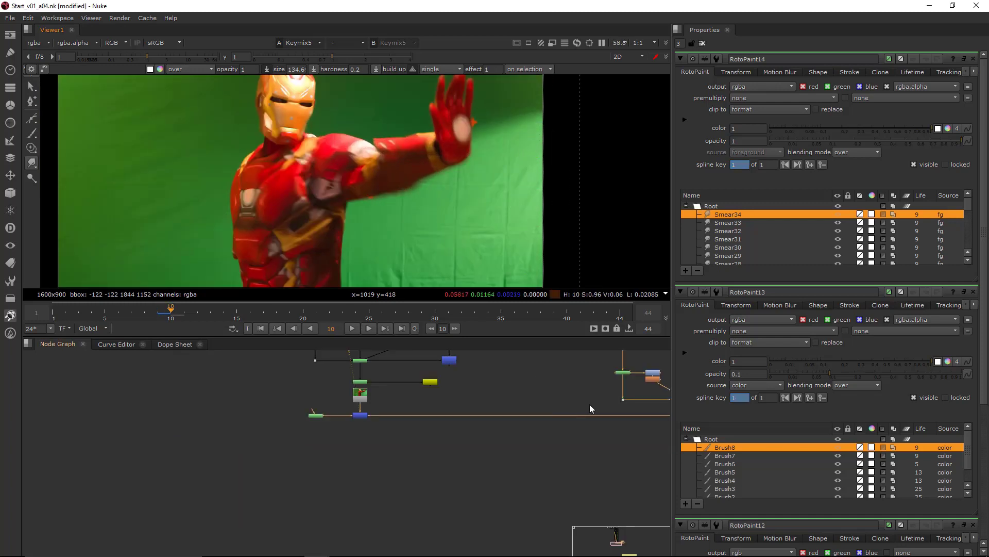
Start a new B-Spline in Roto11 on frame 10, following the raised hand's outer edge past the orange marker.
middle_drag(590, 405, 271, 436)
scroll(505, 433, up, 2)
double_click(508, 434)
click(524, 452)
right_click(31, 117)
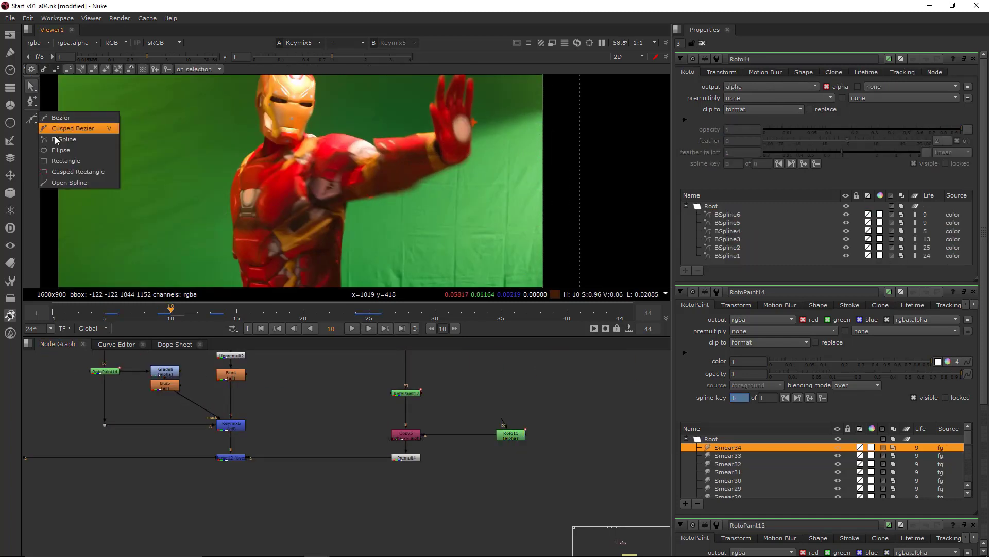
click(56, 140)
scroll(474, 116, up, 10)
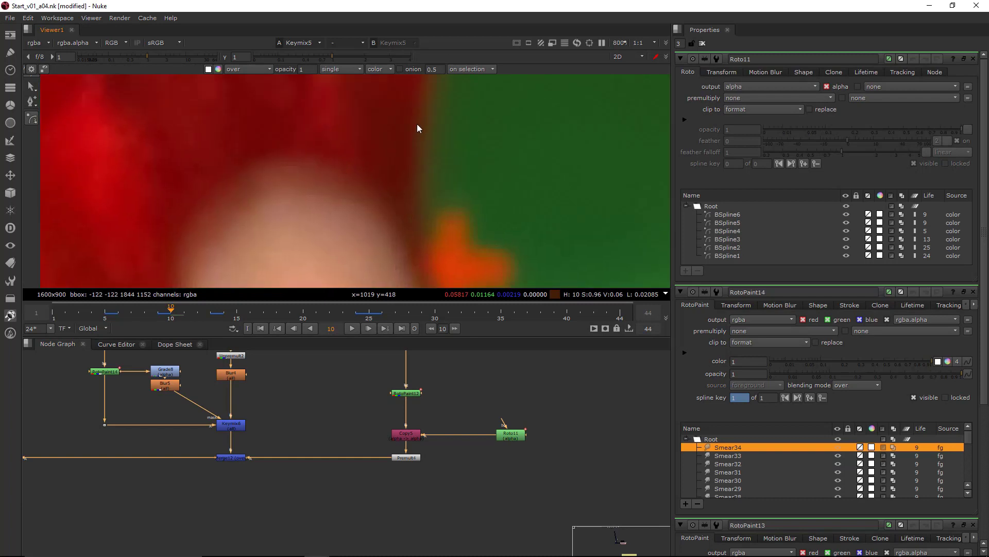
click(418, 124)
click(407, 167)
middle_drag(416, 183, 434, 135)
click(428, 176)
click(442, 167)
middle_drag(454, 191, 455, 115)
click(454, 147)
scroll(466, 160, down, 4)
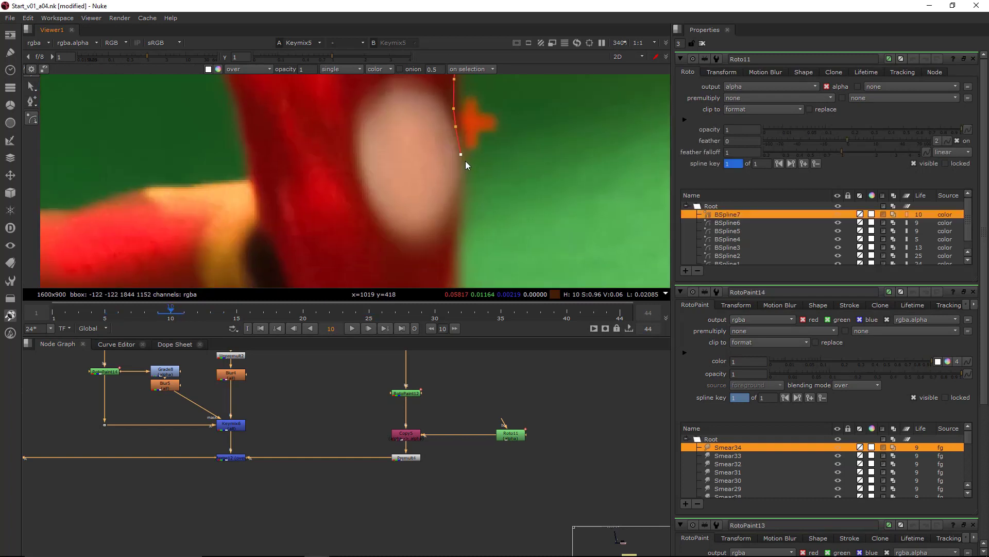
Continue the hand spline below and around the palm and close it at its first point.
click(458, 219)
scroll(456, 243, down, 3)
click(454, 246)
click(449, 264)
click(417, 262)
click(378, 203)
click(400, 104)
click(439, 95)
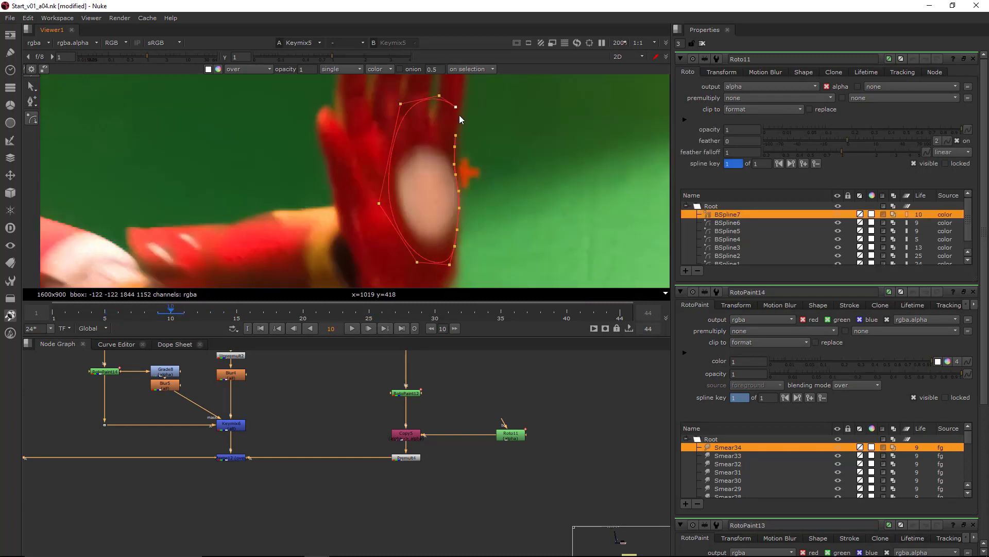
click(455, 135)
Feather the whole hand spline outward and check its alpha against frame 9.
scroll(475, 184, up, 5)
key(e)
scroll(492, 181, down, 3)
key(Left)
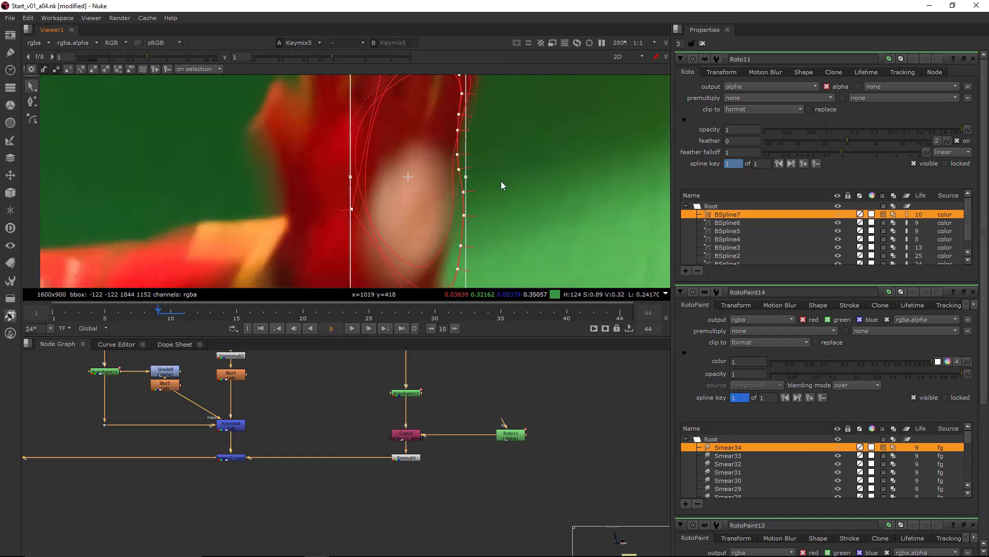
key(a)
key(a)
key(Right)
scroll(472, 201, up, 4)
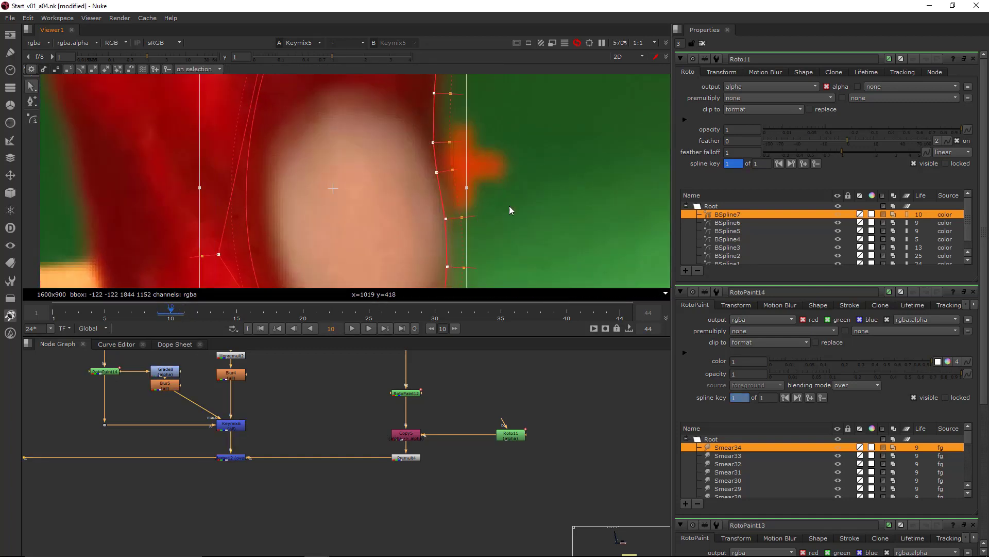
View Premult4 and smear the marker out of the hand patch's edge in RotoPaint12 on frame 10 with a brush size of about 26.
key(o)
key(1)
double_click(406, 392)
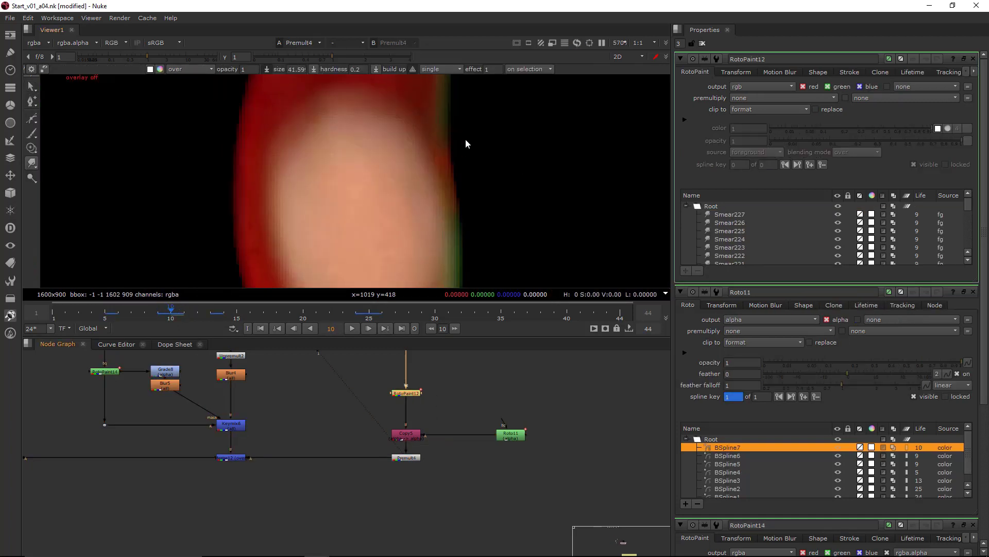
middle_drag(478, 136, 456, 150)
mouse_move(436, 144)
shift+mouse_down()
mouse_move(414, 144)
mouse_move(422, 135)
shift+mouse_up()
drag(420, 141, 432, 149)
drag(422, 160, 446, 185)
mouse_move(435, 188)
mouse_down()
mouse_move(463, 198)
mouse_move(449, 215)
mouse_move(412, 166)
mouse_move(413, 94)
mouse_up()
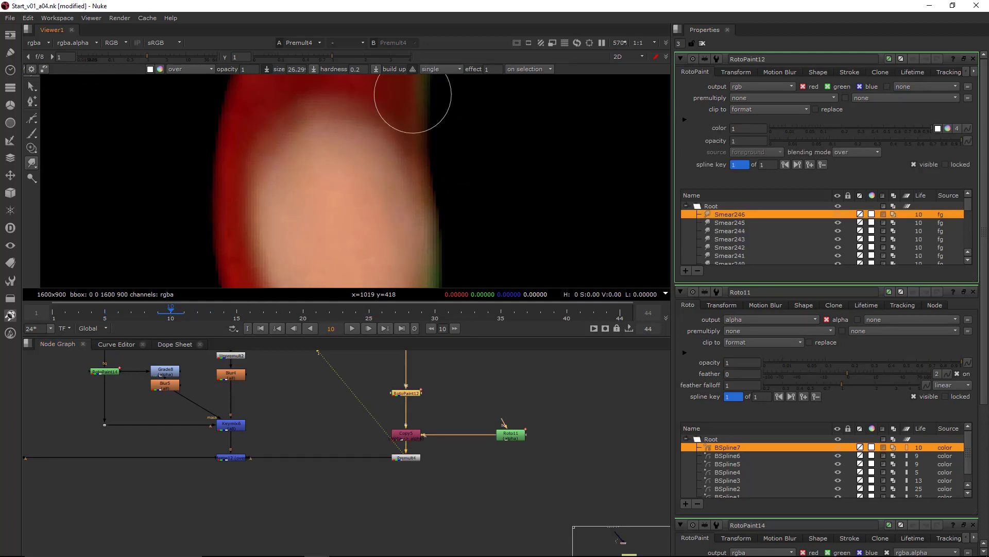
mouse_move(416, 133)
mouse_down()
mouse_move(464, 166)
mouse_move(451, 213)
mouse_up()
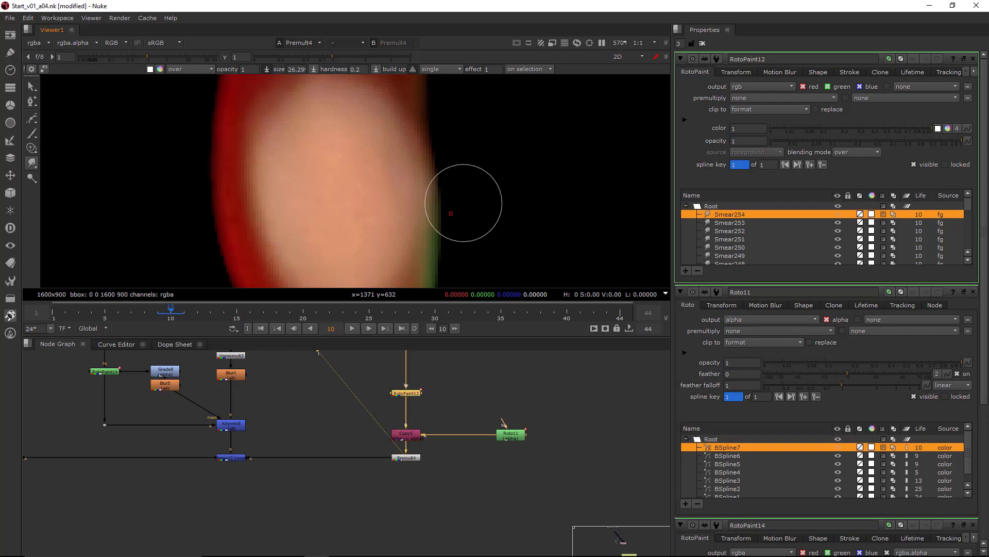
View the Read12 plate around the arm's lower edge on frame 10 and open Roto11.
scroll(320, 492, down, 3)
middle_drag(419, 439, 613, 405)
scroll(368, 192, down, 3)
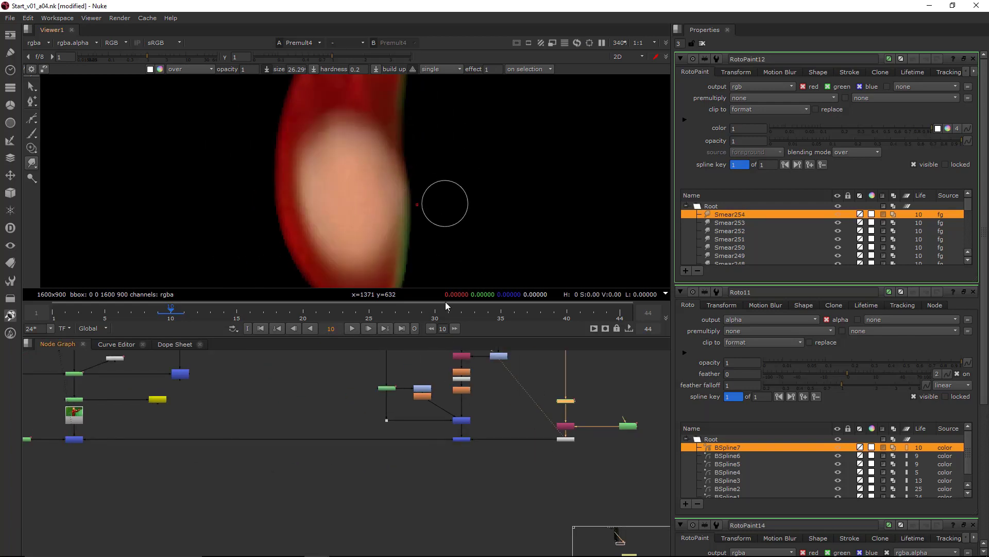
click(78, 418)
key(1)
scroll(320, 199, down, 6)
middle_drag(320, 199, 433, 177)
double_click(628, 426)
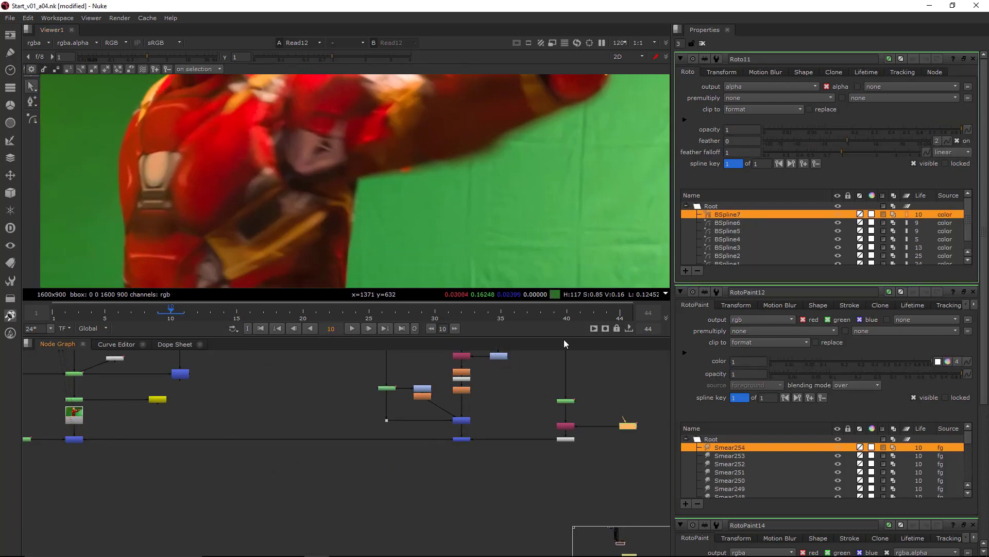
Draw a closed B-Spline in Roto11 on frame 10 inside the upper arm, following its lower edge above the marker.
scroll(403, 169, up, 8)
scroll(404, 169, up, 2)
click(31, 118)
scroll(355, 215, up, 3)
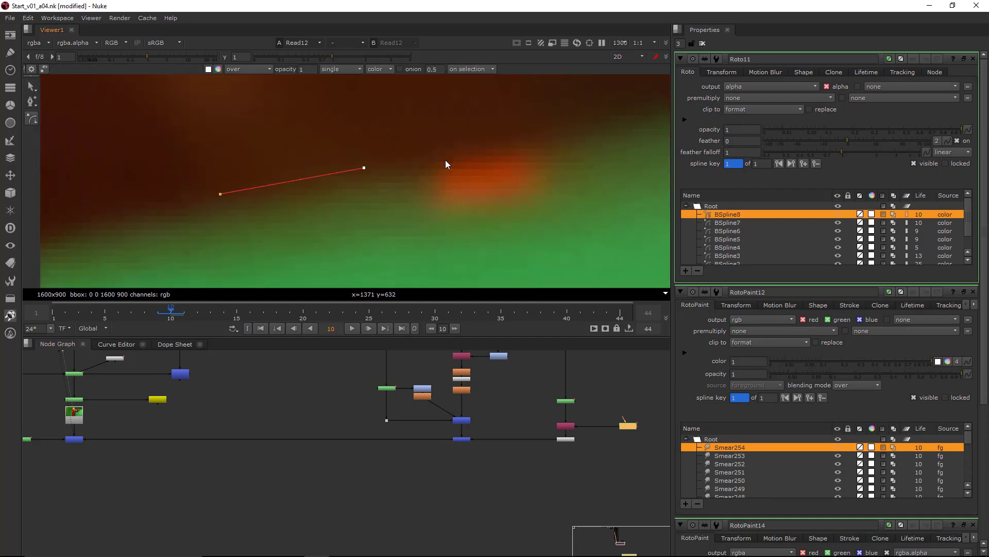
scroll(435, 179, down, 2)
scroll(482, 196, down, 3)
click(552, 126)
click(398, 115)
click(288, 150)
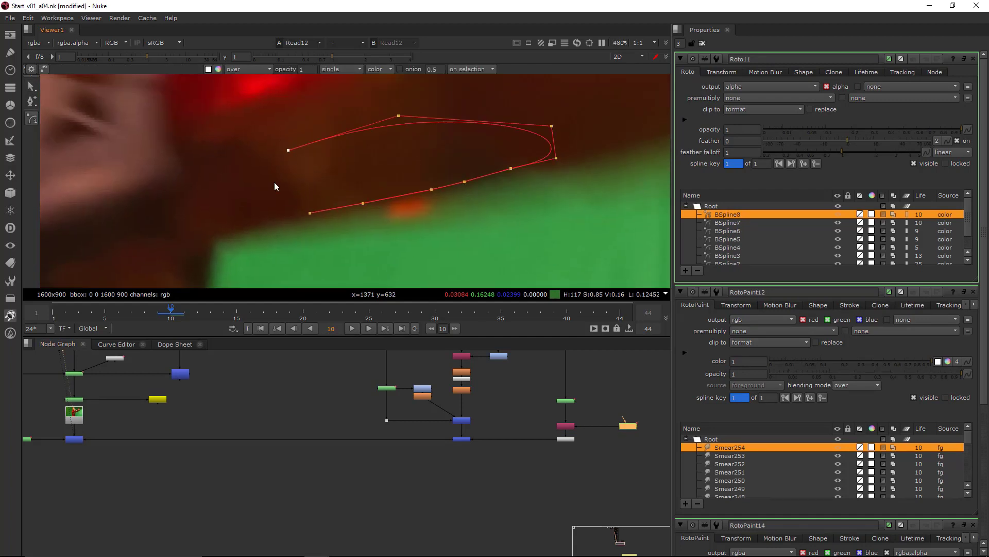
click(272, 196)
click(310, 213)
Feather all points of the arm spline outward and shift the feather outline down past the arm's lower edge.
key(ctrl+a)
key(e)
click(33, 84)
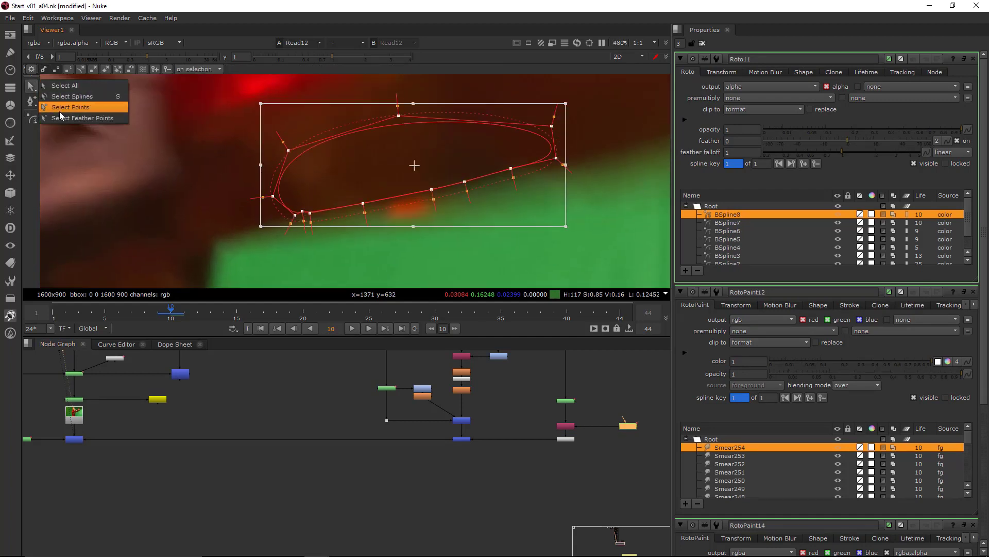
click(59, 108)
ctrl+shift+drag(566, 104, 626, 152)
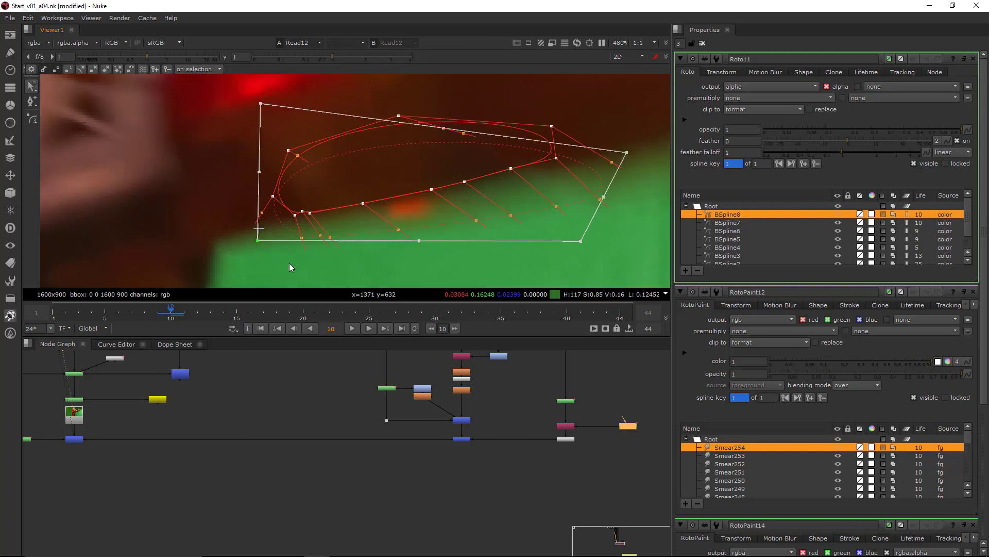
click(467, 114)
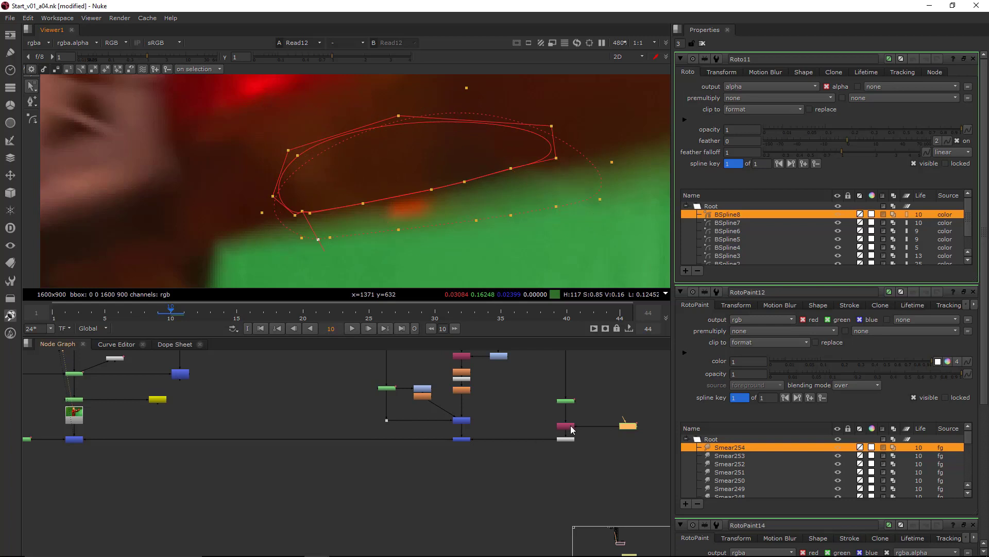
View Premult4 and smear the orange marker out of the arm patch's lower edge in RotoPaint12.
click(564, 440)
key(1)
double_click(571, 401)
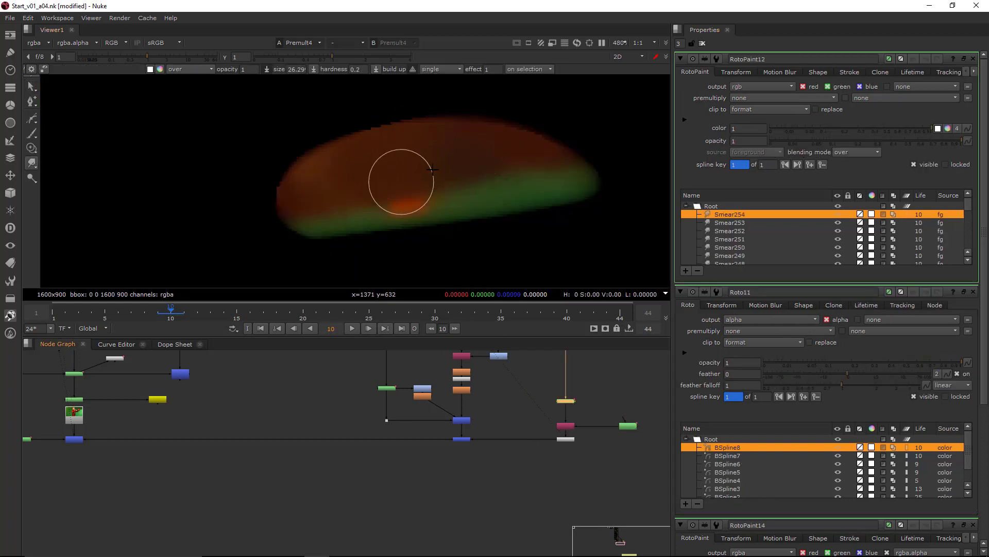
drag(404, 224, 423, 192)
mouse_move(359, 210)
mouse_down()
mouse_move(415, 205)
mouse_move(335, 217)
mouse_move(408, 199)
mouse_move(511, 238)
mouse_move(419, 199)
mouse_move(365, 214)
mouse_move(434, 197)
mouse_up()
mouse_move(484, 219)
mouse_down()
mouse_move(435, 239)
mouse_move(478, 236)
mouse_up()
View Keymix5 and paint the arm and hand marker areas into the RotoPaint13 mask on frame 10 with a brush size of about 44.
click(75, 440)
key(1)
middle_drag(60, 455, 238, 440)
double_click(196, 426)
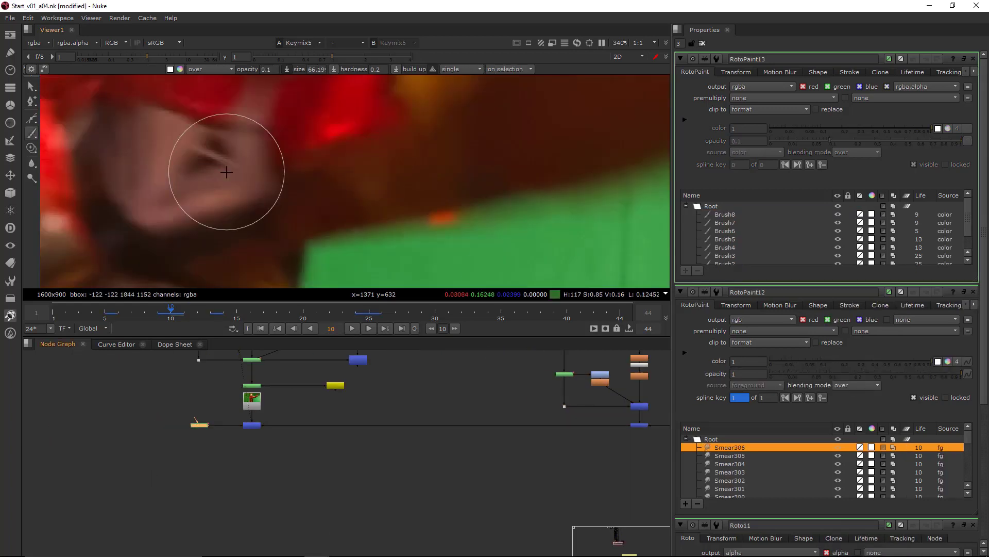
scroll(454, 202, up, 4)
mouse_move(477, 163)
shift+mouse_down()
mouse_move(442, 177)
mouse_move(508, 164)
mouse_move(418, 200)
shift+mouse_up()
scroll(509, 232, down, 8)
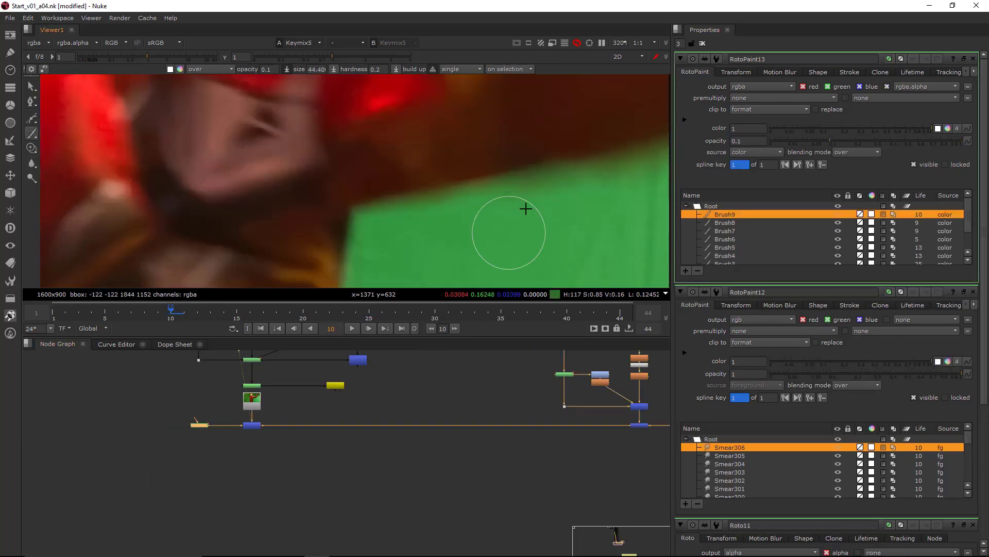
scroll(481, 192, up, 5)
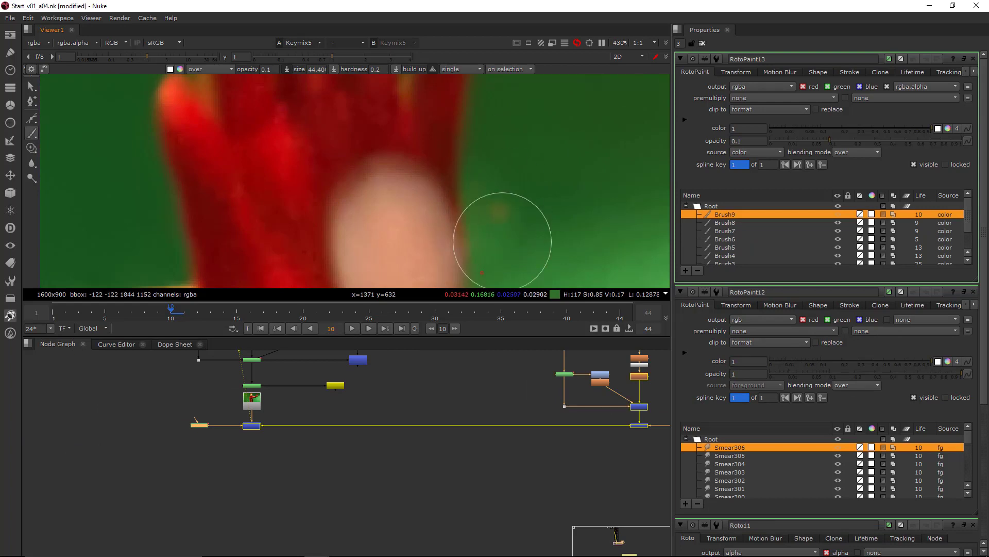
middle_drag(537, 155, 534, 82)
Smear the green background beside the hand in RotoPaint14 on frame 10 with a brush size of about 90.
middle_drag(602, 366, 555, 453)
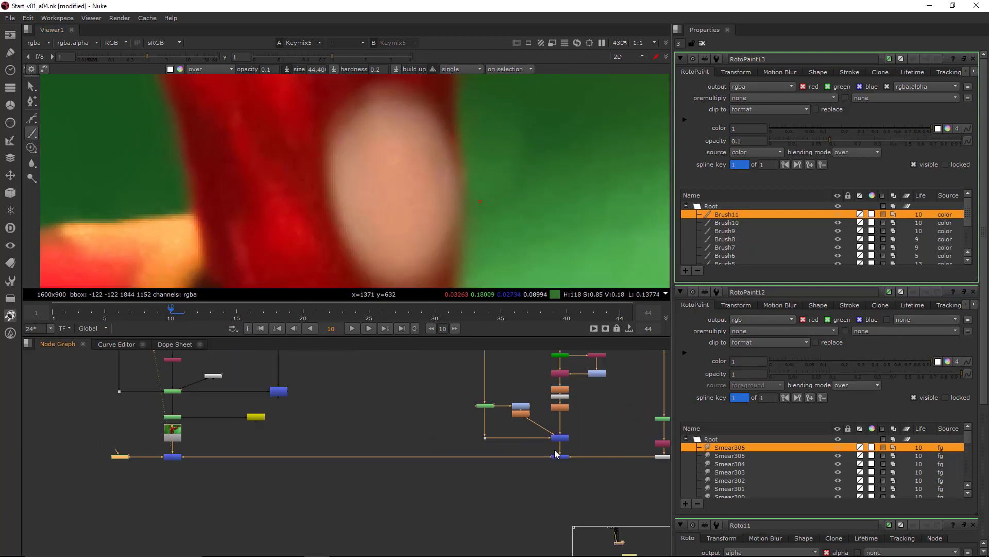
double_click(487, 405)
scroll(460, 191, down, 3)
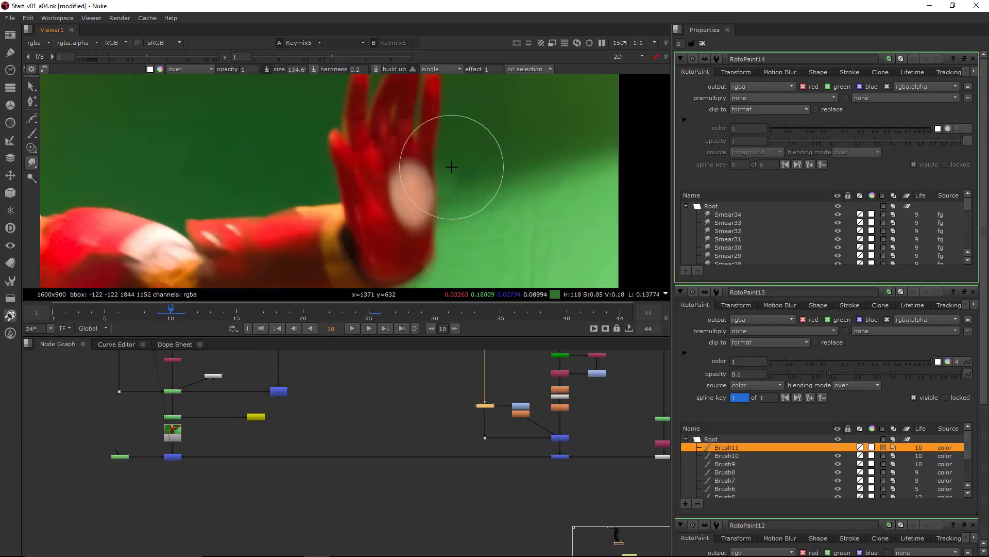
shift+drag(460, 191, 456, 192)
drag(462, 187, 444, 200)
mouse_move(510, 175)
mouse_down()
mouse_move(492, 168)
mouse_move(445, 206)
mouse_move(484, 205)
mouse_up()
View the original Read12 plate on frame 10 and examine the connections of Read12 and RotoPaint13 into Keymix5.
double_click(180, 429)
key(1)
drag(181, 429, 133, 492)
click(153, 540)
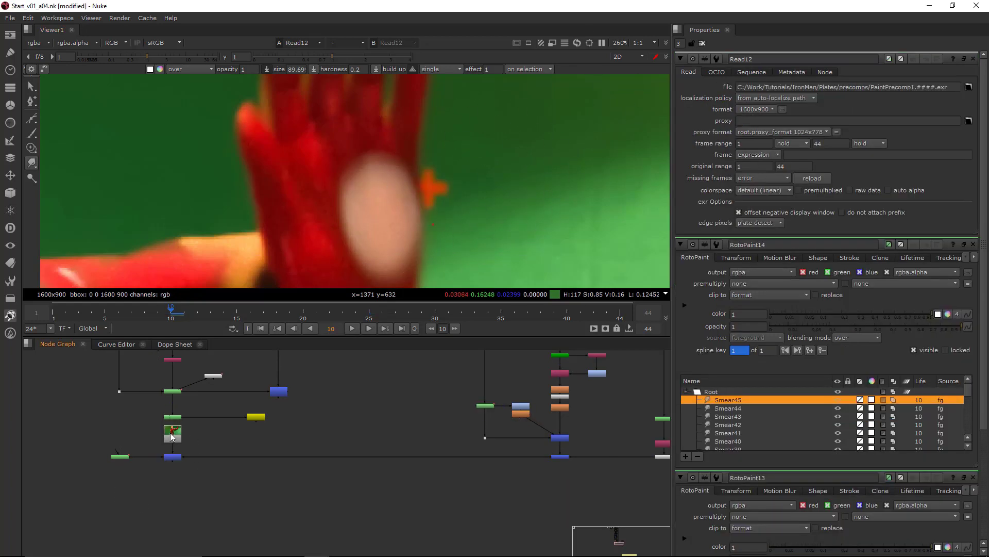
key(ctrl+z)
scroll(180, 417, up, 4)
scroll(250, 504, down, 2)
scroll(244, 499, up, 4)
middle_drag(245, 499, 349, 431)
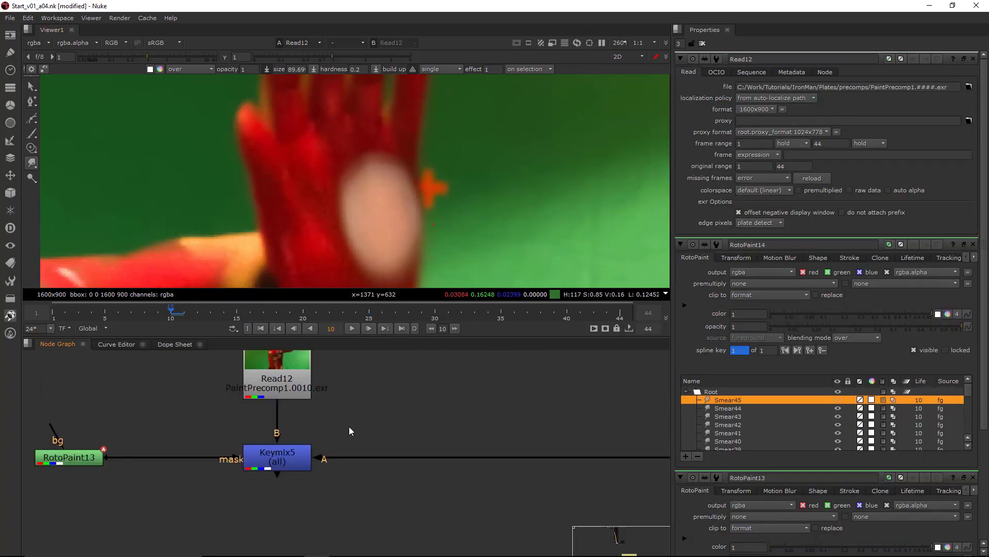
Smear the green background beside the hand marker further in RotoPaint14 on frame 10 and inspect the arm's lower edge in Keymix5.
key(2)
mouse_move(492, 176)
mouse_down()
mouse_move(459, 177)
mouse_move(424, 200)
mouse_up()
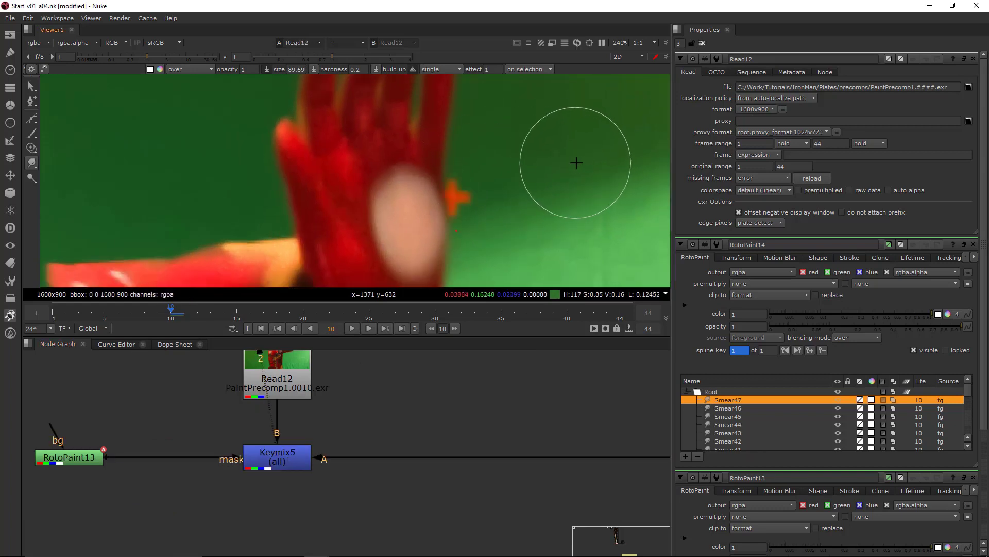
scroll(557, 204, down, 4)
scroll(552, 194, down, 4)
middle_drag(431, 250, 482, 157)
scroll(495, 156, up, 6)
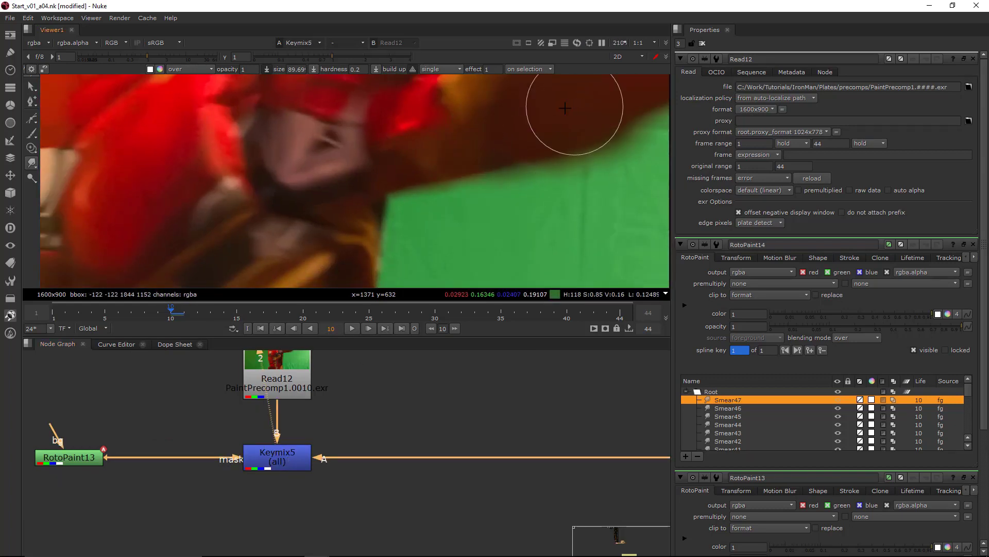
Open Roto11 and, viewing Keymix5, pull the feather outward along the lower edge of the arm patch shape on frame 10.
click(328, 388)
middle_drag(298, 395, 286, 401)
scroll(285, 401, down, 7)
middle_drag(534, 405, 390, 427)
double_click(601, 426)
key(1)
scroll(470, 195, up, 2)
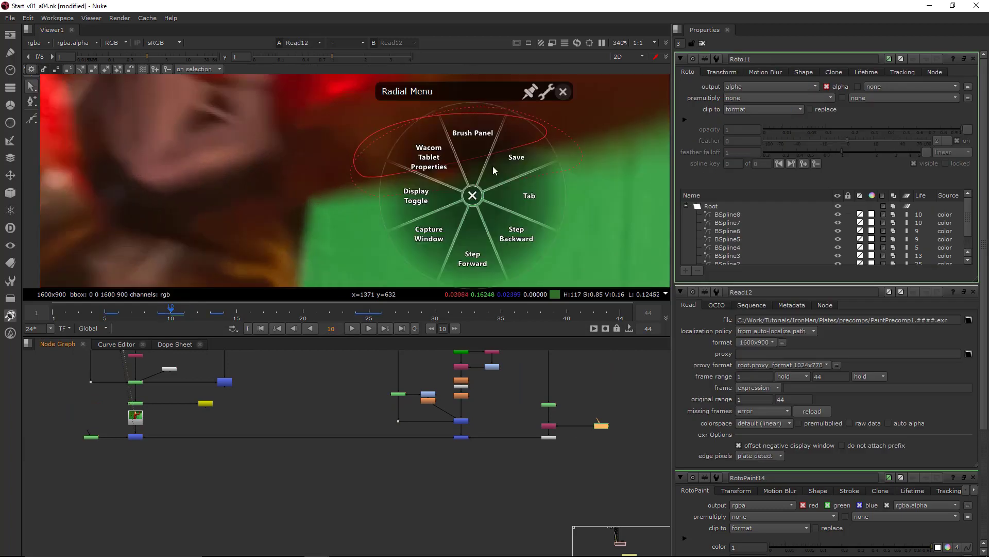
click(493, 166)
click(140, 437)
key(1)
scroll(471, 169, up, 2)
click(427, 162)
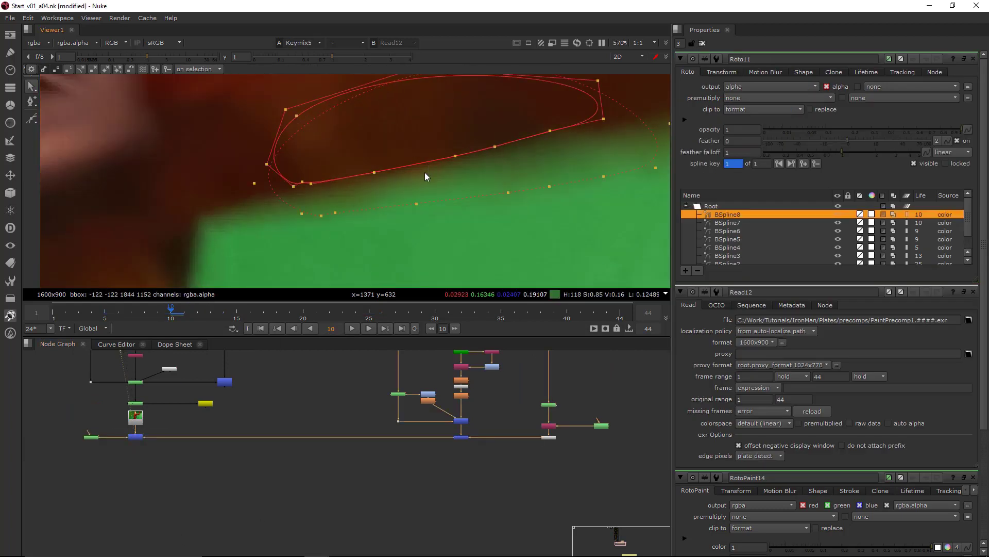
scroll(490, 239, down, 1)
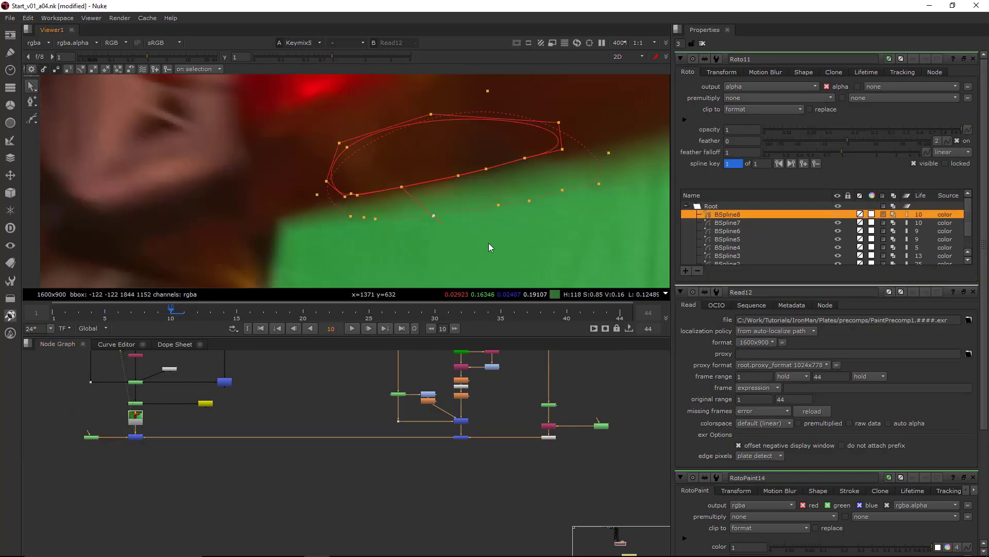
Hide the overlay and step through Keymix5 from frame 10 to 28 to check for remaining markers.
key(o)
scroll(474, 178, down, 1)
scroll(471, 167, up, 2)
key(o)
scroll(562, 212, down, 10)
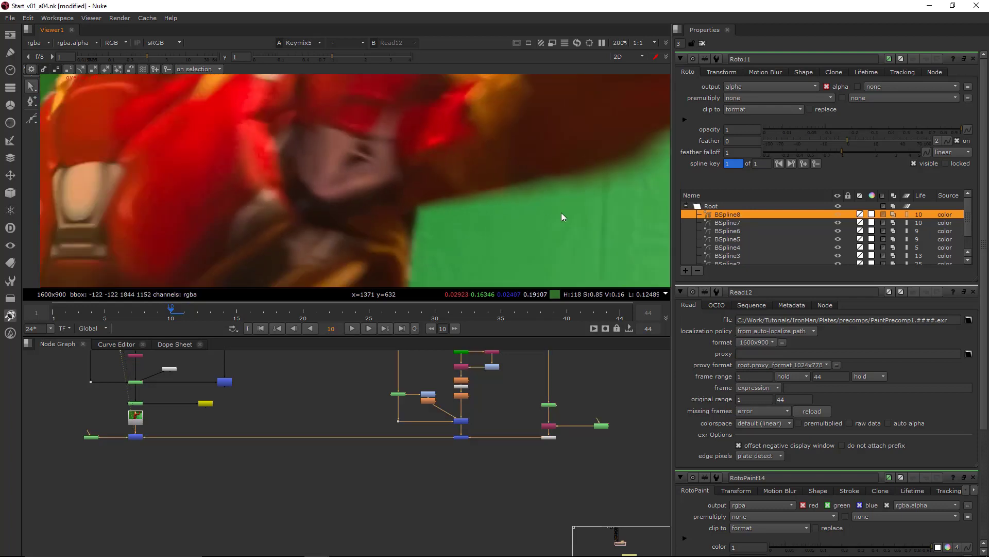
middle_drag(492, 191, 487, 186)
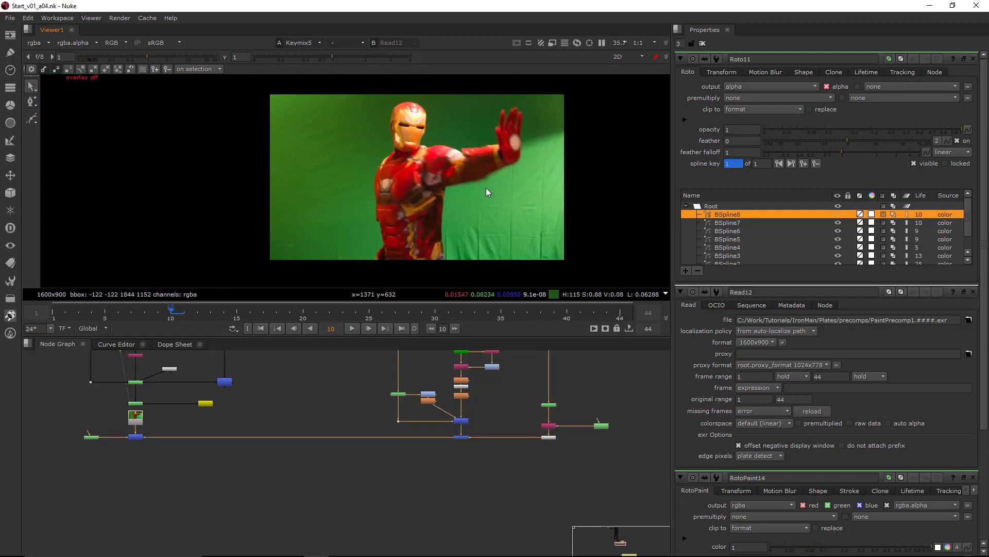
key(Right)
key(Right)
key(Right)
key(Right)
key(Right)
key(Right)
key(Right)
key(Right)
key(Right)
key(Right)
key(Right)
key(Right)
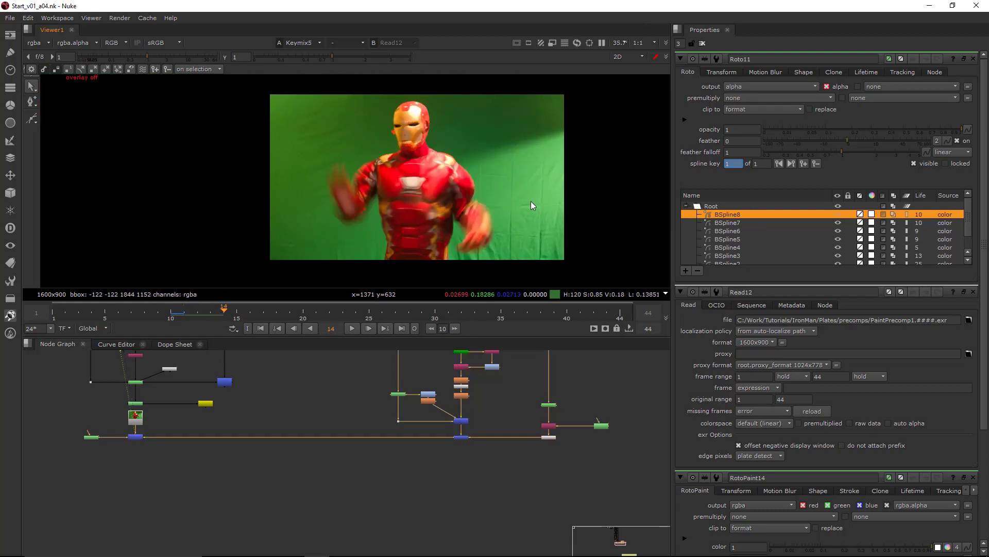
scroll(530, 201, up, 5)
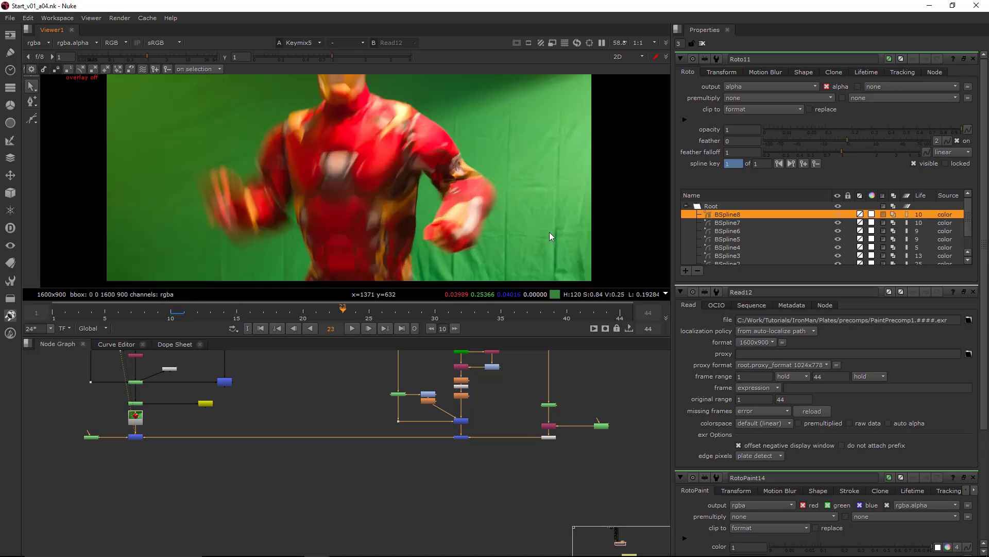
key(Right)
key(Right)
key(Right)
key(Right)
key(Right)
key(Right)
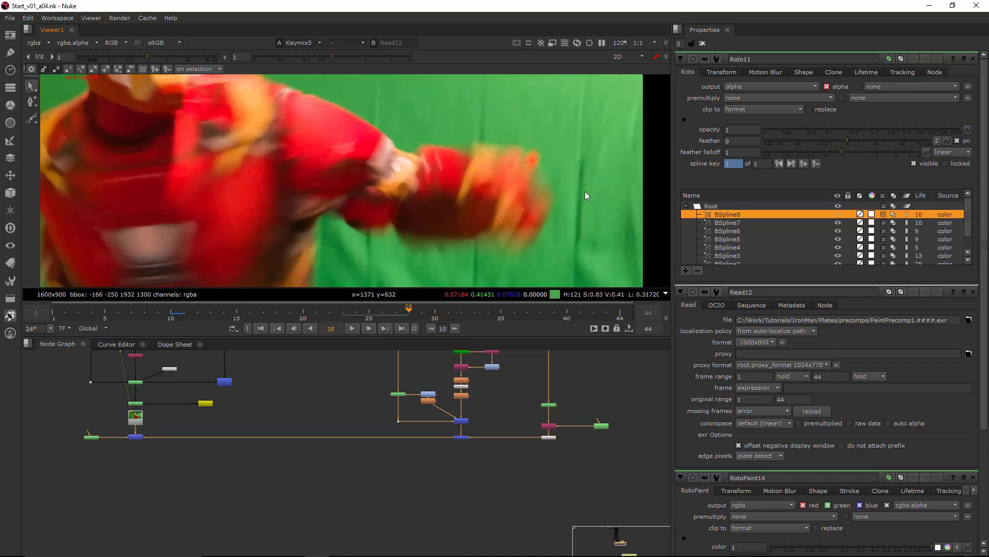
Draw a closed B-spline in Roto11 around the fist beside the orange marker on frame 28 and feather its outer edge.
click(31, 119)
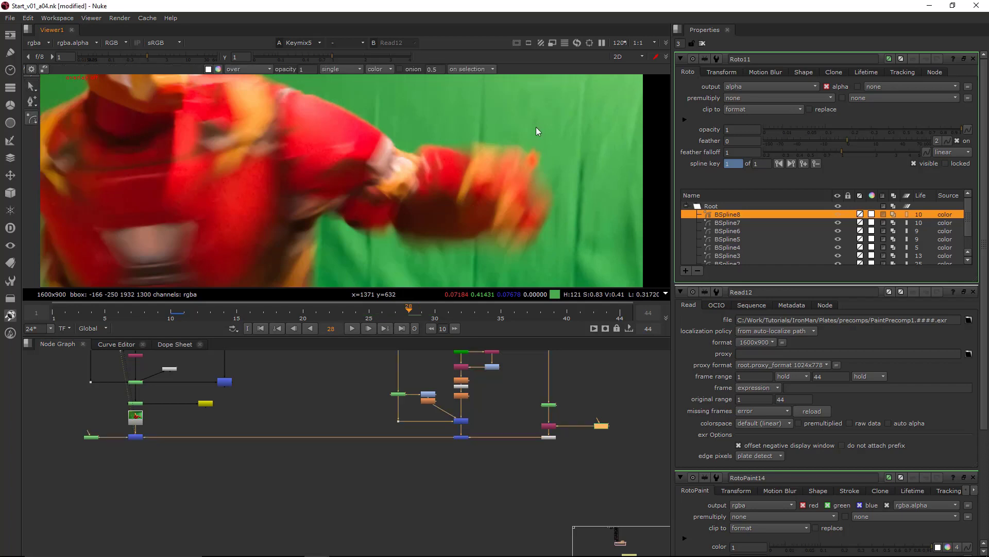
scroll(422, 143, up, 4)
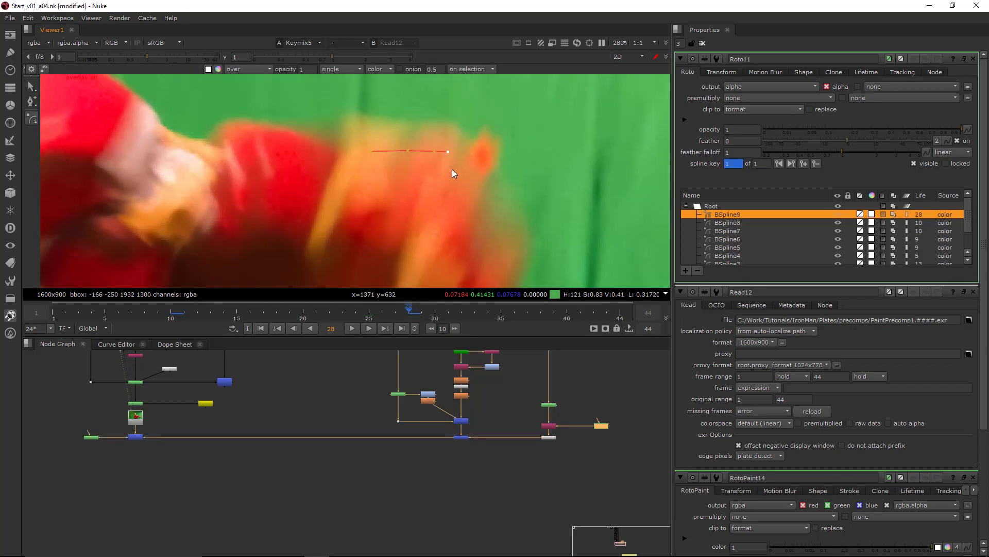
click(482, 211)
click(498, 238)
middle_drag(495, 182, 483, 137)
click(499, 214)
click(493, 237)
click(282, 125)
middle_drag(354, 98, 354, 134)
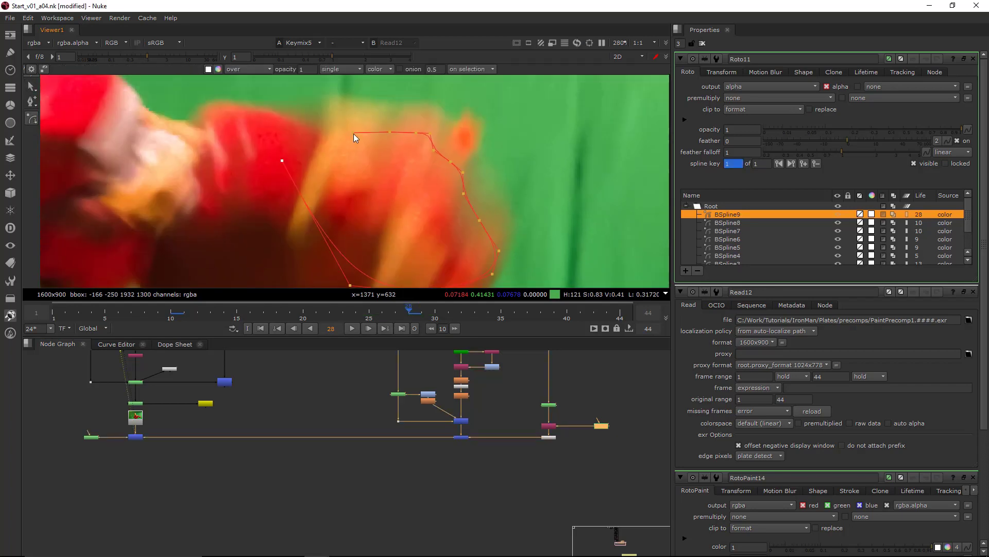
click(354, 134)
View Premult4 and smear the marker and green edge out of the fist patch in RotoPaint12 on frame 28 with a brush size of about 41.
drag(565, 430, 530, 453)
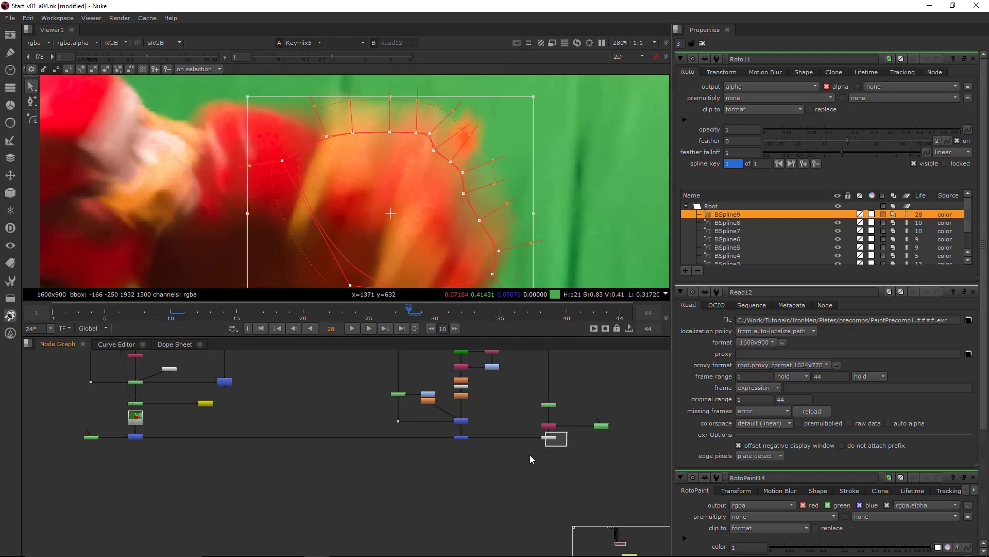
key(1)
double_click(554, 406)
drag(433, 120, 443, 142)
drag(443, 143, 445, 157)
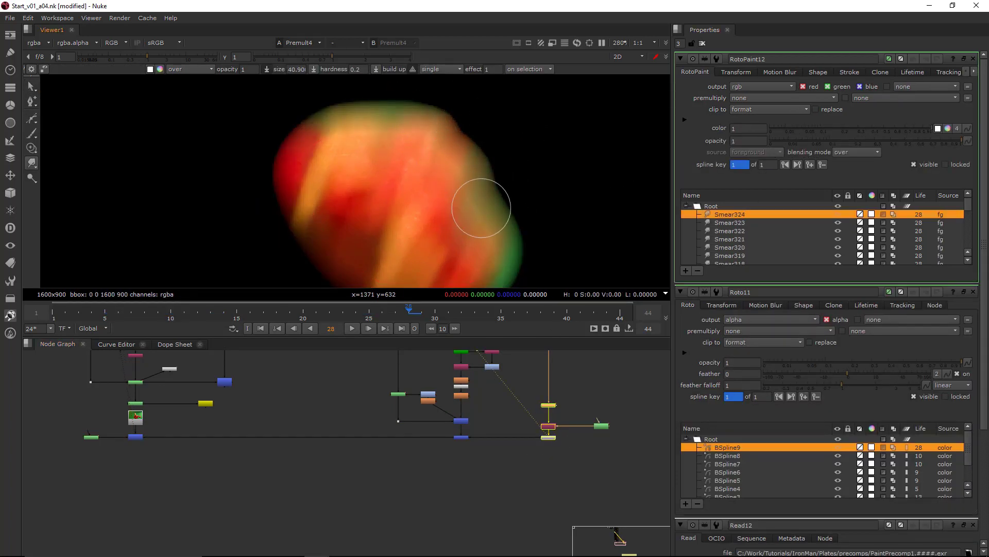
drag(490, 116, 425, 189)
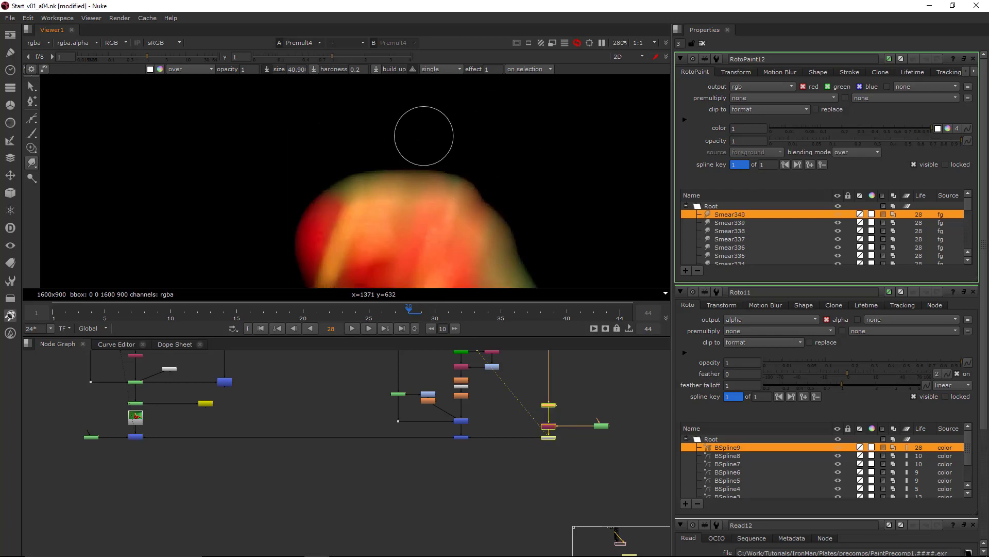
middle_drag(423, 136, 426, 112)
drag(440, 147, 462, 93)
middle_drag(484, 201, 437, 175)
drag(436, 175, 472, 181)
middle_drag(185, 423, 266, 406)
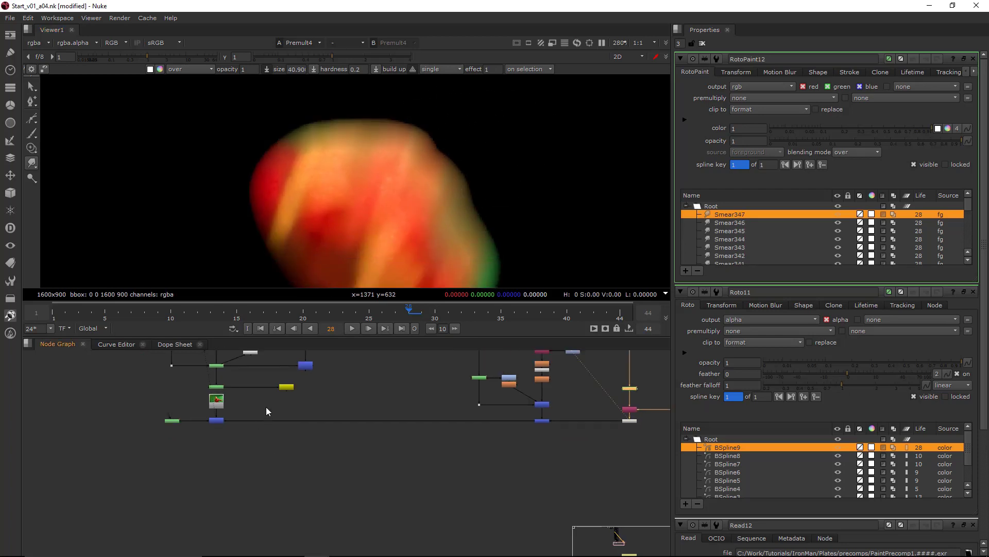
View Keymix5 and paint the fist marker area into the RotoPaint13 mask on frame 28, enlarging the brush to about 62.
click(217, 421)
key(1)
double_click(175, 419)
drag(451, 161, 449, 143)
scroll(535, 166, down, 4)
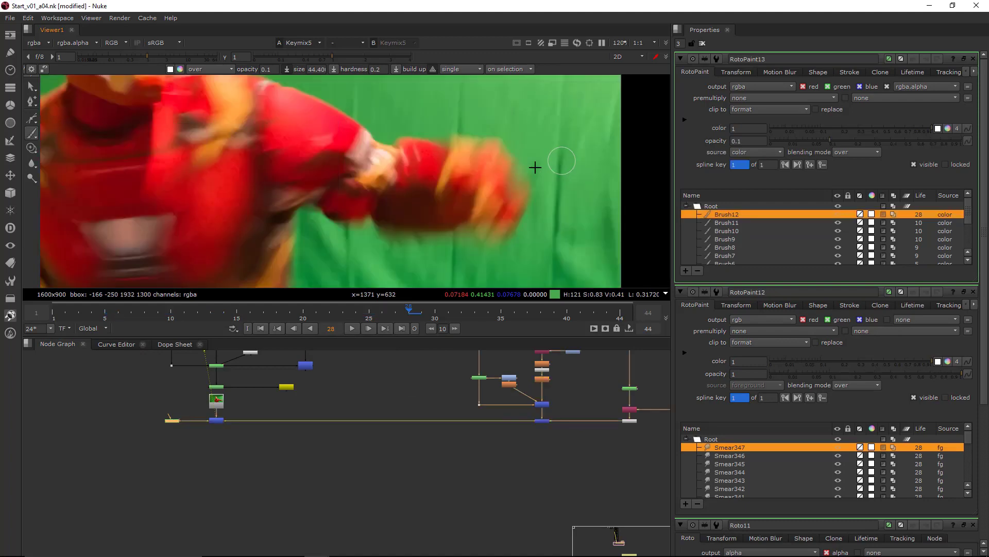
scroll(533, 149, up, 3)
mouse_move(535, 166)
shift+mouse_down()
mouse_move(543, 166)
mouse_move(512, 148)
shift+mouse_up()
scroll(556, 156, down, 3)
scroll(548, 150, down, 1)
Step through frames 25 to 29 of Keymix5 and examine the moving fist for a leftover marker.
key(Left)
key(Right)
key(Right)
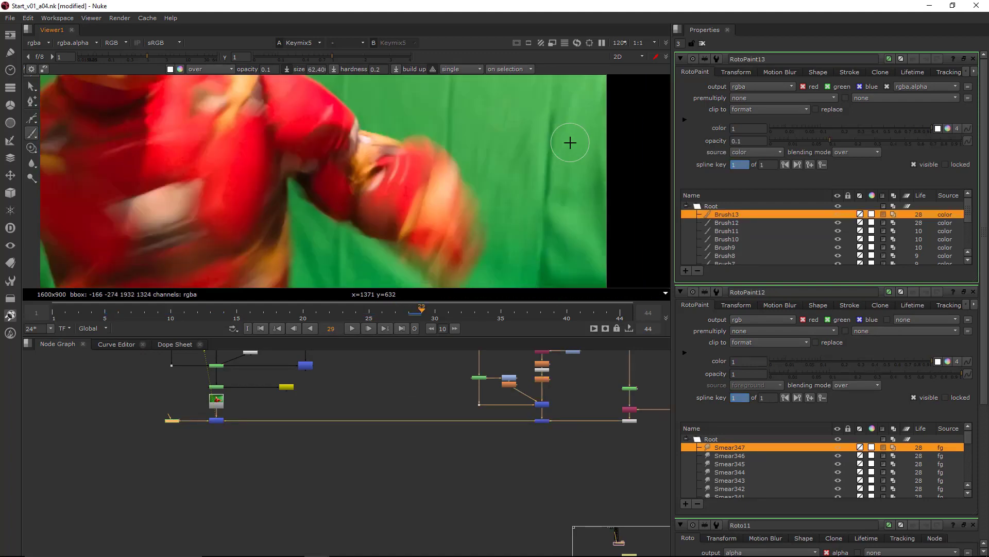
key(Left)
key(Left)
key(Left)
key(Left)
key(Right)
key(Right)
key(Right)
key(Left)
key(Left)
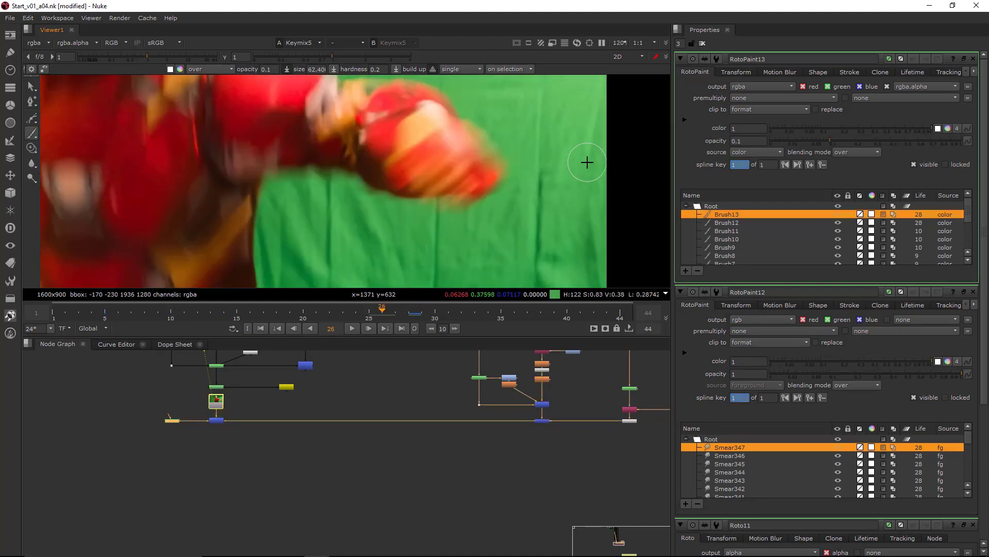
scroll(530, 177, up, 5)
scroll(533, 177, down, 4)
key(Left)
key(Right)
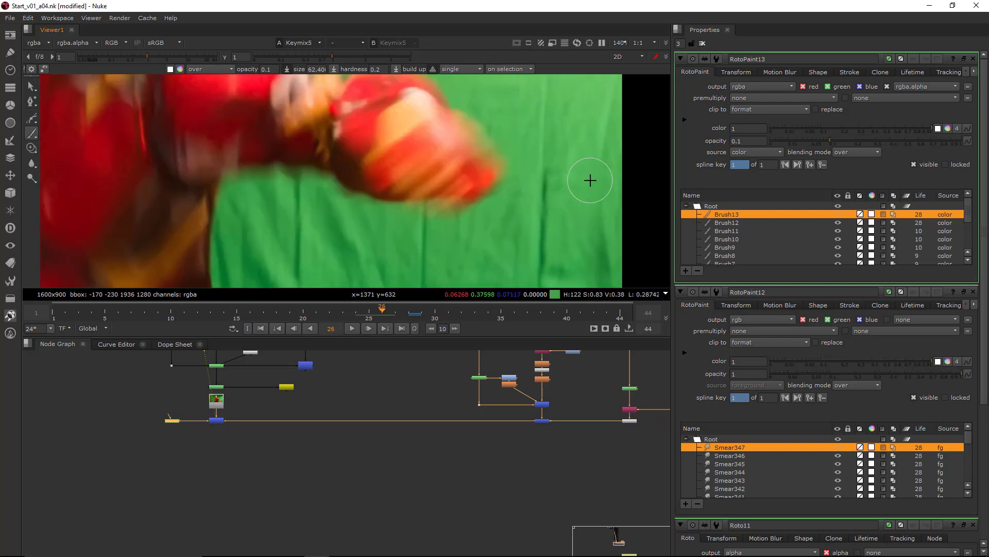
Draw a closed B-spline in Roto11 around the fist's tip on frame 26 and feather its outer edge.
middle_drag(608, 423, 546, 434)
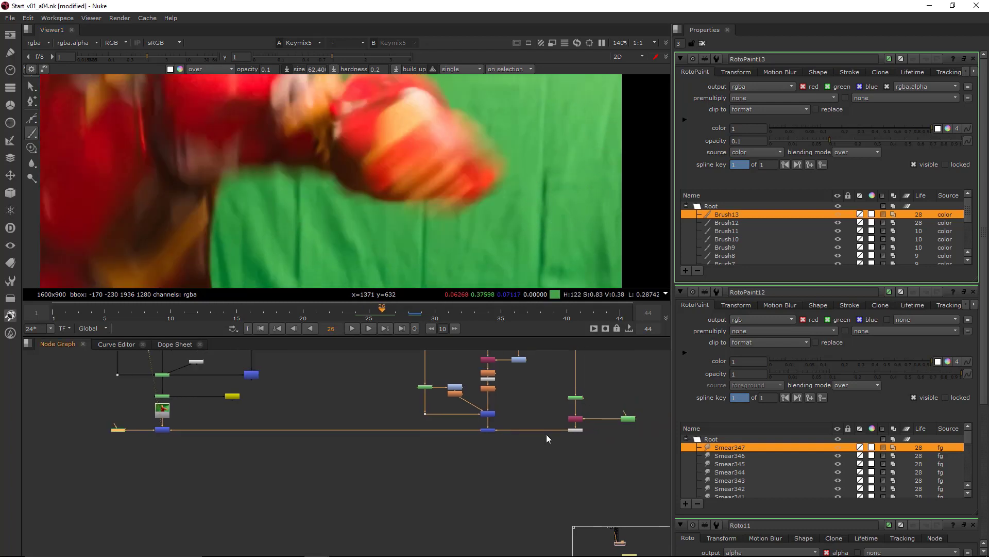
double_click(623, 419)
key(v)
scroll(422, 148, up, 4)
click(423, 141)
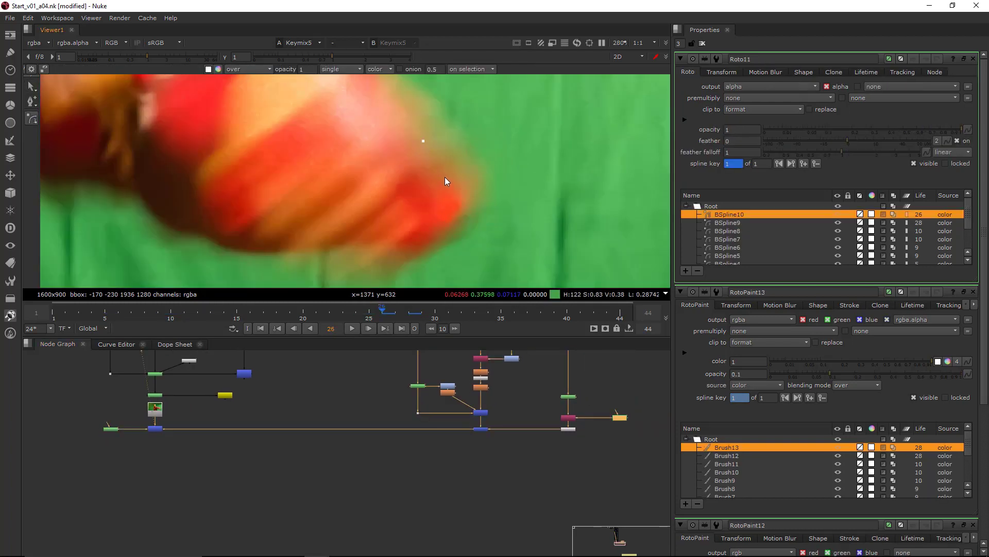
click(423, 142)
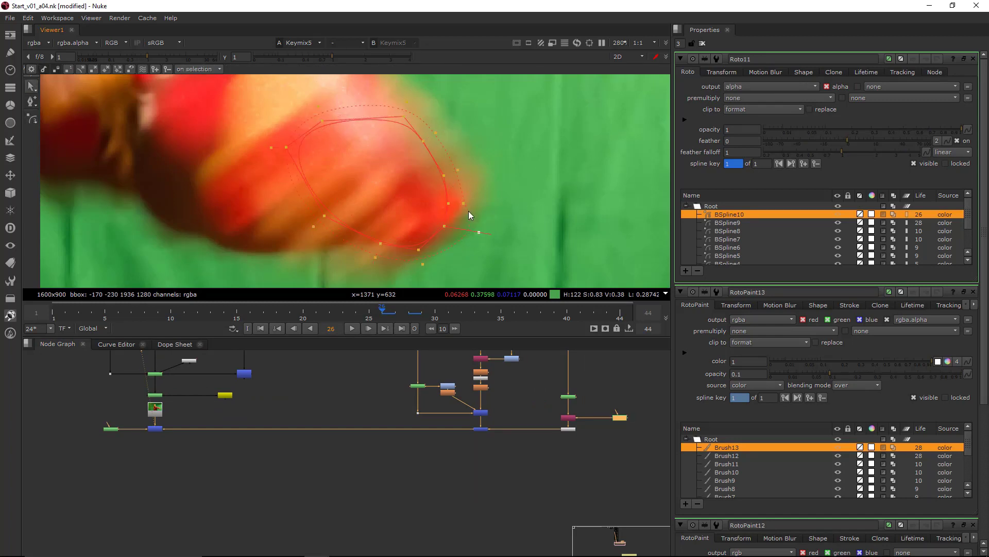
Smear the fist patch's edge in RotoPaint12 on frame 26 and paint the patch into the RotoPaint13 mask with a brush size of about 62.
click(568, 418)
key(1)
double_click(567, 396)
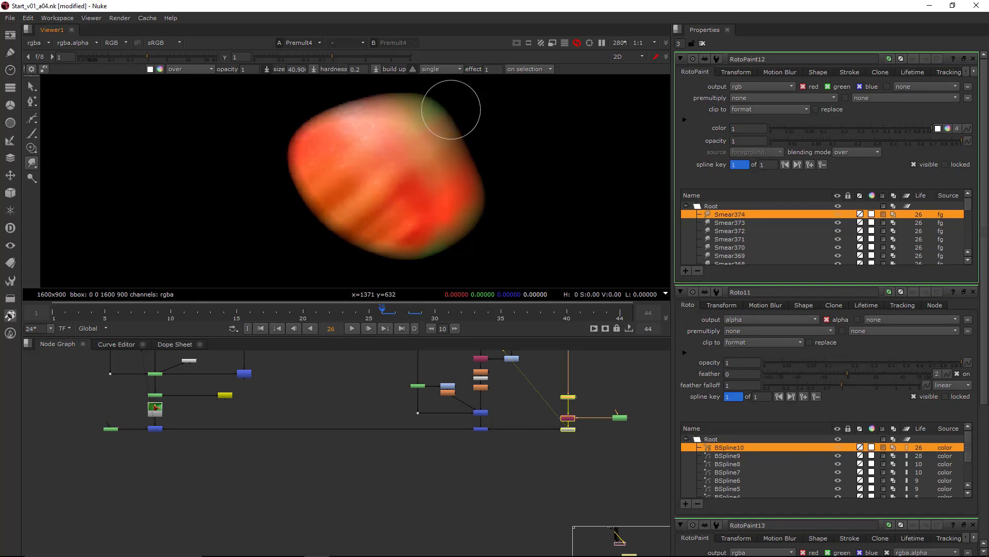
double_click(111, 428)
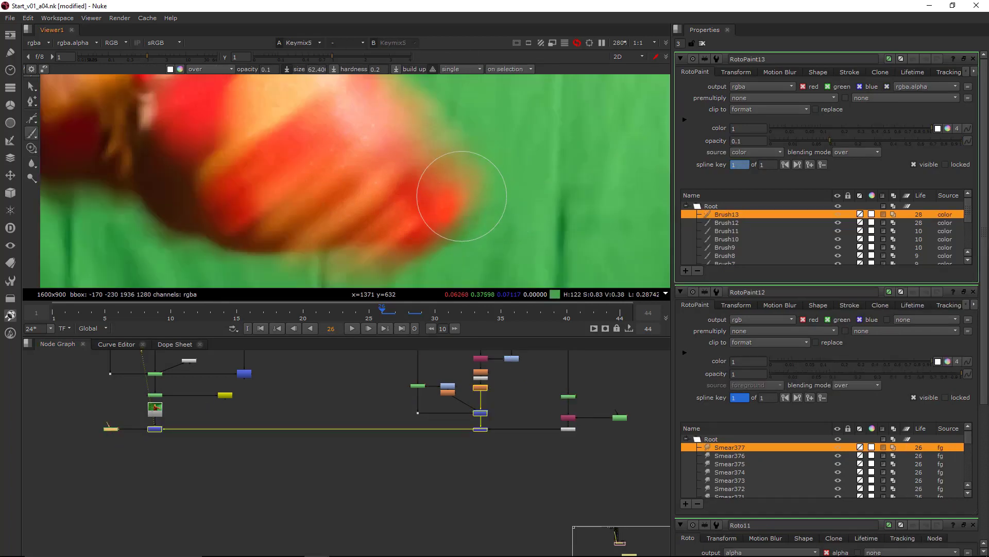
scroll(543, 184, down, 4)
Step through Keymix5 from frame 26 to frame 44 to check the cleaned arm and hand.
key(Right)
key(Right)
scroll(567, 159, down, 2)
middle_drag(581, 189, 586, 229)
key(Right)
key(Right)
key(Right)
key(Right)
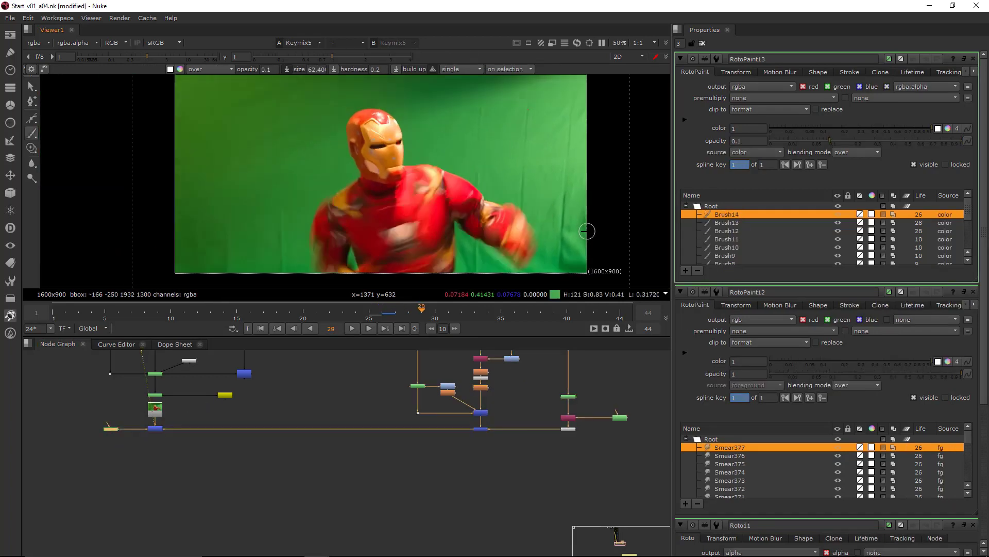
key(Right)
key(Right)
key(Right)
key(Right)
key(Right)
key(Right)
key(Right)
key(Right)
key(Right)
key(Right)
key(Right)
key(Right)
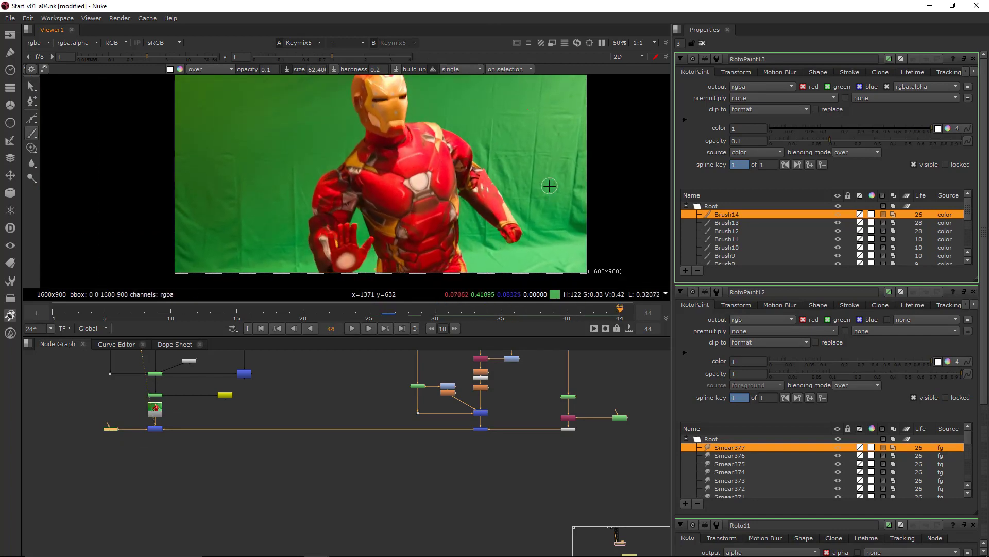
Play back Keymix5 and step through the early frames to check the marker removal around frame 12.
key(l)
scroll(512, 188, down, 1)
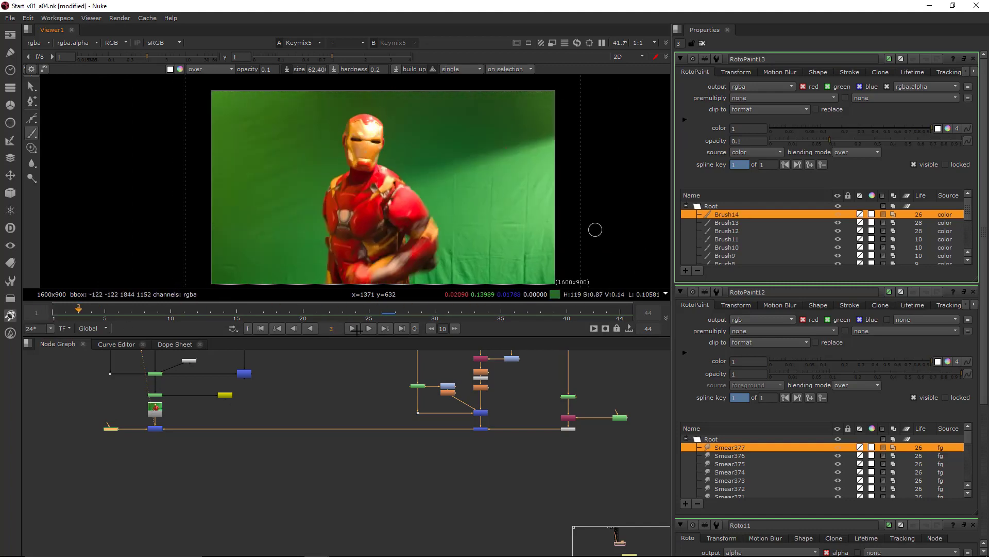
click(352, 328)
key(Right)
key(Right)
key(Right)
key(Right)
key(Right)
key(Left)
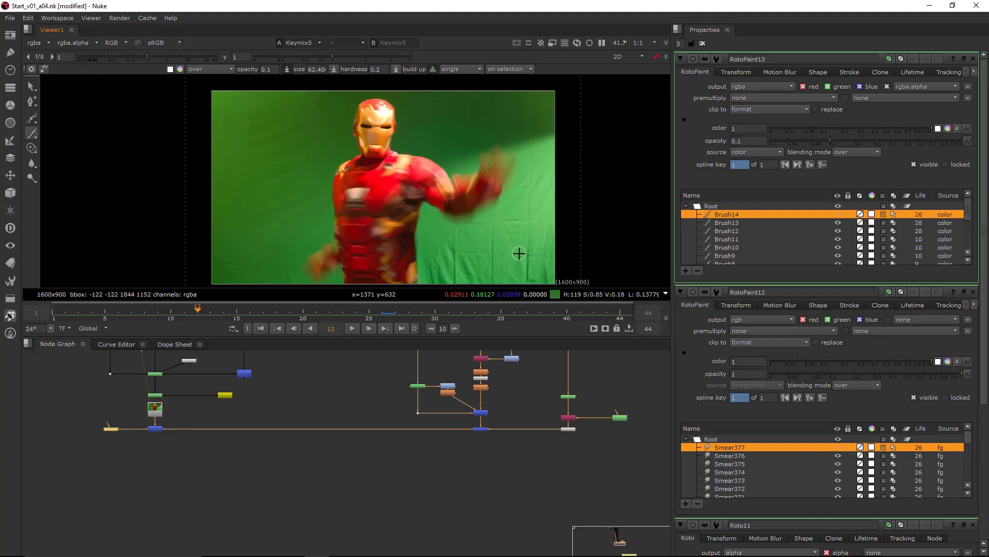